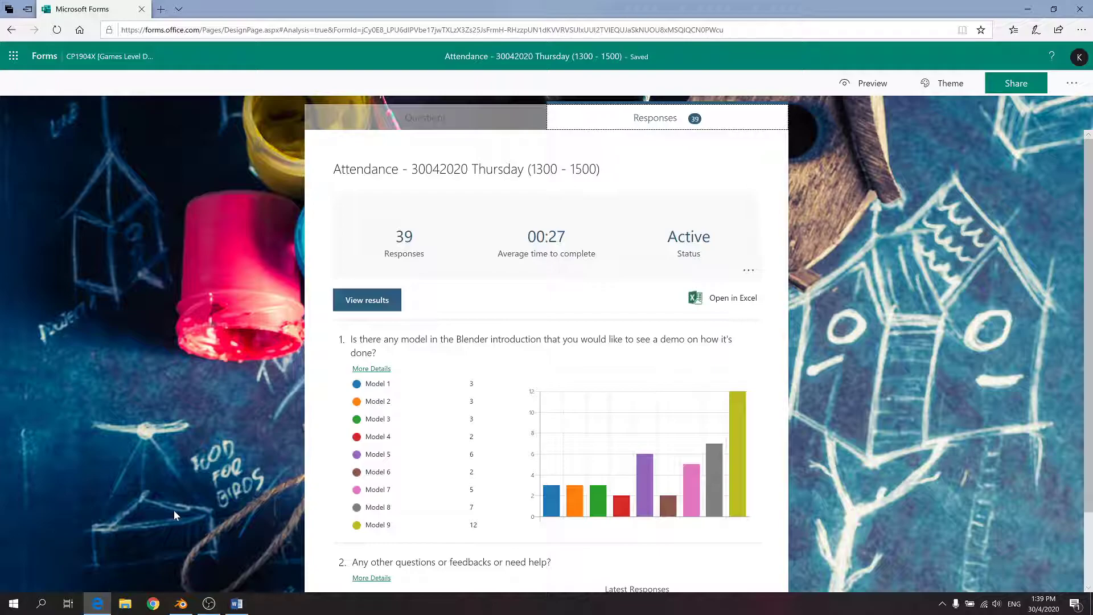
Consult the model 9 pillar in the Word lab document and launch Carnac from the desktop
click(237, 604)
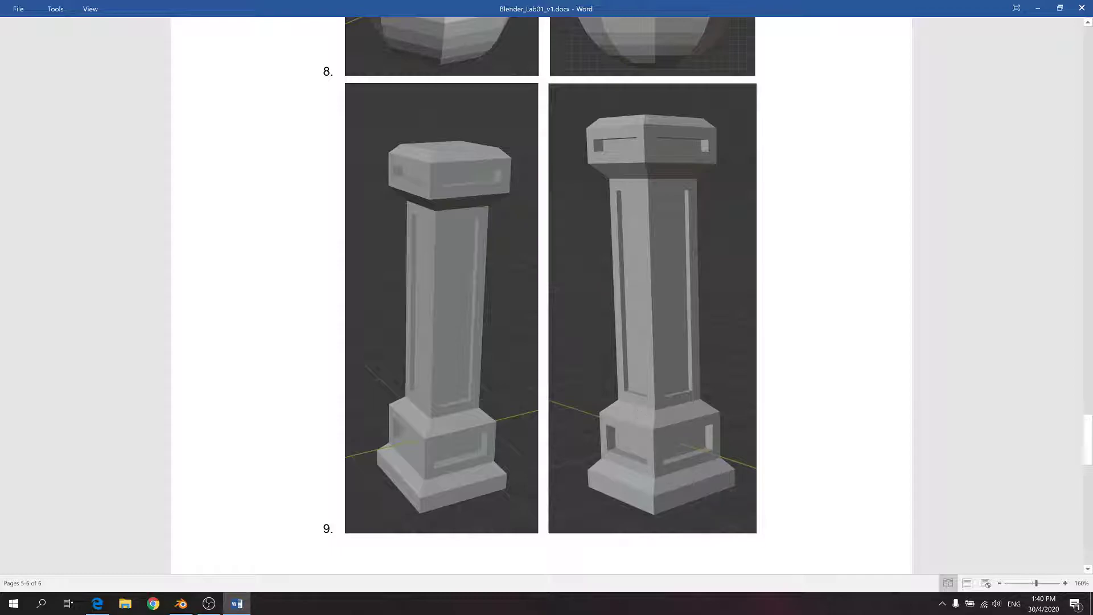
click(1091, 605)
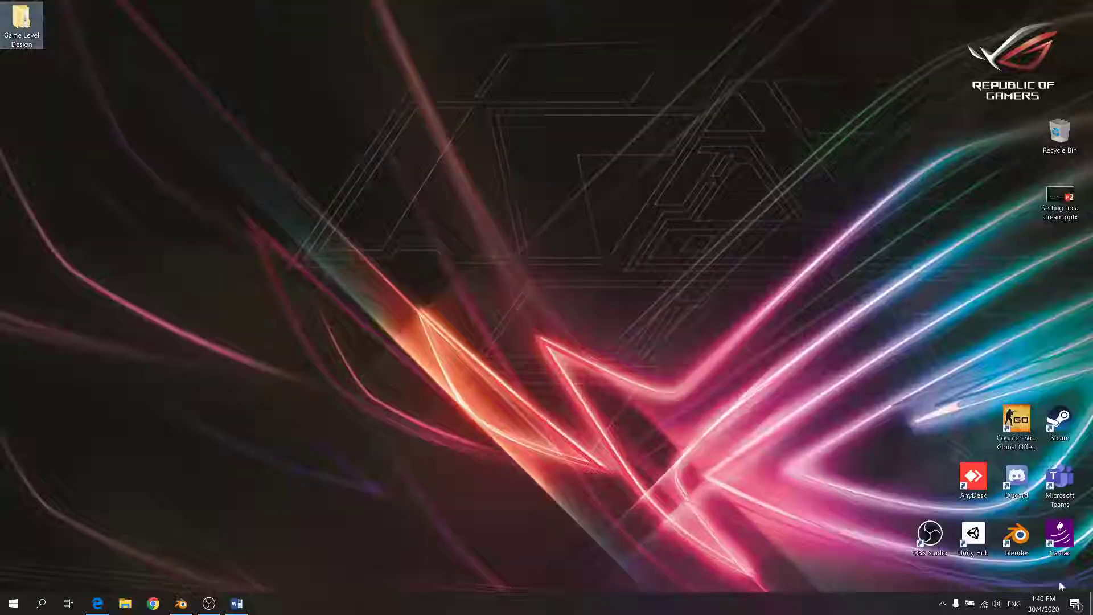
click(1066, 534)
double_click(1076, 547)
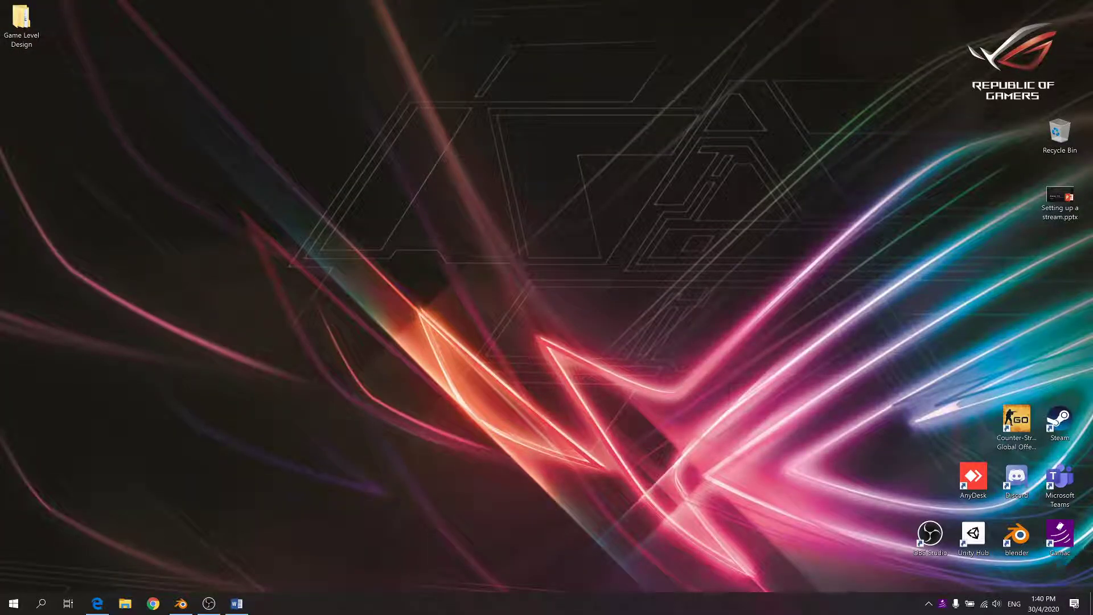
right_click(569, 513)
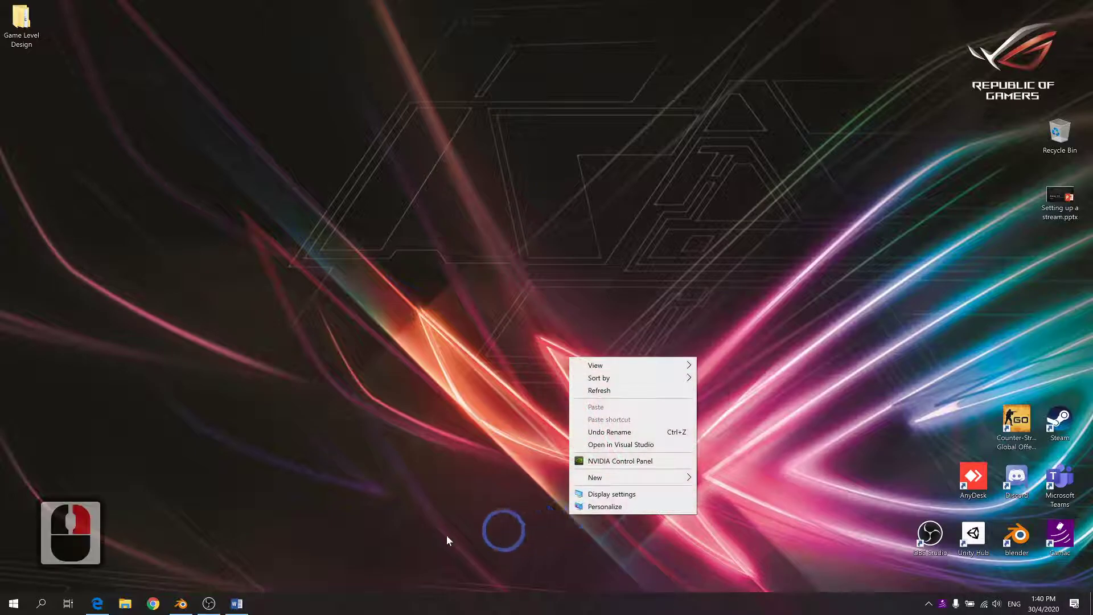
Switch from the pillar reference in Word to Blender and put the default cube into Edit Mode
click(235, 604)
click(586, 463)
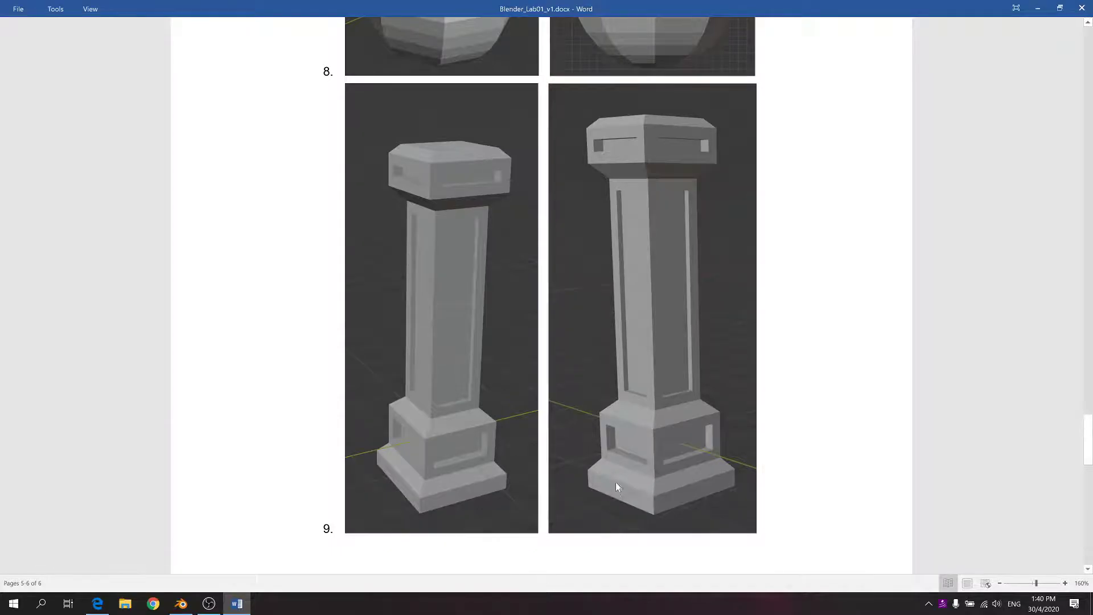
click(183, 604)
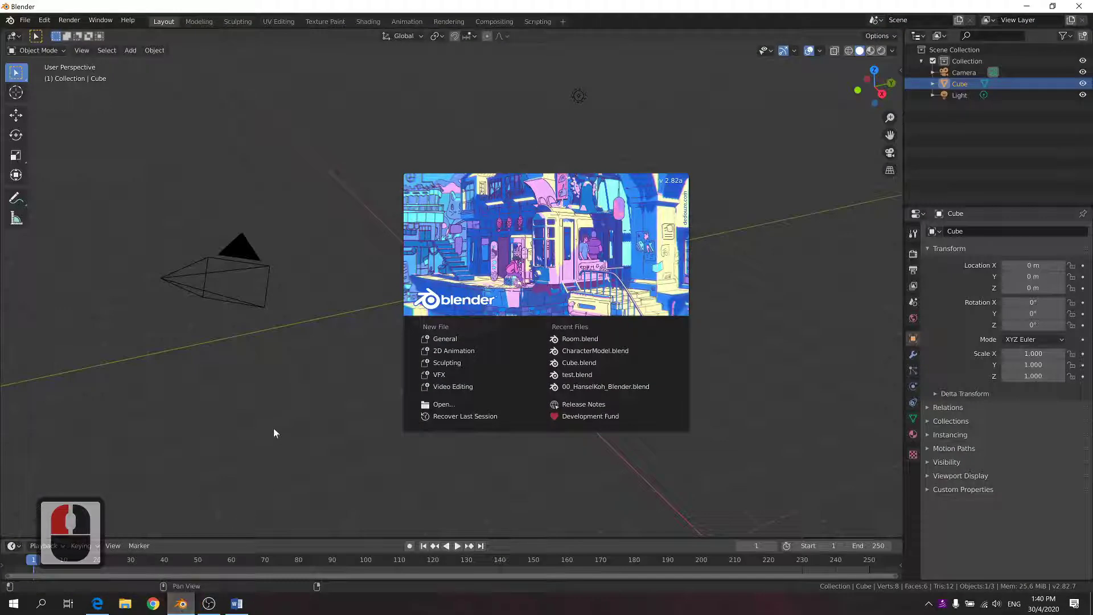
key(Escape)
key(Tab)
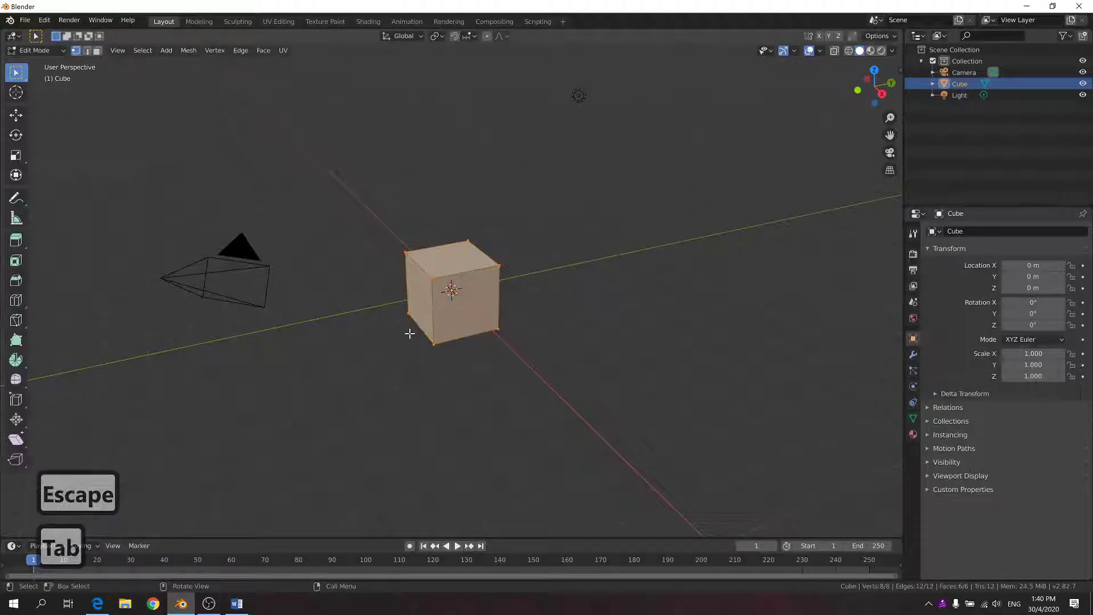
In face selection mode, lower the cube's top face along Z to leave a thin base slab
key(3)
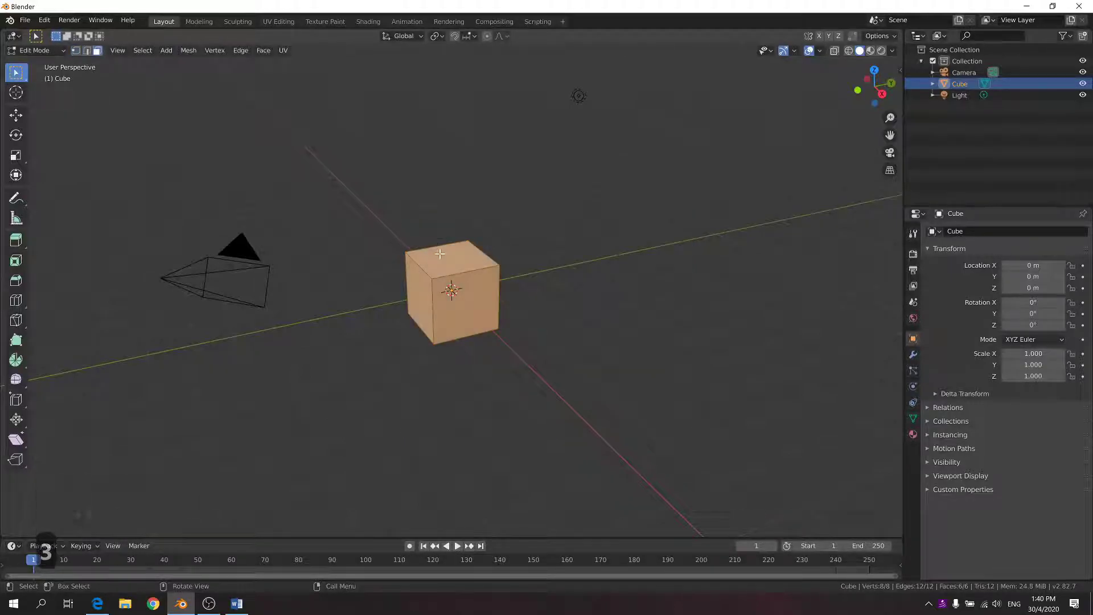
click(439, 252)
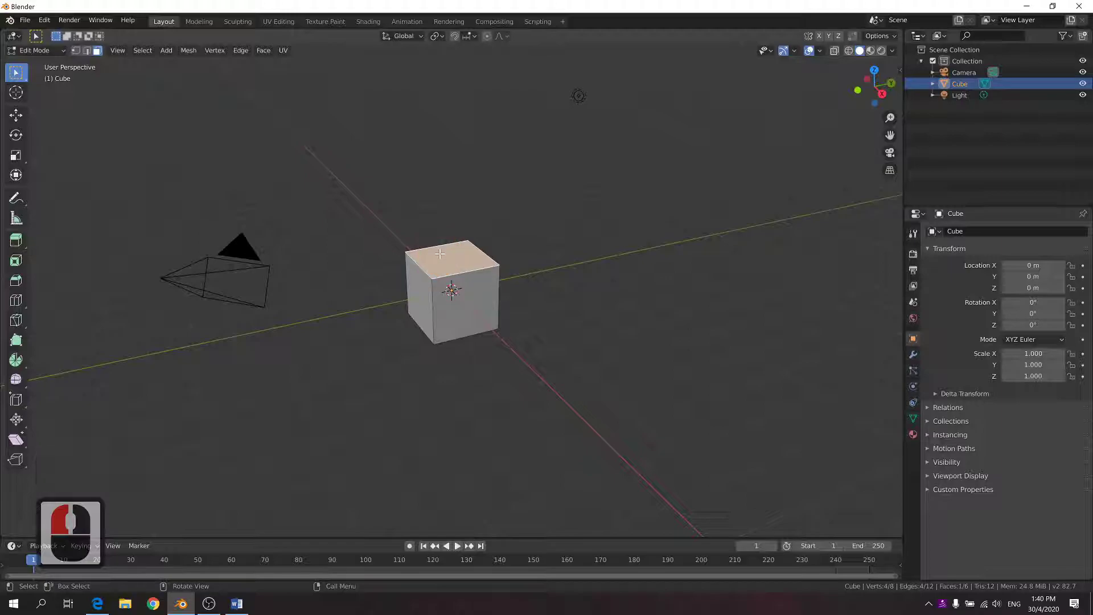
key(g)
key(z)
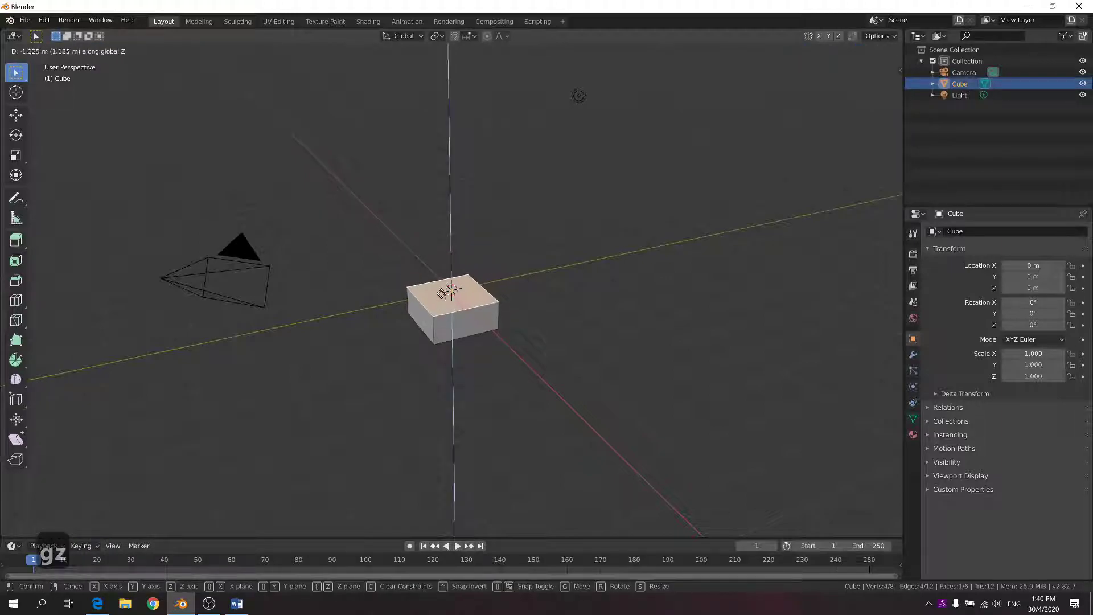
click(440, 302)
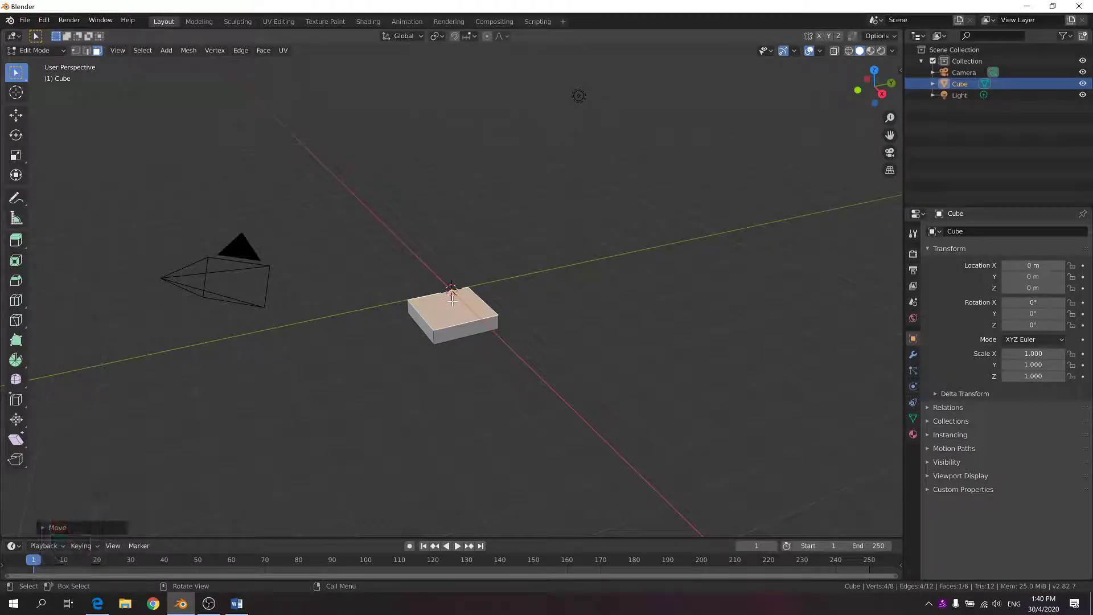
Extrude the slab's top face upward about 0.5 m and scale it to about 0.73 to form a taper
key(e)
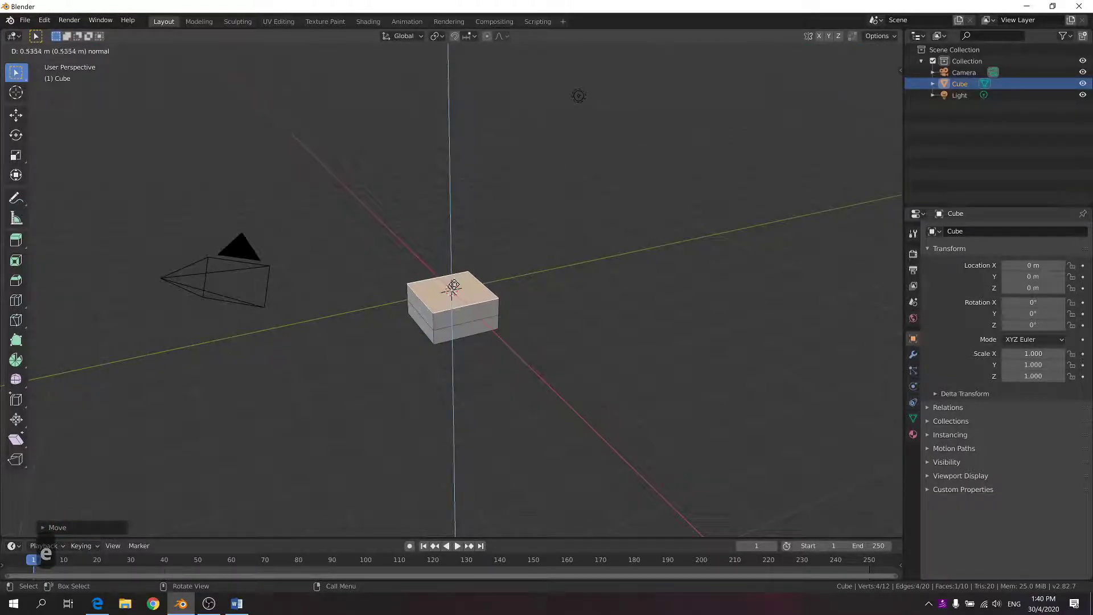
click(452, 289)
key(s)
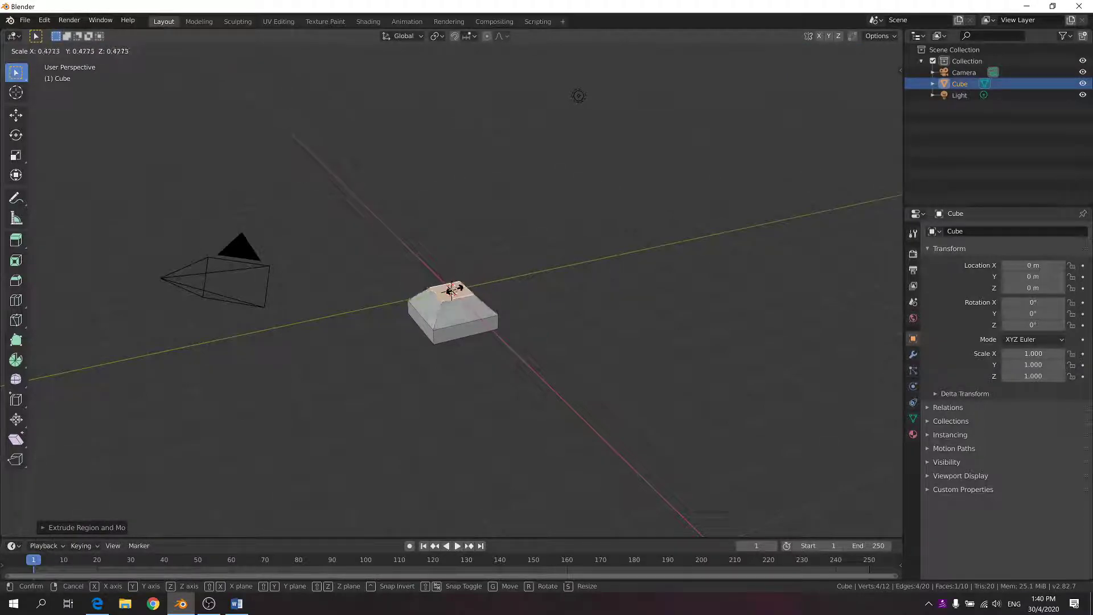
key(shift)
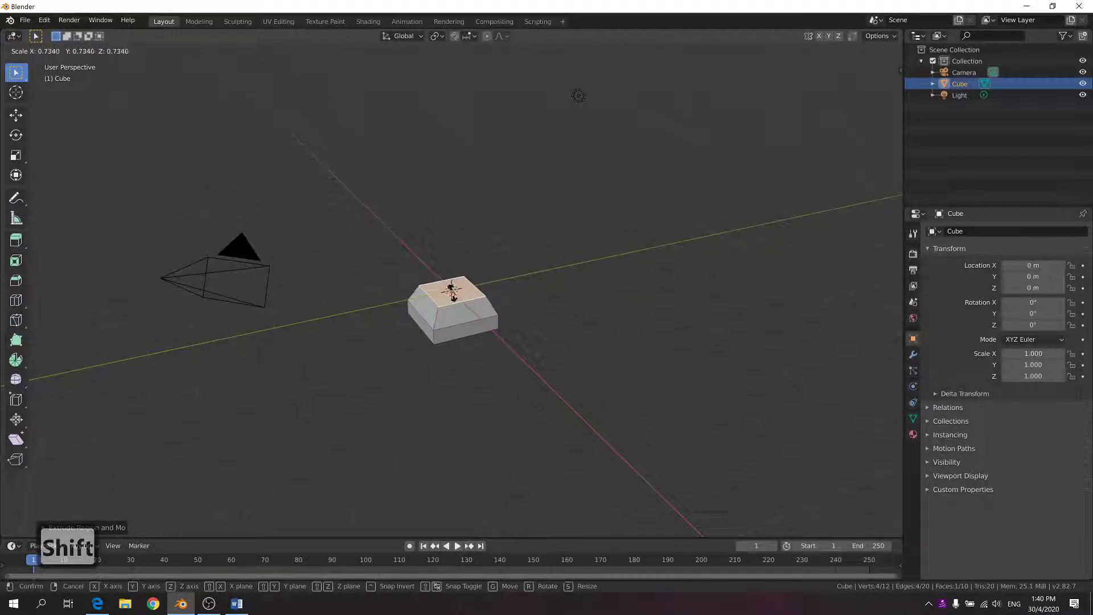
shift+click(452, 290)
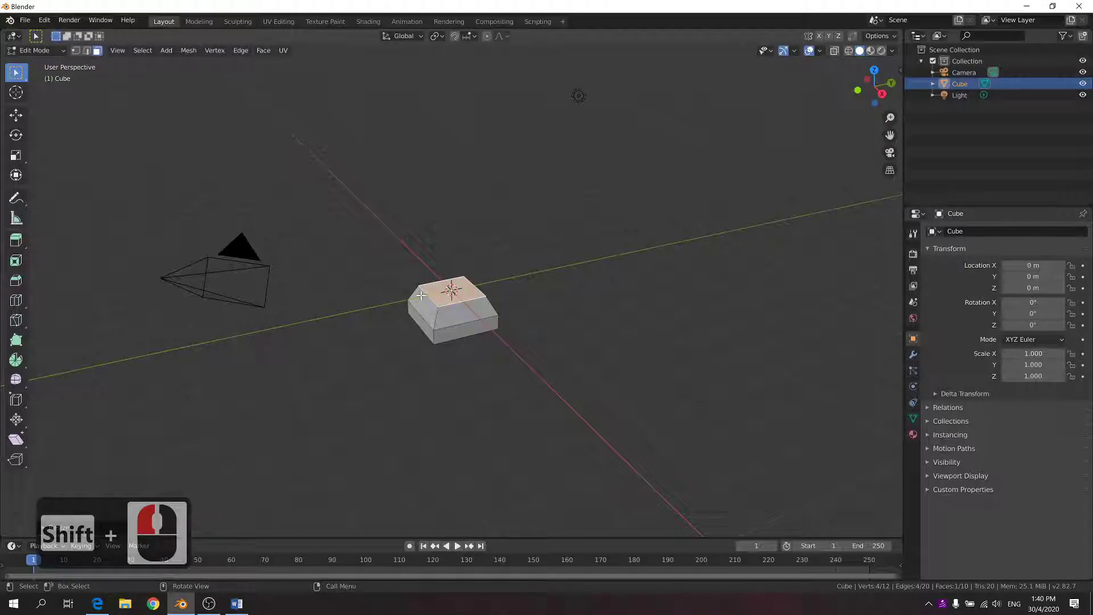
Lower the tapered top face slightly along Z to make the base's slope shallower
key(g)
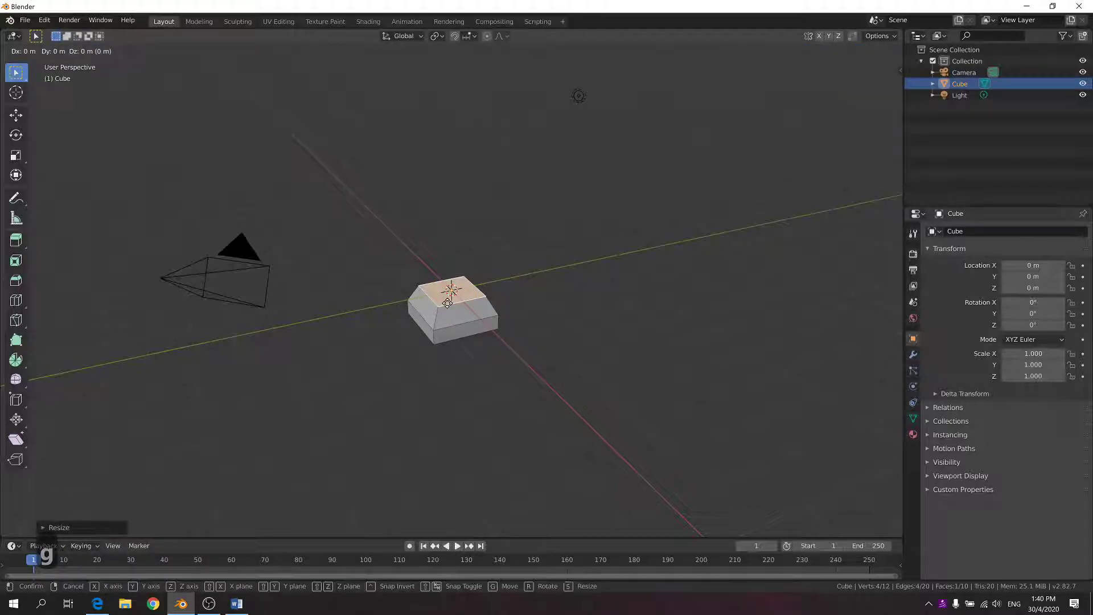
key(z)
key(shift)
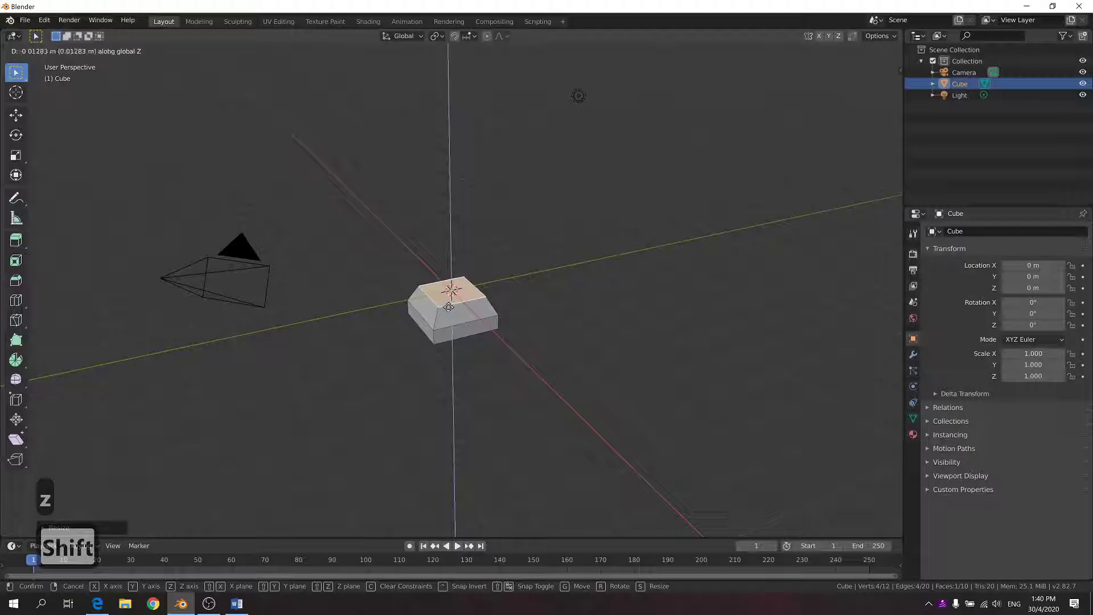
shift+click(452, 373)
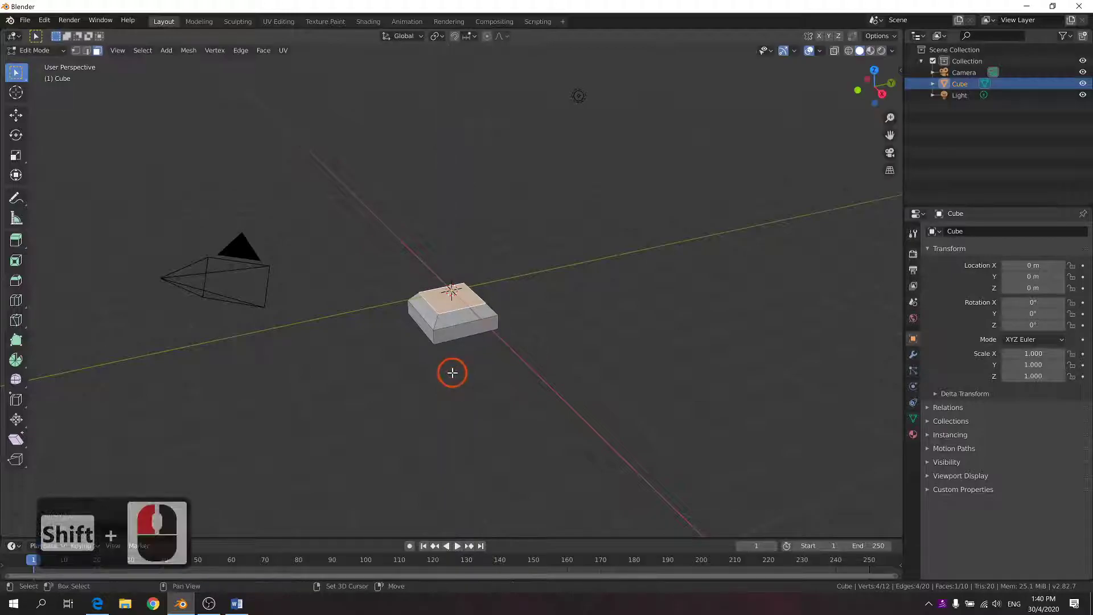
Extrude the base's top face upward to form the pedestal block and compare it with the Word reference
key(e)
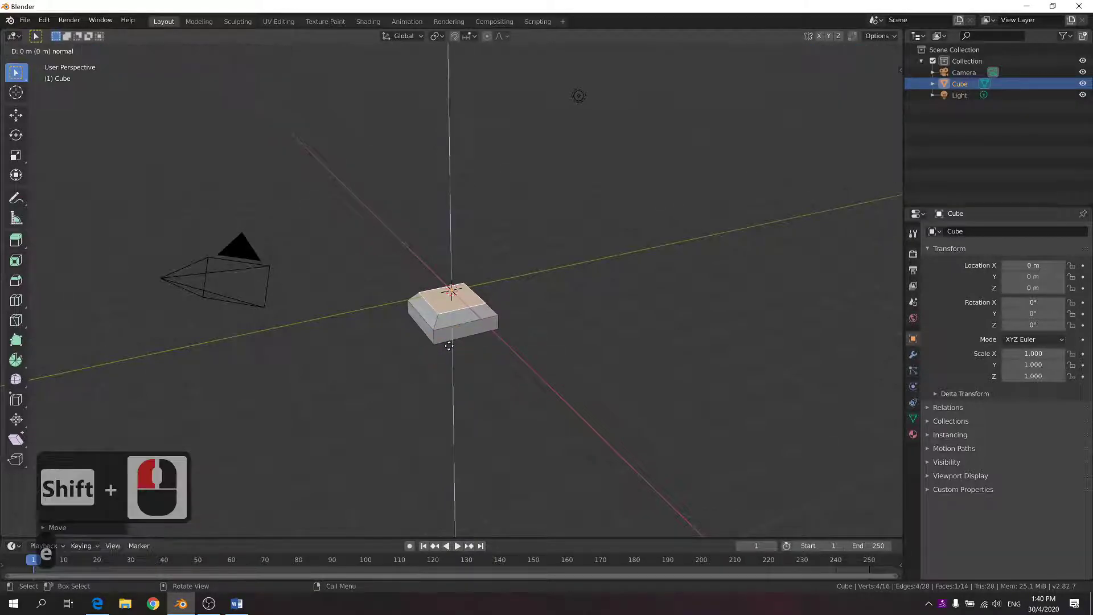
click(455, 306)
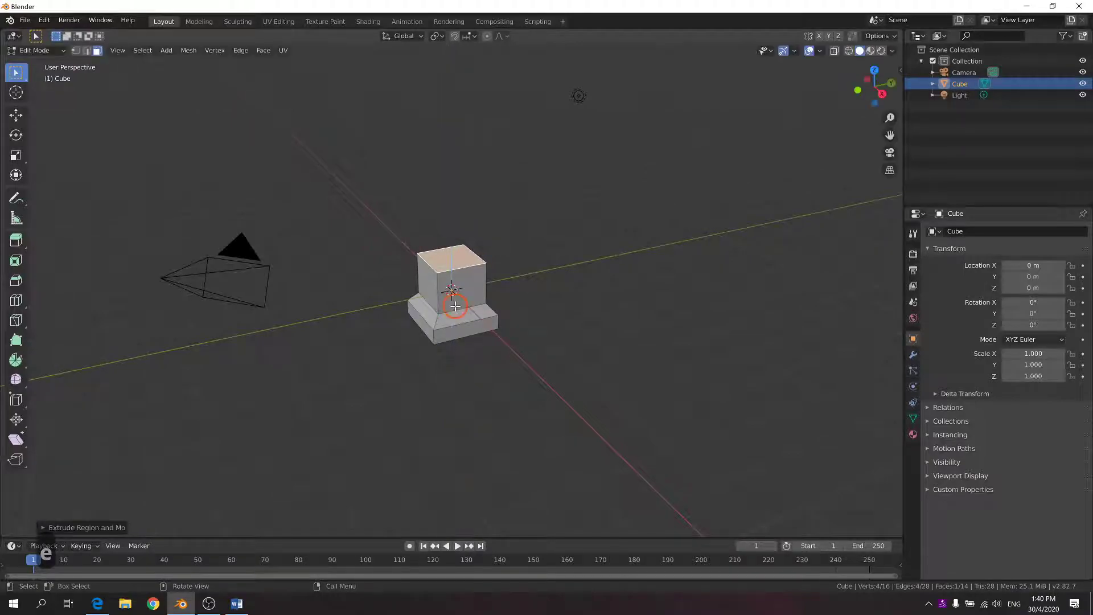
click(236, 604)
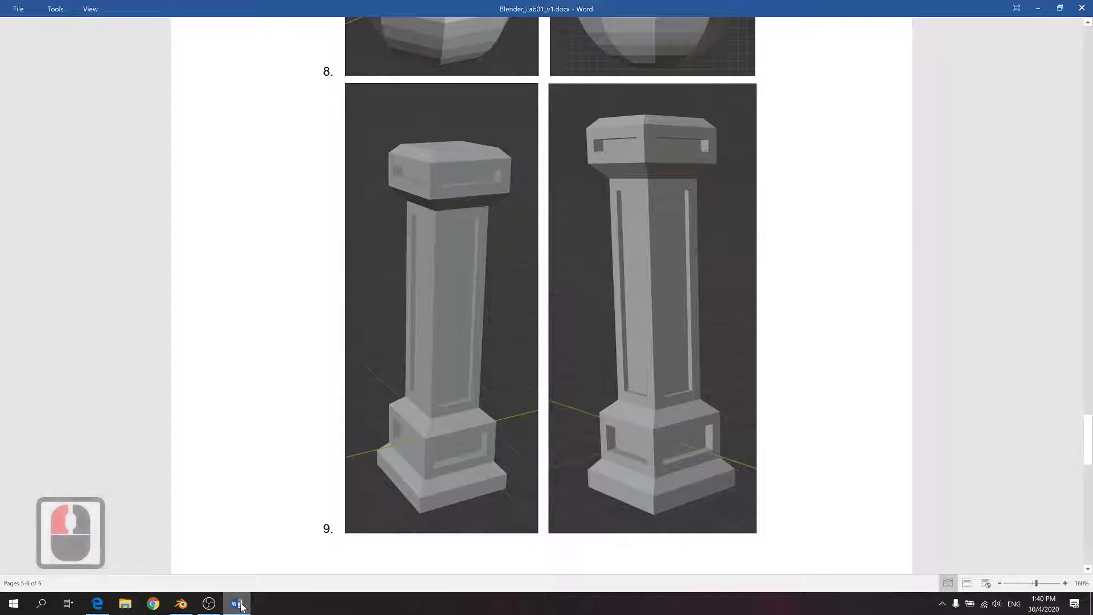
click(238, 605)
Extrude the pedestal's top face upward about 0.5 m and scale it to about 0.76 to taper it
key(e)
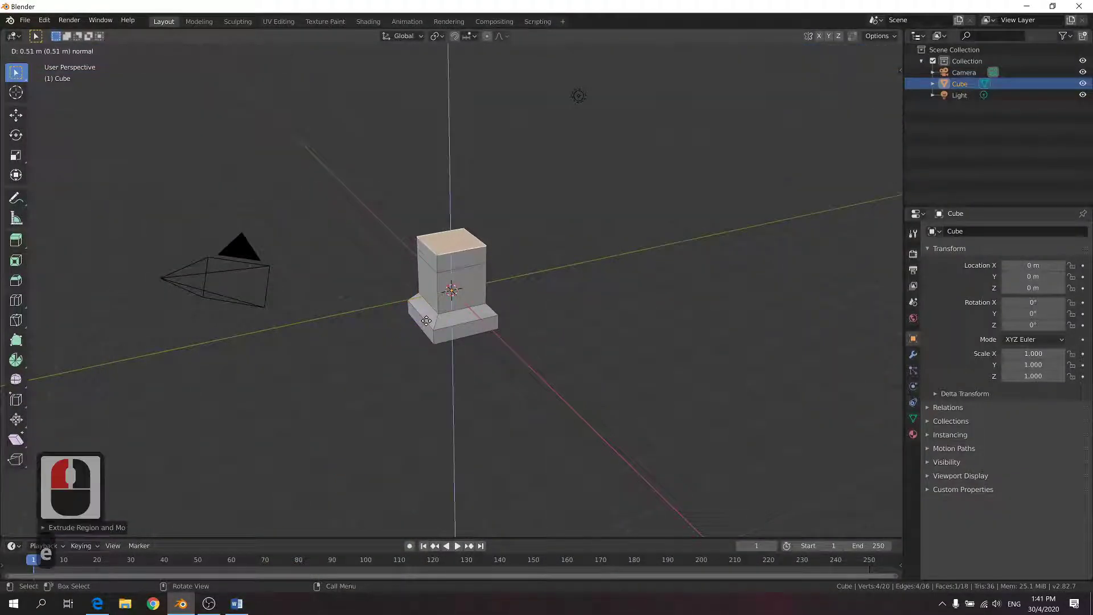
click(427, 324)
key(s)
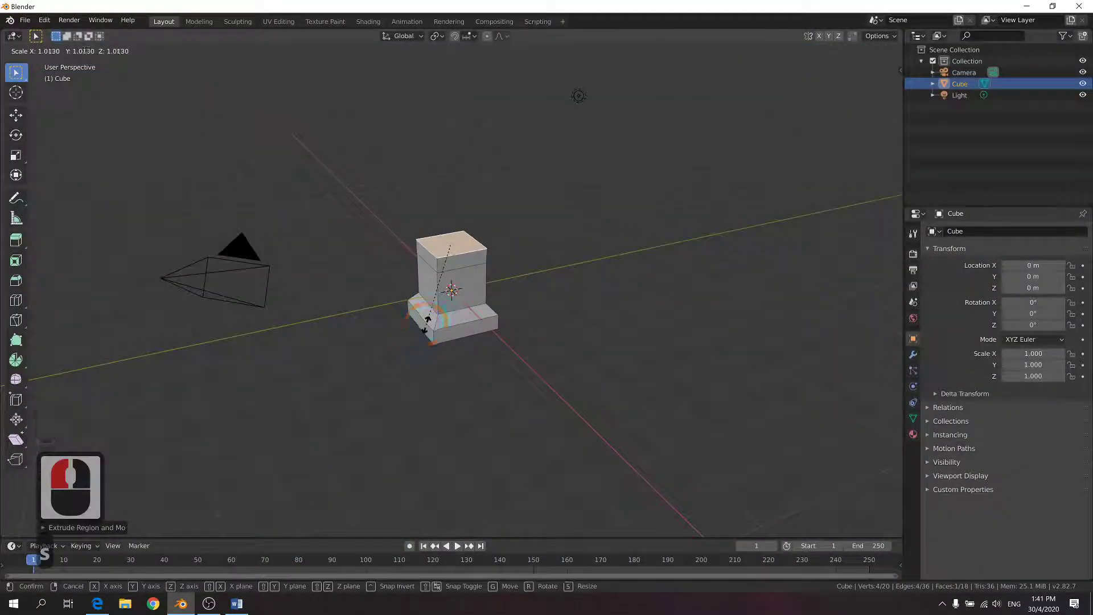
key(shift)
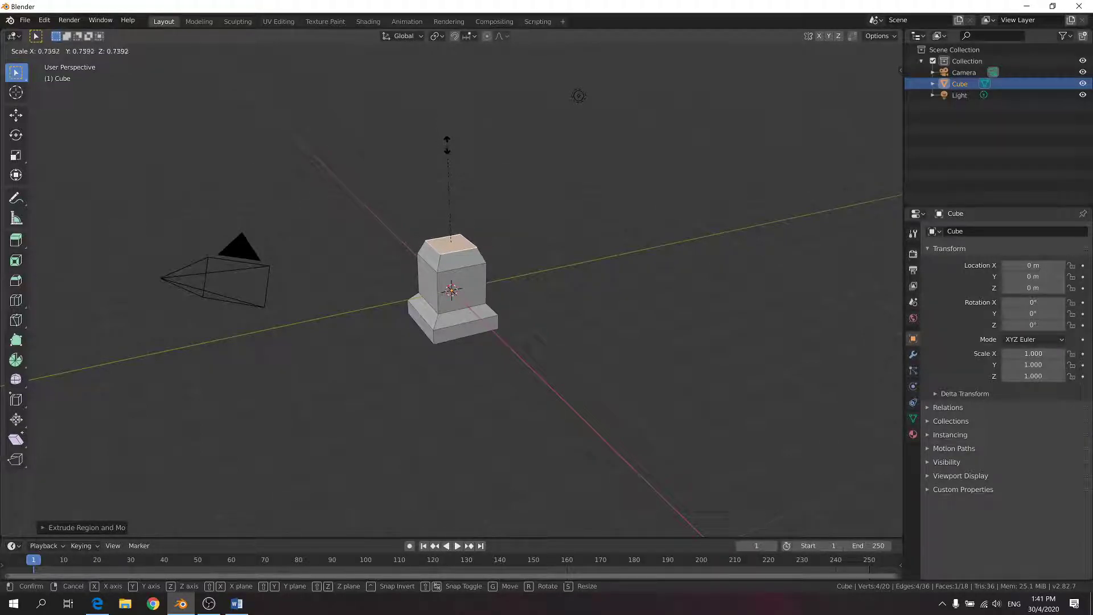
click(447, 145)
Lower the pedestal's tapered top face about 0.19 m along Z
key(g)
key(z)
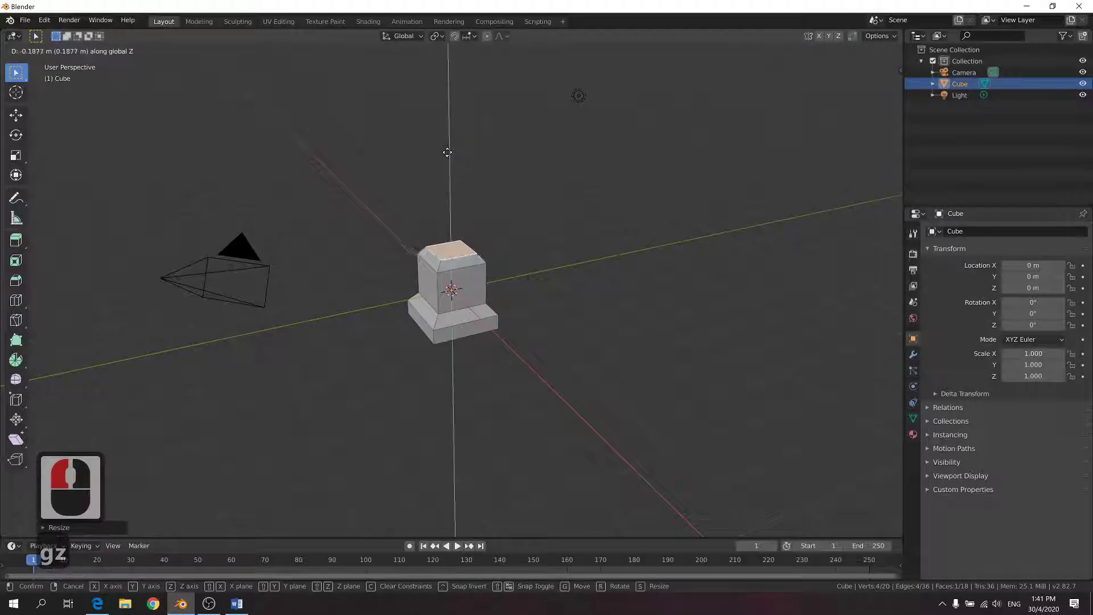
click(447, 152)
click(503, 227)
Extrude the pedestal's top face far upward to form the pillar's long shaft
key(e)
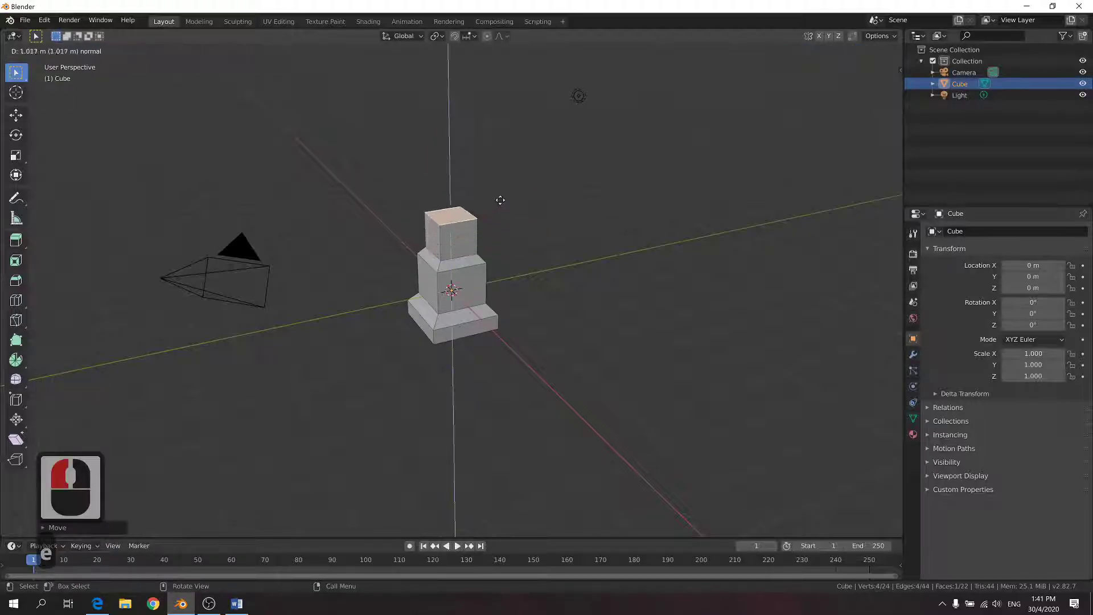
click(489, 66)
middle_drag(489, 66, 495, 171)
Following the reference, extrude the shaft's top face slightly upward and scale it to about 1.37 as a flared collar
key(alt+Tab)
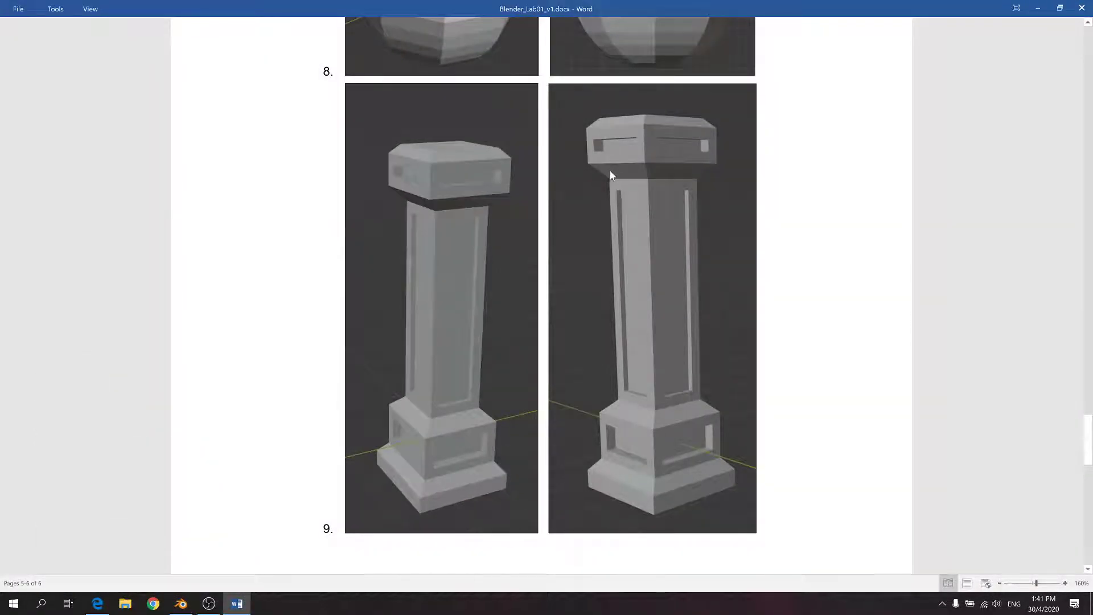
key(alt+Tab)
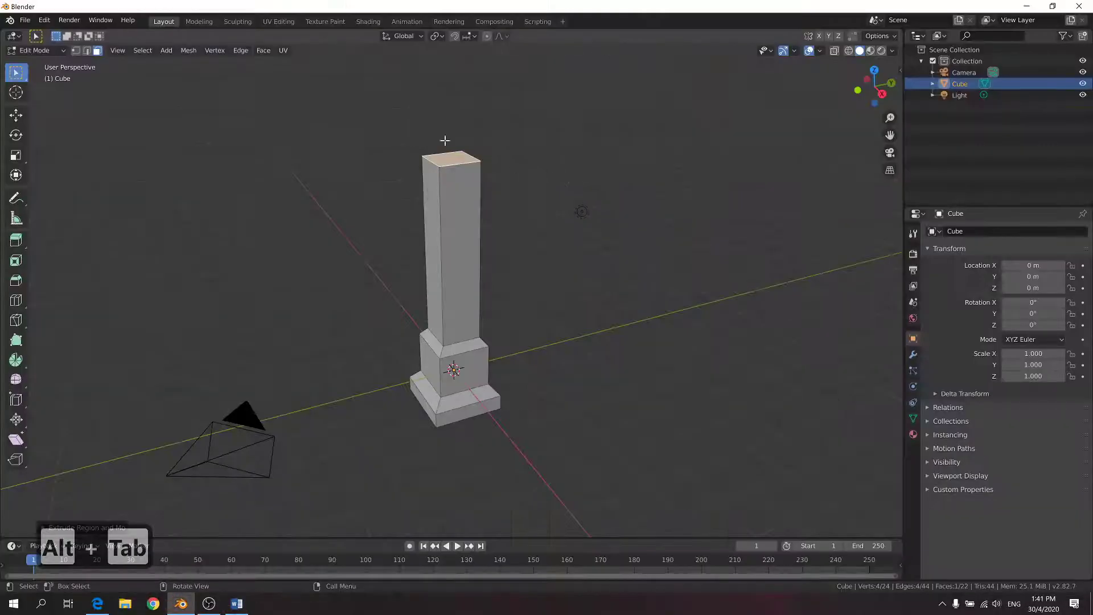
key(e)
click(490, 135)
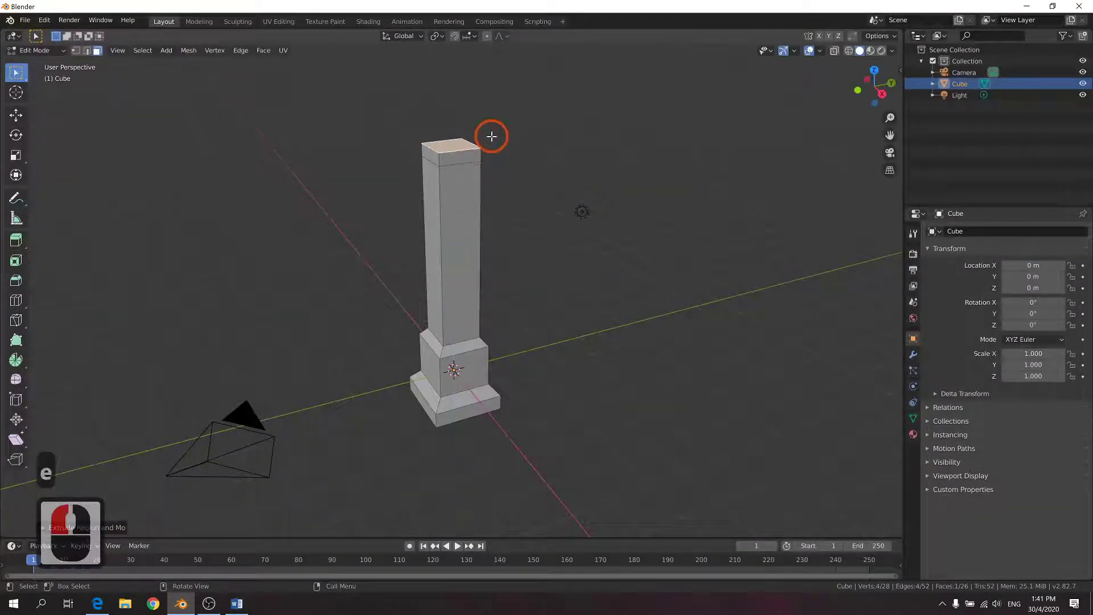
key(s)
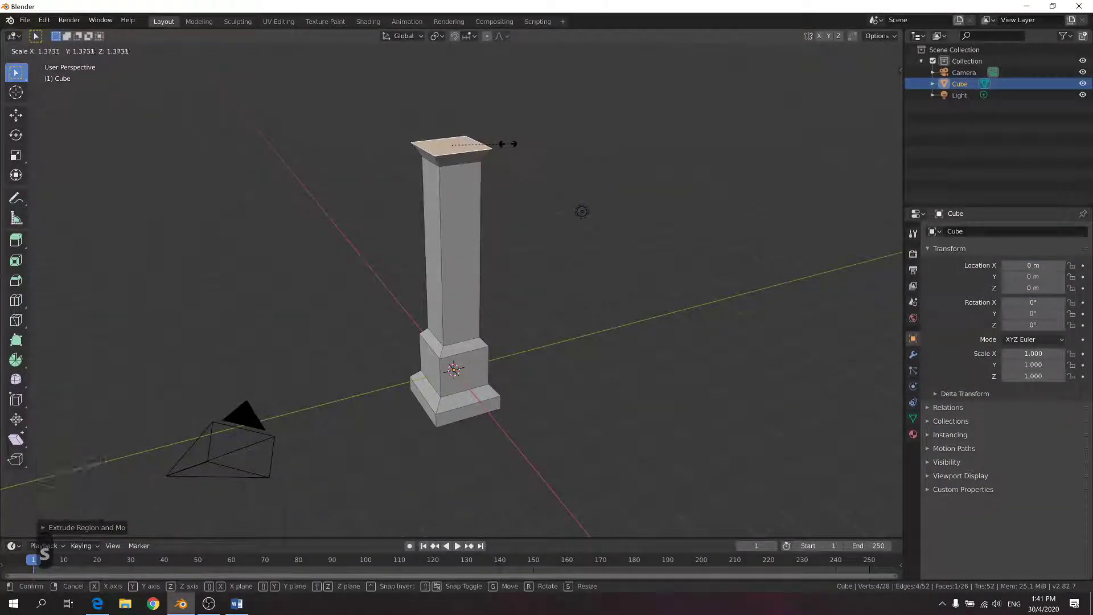
click(506, 144)
Extrude the flared top face upward to form the capital block and compare it with the Word reference
shift+middle_drag(496, 130, 507, 174)
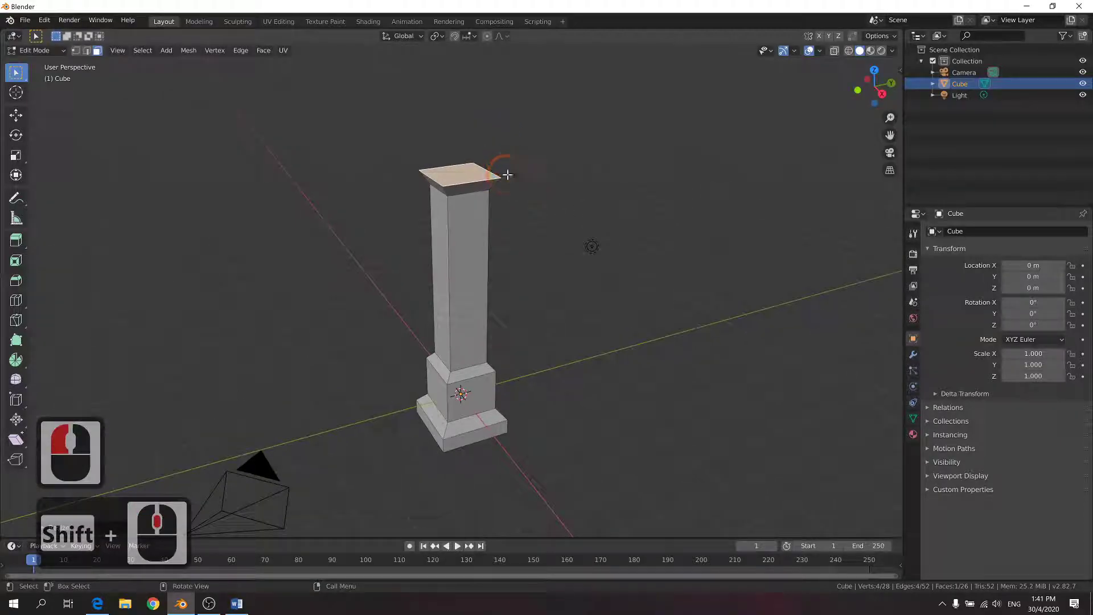
key(e)
click(515, 142)
key(alt+Tab)
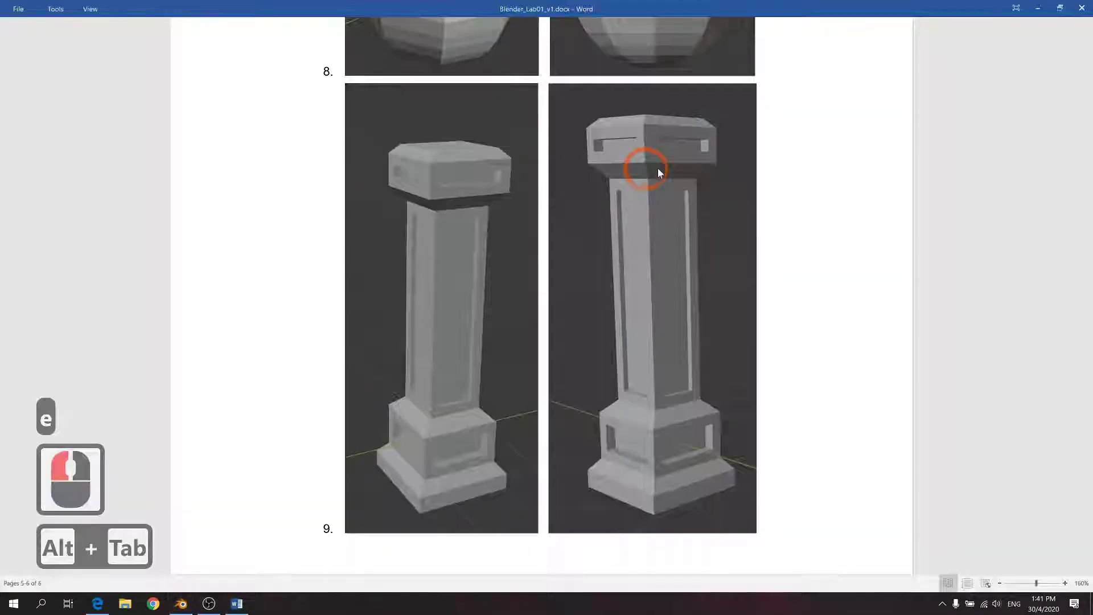
key(alt+Tab)
Lower the capital block's top face slightly along Z
key(g)
key(z)
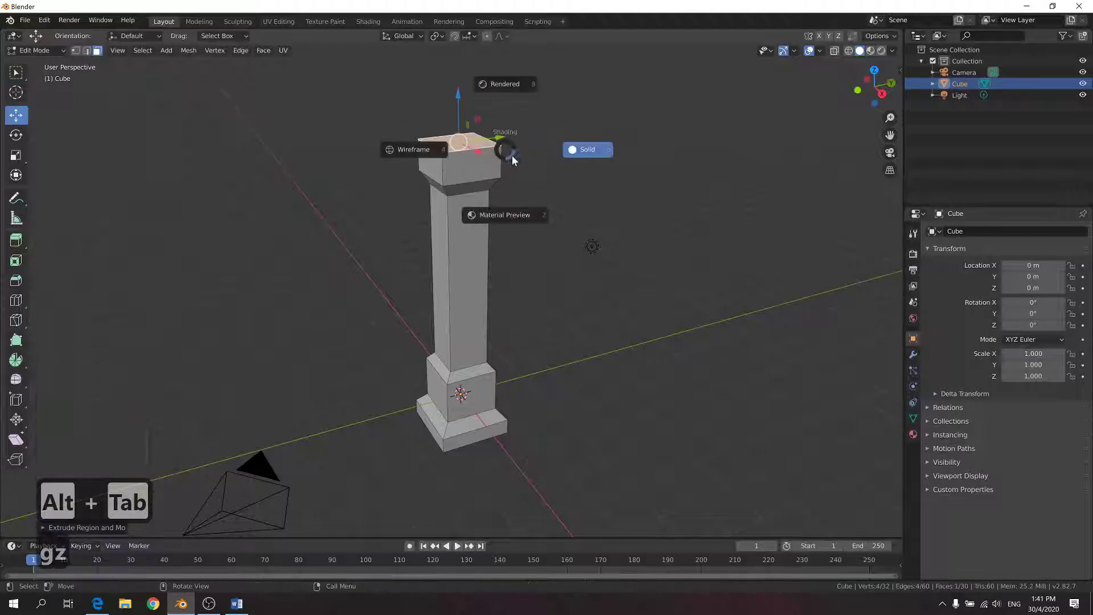
key(Escape)
key(g)
key(z)
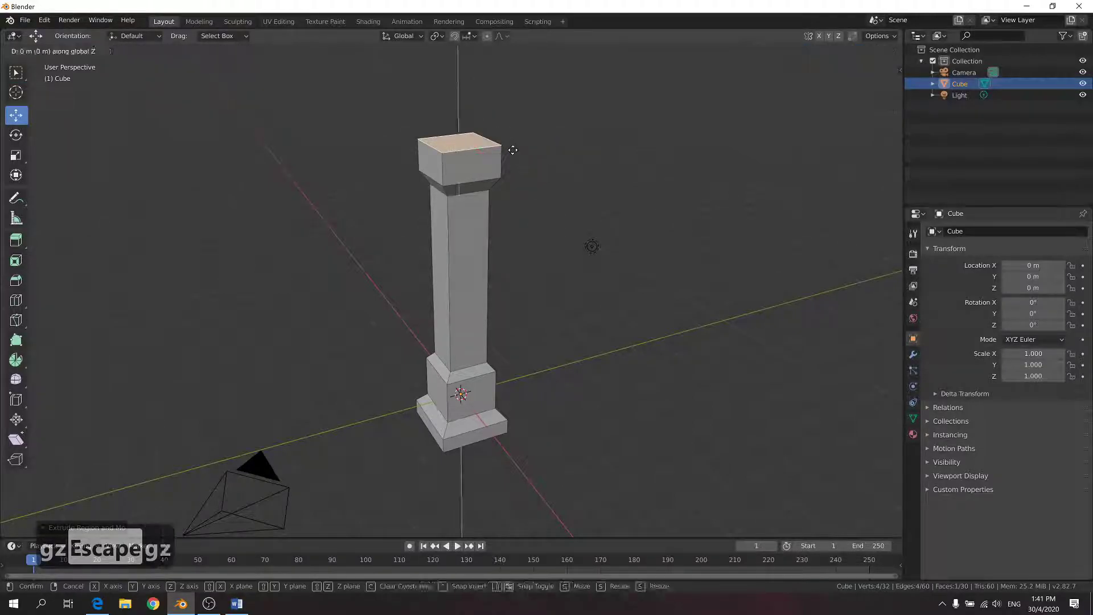
click(516, 159)
Extrude the capital block's top face up about 0.3 m and scale it down to form a beveled cap
key(e)
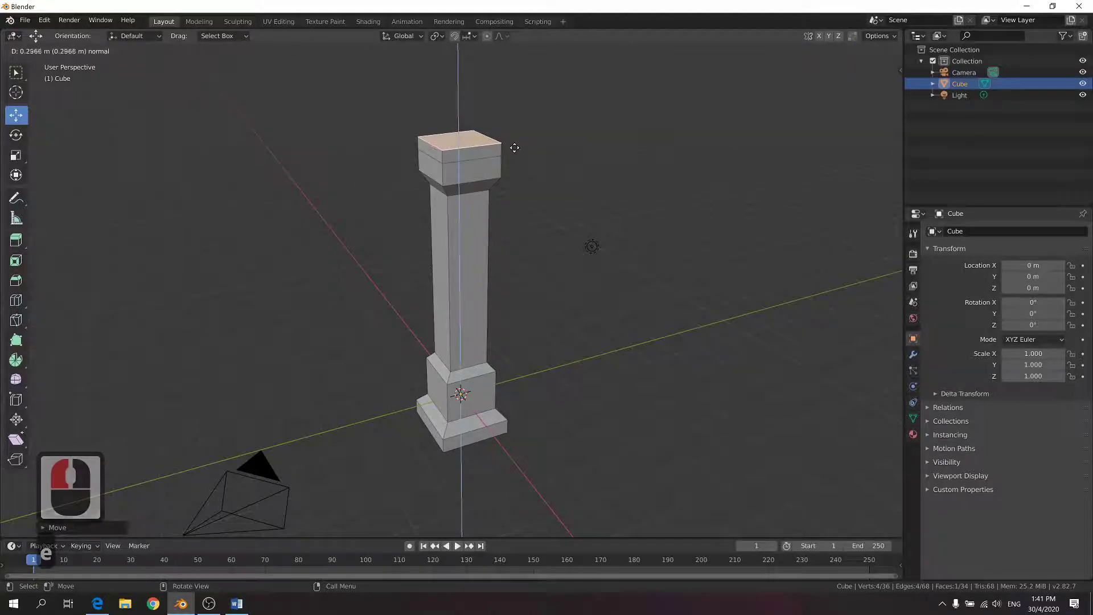
click(515, 147)
key(s)
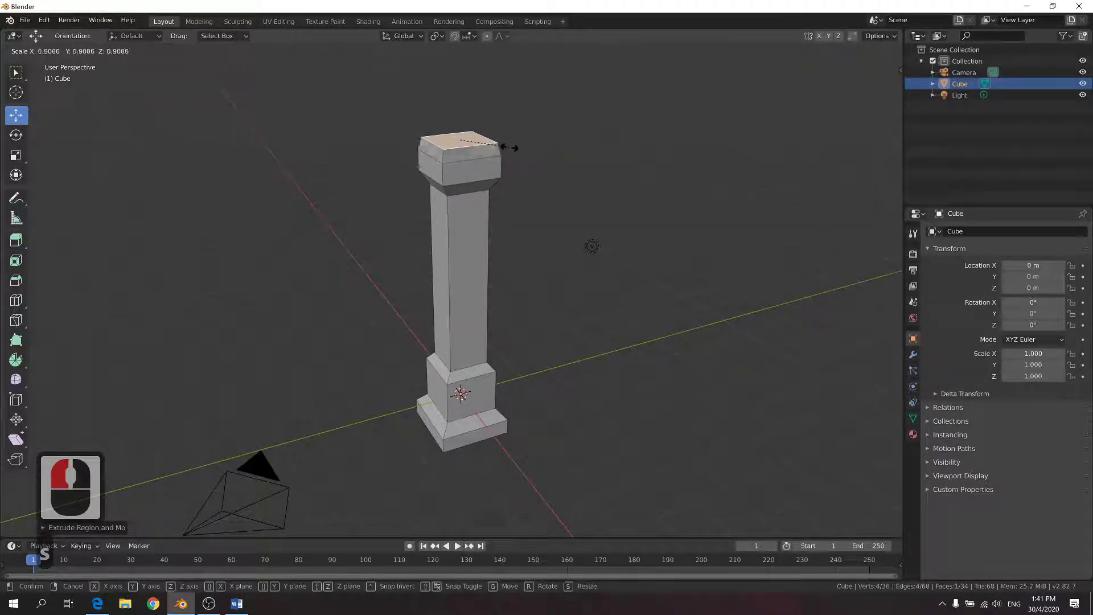
click(503, 144)
Move the entire pillar mesh up along Z in the right view so its base rests near the ground line
middle_drag(579, 244, 602, 226)
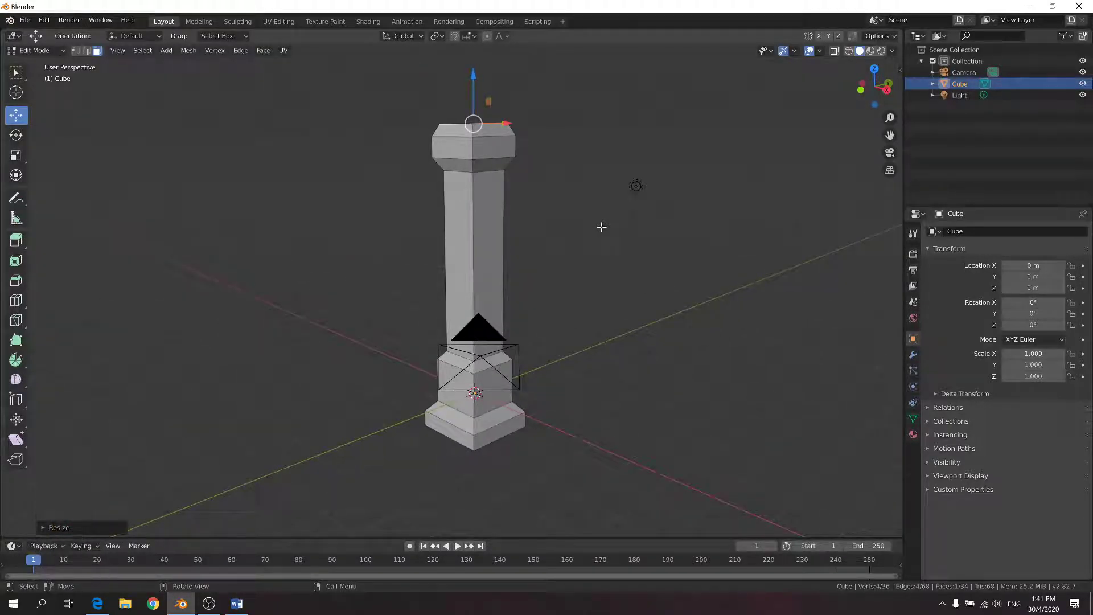
click(886, 90)
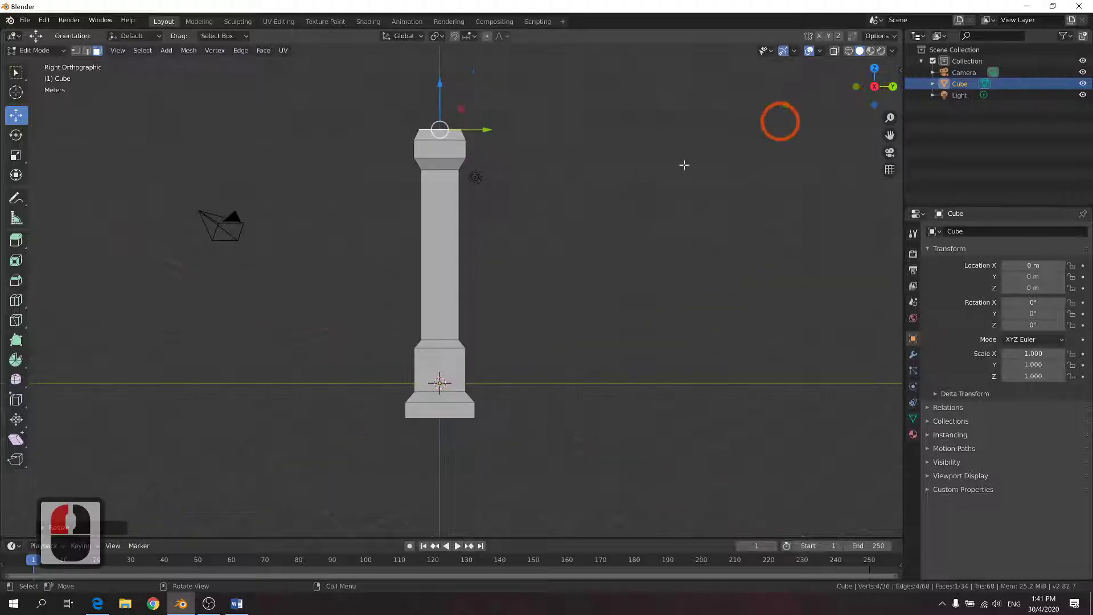
key(Caps_Lock)
key(a)
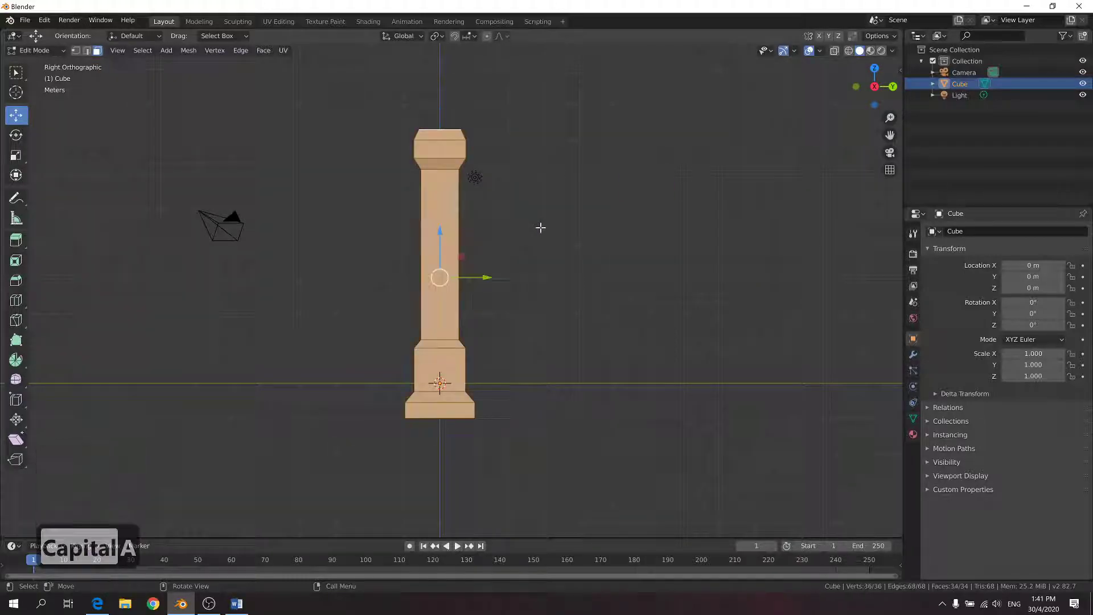
drag(441, 234, 444, 193)
middle_drag(444, 193, 435, 223)
click(541, 201)
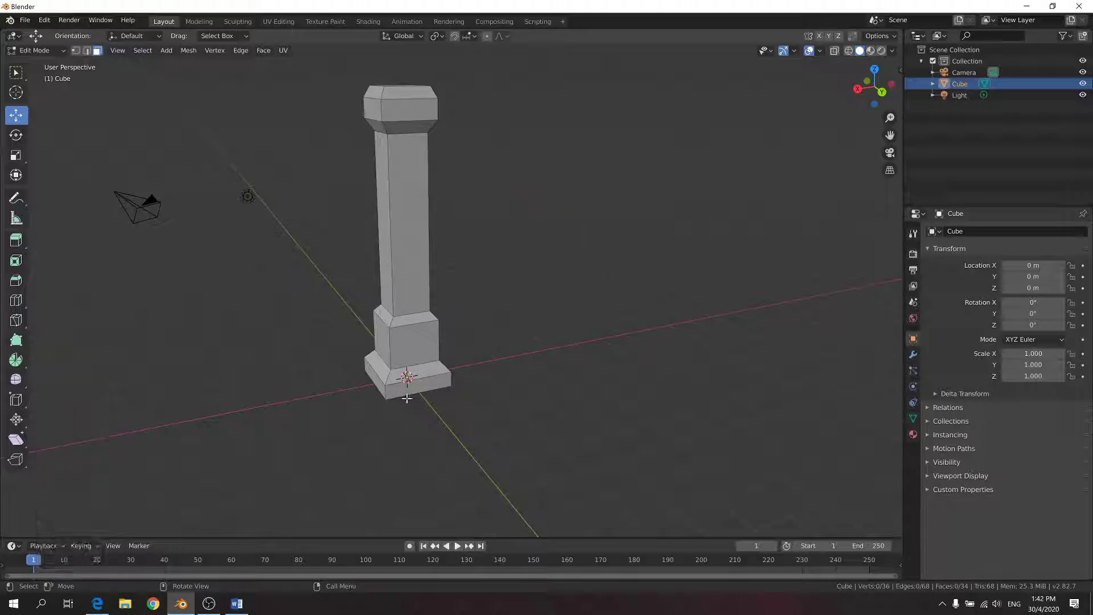
Check the model 9 reference in Word and try to inset the pedestal's four side faces together
key(alt+Tab)
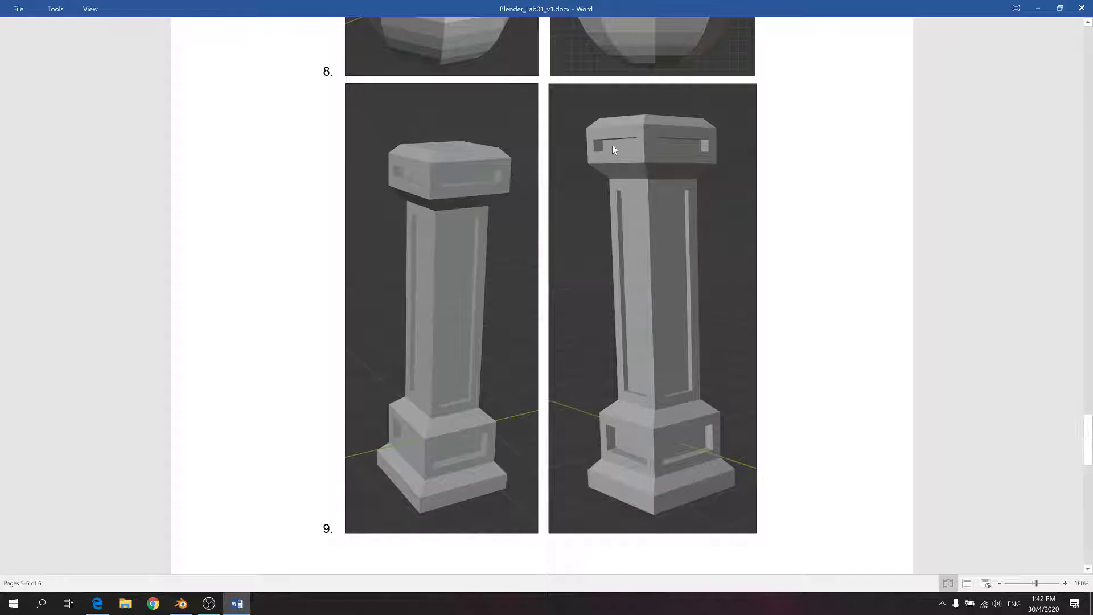
key(alt+Tab)
scroll(430, 314, up, 2)
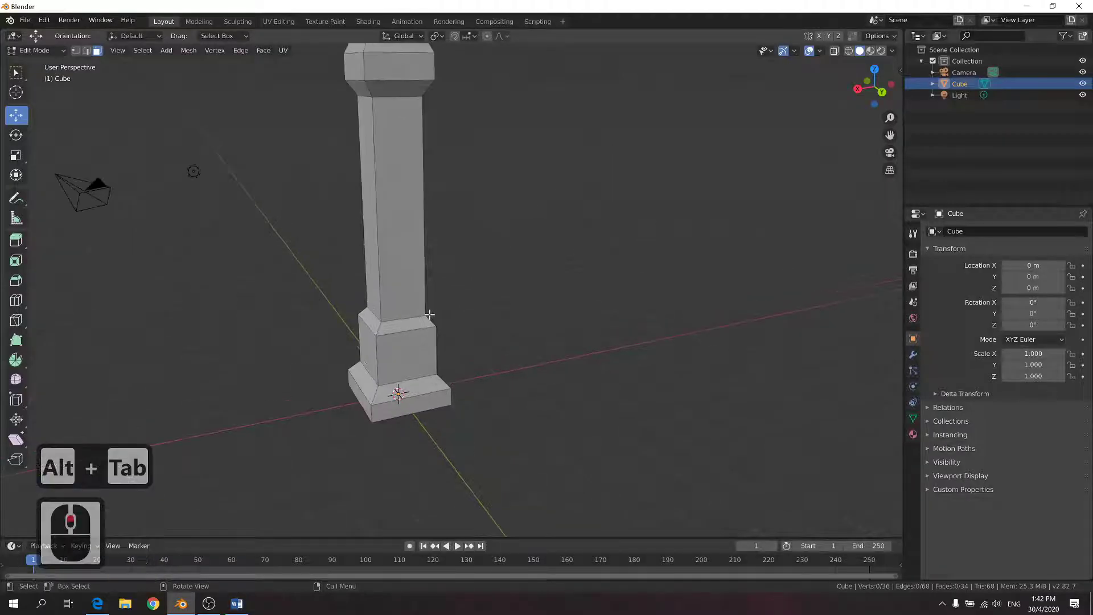
middle_drag(416, 270, 446, 269)
click(378, 361)
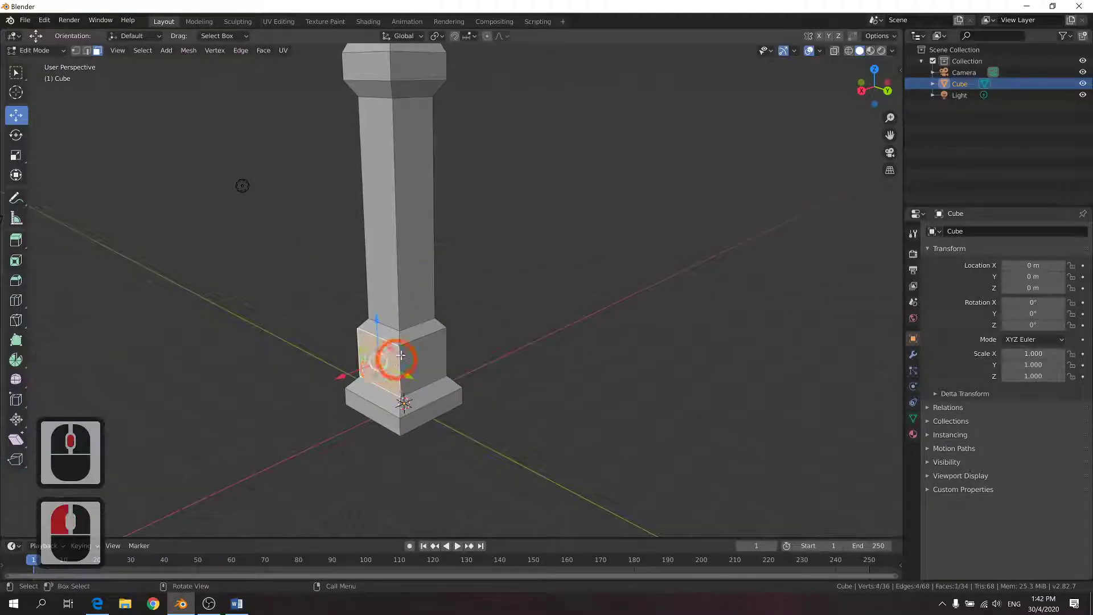
shift+click(431, 358)
middle_drag(447, 356, 445, 331)
shift+click(418, 314)
middle_drag(378, 347, 410, 348)
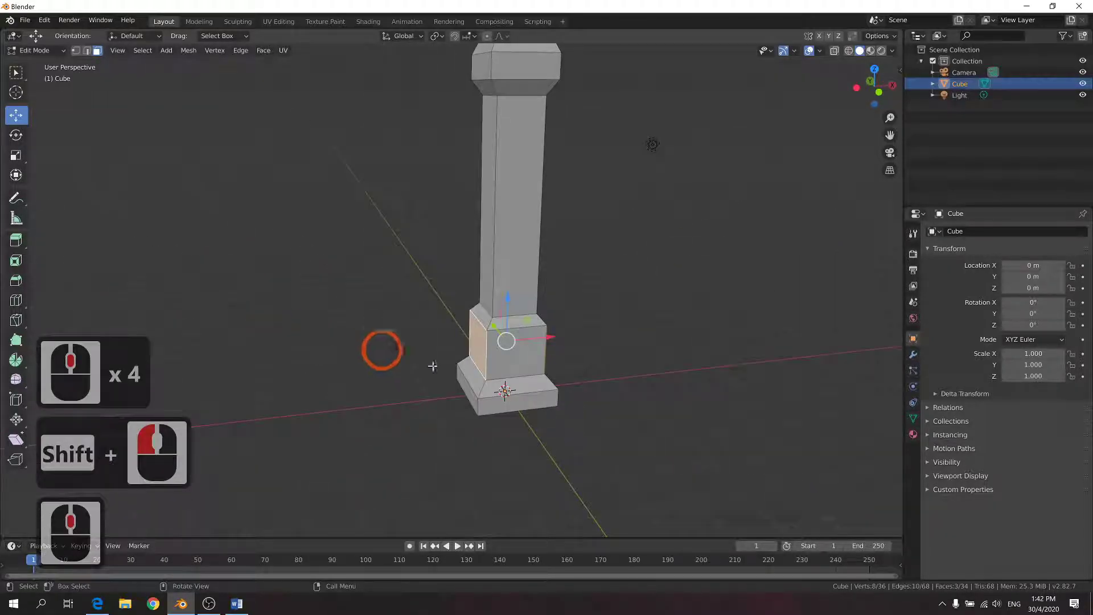
shift+click(545, 359)
middle_drag(574, 354, 447, 353)
middle_click(520, 378)
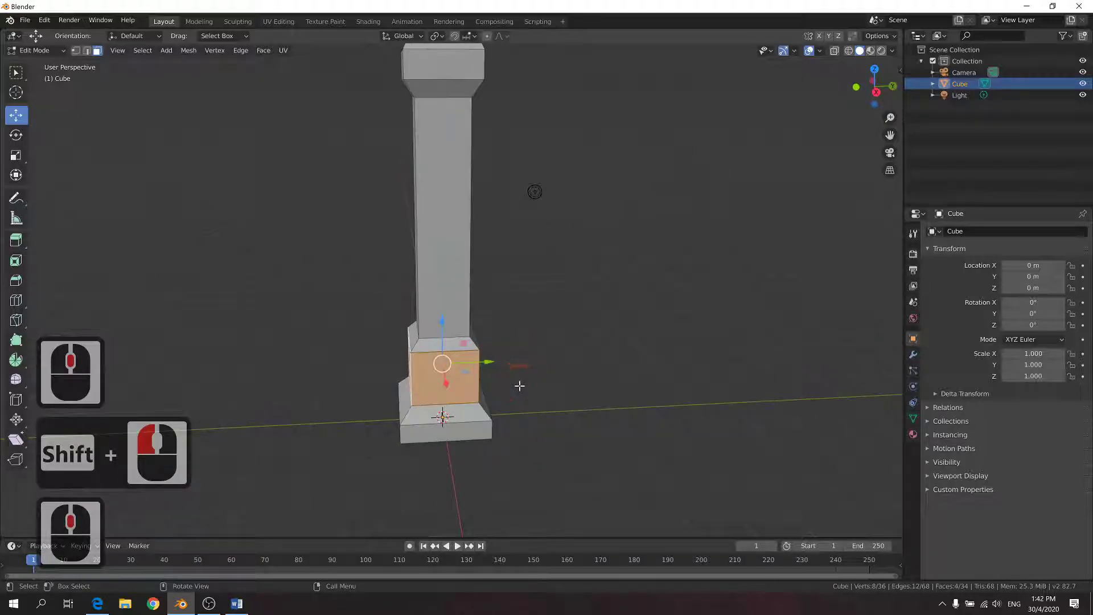
key(i)
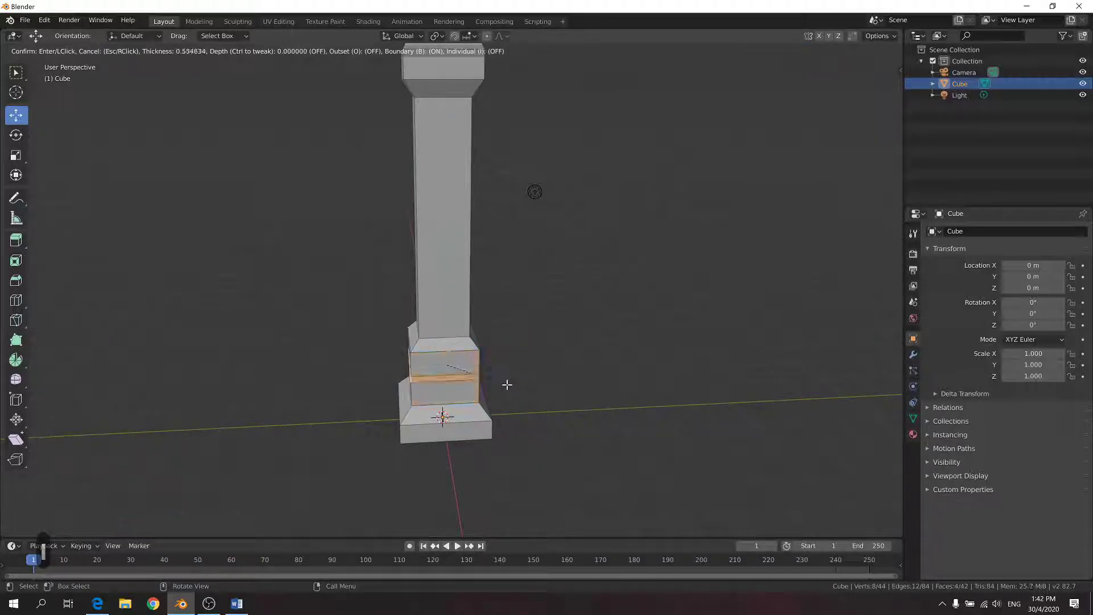
click(513, 383)
middle_drag(512, 383, 569, 401)
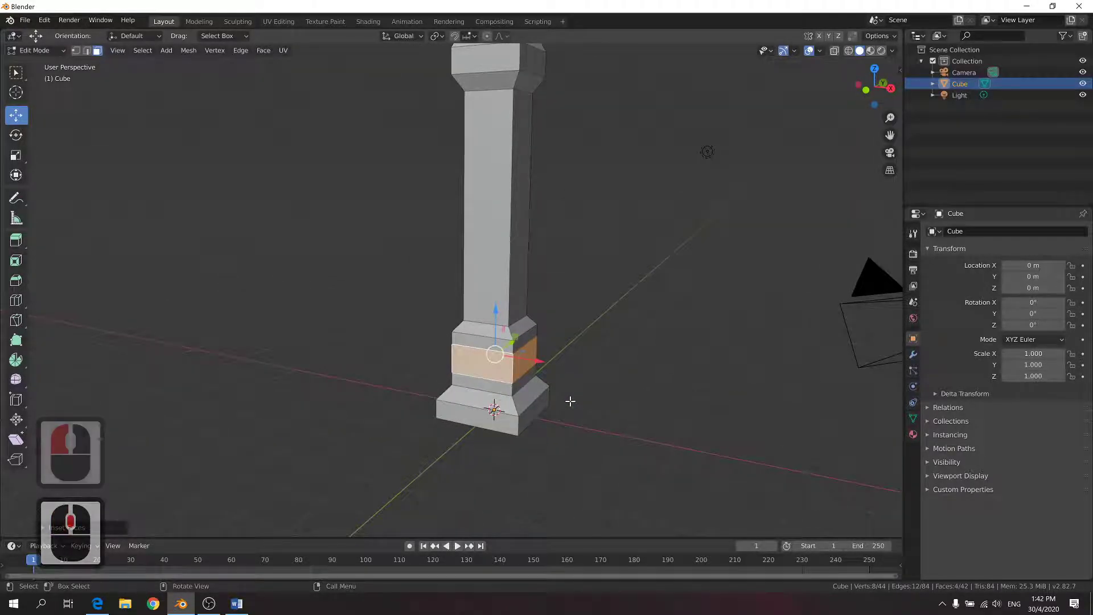
Undo the combined inset of the pedestal's side faces
click(572, 400)
key(ctrl+z)
key(ctrl+z)
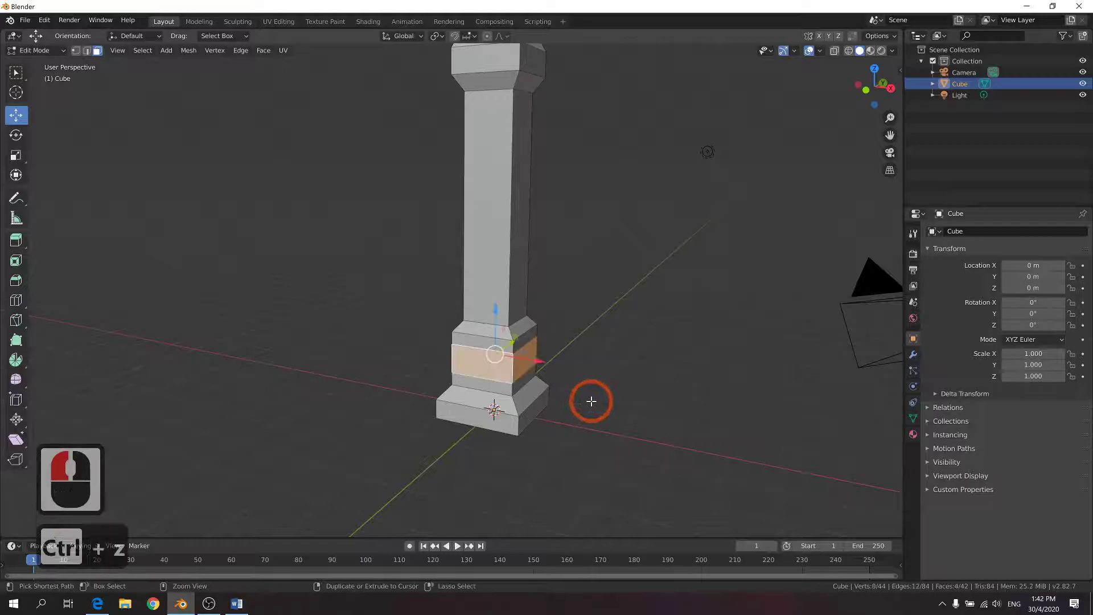
key(ctrl+z)
Inset a single side face of the pedestal block on its own
middle_drag(434, 397, 544, 397)
click(501, 362)
click(487, 345)
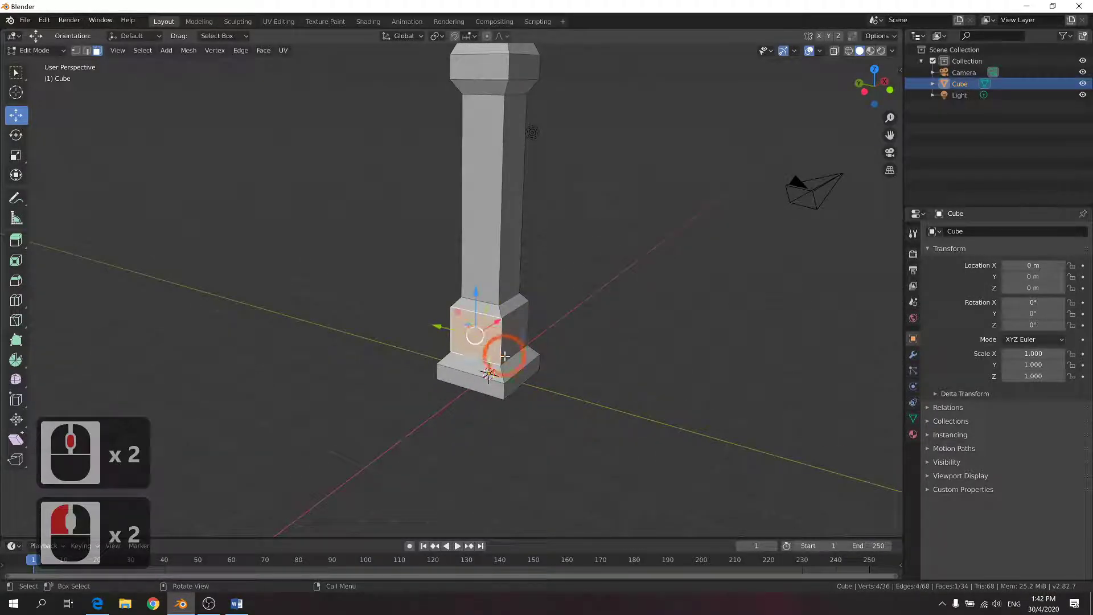
key(i)
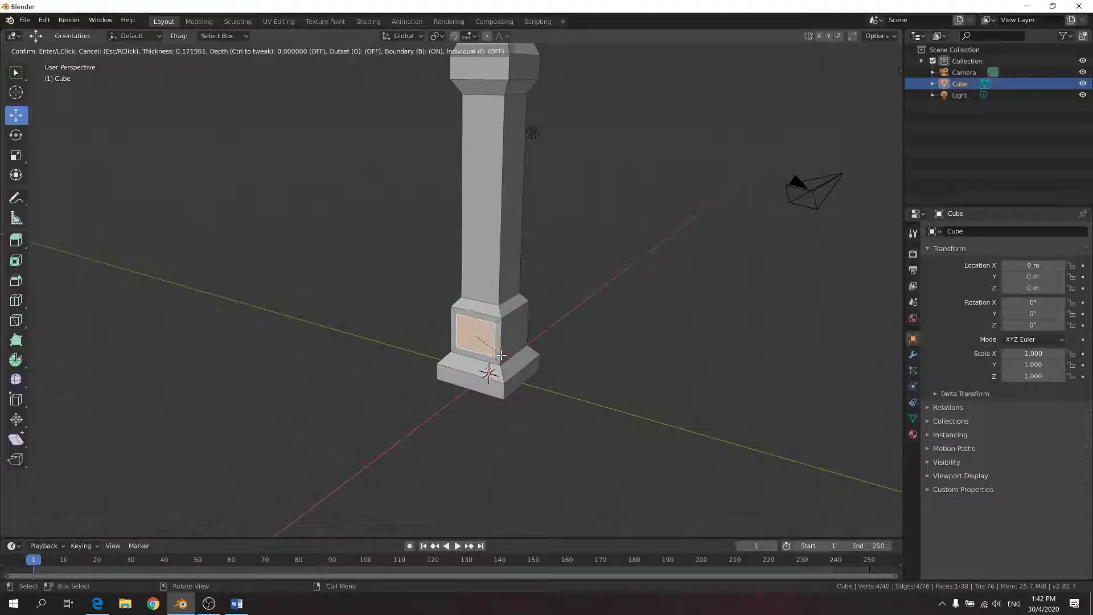
click(197, 457)
Set the thickness of the pedestal face's inset to 0.15 m
click(85, 527)
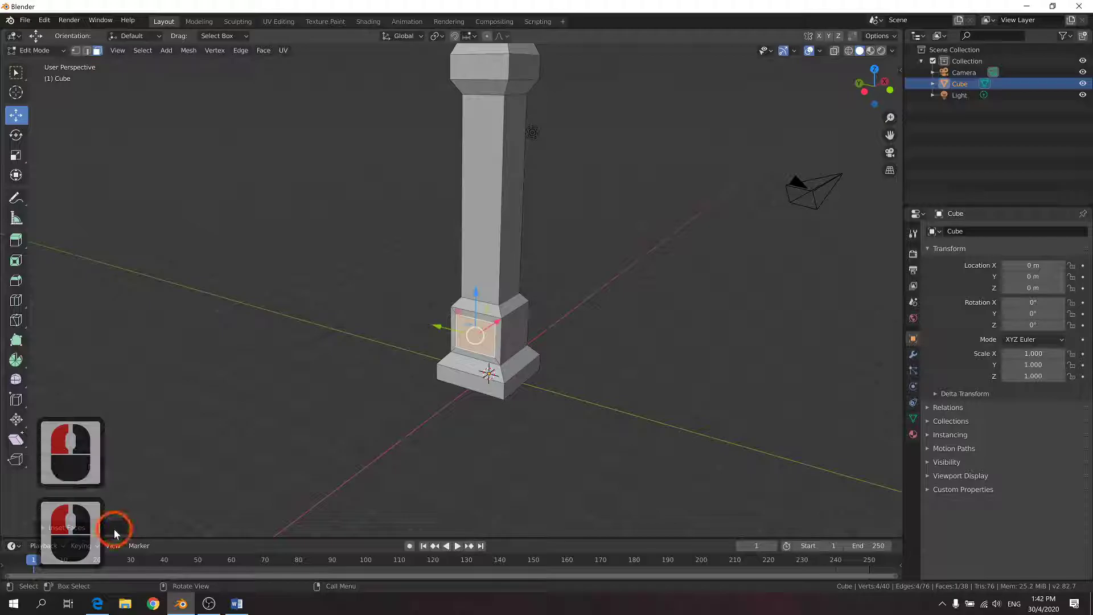
click(42, 528)
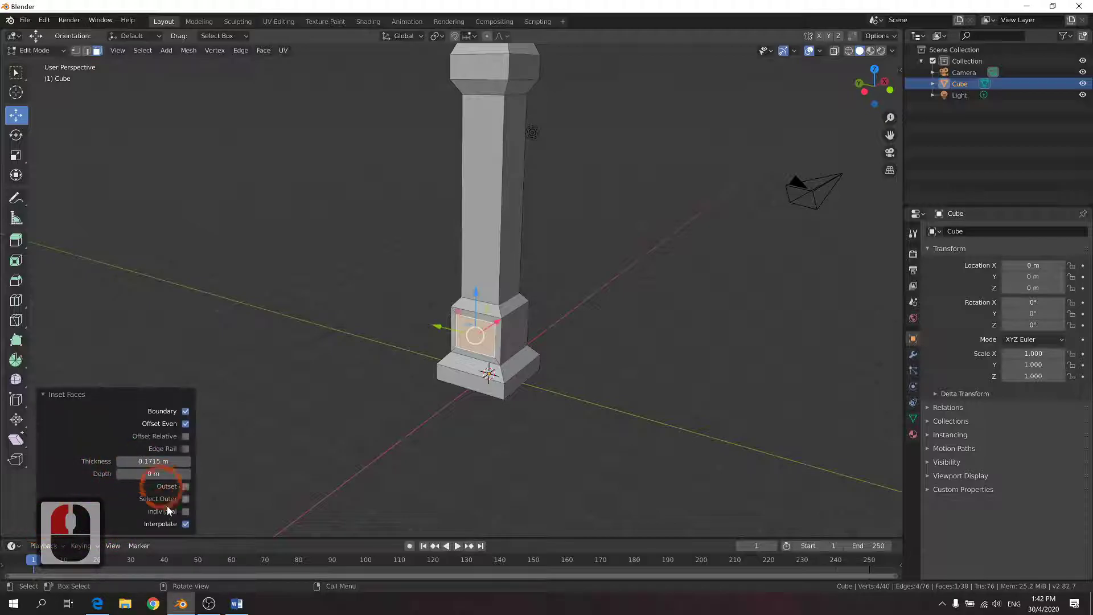
click(155, 466)
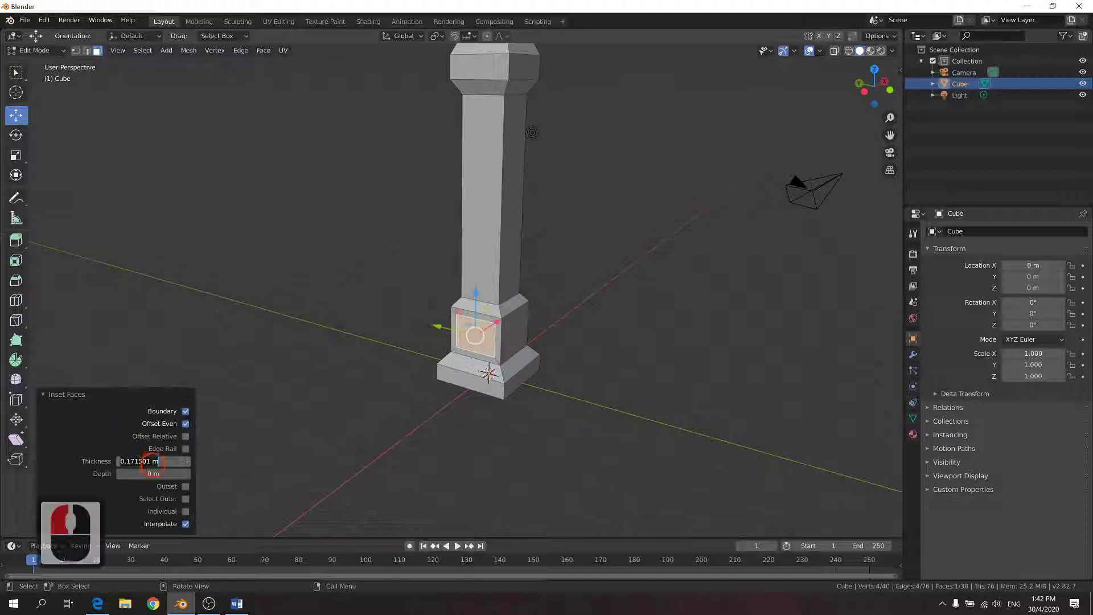
key(Left)
key(Right)
key(Right)
key(Right)
key(Right)
key(shift+Right)
key(shift+Right)
key(shift+Right)
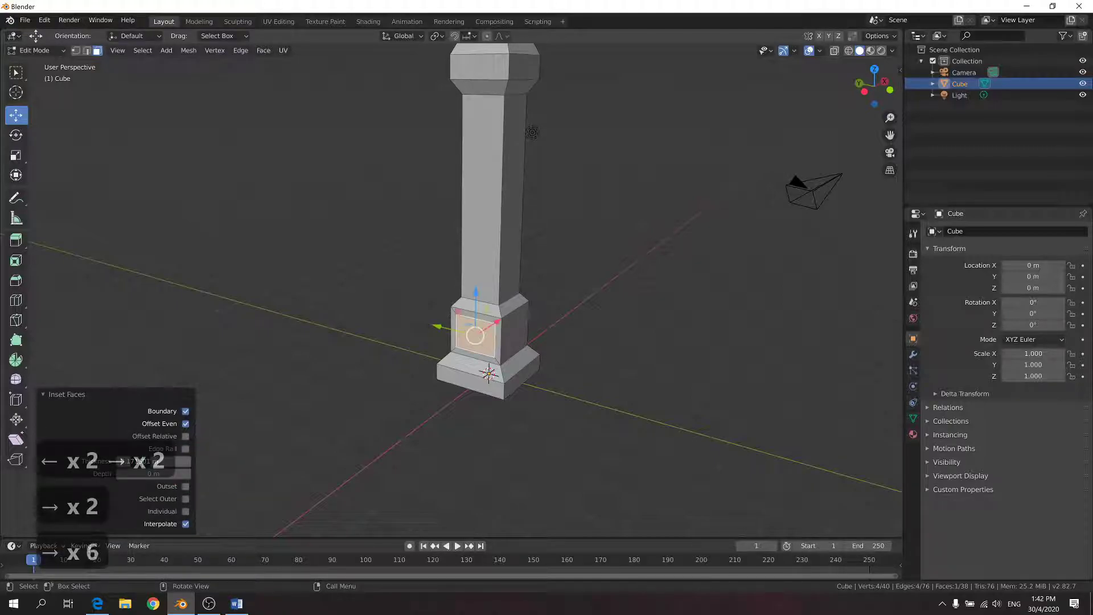
key(BackSpace)
text(5)
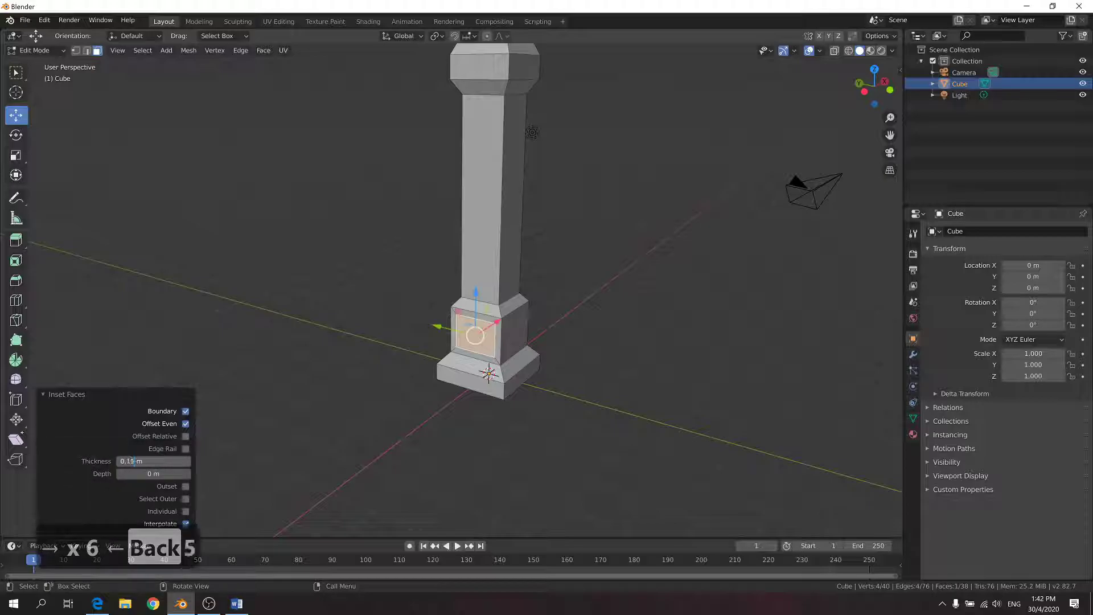
key(Return)
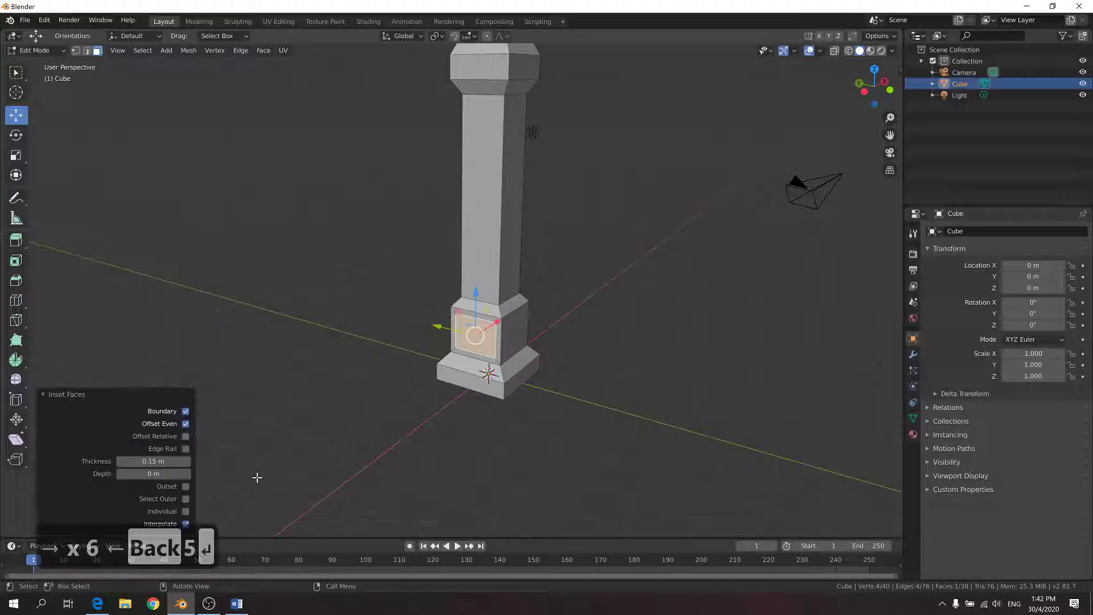
Try to inset another pedestal side face with a thickness of 1.5 m and undo it
middle_drag(505, 379, 510, 363)
click(510, 361)
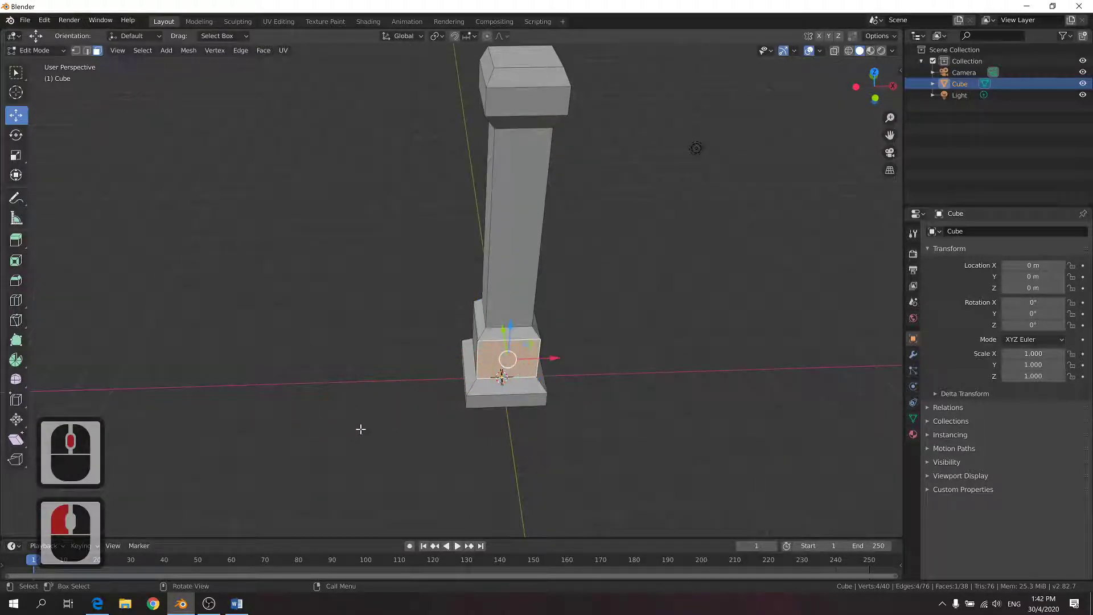
text(i)
text(1)
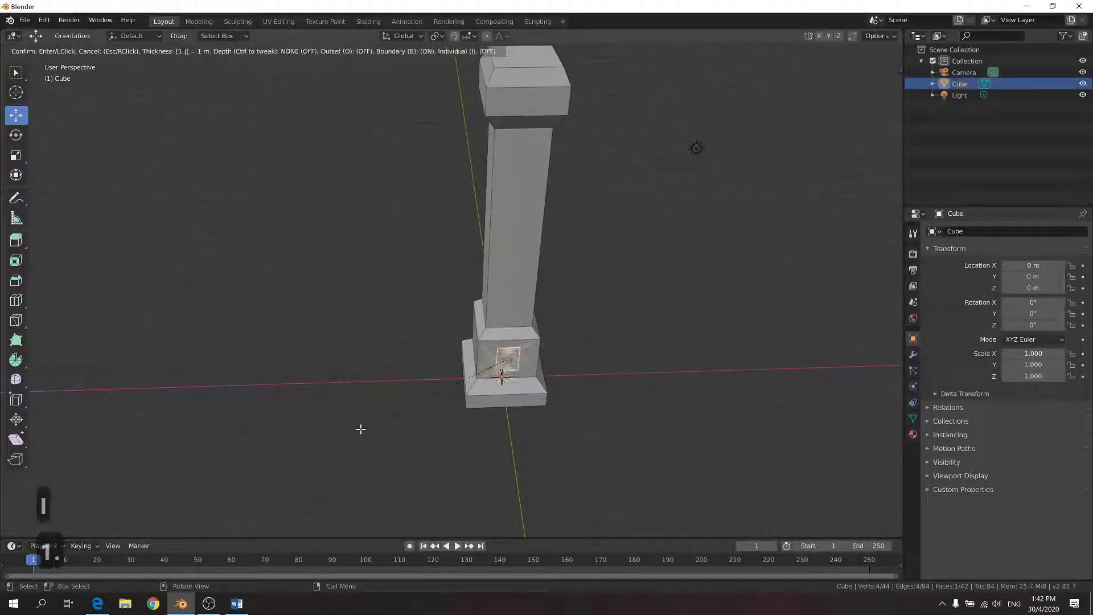
text(.5)
key(Return)
key(ctrl+z)
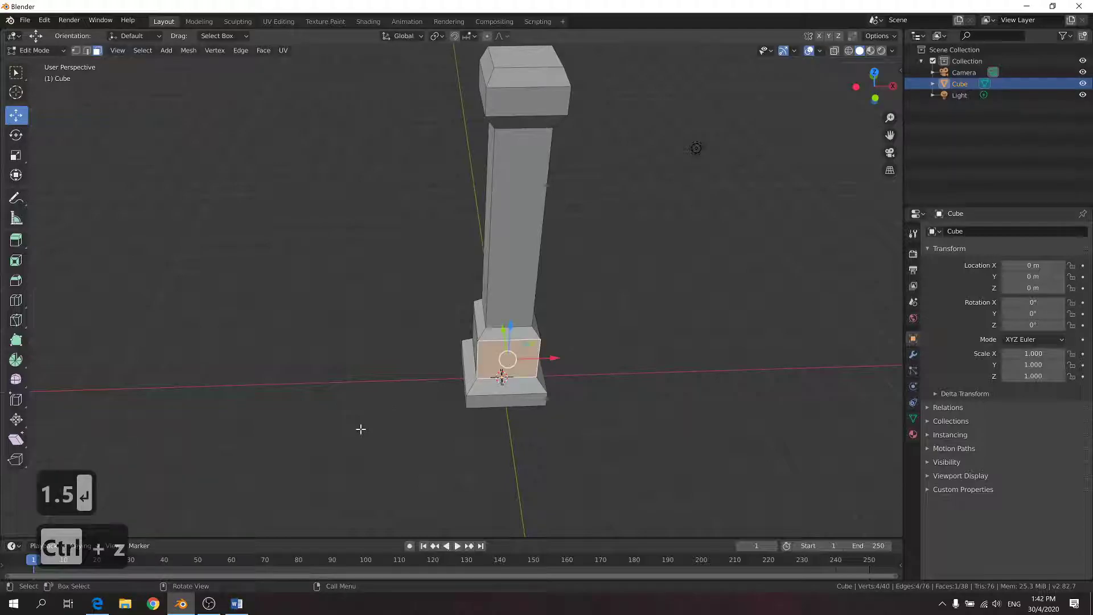
Try scaling the selected pedestal side face to about 0.93 and undo the scaling
key(s)
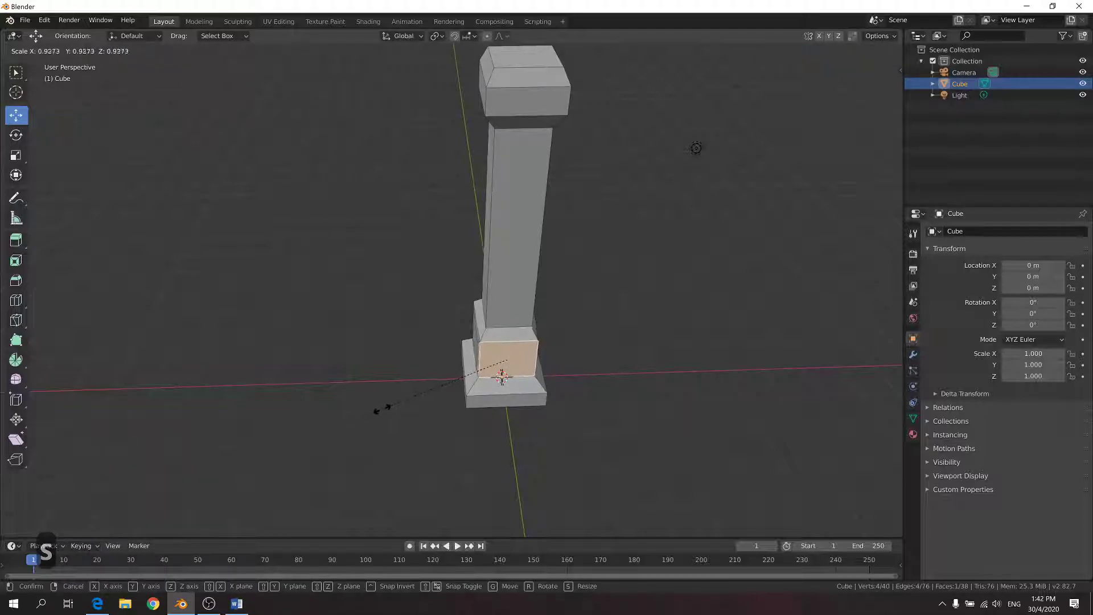
click(382, 408)
middle_drag(503, 427, 557, 391)
key(ctrl+z)
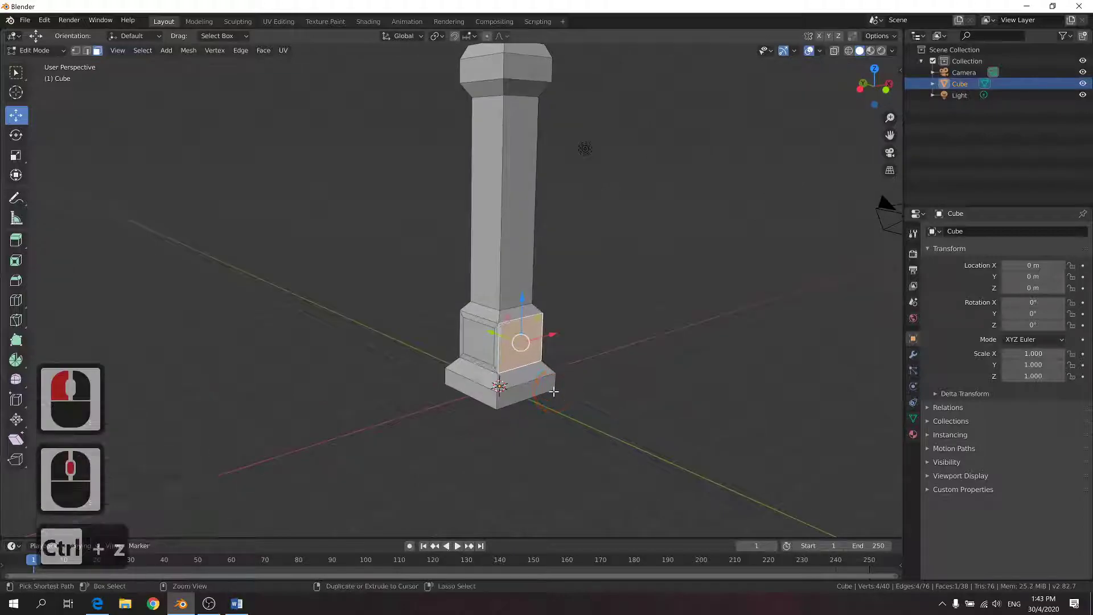
Inset the pedestal side face next to the finished panel with a thickness of 0.15 m
scroll(628, 392, up, 3)
click(638, 408)
click(582, 383)
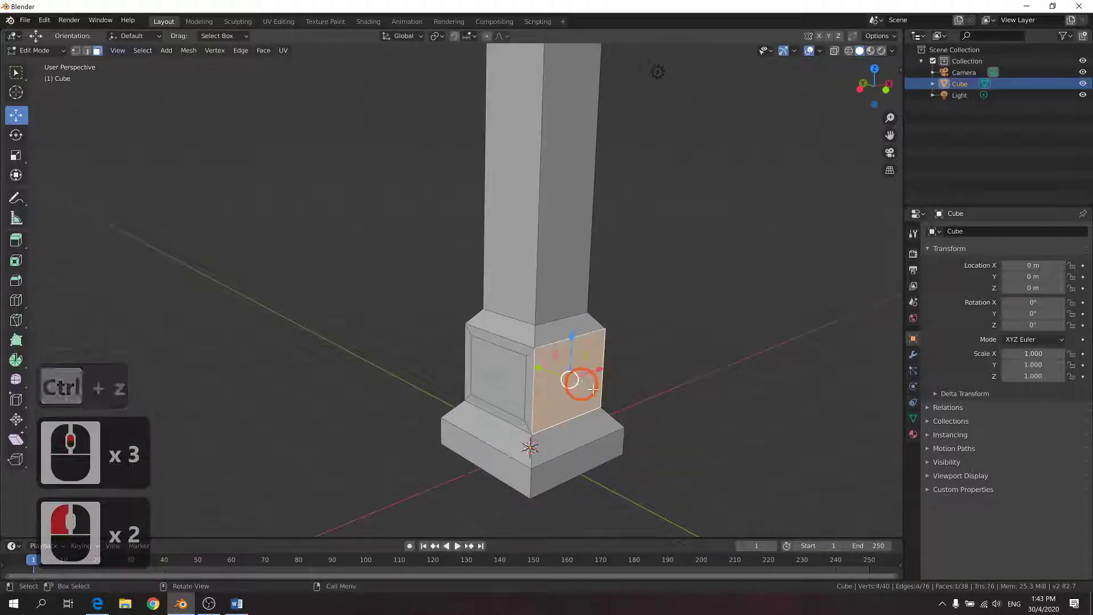
key(i)
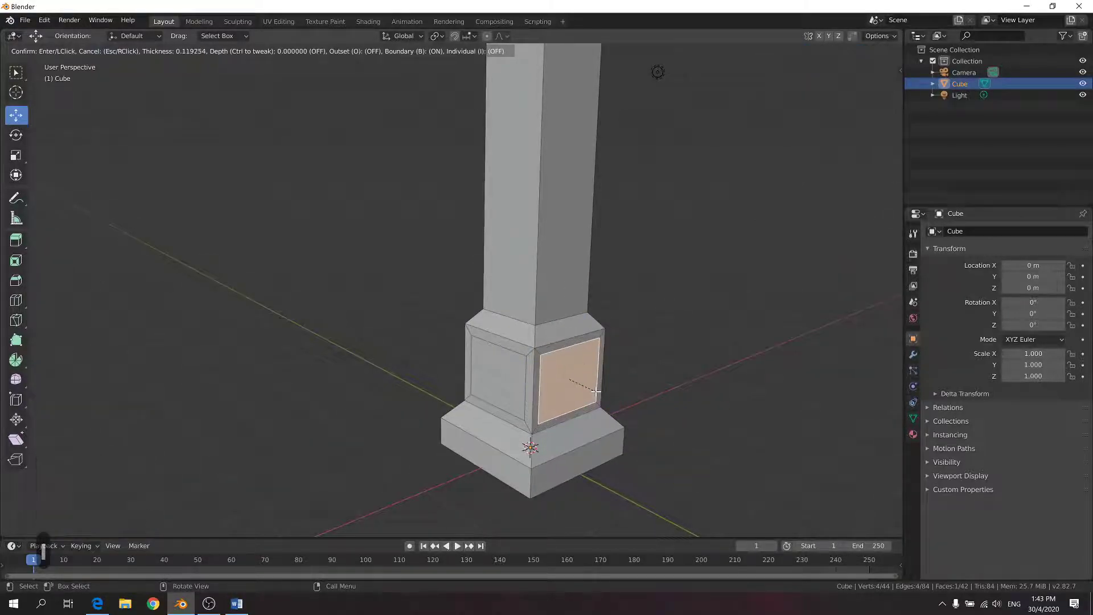
click(595, 391)
click(162, 462)
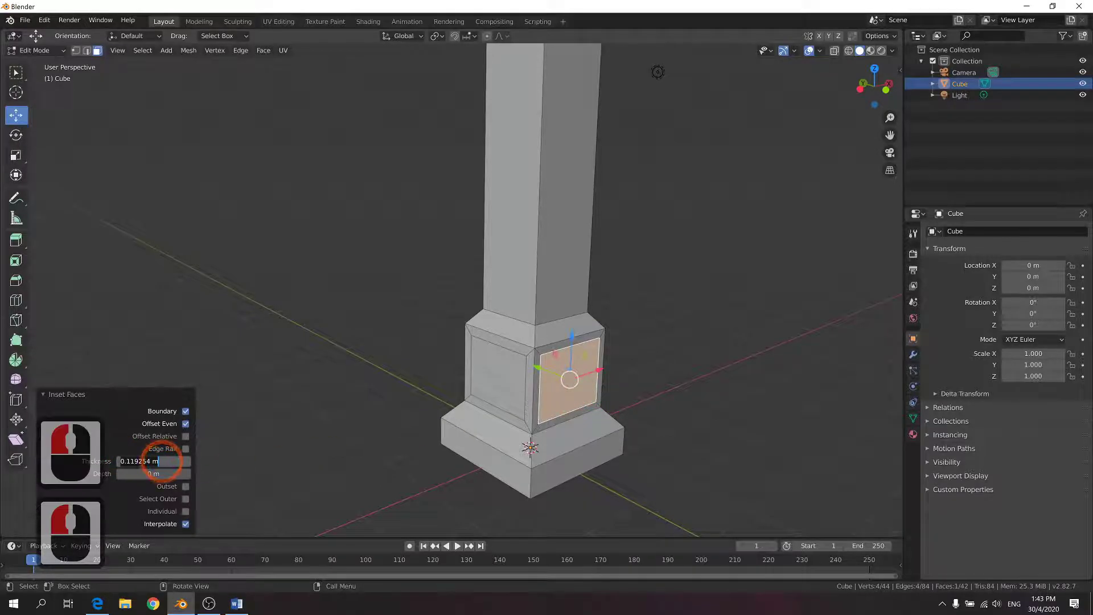
text(0.15)
key(Return)
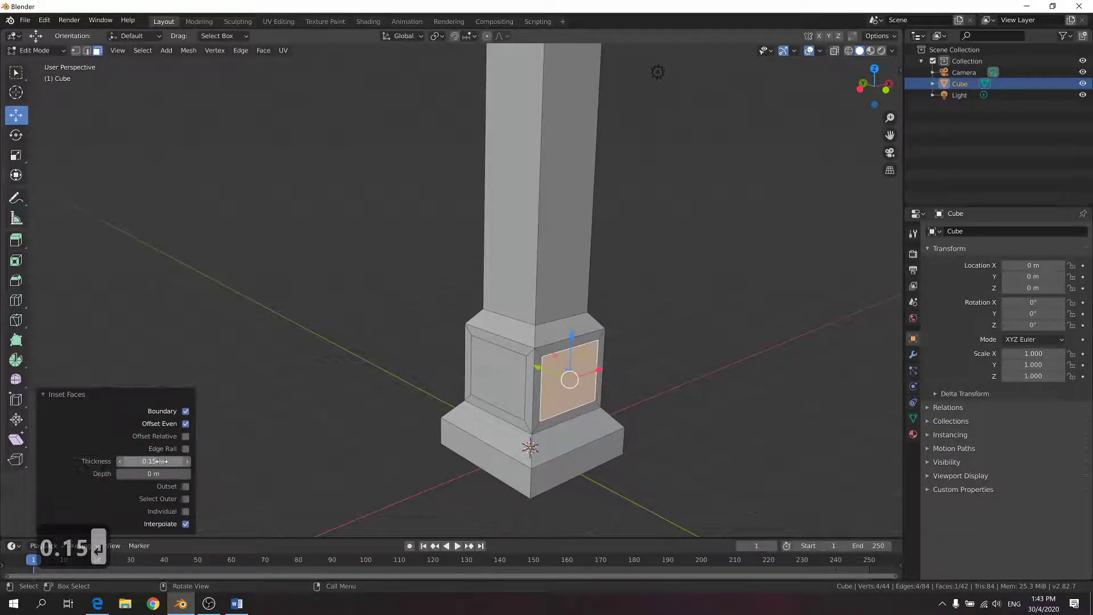
Inset the plain pedestal side face next to the two finished panels with a thickness of 0.15 m
middle_drag(640, 346, 467, 365)
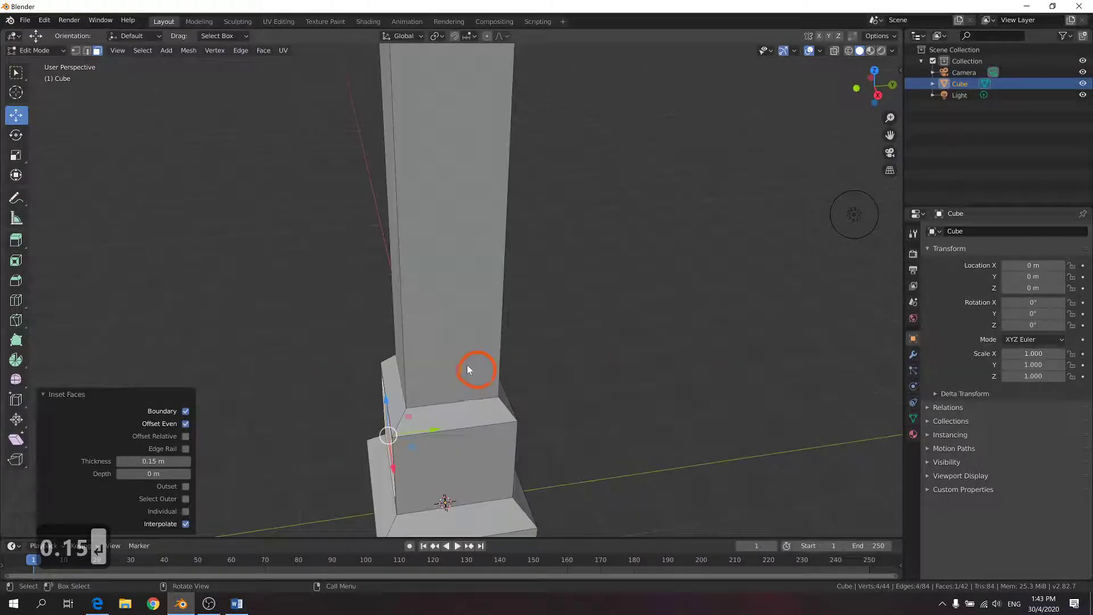
click(442, 453)
key(i)
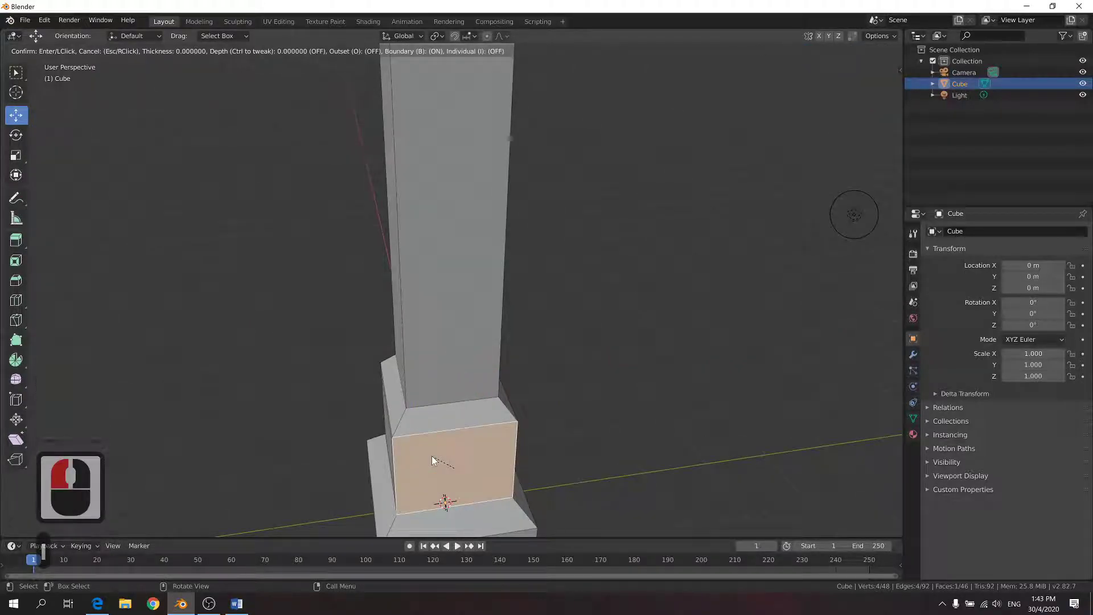
click(376, 472)
double_click(155, 461)
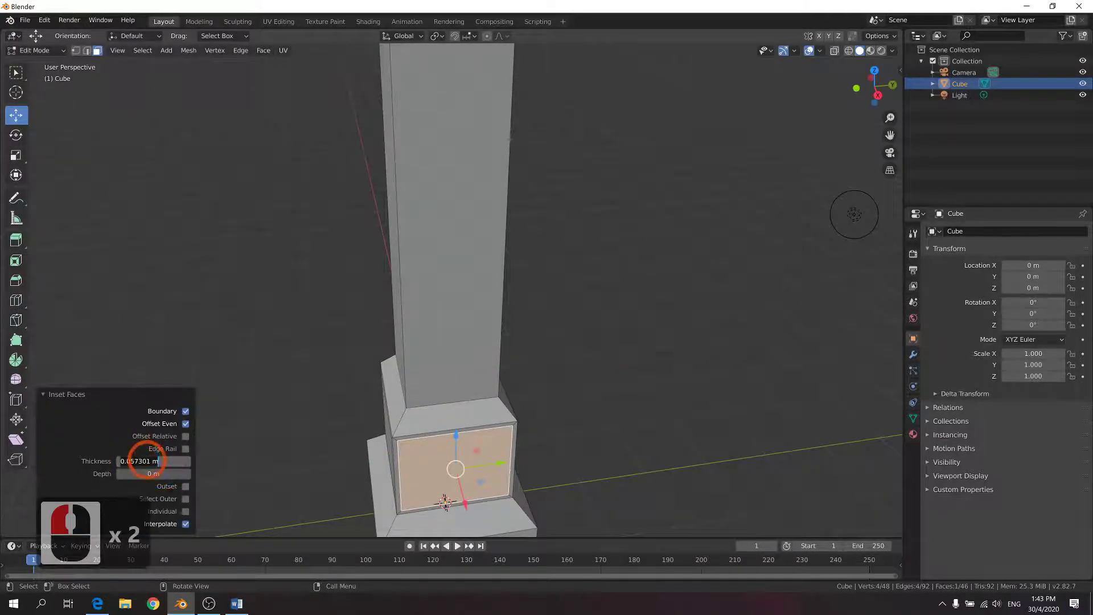
text(0.15)
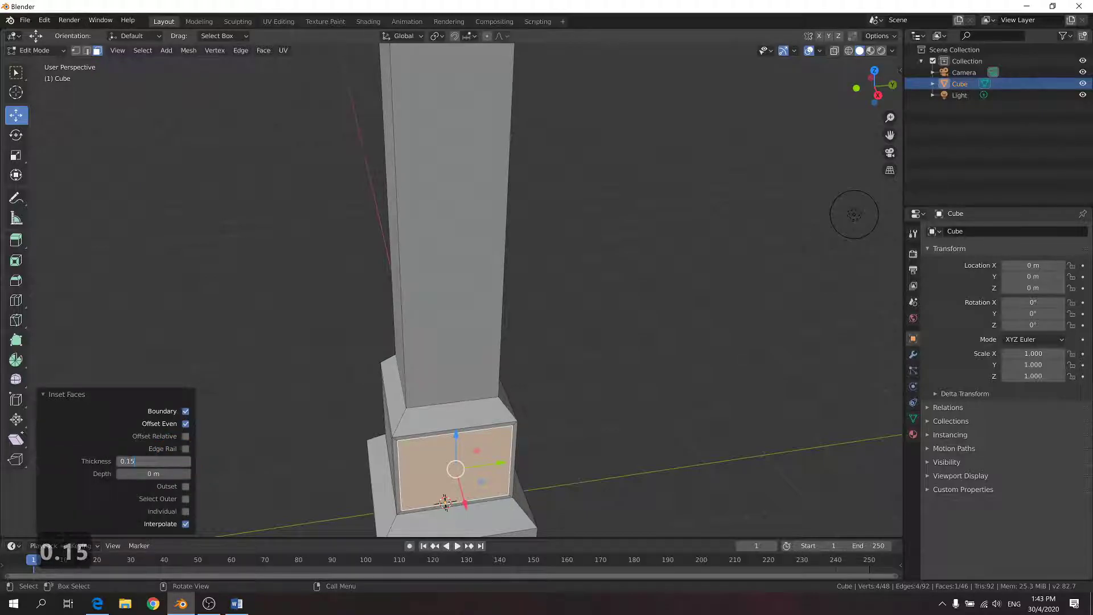
key(Return)
Inset the last plain pedestal side face with a thickness of 0.15 m
middle_drag(457, 460, 374, 440)
click(379, 433)
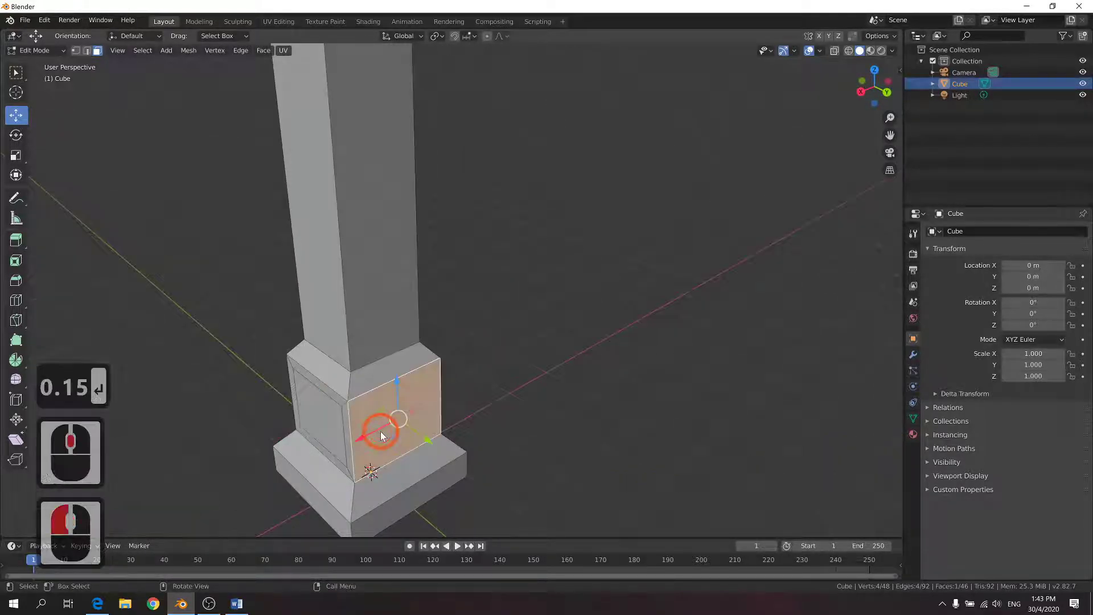
key(i)
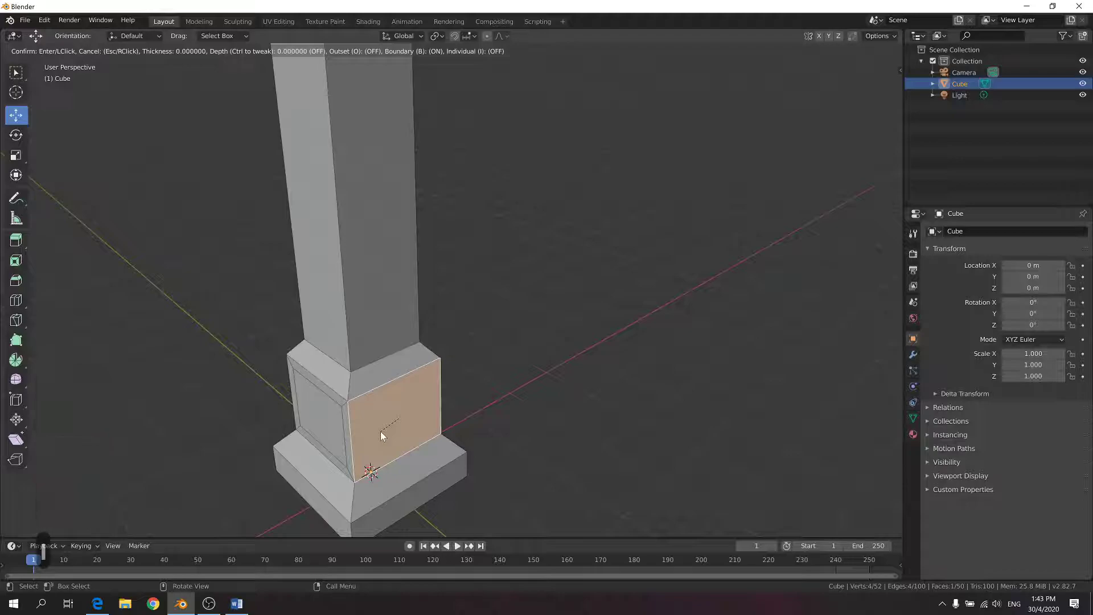
click(394, 424)
double_click(155, 462)
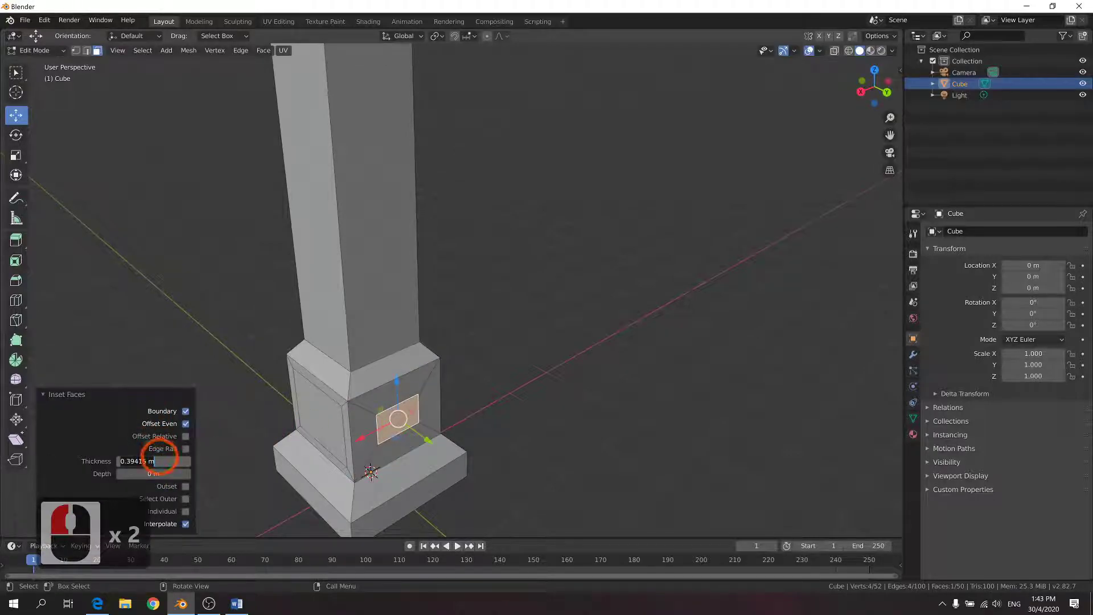
text(0.15)
key(Return)
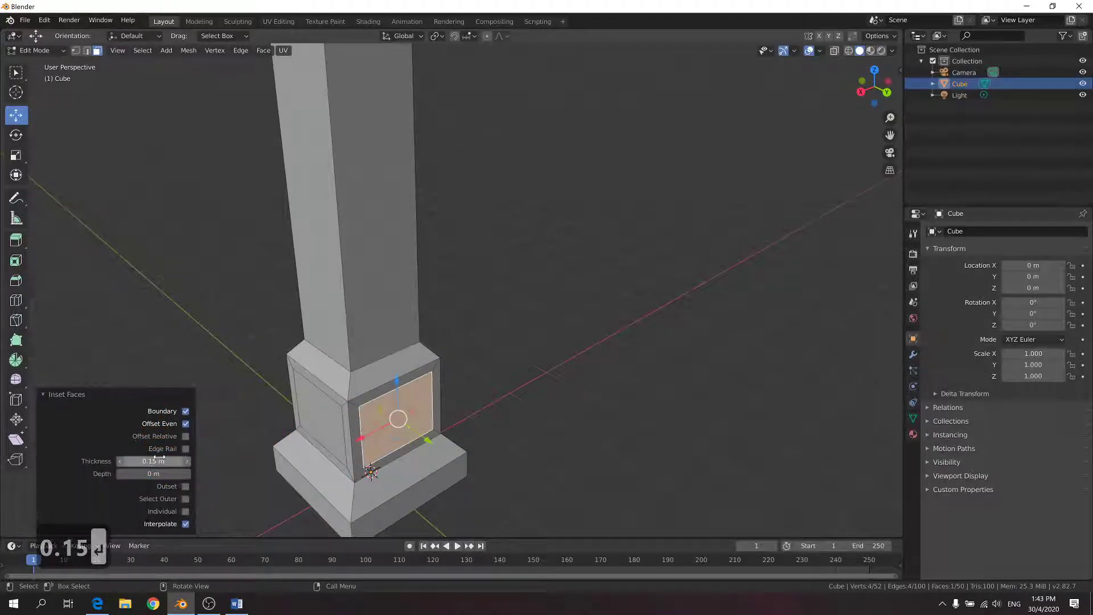
Extrude the inner panel of the last inset pedestal face inward by about 0.19 m
click(488, 419)
middle_drag(488, 420, 551, 405)
click(445, 378)
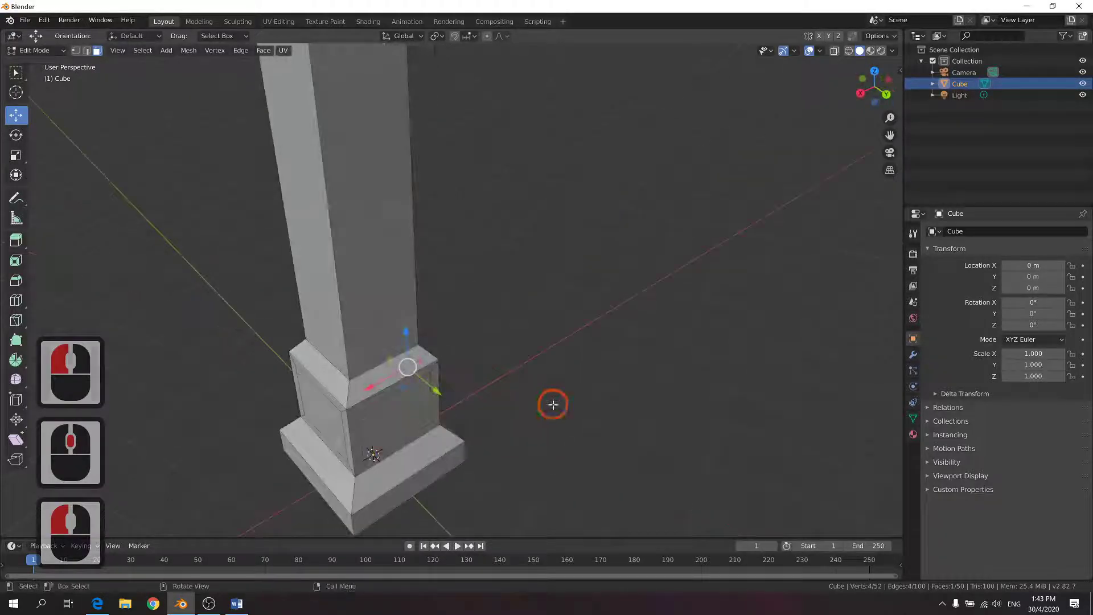
click(426, 430)
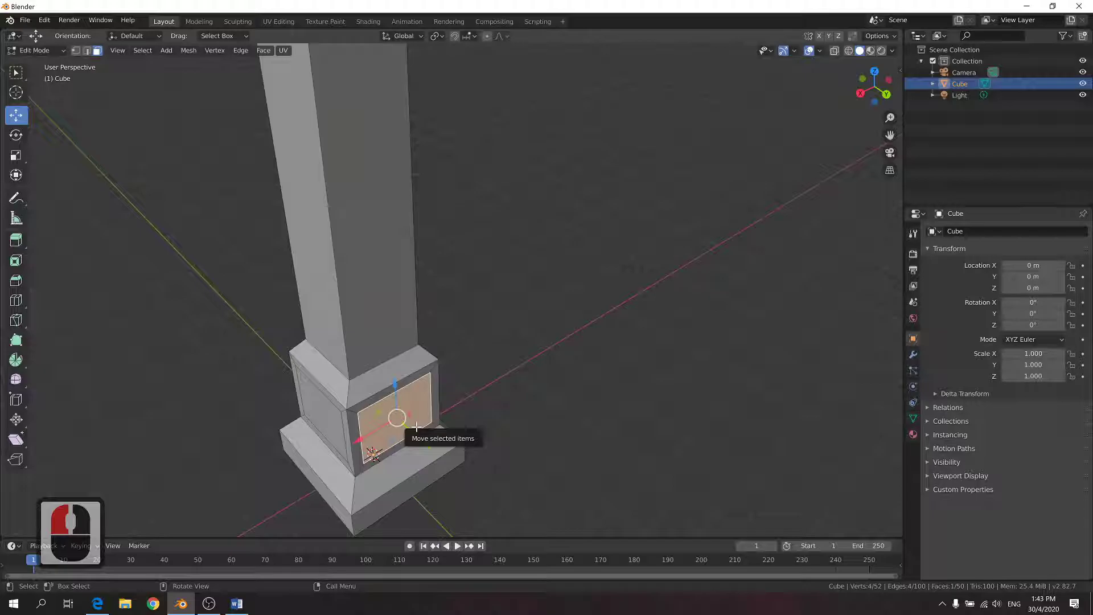
key(e)
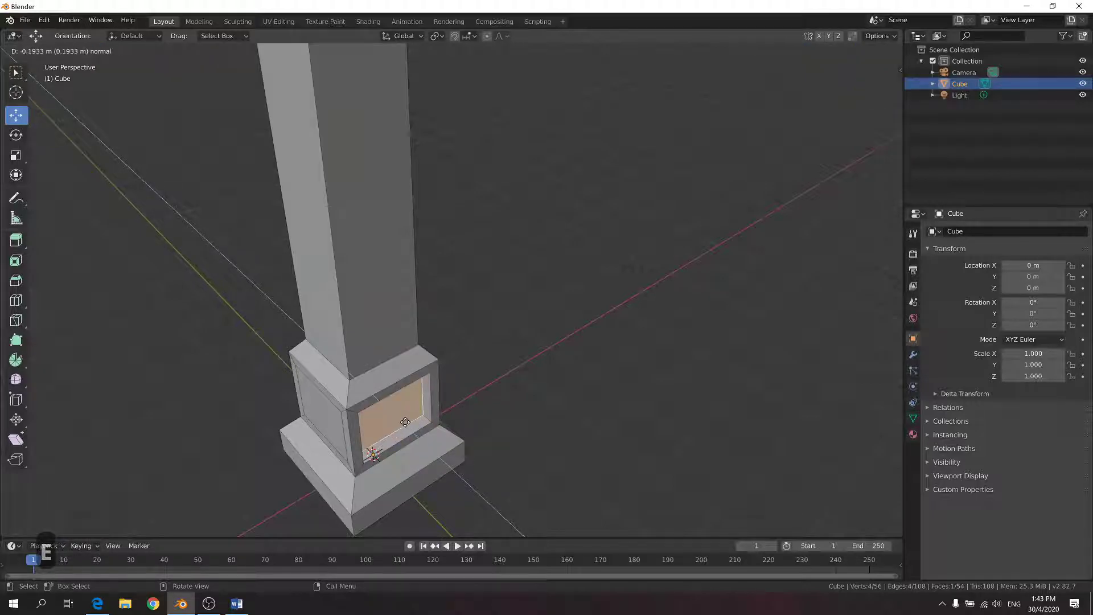
click(405, 422)
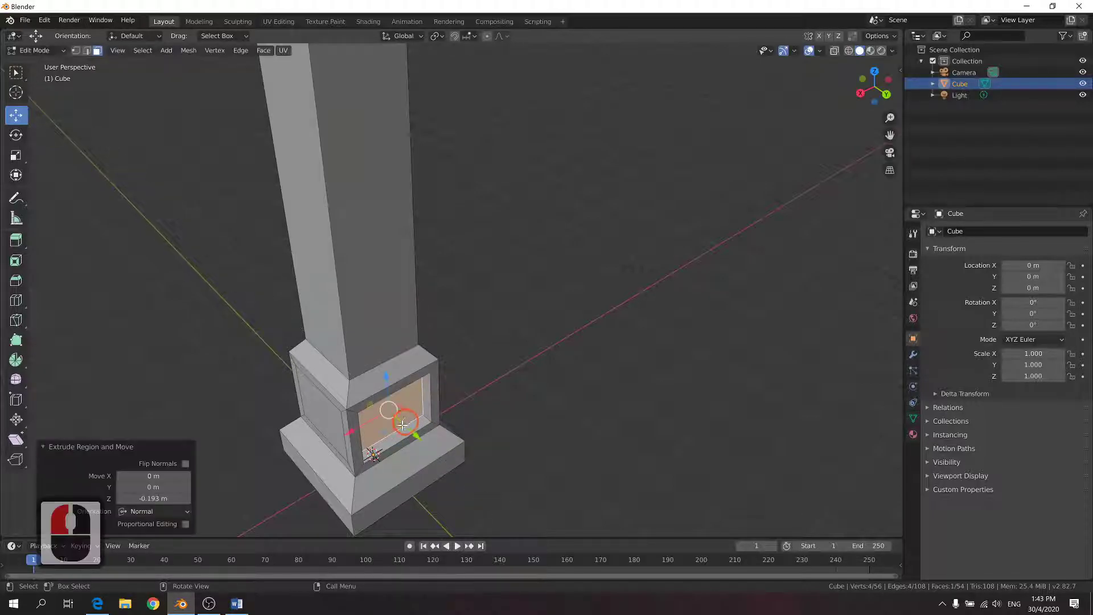
Set the panel extrusion's Z move to -0.1 m along the normal
double_click(166, 499)
text(.1)
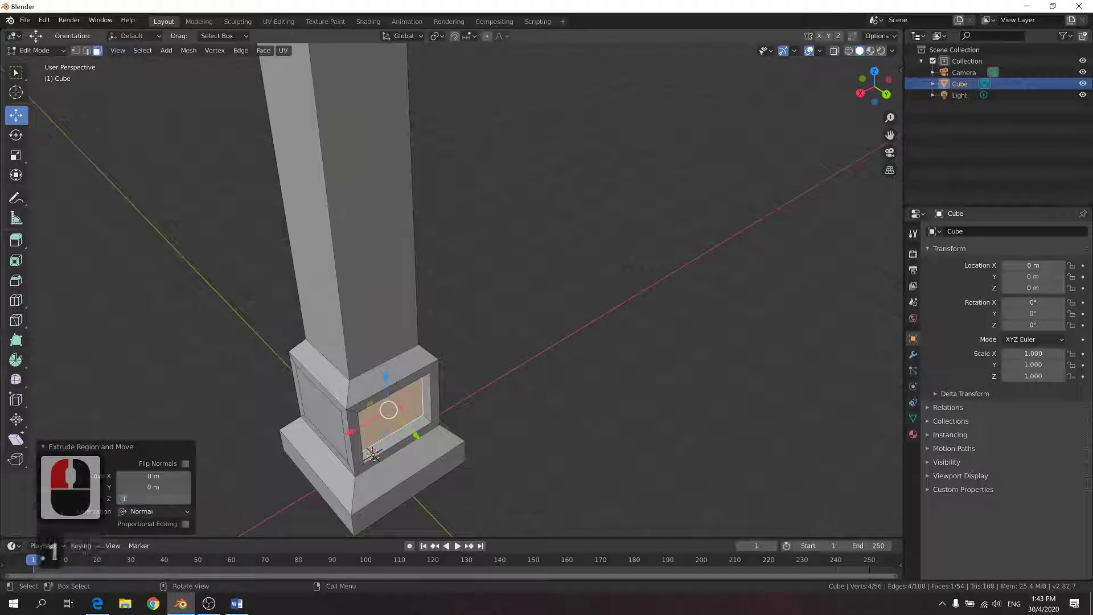
key(Return)
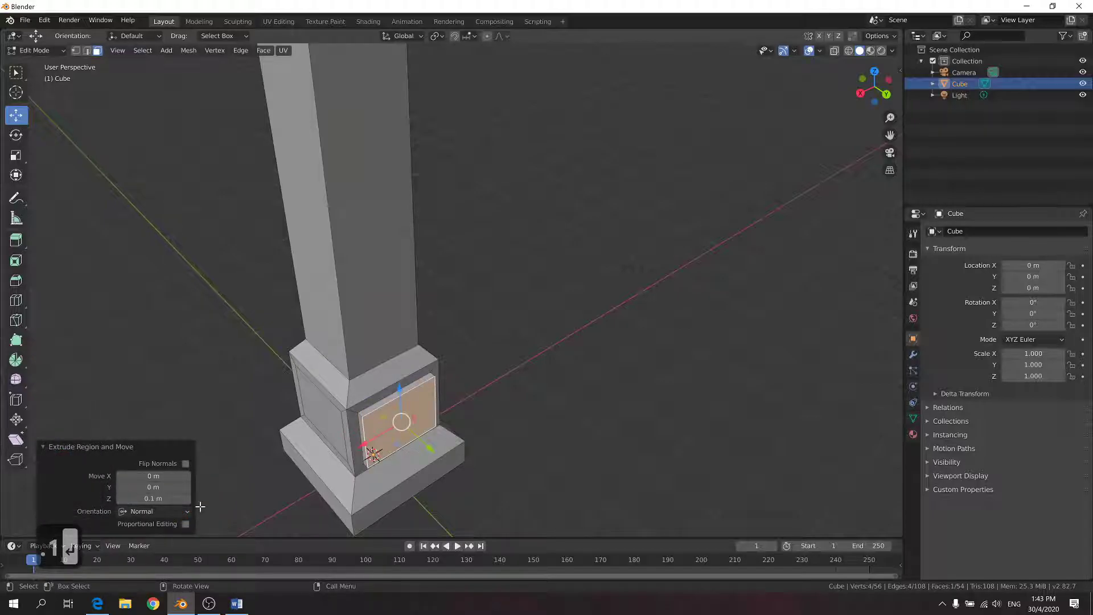
click(170, 499)
text(-)
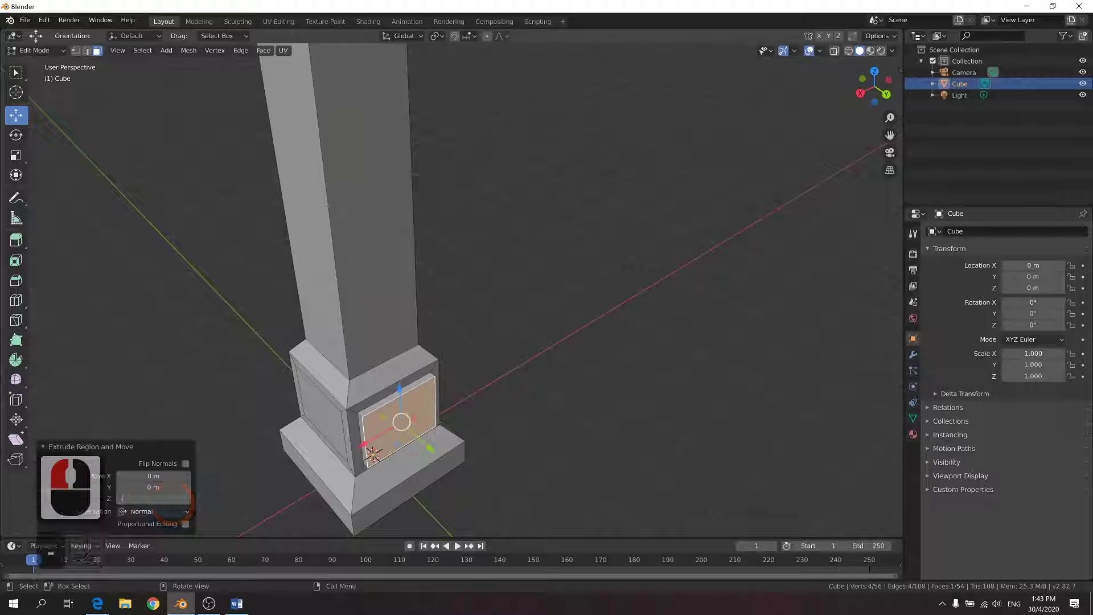
text(0.1)
key(Return)
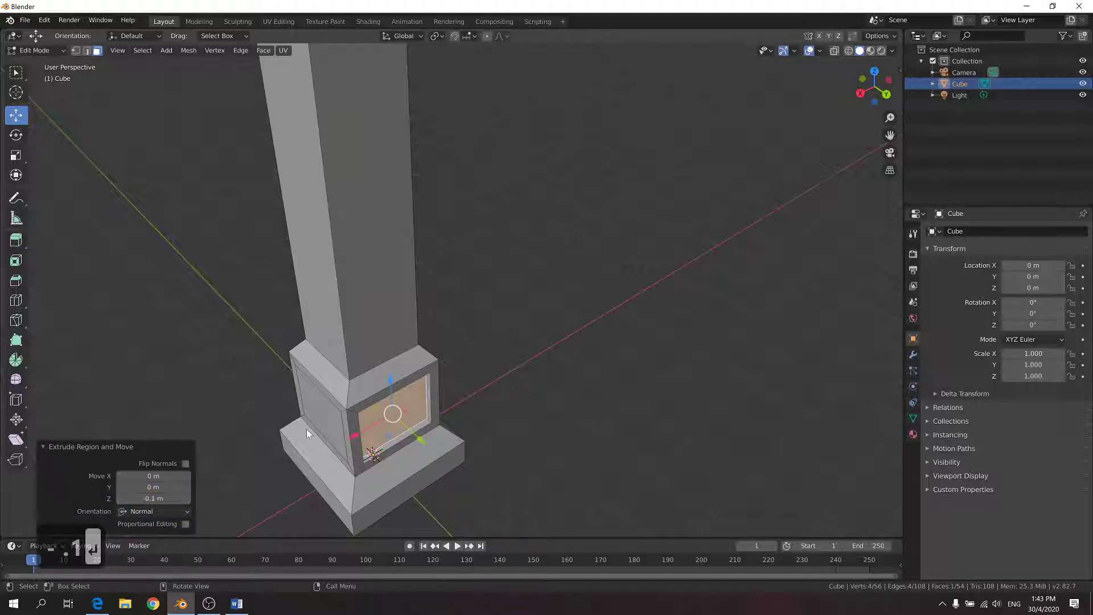
Recess a second pedestal side panel by extruding its inner face -0.1 m along the normal
middle_drag(309, 429, 173, 420)
click(465, 329)
middle_drag(446, 342, 384, 369)
key(e)
click(131, 527)
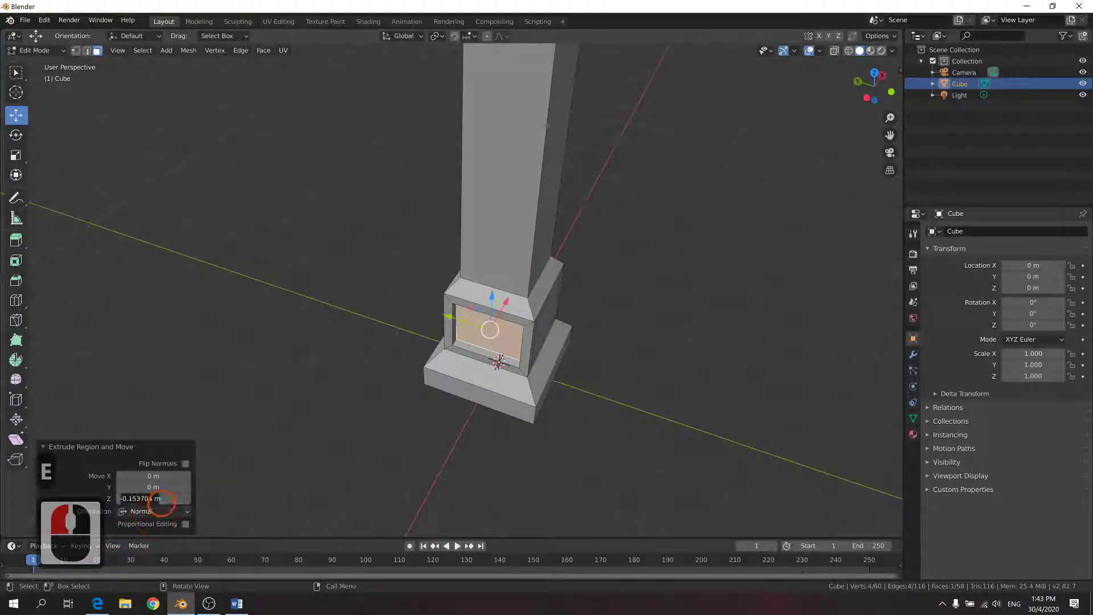
key(BackSpace)
text(-.)
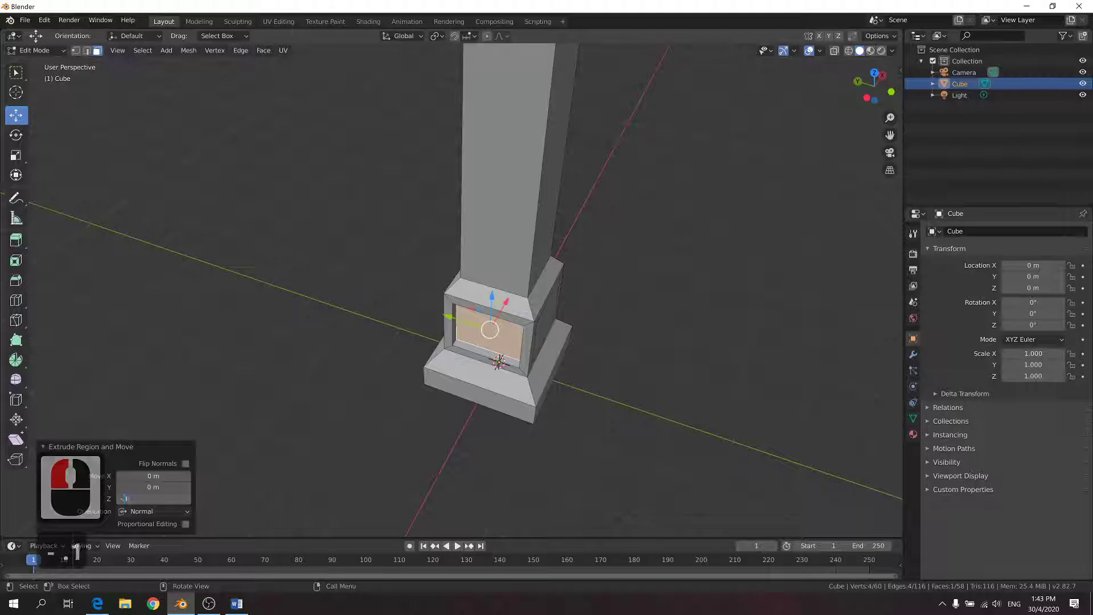
text(1)
key(Return)
Recess the third pedestal side panel by extruding its inner face -0.1 m along the normal
middle_drag(516, 386, 471, 426)
click(515, 436)
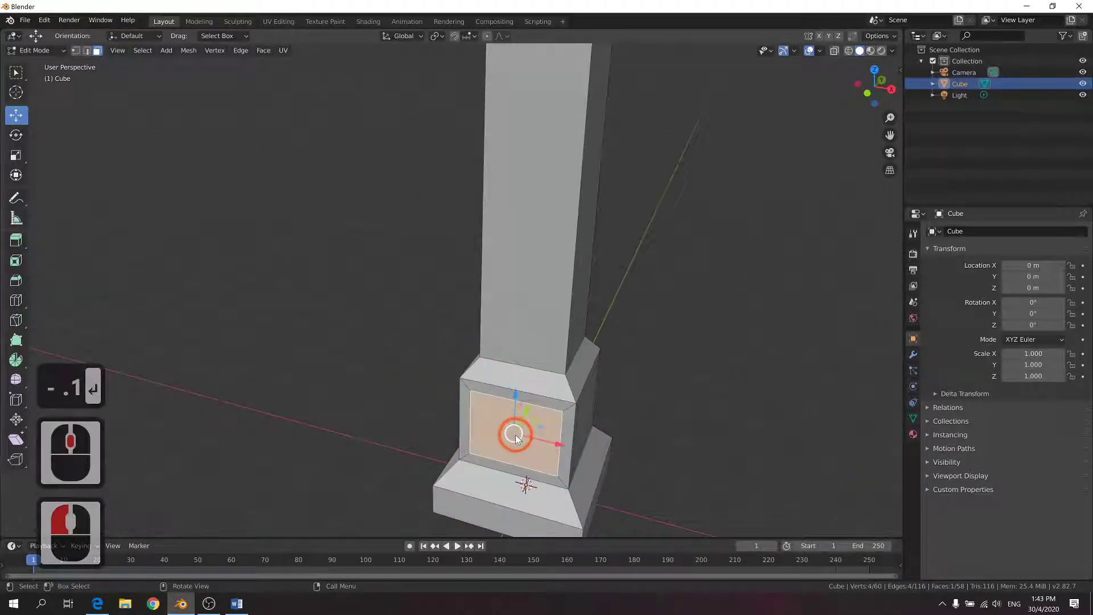
key(e)
click(519, 430)
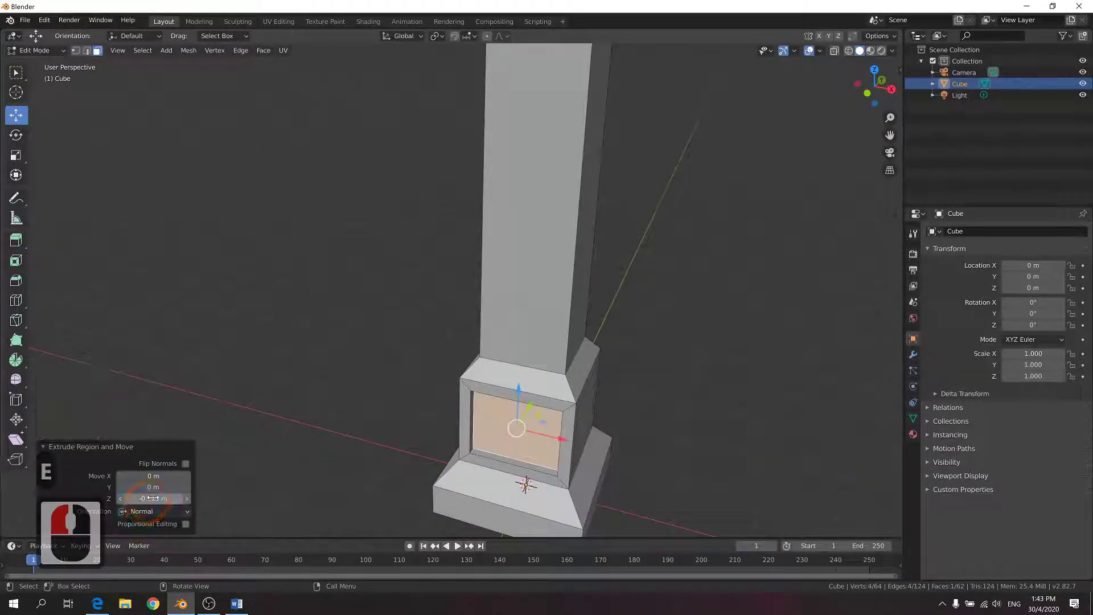
double_click(151, 498)
text(-.1)
key(Return)
Recess the fourth pedestal side panel by extruding its inner face -0.1 m along the normal
middle_drag(495, 421, 451, 434)
click(226, 450)
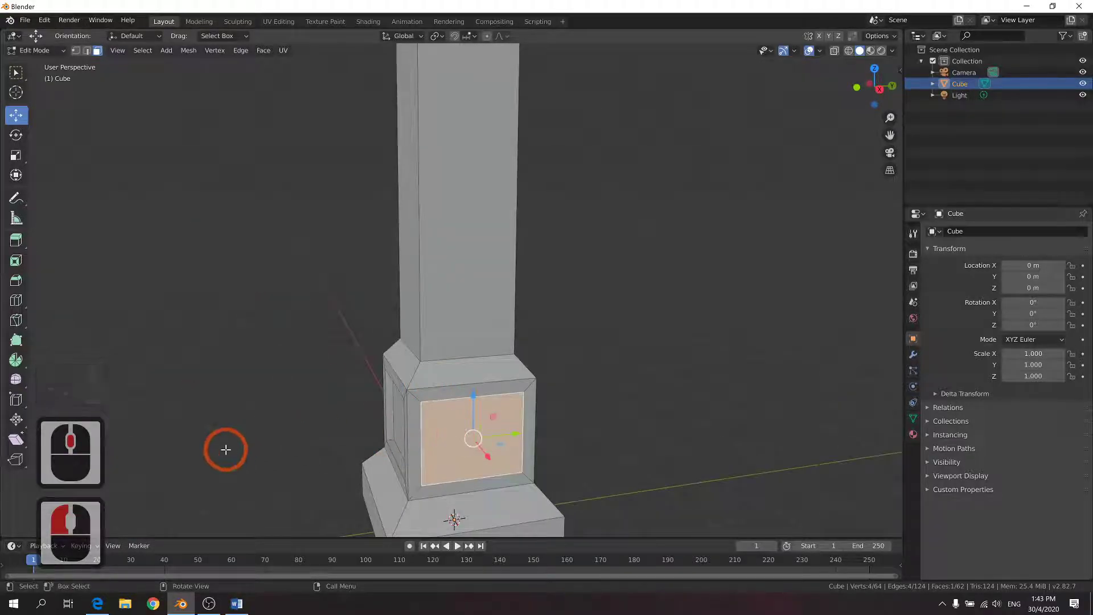
key(e)
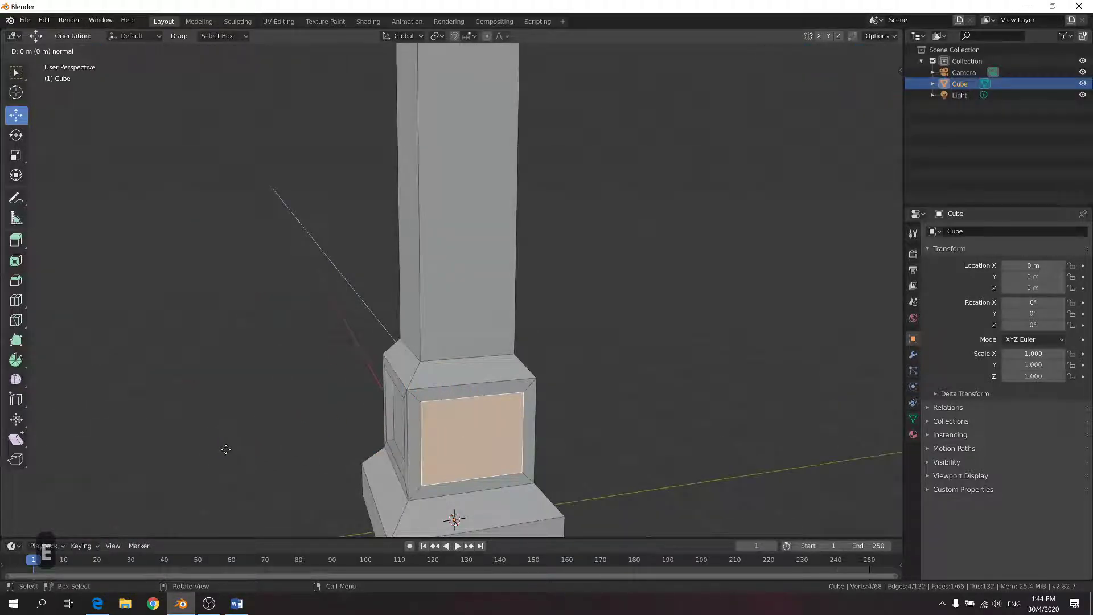
click(214, 436)
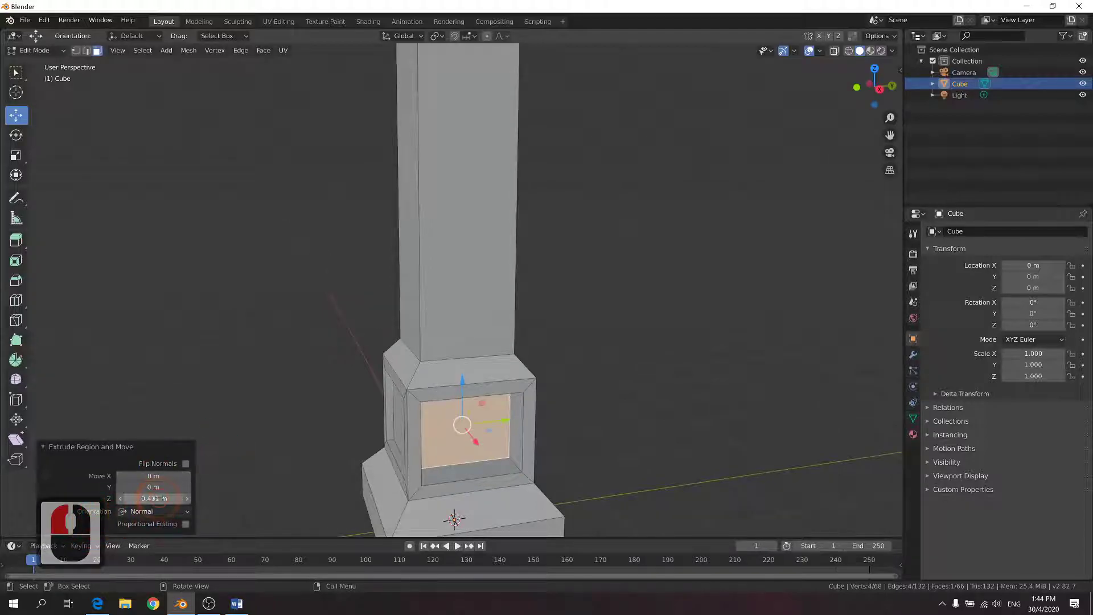
click(159, 498)
text(-.1)
key(Return)
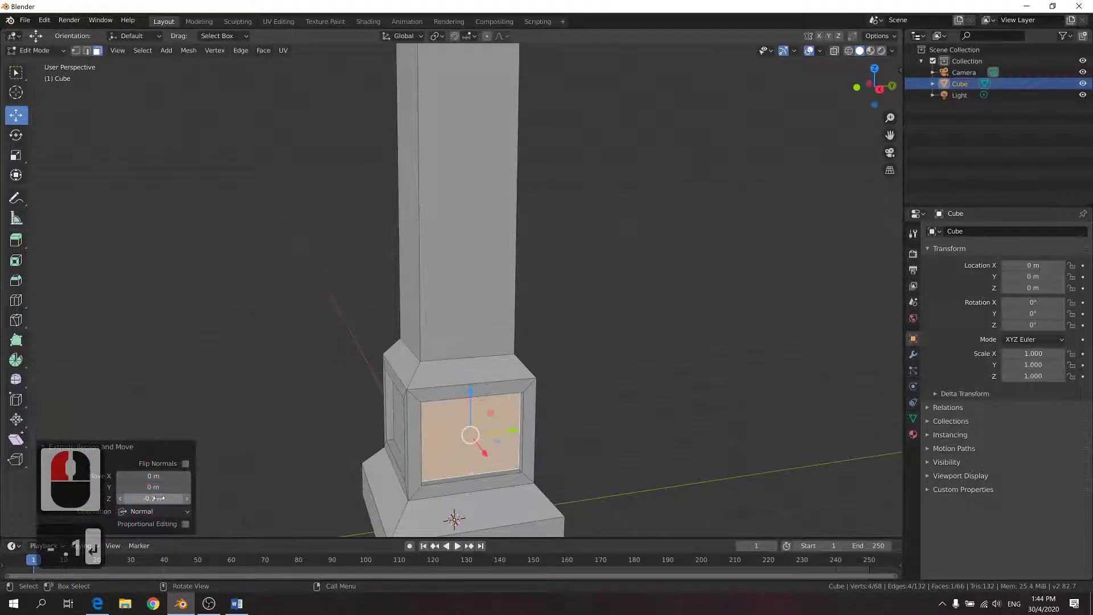
Deselect the panel, compare the pillar with the model 9 reference images in the Word document, and return to Blender
click(622, 374)
middle_drag(622, 374, 436, 386)
key(alt+Tab)
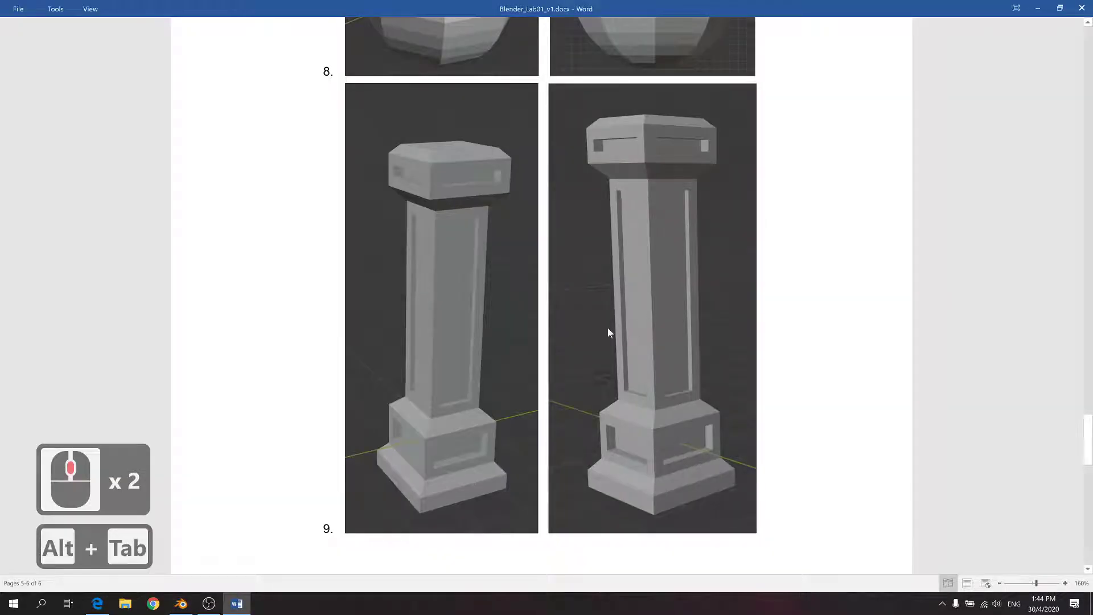
key(alt+Tab)
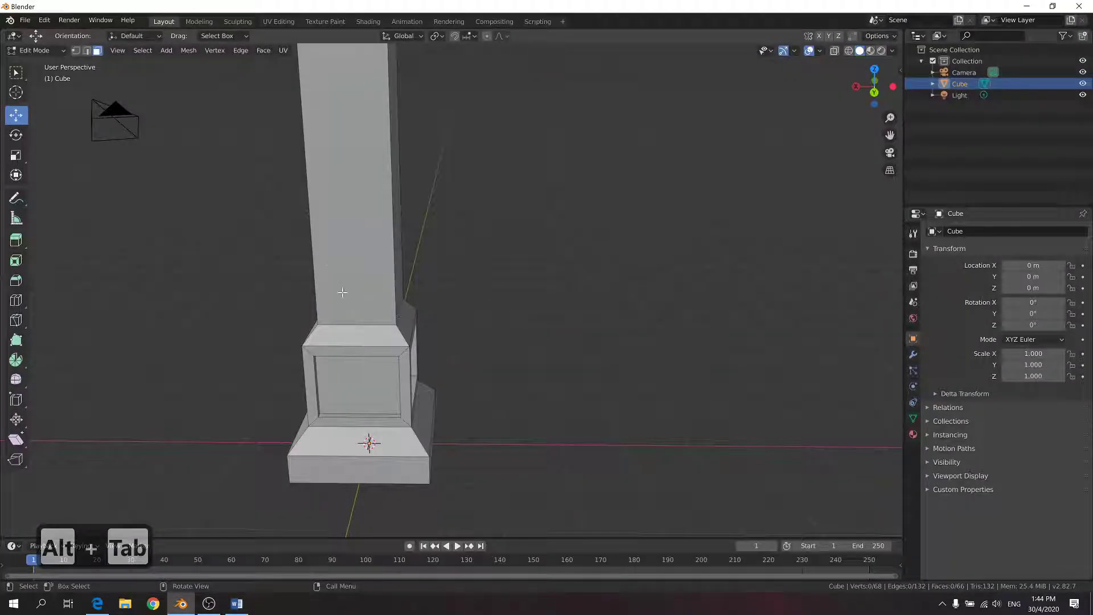
Inset one tall side face of the pillar's shaft with a thickness of 0.15 m
middle_drag(342, 292, 464, 306)
scroll(410, 259, down, 4)
click(434, 230)
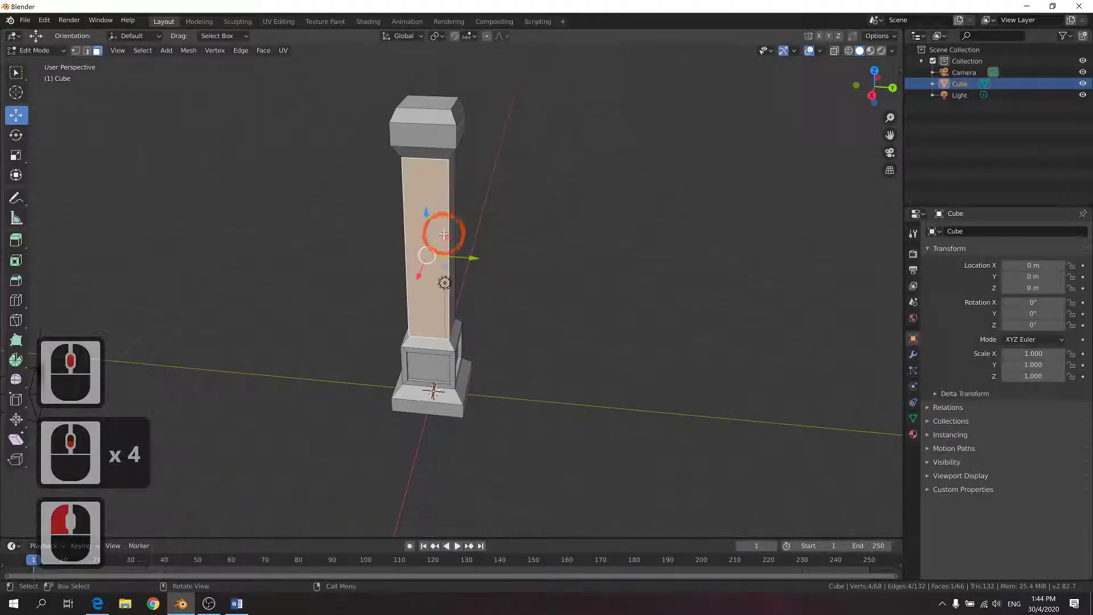
key(i)
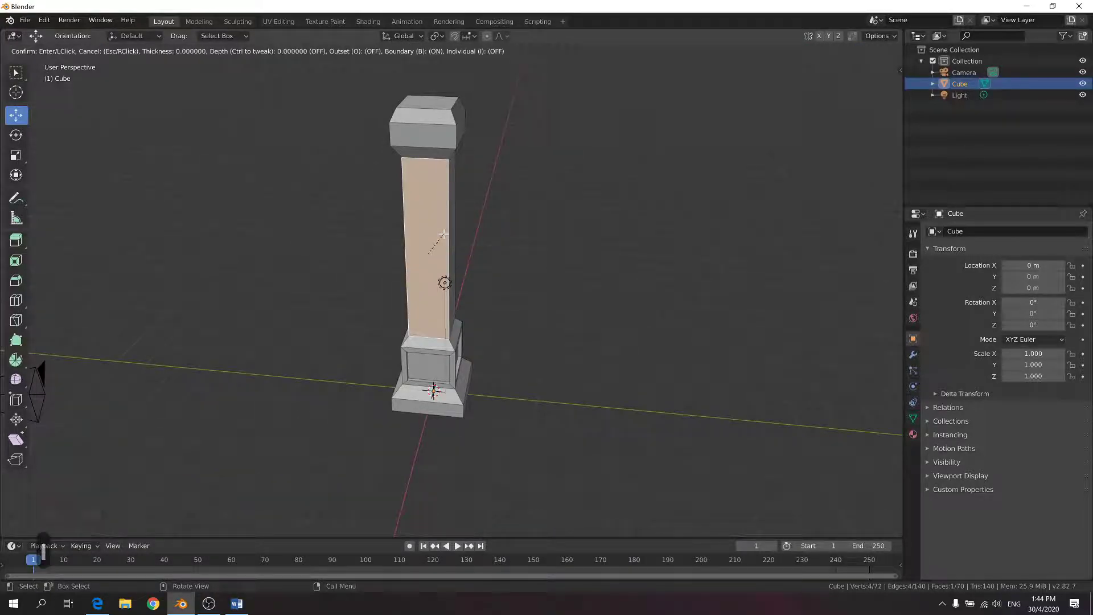
click(325, 349)
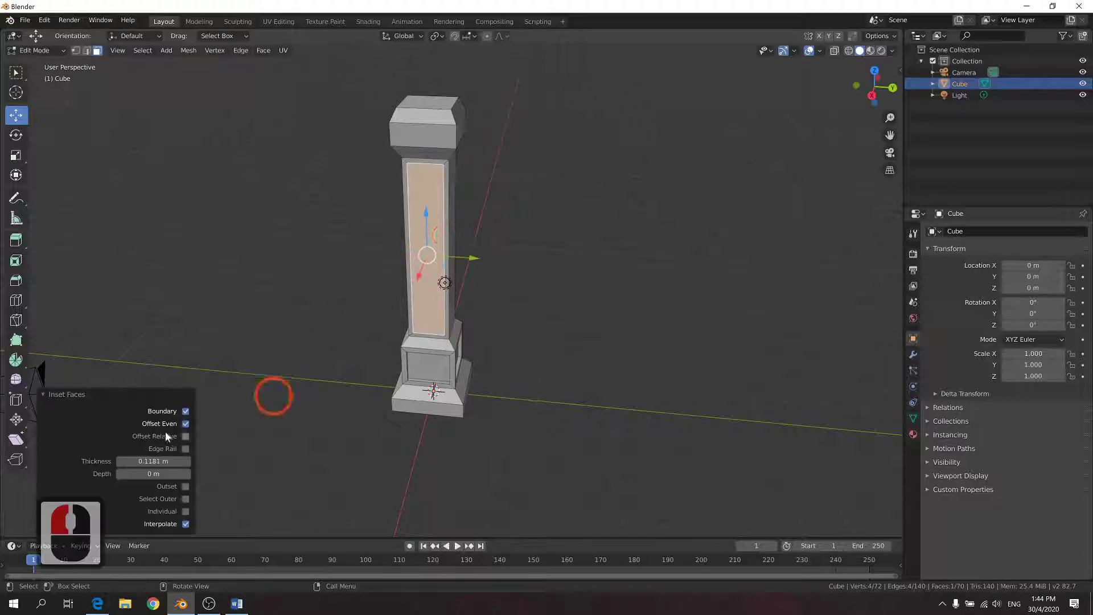
click(162, 460)
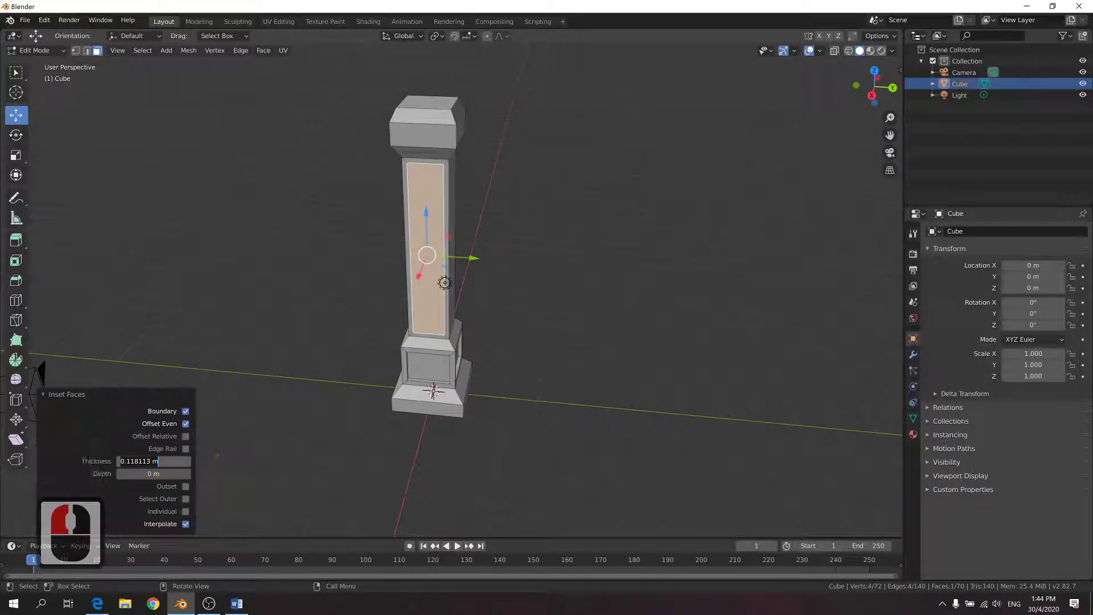
text(0.15)
key(Return)
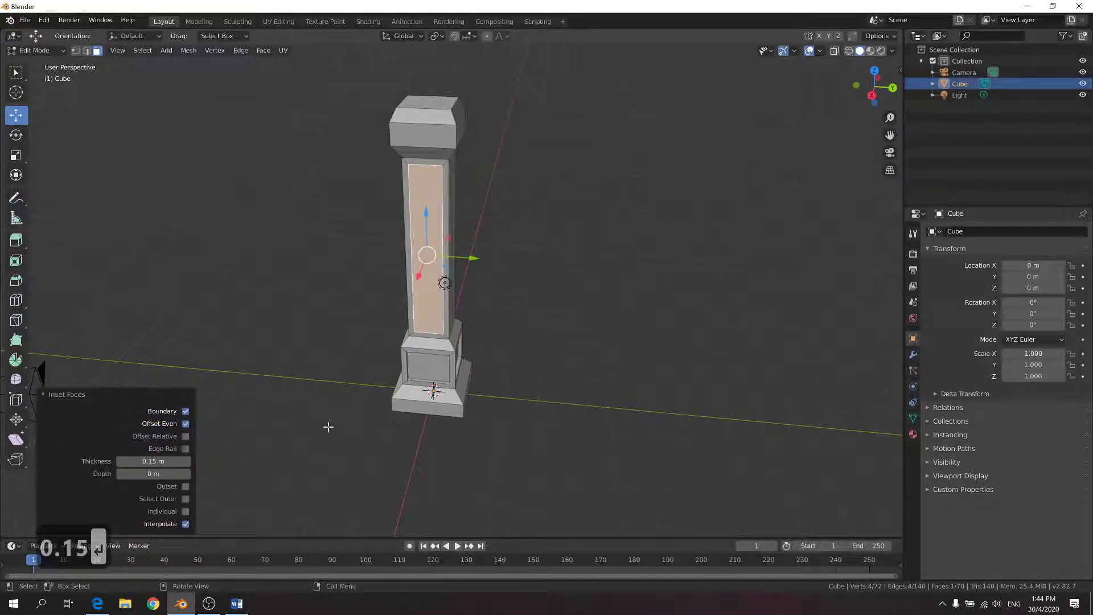
Select the three remaining side faces of the shaft and inset them together with a thickness of 0.15 m
middle_drag(312, 434, 256, 378)
scroll(367, 289, up, 5)
shift+middle_drag(366, 288, 274, 289)
shift+click(442, 207)
middle_drag(483, 221, 415, 239)
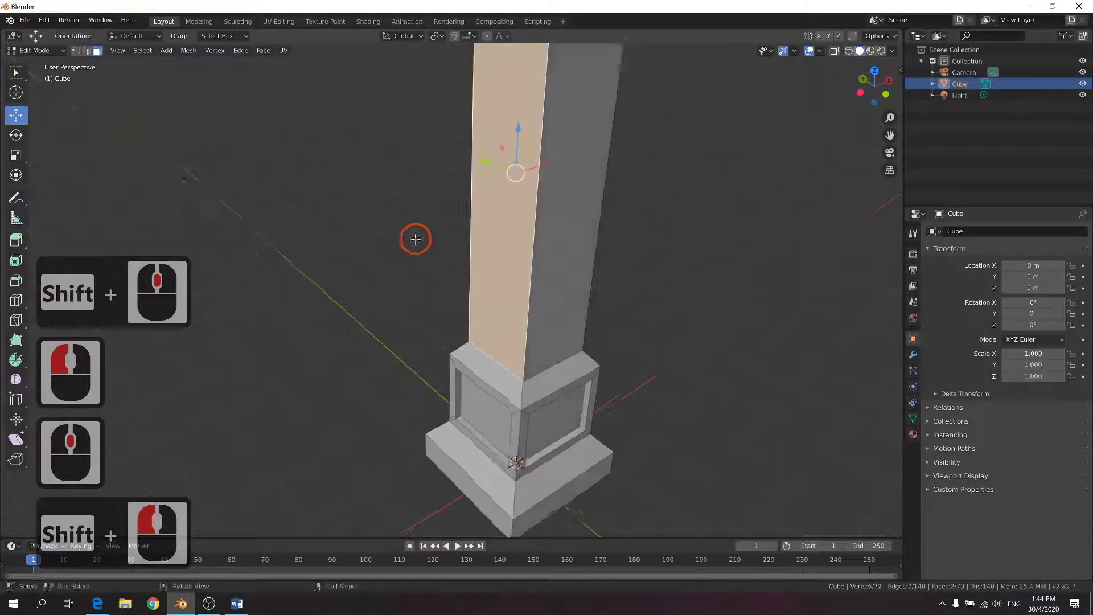
shift+click(547, 226)
key(i)
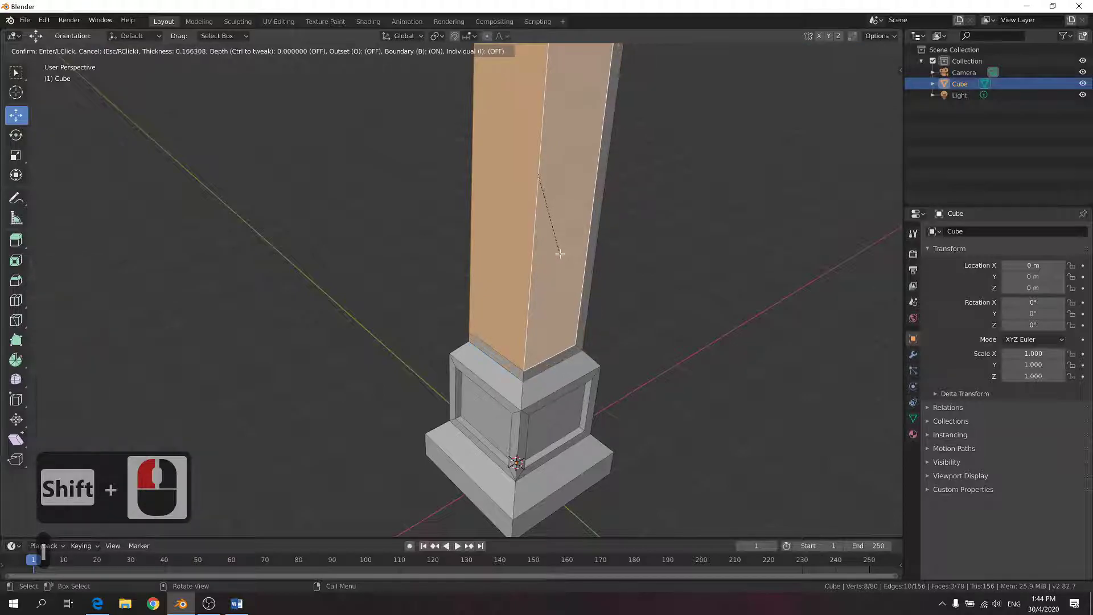
click(560, 253)
click(155, 463)
click(158, 462)
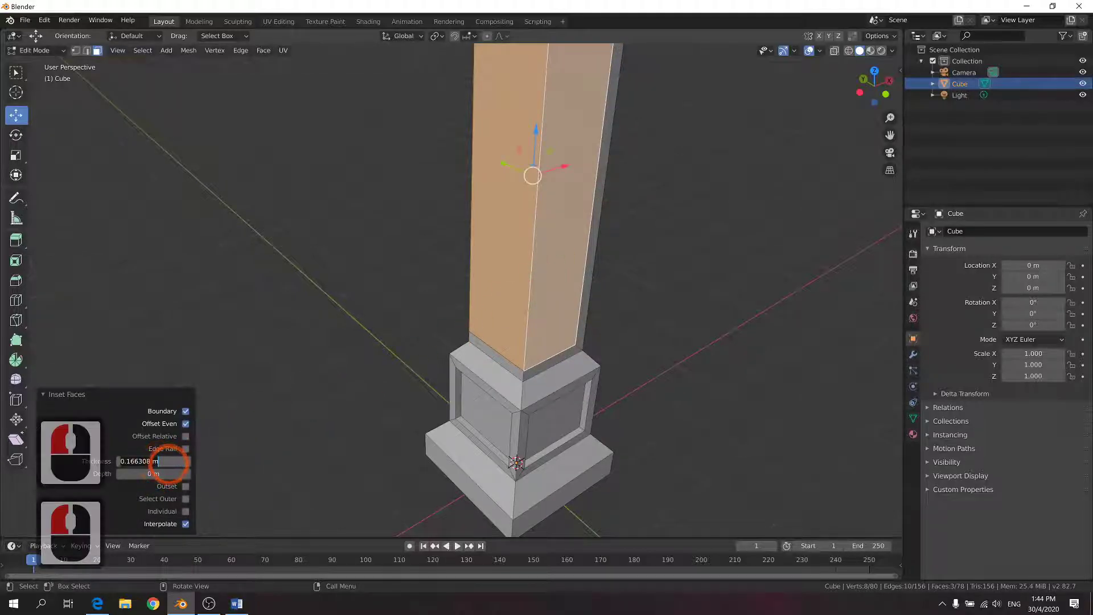
text(0.15)
key(Return)
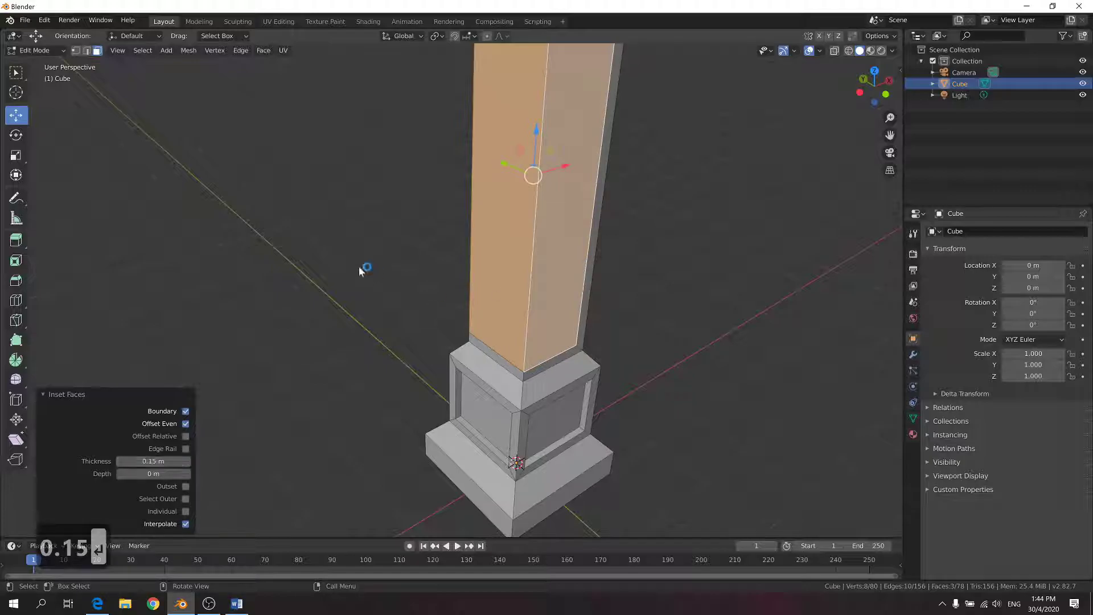
Undo the joint inset of the three remaining shaft sides and select just one of those tall side faces
middle_drag(368, 271, 579, 300)
middle_drag(505, 285, 529, 265)
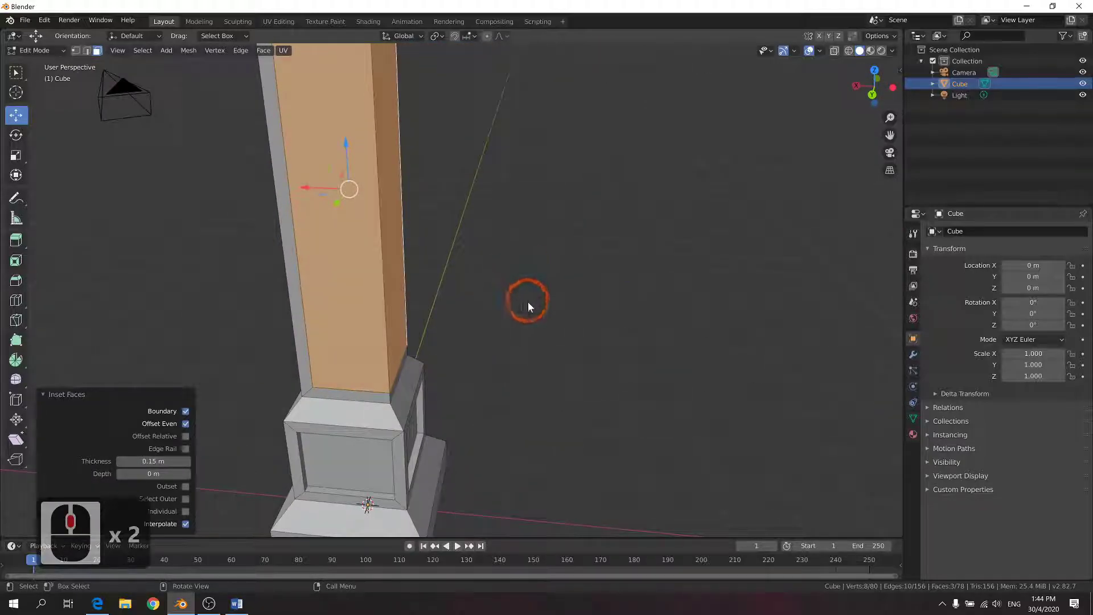
scroll(527, 303, down, 4)
scroll(521, 289, up, 3)
key(ctrl+z)
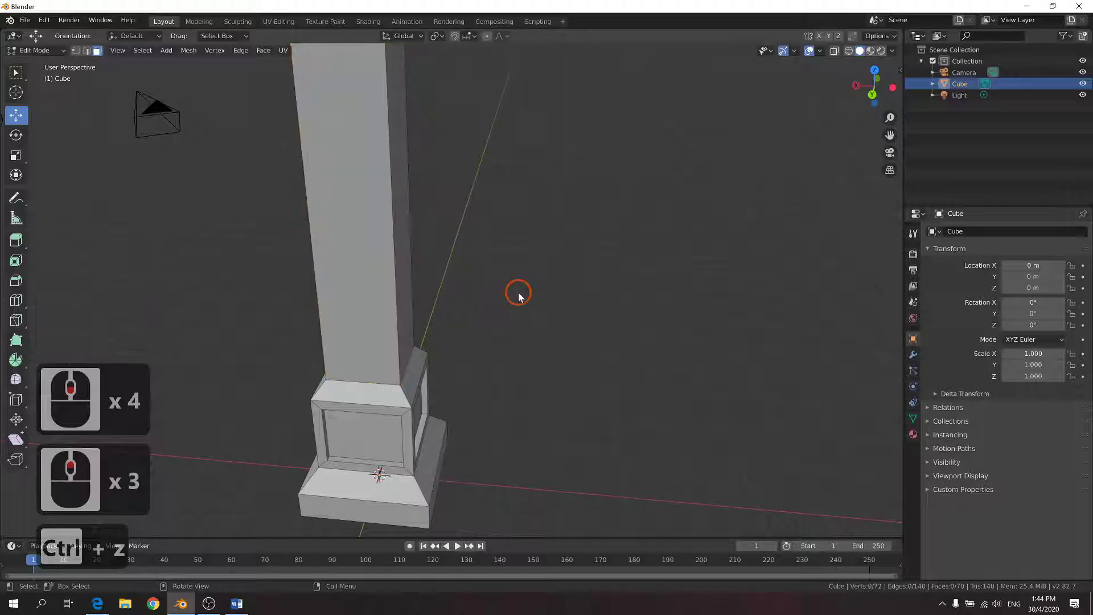
click(486, 322)
click(347, 298)
middle_drag(348, 299, 415, 310)
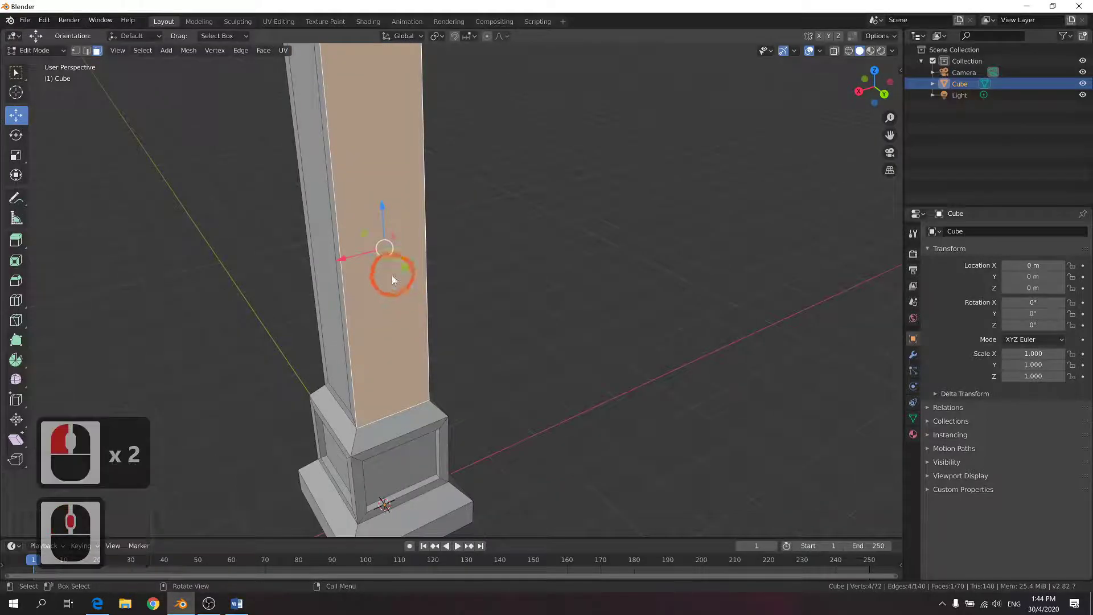
key(g)
click(411, 261)
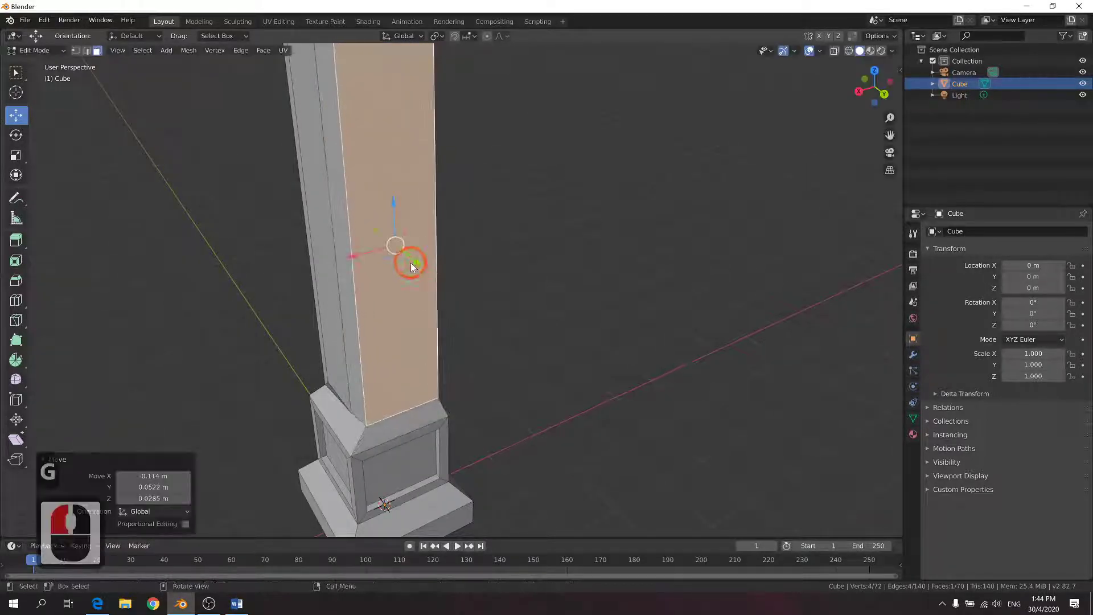
middle_drag(521, 307, 435, 291)
key(ctrl+z)
Inset the selected tall side face of the shaft on its own with a thickness of 0.15 m
shift+middle_drag(473, 256, 476, 295)
middle_click(245, 450)
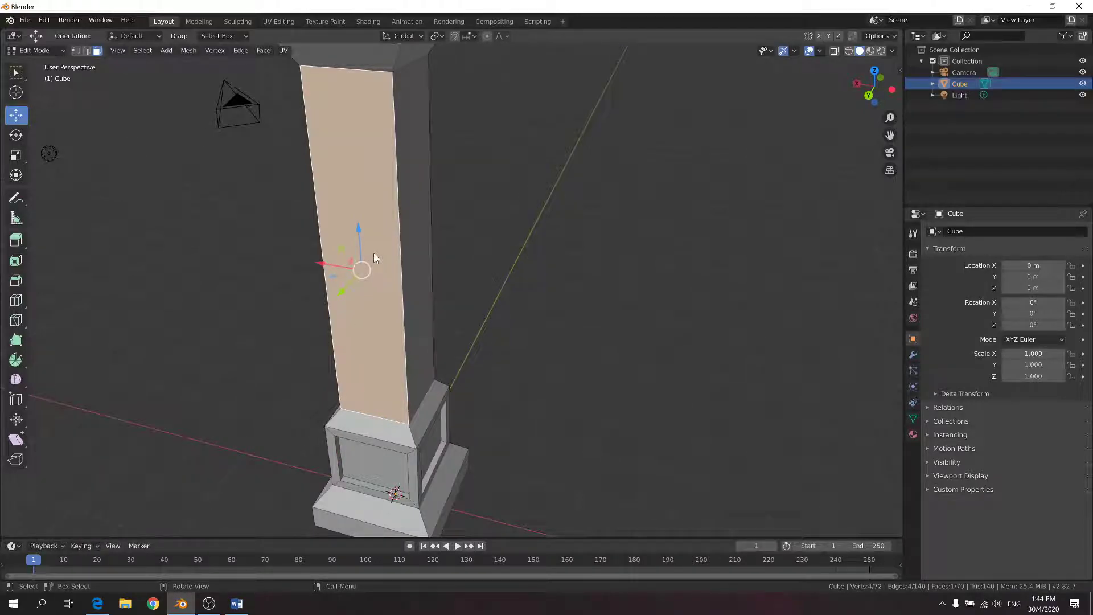
key(i)
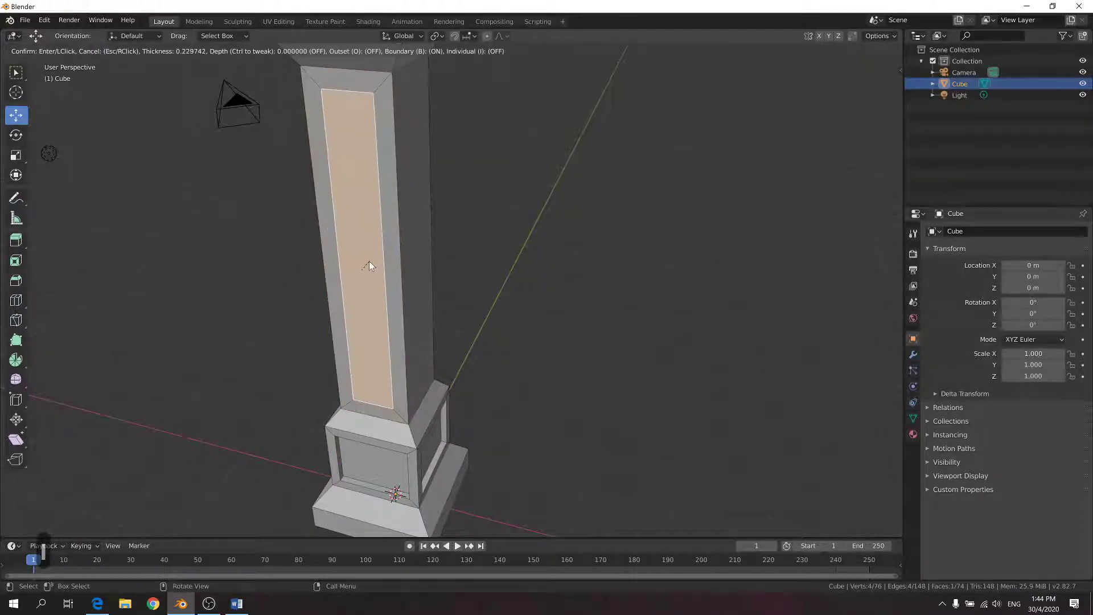
click(281, 300)
click(151, 460)
double_click(150, 460)
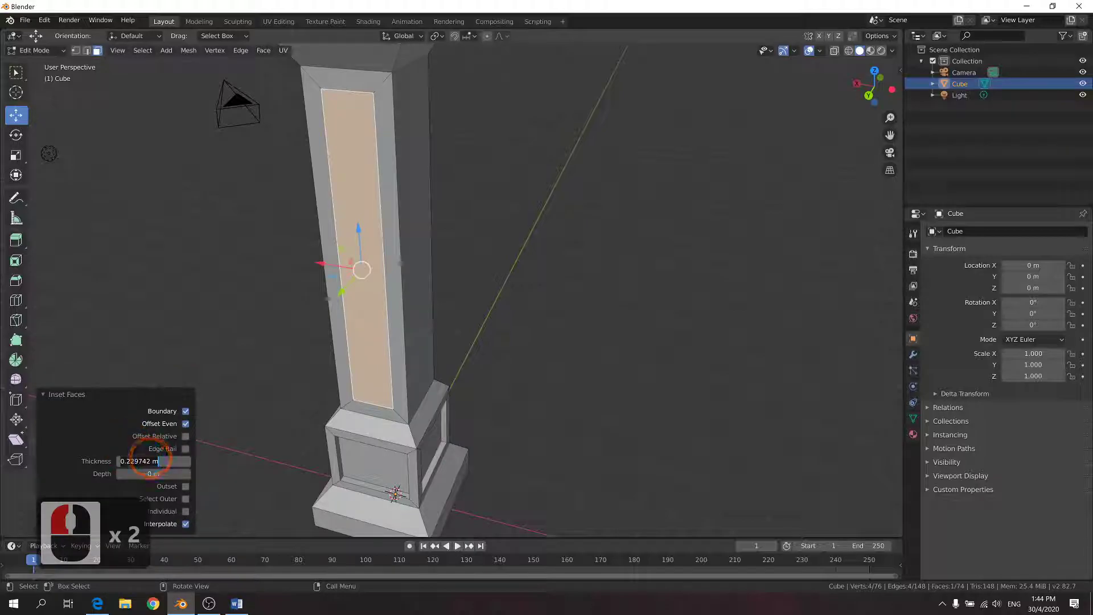
text(0.15)
key(Return)
Select the third tall side face of the shaft and inset it with a thickness of 0.15 m
middle_drag(271, 369, 273, 337)
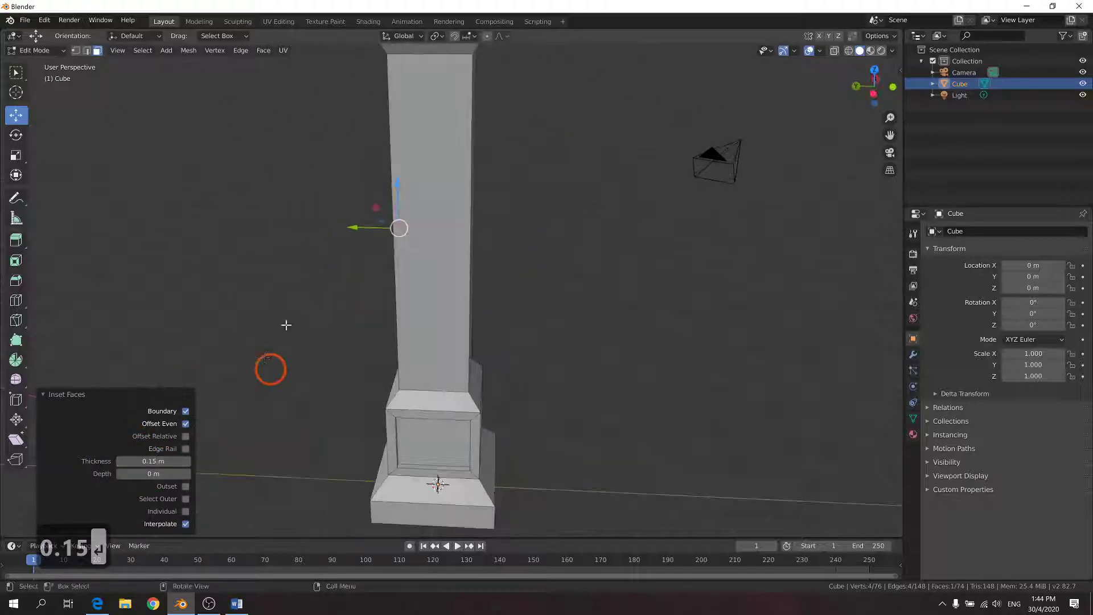
click(426, 246)
key(i)
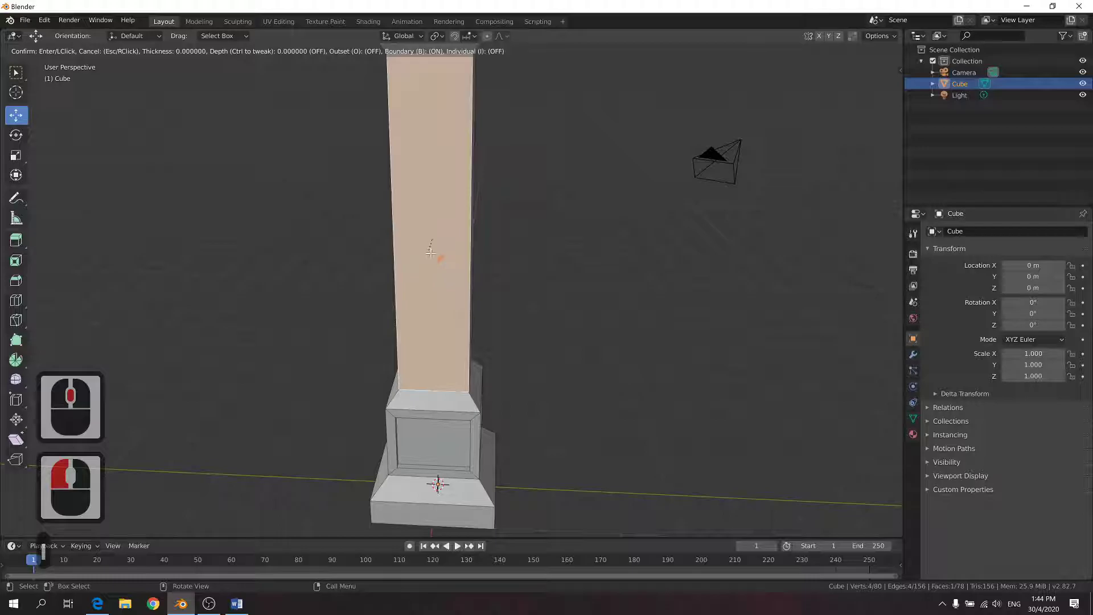
click(432, 246)
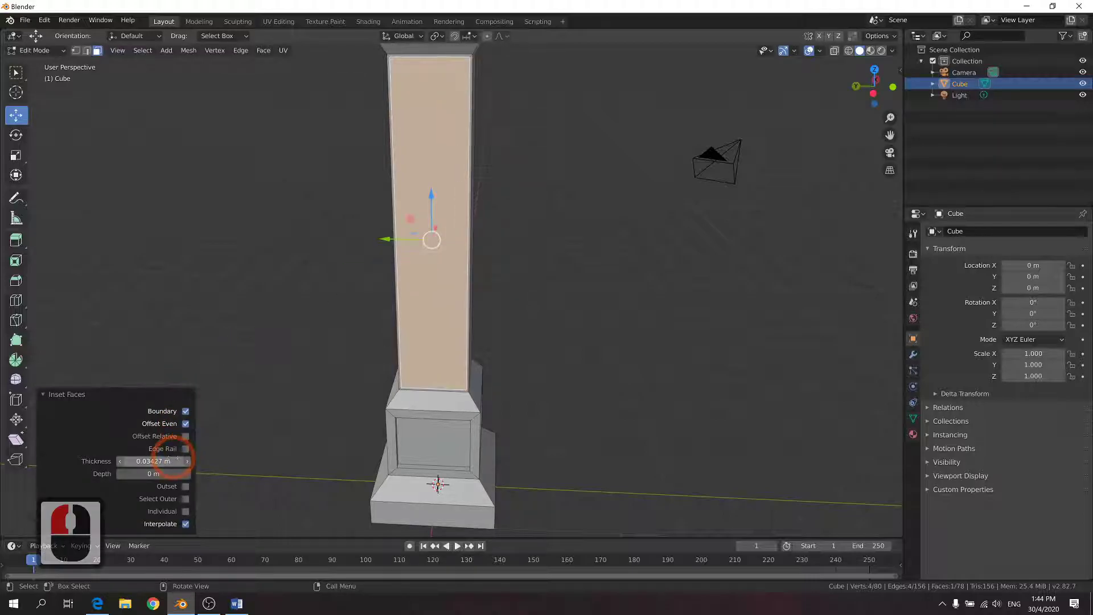
double_click(176, 460)
text(.15)
key(Return)
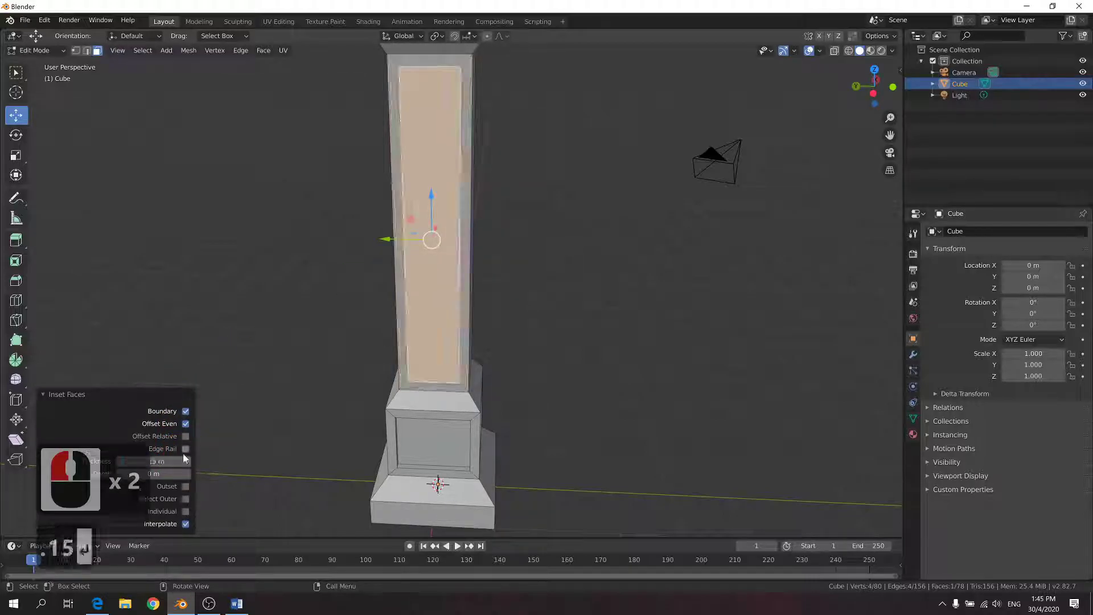
Inset the last remaining tall side face of the shaft with a thickness of 0.15 m
middle_drag(364, 297, 410, 297)
click(521, 266)
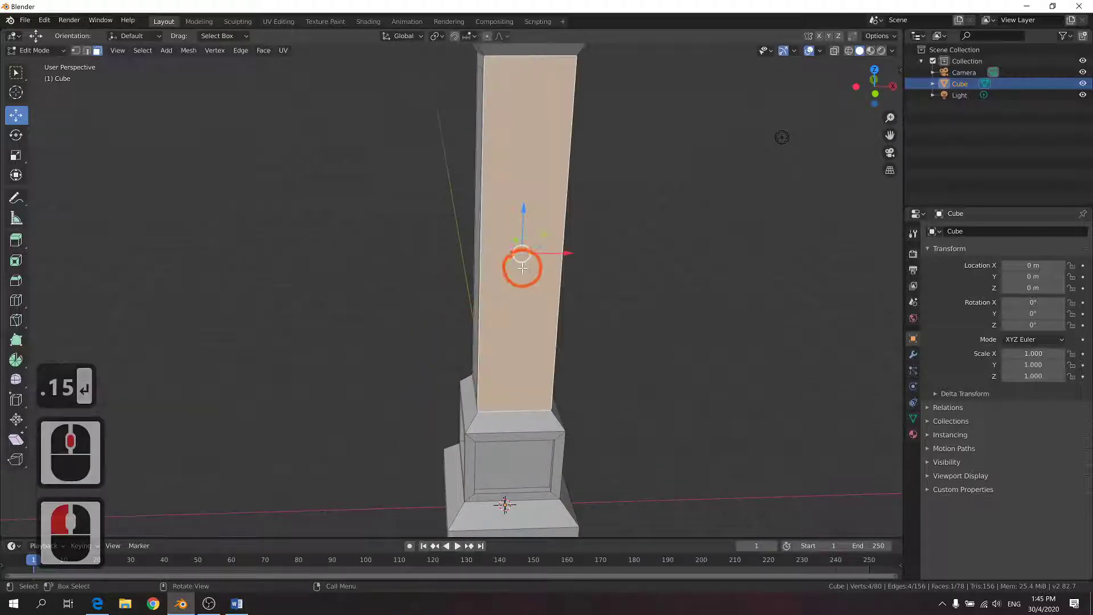
key(i)
text(.15)
key(Return)
Recess the selected shaft panel by extruding its inner face -0.1 m along the normal
middle_drag(706, 169, 618, 233)
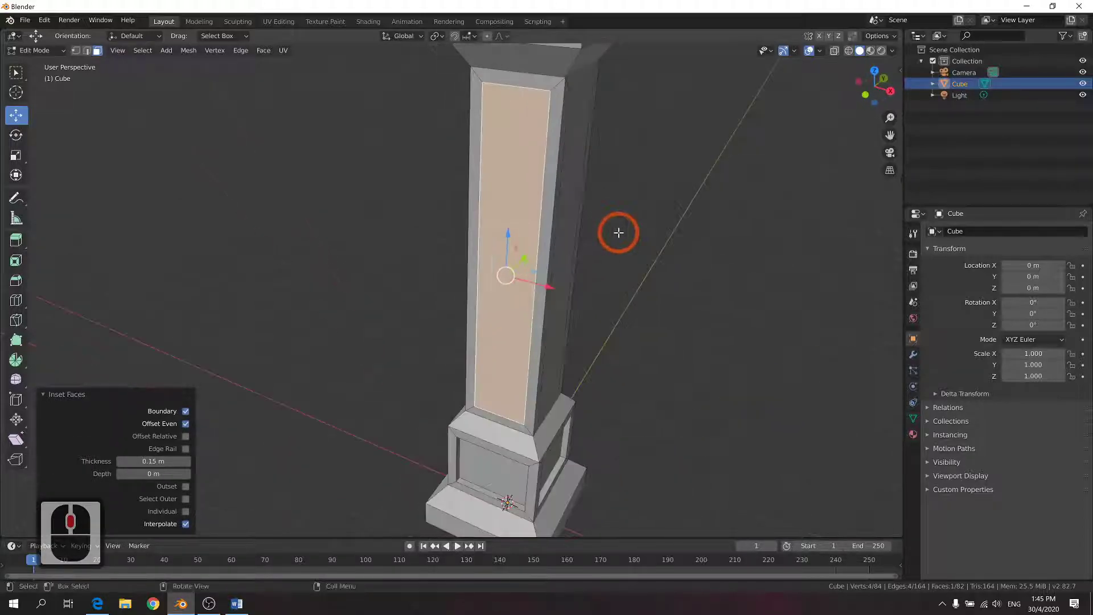
key(e)
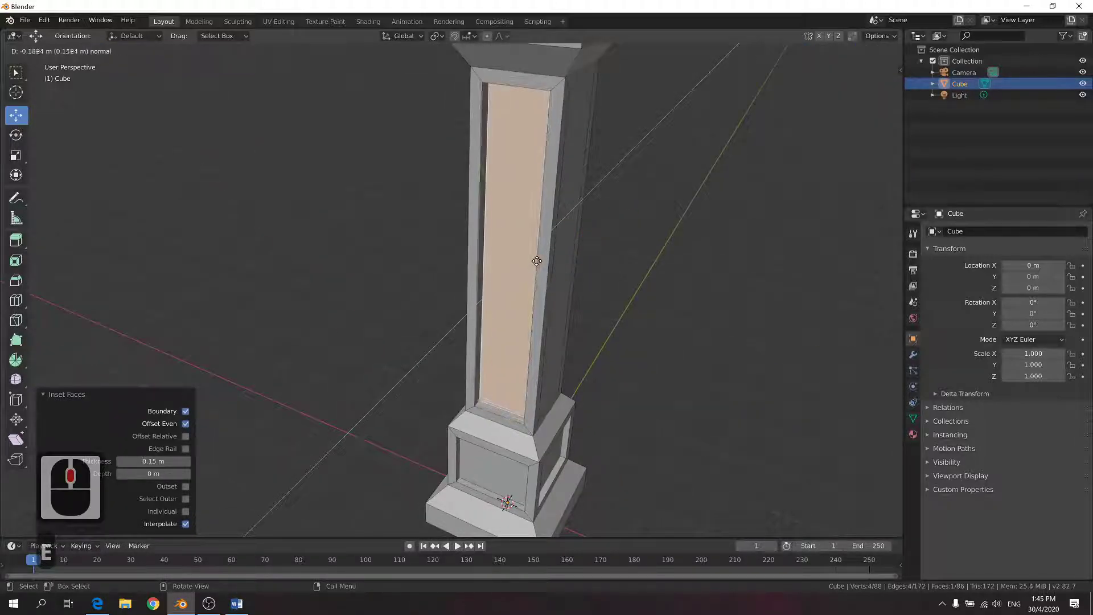
click(488, 288)
double_click(149, 497)
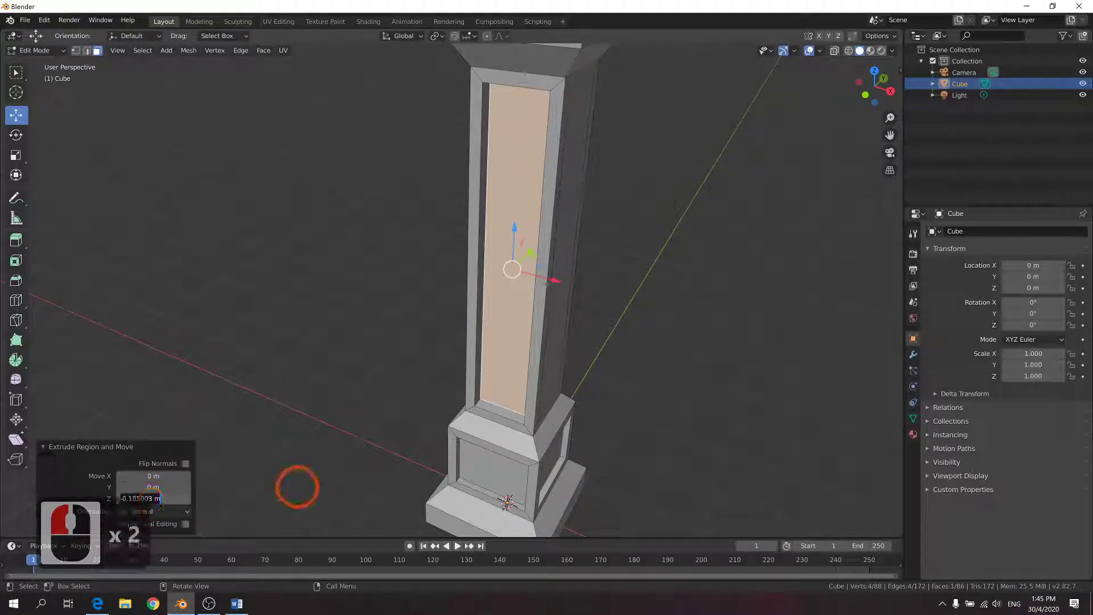
text(0)
key(BackSpace)
key(BackSpace)
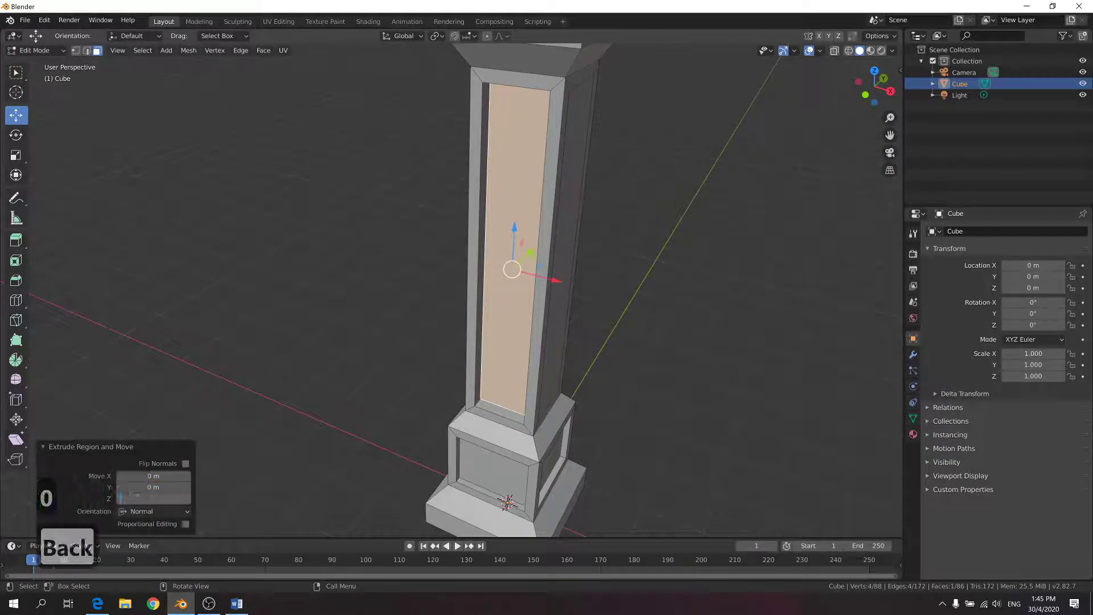
text(-0.1)
key(Return)
Recess a second shaft panel by extruding its inner face -0.1 m along the normal
middle_drag(534, 332, 436, 304)
click(440, 237)
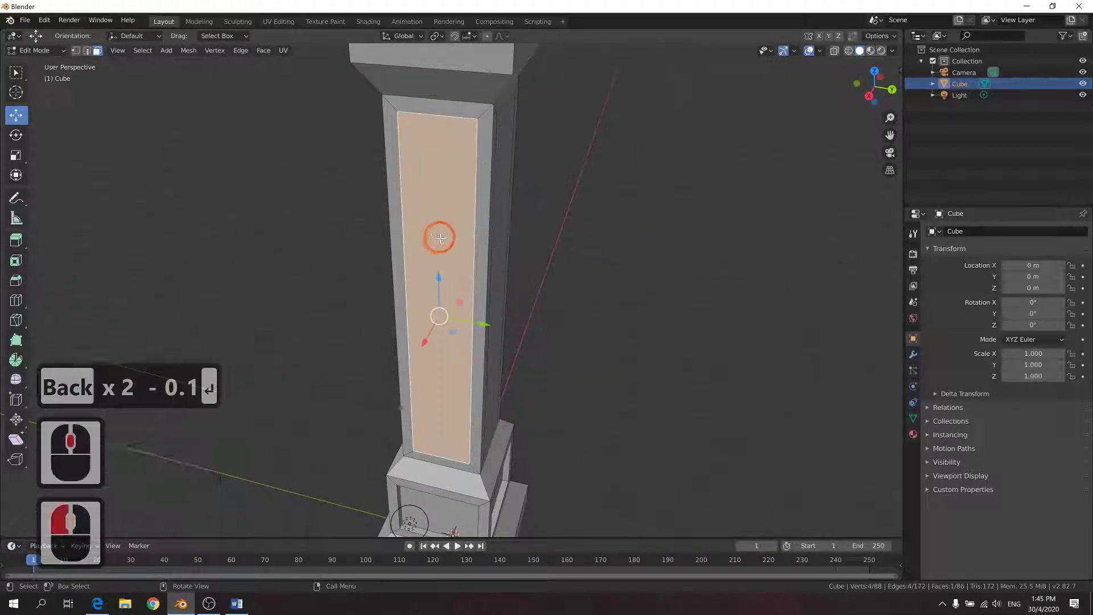
key(e)
click(415, 297)
double_click(158, 498)
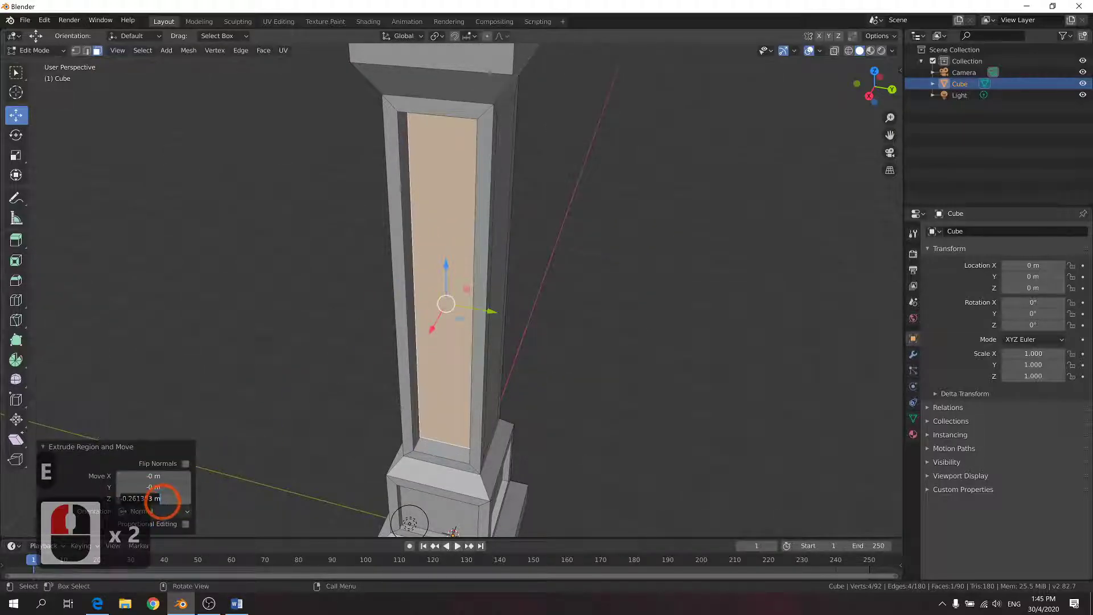
text(-0.)
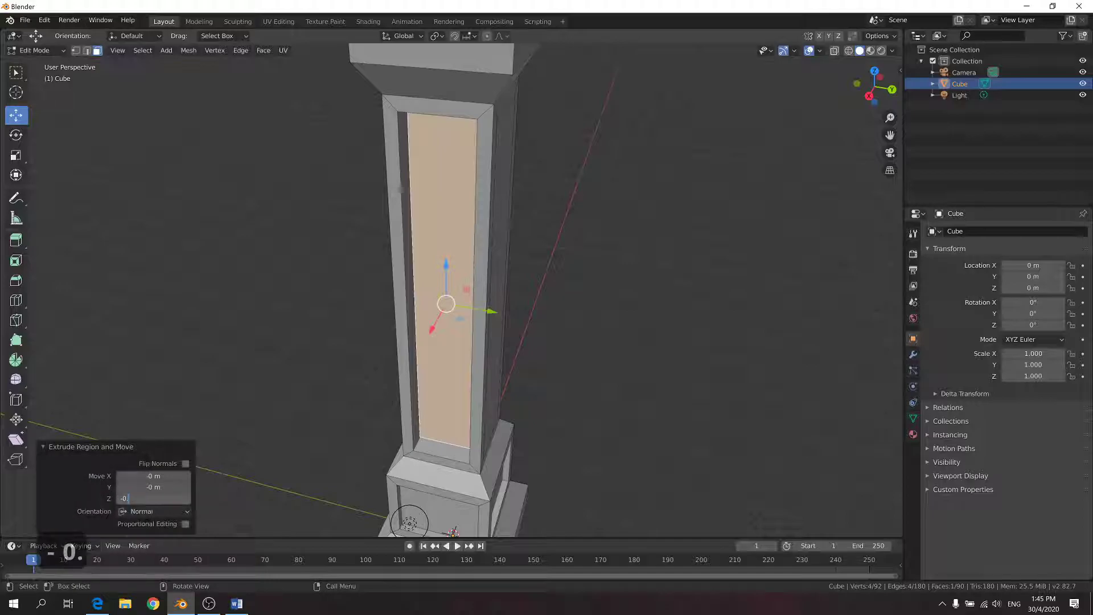
text(1)
key(Return)
Try extruding the third shaft panel's inner face -0.1 m along its local Z axis, and undo the extrusion
middle_drag(526, 309, 402, 264)
click(402, 264)
key(e)
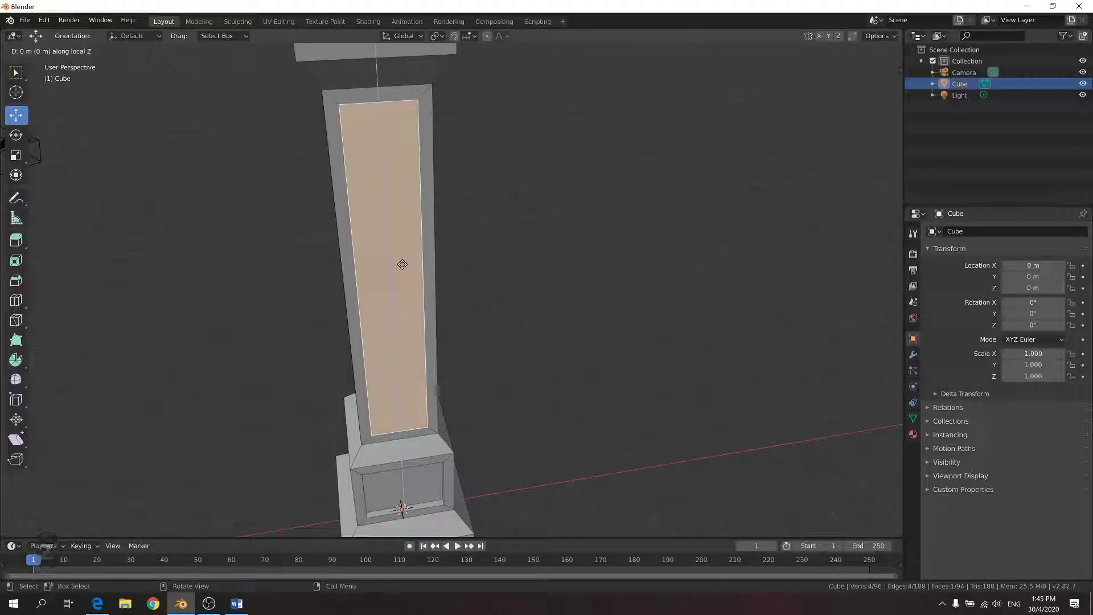
text(-0.1)
key(Return)
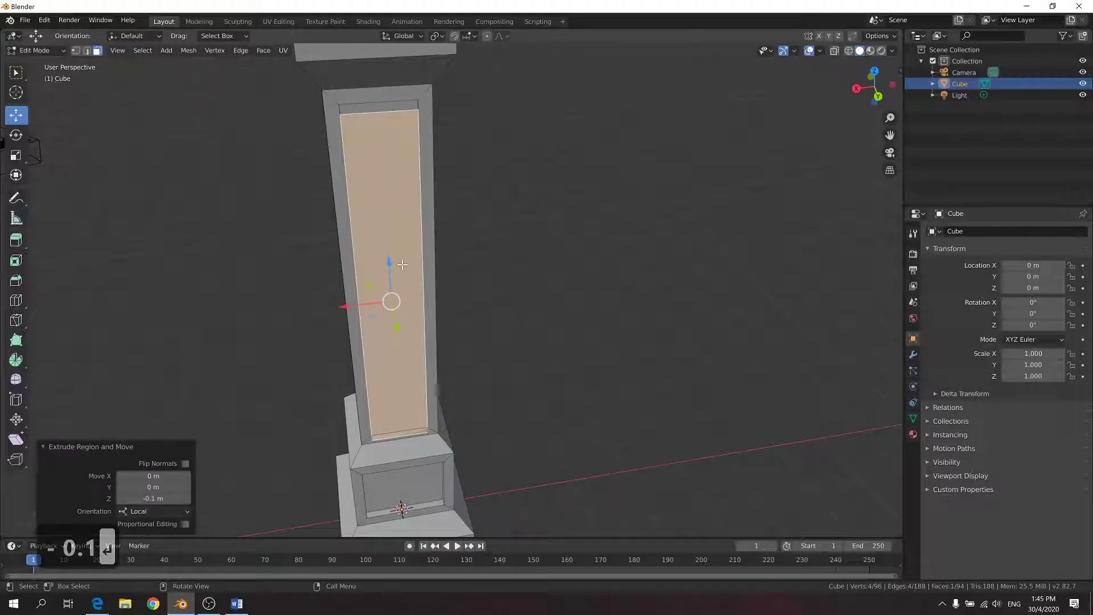
key(ctrl+z)
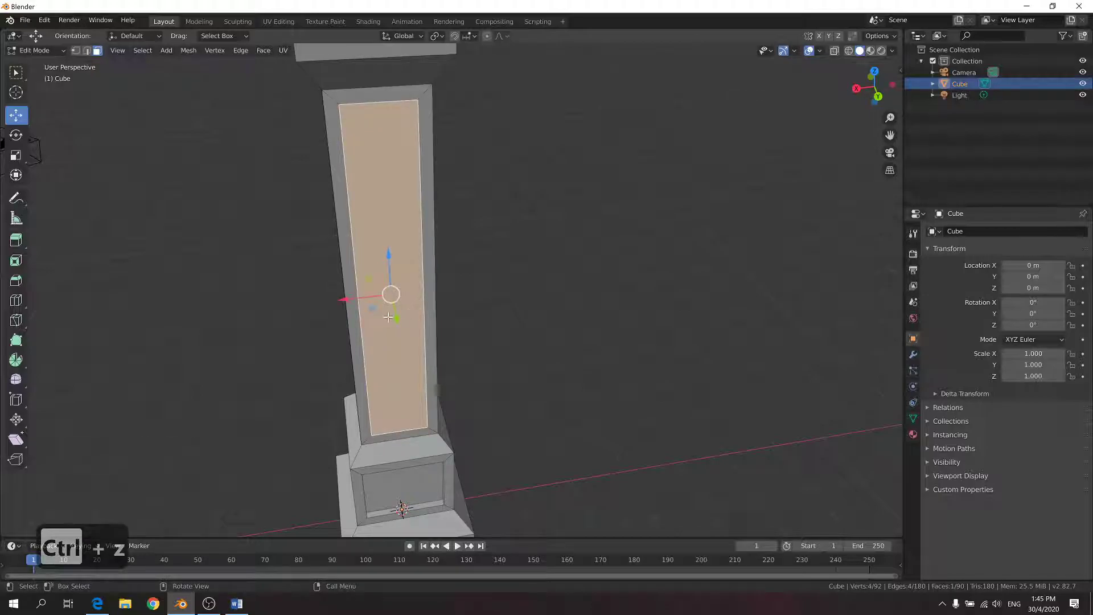
Recess the third shaft panel by extruding its inner face -0.1 m along the normal
middle_drag(237, 334, 288, 319)
drag(442, 320, 429, 310)
key(ctrl+z)
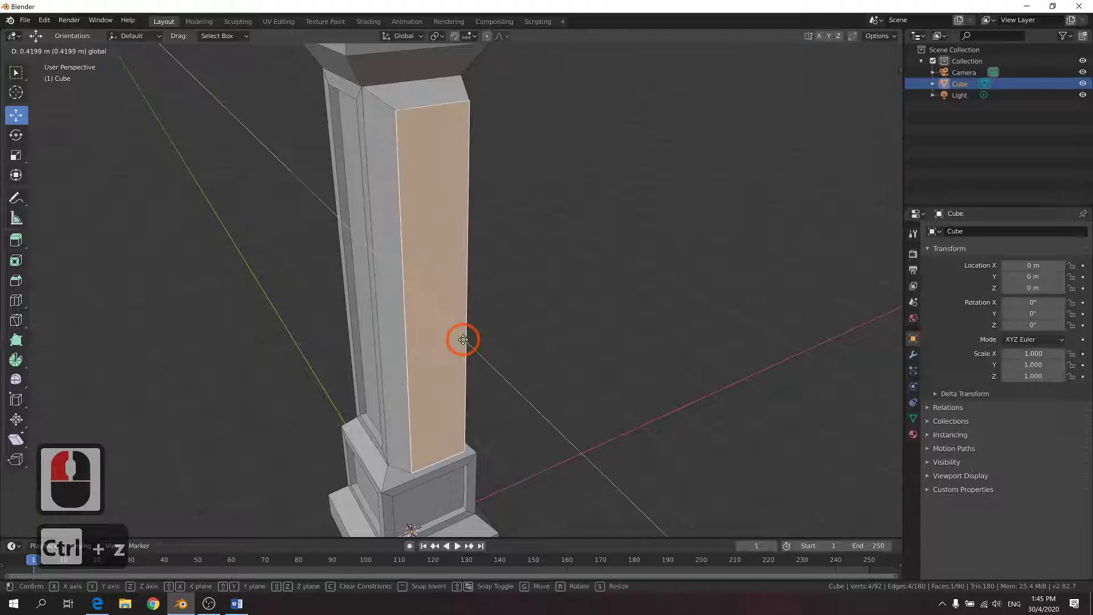
key(e)
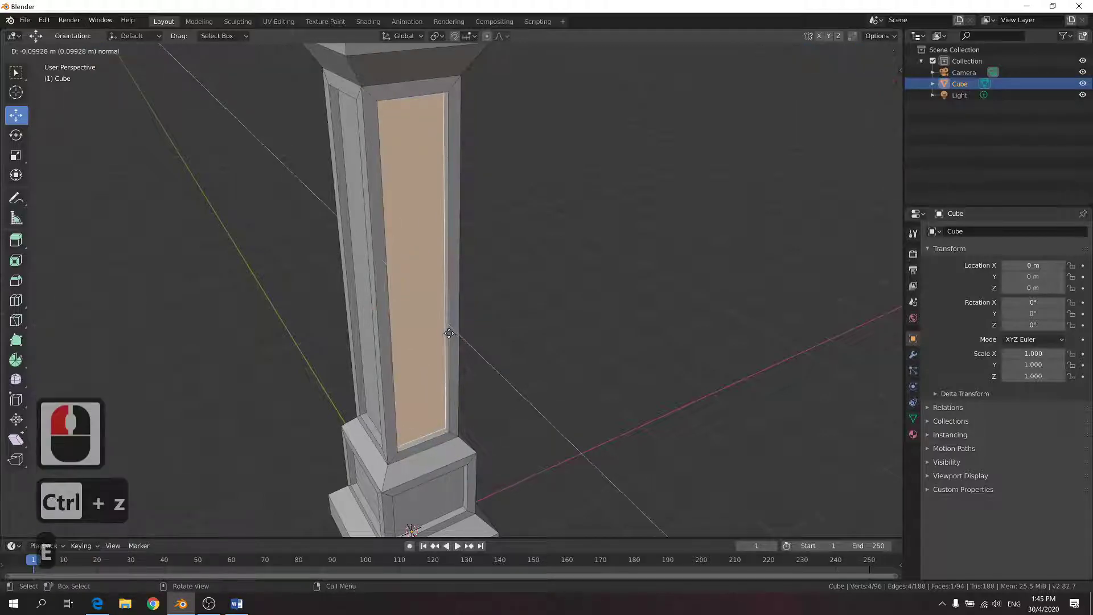
click(447, 333)
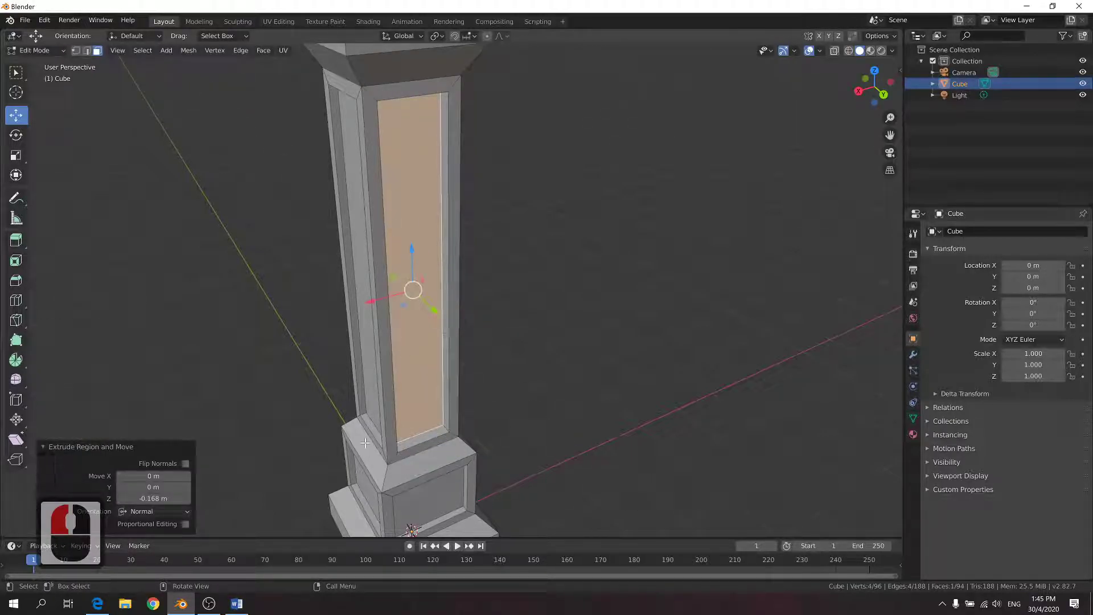
click(178, 497)
text(-0)
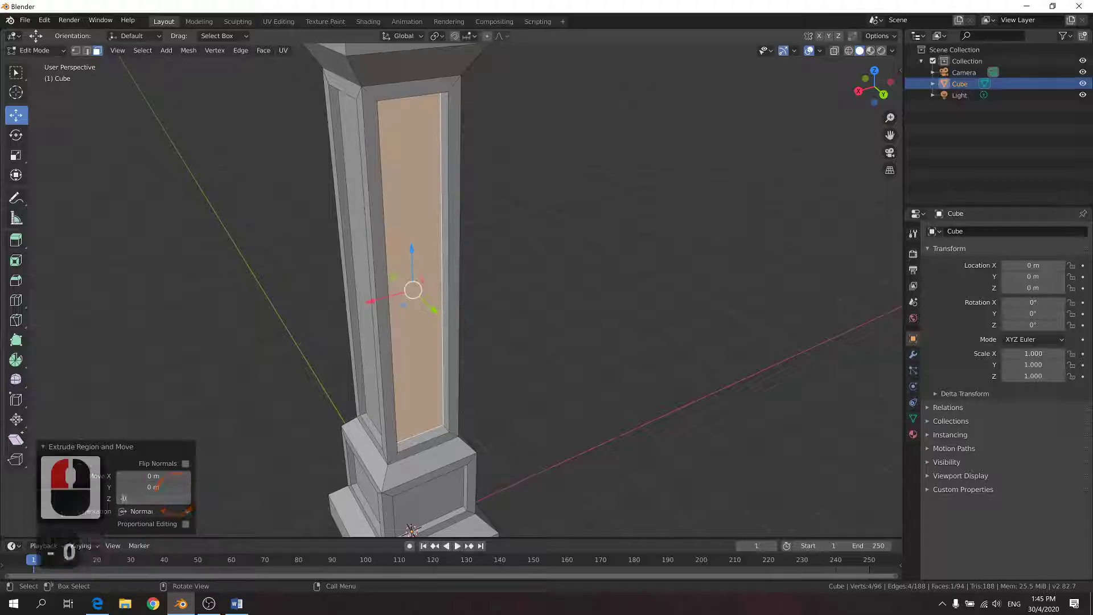
text(.1)
key(Return)
Recess the fourth shaft panel by extruding its inner face 0.1 m inward along the normal
middle_drag(486, 333, 429, 293)
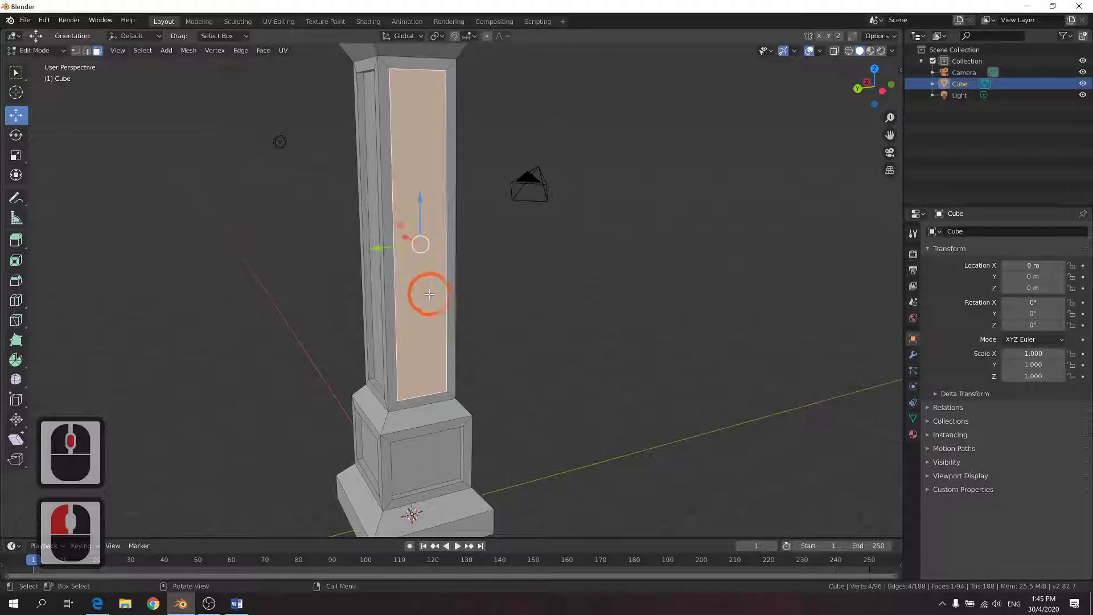
key(e)
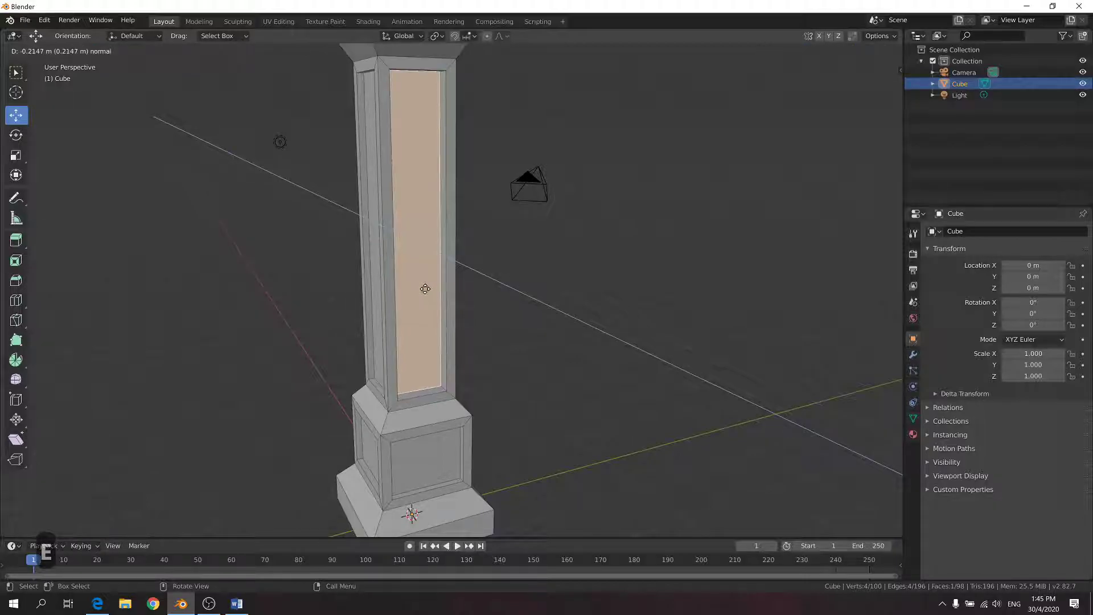
click(357, 350)
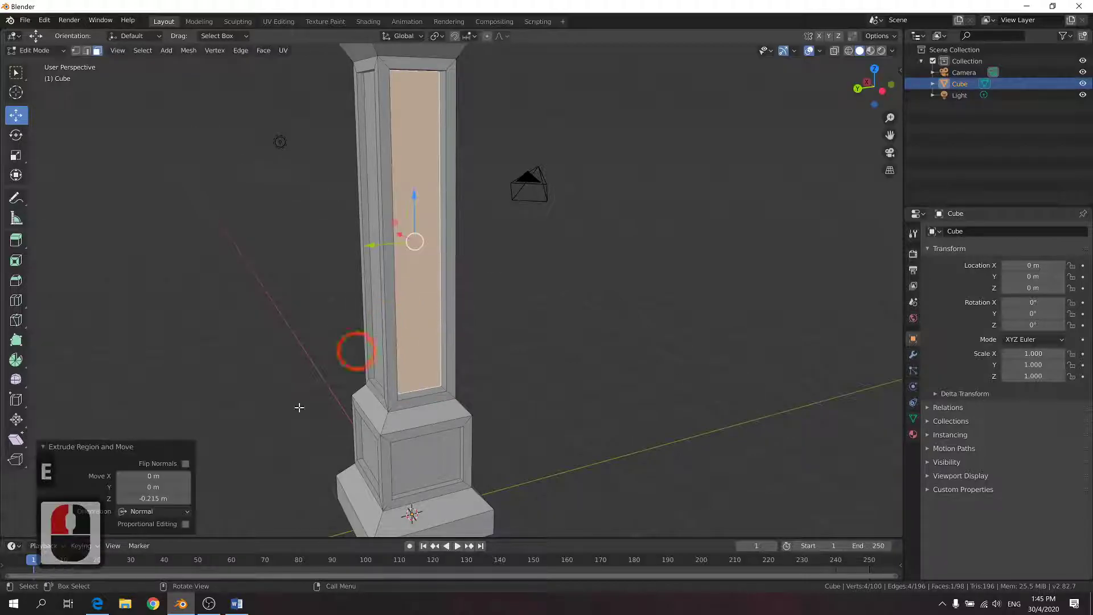
double_click(169, 499)
text(0)
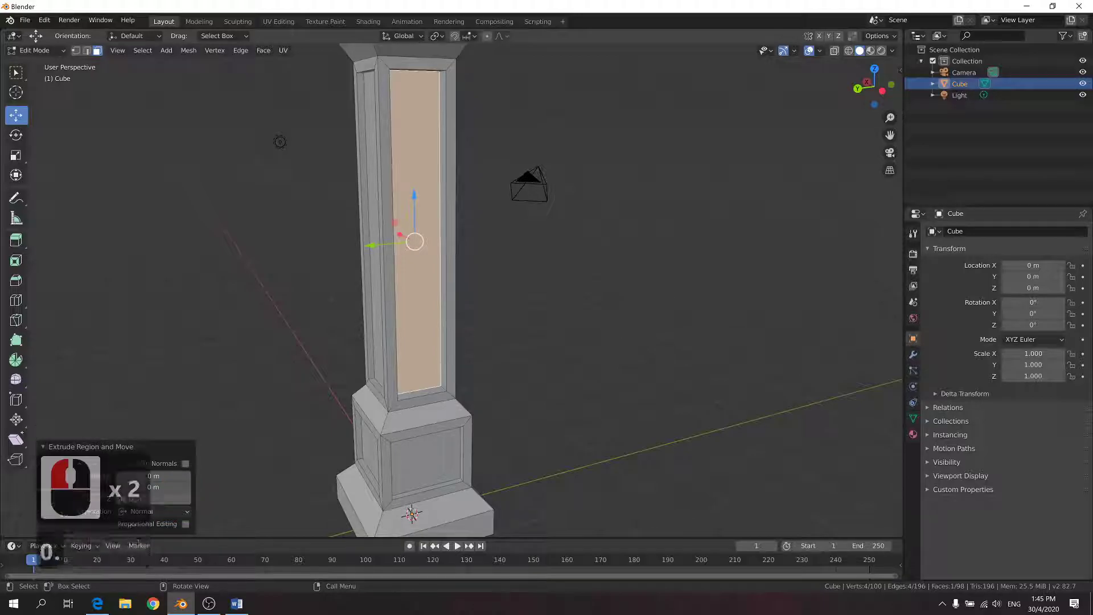
text(.)
key(BackSpace)
key(BackSpace)
key(BackSpace)
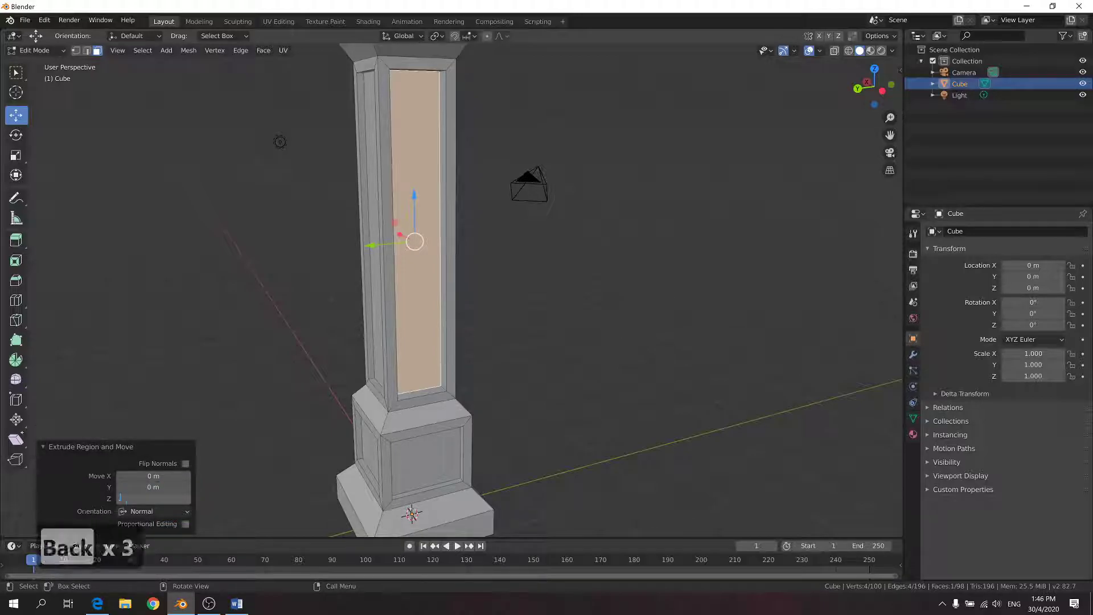
text(0.1)
key(Return)
Inset one side face of the capital with a thickness of 0.1 m
shift+middle_drag(396, 300, 458, 435)
click(410, 247)
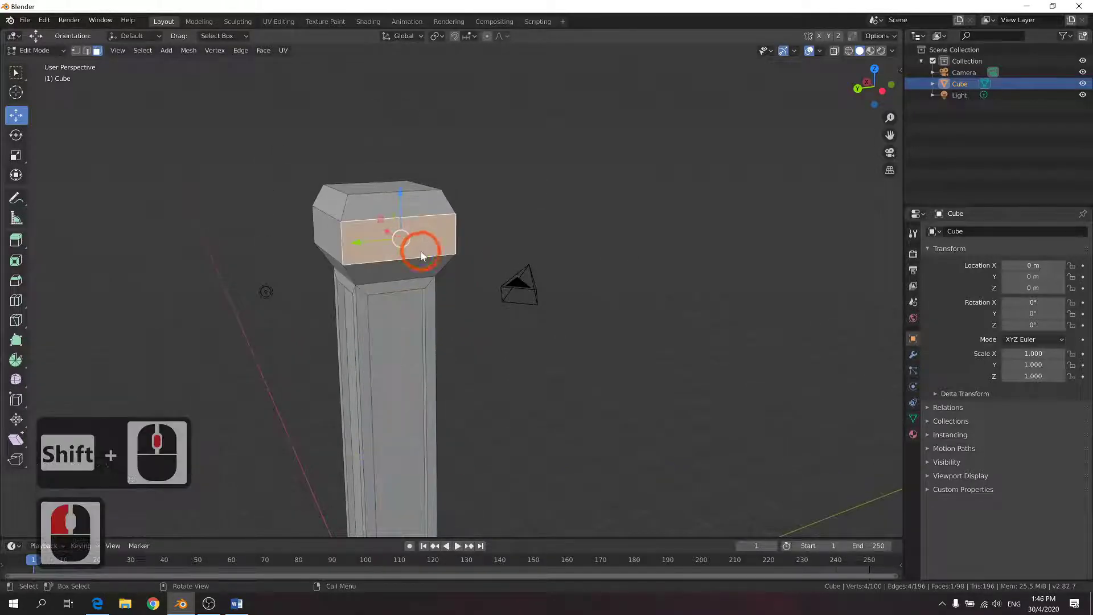
key(i)
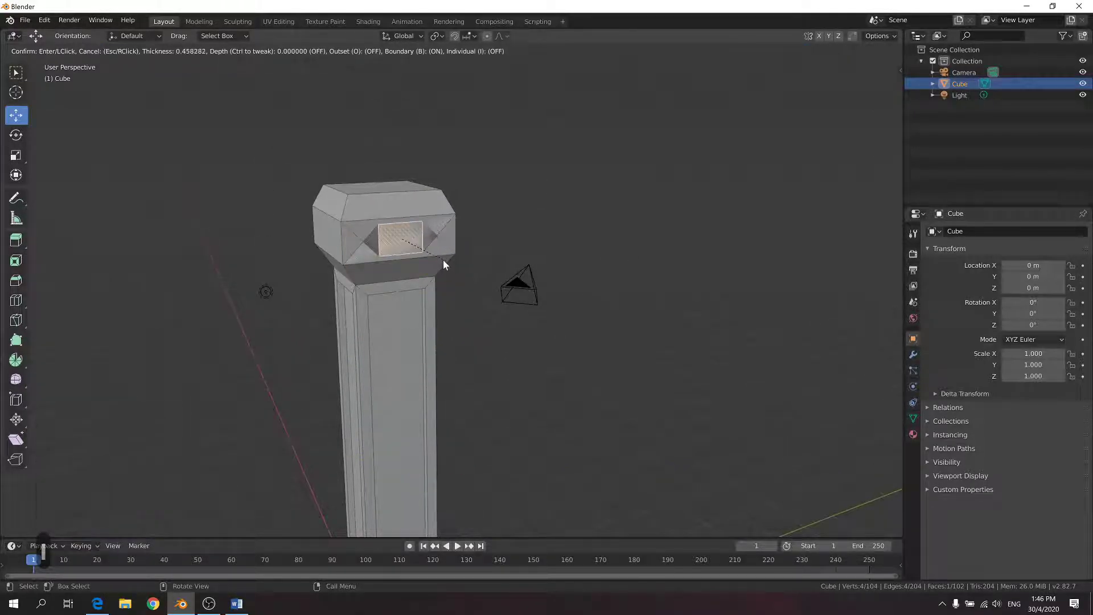
click(285, 367)
click(165, 461)
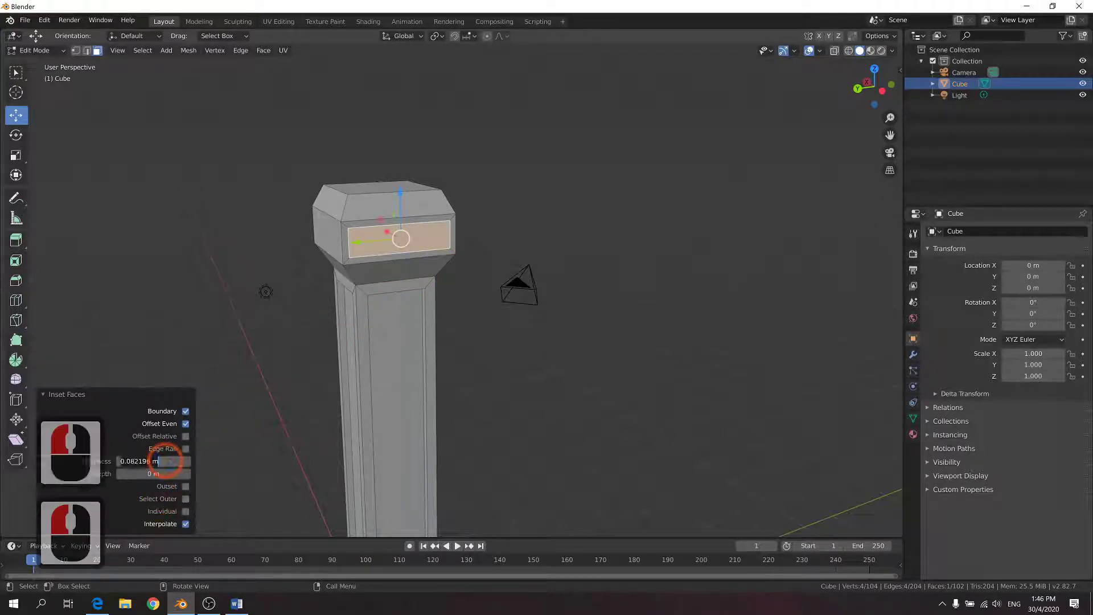
text(0.1)
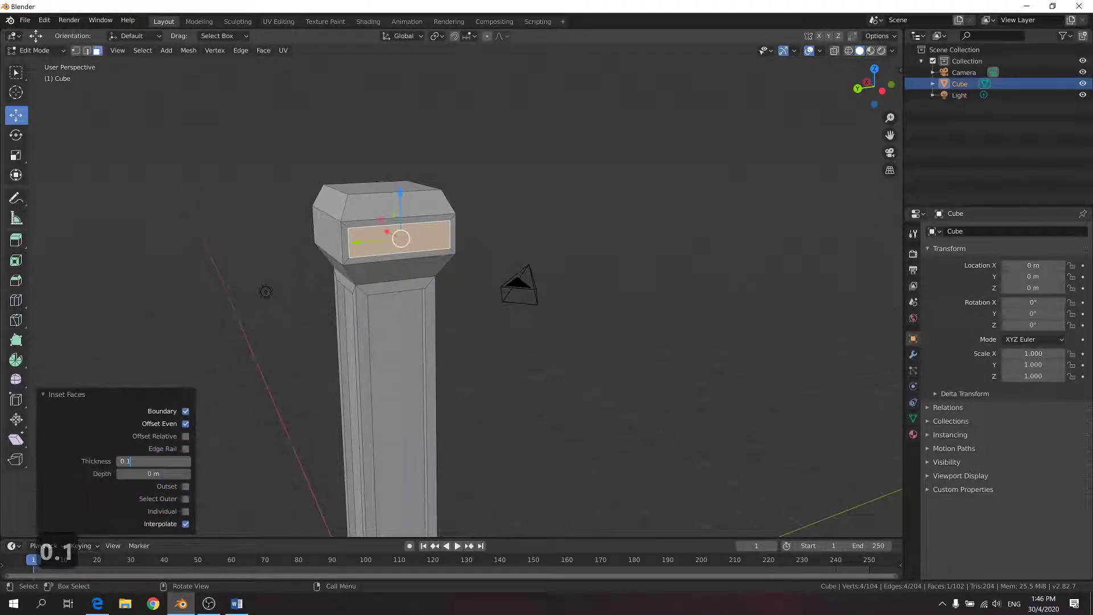
key(Return)
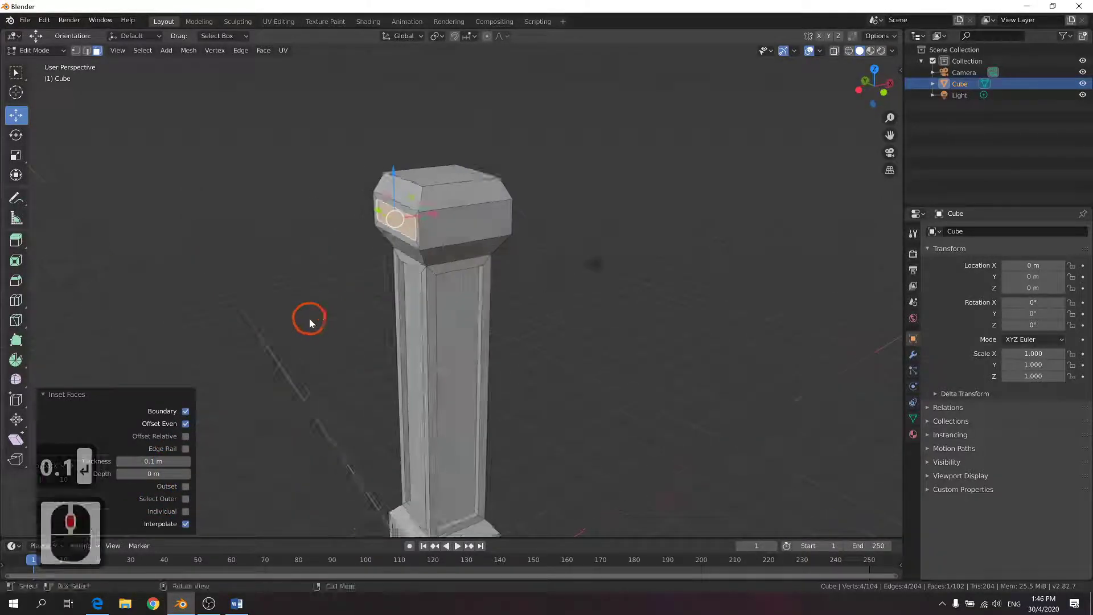
Inset the second, adjacent side face of the capital by 0.1 m
click(452, 221)
middle_drag(452, 221, 483, 250)
text(i)
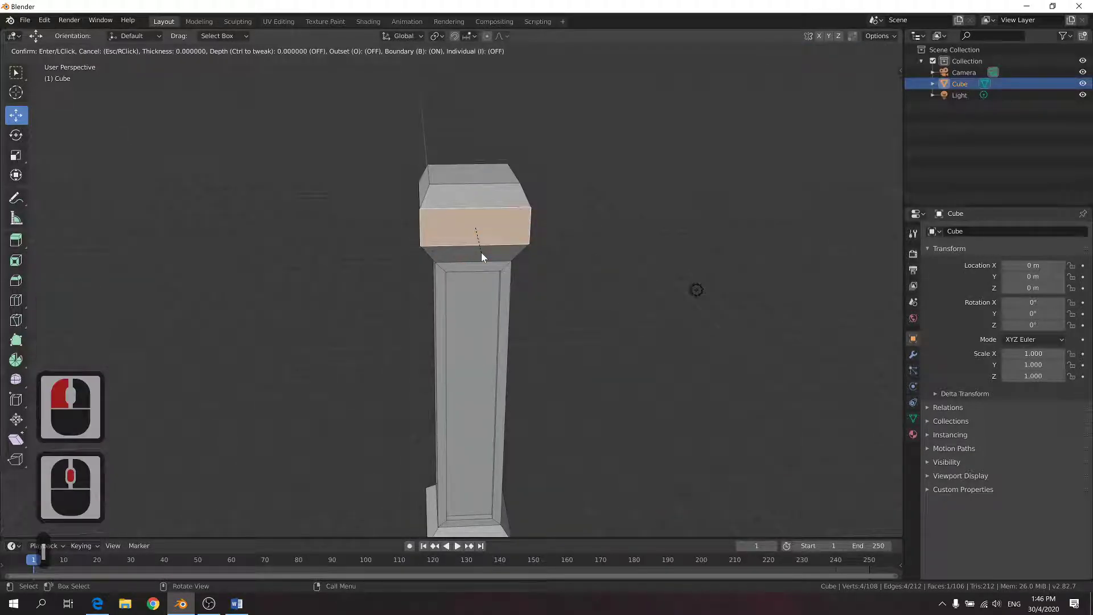
text(0.1)
key(Return)
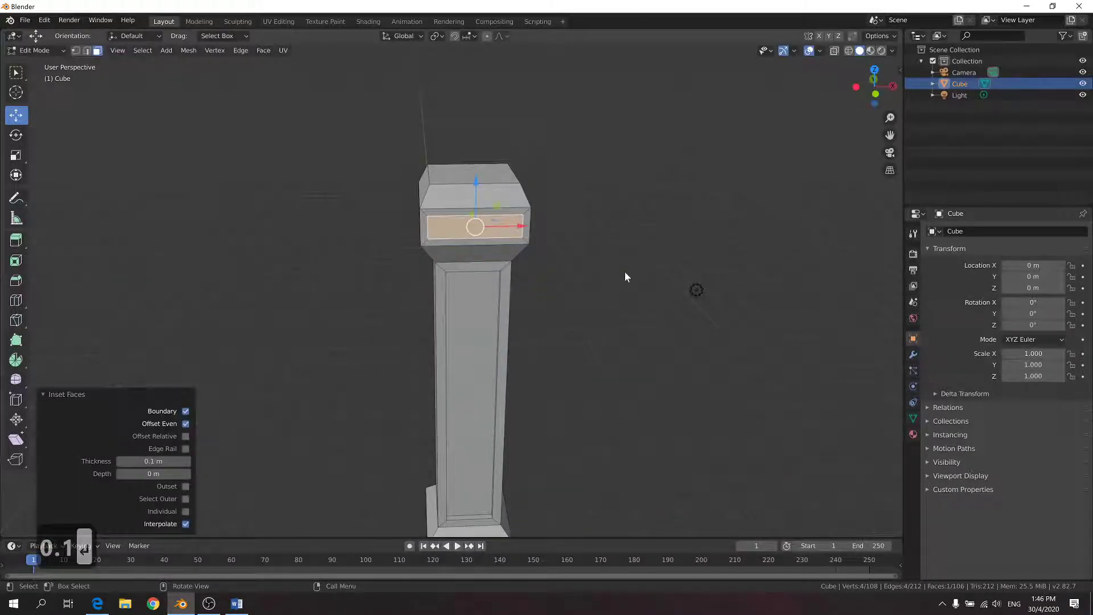
Inset the capital's third side face by 0.1 m
middle_drag(624, 272, 485, 255)
click(493, 263)
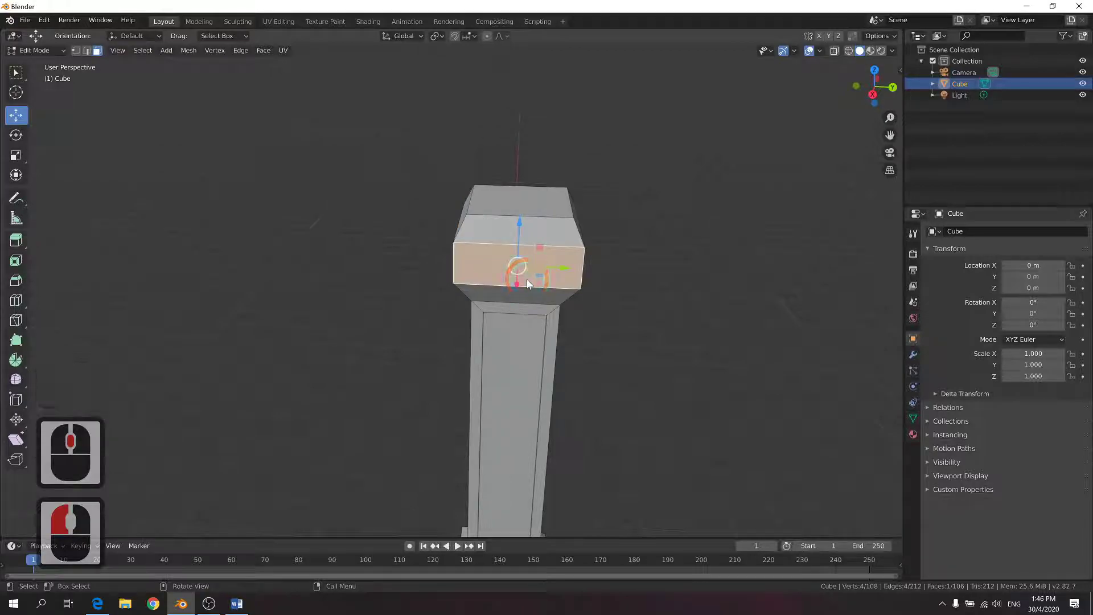
text(i0.1)
key(Return)
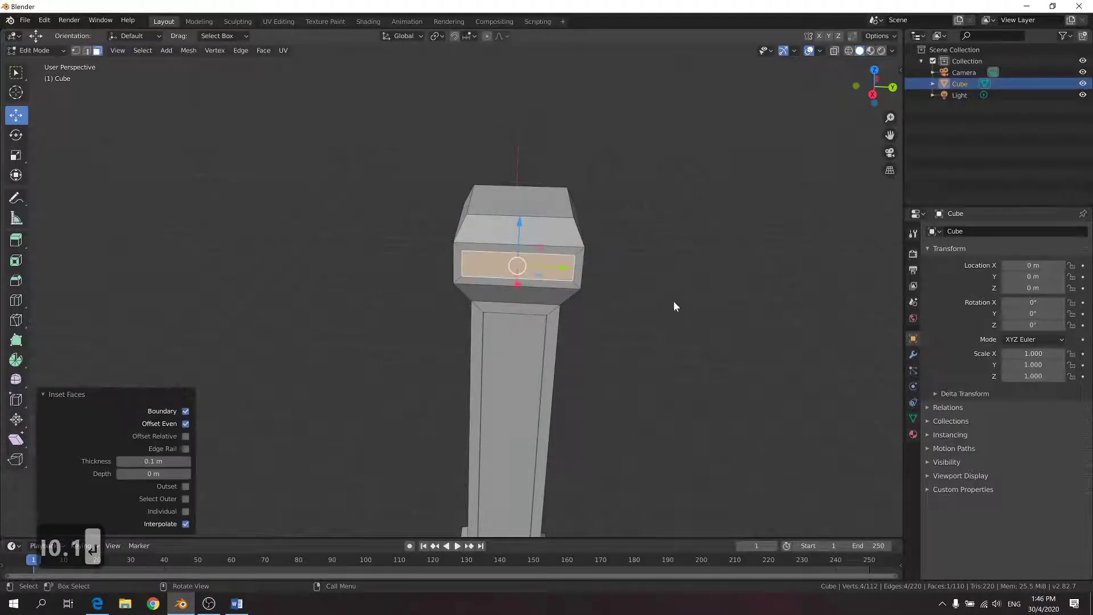
Inset the capital's fourth side face by 0.1 m
middle_drag(668, 301, 515, 283)
click(464, 283)
text(i0.1)
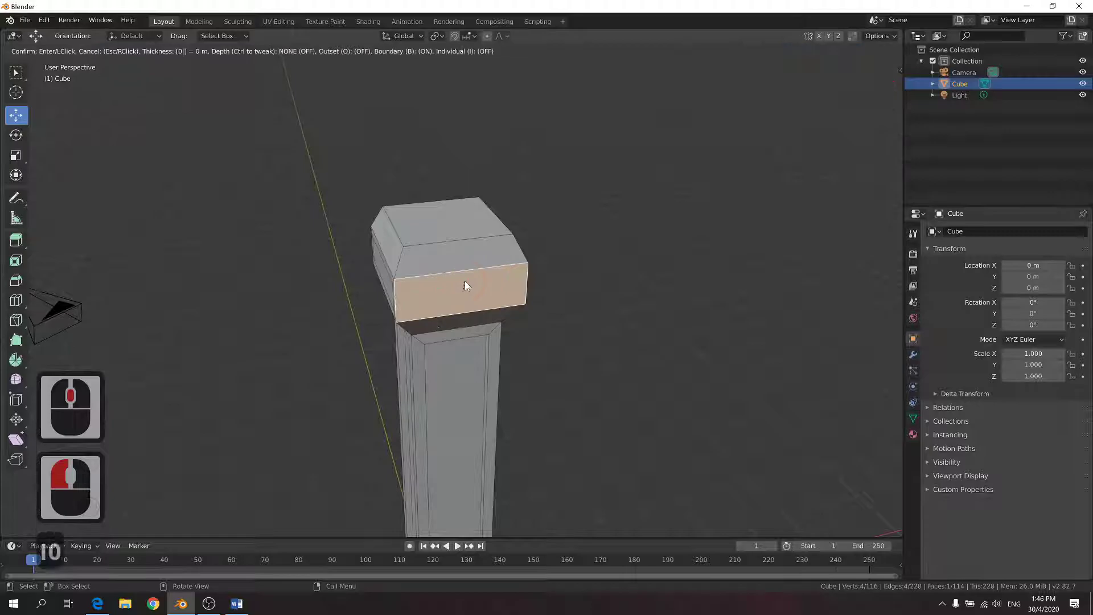
key(Return)
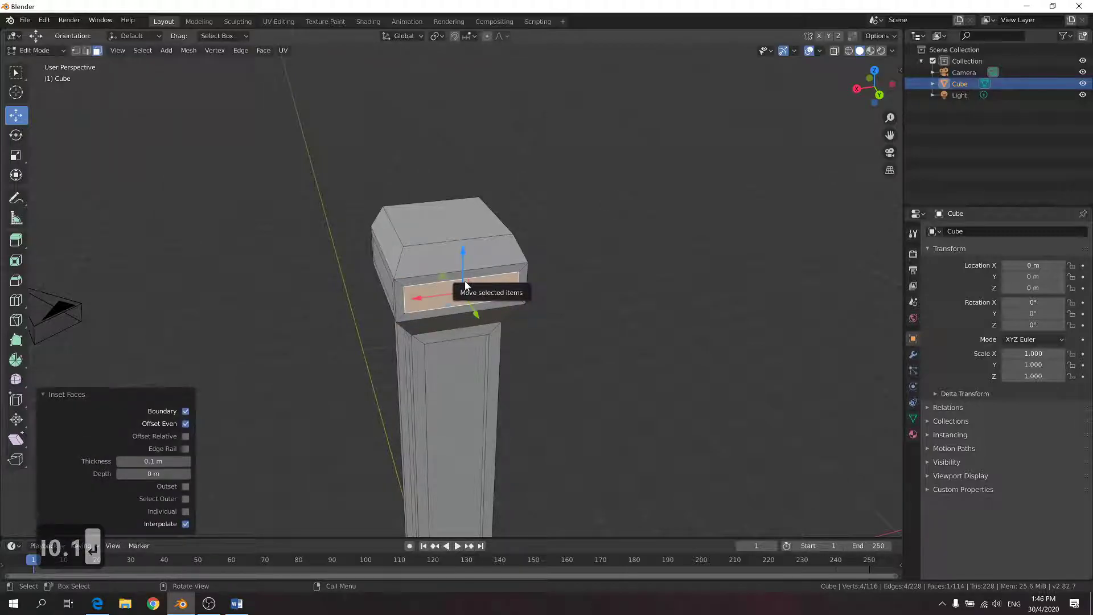
Recess the capital's fourth panel by extruding its inner face -0.1 m along the normal
key(e)
click(459, 275)
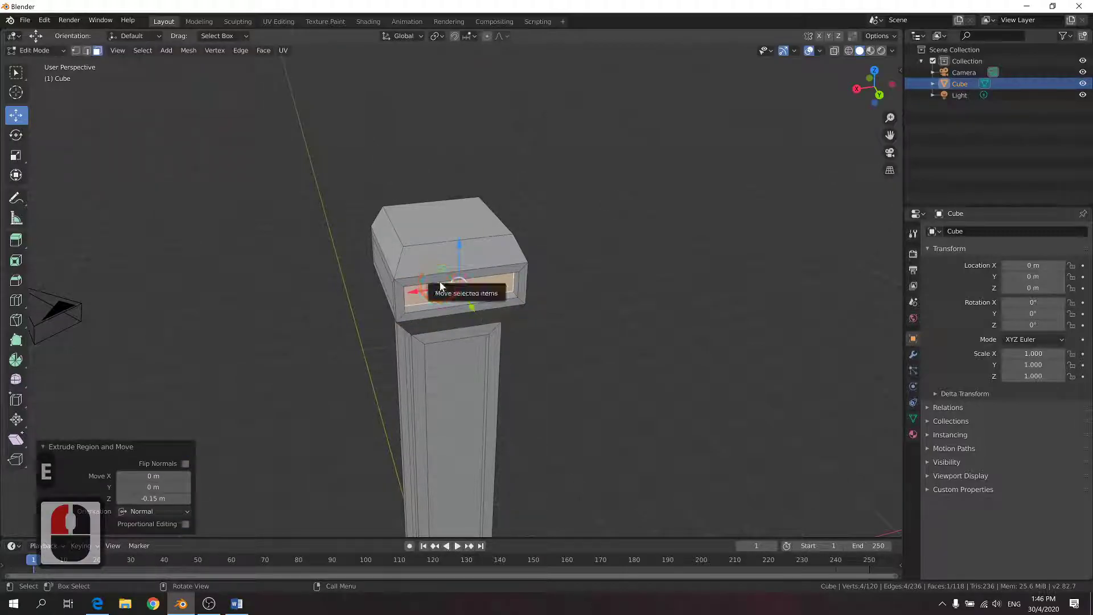
key(z)
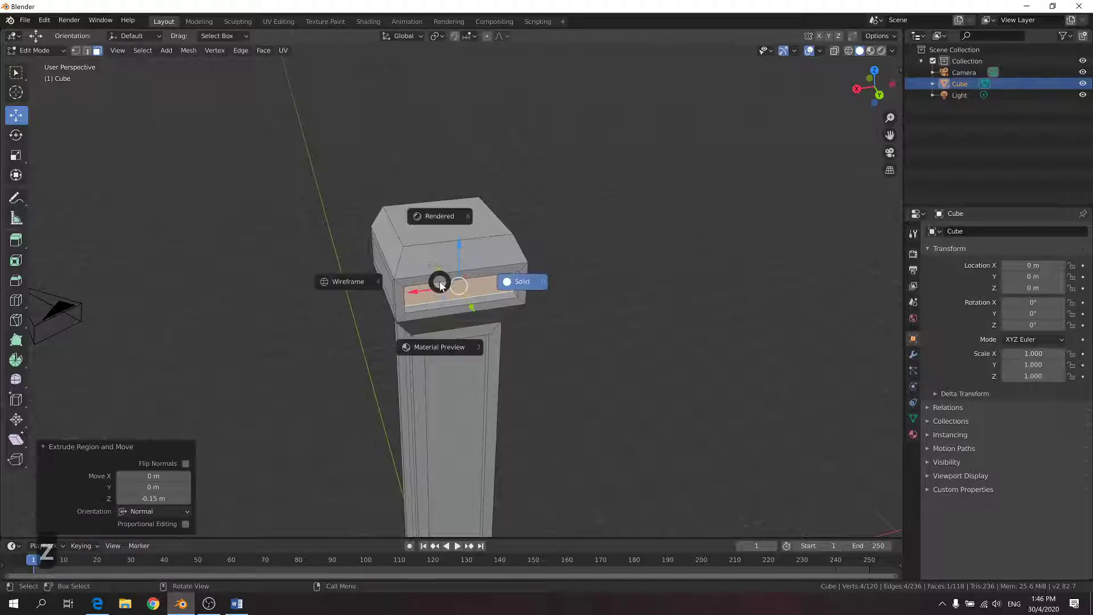
key(Escape)
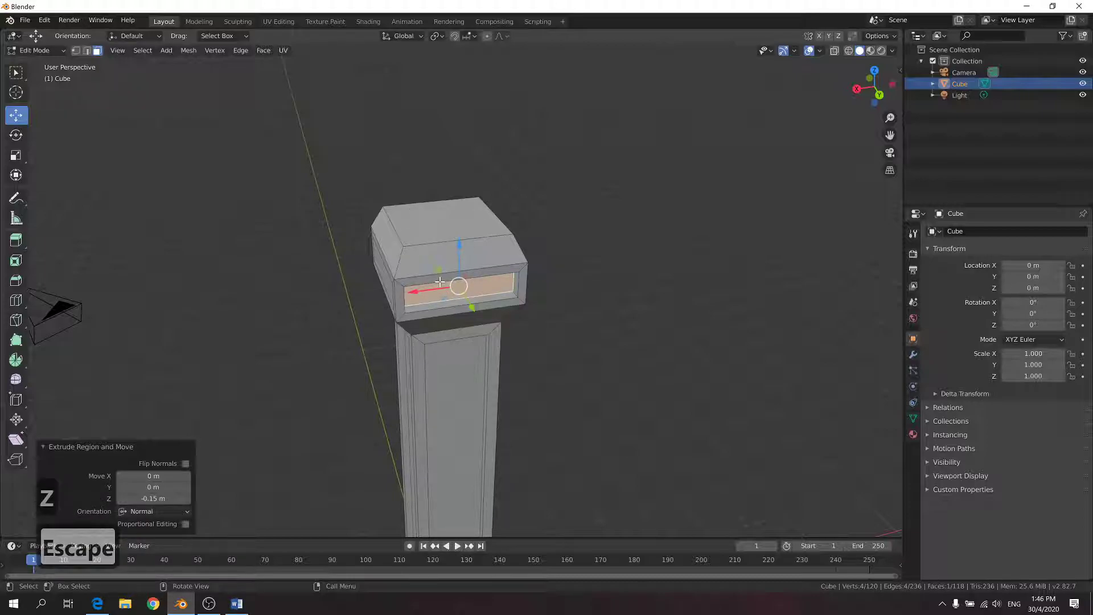
click(171, 499)
text(0.)
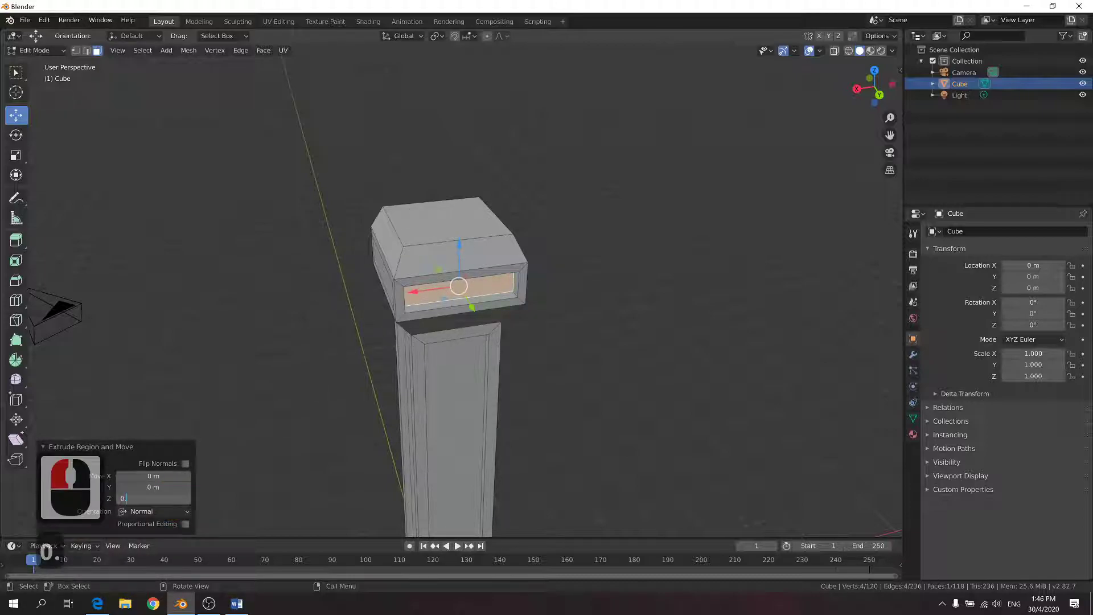
key(BackSpace)
key(BackSpace)
text(-0.1)
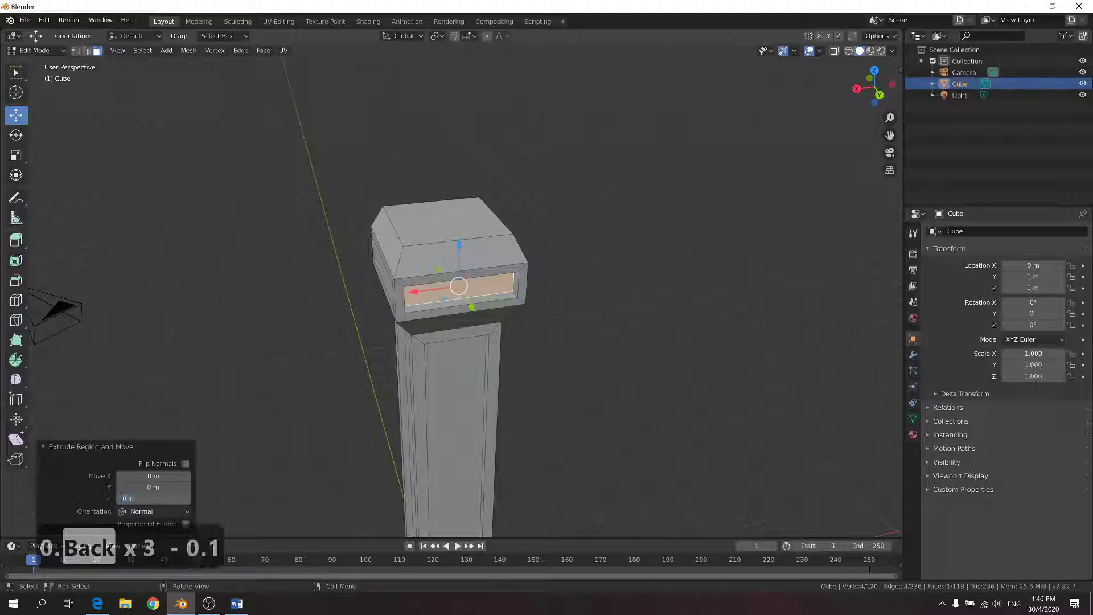
key(Return)
Recess the capital's first panel by extruding its inset face -0.1 m along the normal
middle_drag(418, 441, 386, 240)
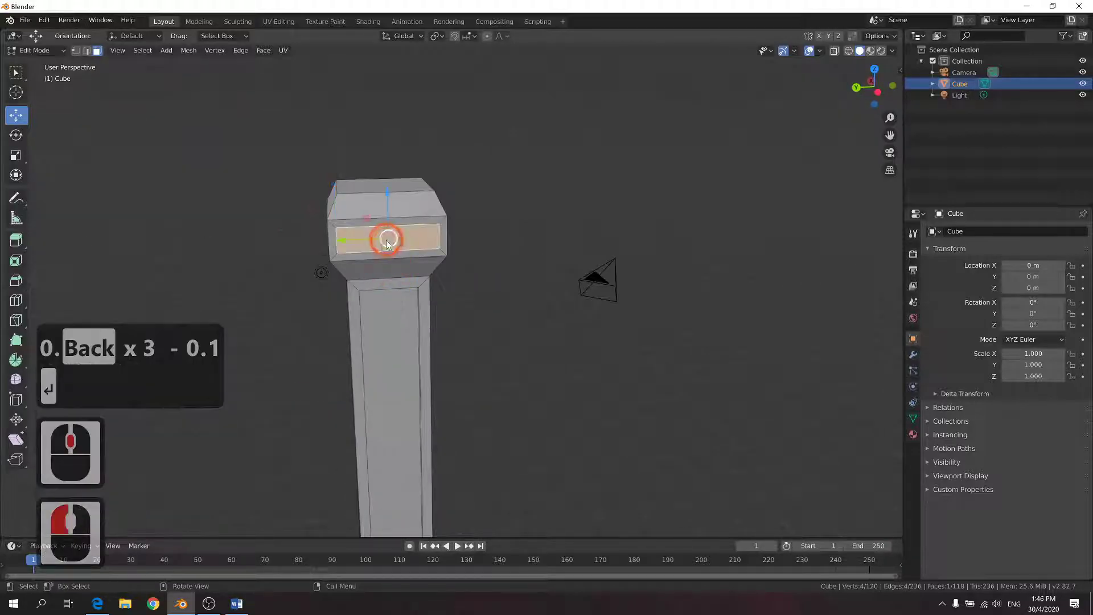
key(e)
click(254, 385)
click(147, 523)
double_click(155, 498)
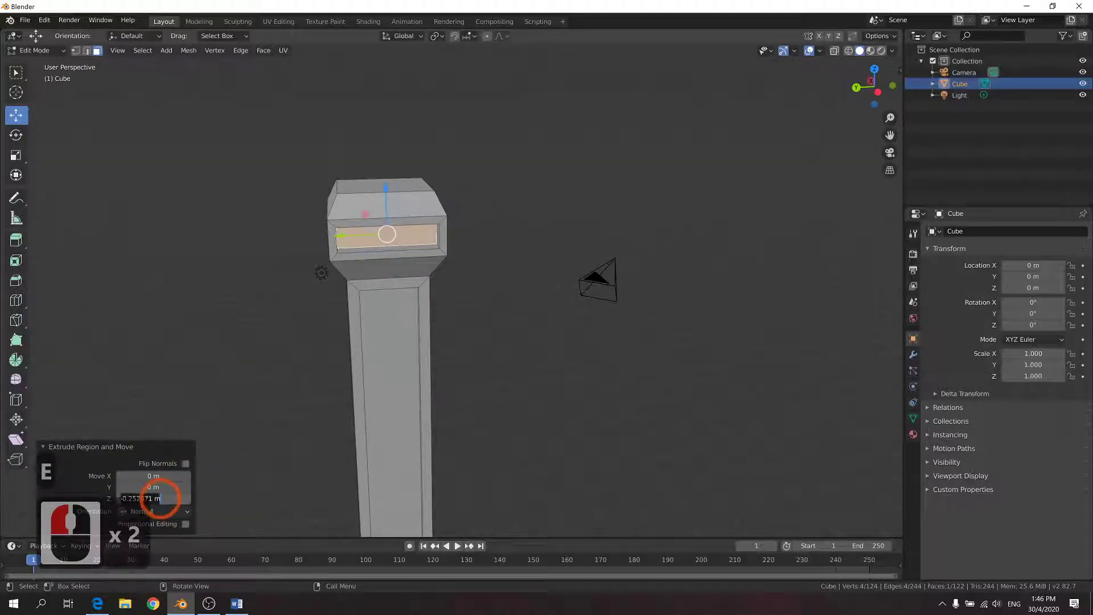
text(-0.1)
key(Return)
Recess the capital's second panel by extruding its inset face -0.1 m along the normal
middle_drag(449, 264, 360, 261)
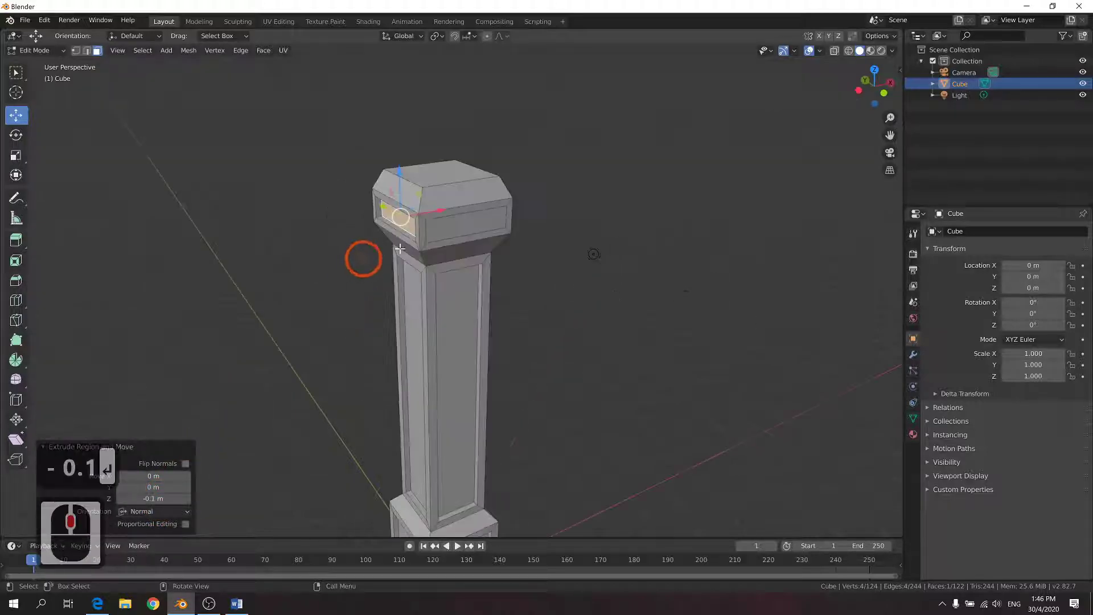
click(492, 240)
click(487, 231)
click(488, 225)
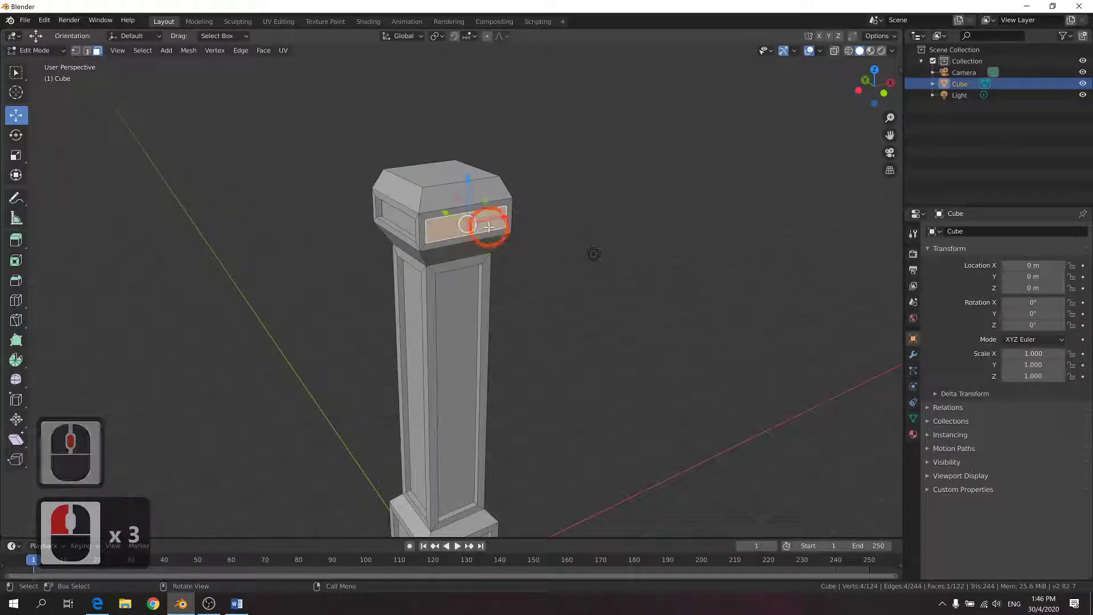
key(e)
click(194, 470)
double_click(178, 499)
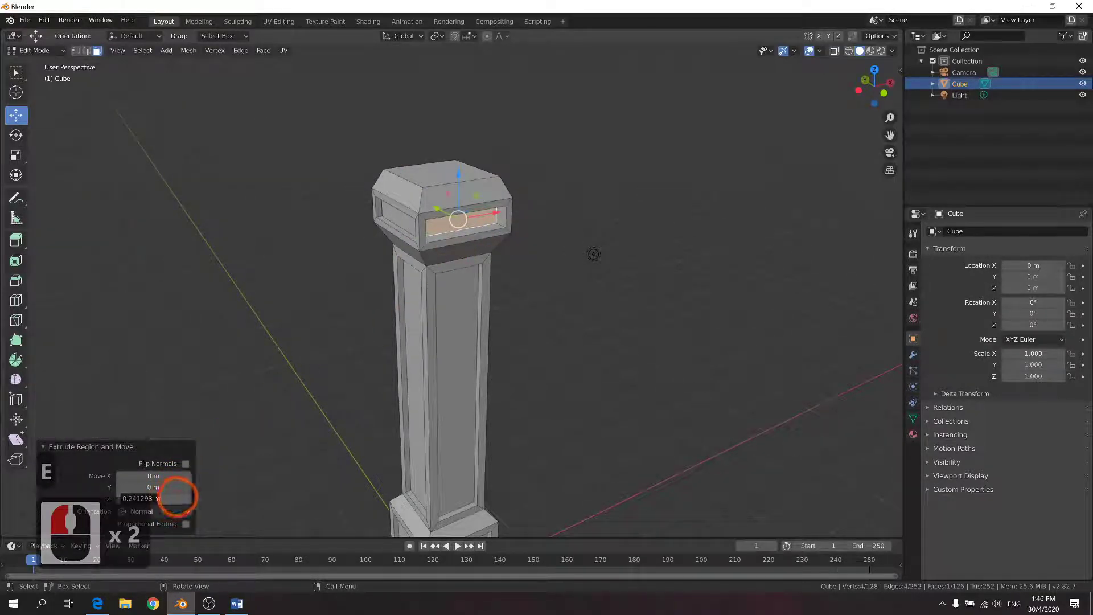
text(-0.1)
key(Return)
Select the inner face of the capital's third panel, the only one not yet recessed
middle_drag(484, 288, 384, 310)
click(579, 237)
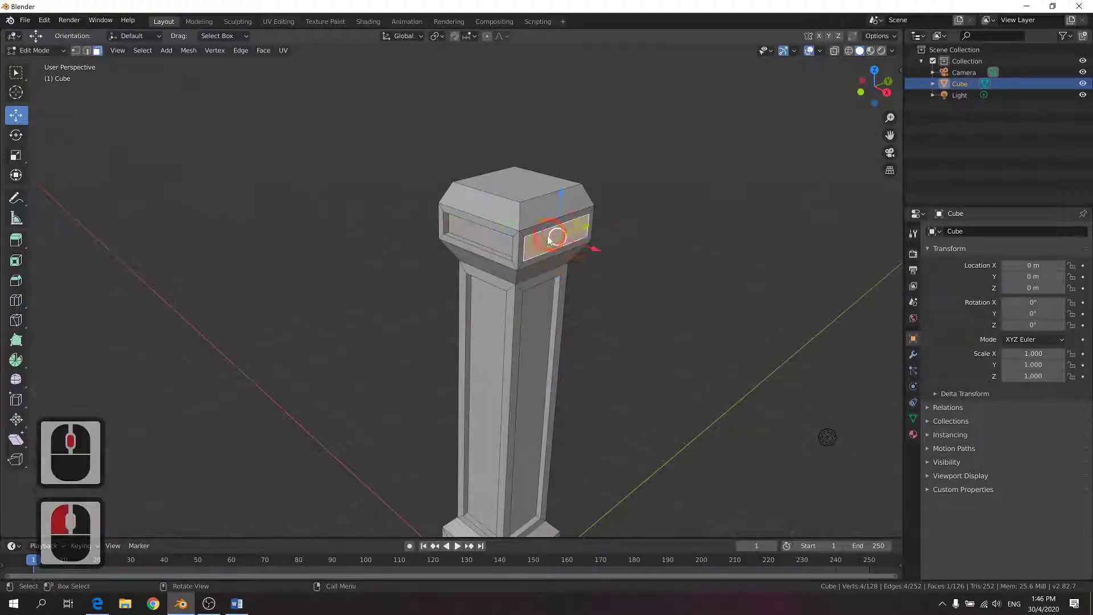
key(e)
click(412, 310)
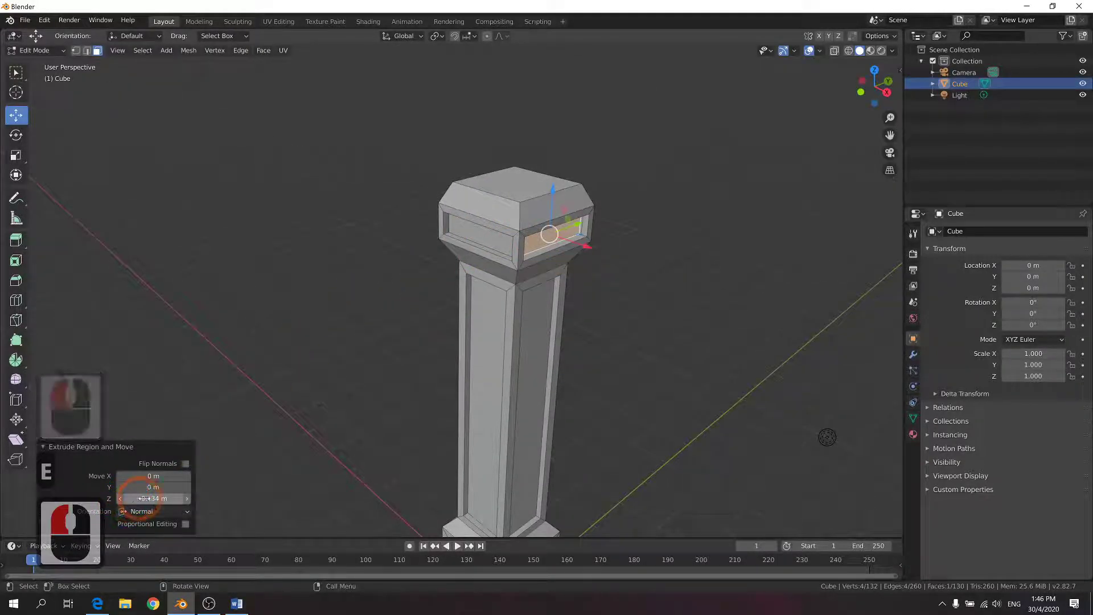
key(ctrl+z)
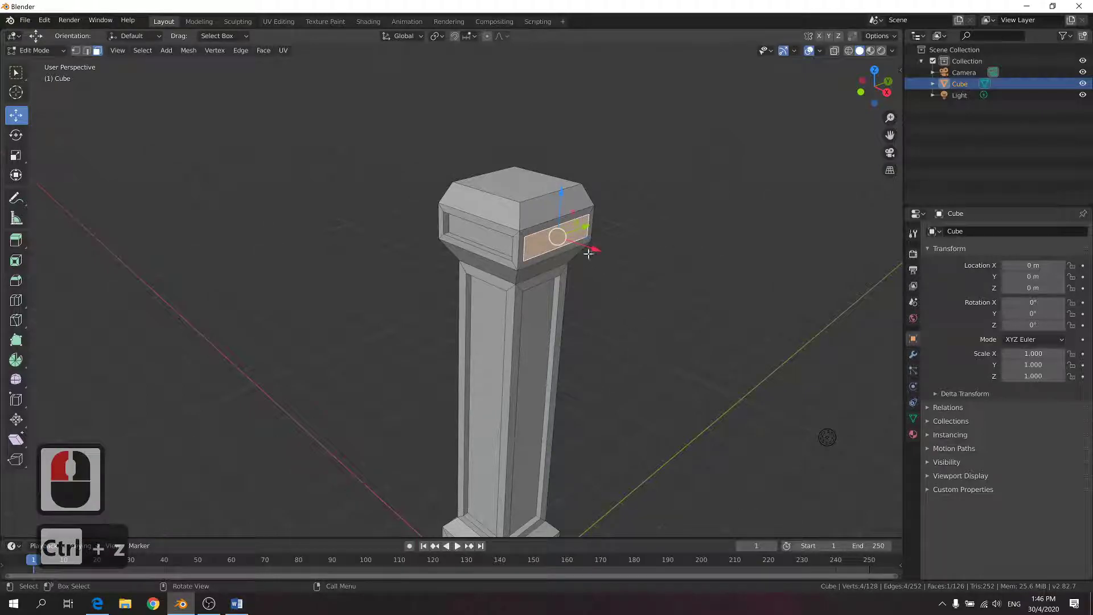
drag(590, 248, 606, 257)
click(659, 293)
key(ctrl+z)
key(ctrl+z)
Recess the capital's third panel by extruding the selected inner face -0.1 m along the normal
key(e)
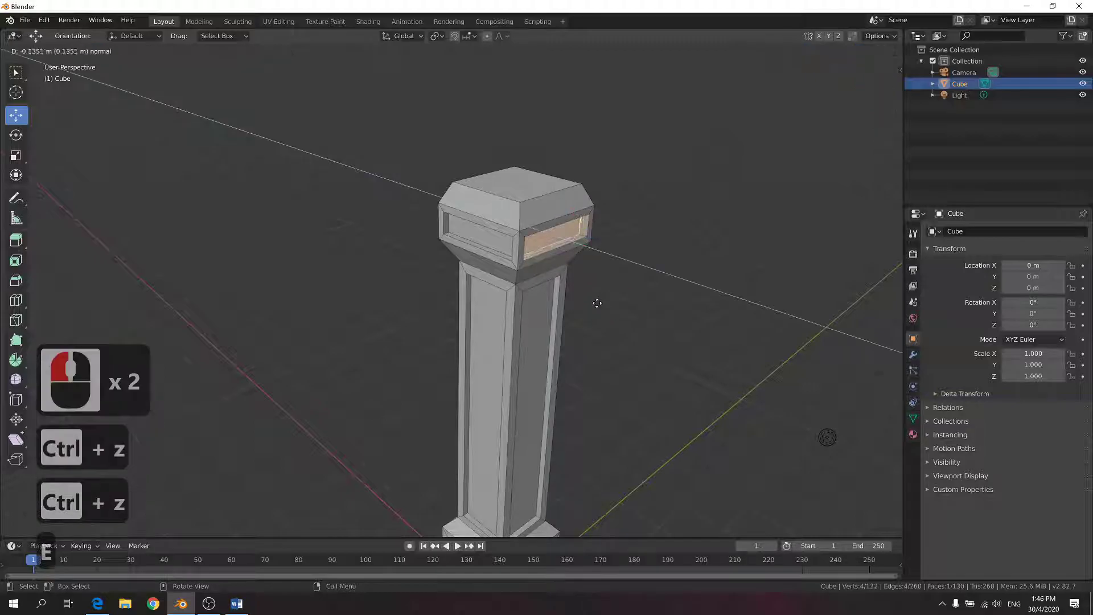
click(505, 342)
double_click(174, 500)
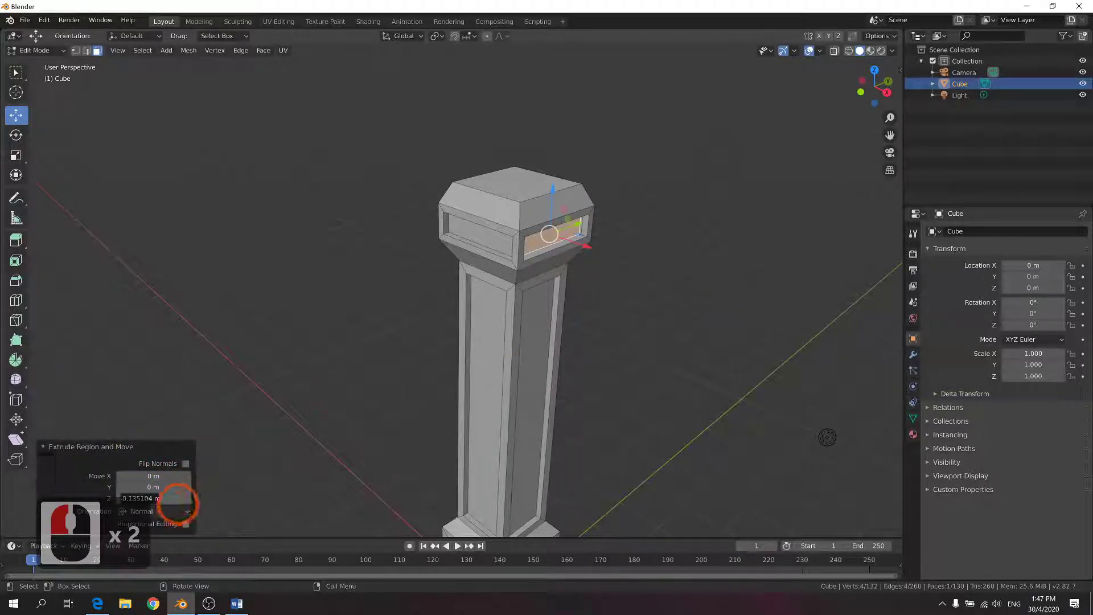
text(-0.1)
key(Return)
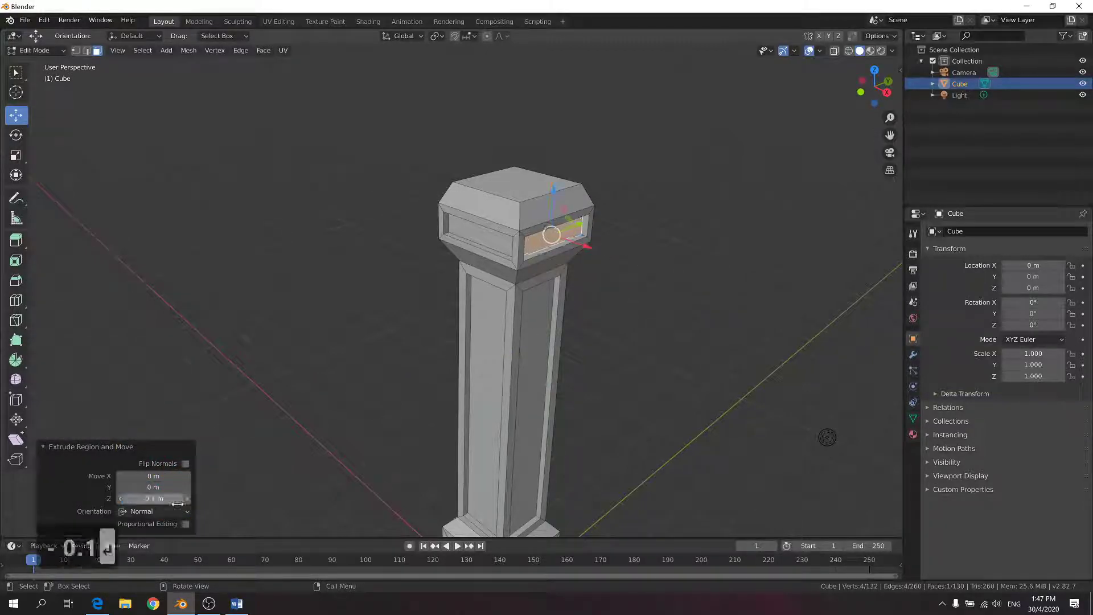
Deselect the face and compare the whole pillar with the model 9 reference images in the Blender_Lab01_v1 Word document, returning to Blender
click(618, 385)
middle_drag(610, 386, 596, 296)
scroll(545, 388, down, 4)
scroll(556, 387, up, 3)
key(alt+Tab)
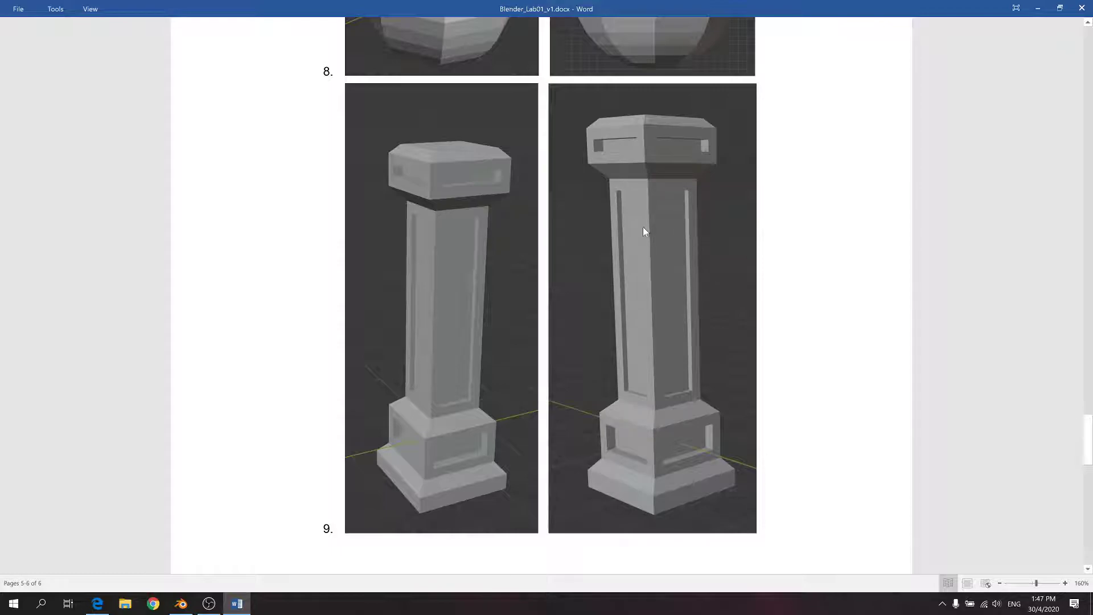
key(alt+Tab)
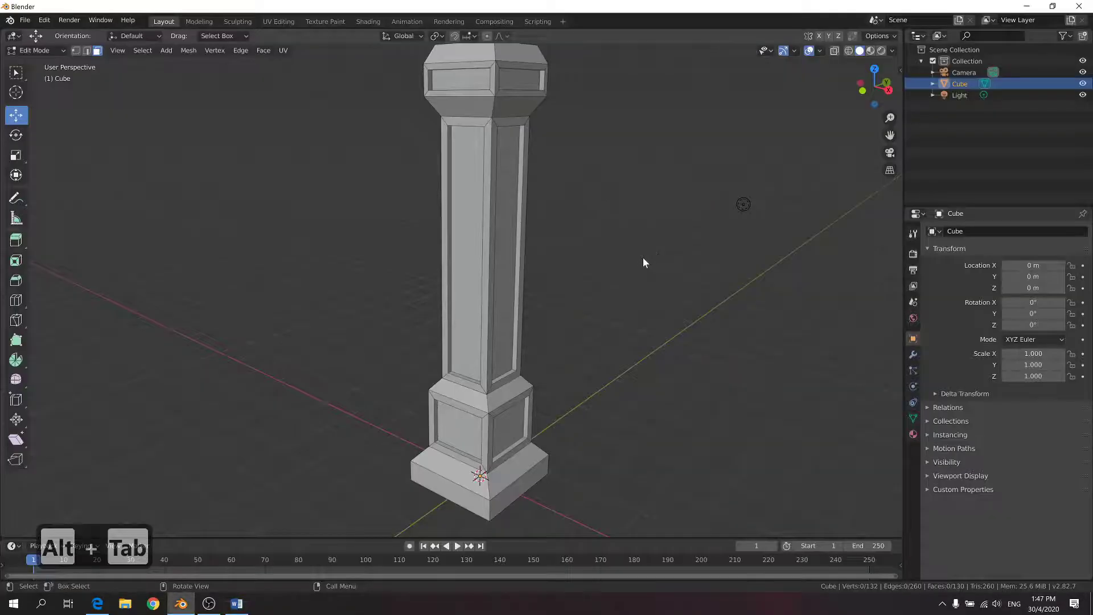
scroll(644, 257, down, 2)
scroll(643, 257, up, 1)
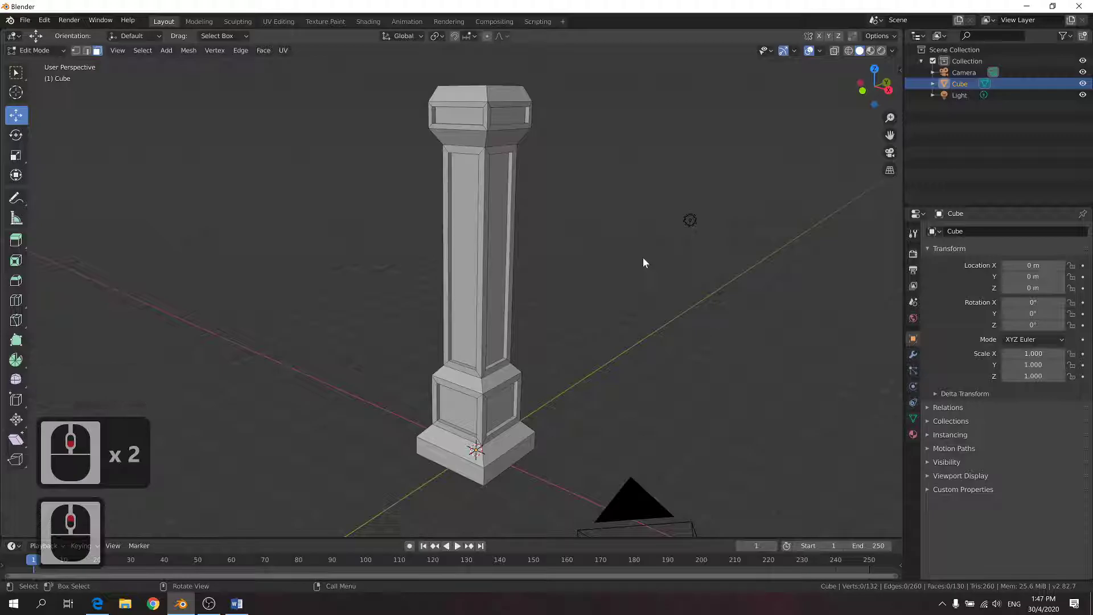
Return to Object Mode and move the pillar along the X axis, setting its X location to -25 m
key(Tab)
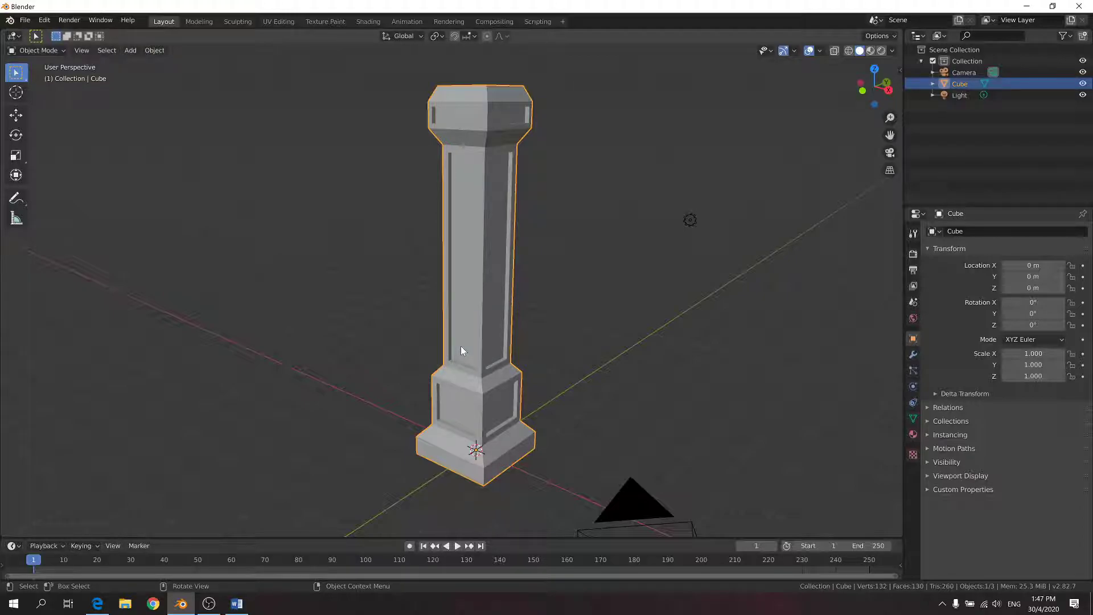
key(g)
key(x)
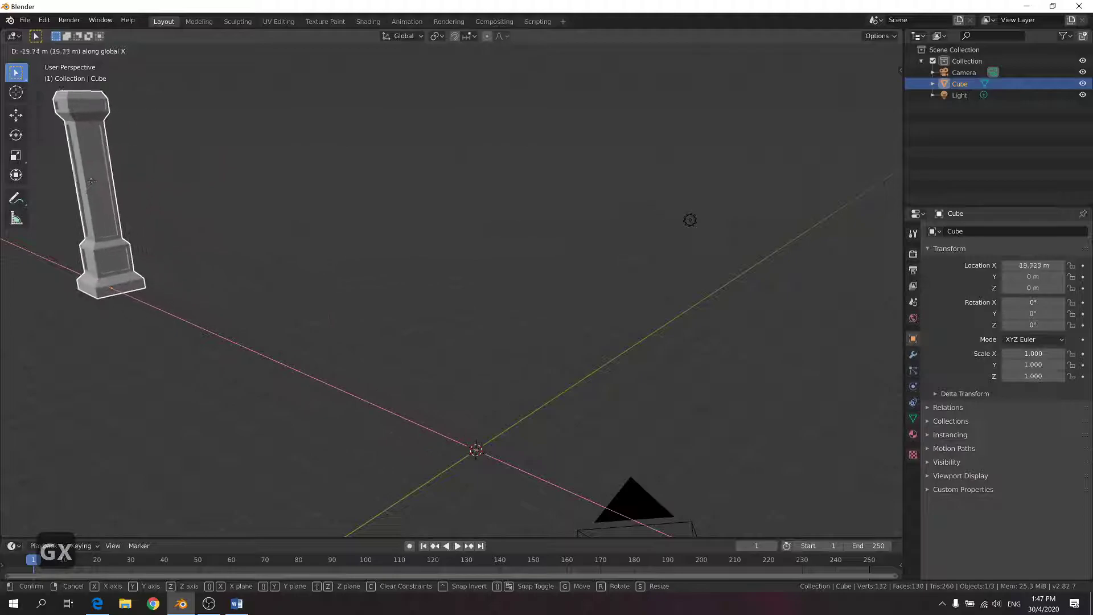
click(80, 176)
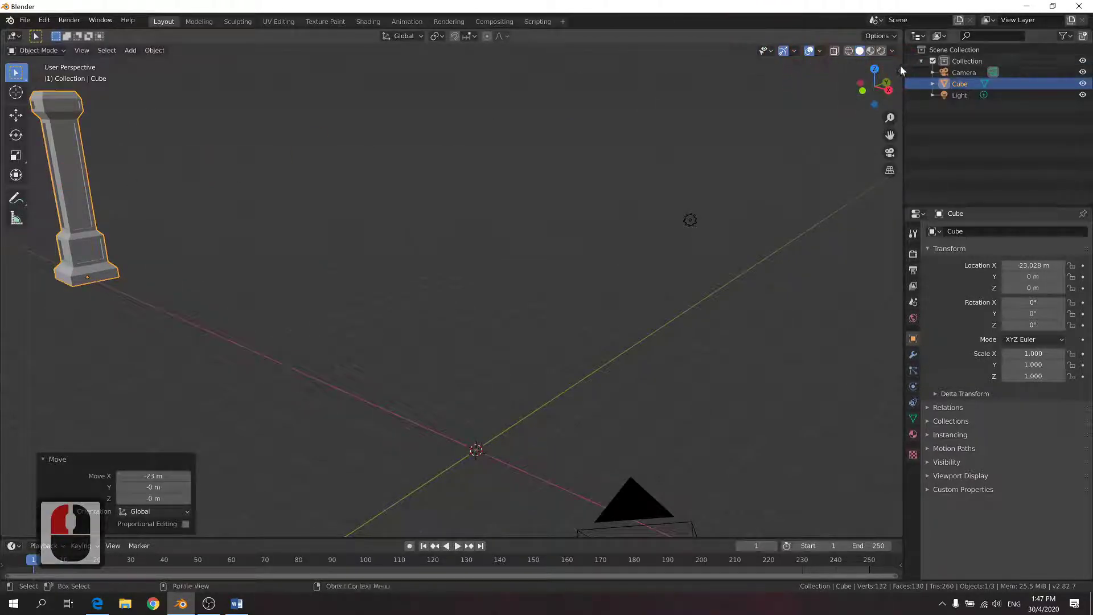
click(900, 68)
click(822, 92)
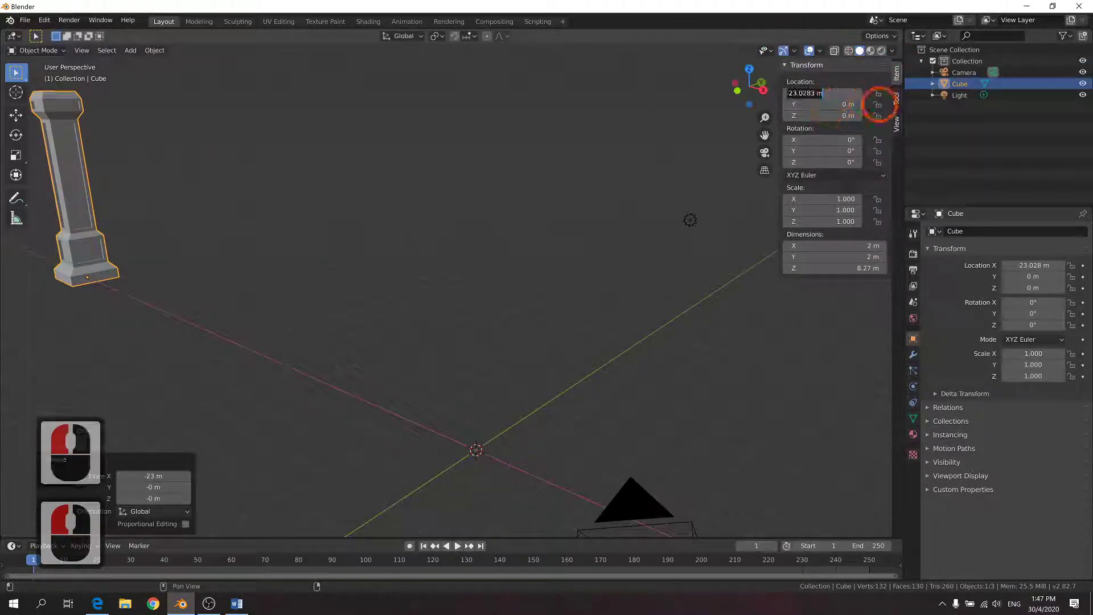
text(-25)
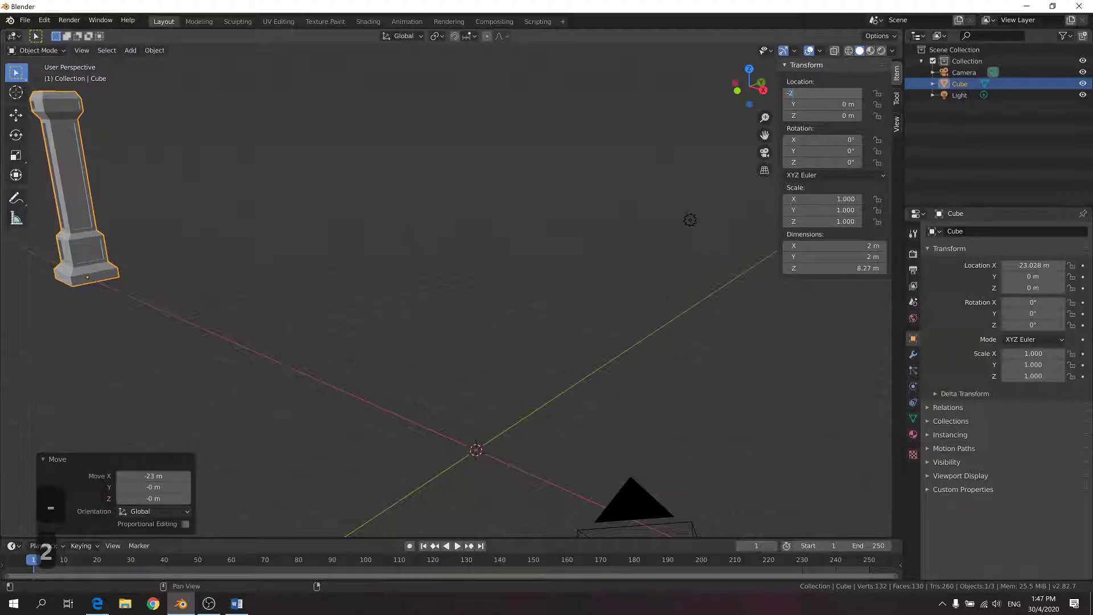
key(Return)
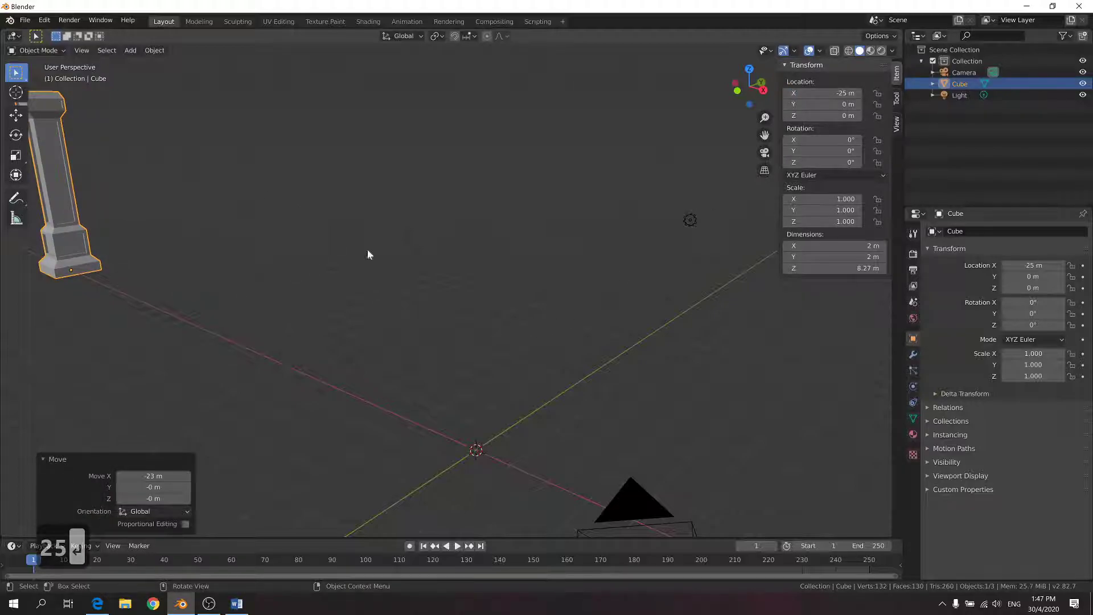
Rename the pillar object as Model 9
click(962, 83)
key(F2)
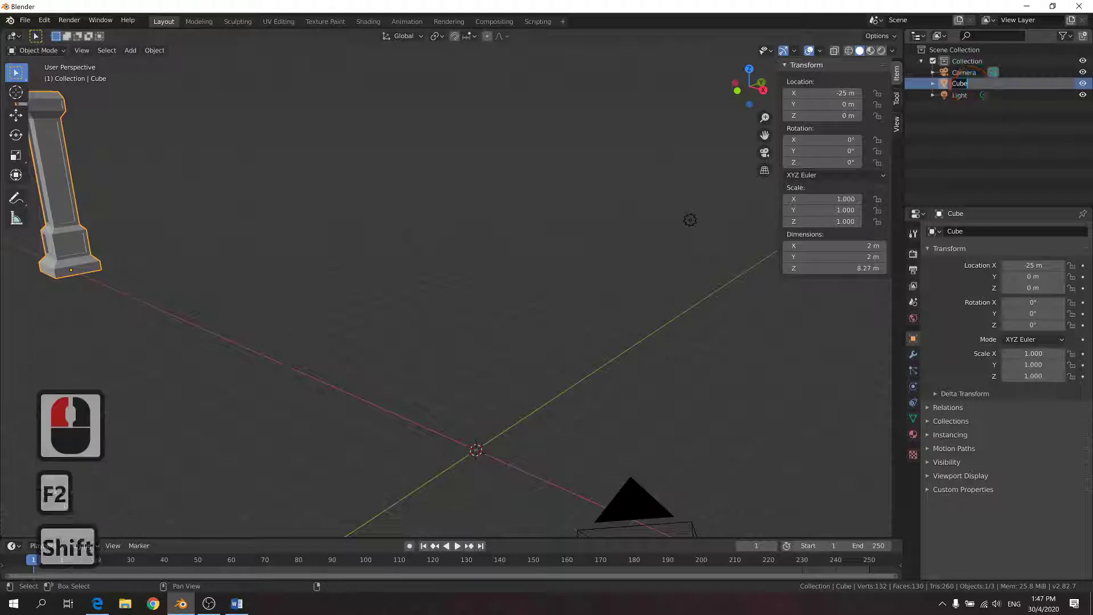
text(mODEL)
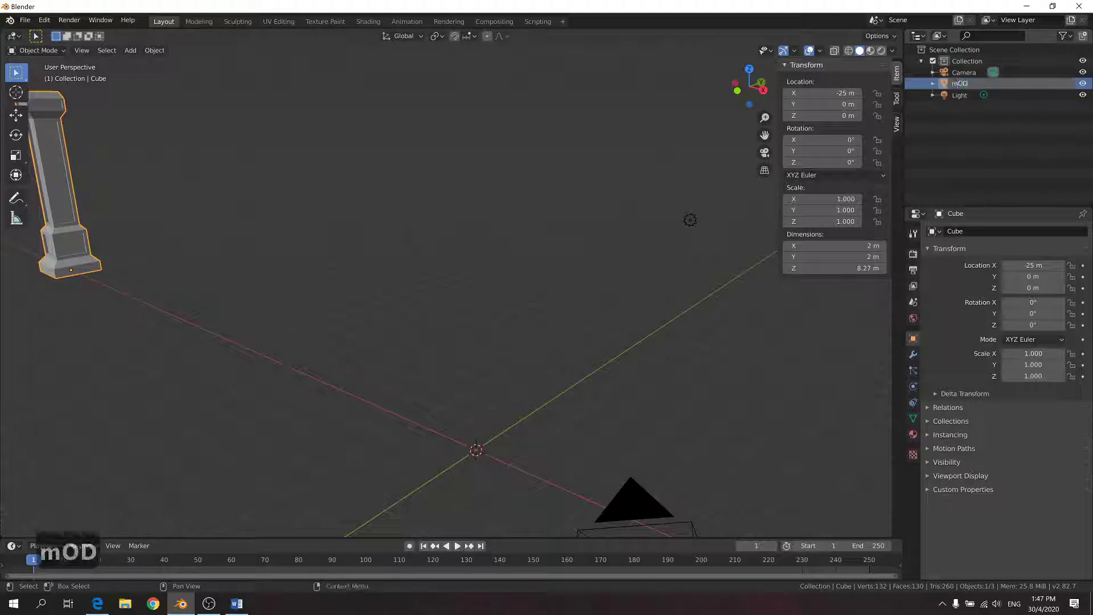
key(BackSpace)
key(Caps_Lock)
key(BackSpace)
key(BackSpace)
key(BackSpace)
key(BackSpace)
key(BackSpace)
text(Model 9)
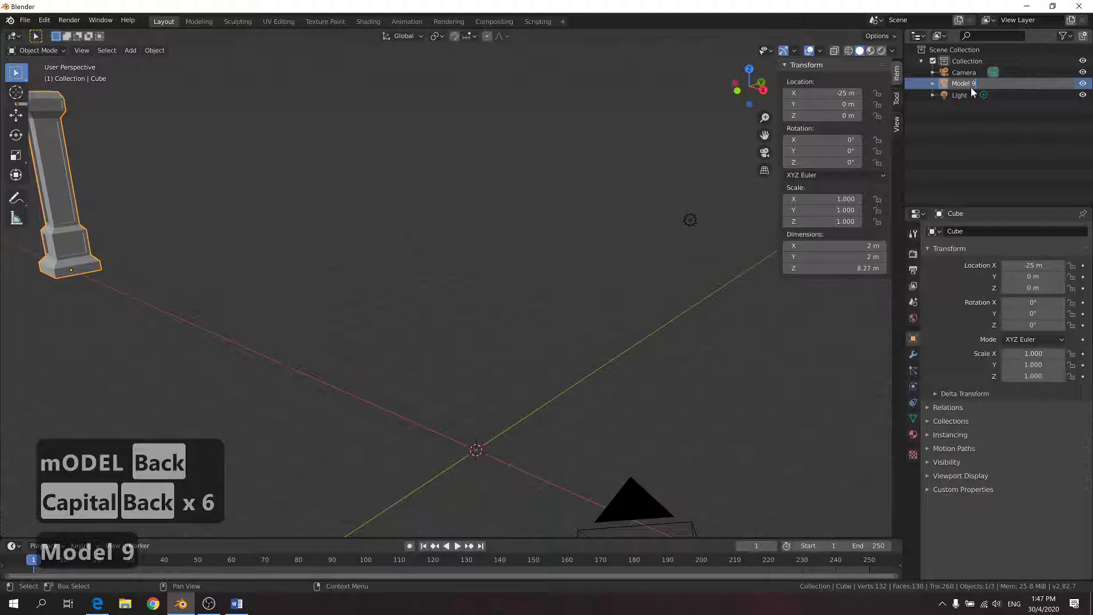
key(Return)
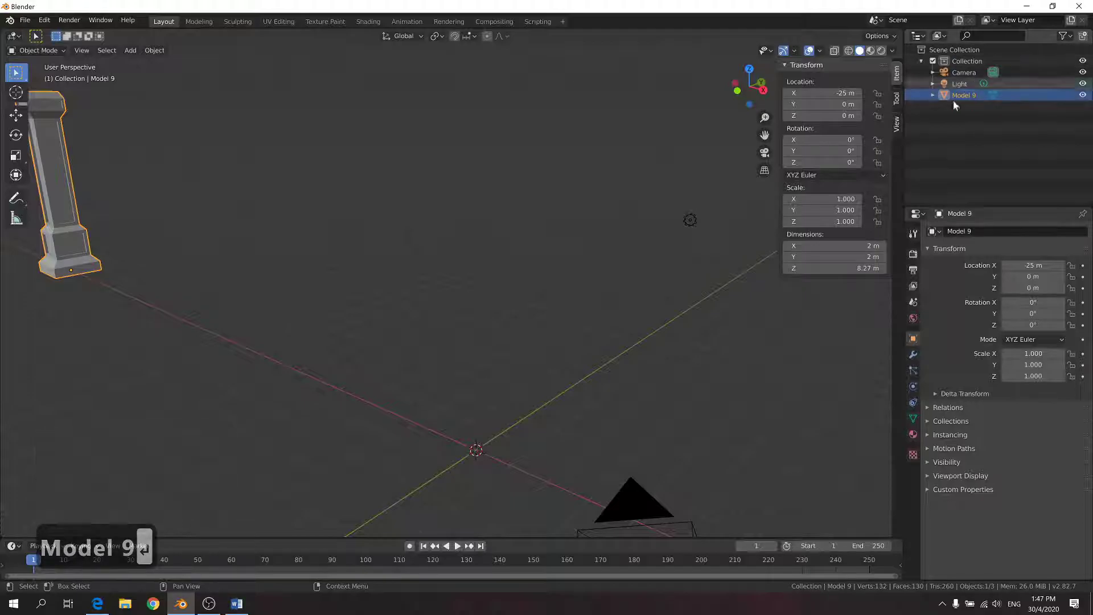
View the model 8 reference images in the Blender_Lab01_v1 Word document, return to Blender and deselect the pillar
key(alt+Tab)
scroll(684, 227, up, 8)
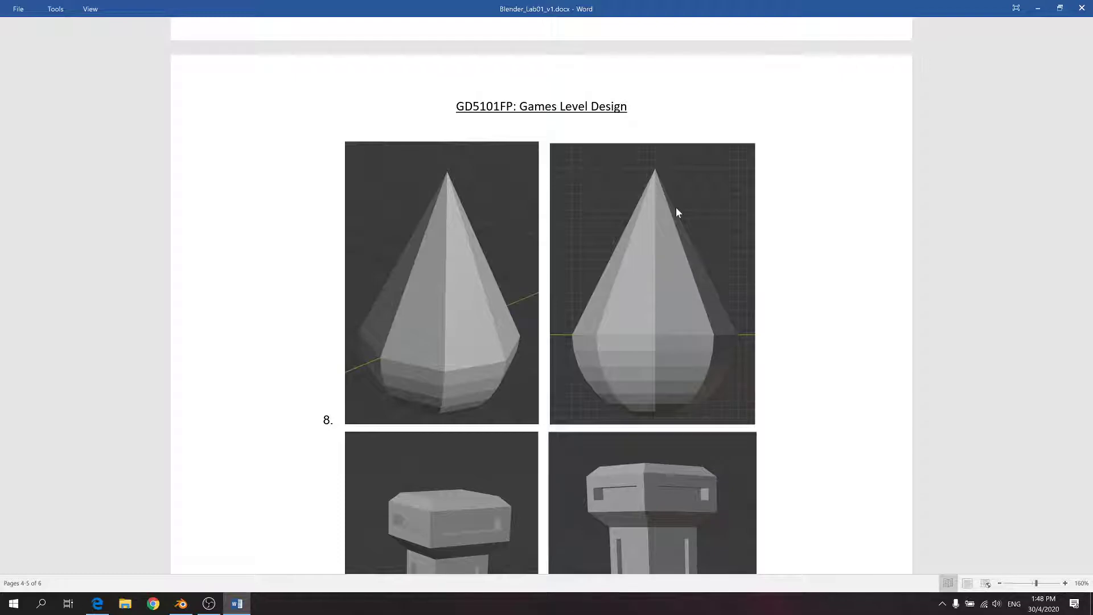
key(alt+Tab)
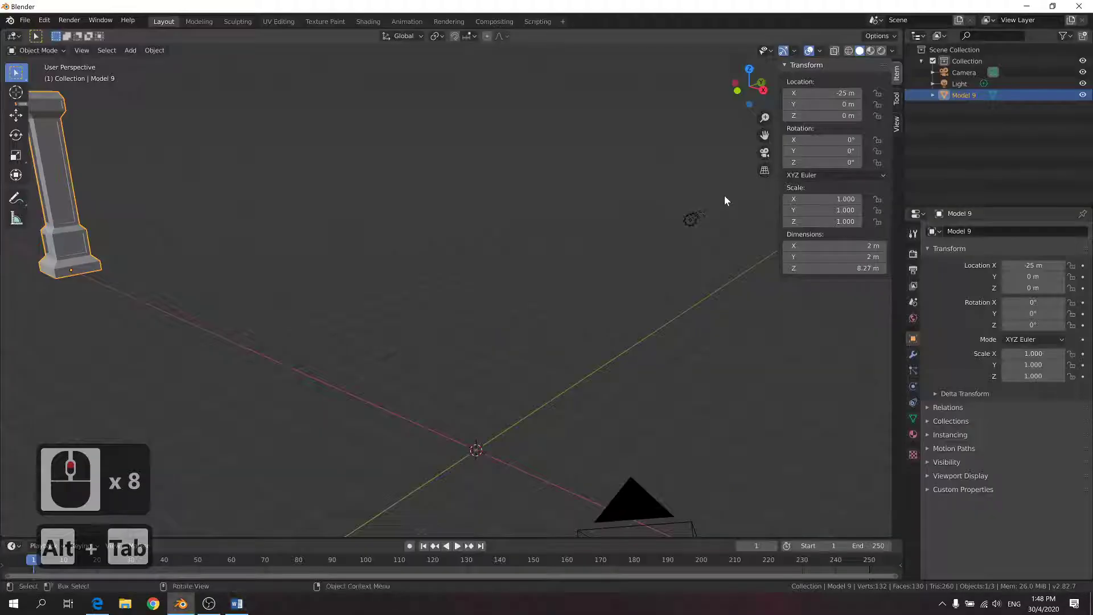
click(997, 139)
click(244, 129)
Add a UV sphere at the world origin and set its segments to 8
click(138, 49)
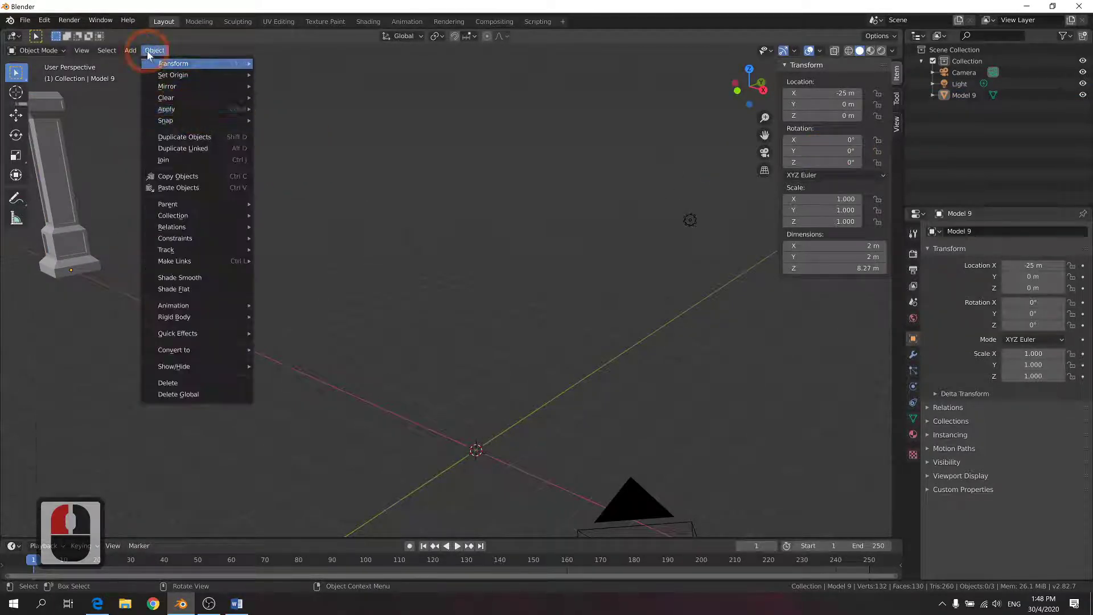
key(alt+Tab)
key(alt+Tab)
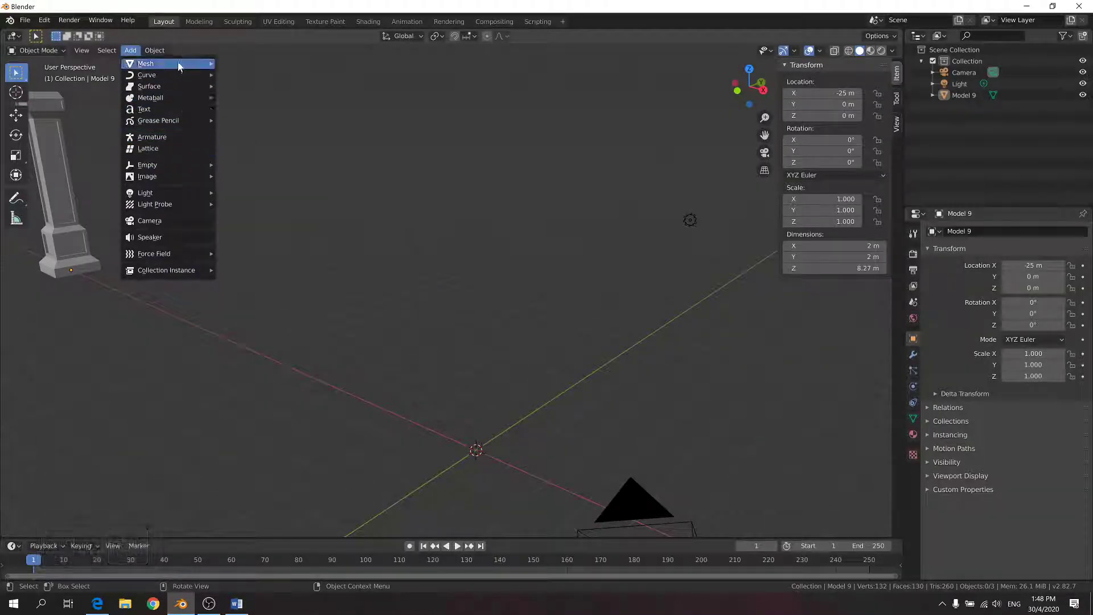
mouse_move(182, 63)
click(259, 98)
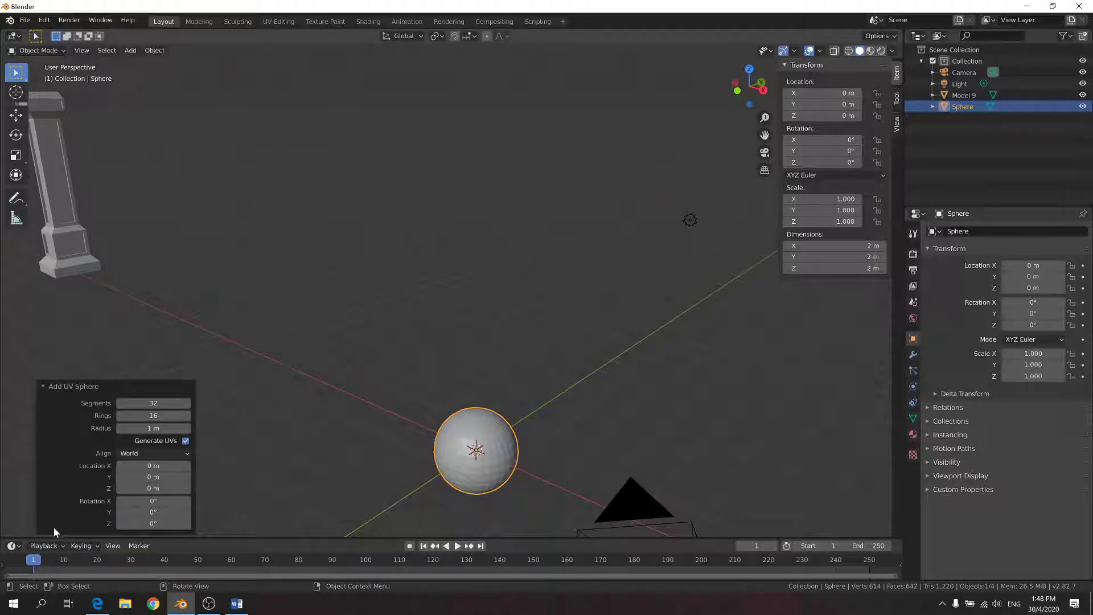
click(49, 386)
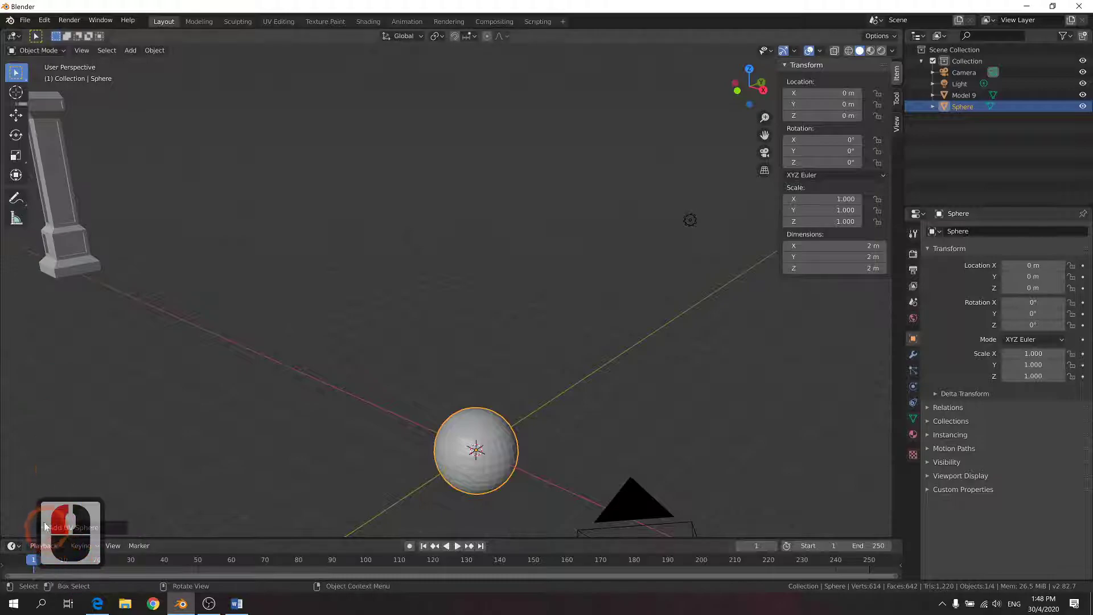
click(43, 529)
click(153, 404)
text(8)
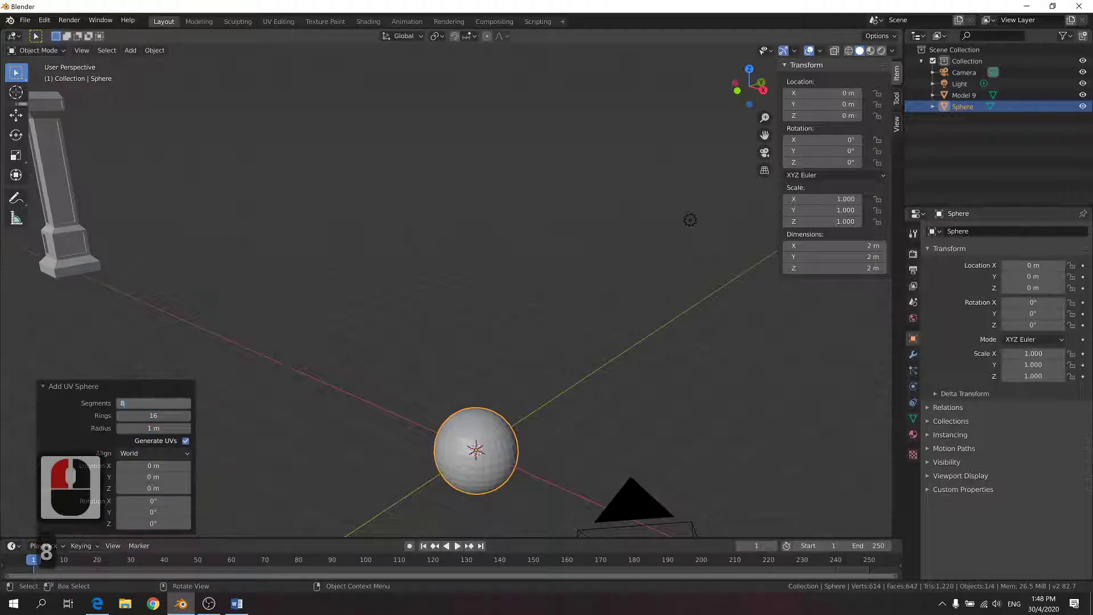
key(Return)
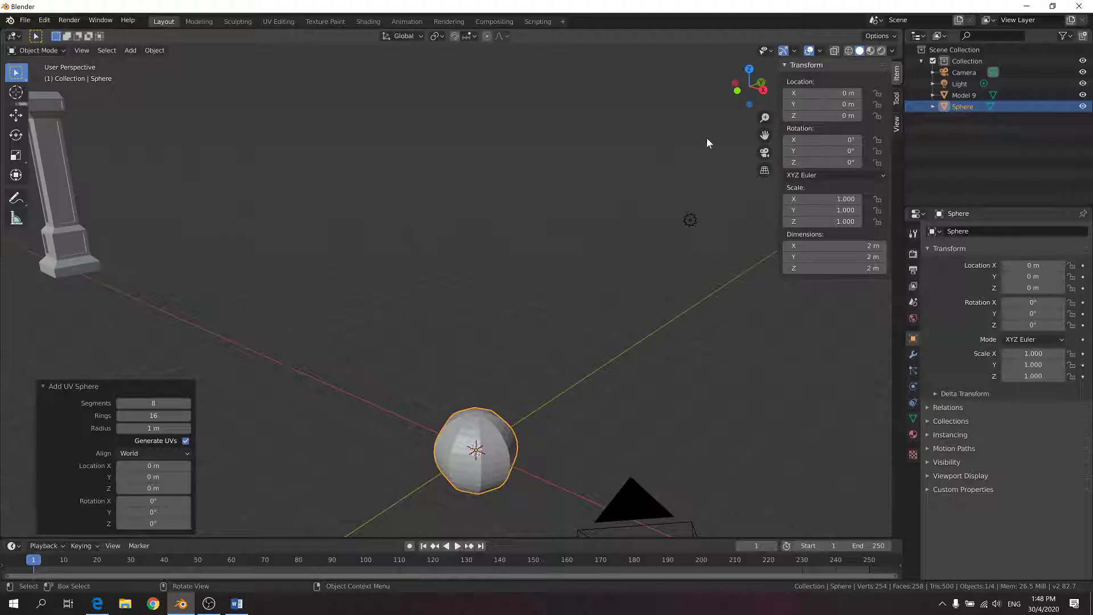
Delete all faces of the sphere's upper half, using a wireframe back view in Edit Mode
click(763, 90)
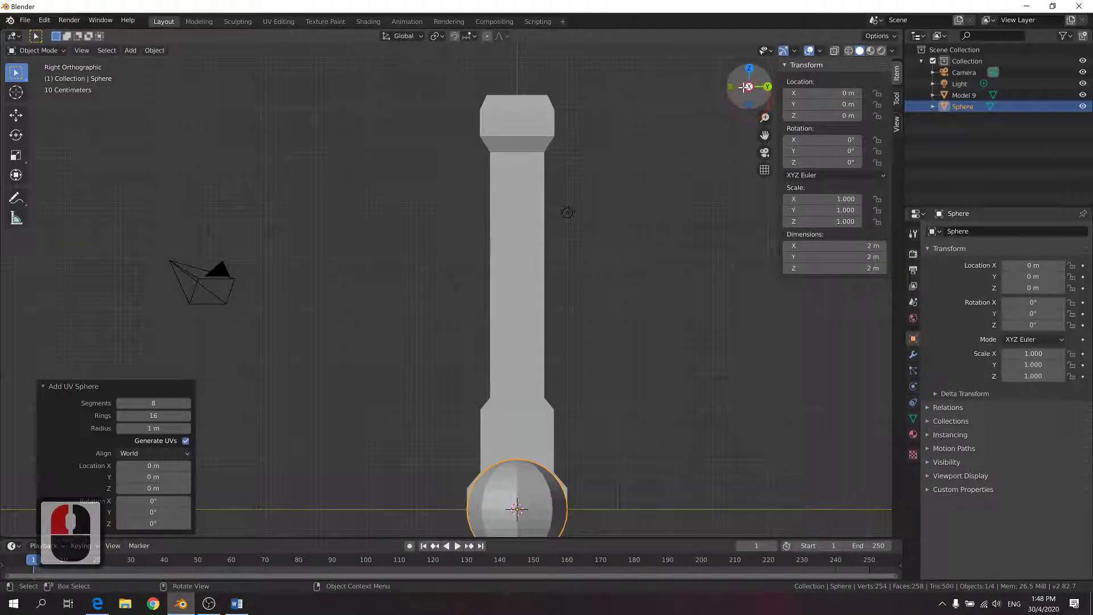
click(768, 86)
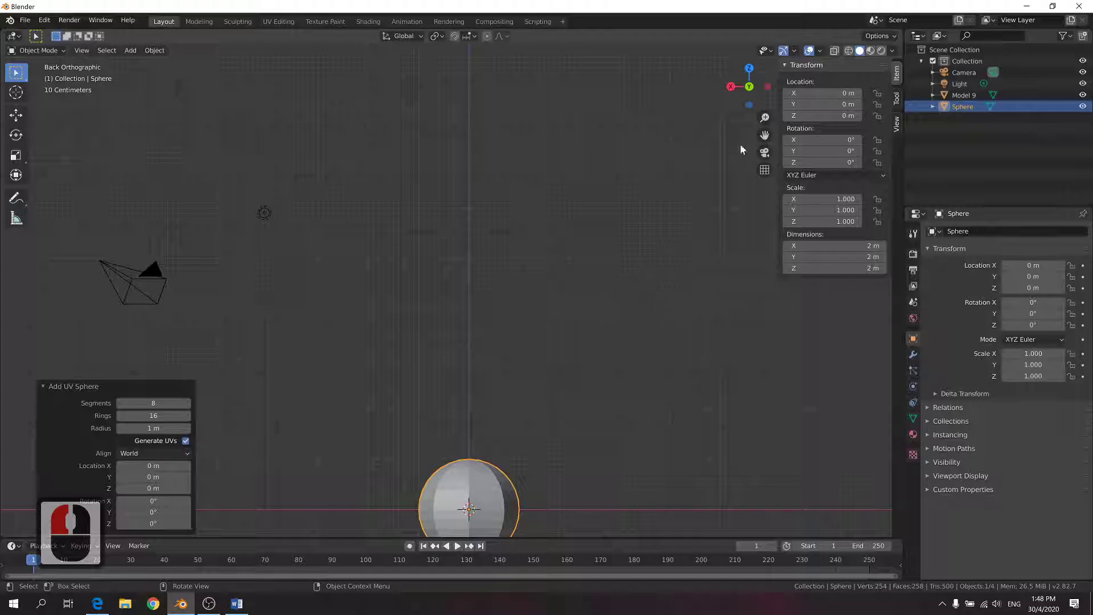
click(849, 50)
drag(369, 433, 565, 507)
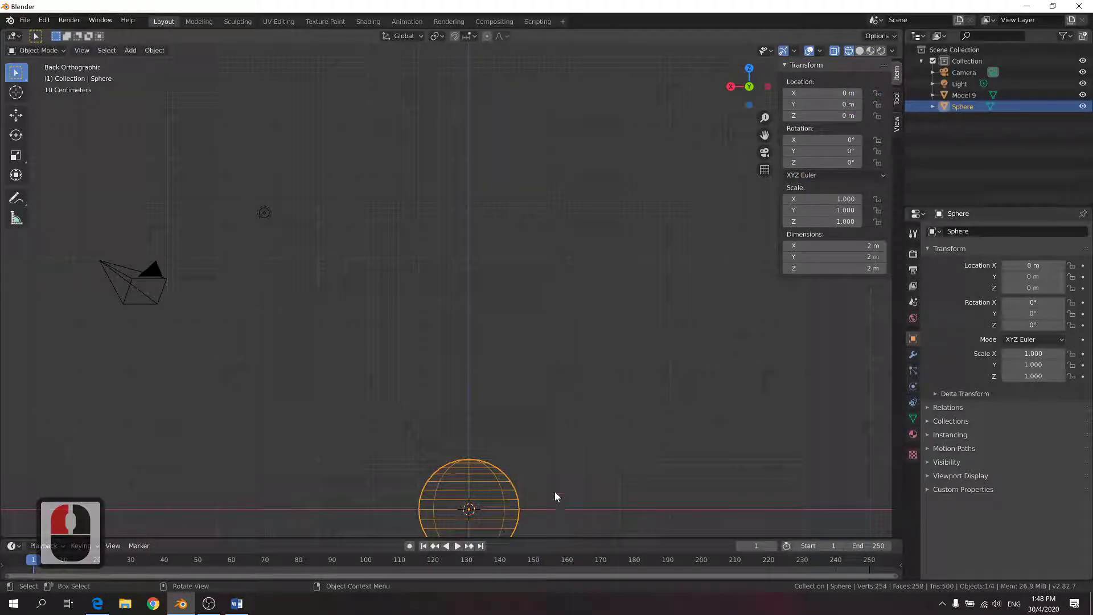
key(Tab)
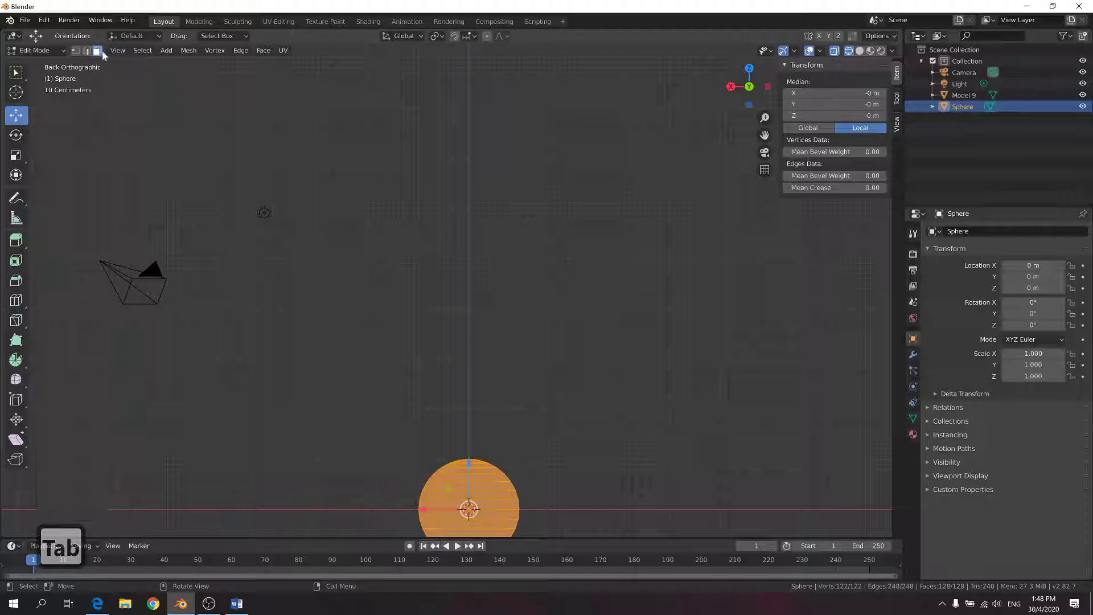
drag(357, 348, 574, 504)
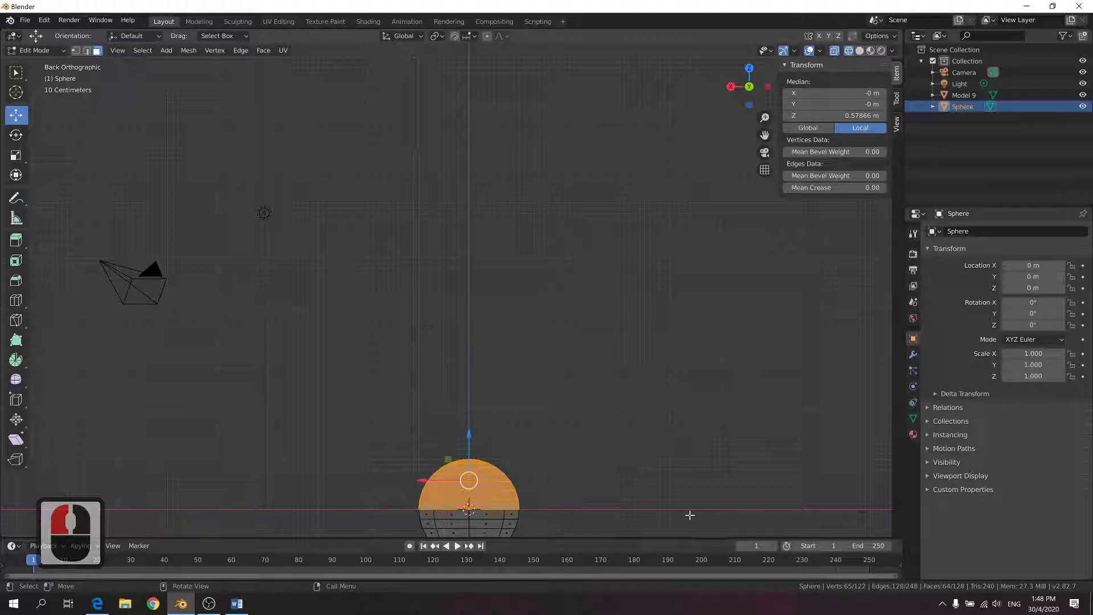
key(Delete)
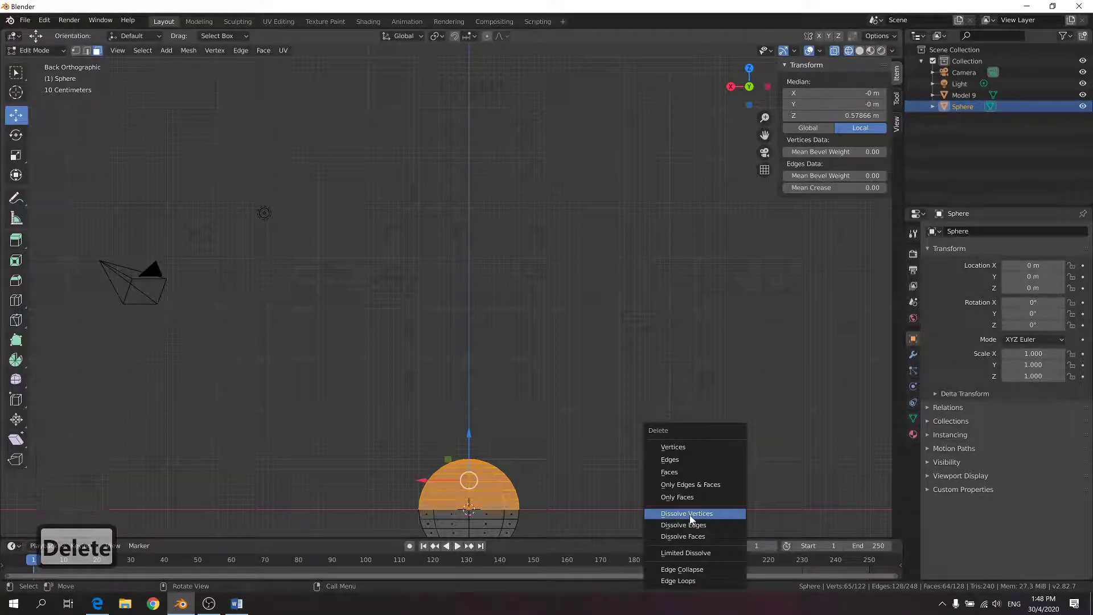
click(695, 472)
middle_drag(581, 371, 627, 368)
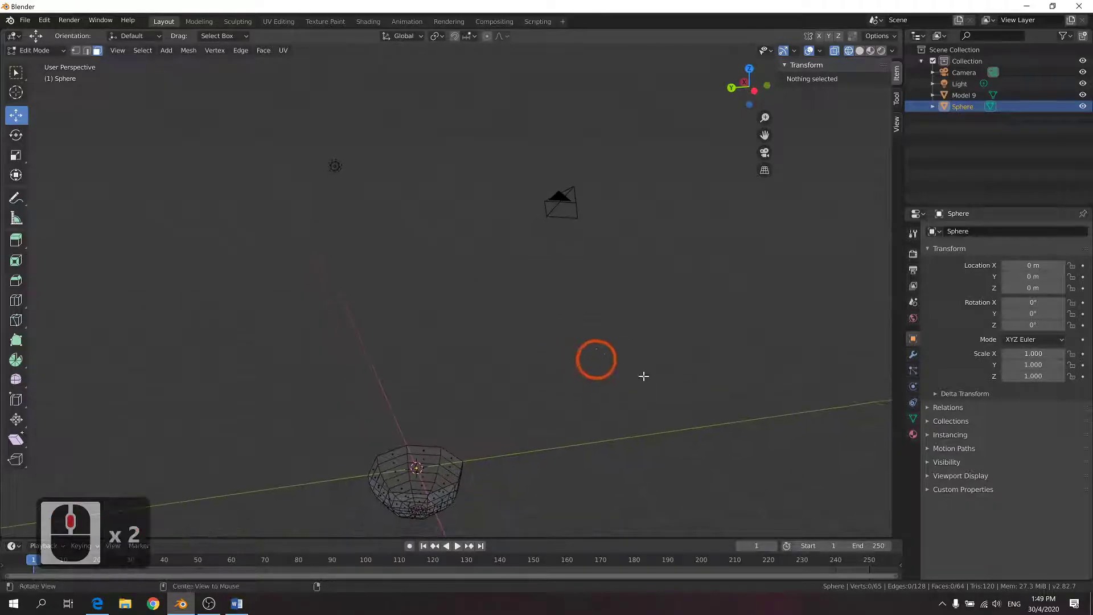
Check the model 8 reference in Word, return to Blender and add a cone with 8 vertices to the sphere's mesh
key(alt+Tab)
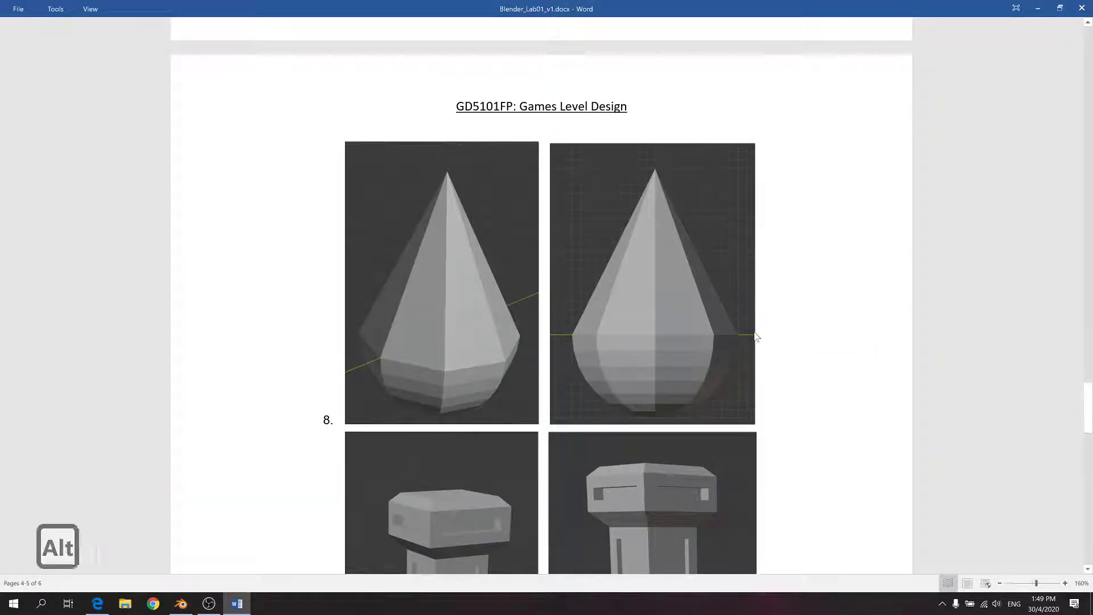
key(alt+Tab)
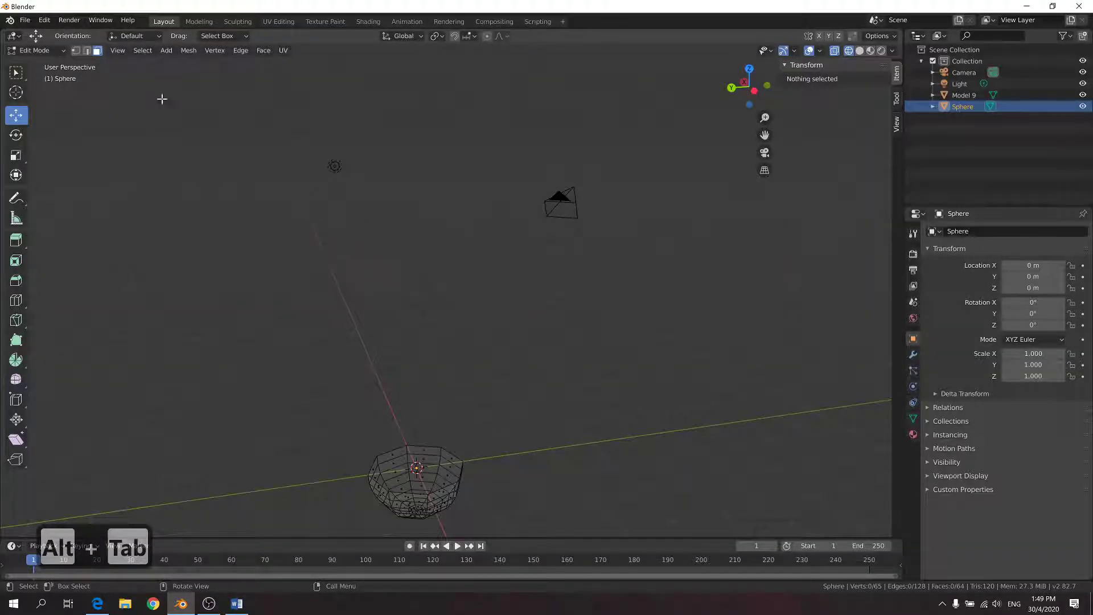
click(167, 50)
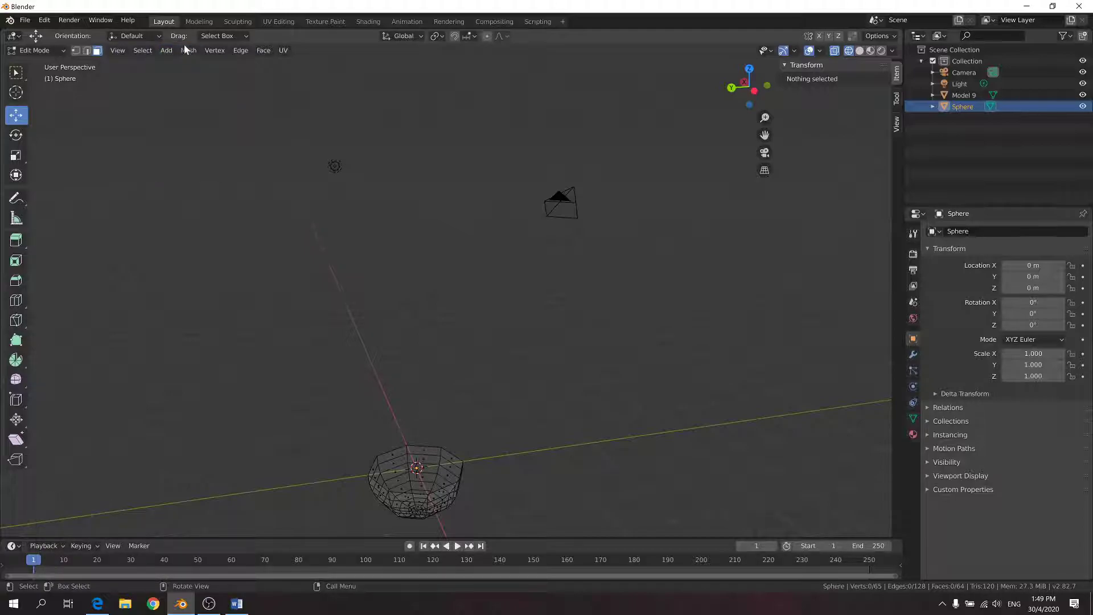
click(168, 54)
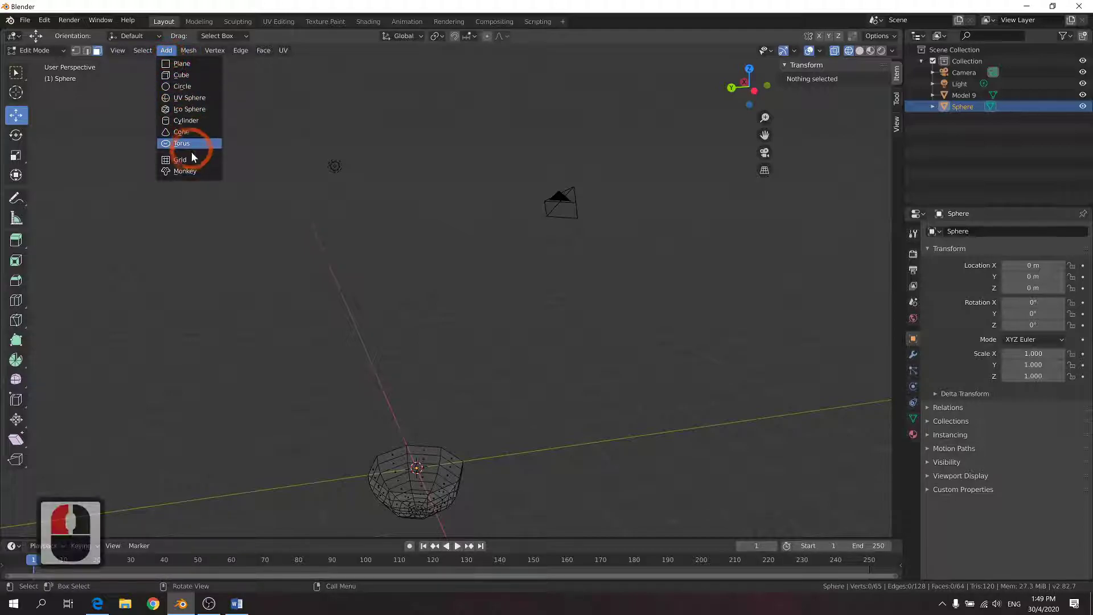
click(202, 134)
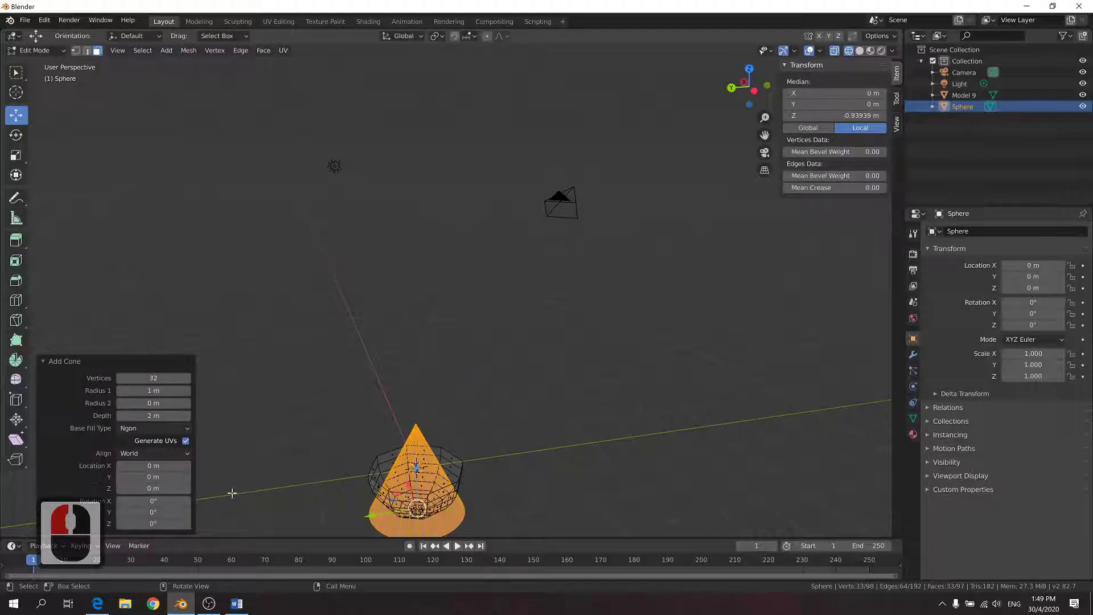
click(164, 377)
text(8)
key(Return)
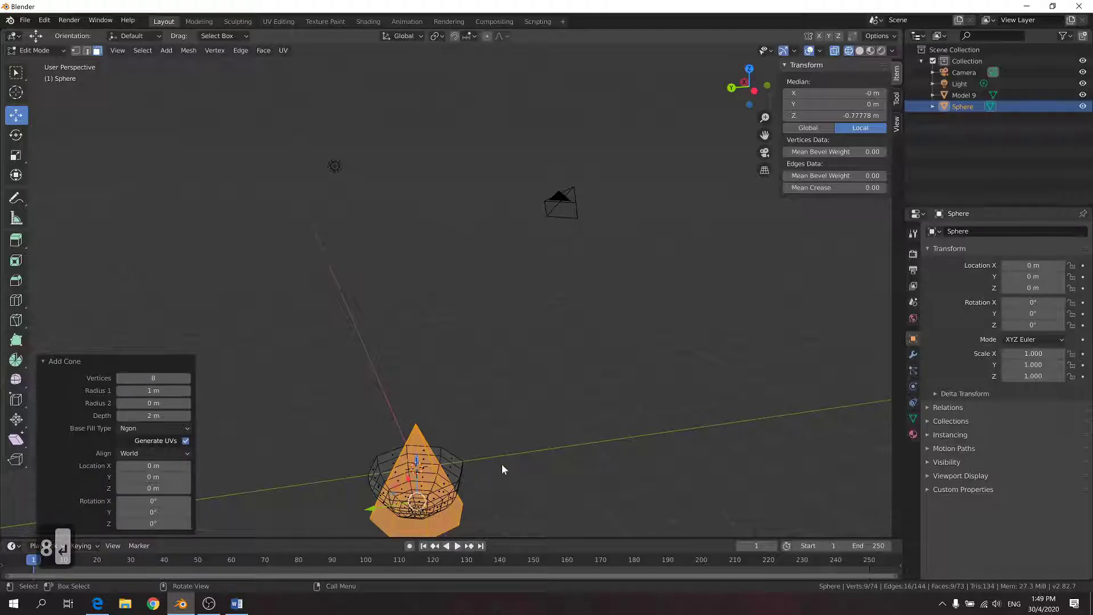
Move the cone up along Z by about 0.994 m onto the half sphere's open rim, and deselect it
key(g)
key(z)
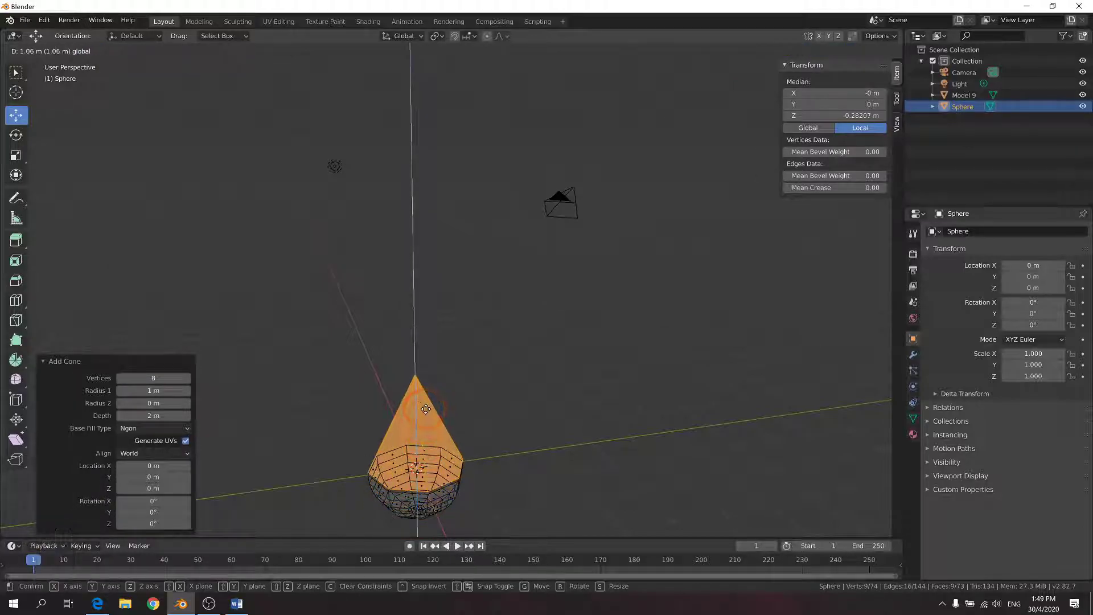
click(427, 412)
scroll(450, 424, up, 5)
shift+middle_drag(493, 442, 550, 152)
middle_drag(563, 377, 572, 388)
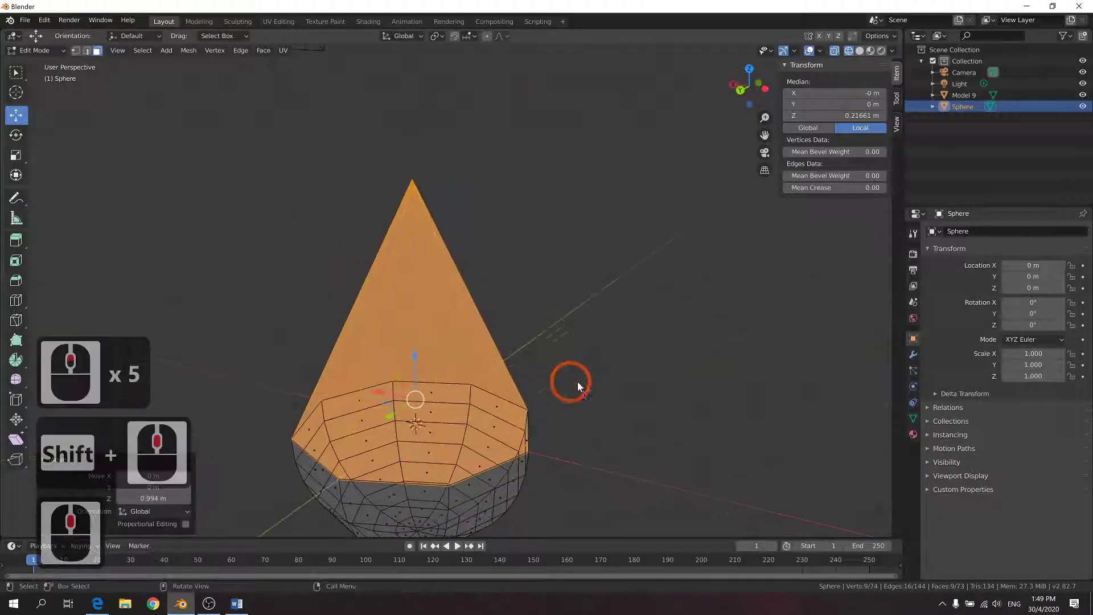
click(629, 433)
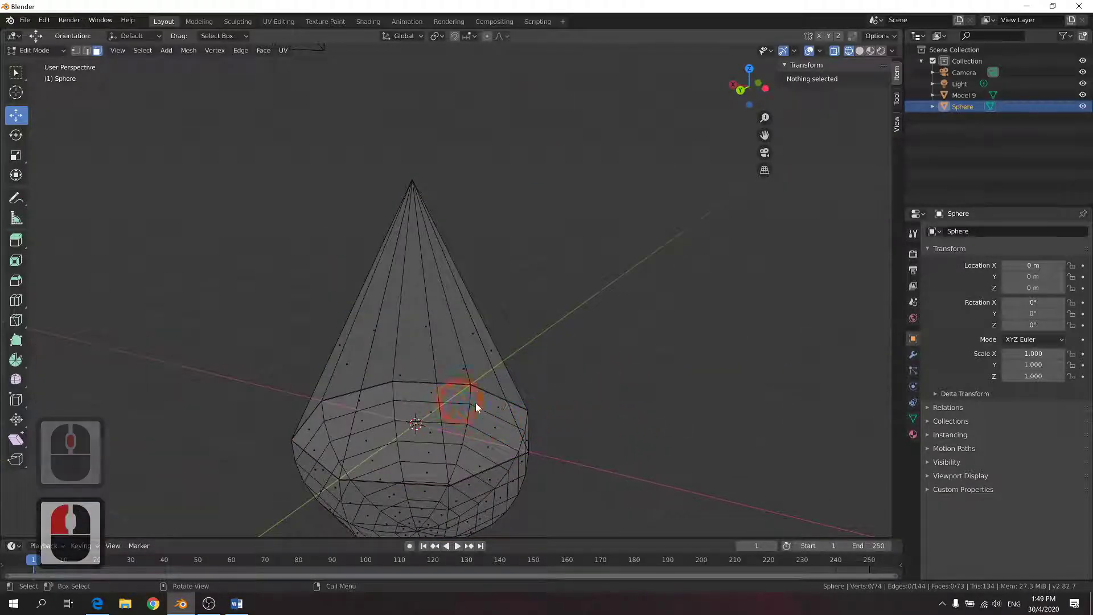
Restore the cone's selection and raise it along Z, clear of the half sphere, to a median height of about 1.03 m
key(ctrl+z)
drag(409, 370, 428, 263)
mouse_move(466, 323)
middle_down()
mouse_move(450, 385)
mouse_move(469, 306)
middle_up()
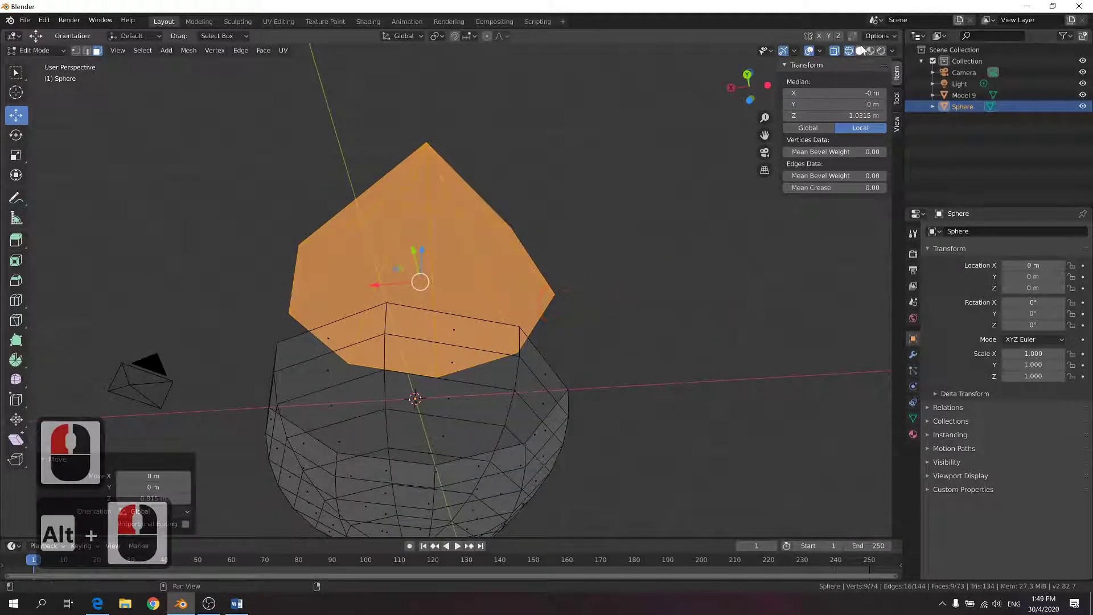
Switch to solid shading and delete the cone's octagonal base face
click(861, 51)
click(711, 273)
alt+drag(589, 267, 597, 256)
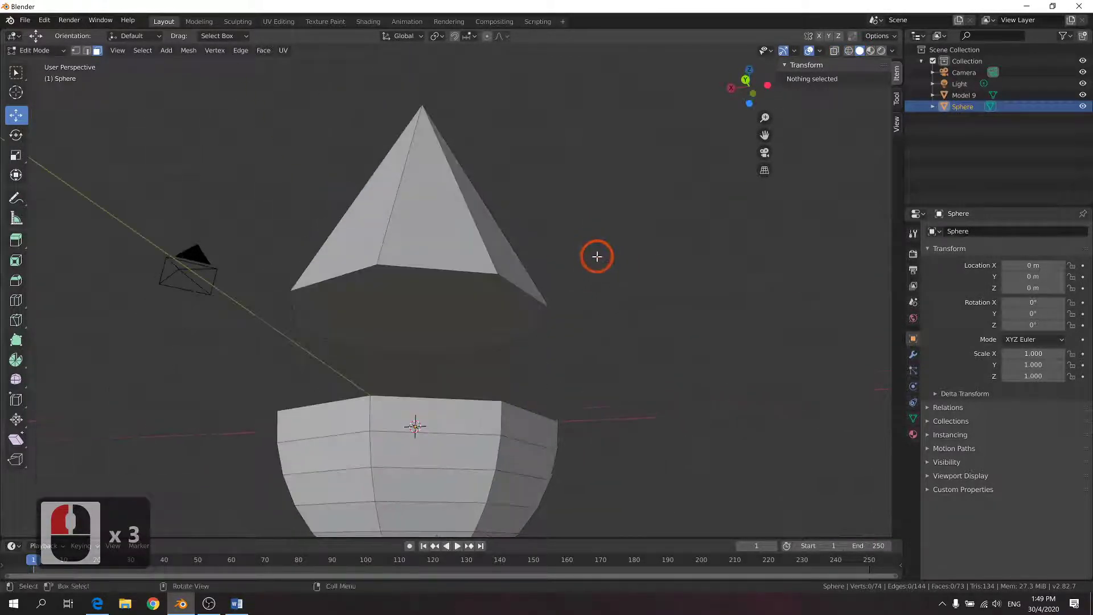
click(439, 306)
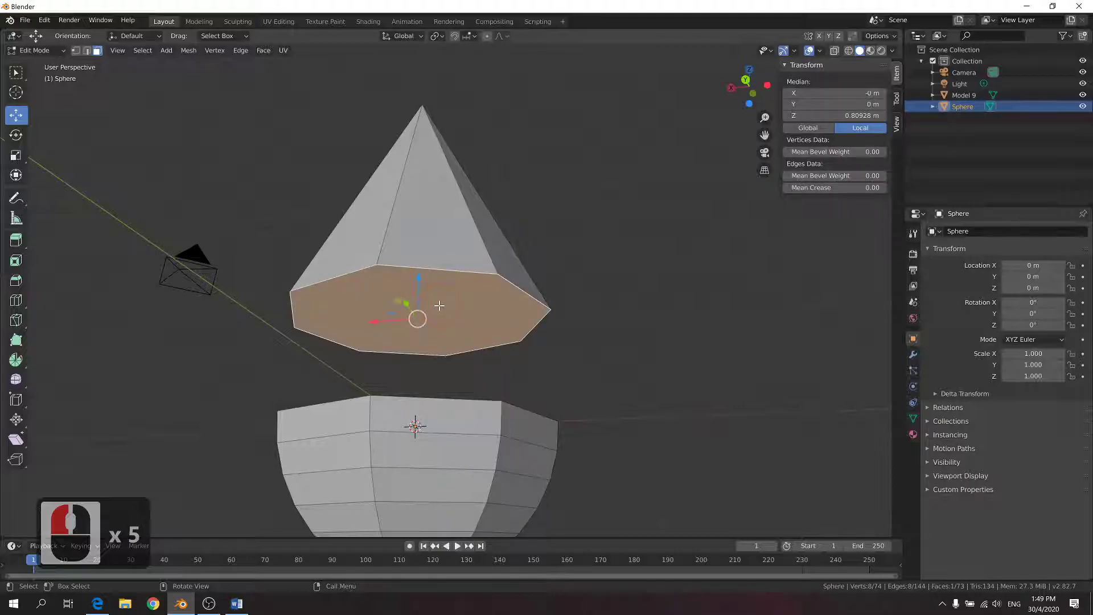
key(Delete)
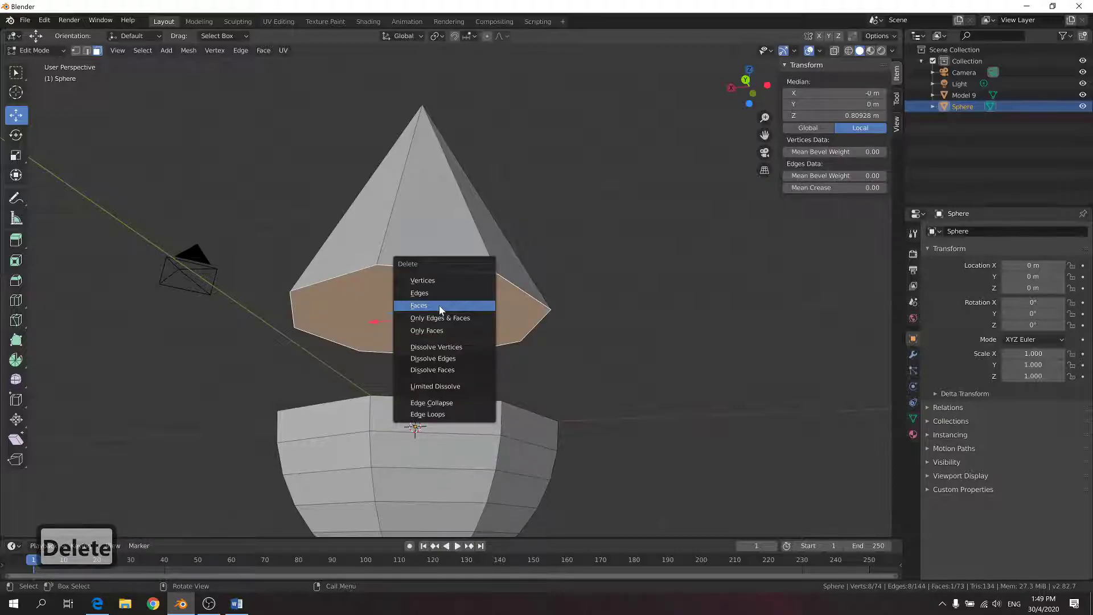
key(Return)
Select the whole cone in a wireframe back view, lower it along Z by about 0.803 m onto the half sphere's rim, and deselect it
middle_drag(790, 108, 706, 178)
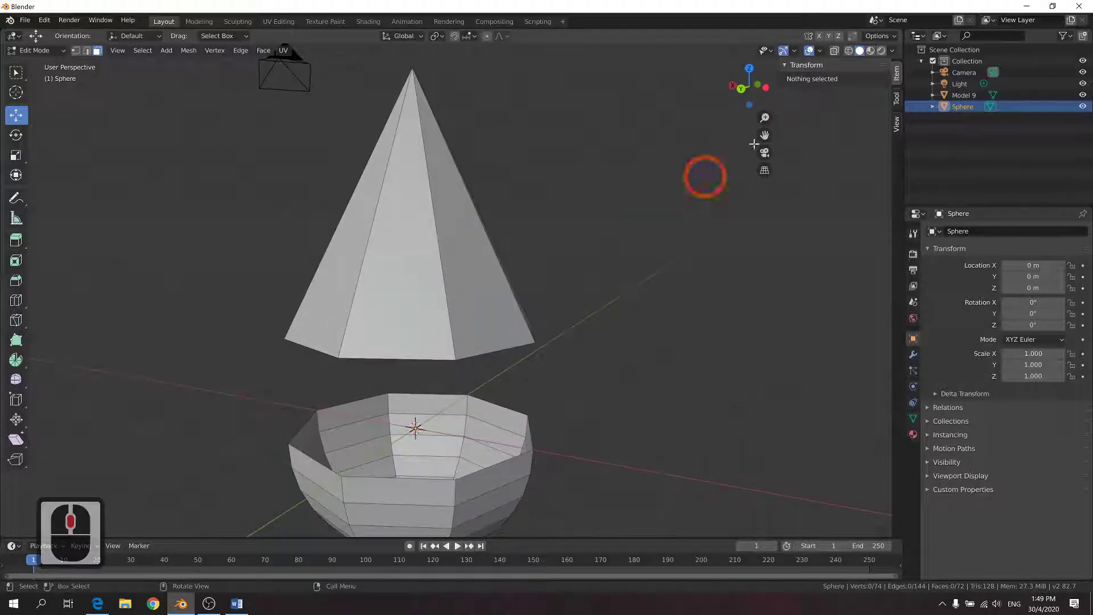
click(834, 51)
click(635, 192)
click(740, 90)
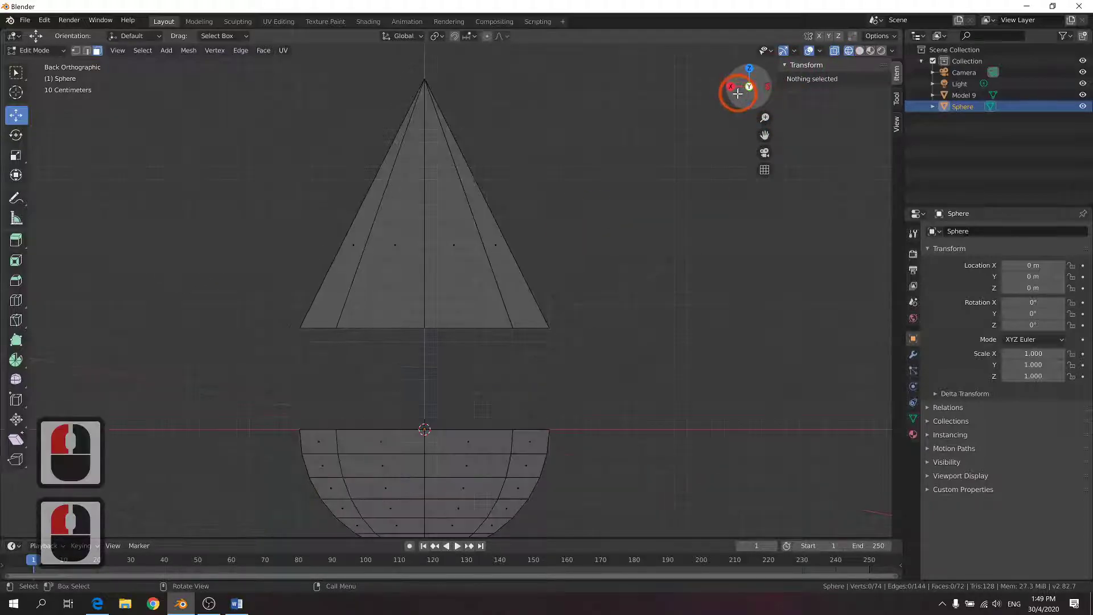
scroll(544, 179, down, 3)
drag(303, 138, 547, 333)
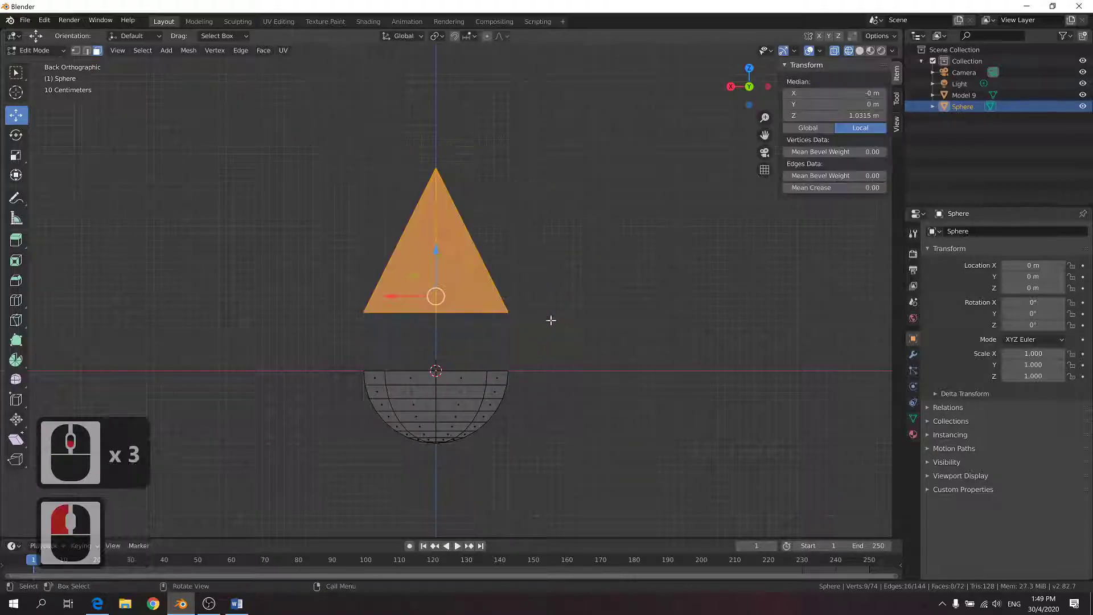
drag(438, 250, 429, 312)
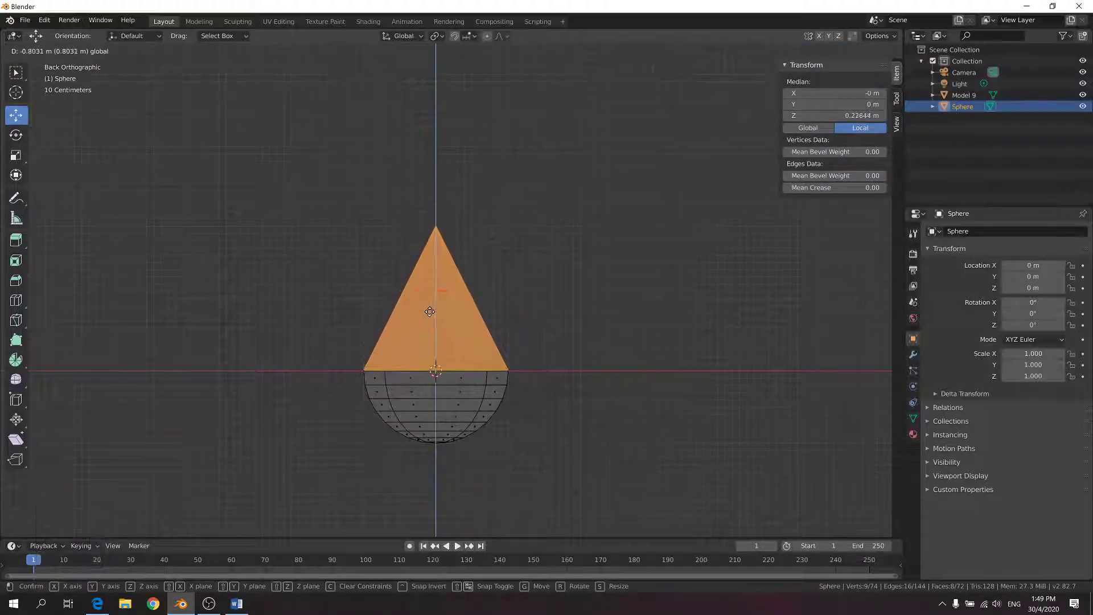
click(560, 314)
click(563, 359)
In vertex select mode, merge at center the overlapping cone and rim vertices at X -0.707 m, Y -0.707 m
middle_drag(564, 359, 408, 469)
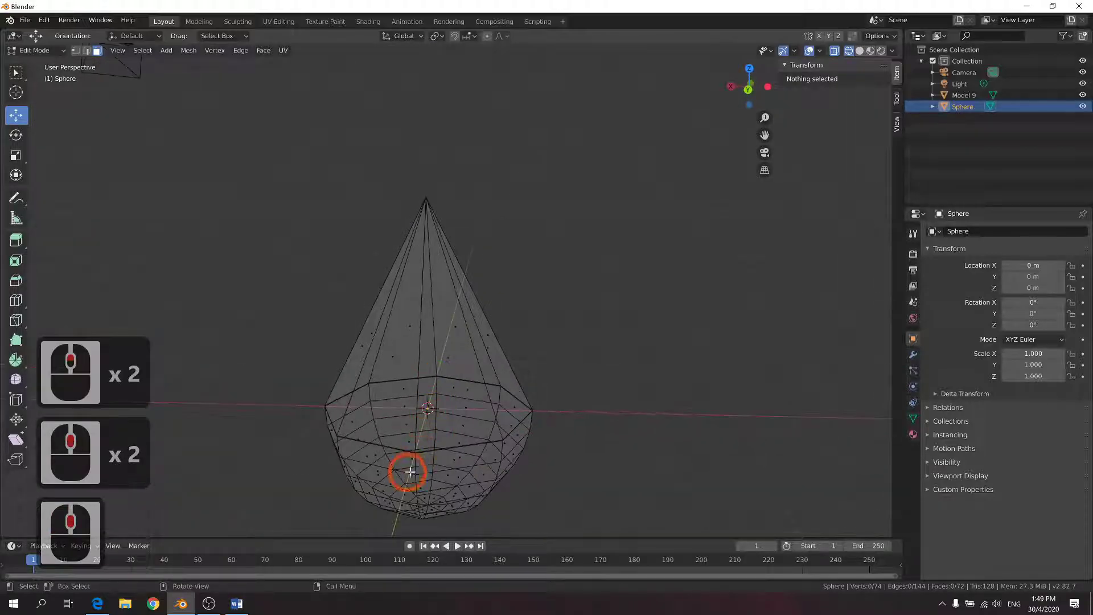
middle_drag(532, 418, 556, 410)
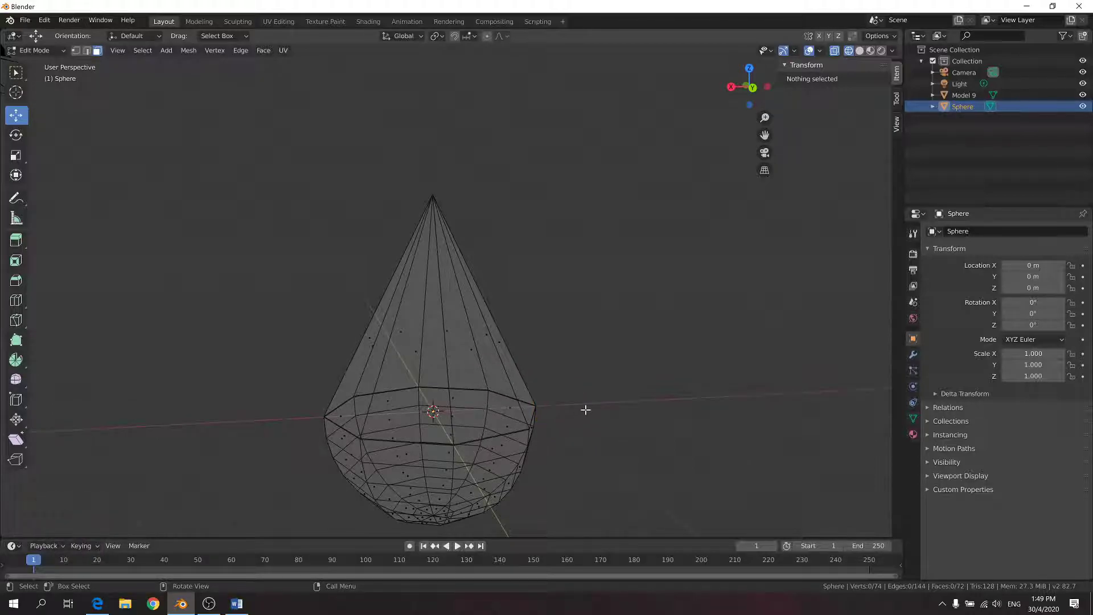
click(75, 51)
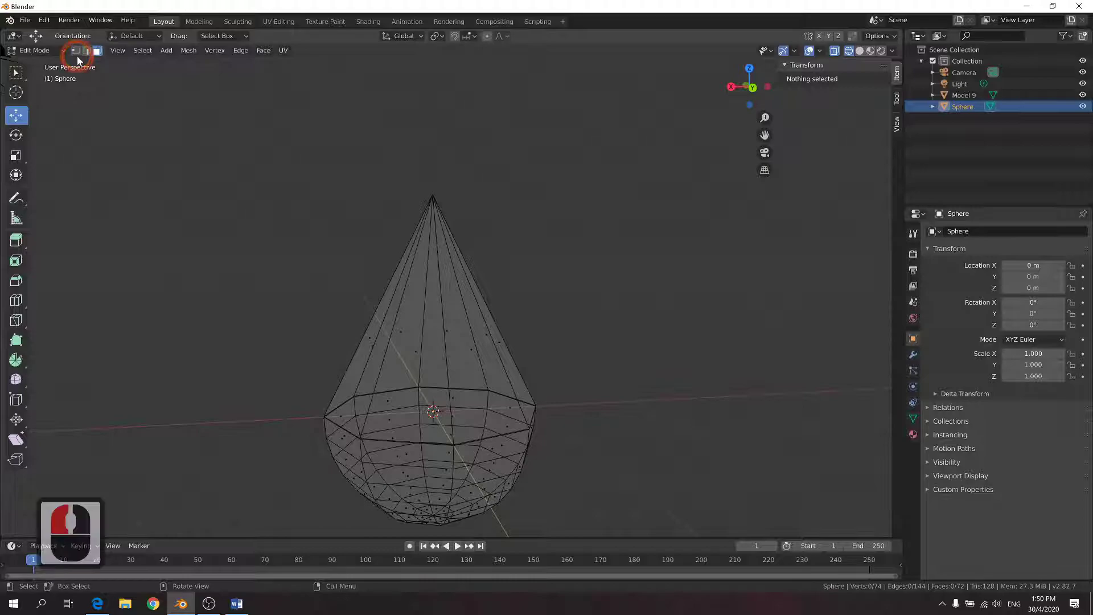
click(75, 50)
drag(488, 401, 488, 402)
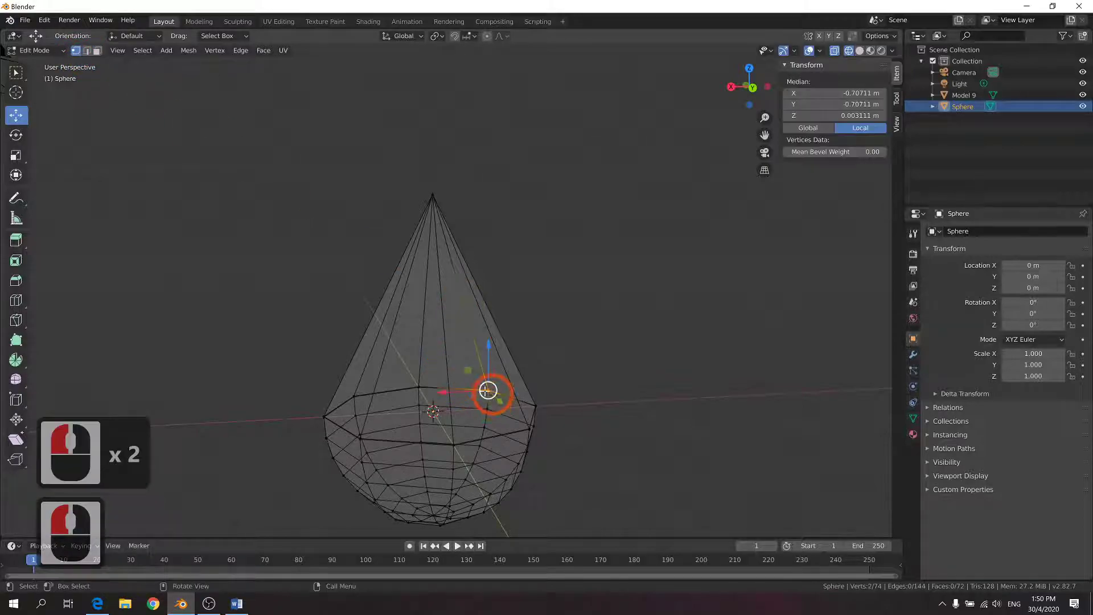
key(alt+m)
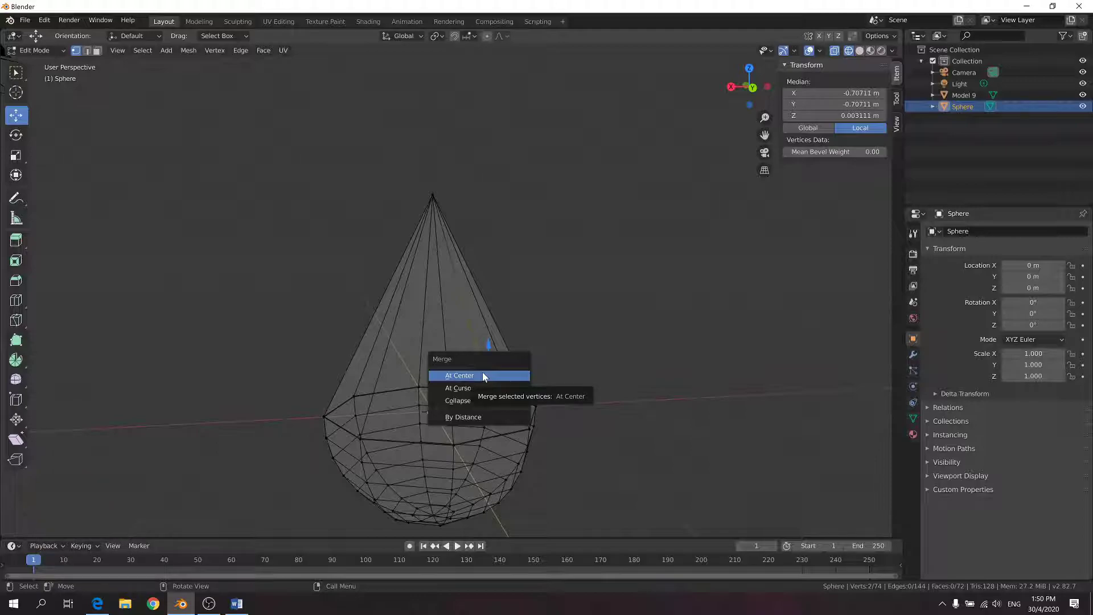
click(483, 376)
click(573, 386)
middle_drag(573, 386, 608, 395)
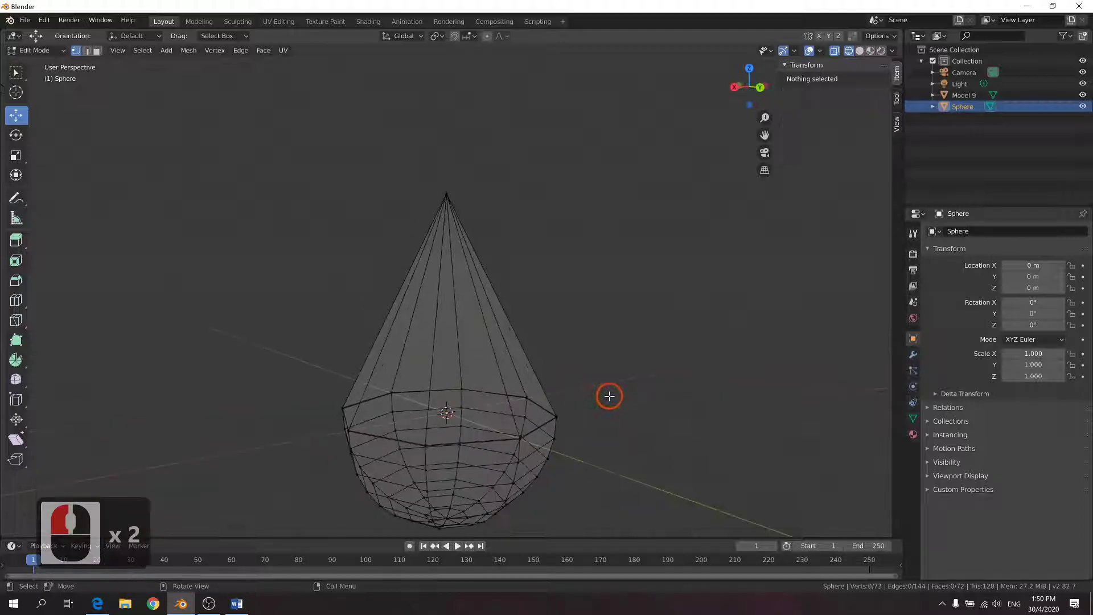
Merge at center the overlapping cone and rim vertices at X 1 m, Y 0 m
click(529, 395)
middle_drag(528, 394, 506, 397)
mouse_move(446, 419)
middle_down()
mouse_move(447, 405)
mouse_move(453, 417)
middle_up()
middle_drag(373, 406, 383, 412)
drag(288, 393, 324, 416)
key(alt+m)
click(362, 422)
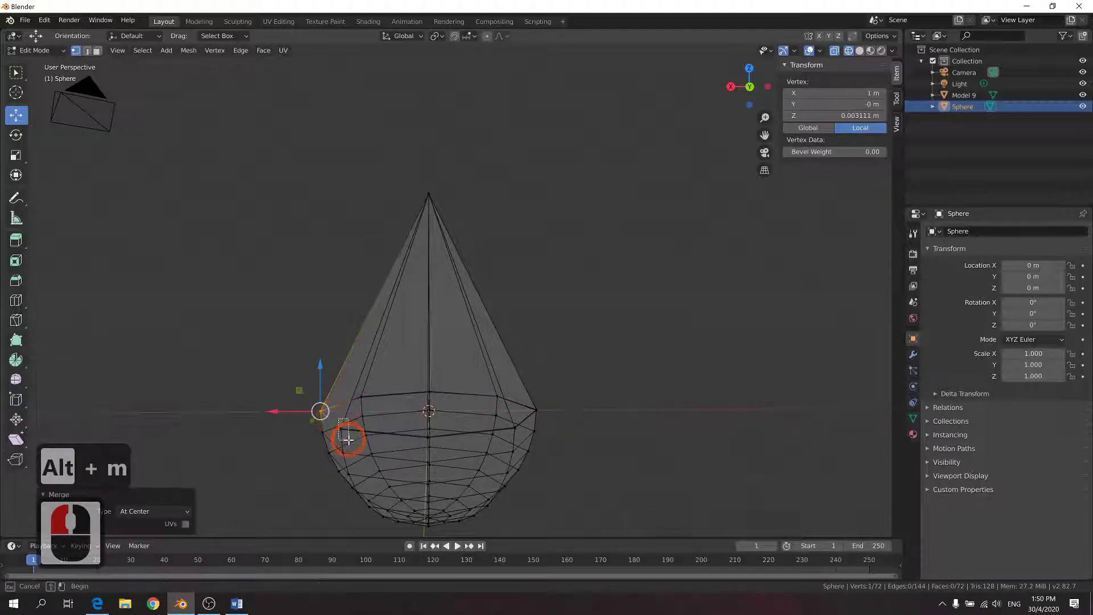
Merge at center the overlapping seam vertex pairs at X 0.707 m, Y 0.707 m and X 0.707 m, Y -0.707 m
click(352, 443)
key(alt+m)
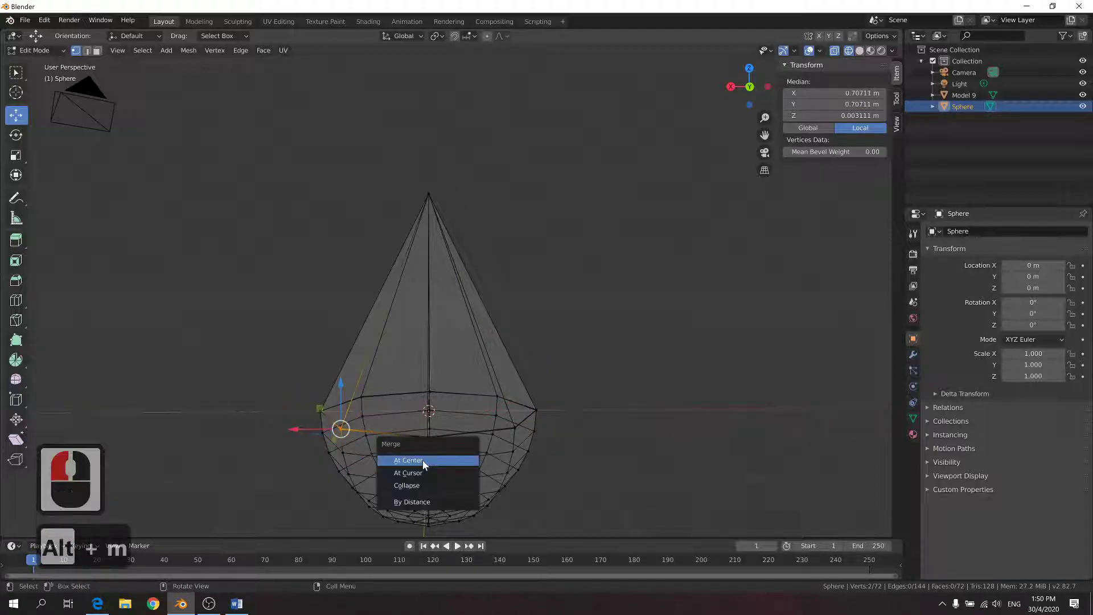
click(424, 462)
shift+click(370, 398)
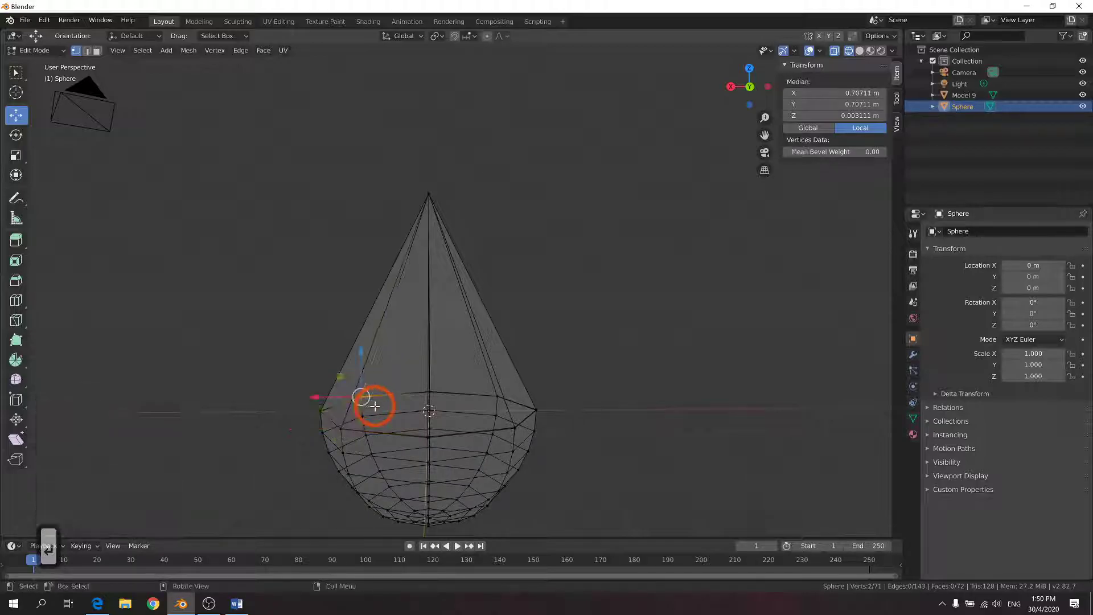
key(alt+m)
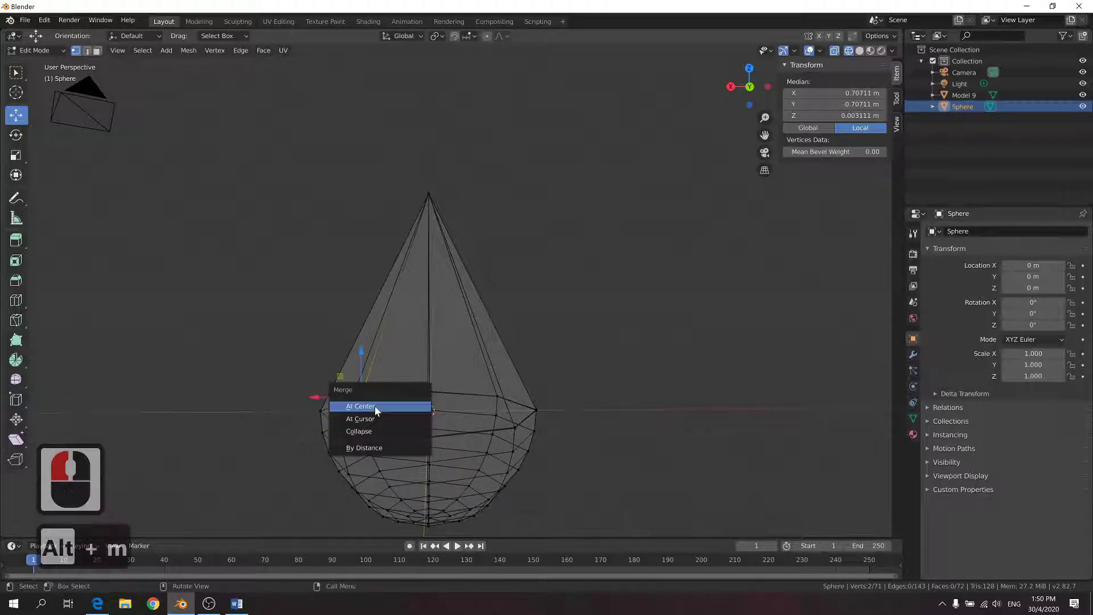
click(407, 406)
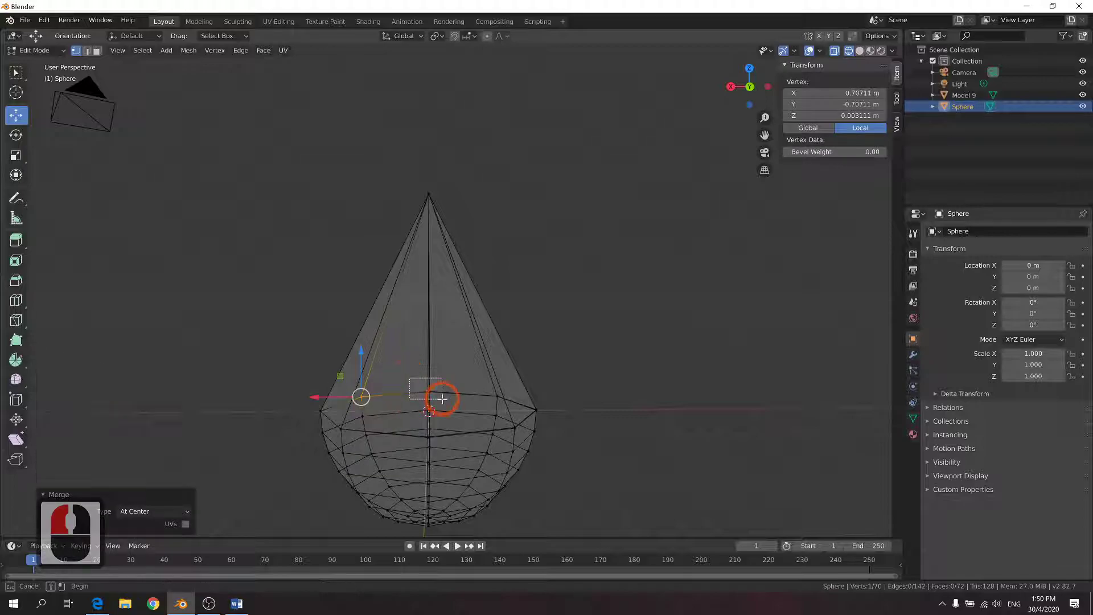
Merge at center the overlapping seam vertex pairs at X 0 m, Y -1 m and X 0 m, Y 1 m
shift+click(463, 396)
middle_drag(463, 396, 452, 383)
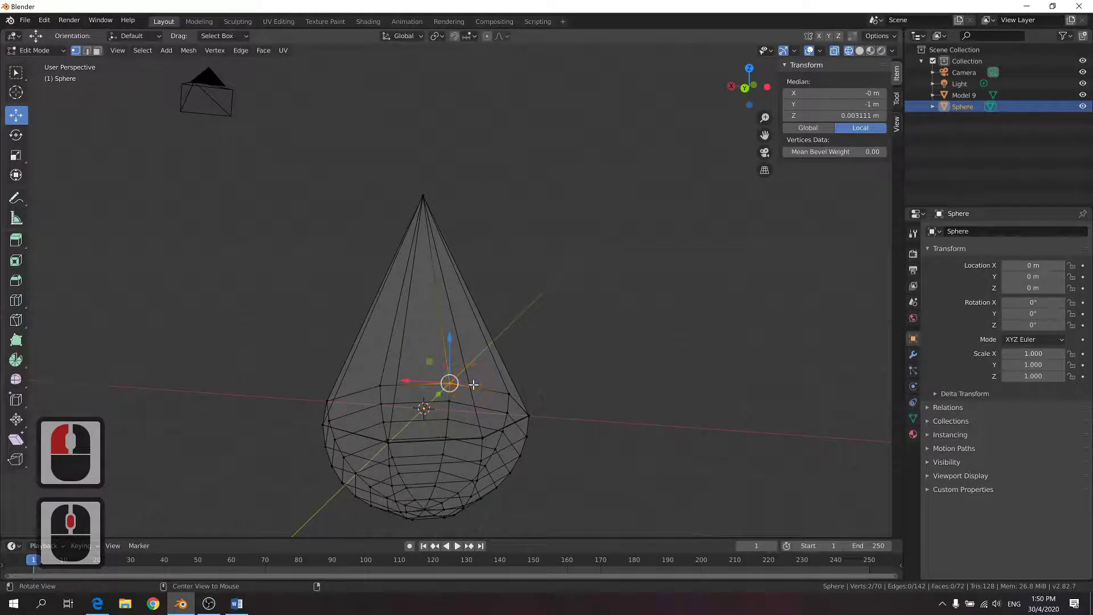
key(alt+m)
click(473, 384)
middle_drag(386, 420, 408, 415)
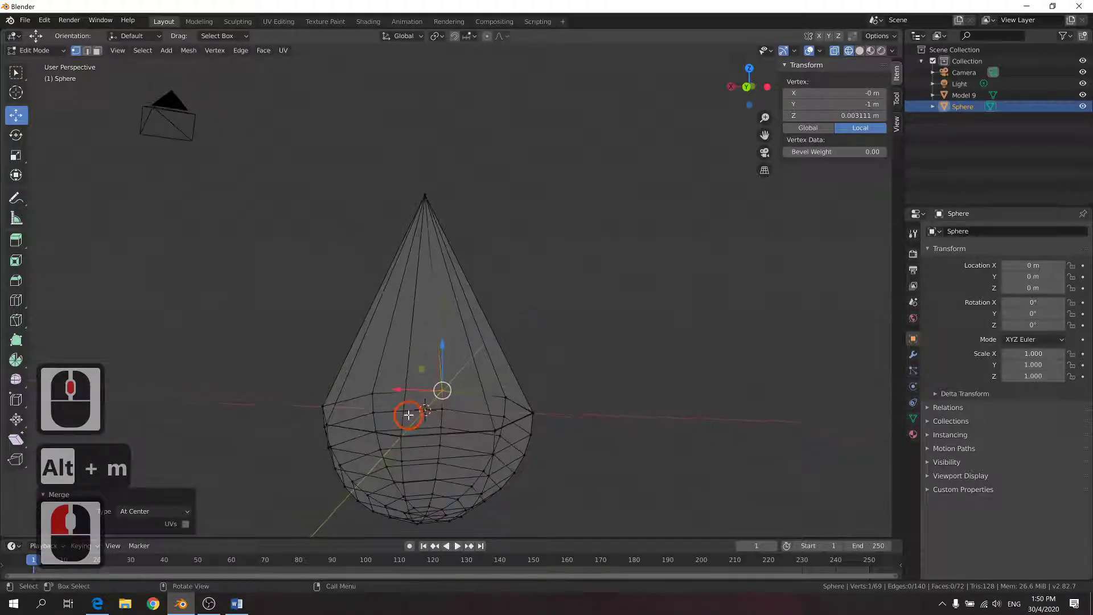
shift+click(410, 439)
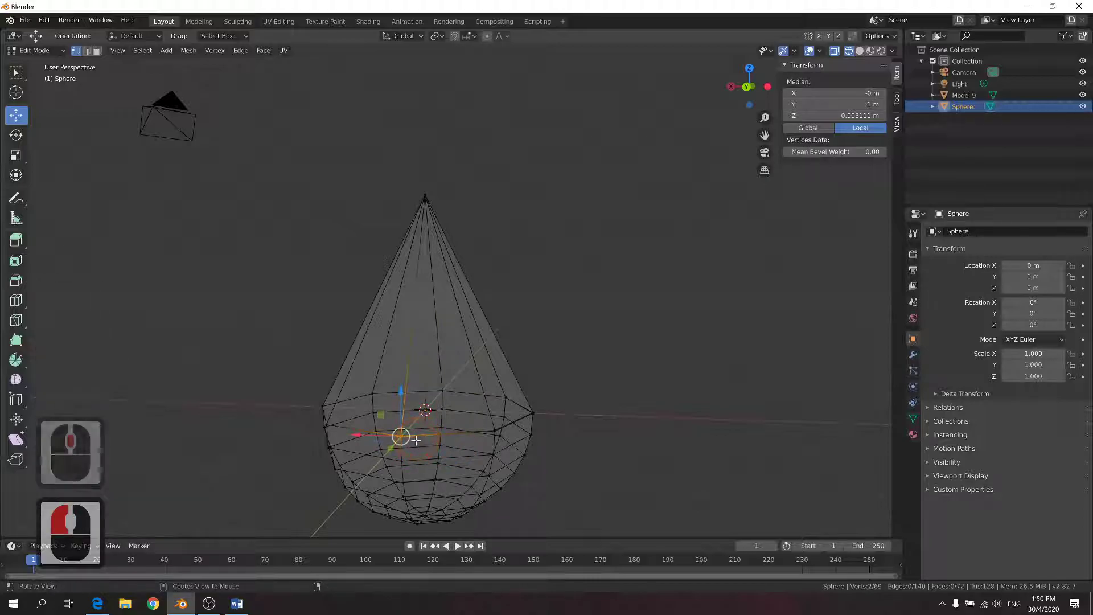
key(alt+m)
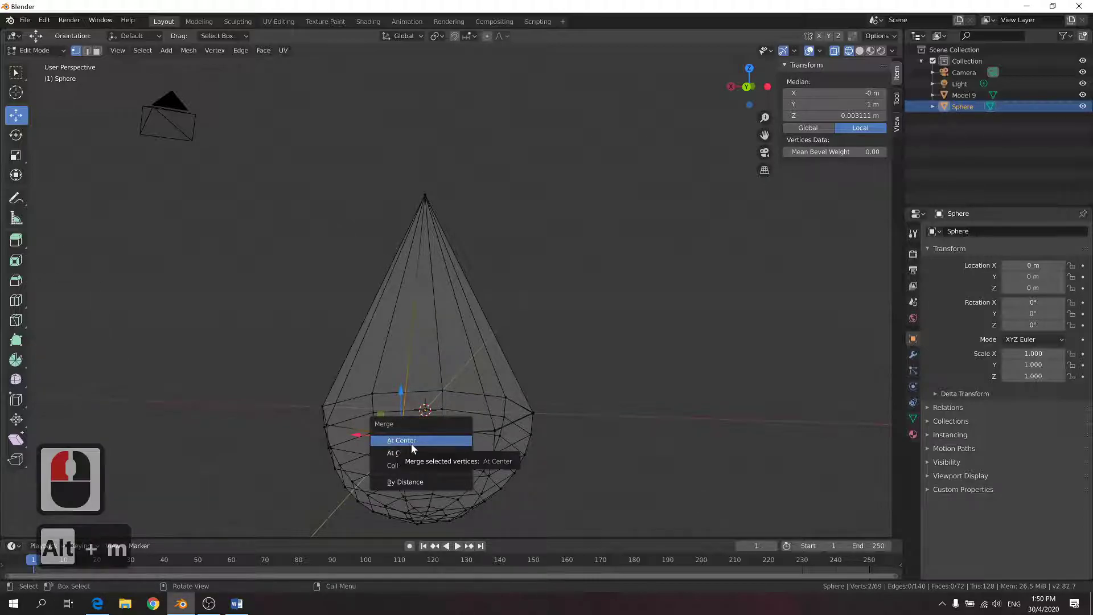
click(411, 443)
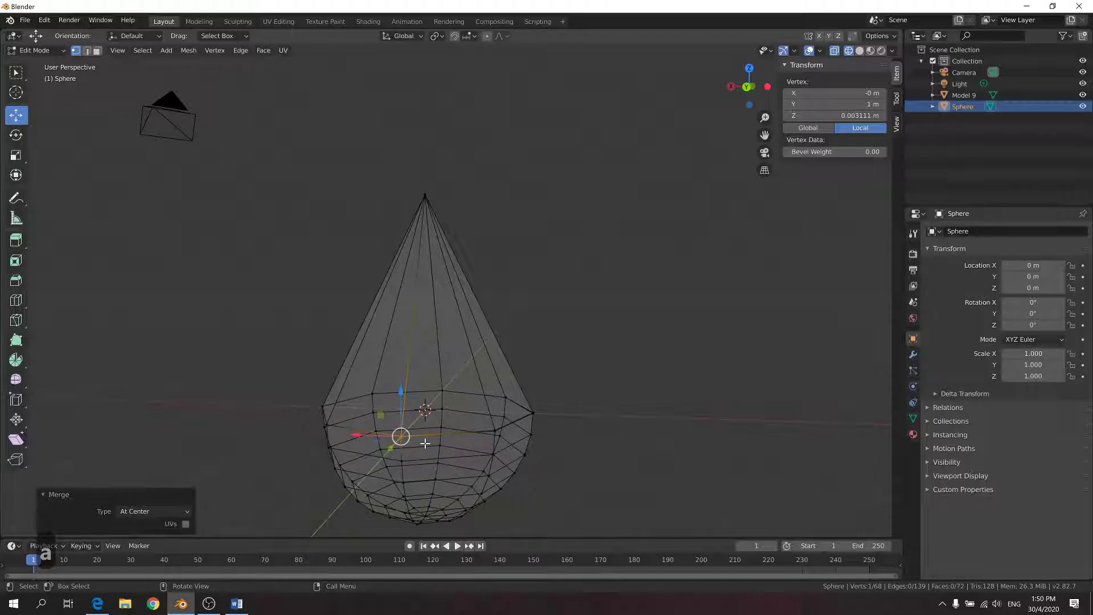
right_click(866, 569)
mouse_move(885, 580)
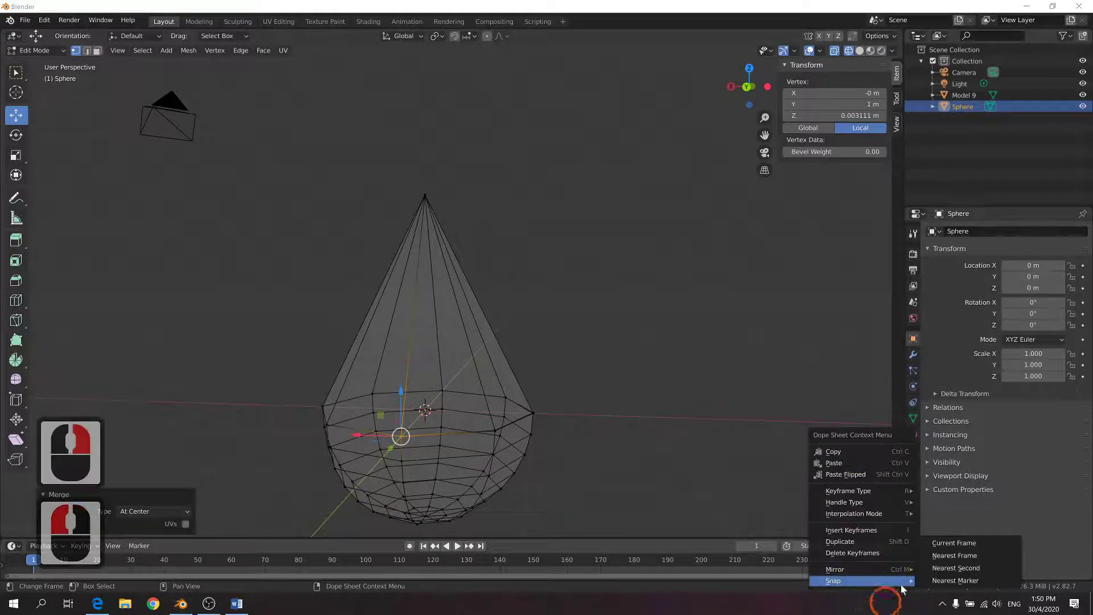
key(Escape)
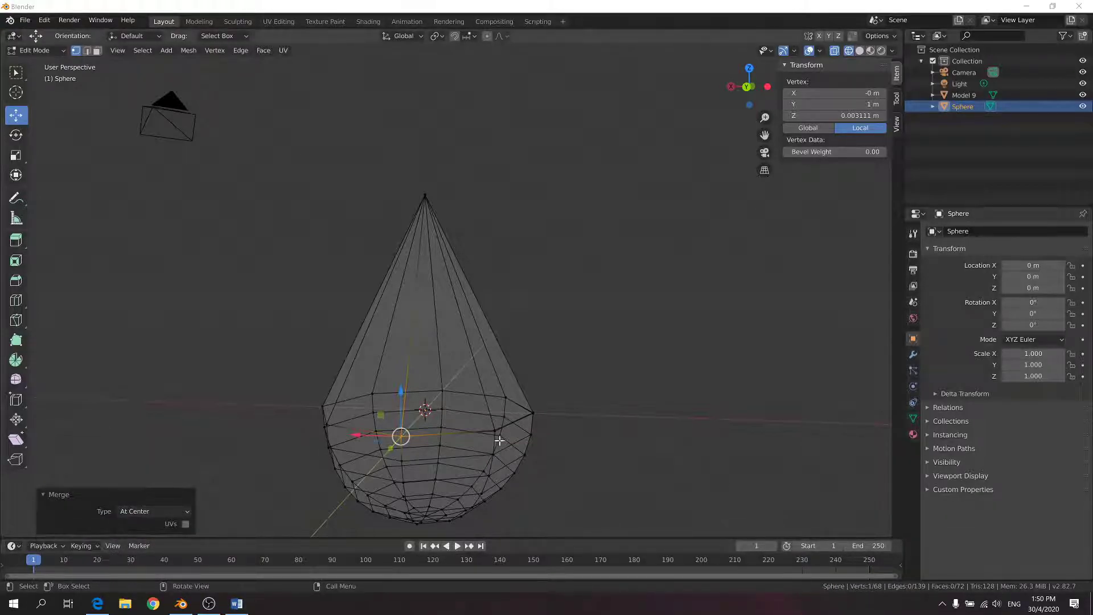
Merge at center the last two overlapping seam vertex pairs, at X -1 m, Y 0 m and X -0.707 m, Y 0.707 m
click(506, 397)
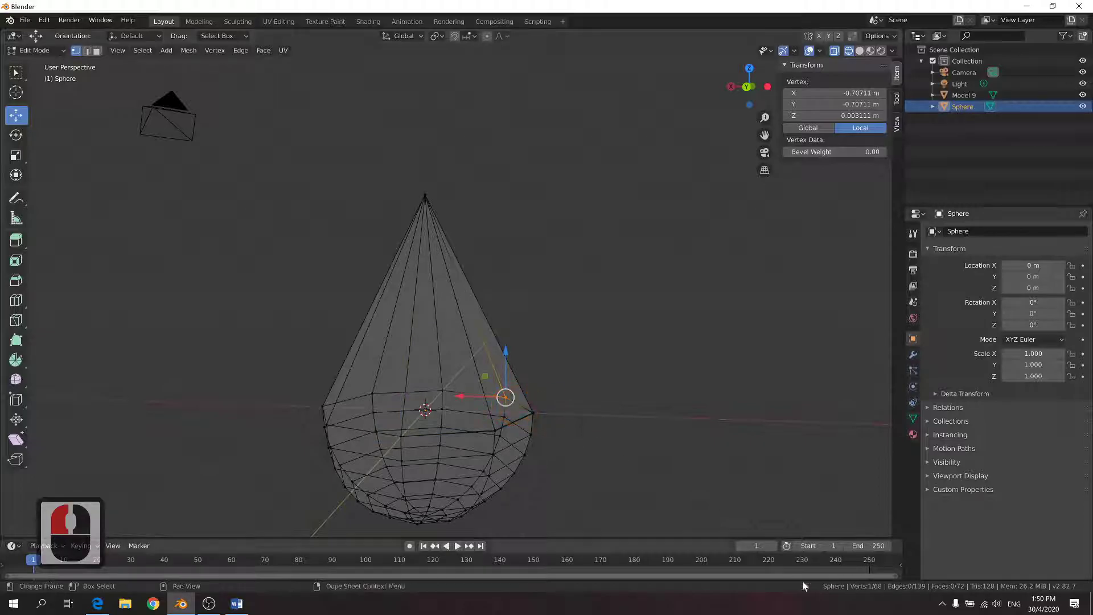
click(627, 381)
drag(498, 381, 525, 422)
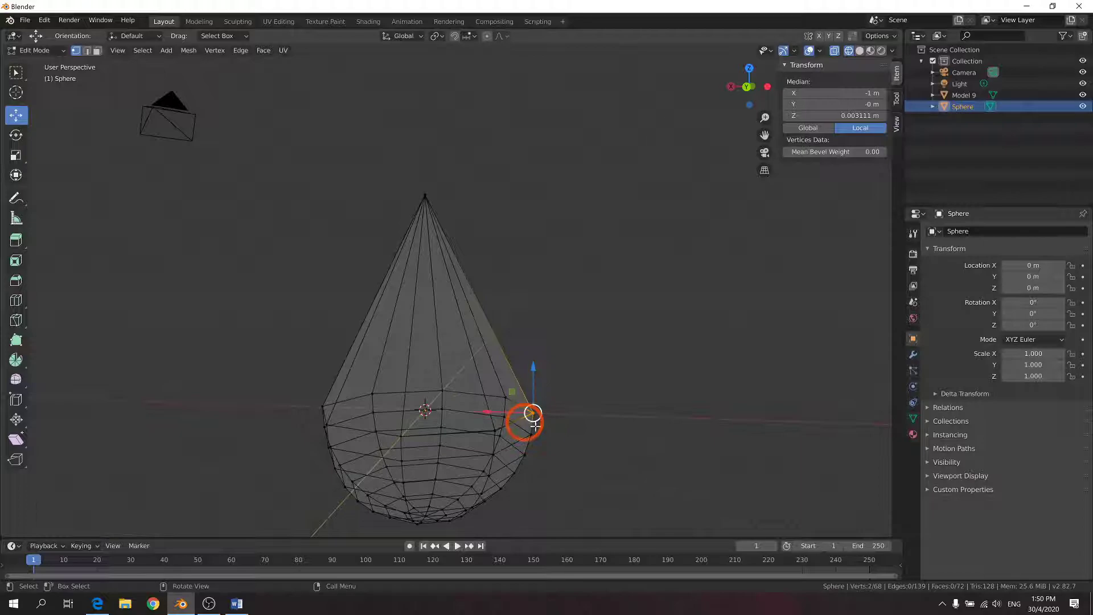
key(alt+m)
click(740, 535)
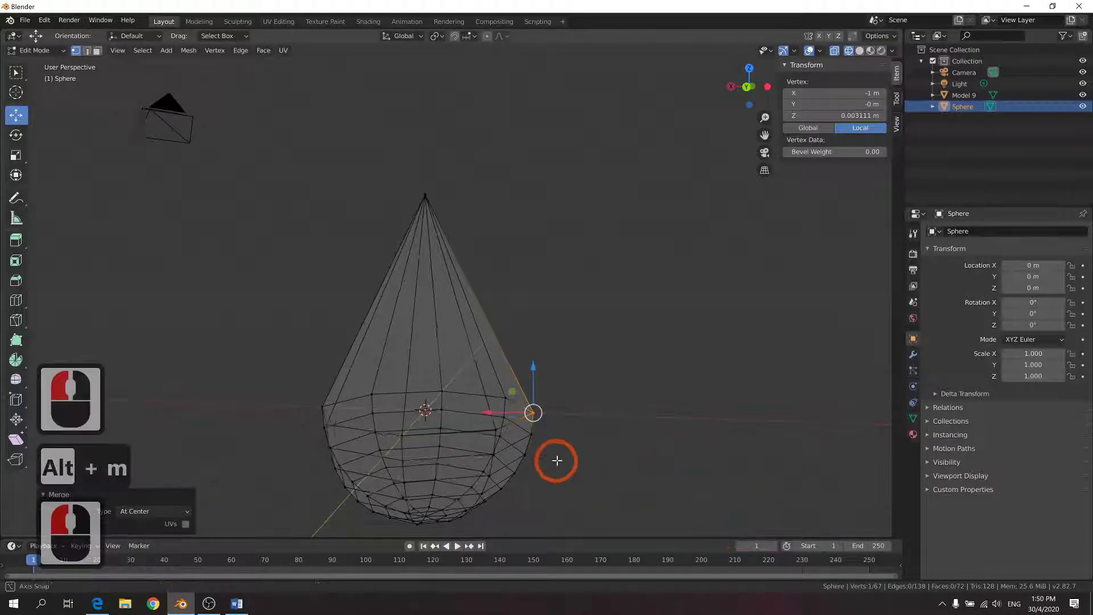
middle_drag(556, 459, 626, 459)
drag(592, 395, 551, 434)
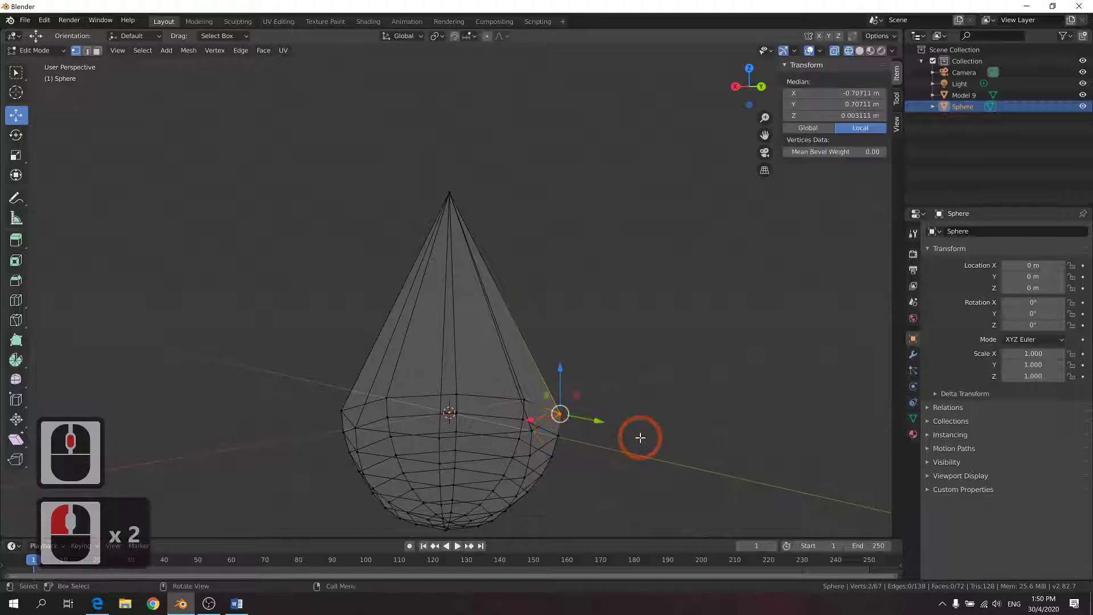
key(alt+m)
click(685, 445)
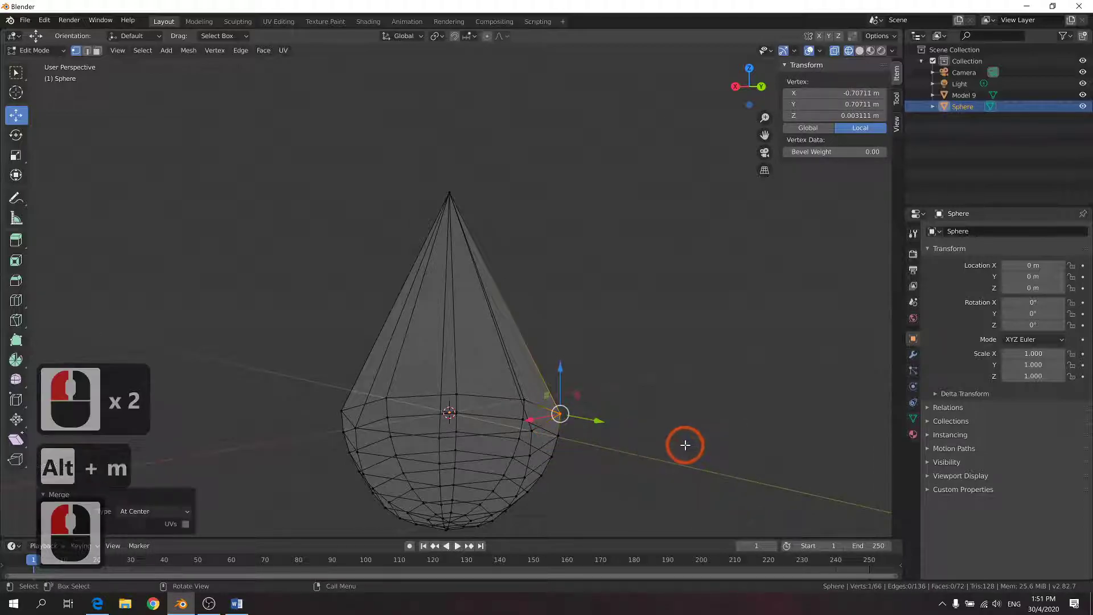
Check the merged seam by selecting its whole ring of vertices from the back view, and clear the selection
middle_drag(638, 434, 620, 428)
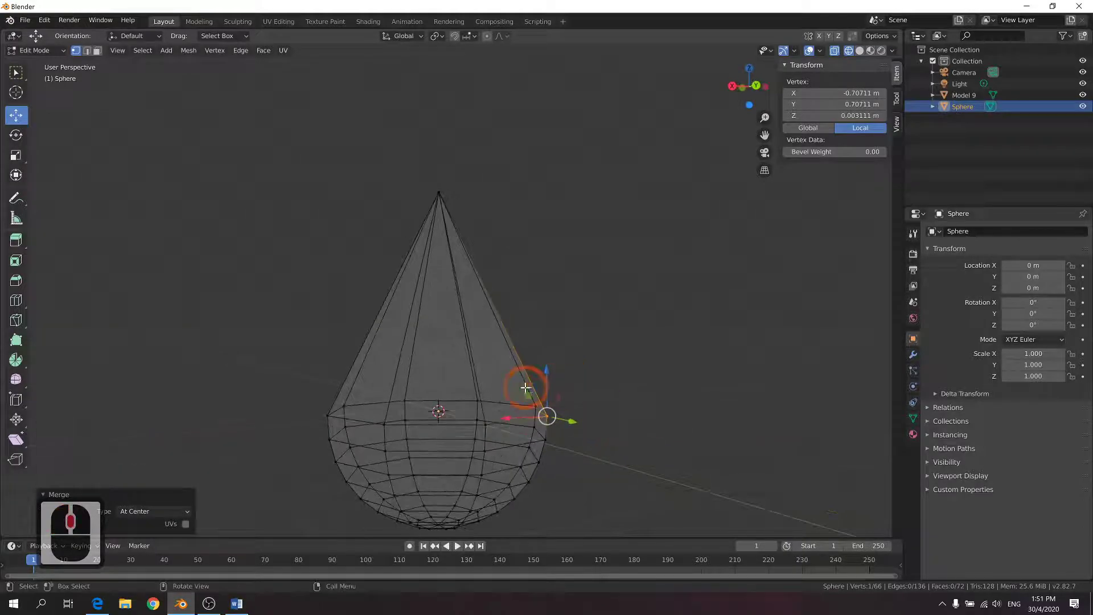
click(755, 86)
drag(251, 367, 572, 421)
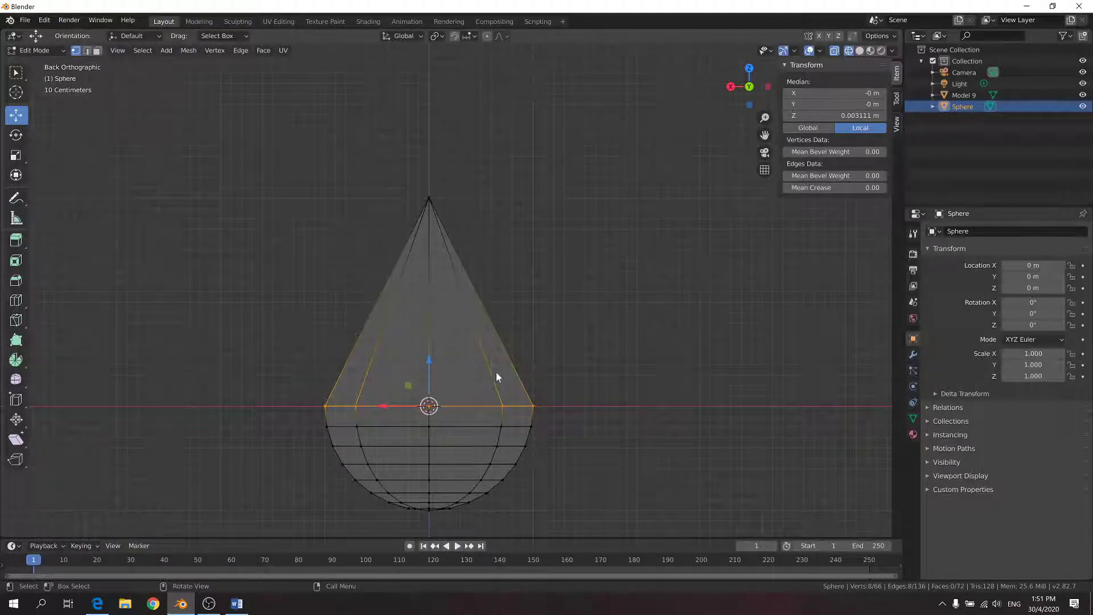
middle_drag(537, 394, 519, 408)
click(610, 385)
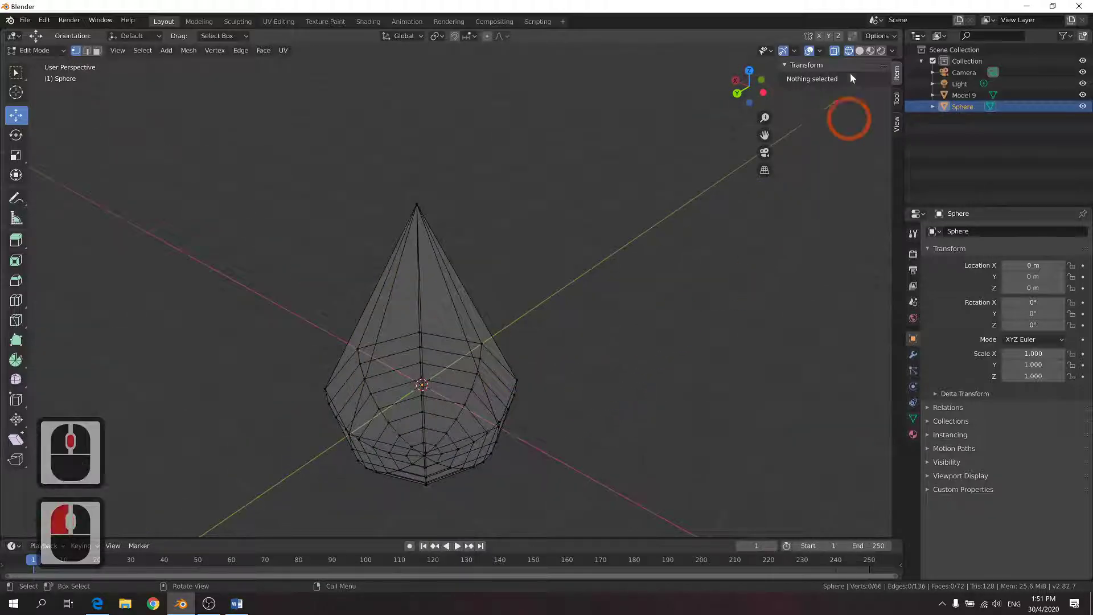
Display the teardrop in solid shading and face it in the back orthographic view
click(860, 51)
middle_drag(561, 307, 568, 290)
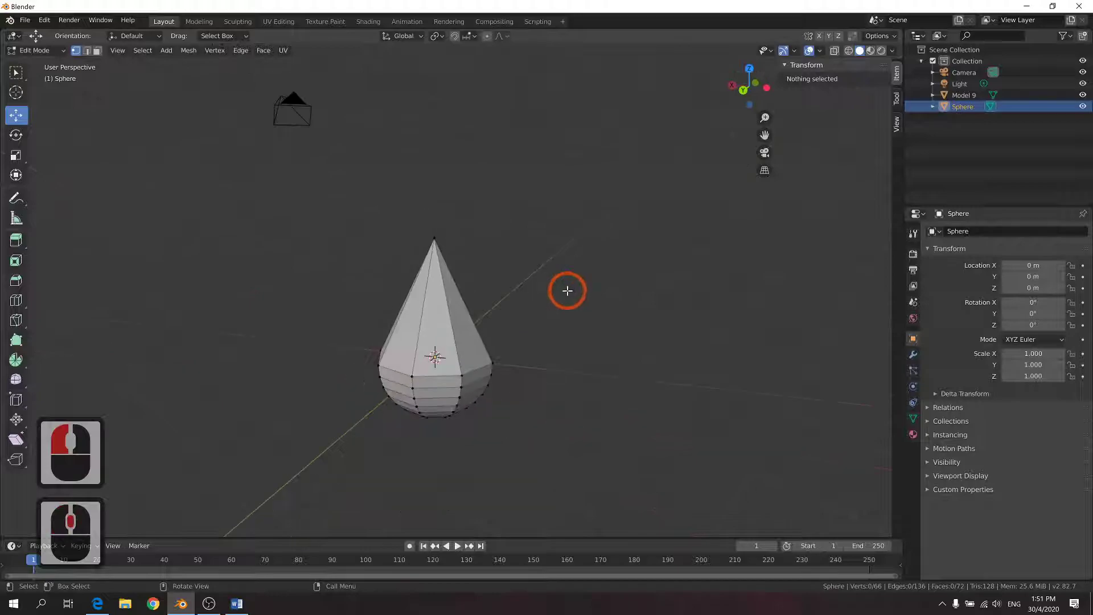
scroll(568, 291, up, 5)
click(743, 90)
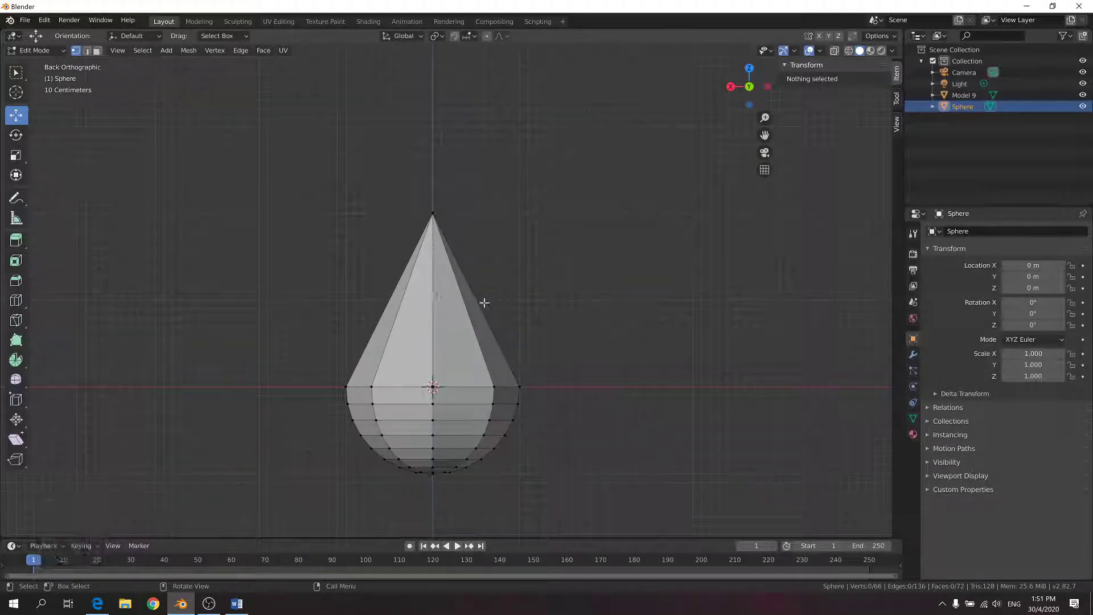
Raise the teardrop object about 1 m along Z in Object Mode so its round base rests on the ground line
key(Tab)
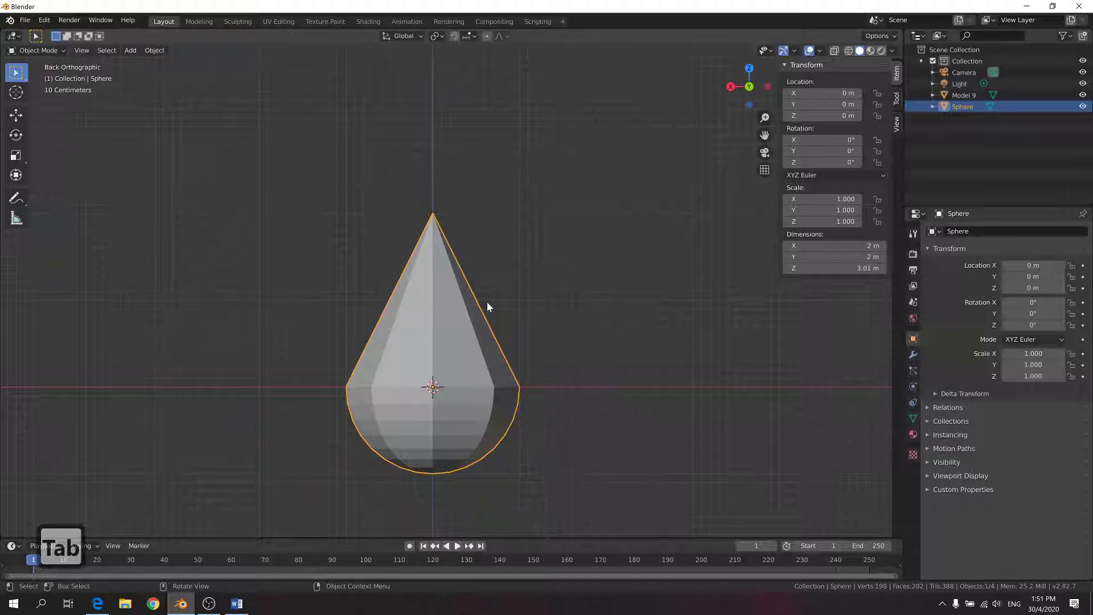
key(g)
key(z)
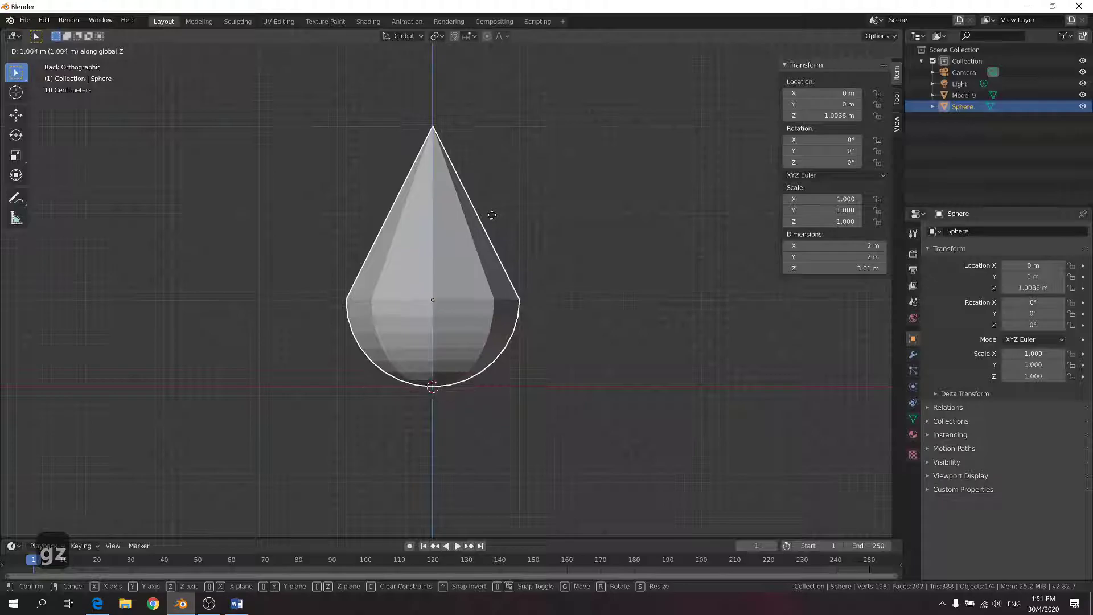
click(492, 214)
middle_drag(527, 242, 535, 266)
Move the teardrop along the X axis toward the pillar and set its X location to -20 m
scroll(536, 267, down, 8)
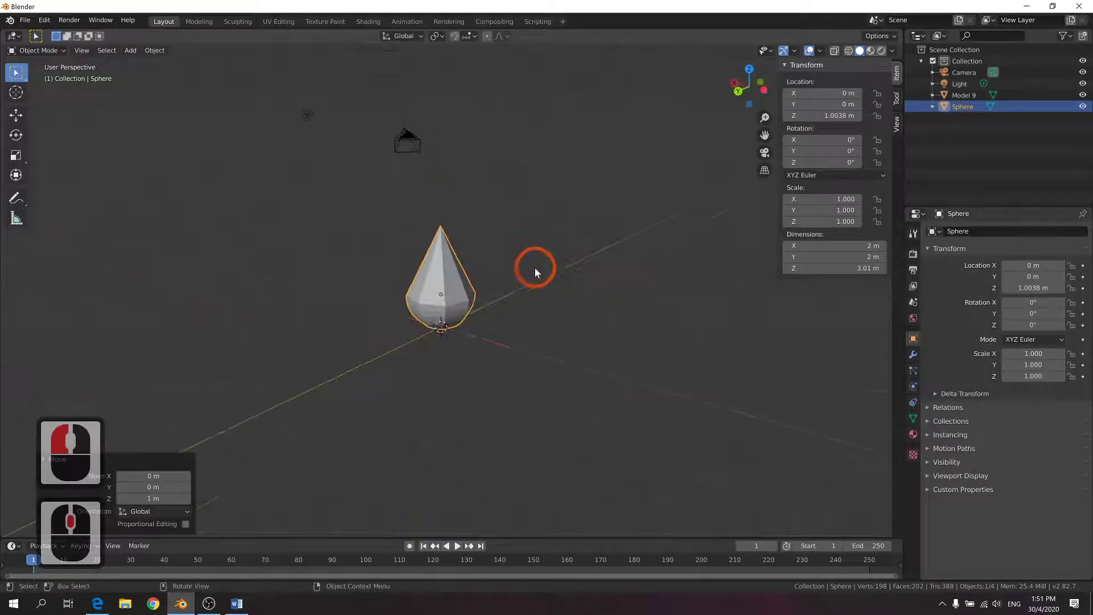
scroll(452, 245, down, 4)
middle_drag(452, 245, 725, 269)
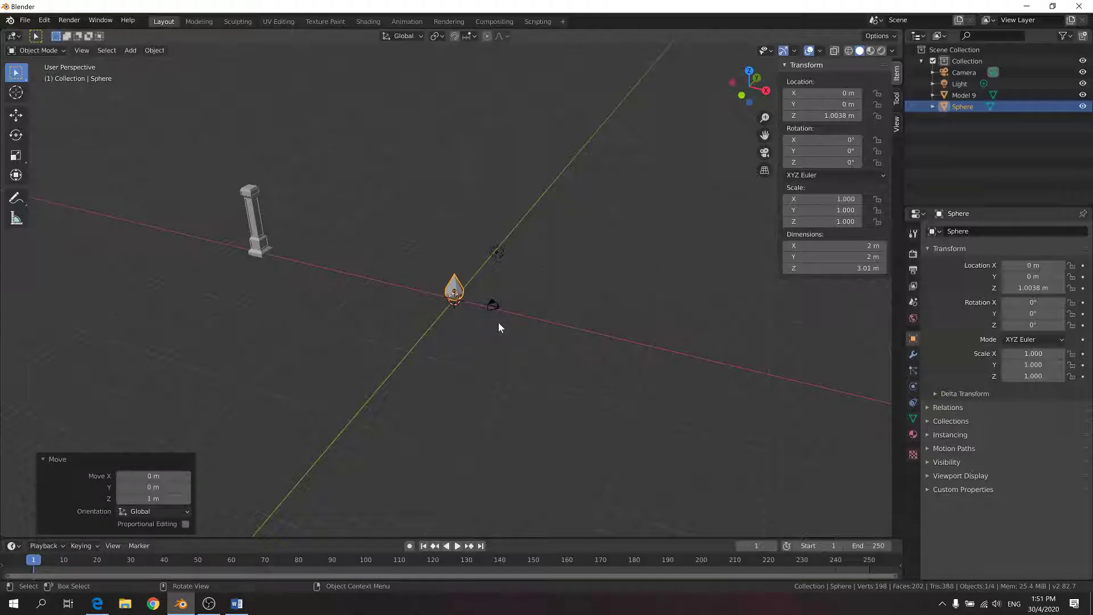
key(g)
key(x)
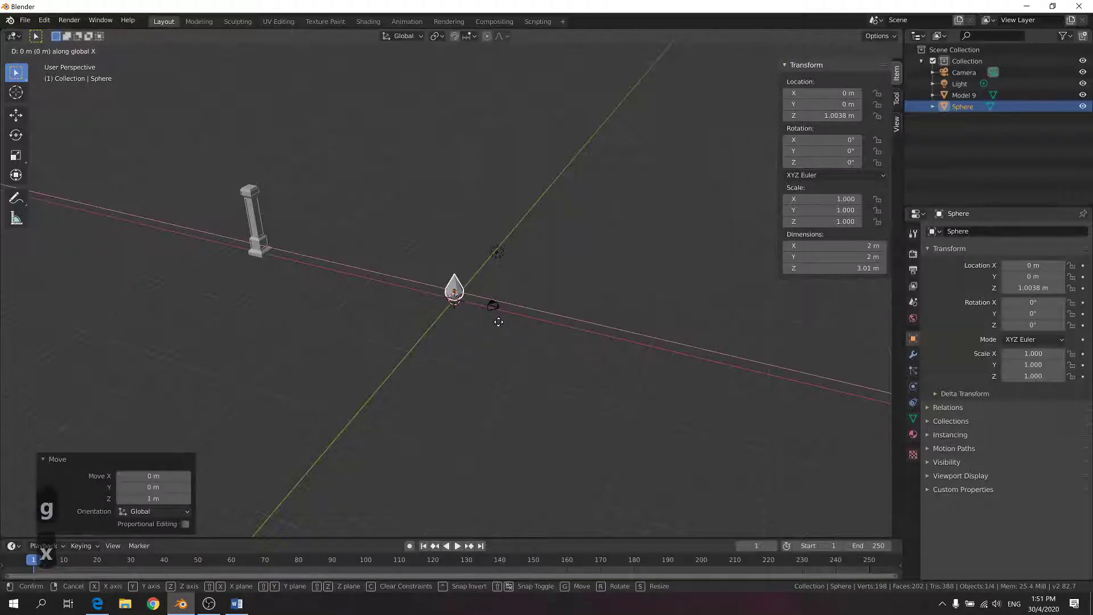
click(349, 286)
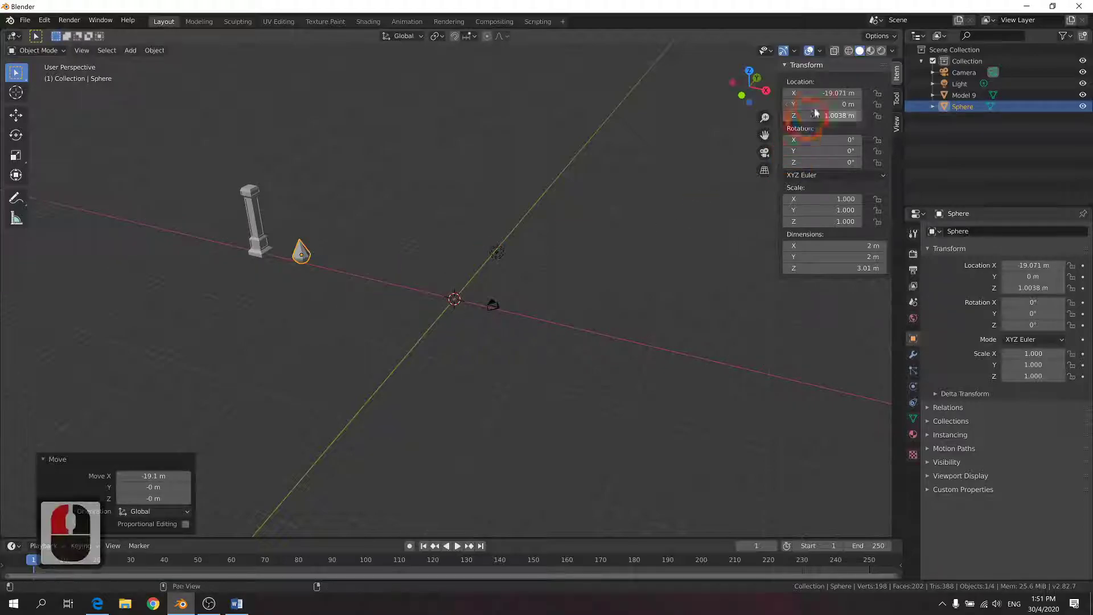
double_click(824, 94)
click(824, 94)
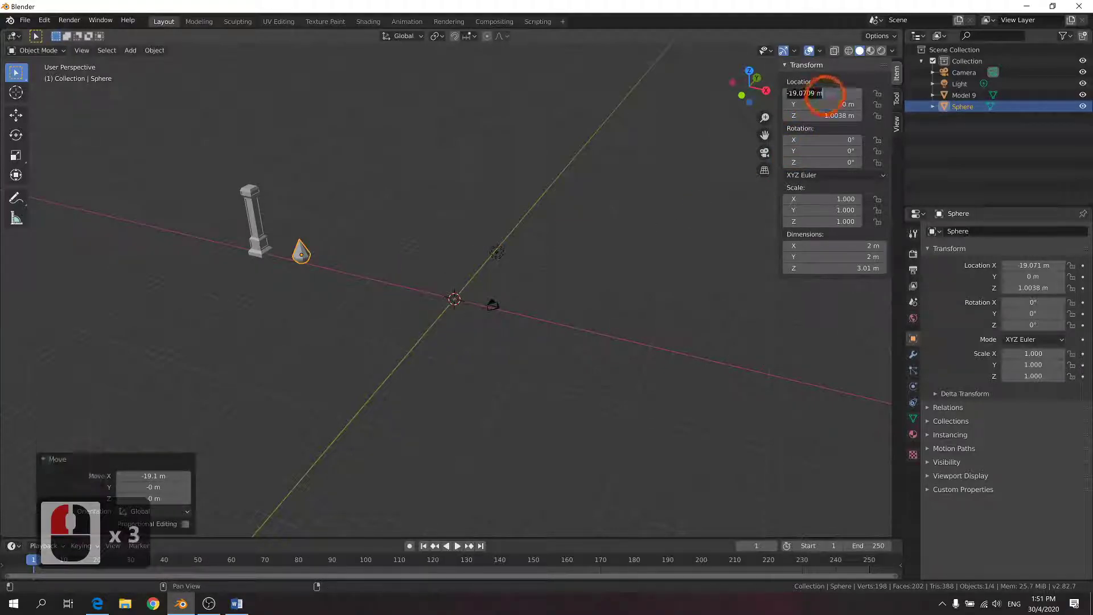
text(-20)
key(Return)
click(515, 173)
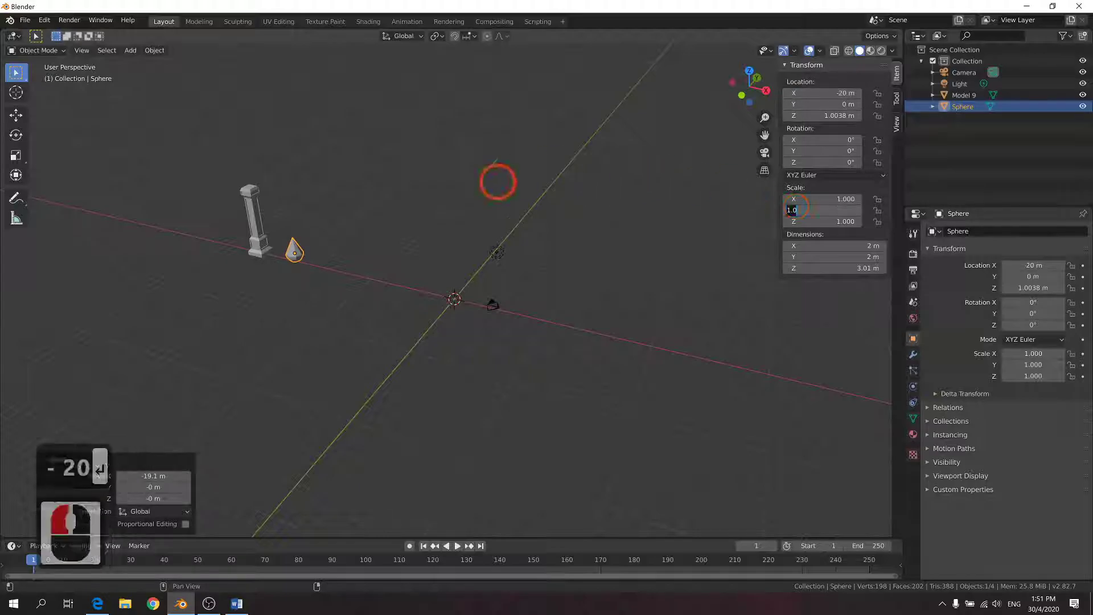
click(480, 227)
Switch to the Blender_Lab01_v1 document in Word, examine the model 7 vase images, and return to Blender
key(alt+Tab)
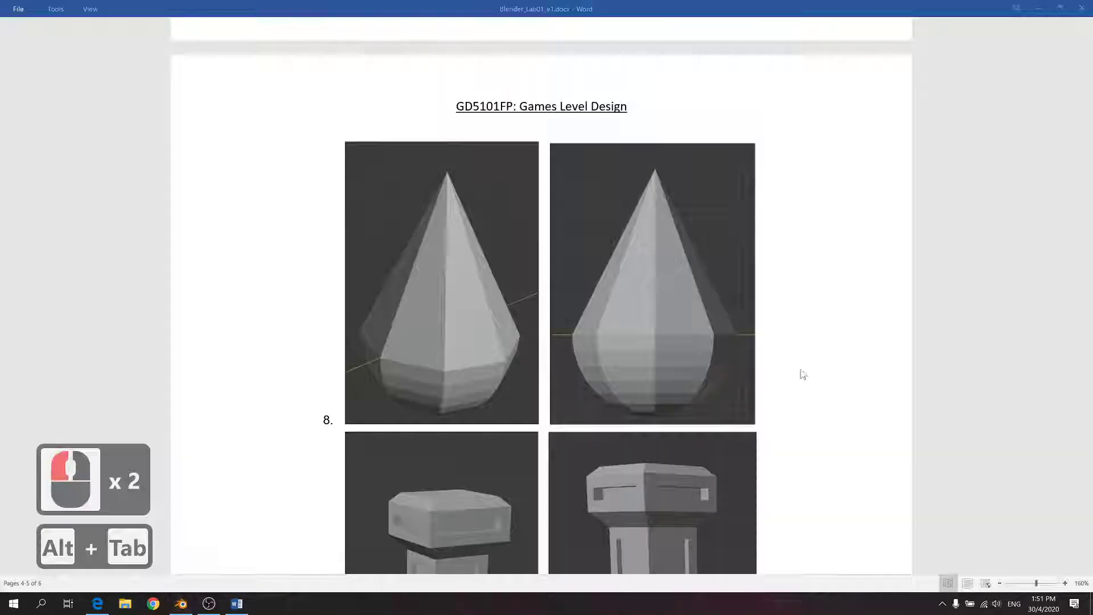
scroll(620, 394, up, 11)
scroll(628, 391, up, 6)
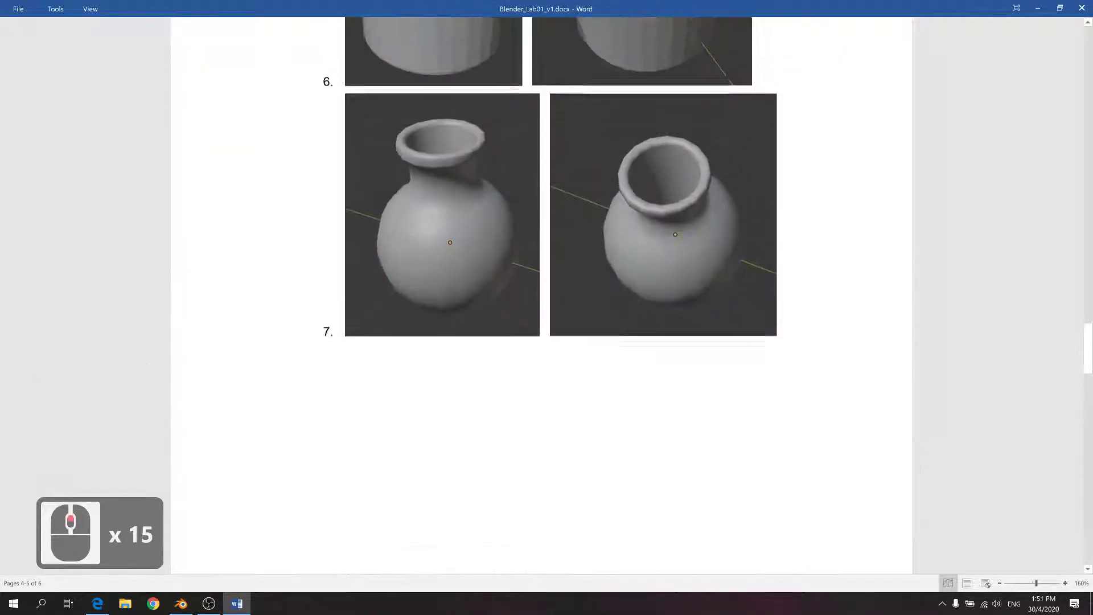
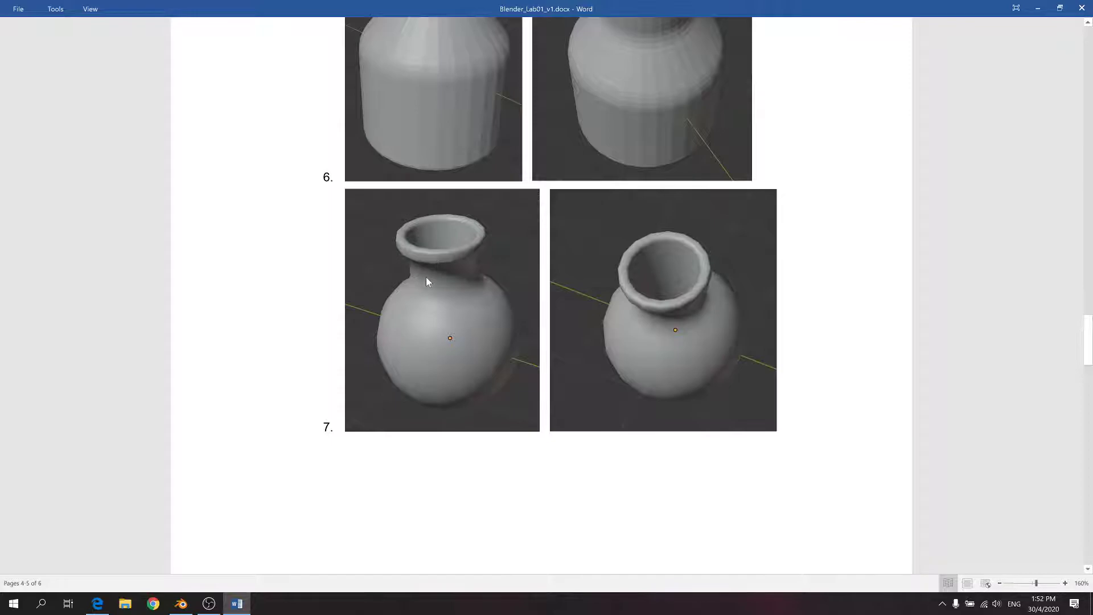
key(alt+Tab)
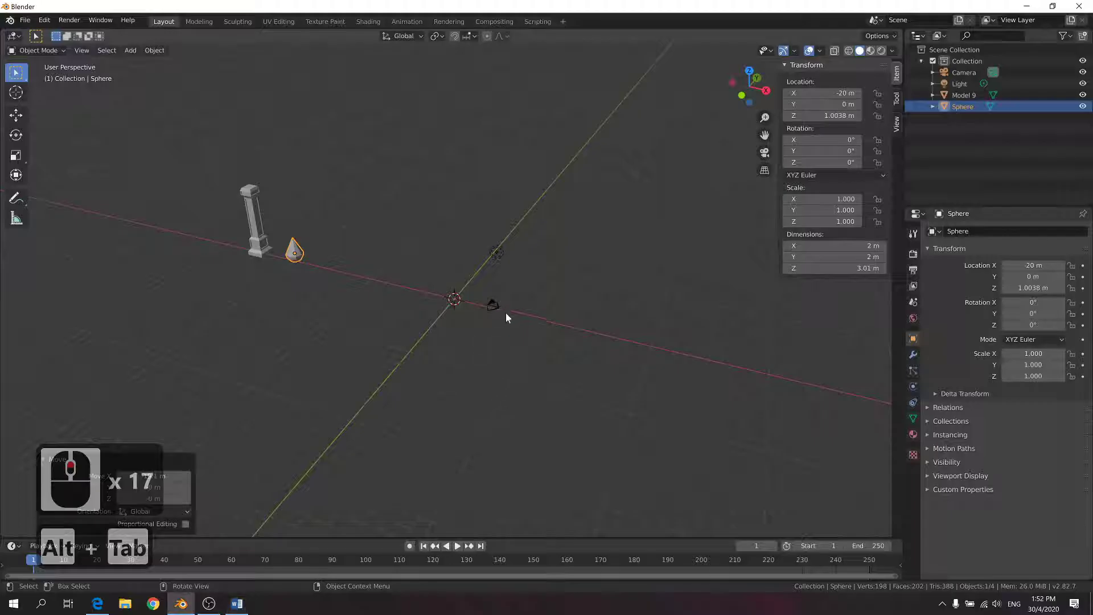
Add a UV sphere at the origin with 16 segments, 16 rings and a 1 m radius
click(553, 216)
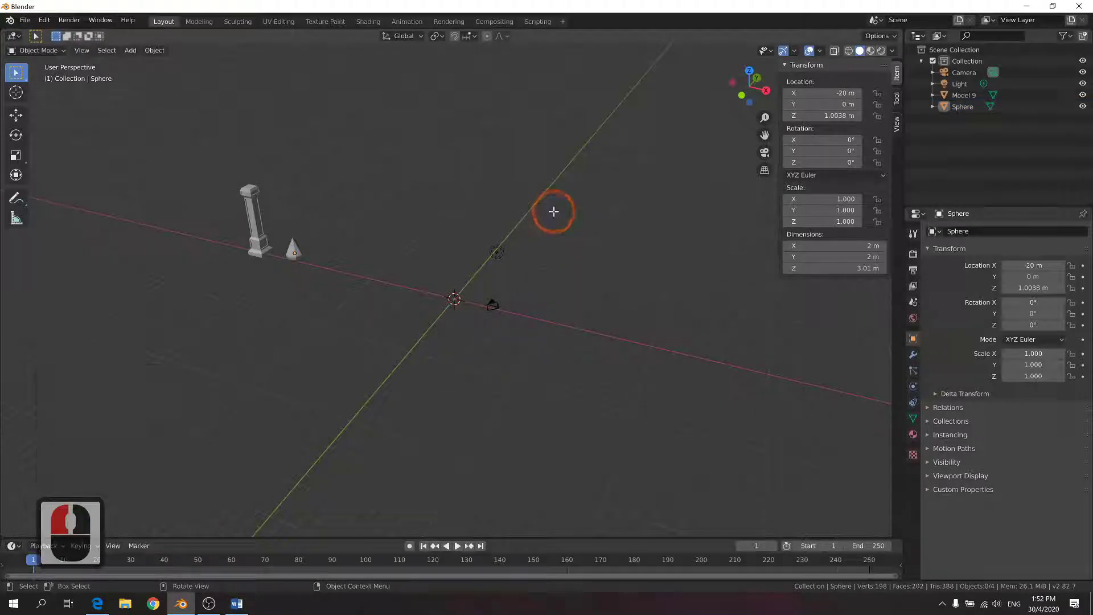
click(130, 50)
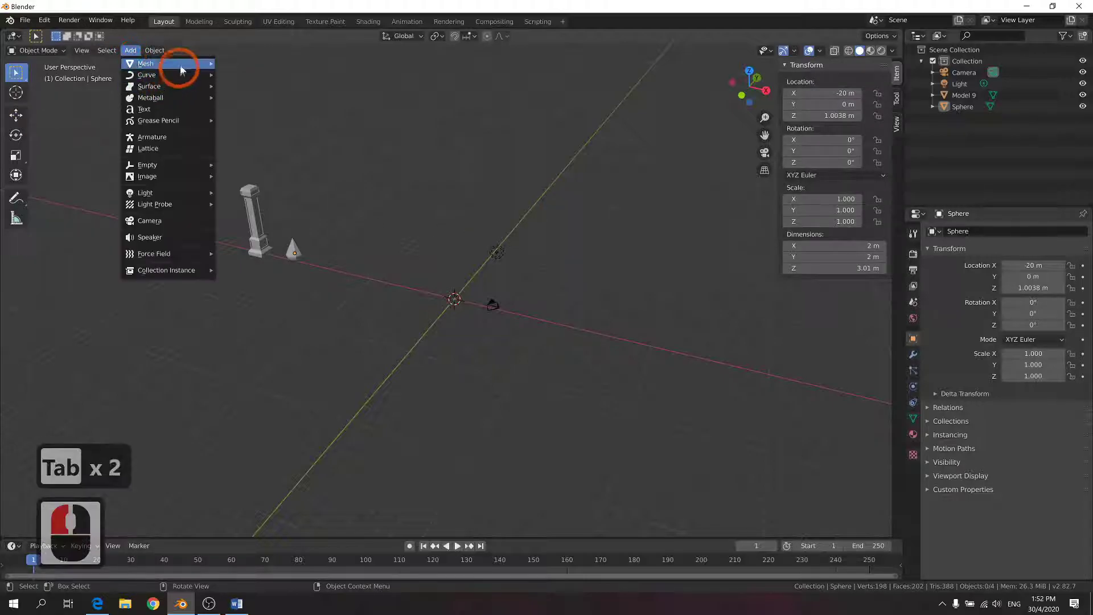
mouse_move(181, 63)
click(268, 97)
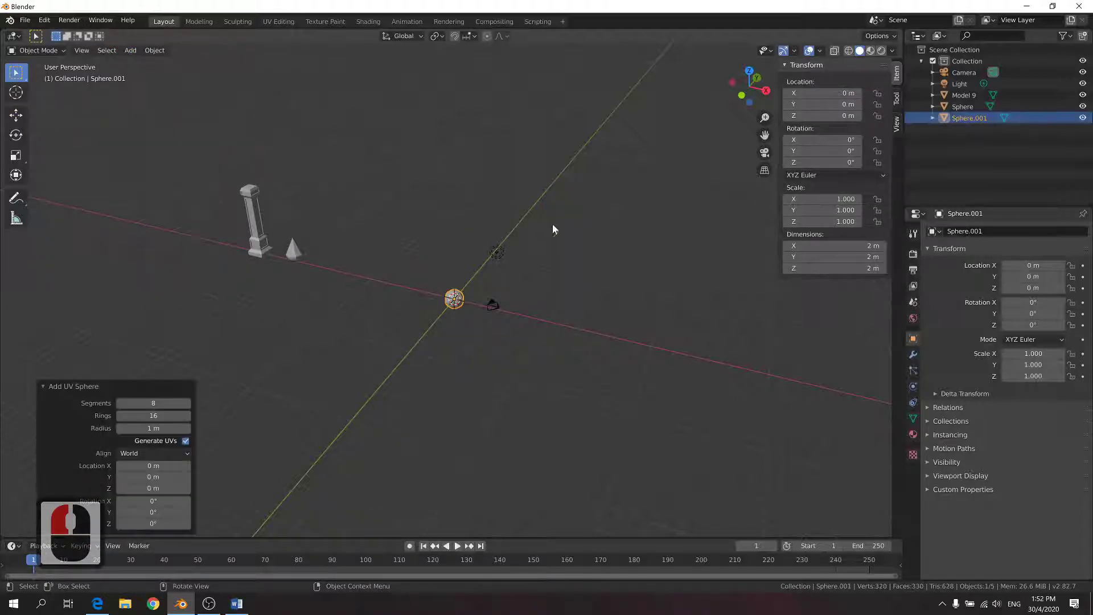
scroll(518, 279, up, 7)
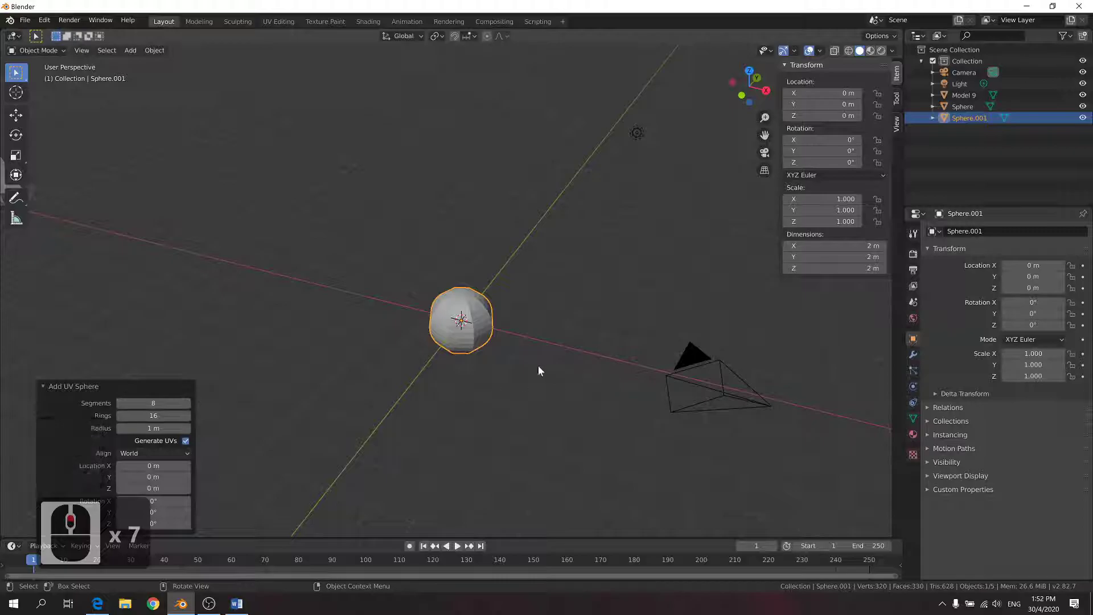
key(alt+Tab)
key(alt+Tab)
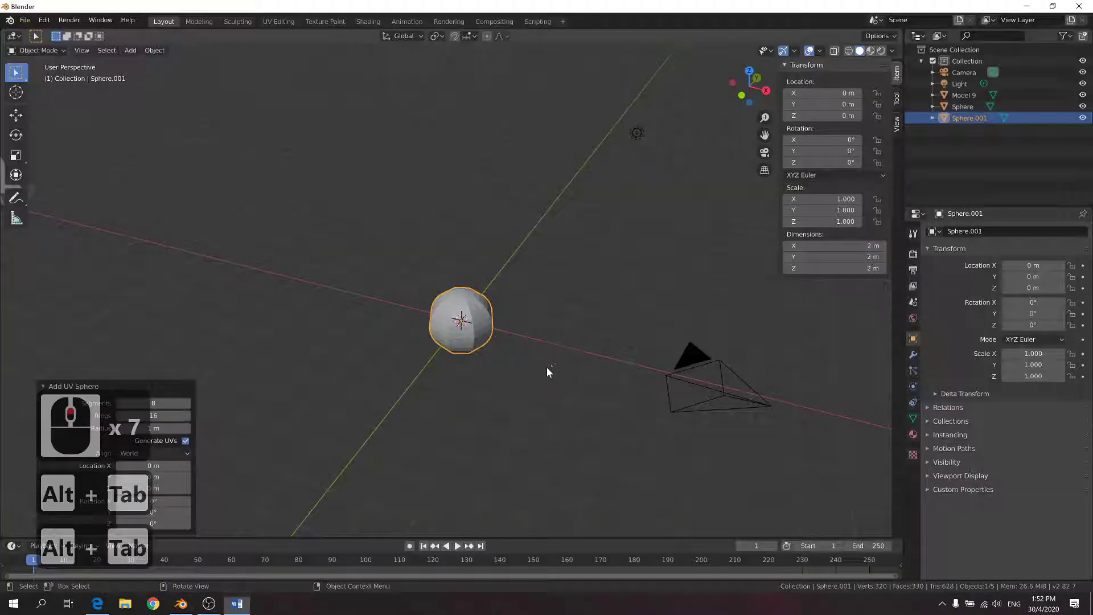
click(153, 403)
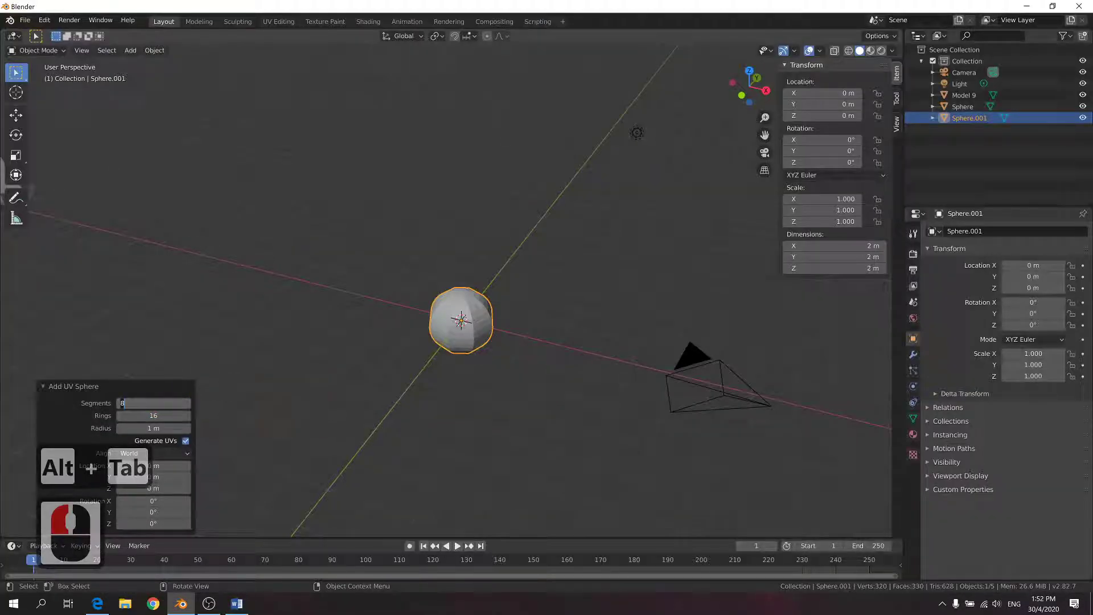
text(16)
key(Return)
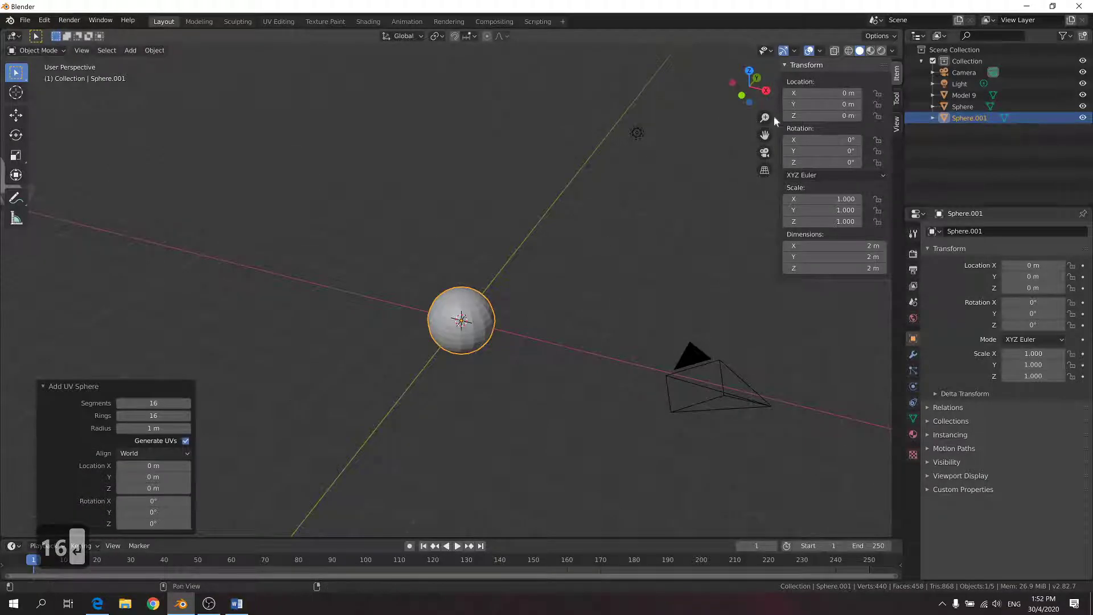
Show the new sphere in wireframe from the back orthographic view and enter Edit Mode with face selection
drag(750, 84, 764, 75)
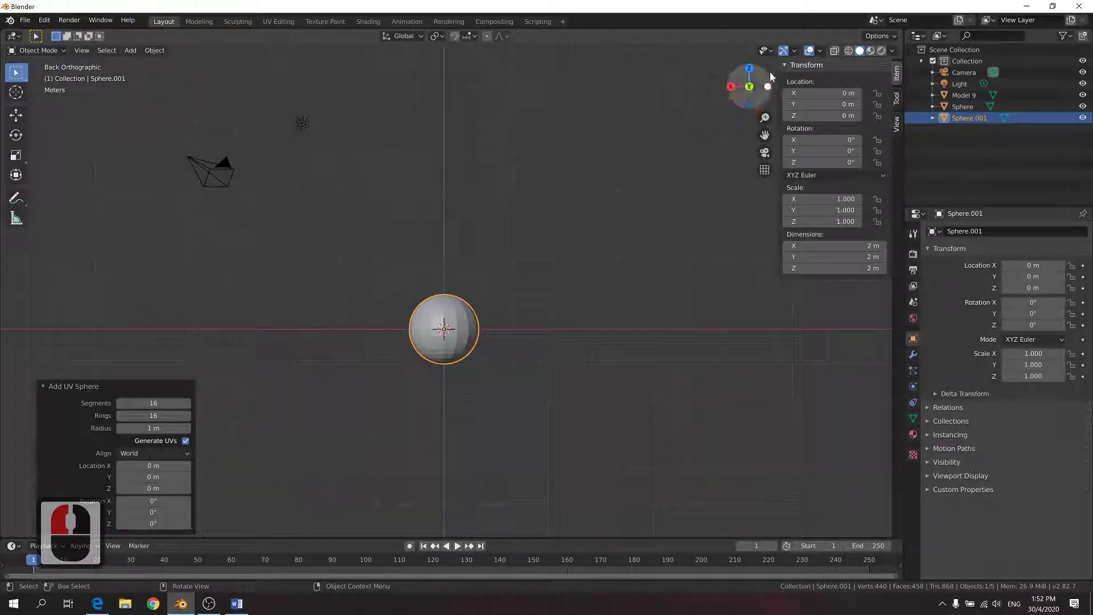
click(849, 50)
scroll(480, 279, up, 3)
scroll(480, 279, up, 3)
drag(328, 251, 430, 214)
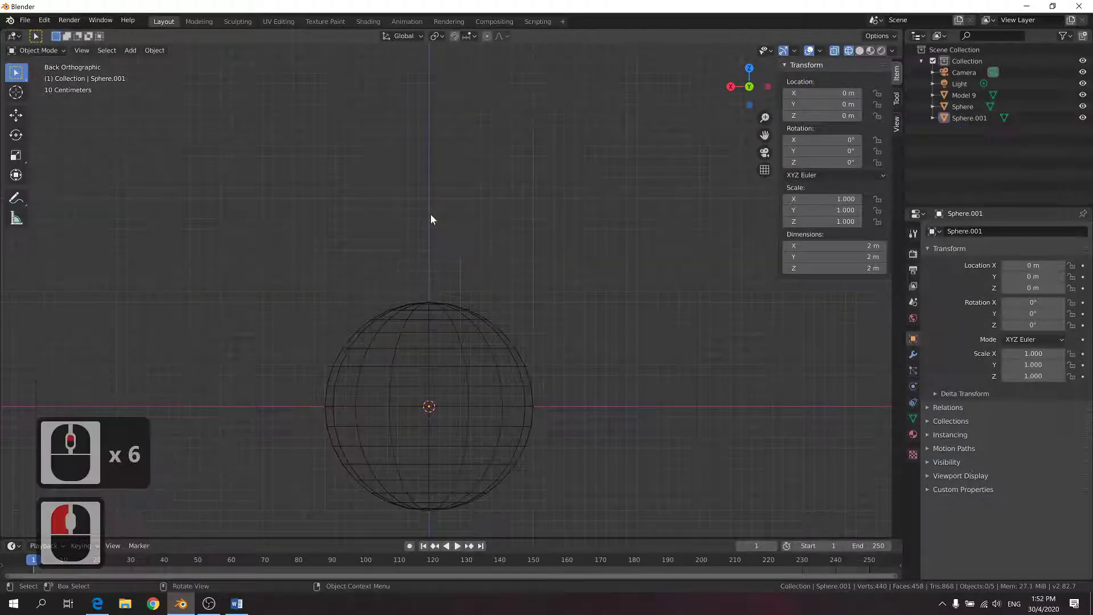
key(Tab)
click(96, 52)
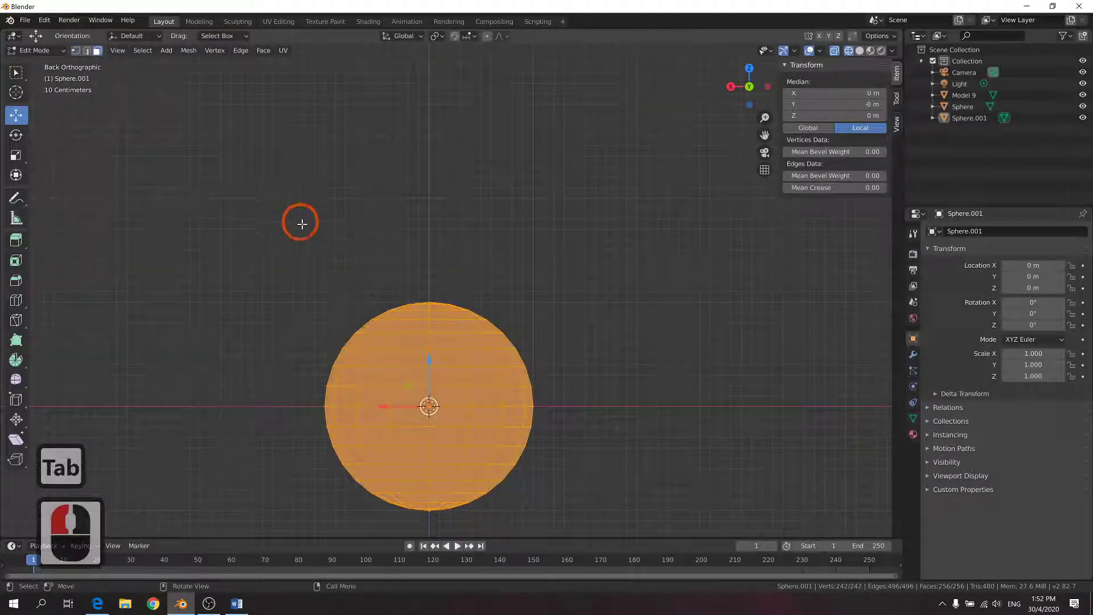
Delete the top three rings of faces from the sphere to open the vase's mouth
click(299, 245)
drag(306, 256, 536, 327)
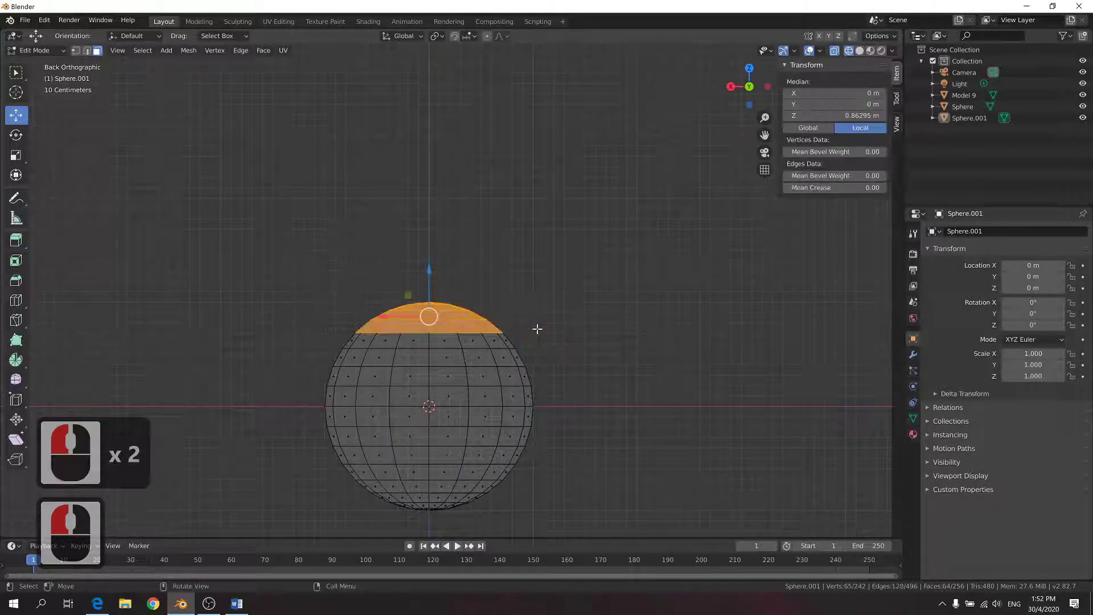
click(339, 265)
drag(298, 261, 501, 312)
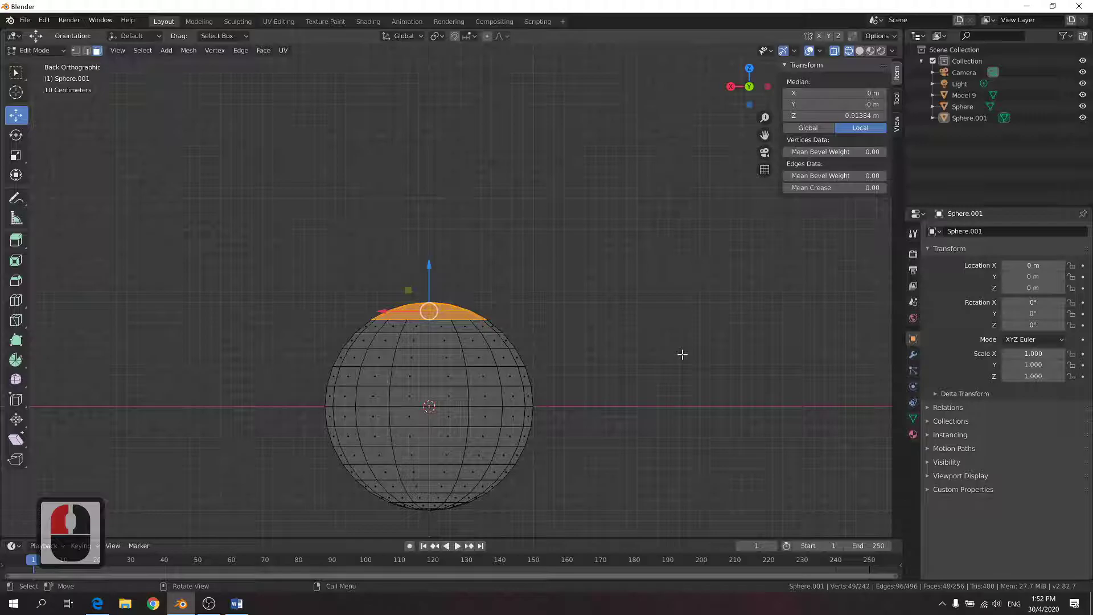
key(Delete)
click(682, 354)
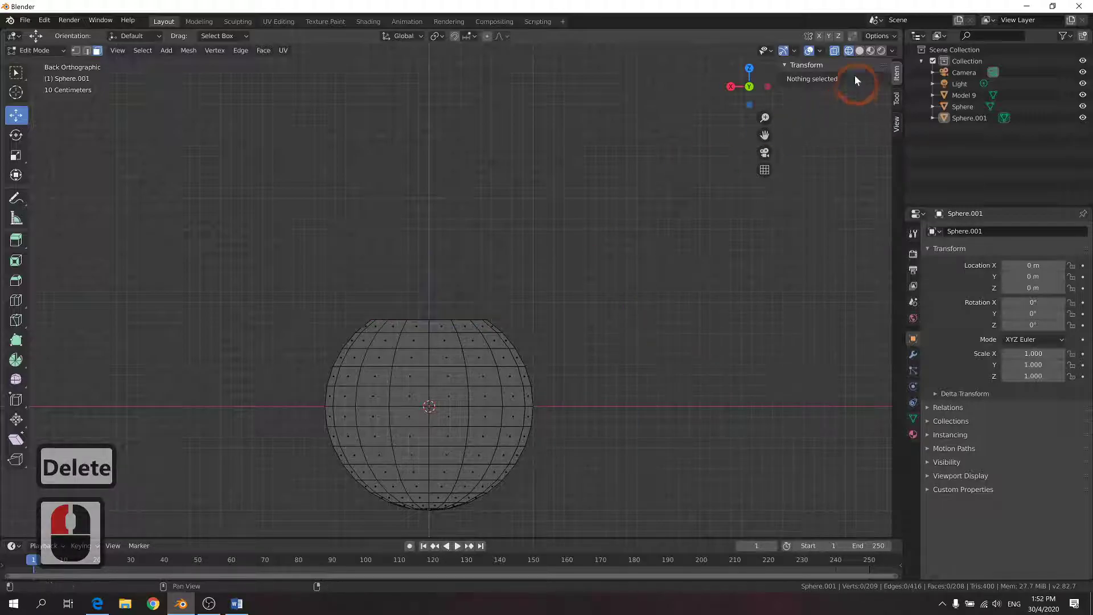
Display the opened sphere in solid shading and compare it with the model 7 vase images in the Word document
click(860, 50)
mouse_move(467, 205)
middle_down()
mouse_move(501, 227)
mouse_move(598, 239)
middle_up()
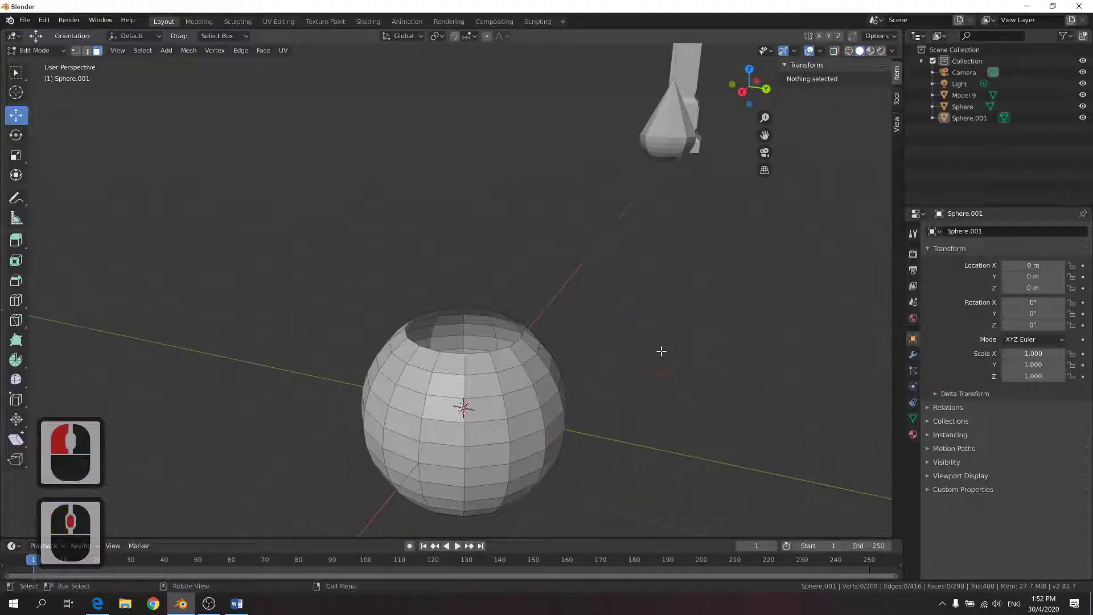
middle_drag(661, 352, 620, 349)
key(alt+Tab)
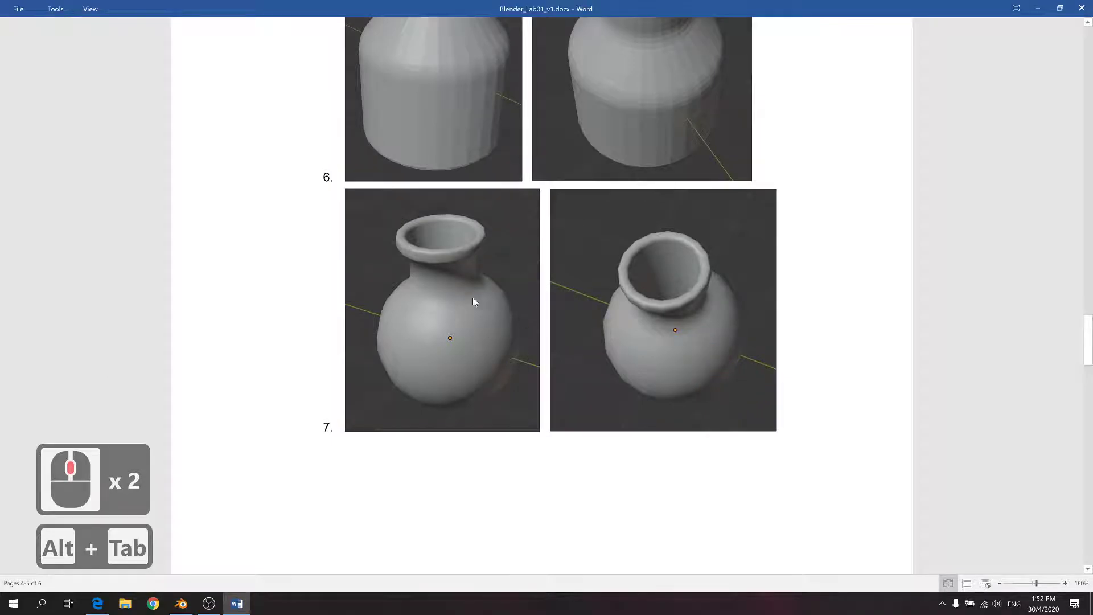
key(alt+Tab)
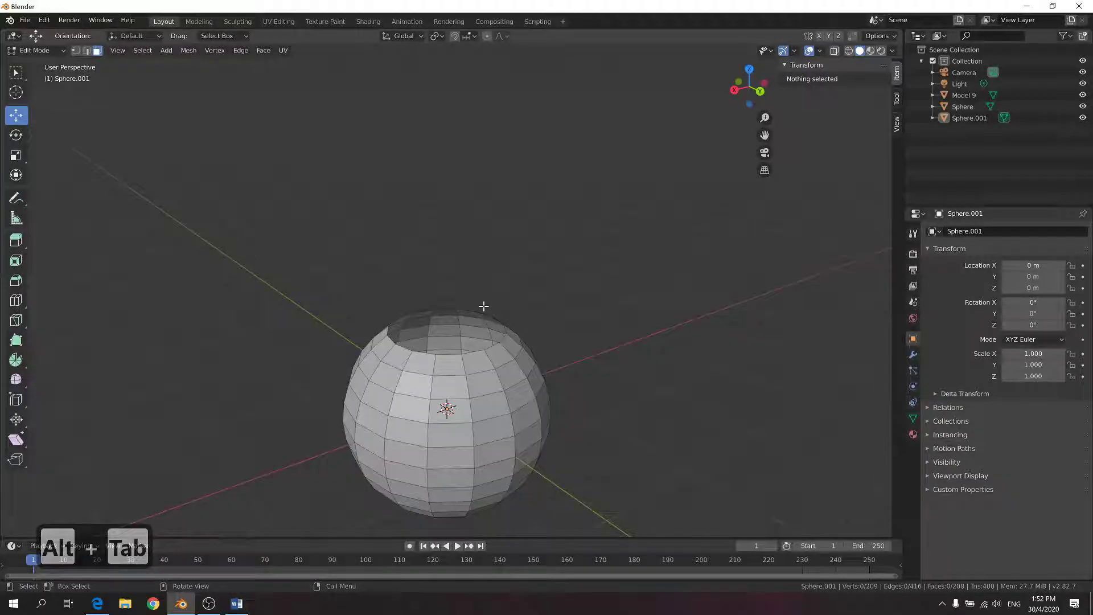
Apply Shade Smooth to the opened sphere in Object Mode
key(Tab)
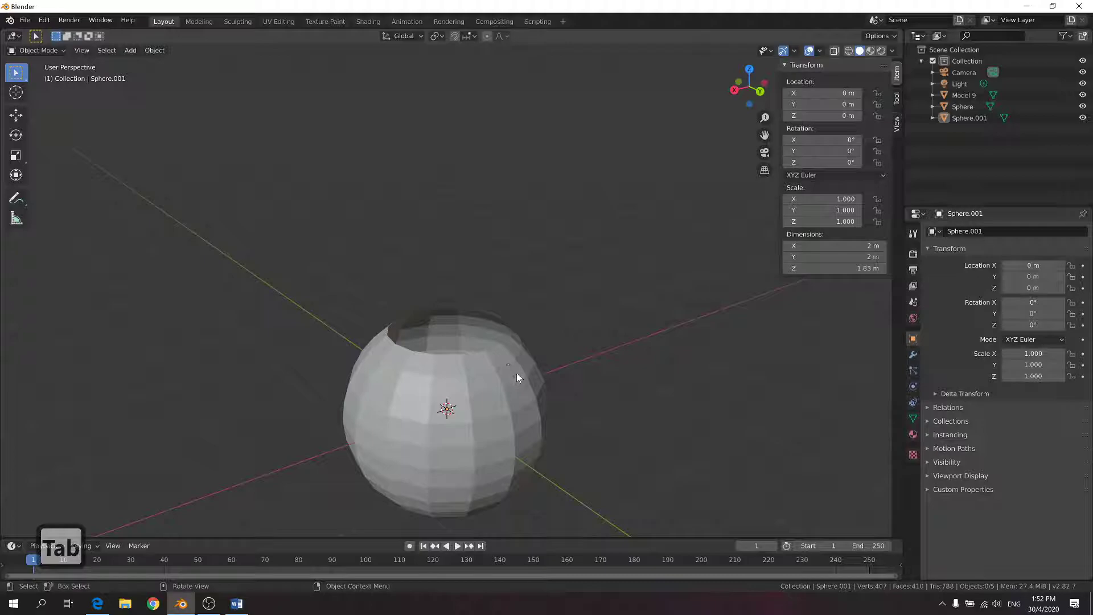
right_click(470, 391)
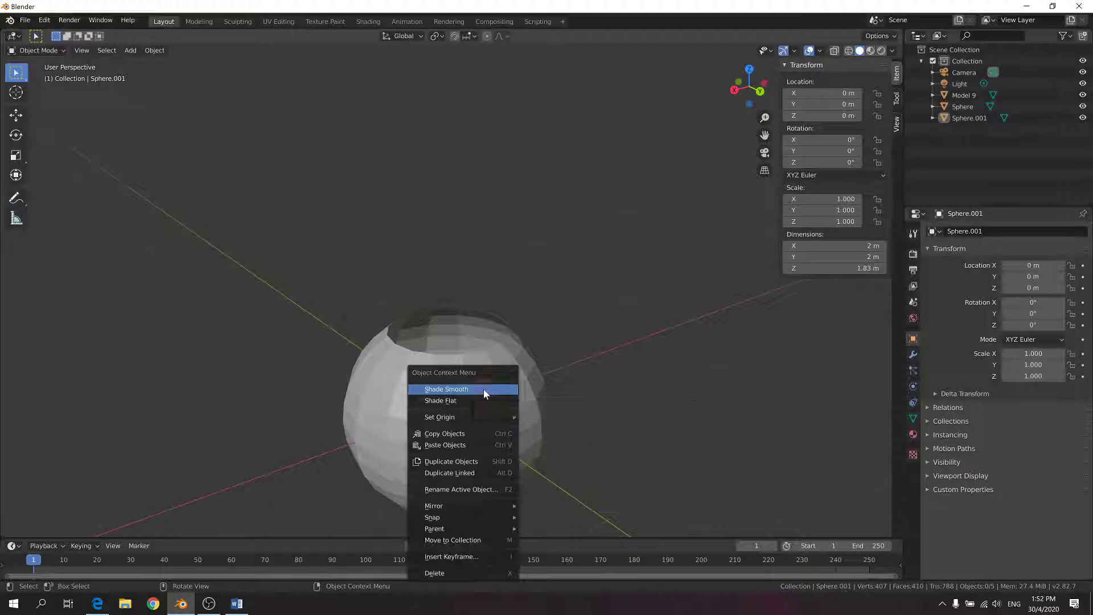
click(502, 392)
right_click(480, 390)
click(480, 390)
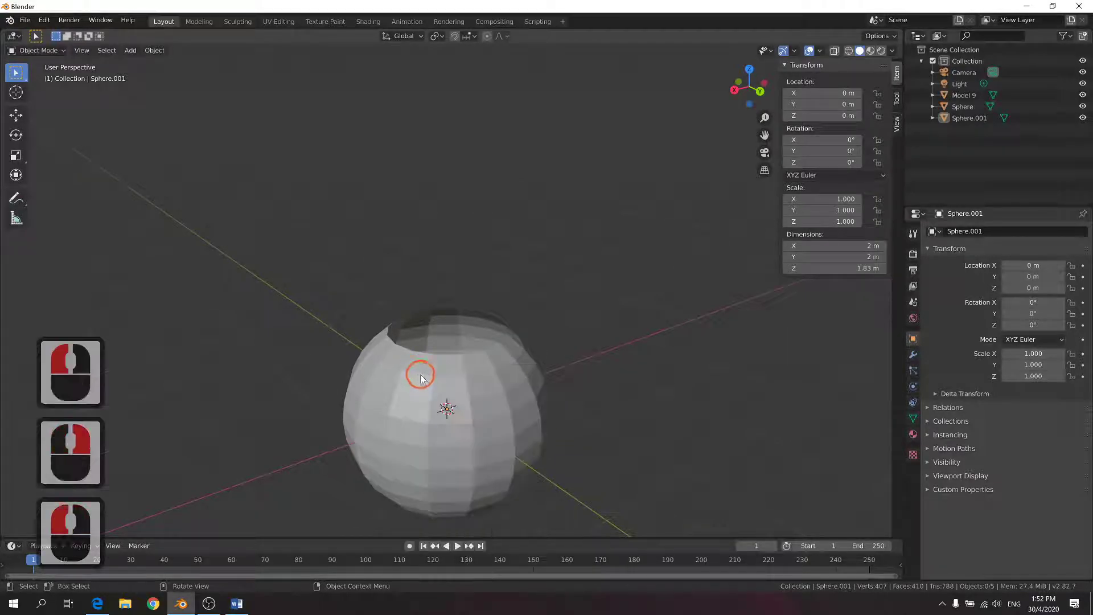
key(Tab)
key(Tab)
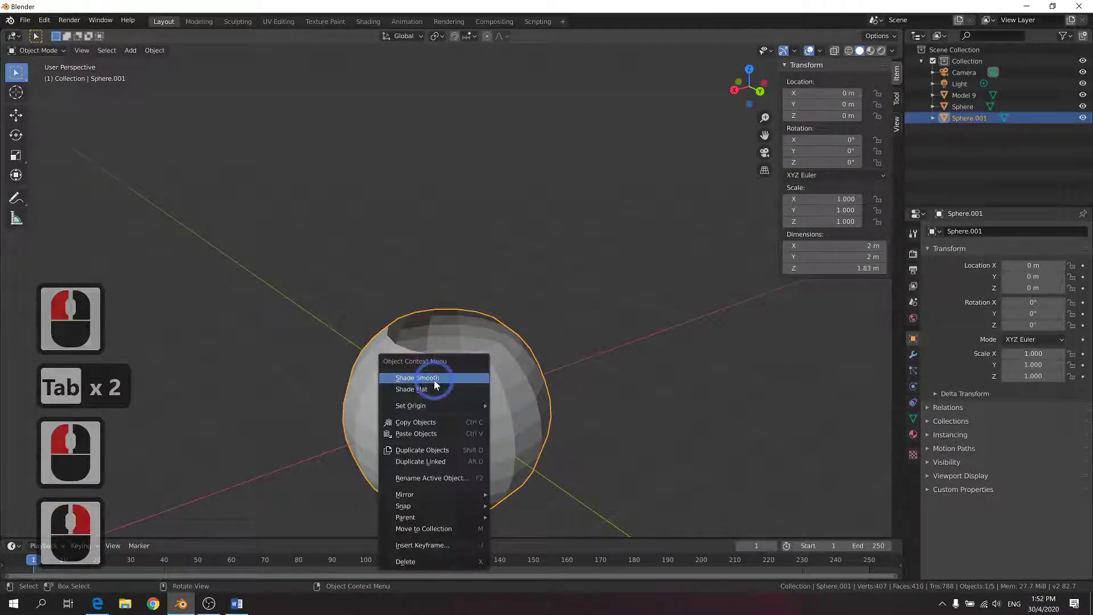
click(433, 379)
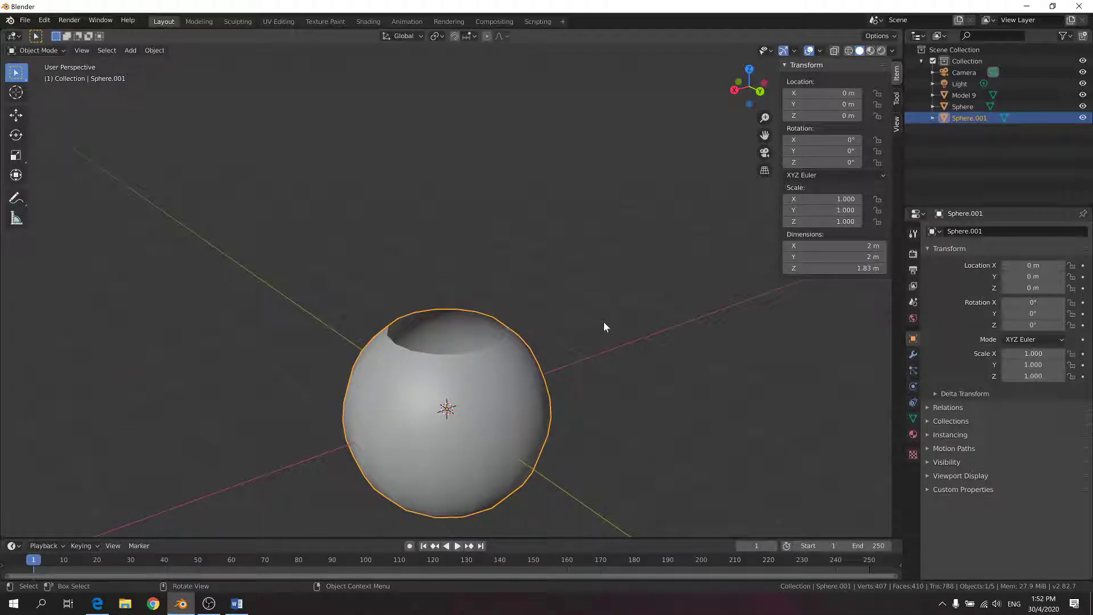
Display the smooth-shaded vase body in wireframe
middle_drag(558, 302, 345, 401)
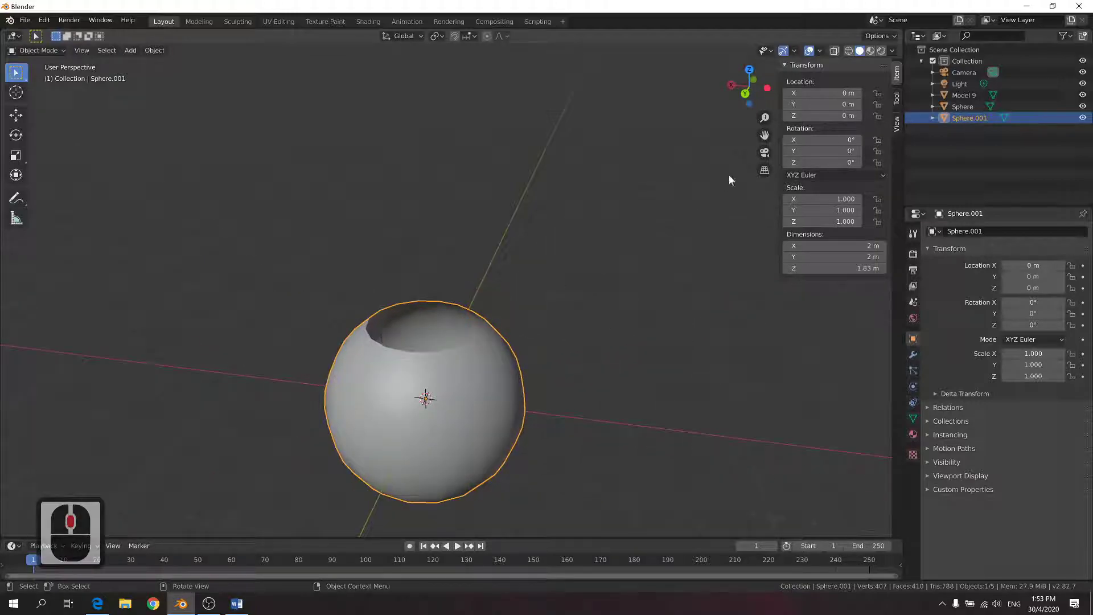
click(848, 50)
click(345, 362)
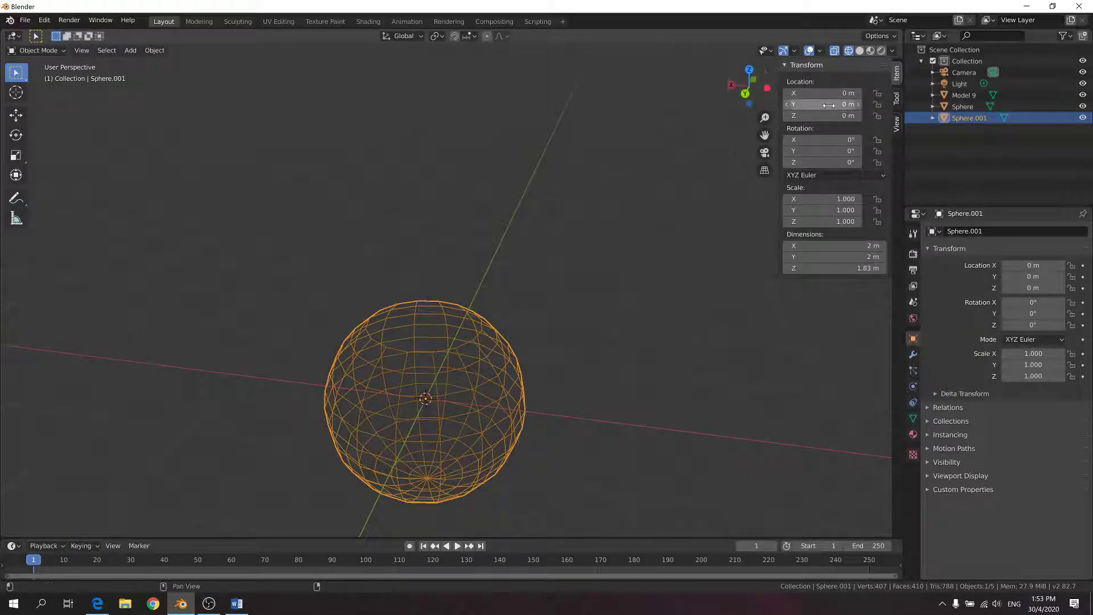
Display the opened vase body in solid shading and apply Shade Flat to it in Object Mode
click(858, 50)
click(394, 340)
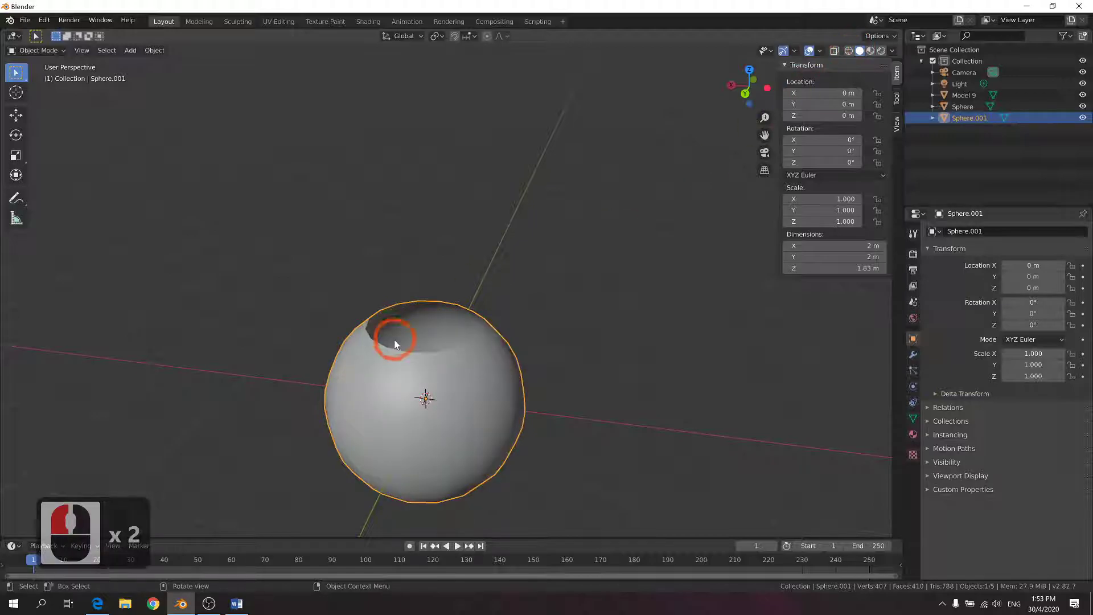
key(Tab)
key(Tab)
key(Tab)
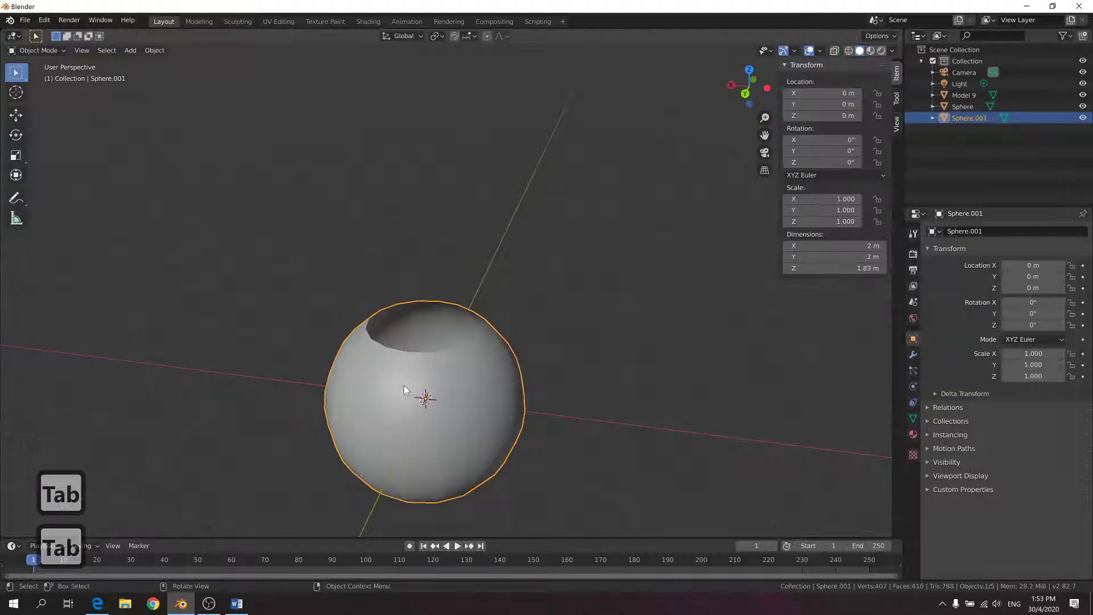
key(Tab)
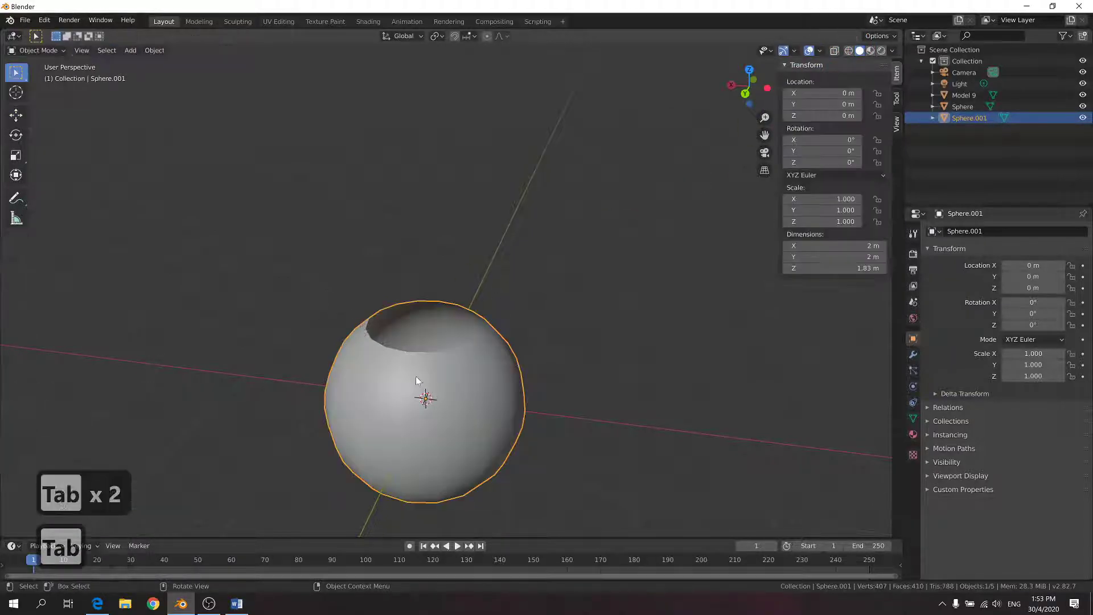
right_click(415, 376)
click(429, 392)
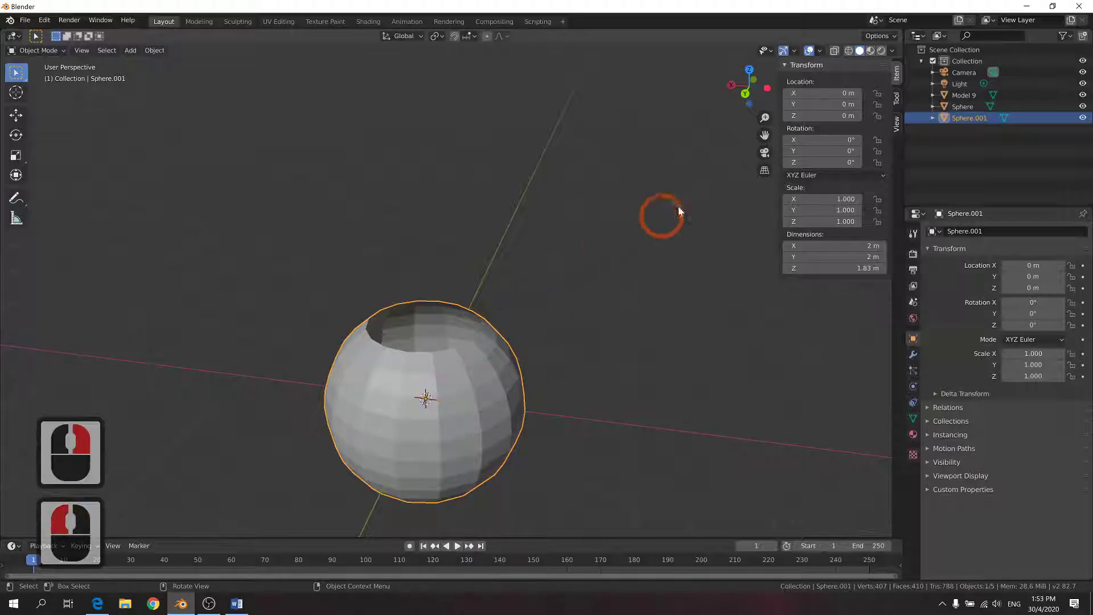
Enter Edit Mode on the vase body, check the model 7 images in the Word document, and switch to edge selection
key(Tab)
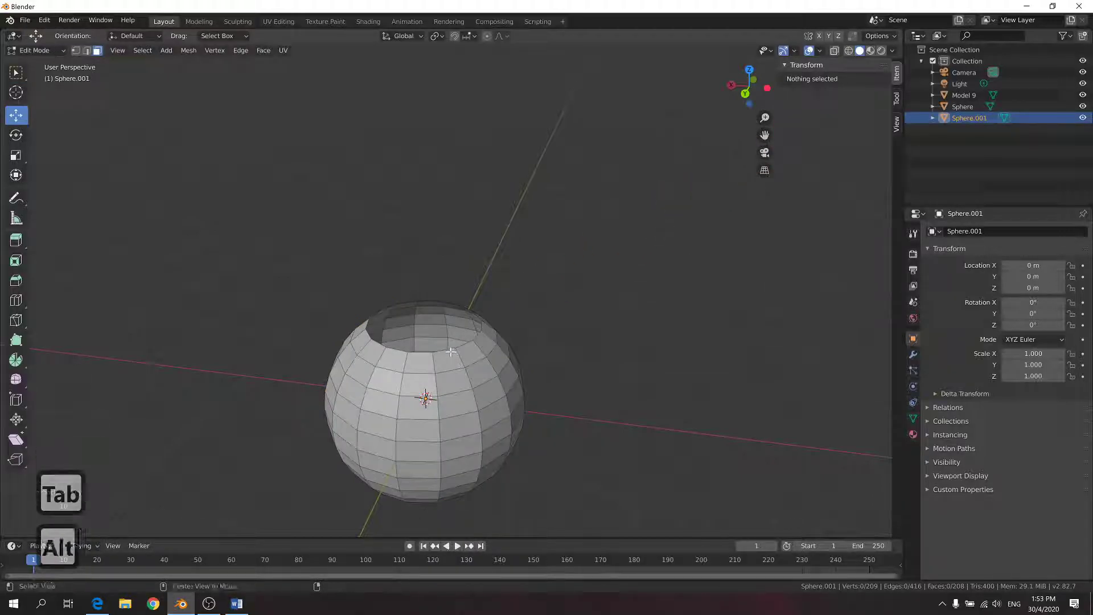
key(alt+Tab)
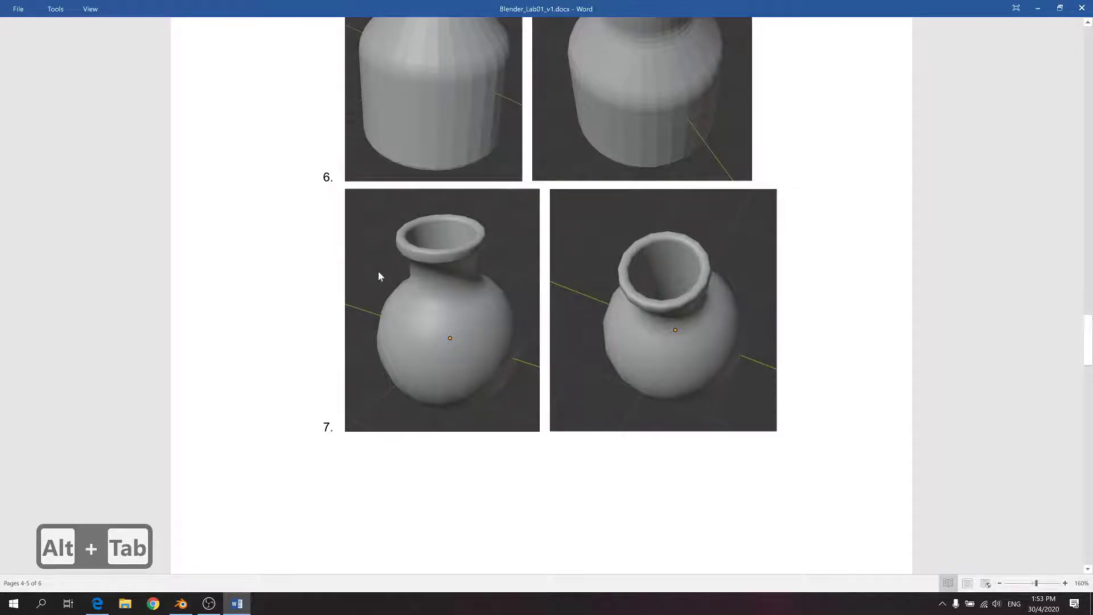
key(alt+Tab)
middle_drag(478, 260, 504, 258)
middle_drag(412, 266, 491, 328)
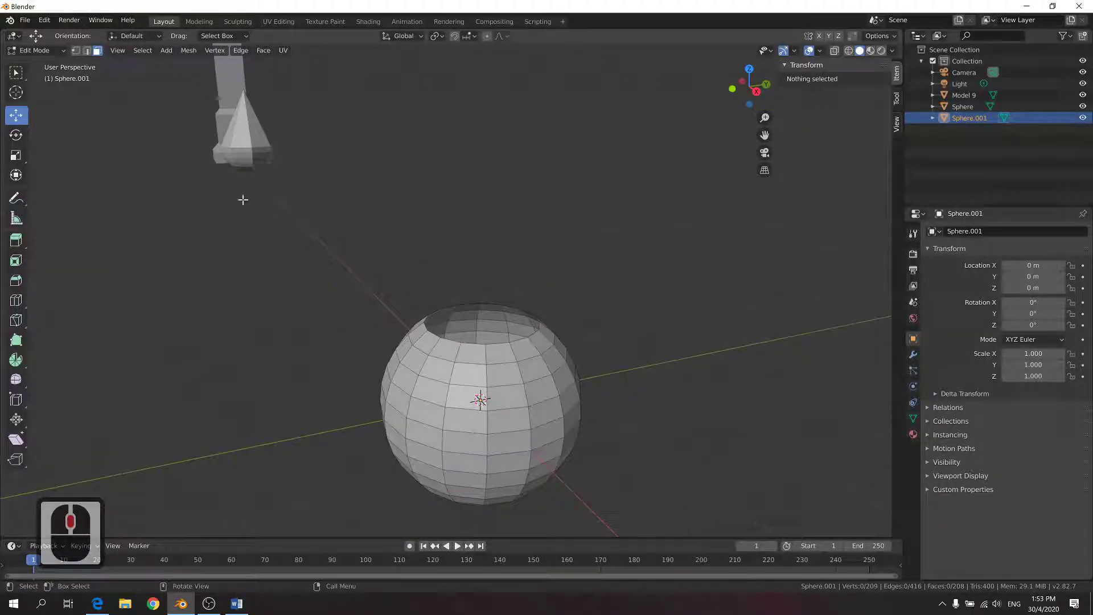
click(87, 51)
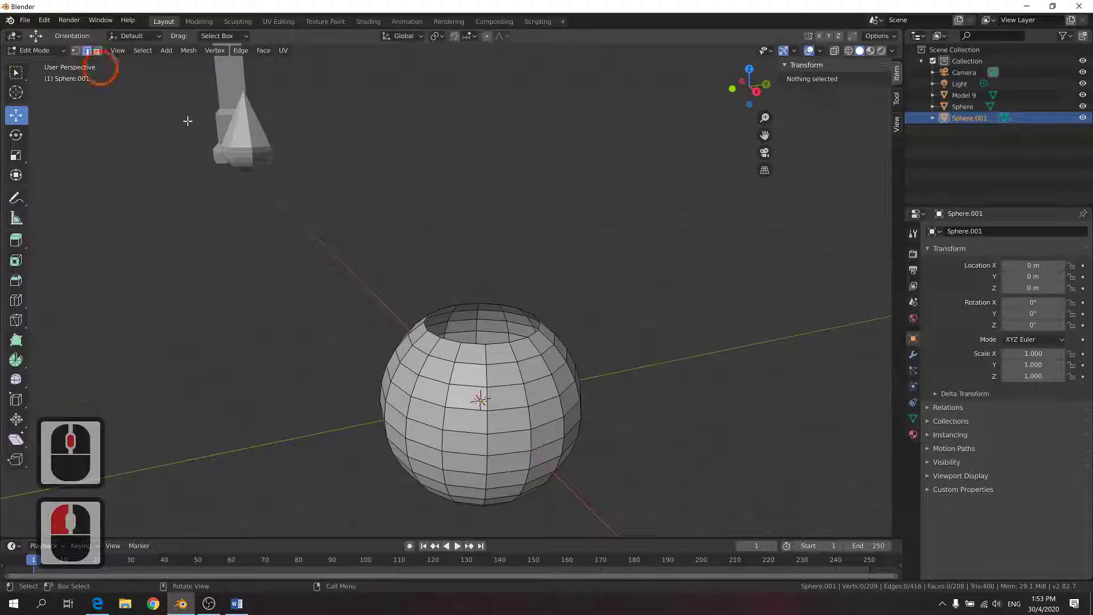
Try to select the edge loop around the vase's mouth by picking its front rim edges
alt+double_click(472, 345)
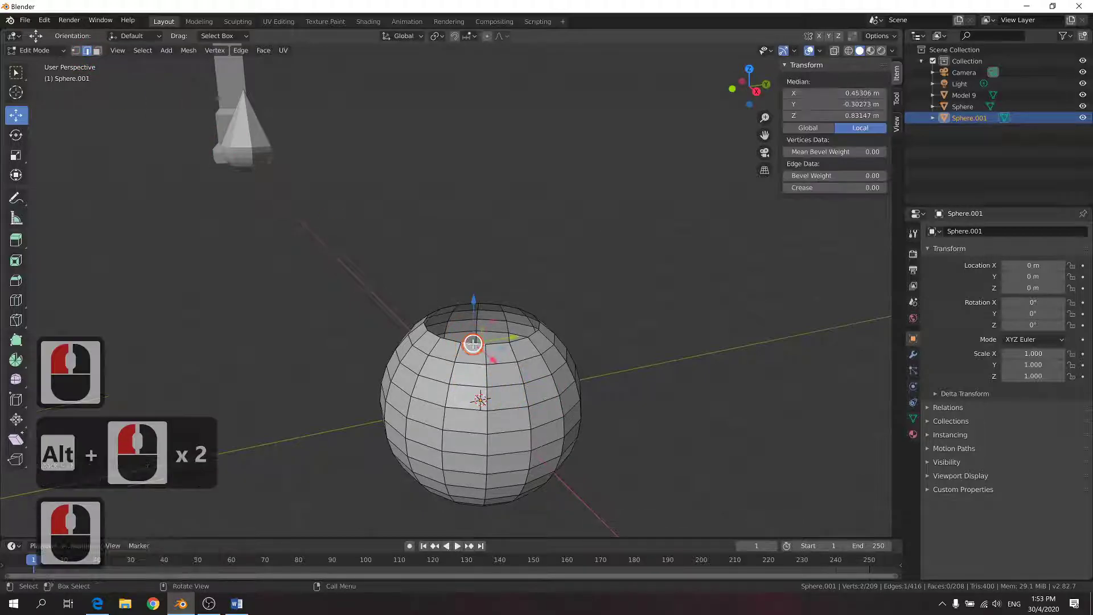
alt+double_click(473, 343)
shift+click(451, 343)
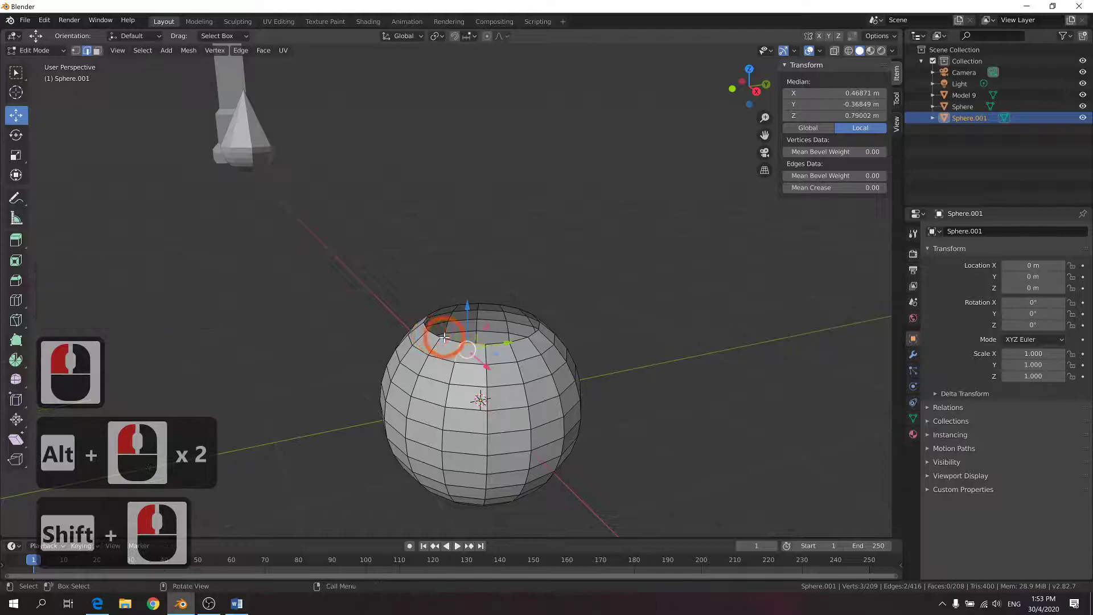
click(447, 339)
click(448, 340)
click(484, 343)
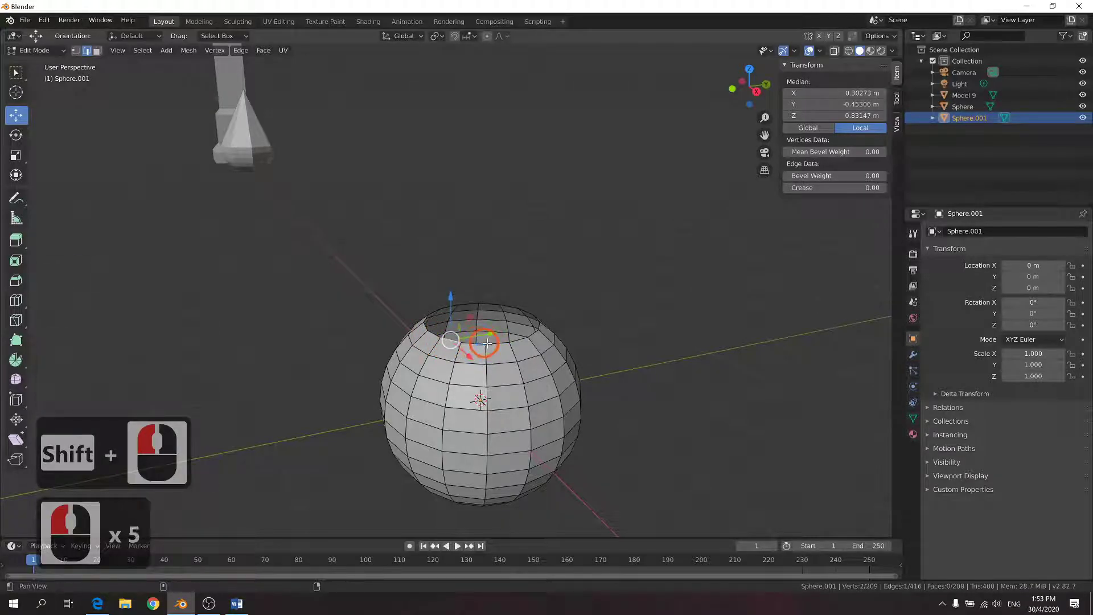
click(489, 344)
shift+click(480, 346)
shift+click(437, 330)
Try to box-select the mouth's rim in solid shading and extrude it upward, and undo the extrusion
scroll(448, 322, up, 5)
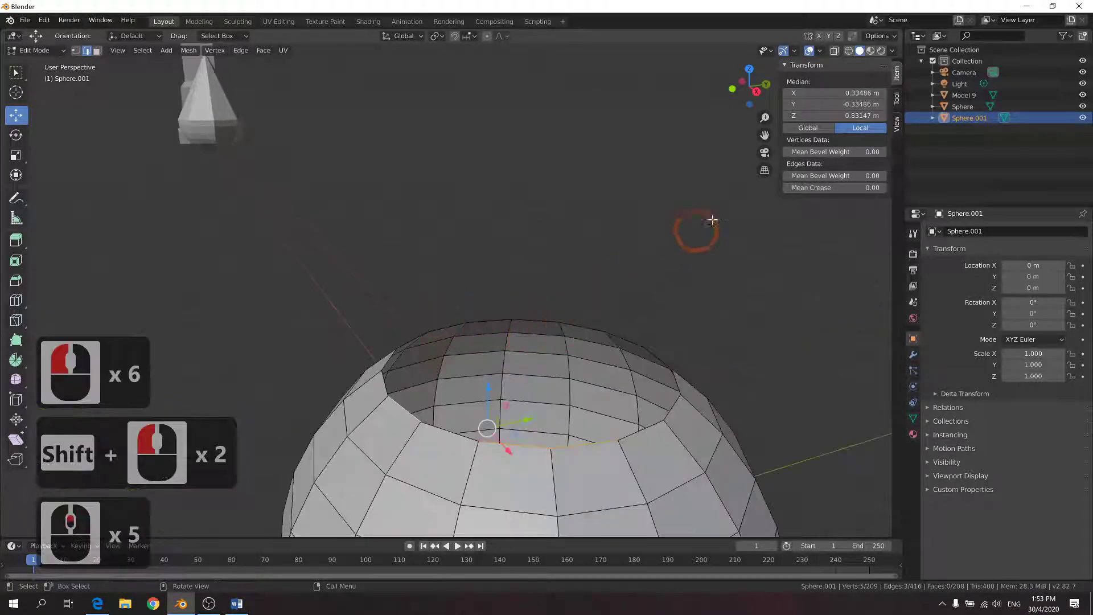
click(732, 89)
drag(311, 271, 673, 377)
middle_drag(538, 298, 567, 295)
scroll(602, 343, down, 2)
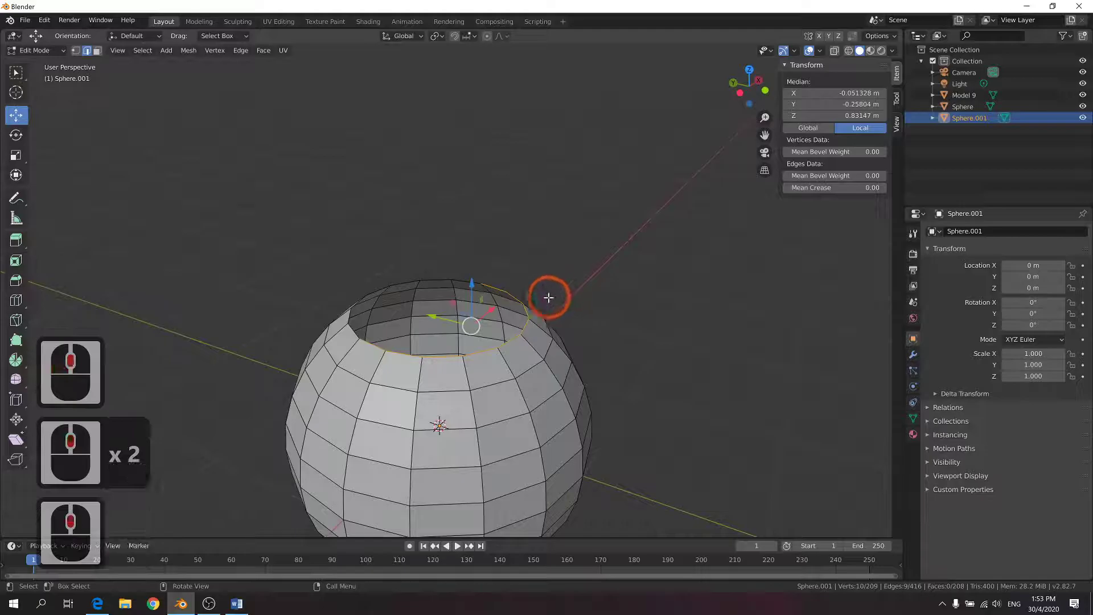
key(alt+Tab)
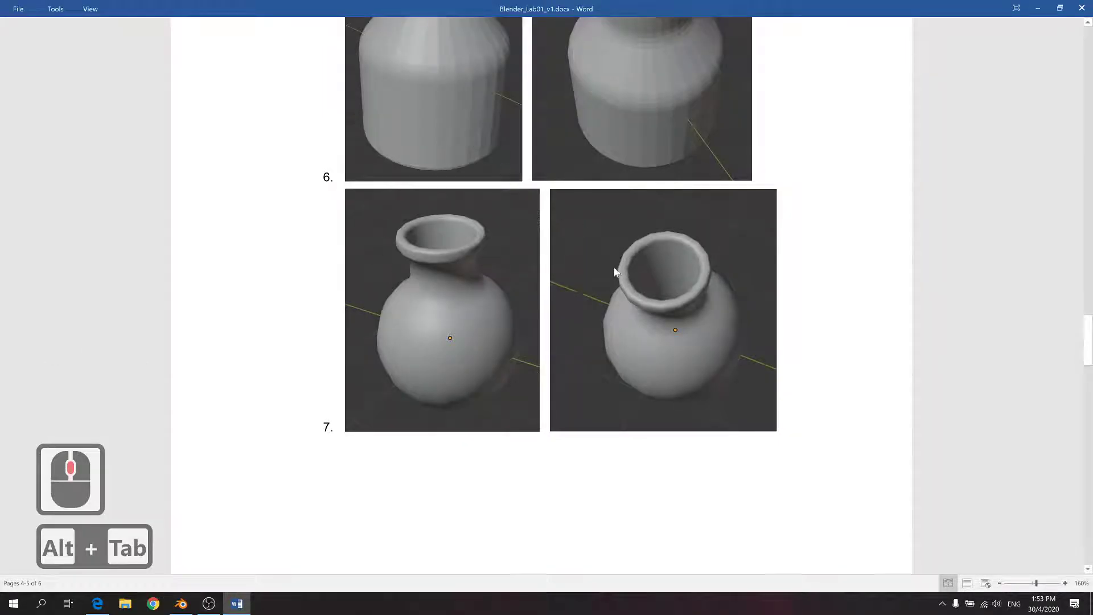
key(alt+Tab)
key(e)
click(598, 237)
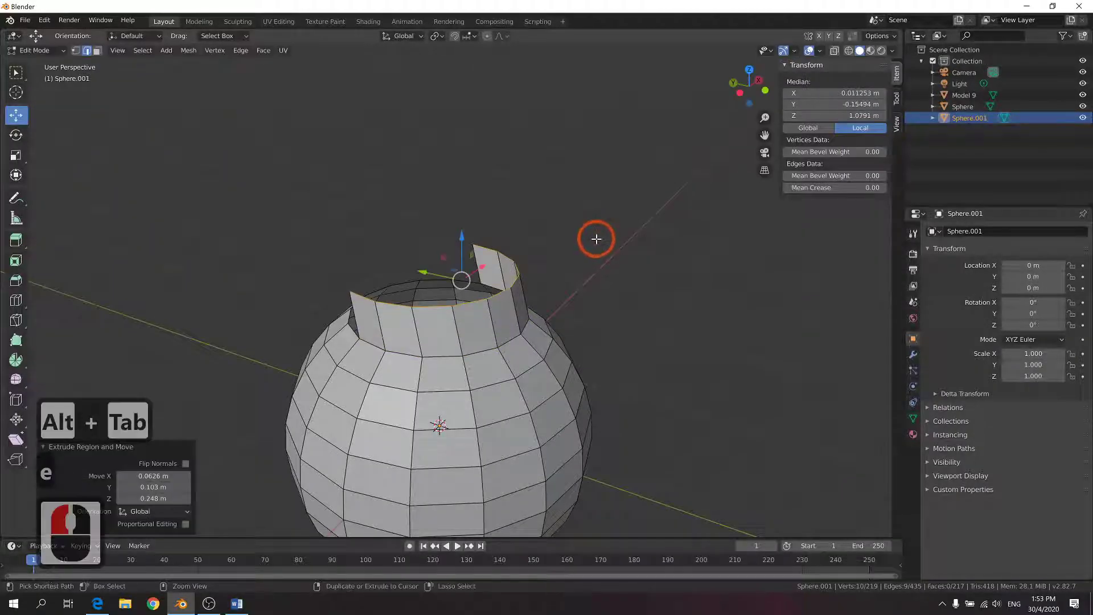
key(ctrl+z)
Select the complete ring of mouth edges in wireframe display from the back orthographic view, and restore solid shading
click(849, 51)
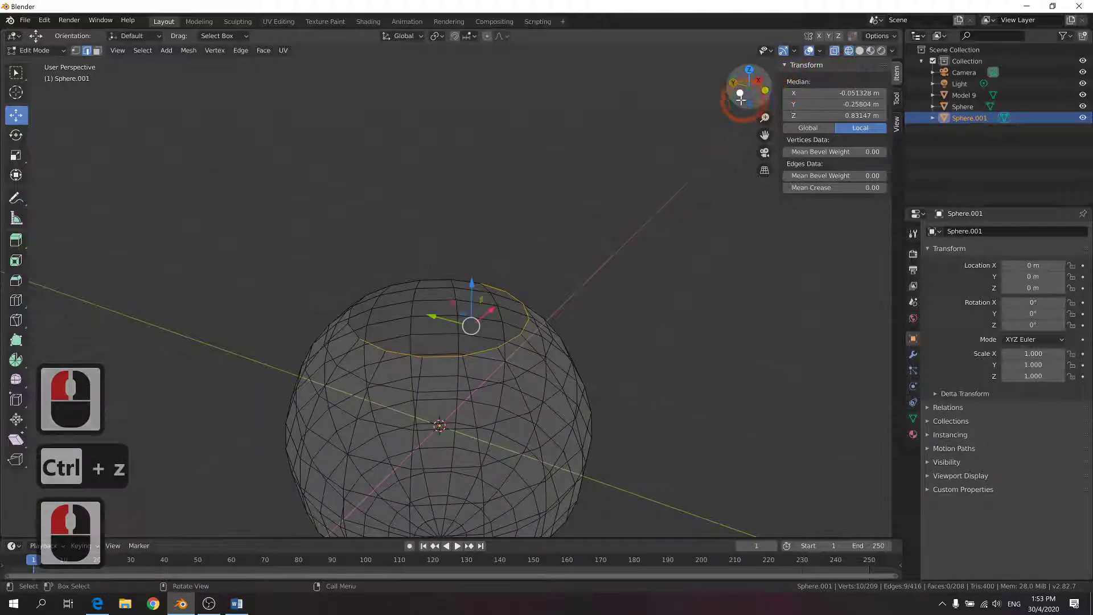
click(733, 83)
drag(227, 256, 530, 344)
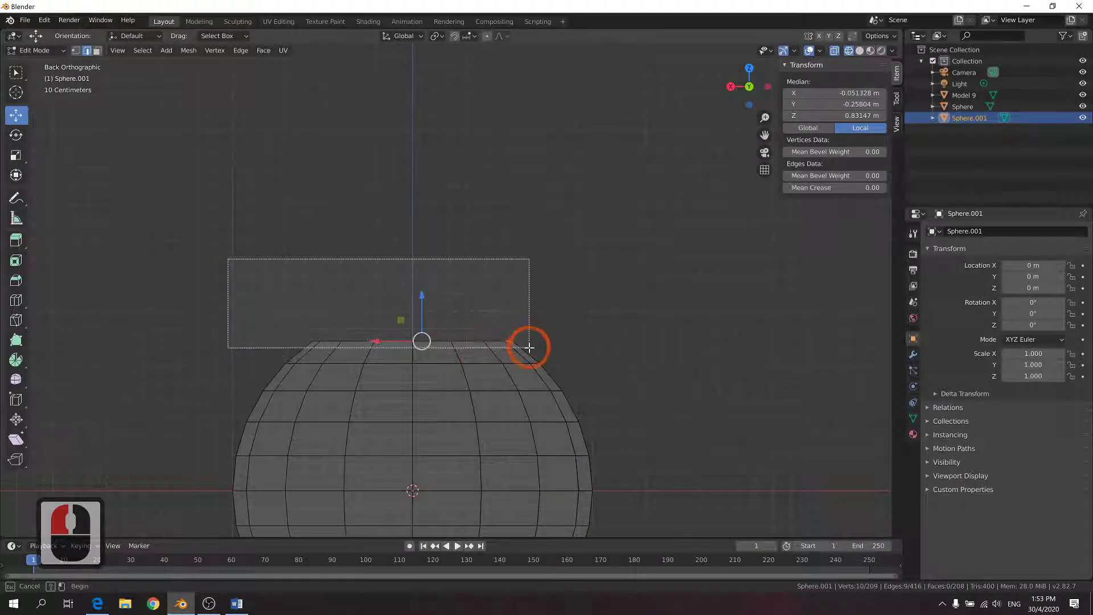
mouse_move(513, 153)
middle_down()
mouse_move(571, 178)
mouse_move(581, 220)
middle_up()
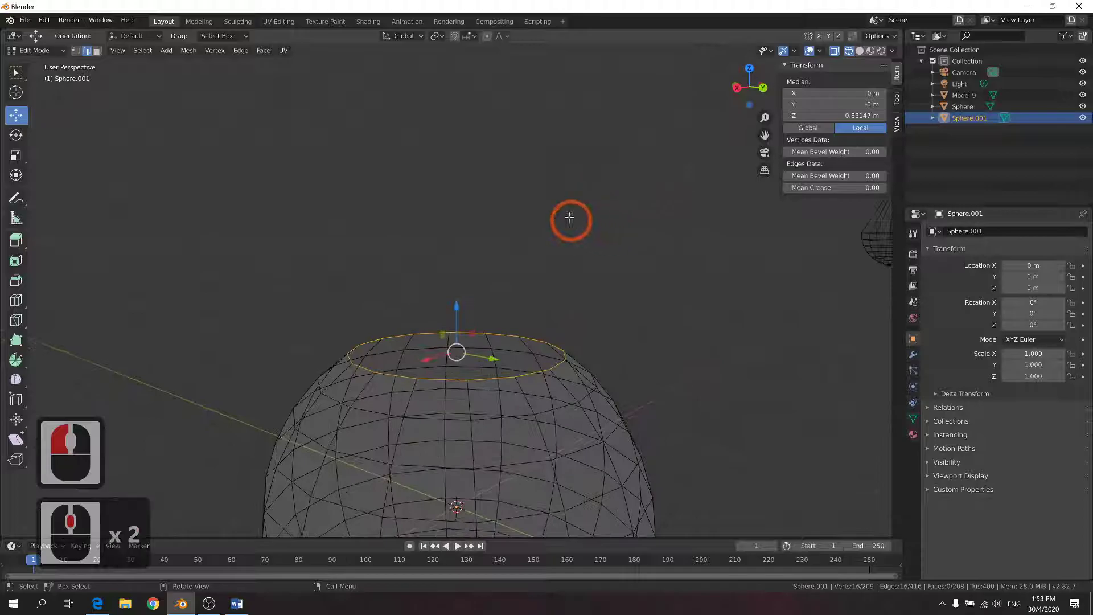
click(859, 51)
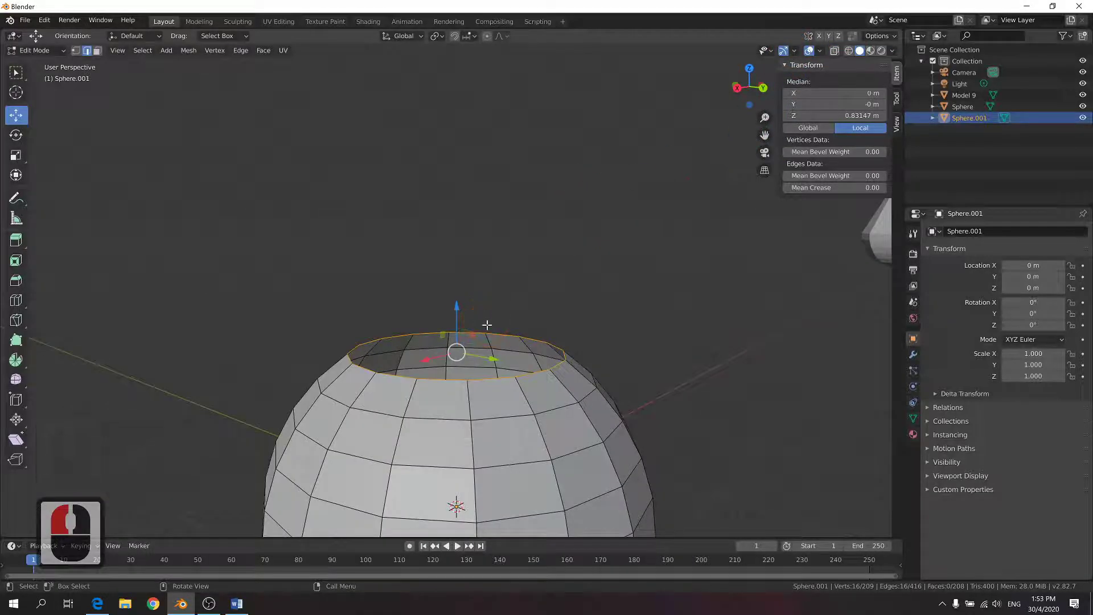
Try extruding the full mouth rim upward without an axis constraint, and undo the attempts
key(e)
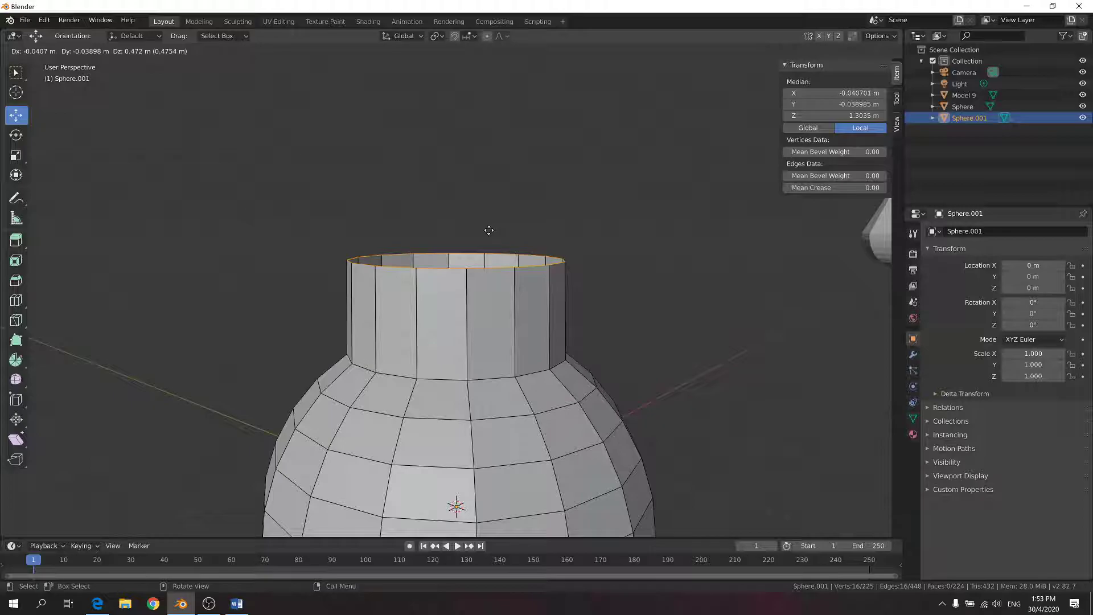
key(g)
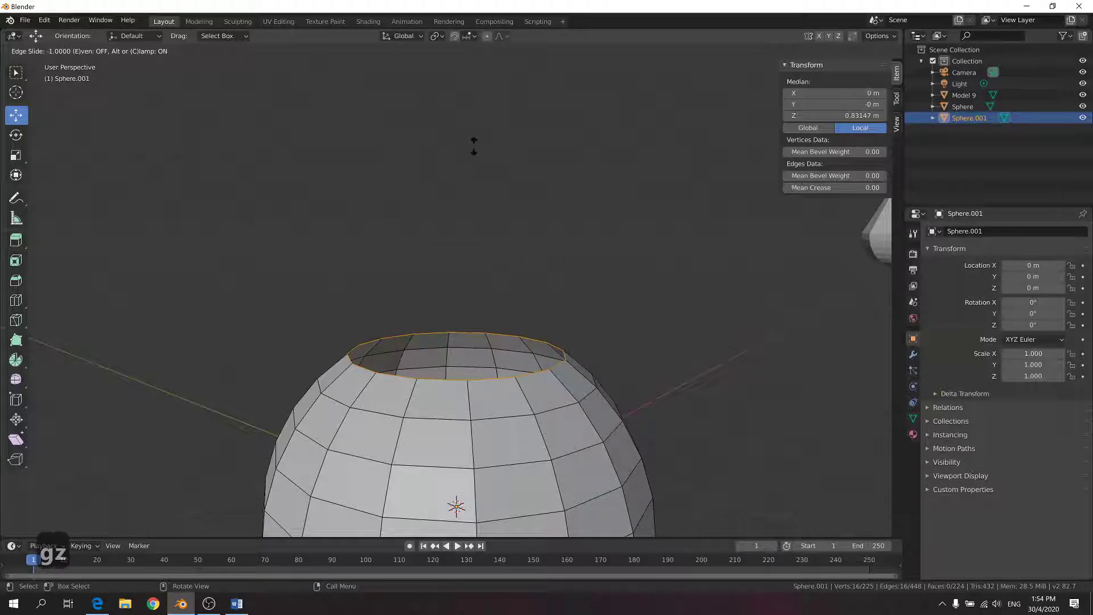
click(458, 228)
key(ctrl+z)
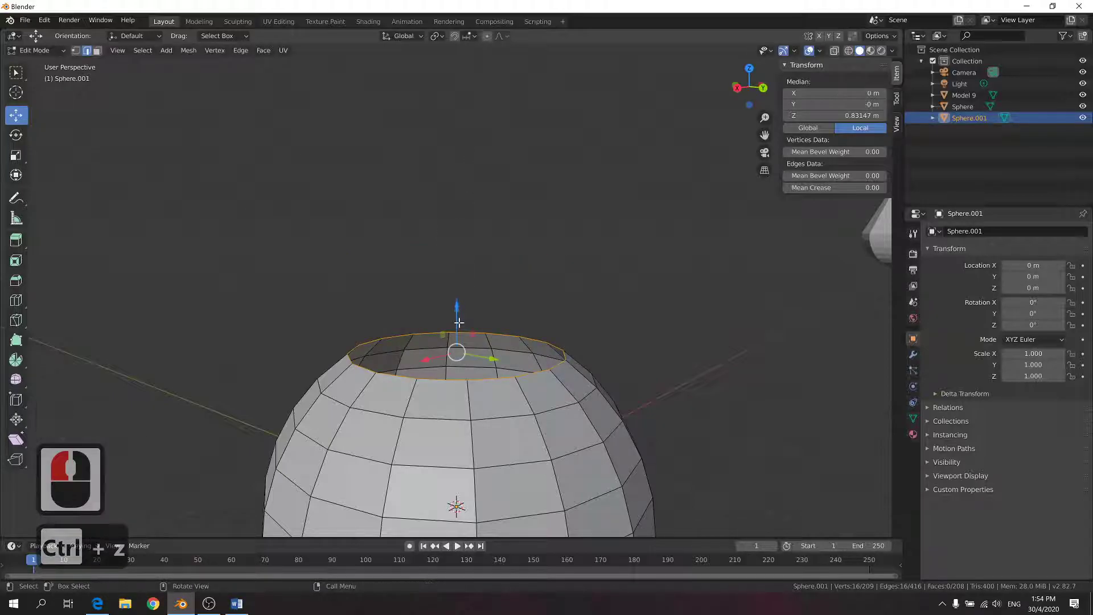
key(e)
click(459, 257)
key(ctrl+z)
Extrude the mouth rim about 0.398 m upward along Z as the vase's neck, and compare it with the model 7 images in Word
key(e)
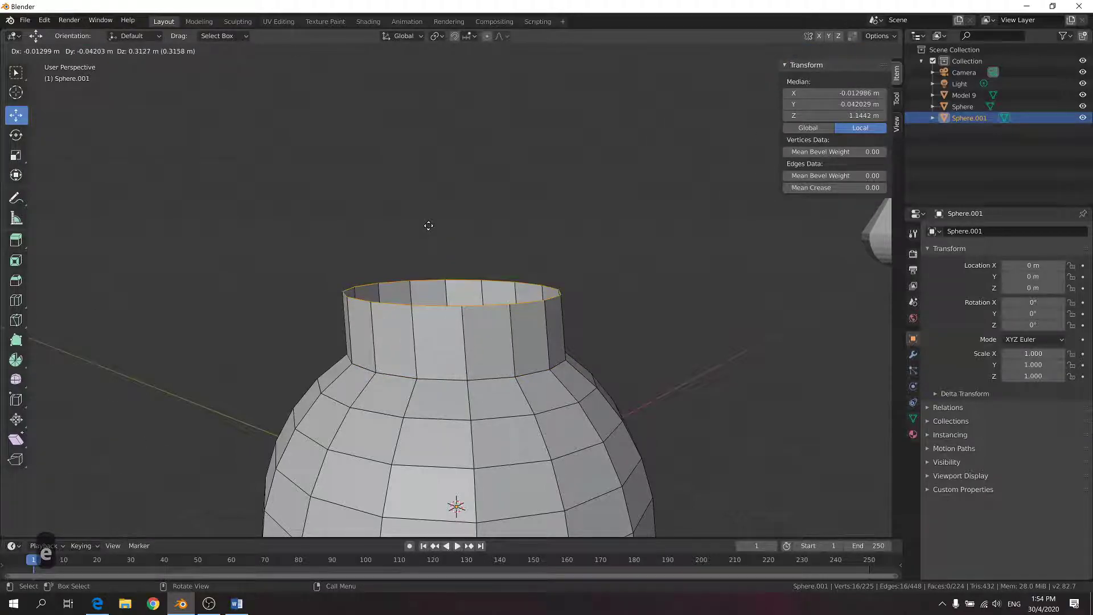
key(z)
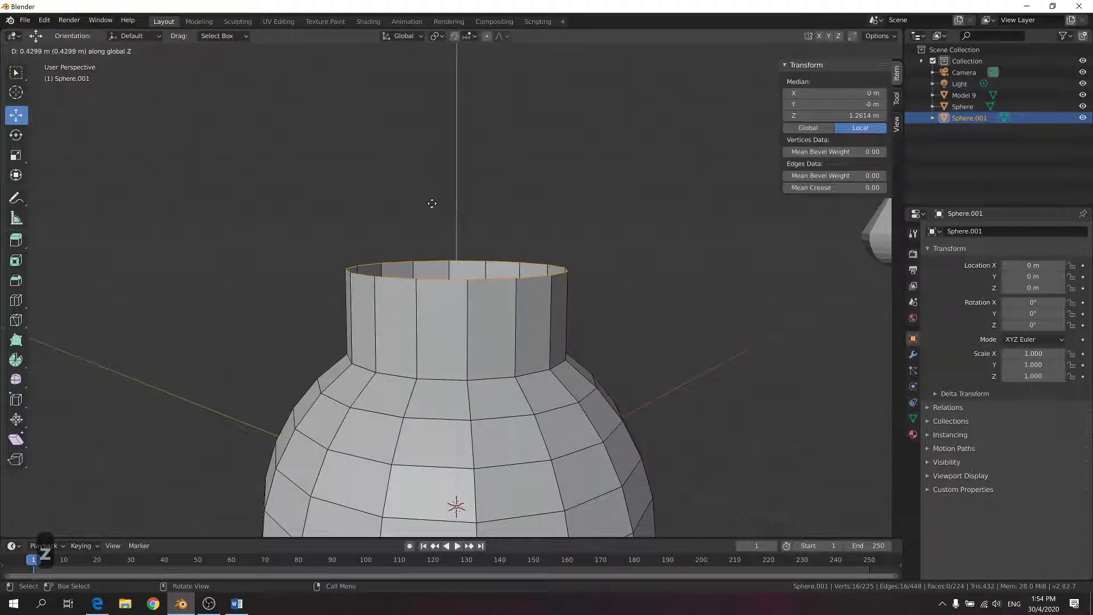
click(442, 209)
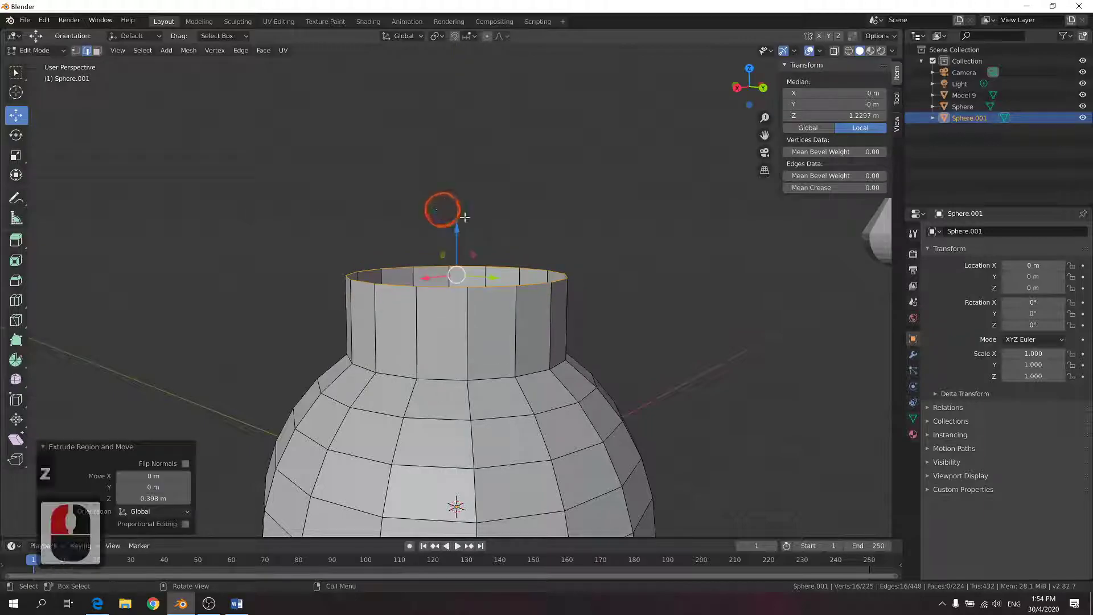
click(592, 268)
key(alt+Tab)
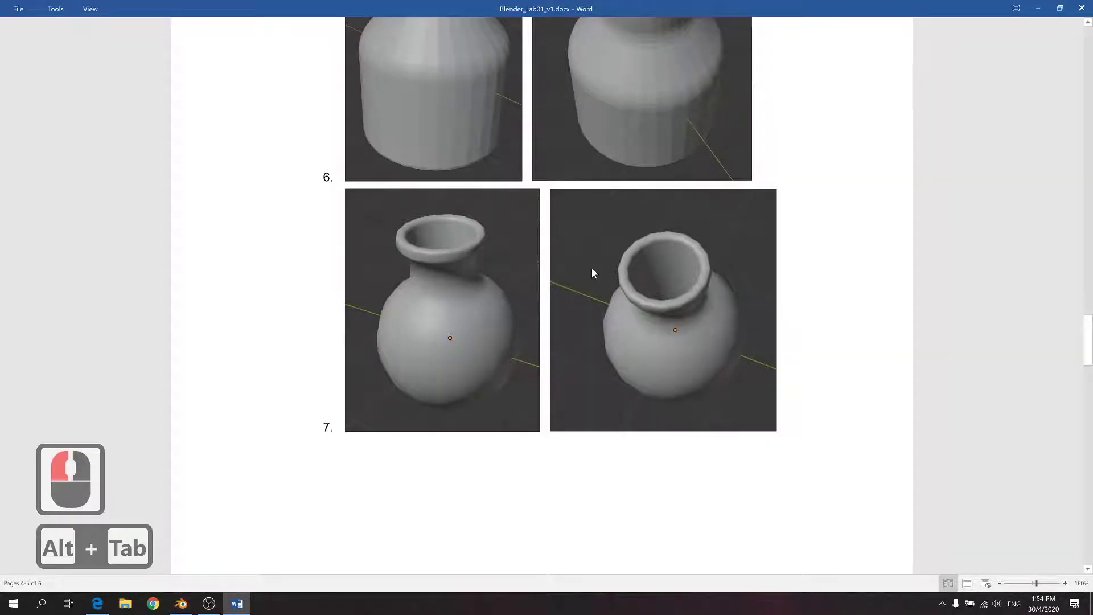
key(alt+Tab)
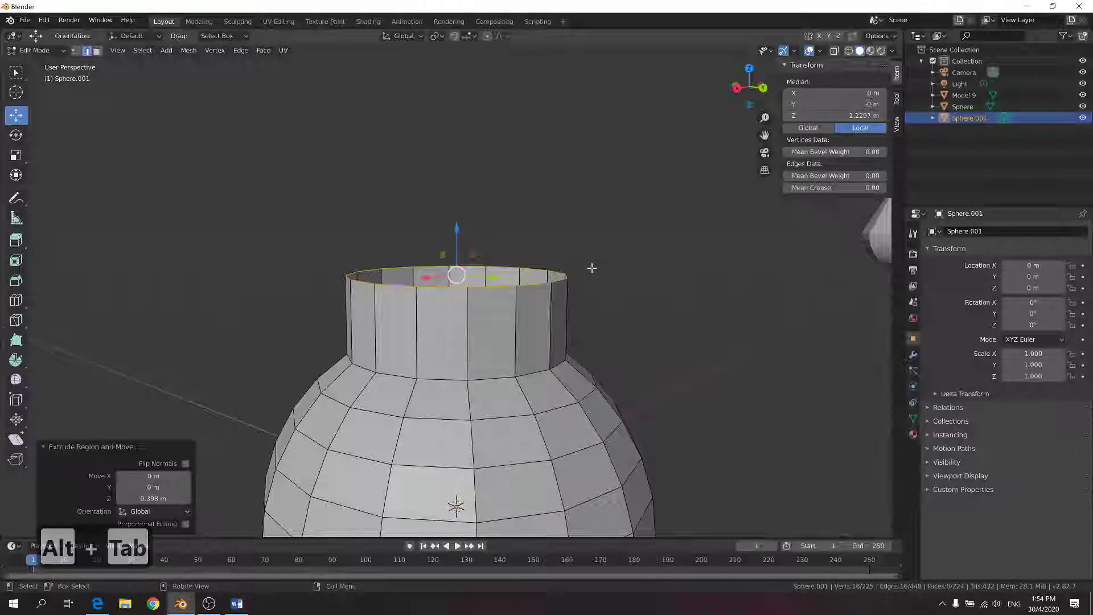
Check the vase reference in Word, and extrude the neck's top edge loop outward at a scale of about 1.222
key(alt+Tab)
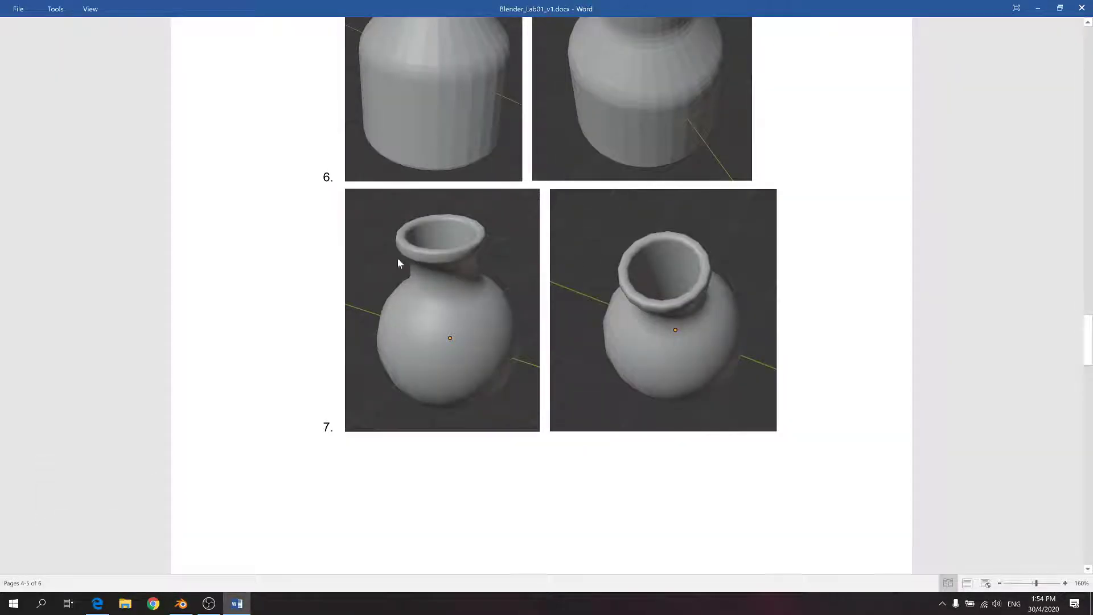
key(alt+Tab)
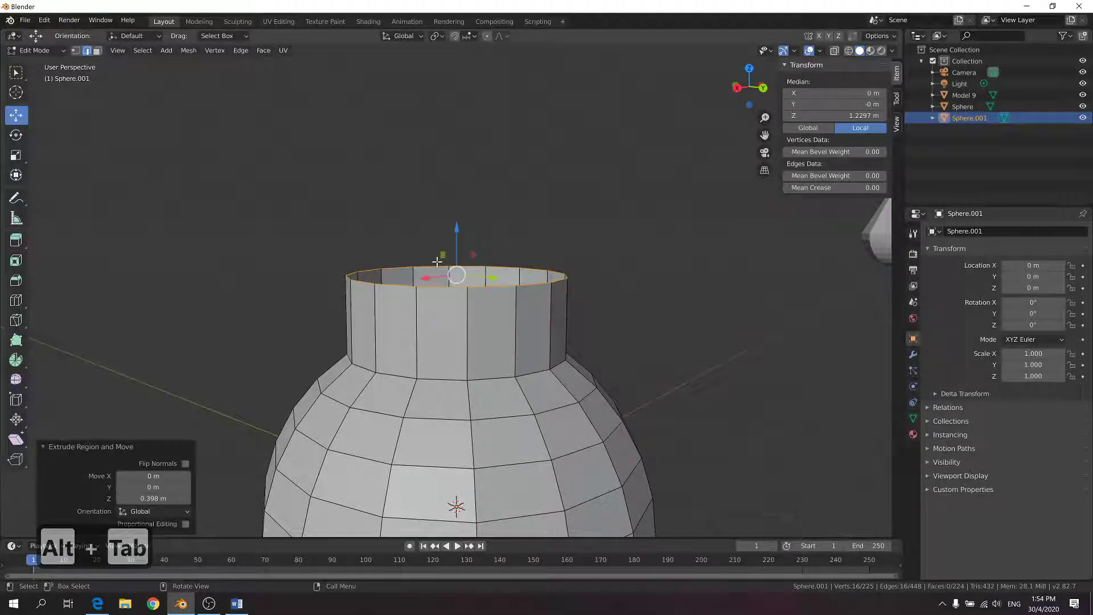
key(e)
key(s)
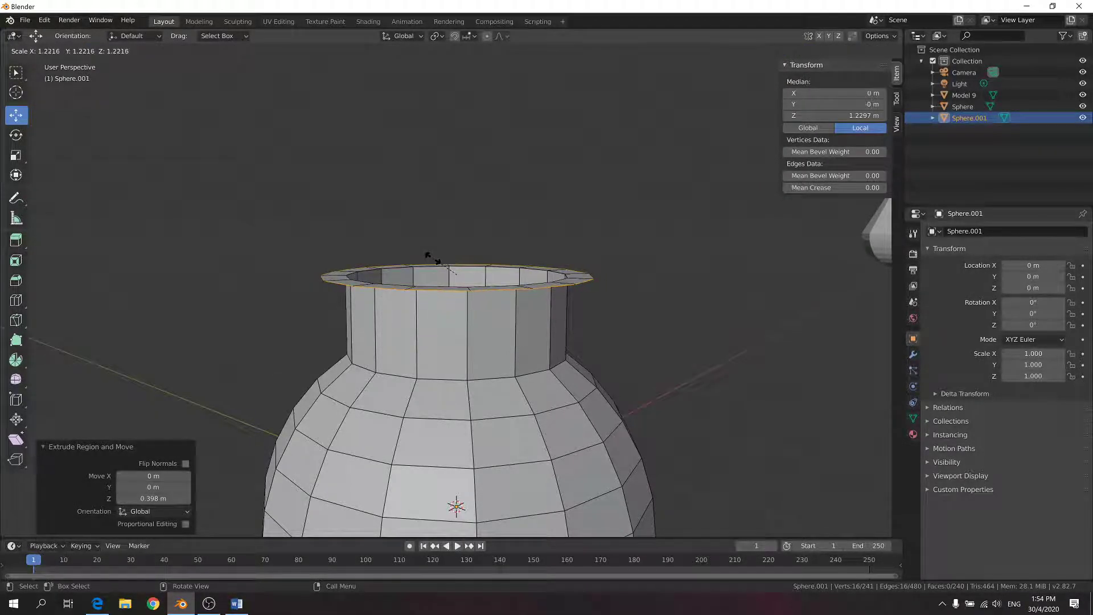
click(433, 259)
Extrude the widened rim edge loop upward about 0.149 m along Z
middle_drag(434, 256, 452, 270)
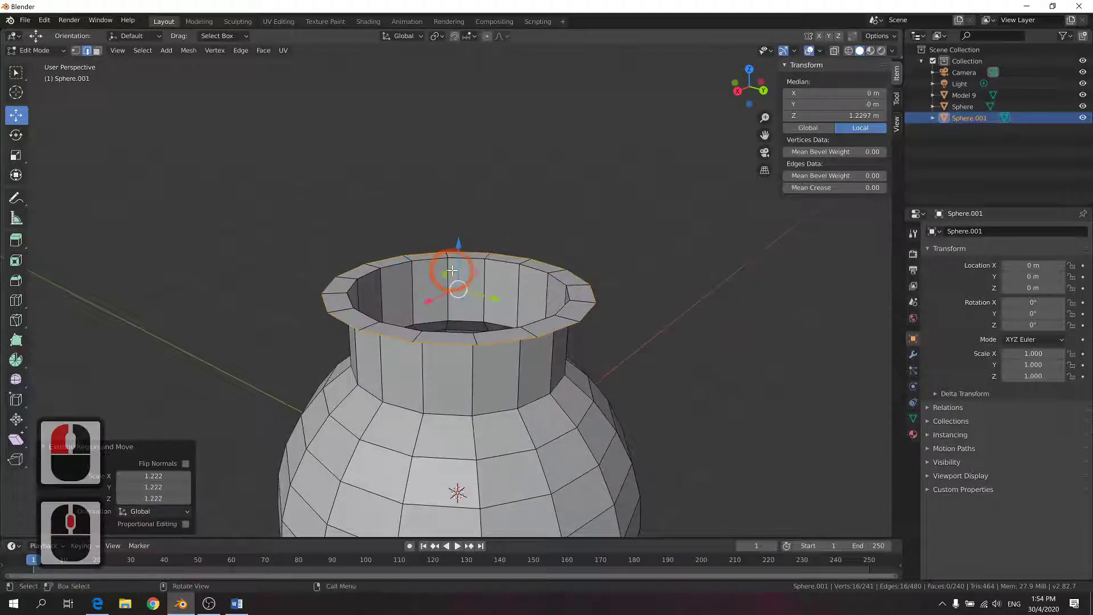
key(e)
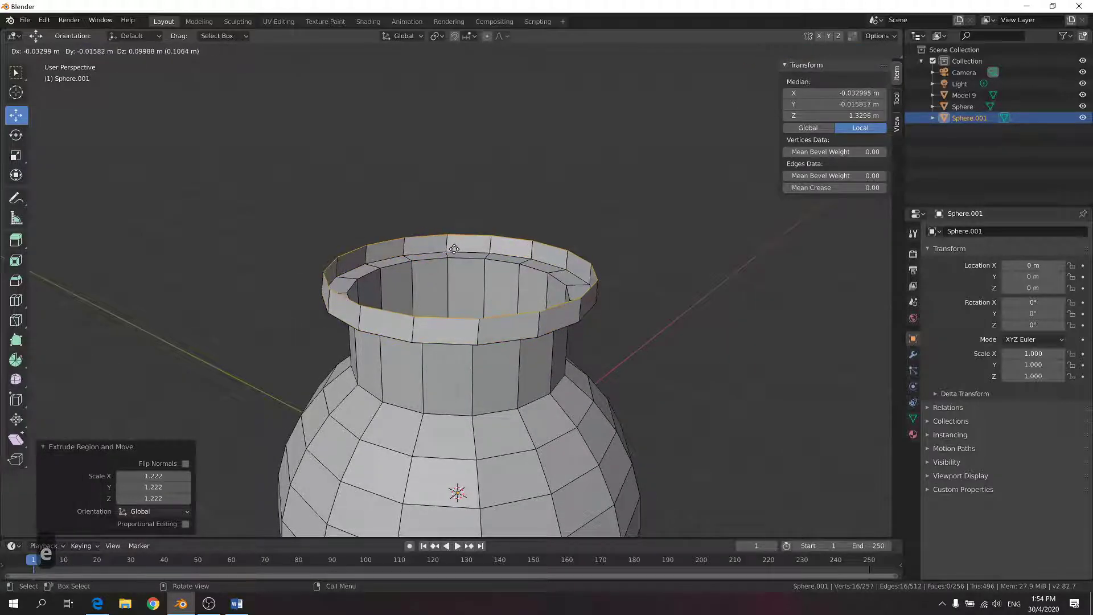
key(z)
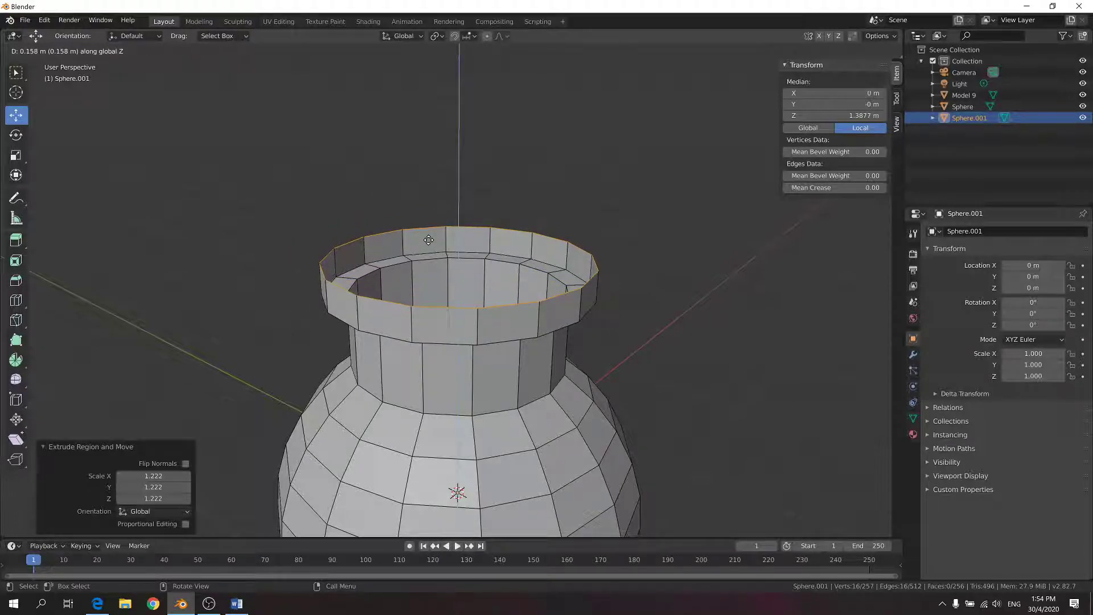
click(428, 241)
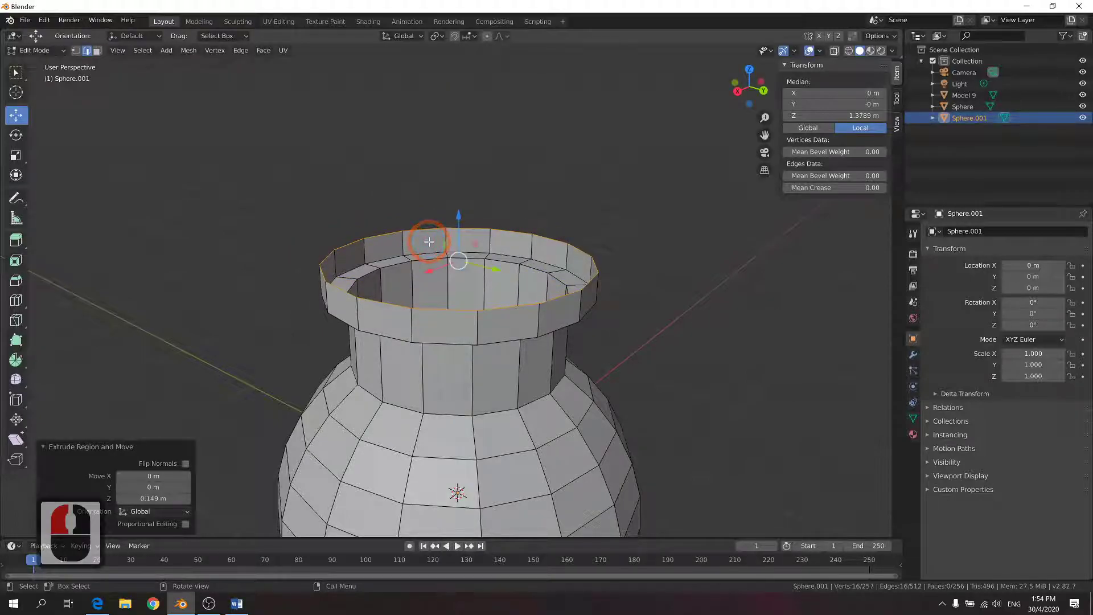
Check the vase reference in Word, and extrude the rim's top edge loop inward at a scale of about 0.768
key(alt+Tab)
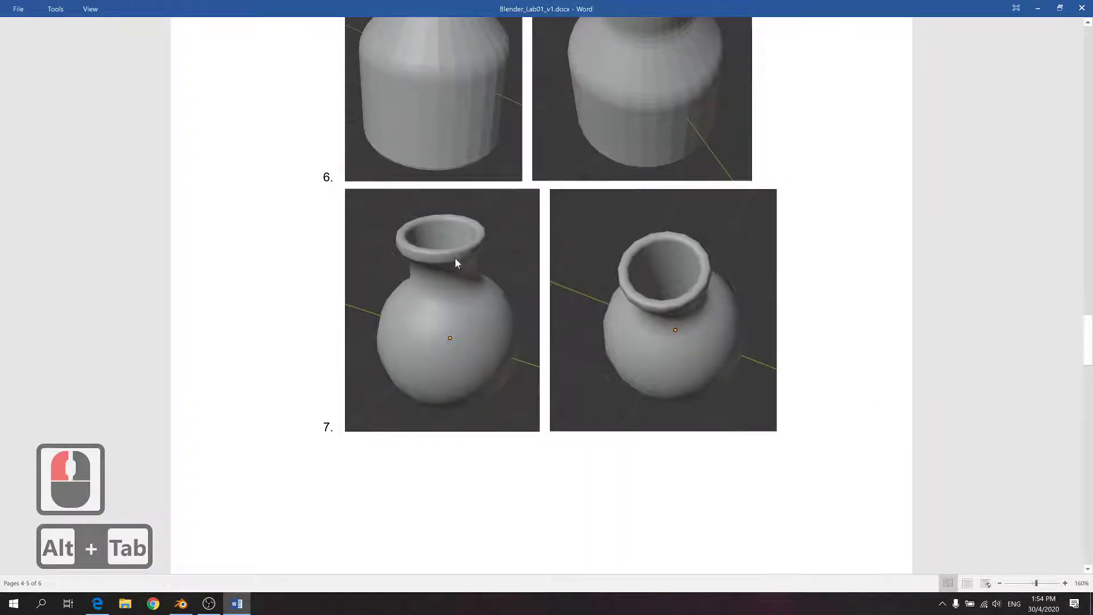
key(alt+Tab)
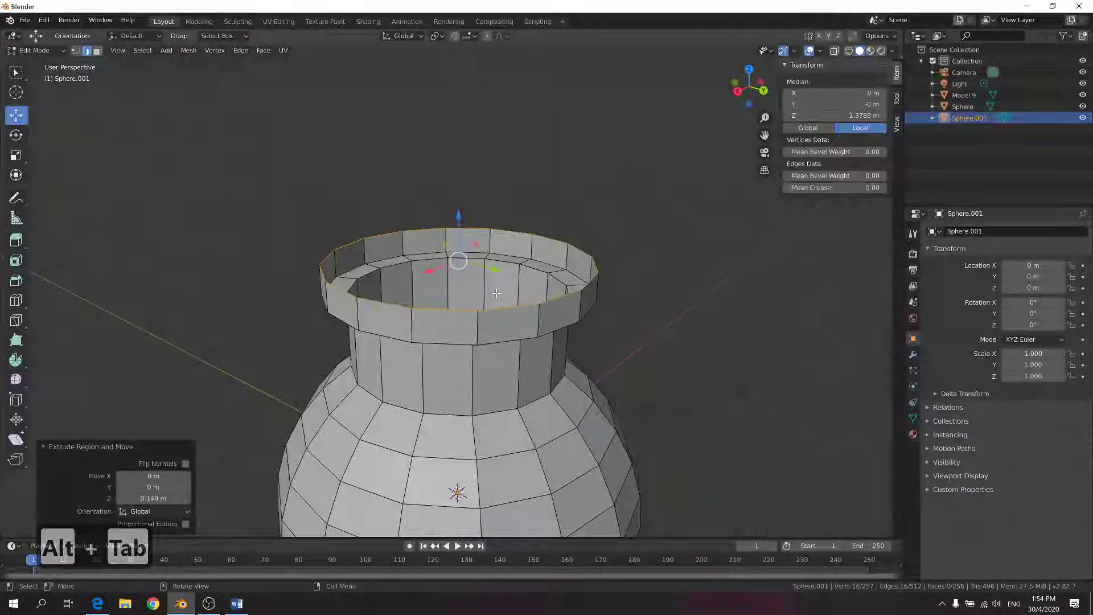
key(e)
key(s)
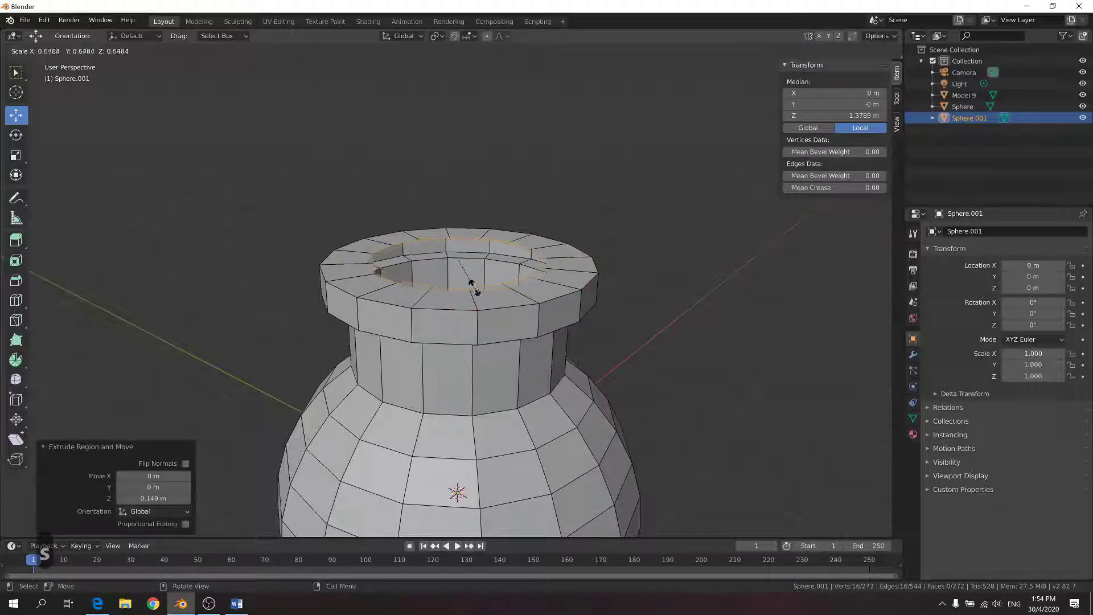
click(464, 267)
Extrude the rim's inner edge loop about 1.57 m down along Z to form the vase's inner wall
middle_drag(456, 251, 454, 276)
middle_click(454, 275)
key(e)
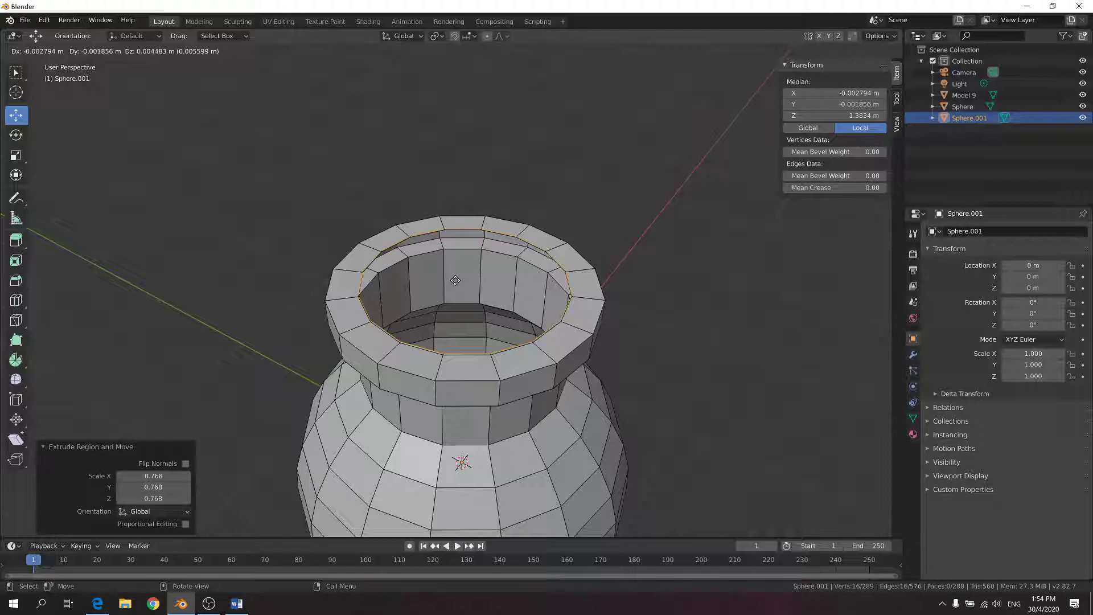
key(z)
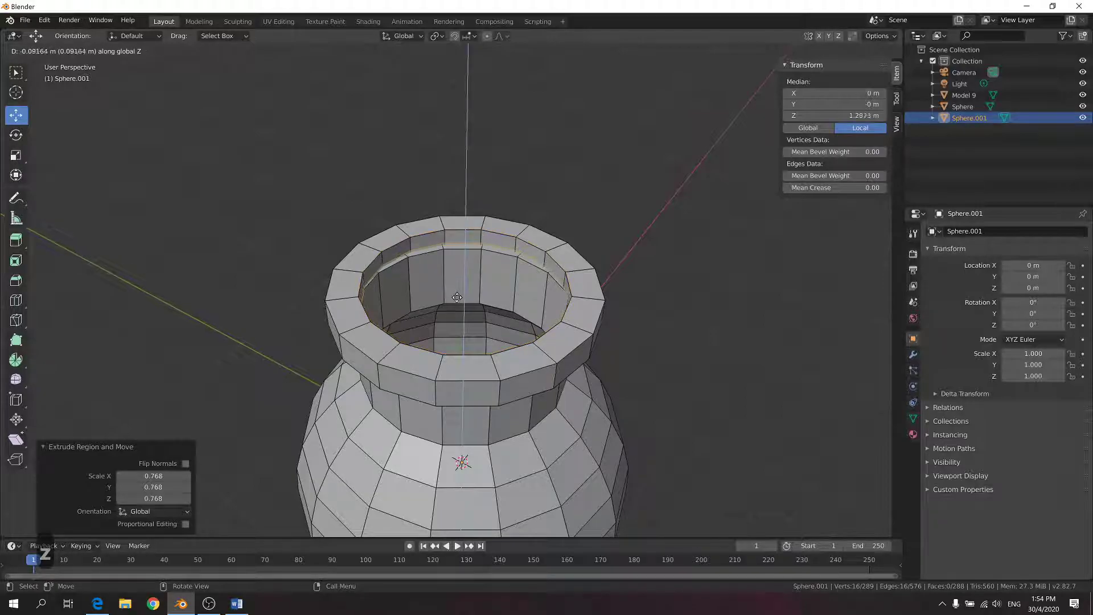
click(494, 471)
Return to Object Mode, apply Shade Smooth to the vase and deselect it
middle_drag(610, 402, 641, 357)
scroll(593, 372, down, 3)
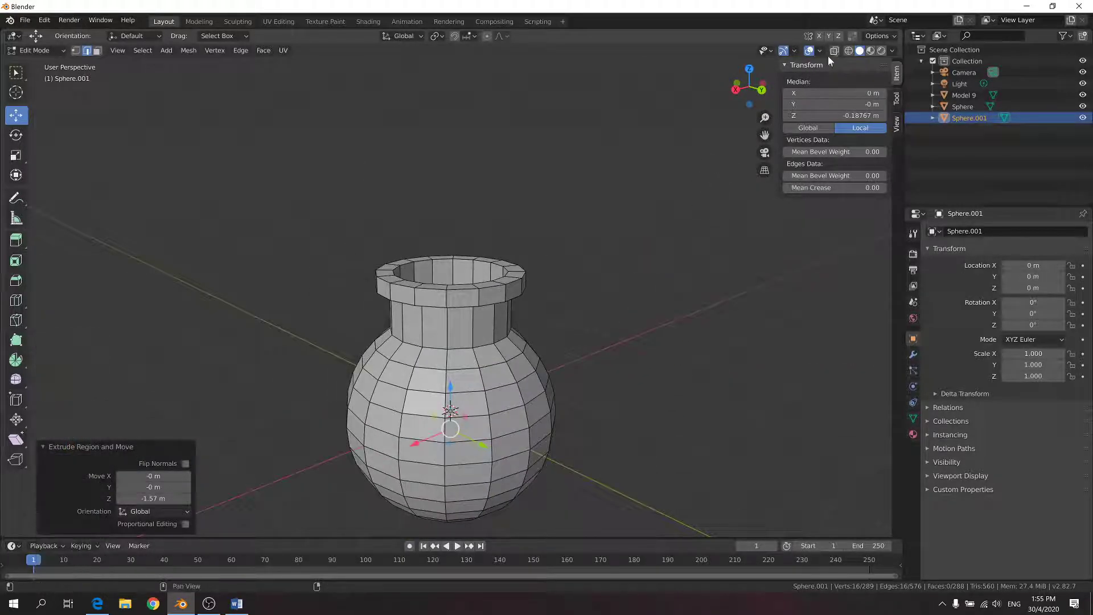
key(Tab)
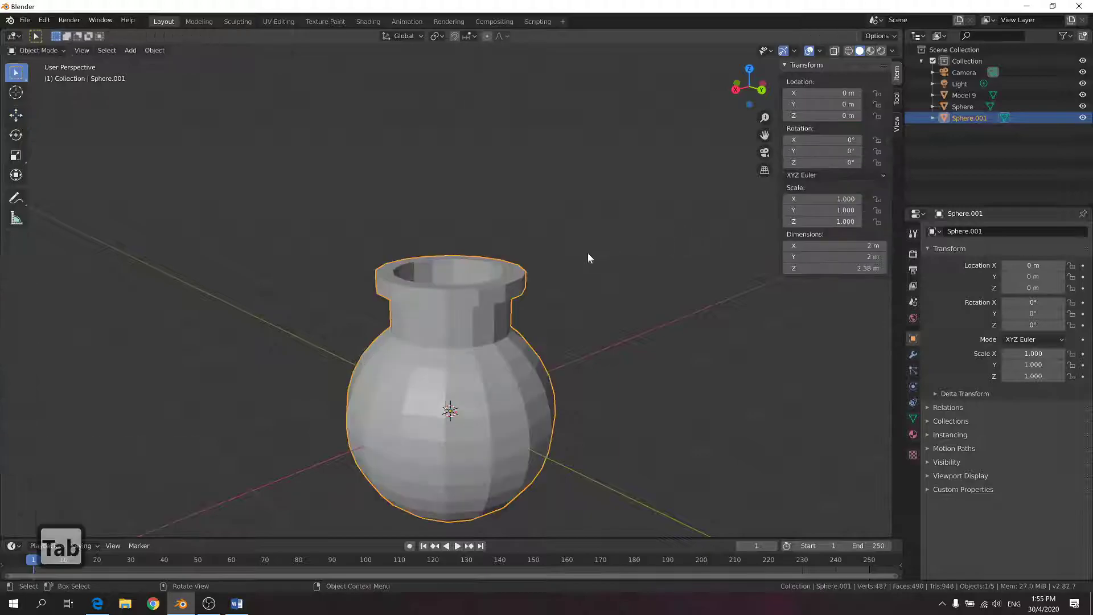
right_click(443, 340)
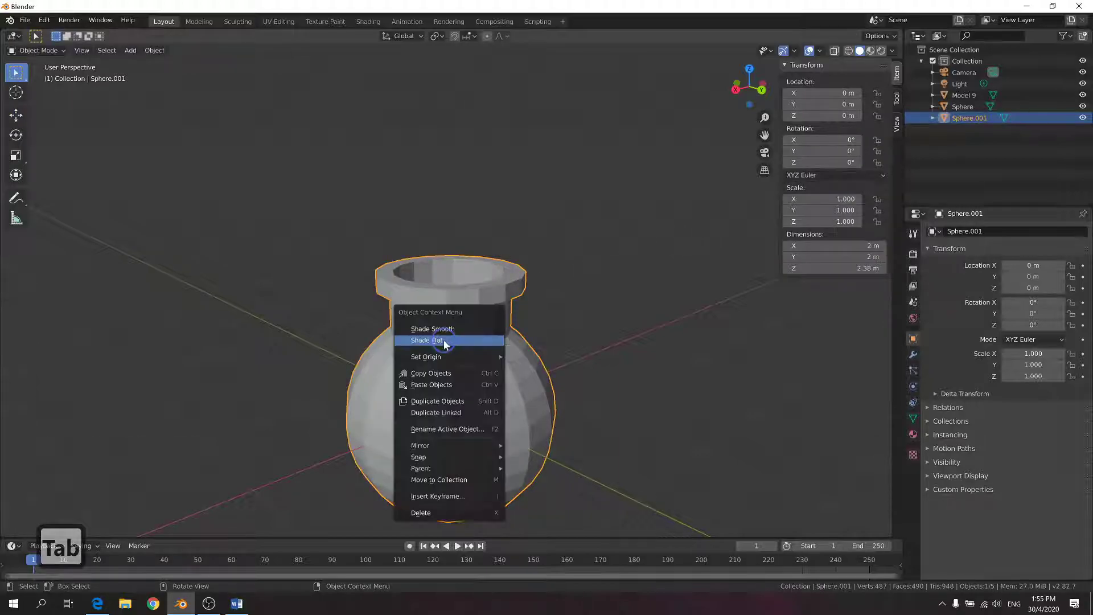
click(446, 329)
click(606, 333)
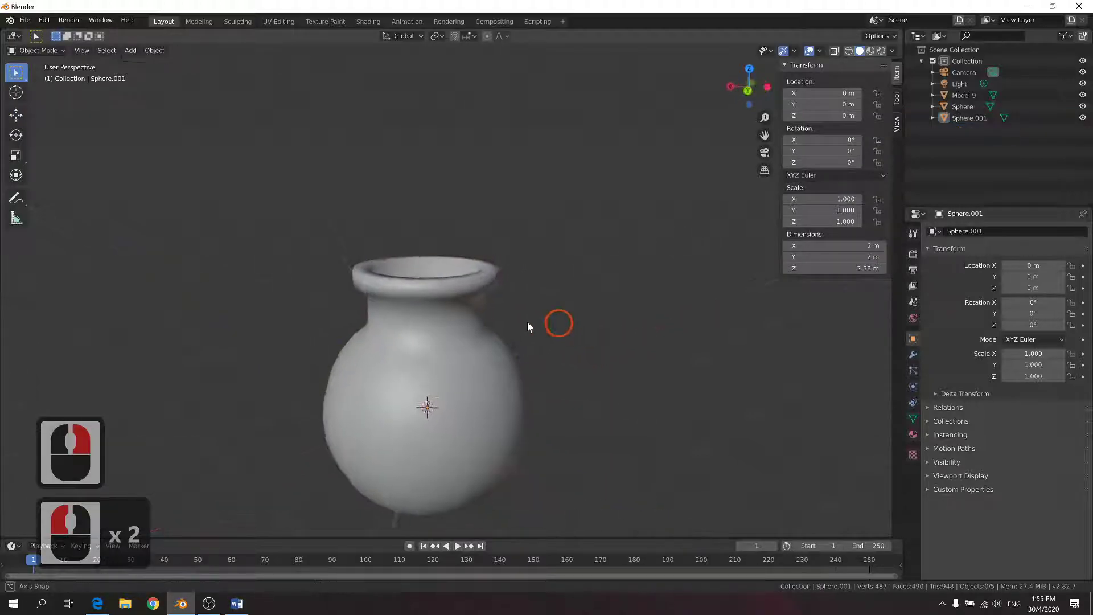
Inspect the vase's inner wall in wireframe and return to solid shading
middle_drag(532, 324, 493, 350)
click(847, 50)
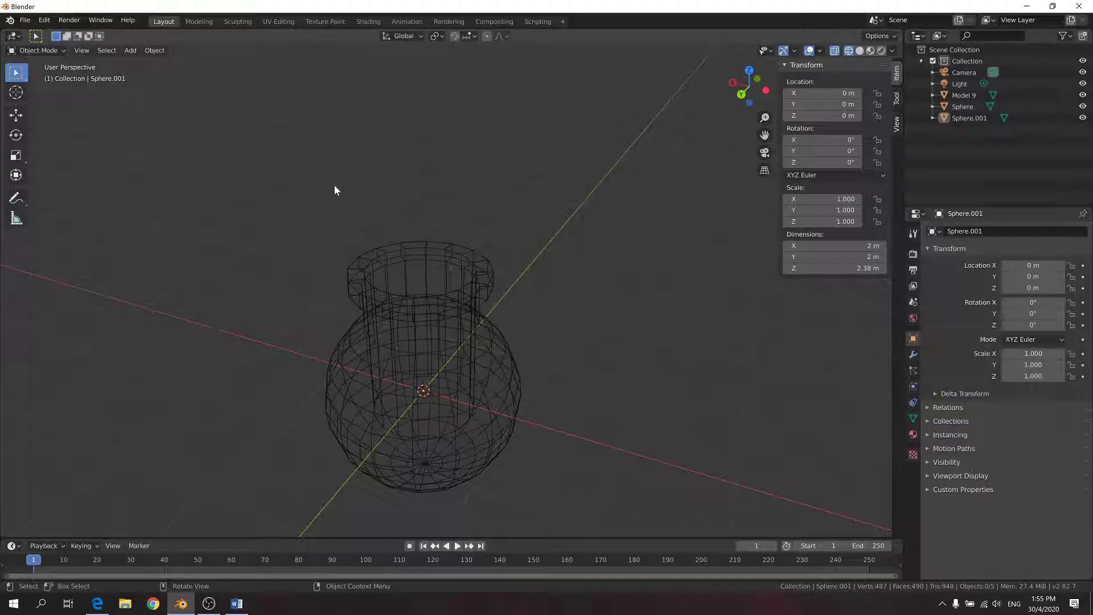
click(859, 51)
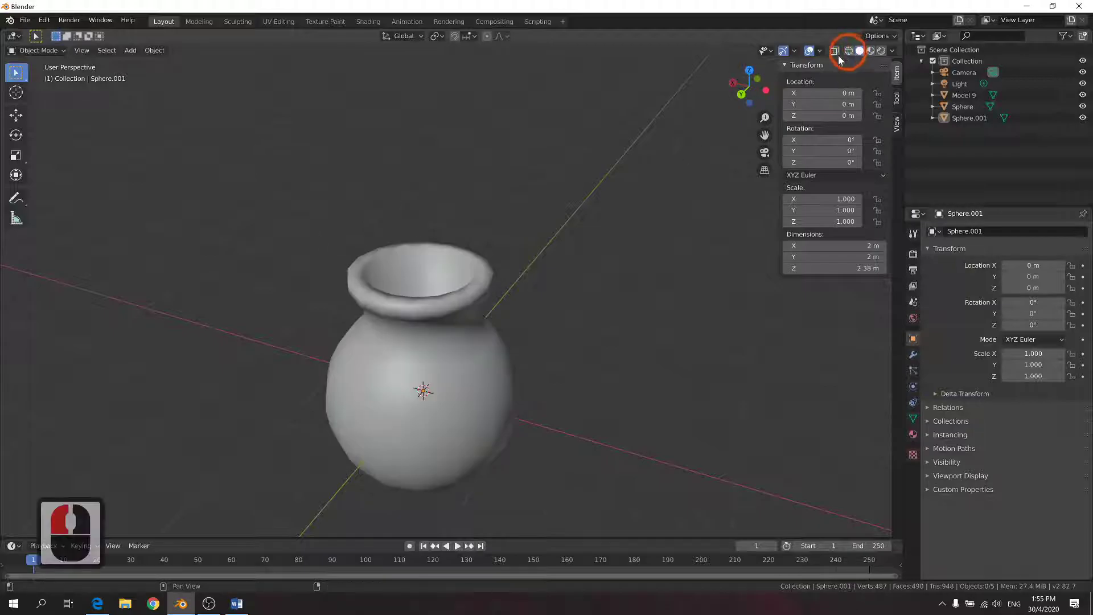
Enter Edit Mode on the vase and select its whole neck and rim in wireframe from the back view
key(Tab)
click(421, 361)
middle_drag(462, 280, 478, 239)
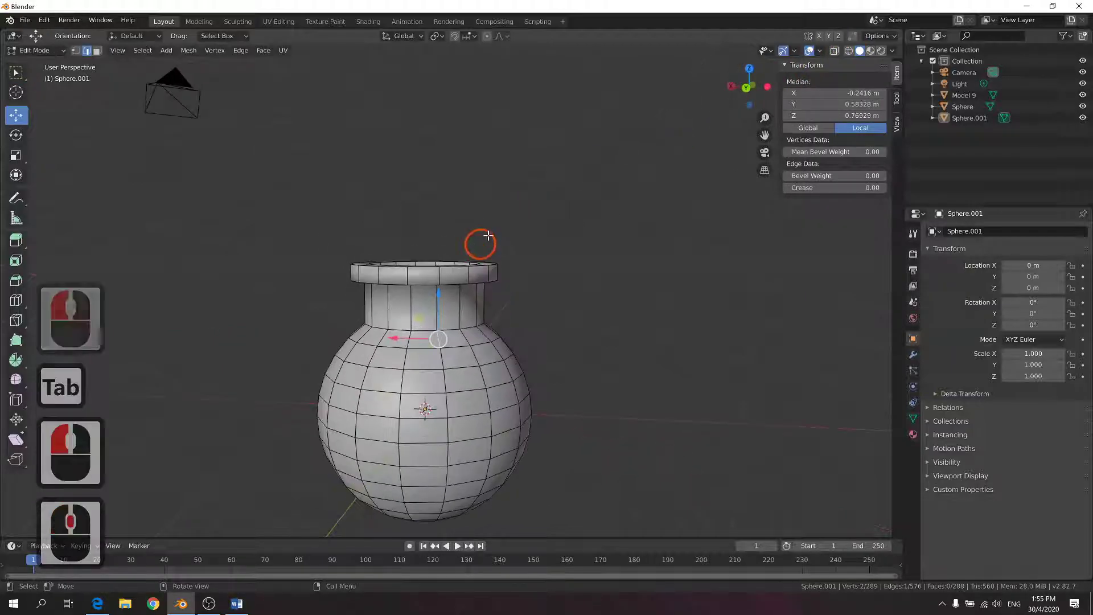
click(281, 206)
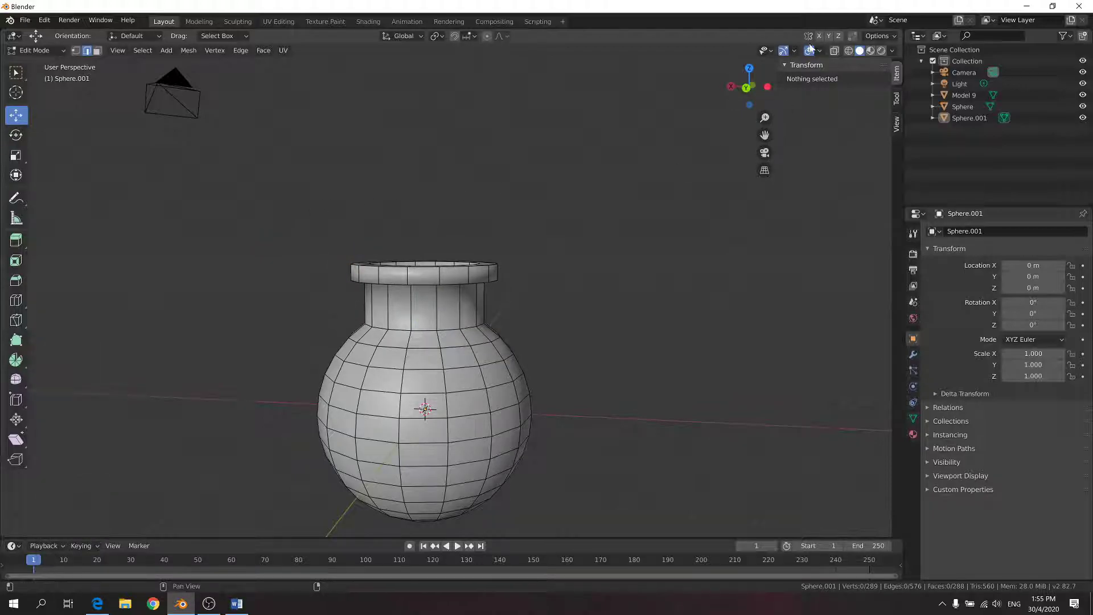
click(848, 50)
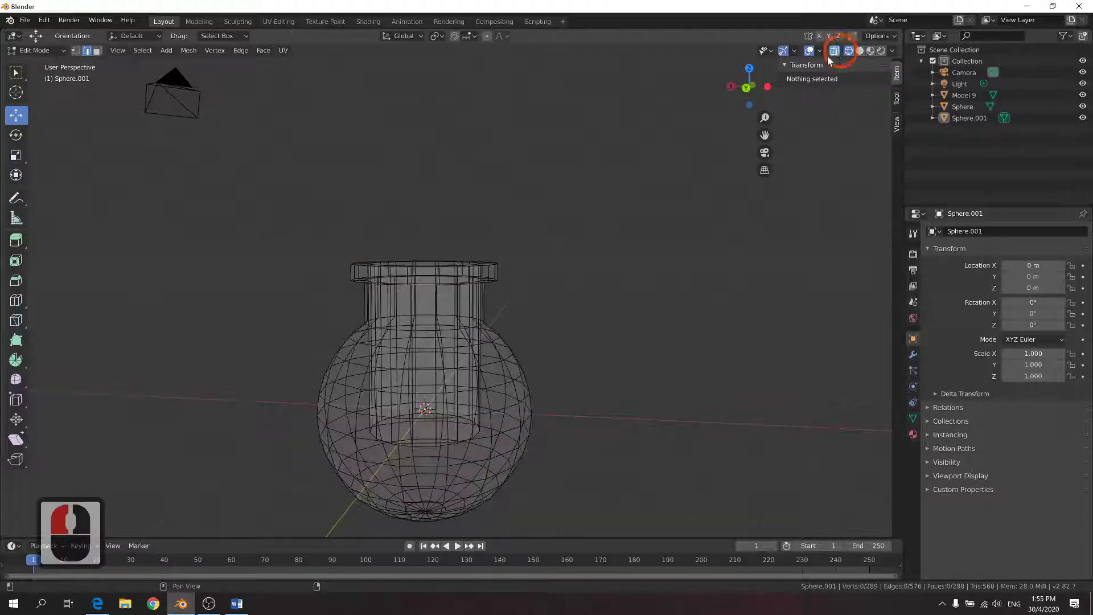
click(746, 88)
drag(321, 228, 525, 326)
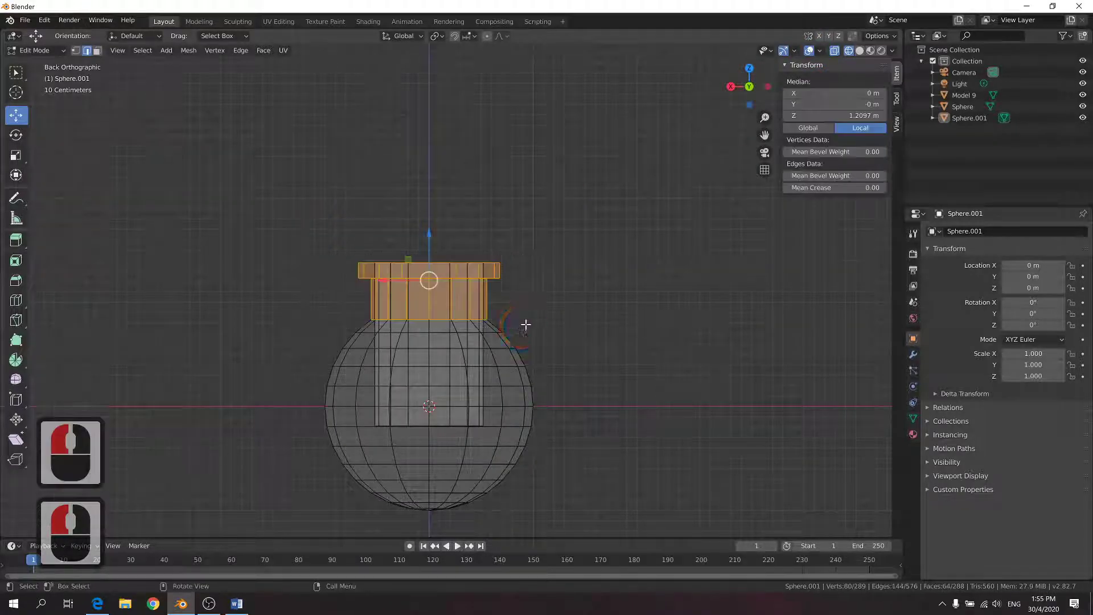
mouse_move(497, 269)
middle_down()
mouse_move(494, 294)
mouse_move(499, 271)
middle_up()
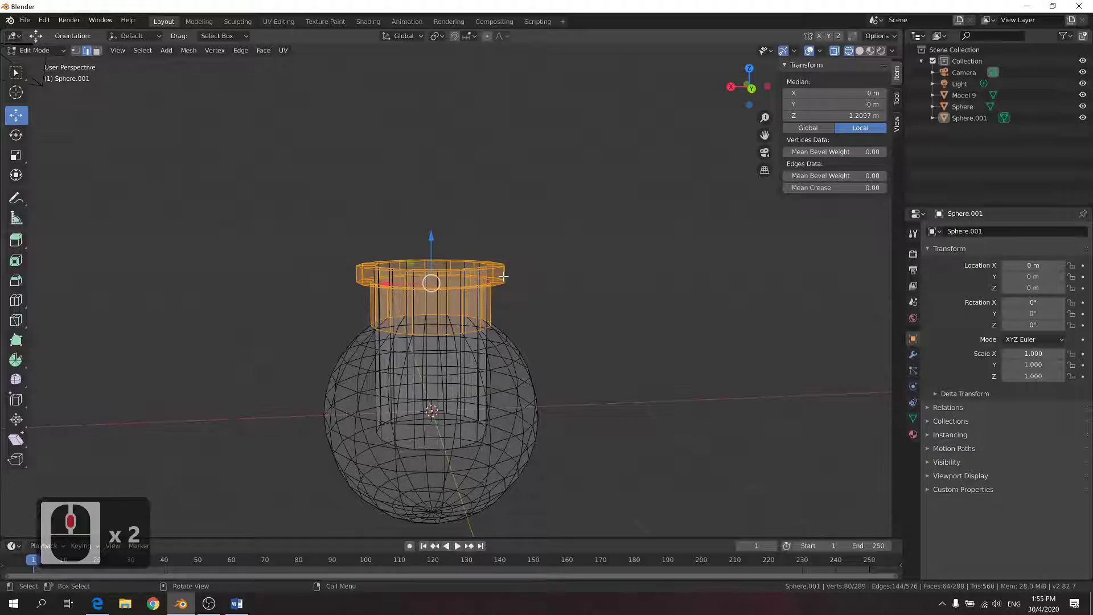
Scale the selected neck and rim to about 0.78, lower them slightly along Z and deselect everything
key(s)
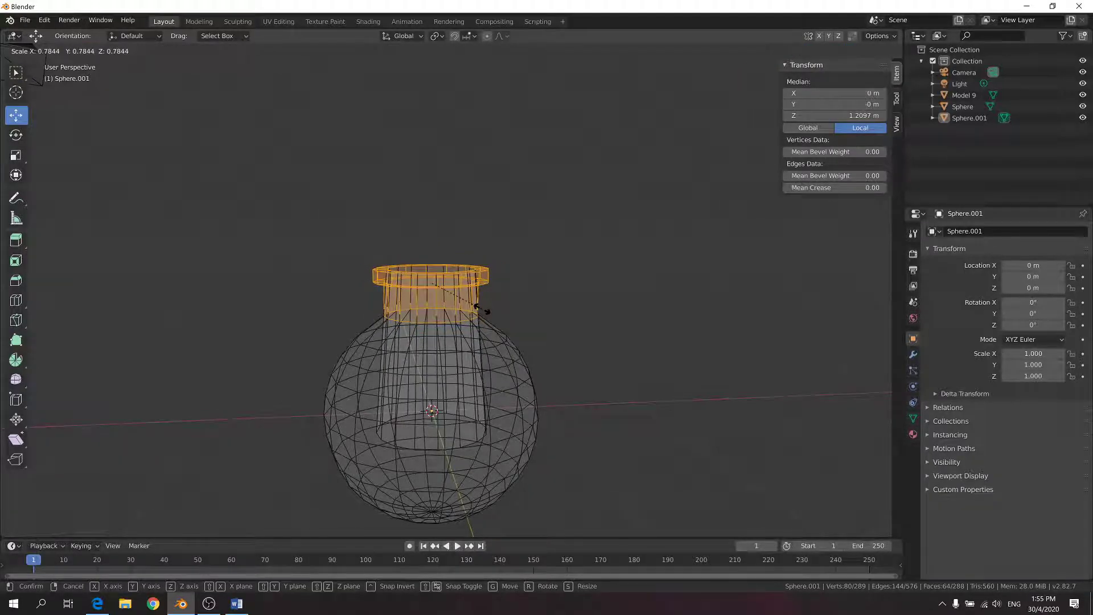
click(481, 308)
drag(431, 244, 431, 251)
click(586, 261)
click(639, 213)
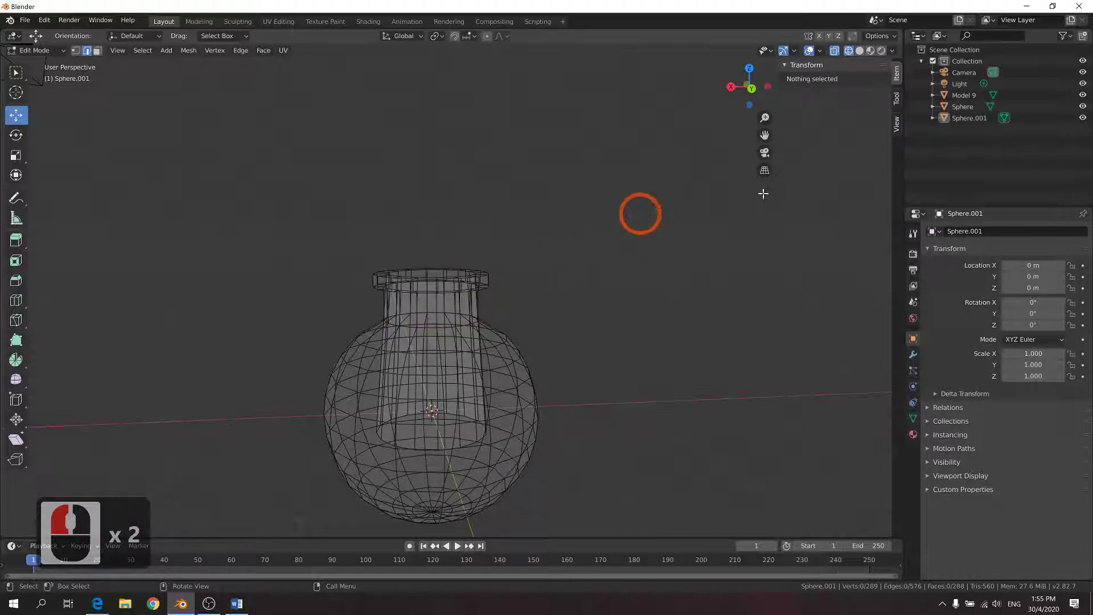
Examine the resized neck and rim in solid shading from several angles
click(859, 50)
mouse_move(531, 194)
middle_down()
mouse_move(531, 256)
mouse_move(495, 298)
mouse_move(510, 250)
mouse_move(419, 293)
mouse_move(432, 317)
mouse_move(454, 279)
mouse_move(439, 312)
mouse_move(471, 285)
mouse_move(467, 346)
mouse_move(493, 269)
middle_up()
middle_drag(486, 351, 452, 303)
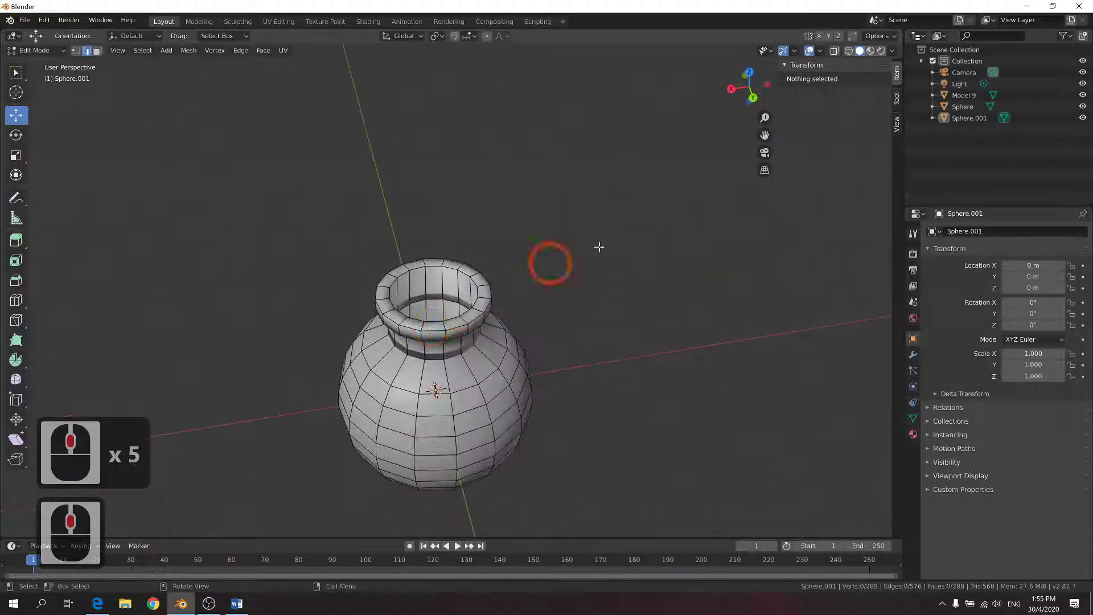
Switch to wireframe shading and face selection, and select a face near the vase's base
click(849, 50)
click(582, 195)
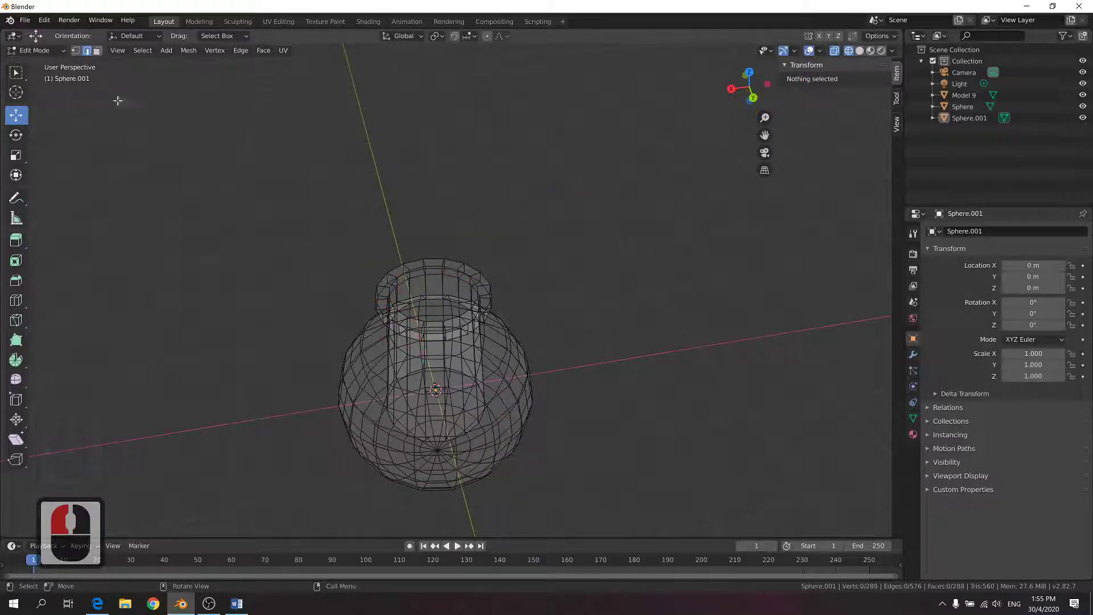
click(97, 51)
click(435, 390)
middle_drag(401, 310, 461, 273)
click(432, 336)
click(432, 336)
Try to select faces around the lower opening of the inner wall, and undo the last two selections
scroll(467, 240, up, 5)
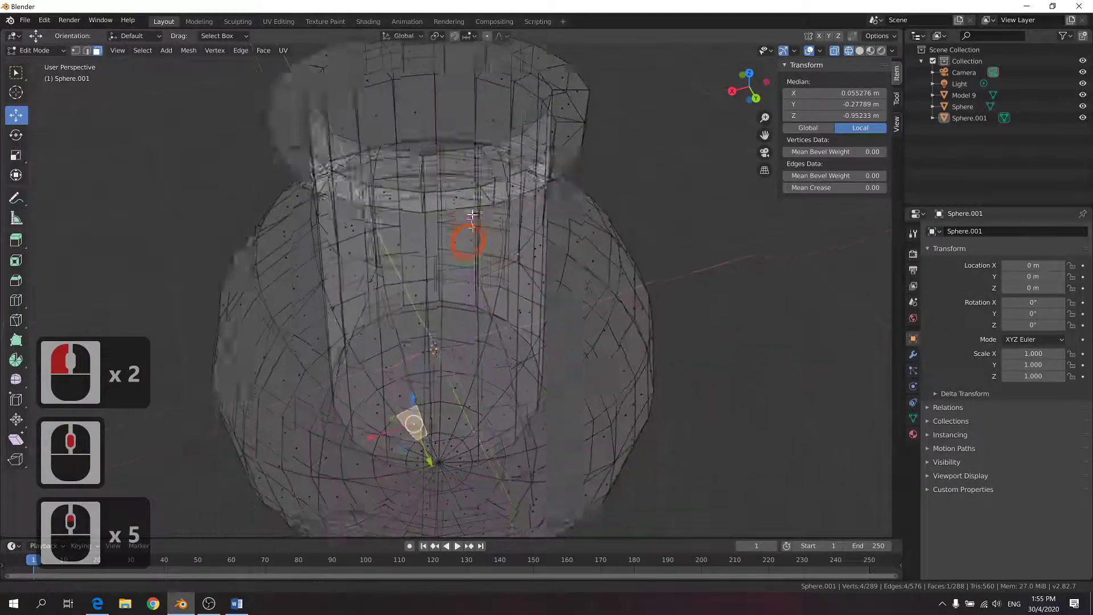
shift+middle_drag(471, 219, 479, 210)
middle_drag(469, 261, 501, 268)
click(390, 407)
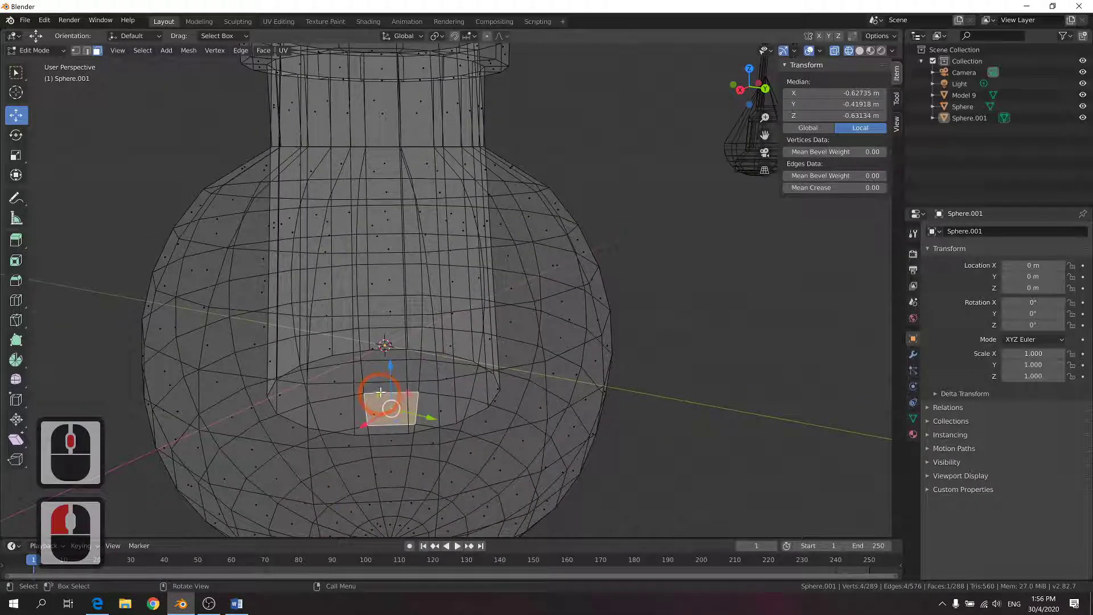
middle_drag(380, 395, 434, 386)
click(346, 403)
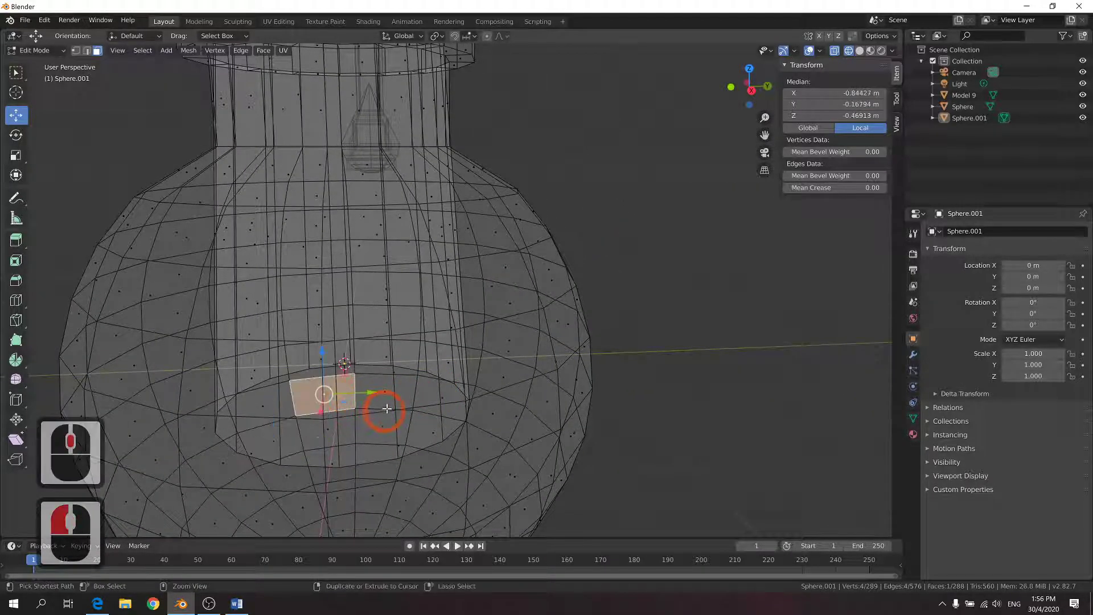
key(ctrl+z)
key(ctrl+z)
Try selecting individual faces around the base's central pole, seen from above through the neck
middle_drag(383, 378, 346, 308)
click(354, 282)
scroll(345, 285, up, 7)
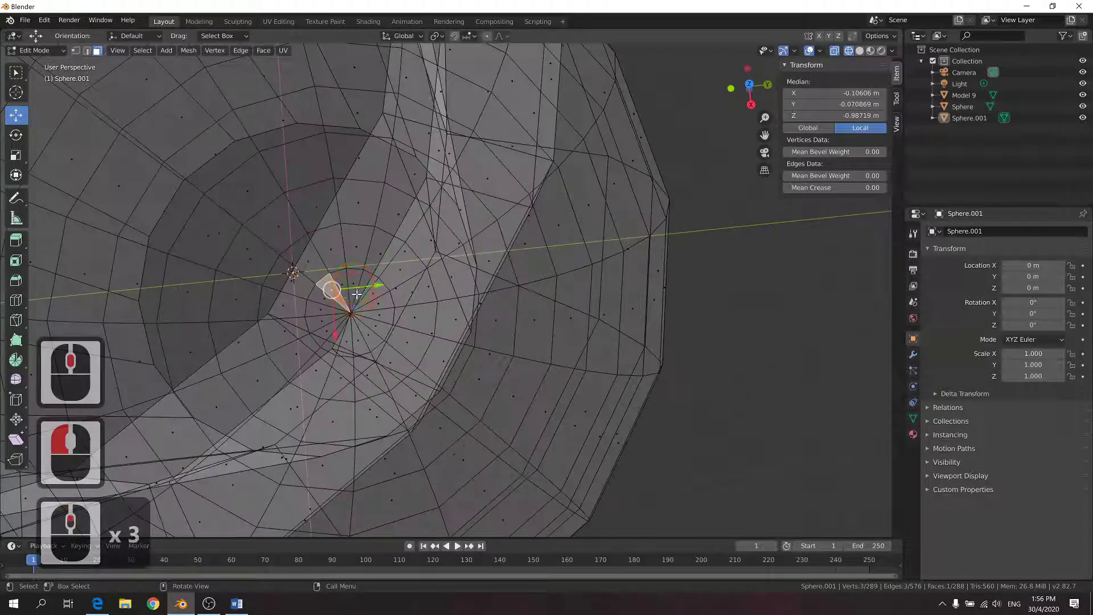
shift+middle_drag(333, 279, 442, 299)
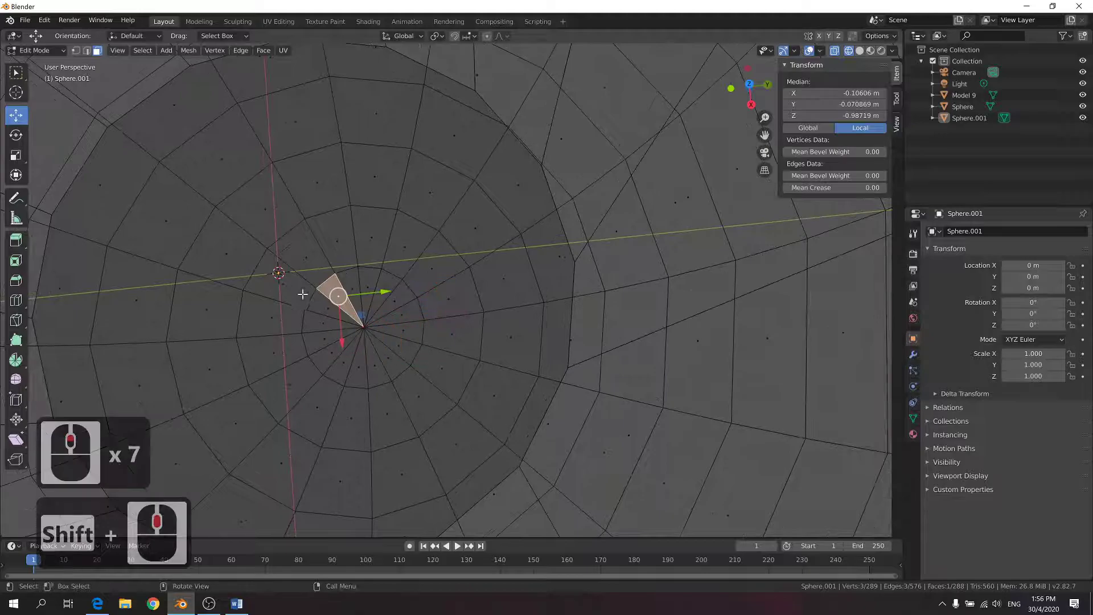
scroll(302, 290, down, 1)
click(291, 287)
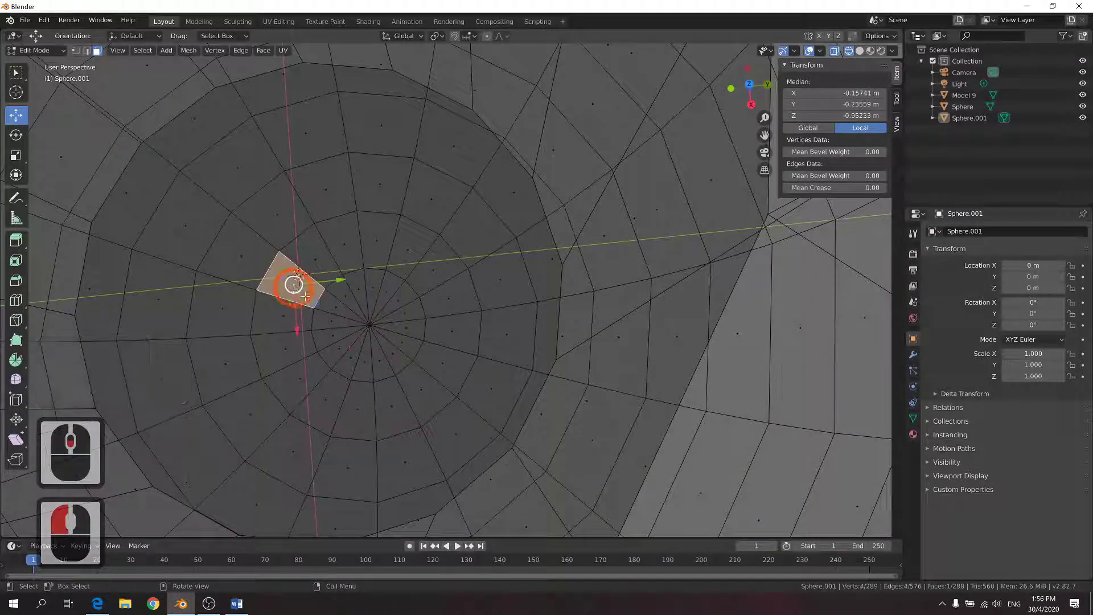
click(342, 321)
Try to select single faces near the lower end of the vase's inner wall, seen from above
middle_drag(358, 328, 481, 256)
scroll(369, 304, down, 5)
scroll(369, 304, down, 5)
click(422, 336)
scroll(422, 336, up, 6)
scroll(462, 343, up, 4)
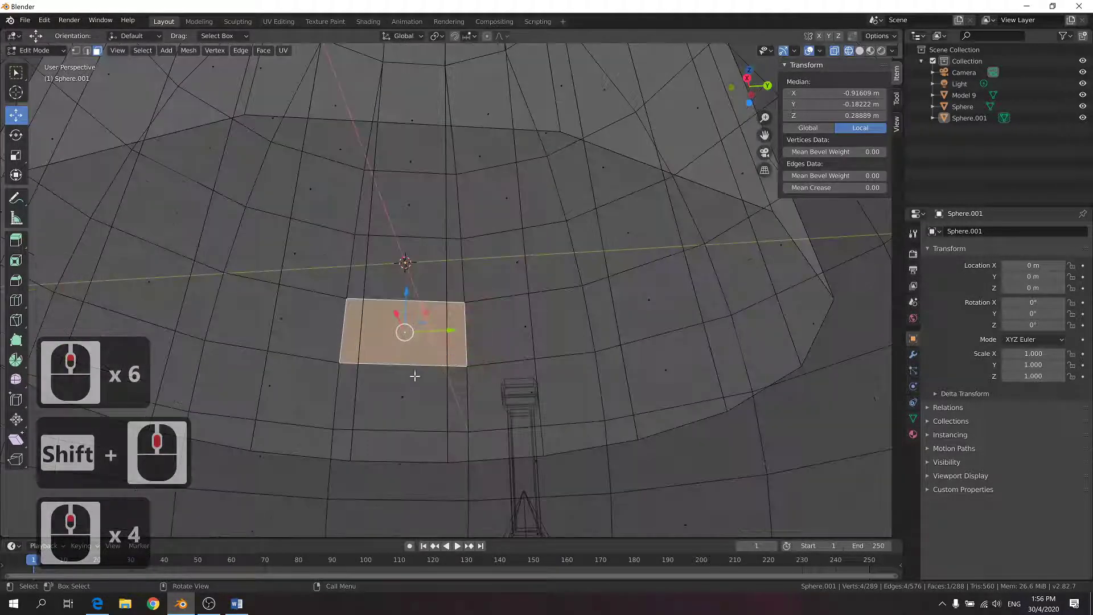
click(403, 393)
scroll(409, 378, down, 2)
click(414, 323)
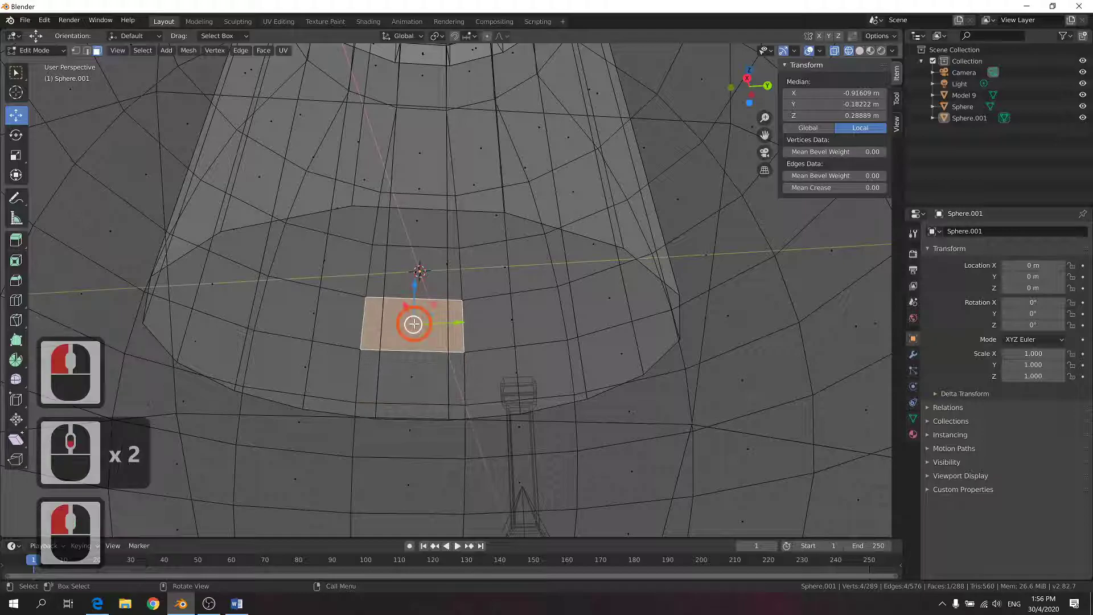
Try to pick faces around the inner wall's lower opening from the side, and undo the last selection
scroll(413, 323, down, 2)
middle_drag(434, 324, 537, 330)
click(456, 267)
middle_drag(456, 267, 456, 330)
click(451, 362)
scroll(450, 362, down, 1)
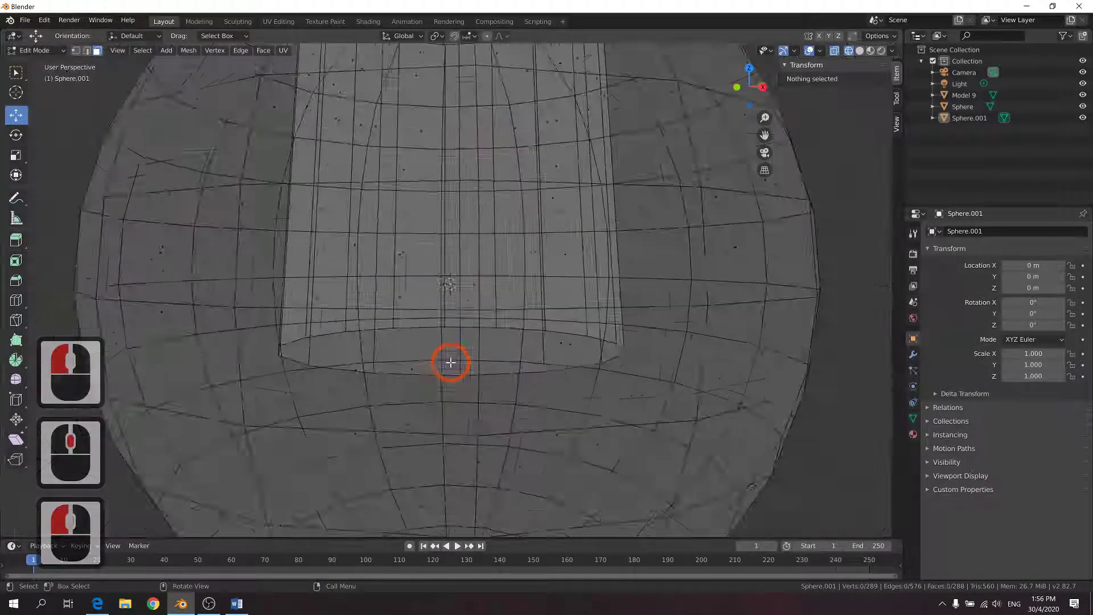
scroll(451, 362, down, 3)
click(450, 331)
scroll(477, 354, down, 2)
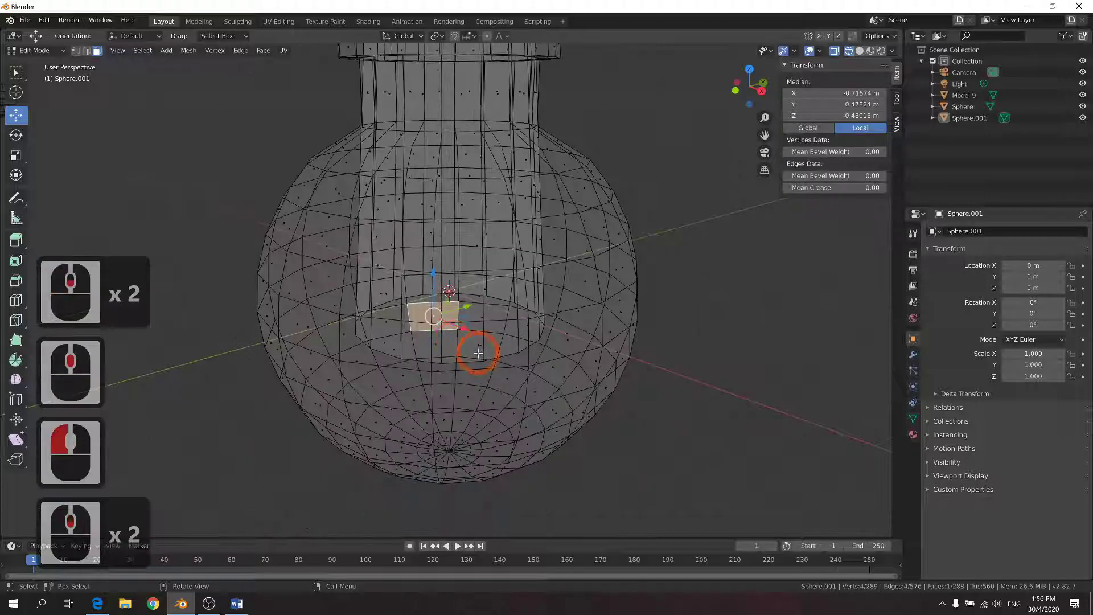
key(ctrl+z)
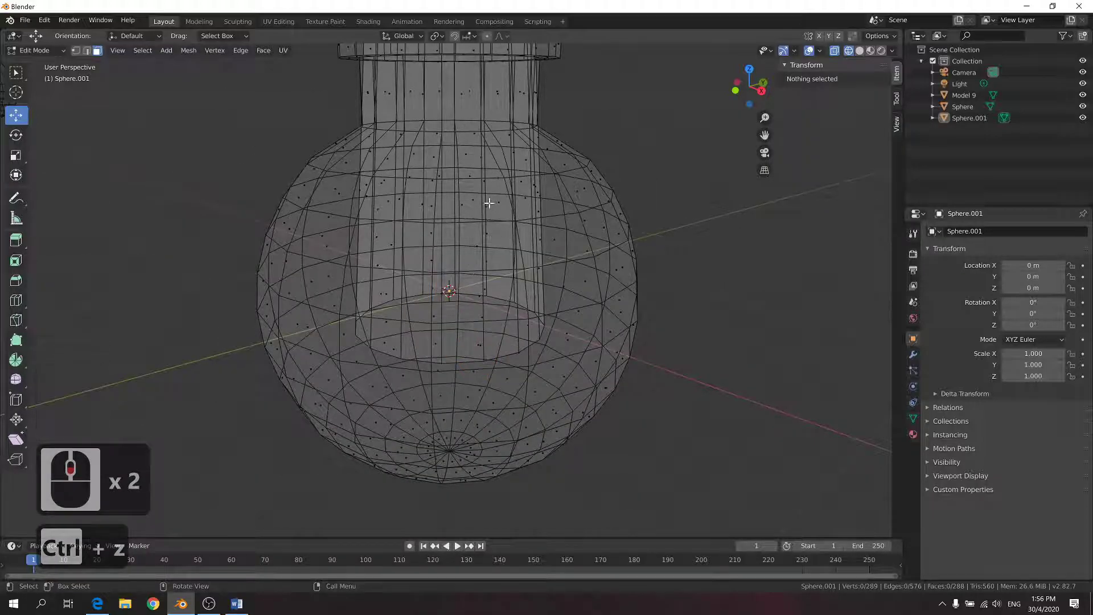
Switch to edge selection and select the whole edge loop around the lower opening of the inner wall
middle_drag(467, 101, 475, 193)
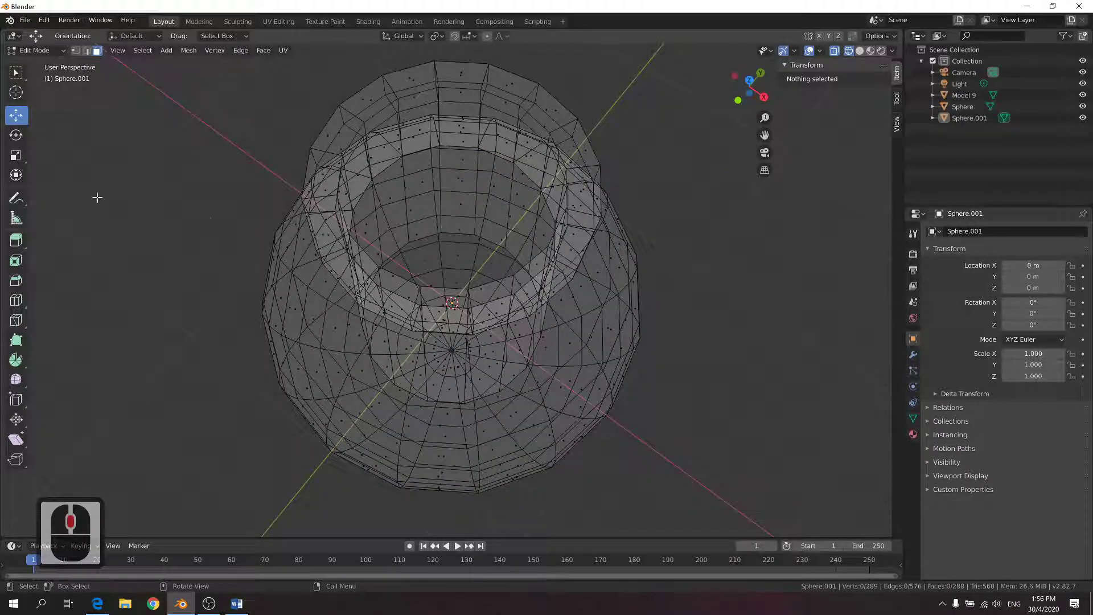
click(87, 51)
click(439, 223)
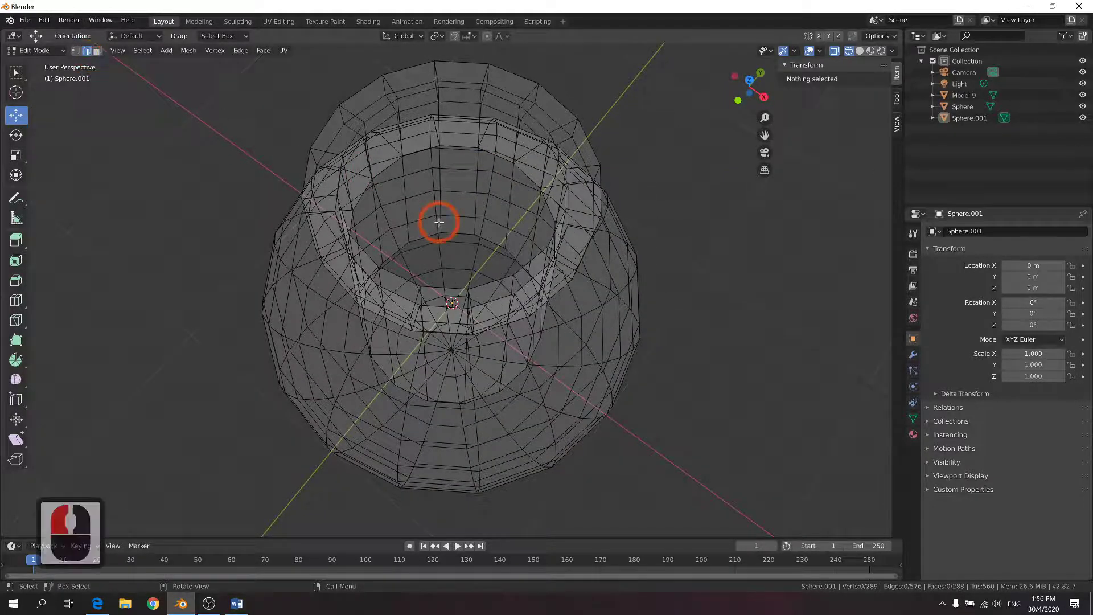
click(480, 240)
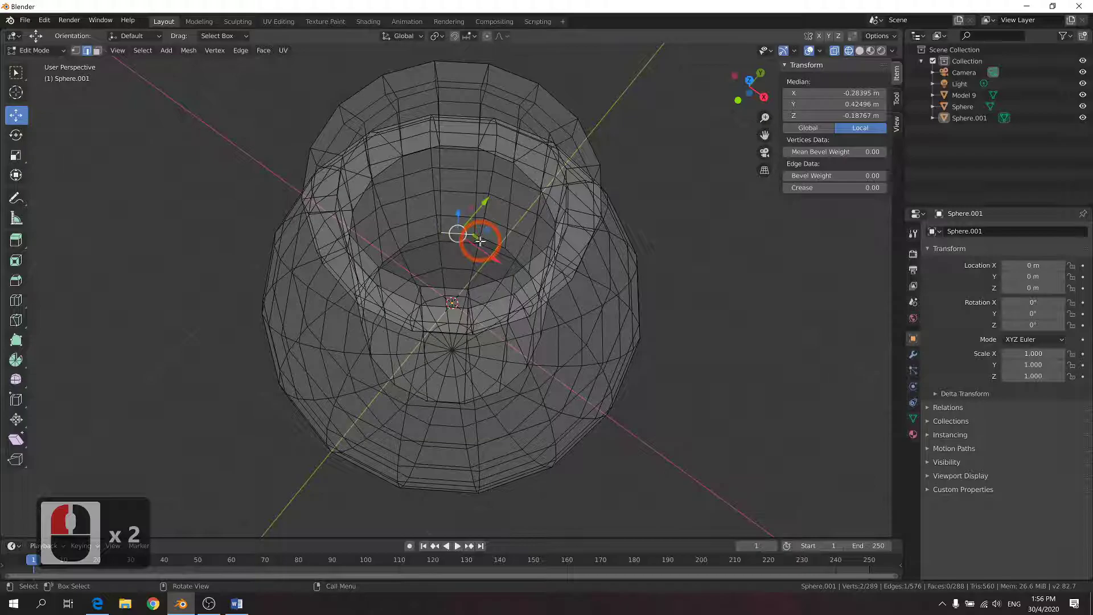
alt+click(429, 238)
click(428, 238)
click(428, 237)
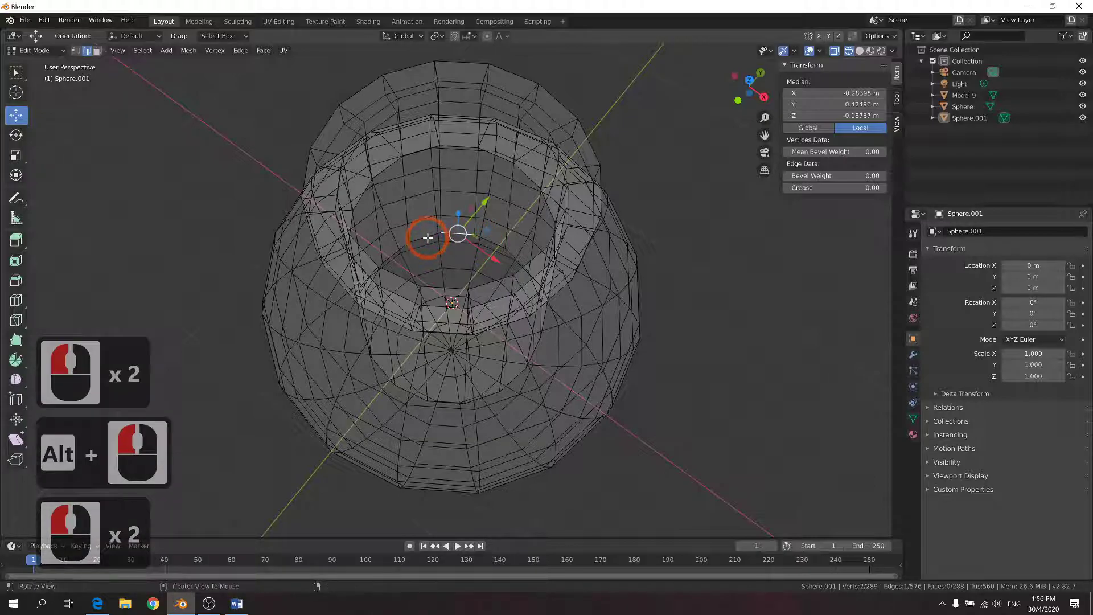
alt+click(428, 237)
shift+click(429, 236)
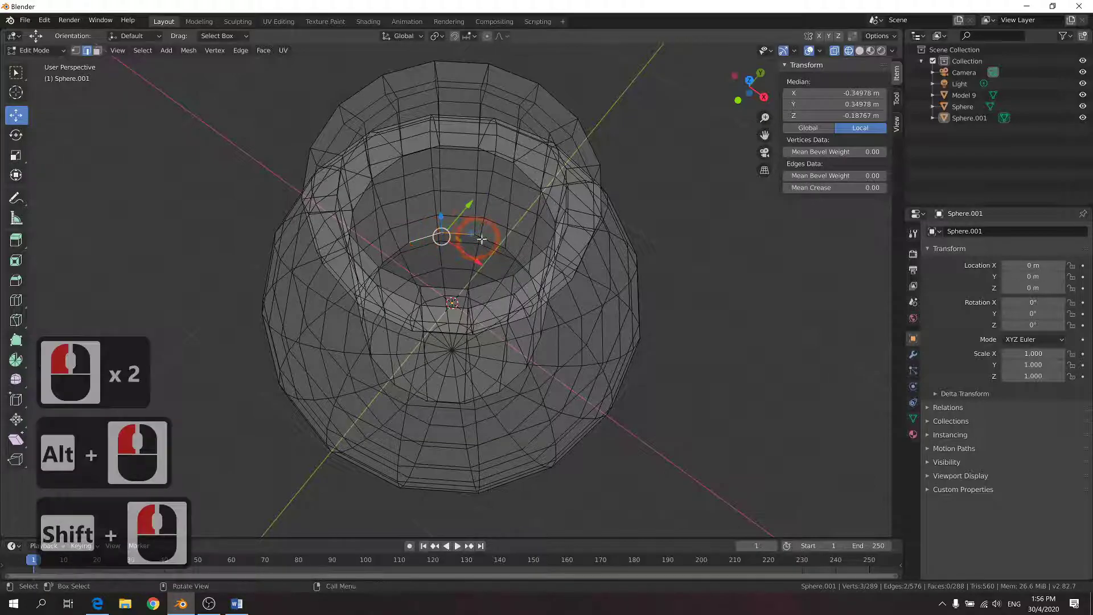
shift+double_click(491, 244)
Scale the selected bottom loop of the inner wall inward and fill it with a face
middle_drag(494, 284, 464, 255)
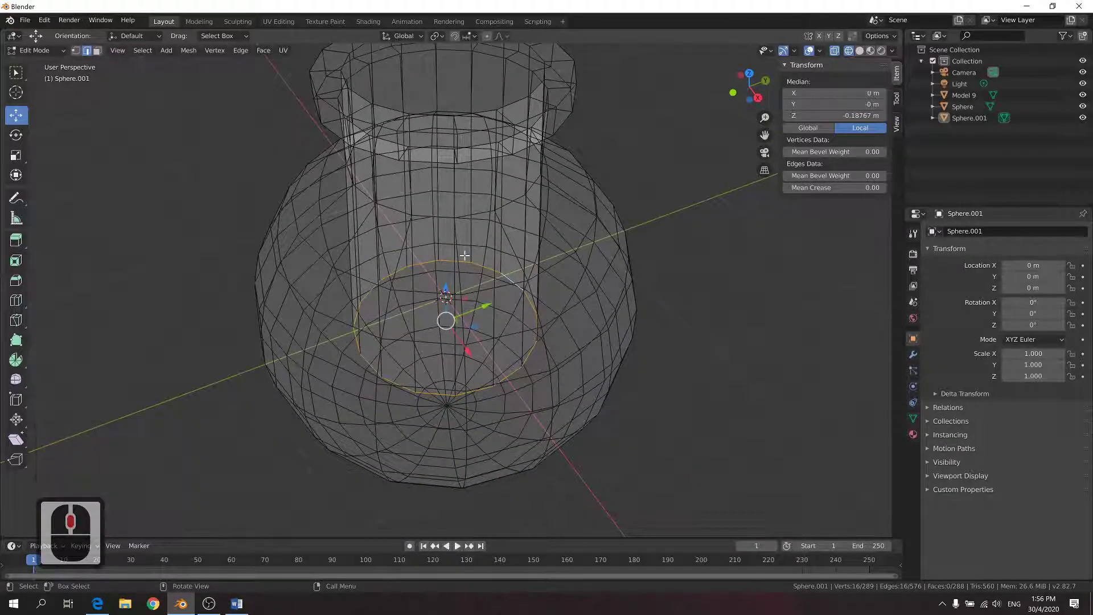
key(s)
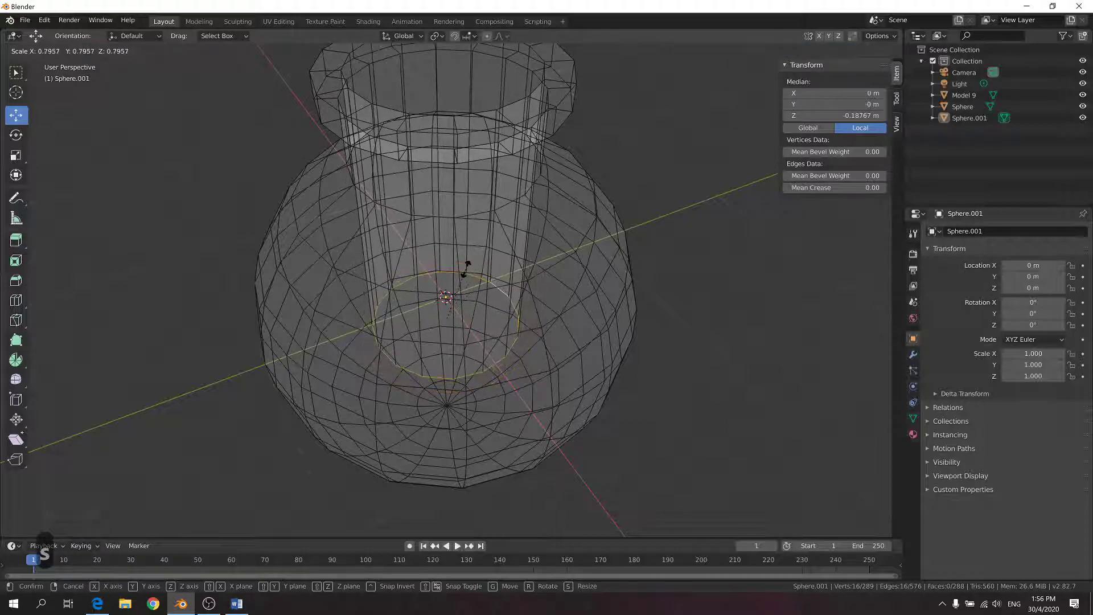
click(453, 272)
mouse_move(452, 272)
middle_down()
mouse_move(434, 298)
mouse_move(444, 275)
middle_up()
key(f)
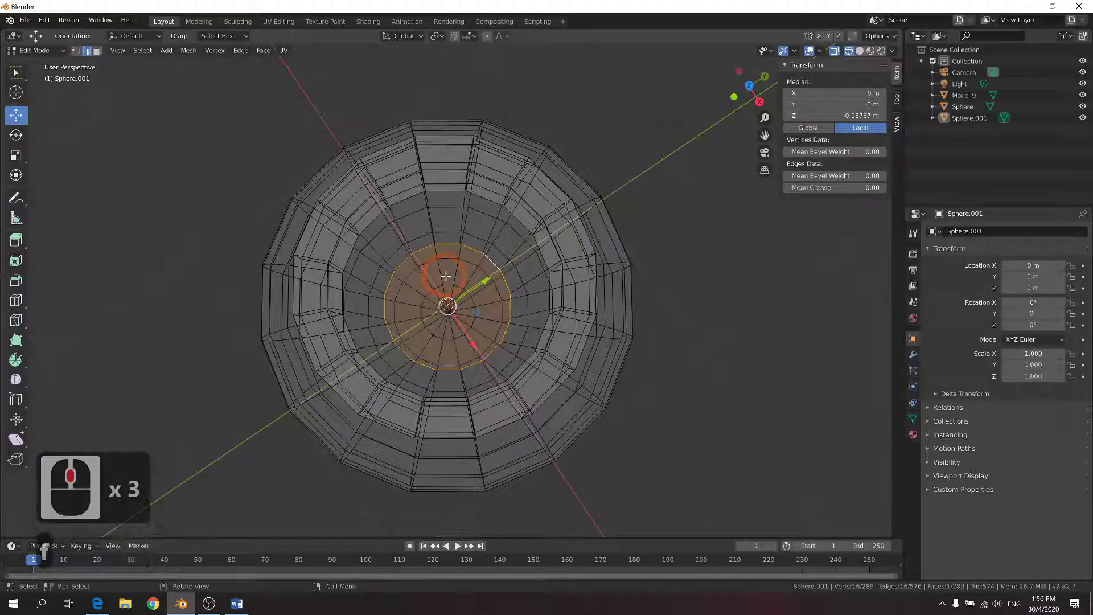
Examine the deselected vase in solid shading and compare it with picture 7 of the lab sheet in Word
click(862, 51)
middle_drag(647, 225, 664, 258)
click(683, 322)
middle_drag(684, 322, 623, 271)
scroll(623, 259, down, 4)
middle_drag(592, 232, 558, 251)
key(alt+Tab)
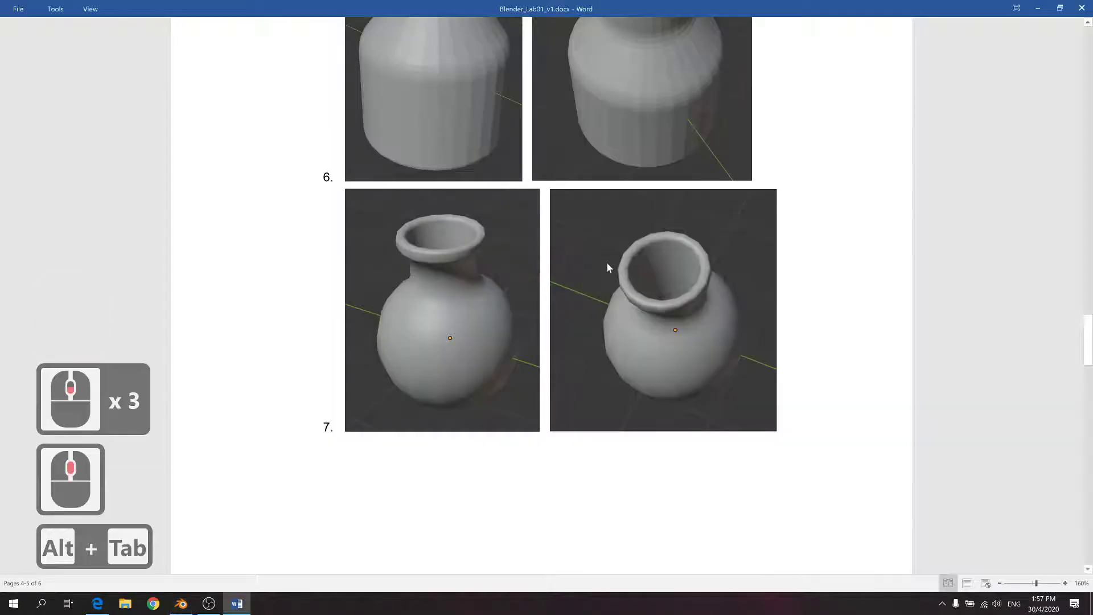
key(alt+Tab)
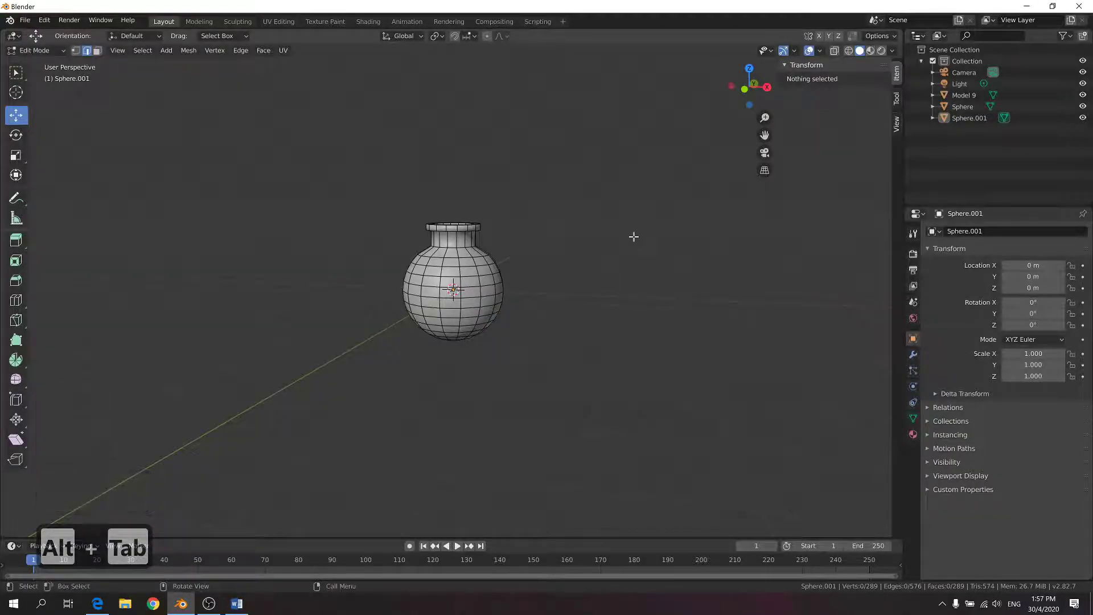
Return to Object Mode and look at the vase straight from the front
key(Tab)
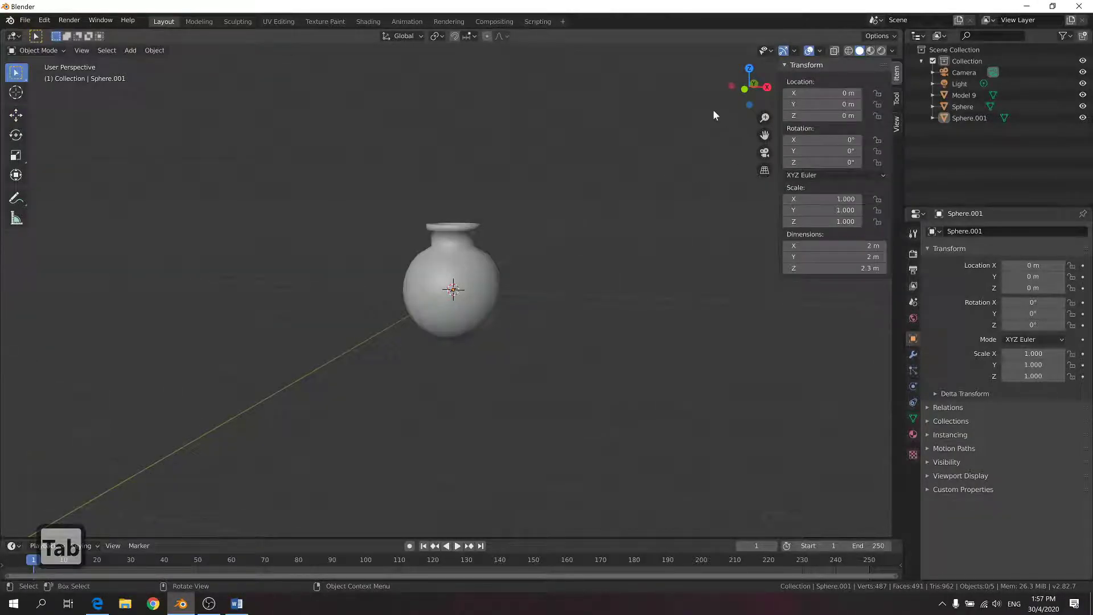
click(744, 88)
click(447, 265)
Try to raise all scene objects together along Z, and undo the move
key(a)
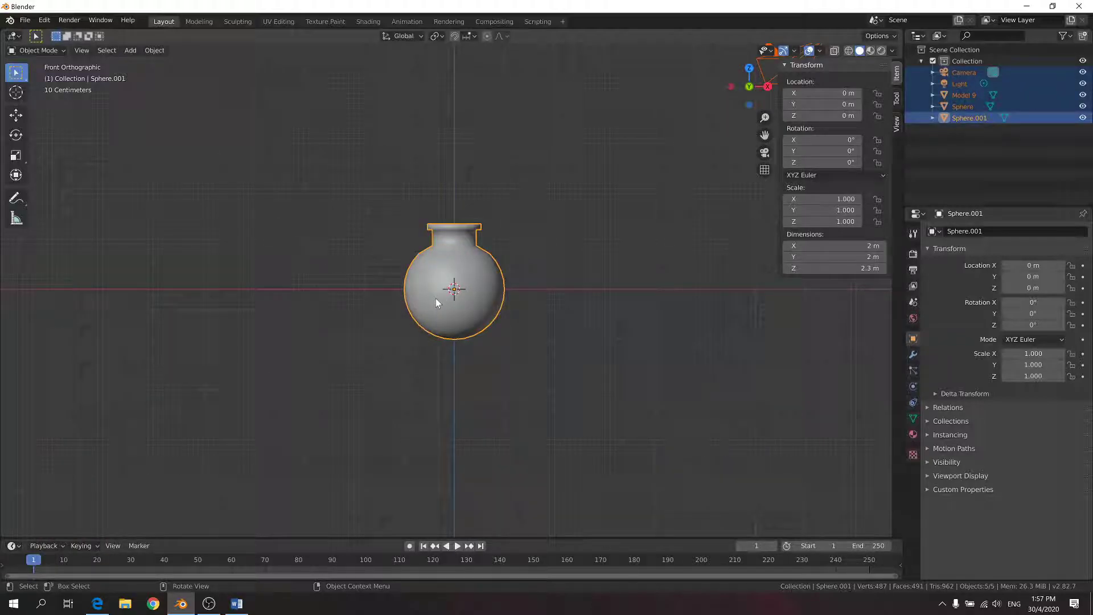
key(g)
key(z)
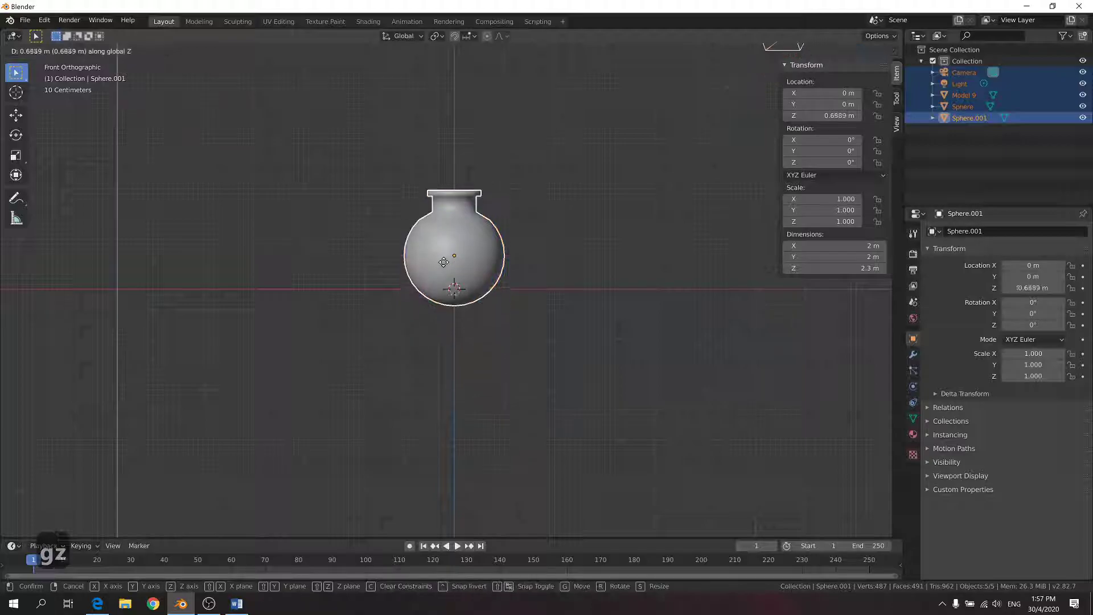
click(444, 296)
key(ctrl+z)
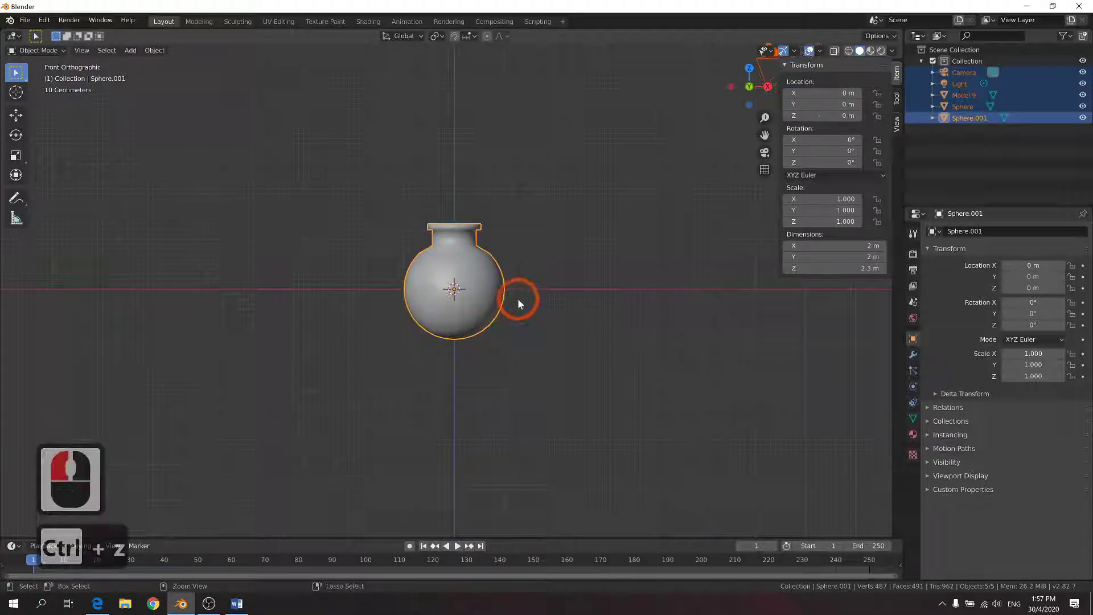
Select only the vase and raise it about 1.02 m along Z so its base rests on the ground line
click(518, 298)
click(487, 272)
key(g)
key(z)
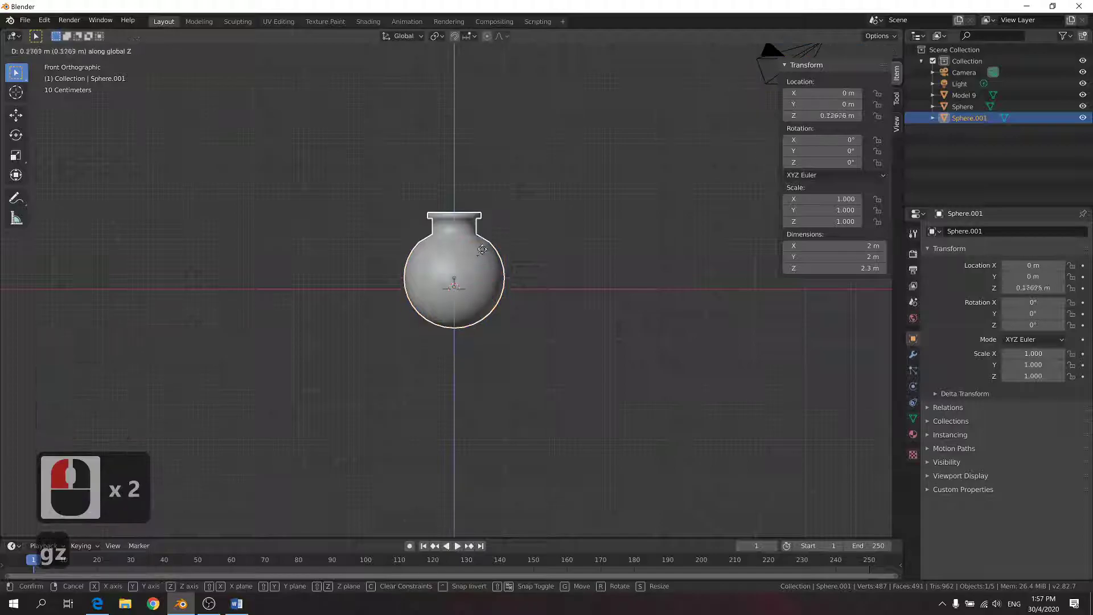
click(484, 219)
Move the vase along X next to the cone-shaped model, and set its X location to -15 m
middle_drag(609, 194, 530, 219)
scroll(490, 210, down, 9)
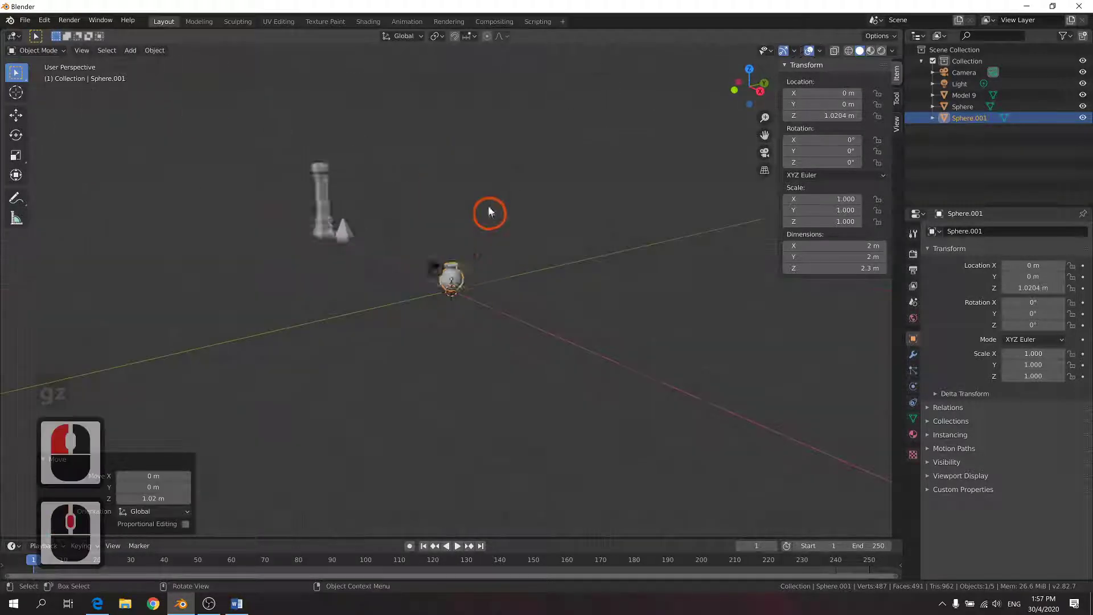
scroll(427, 246, up, 2)
key(g)
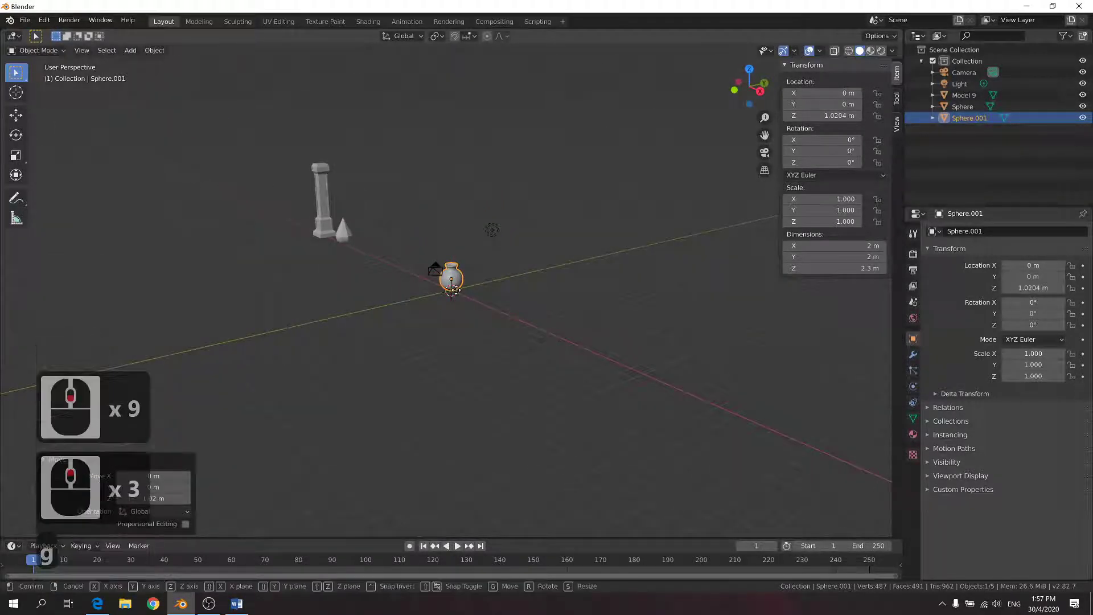
key(x)
click(367, 260)
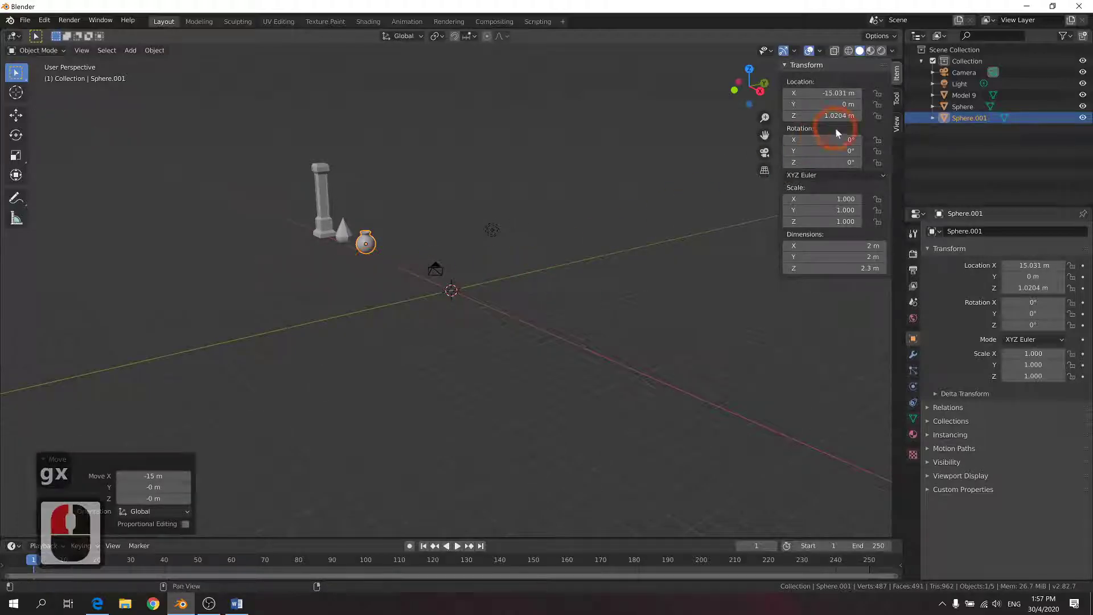
click(823, 93)
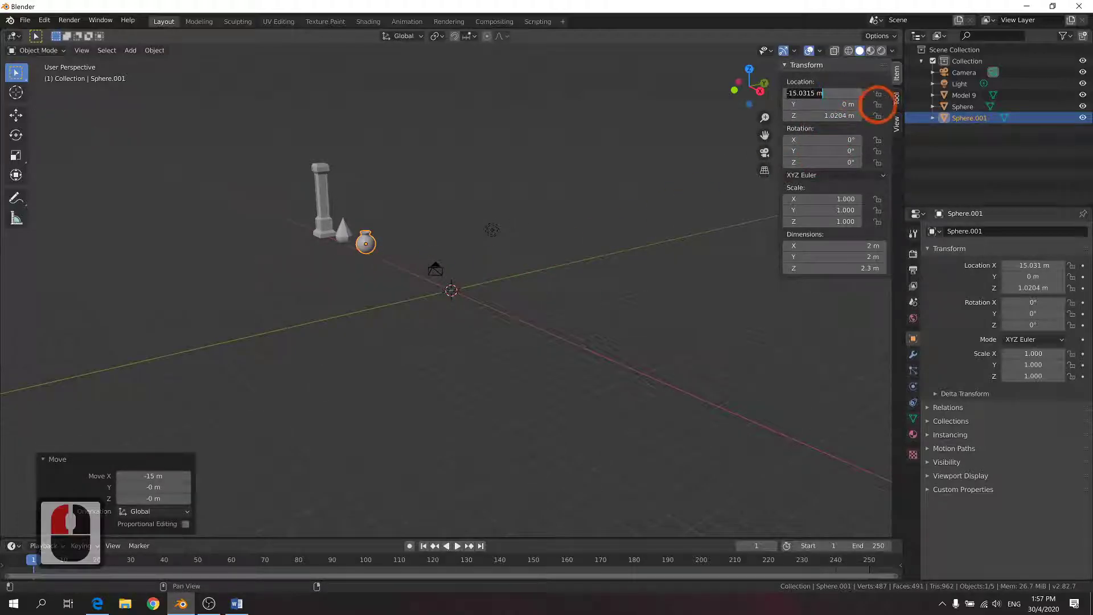
key(BackSpace)
text(-15)
key(Return)
key(Return)
Look up the bottle-shaped vase in picture 6 of the lab sheet in Word, and return to Blender
middle_drag(832, 57, 607, 169)
key(alt+Tab)
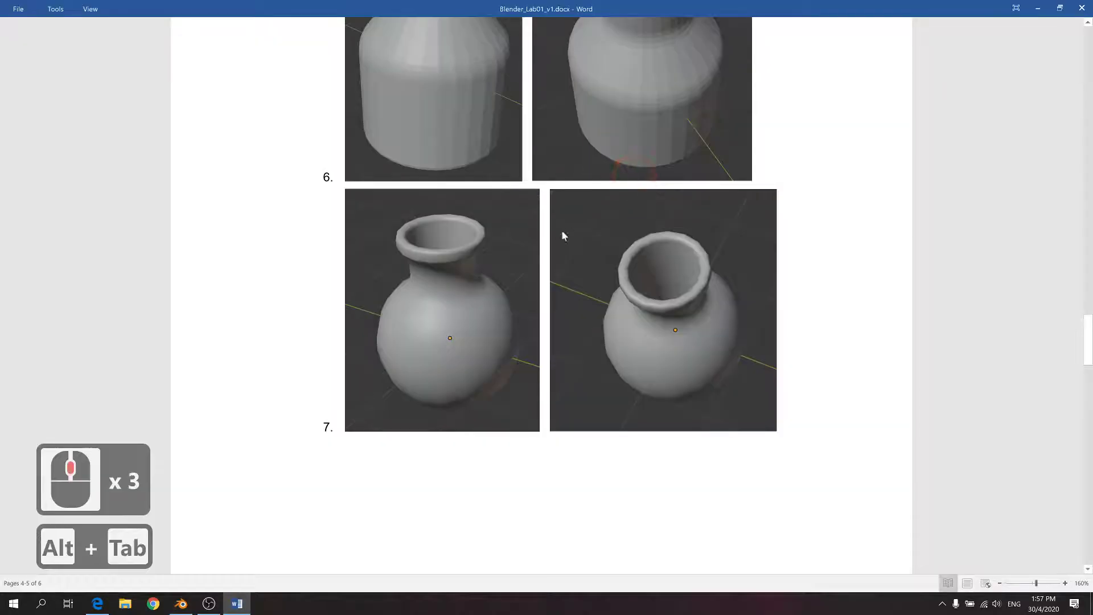
scroll(538, 237, up, 3)
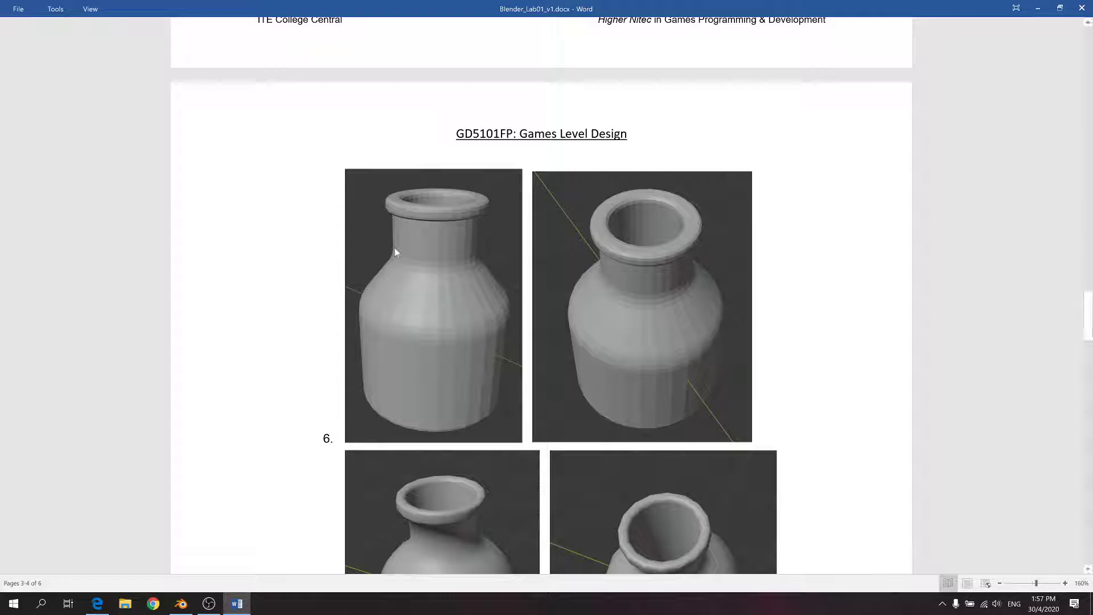
key(alt+Tab)
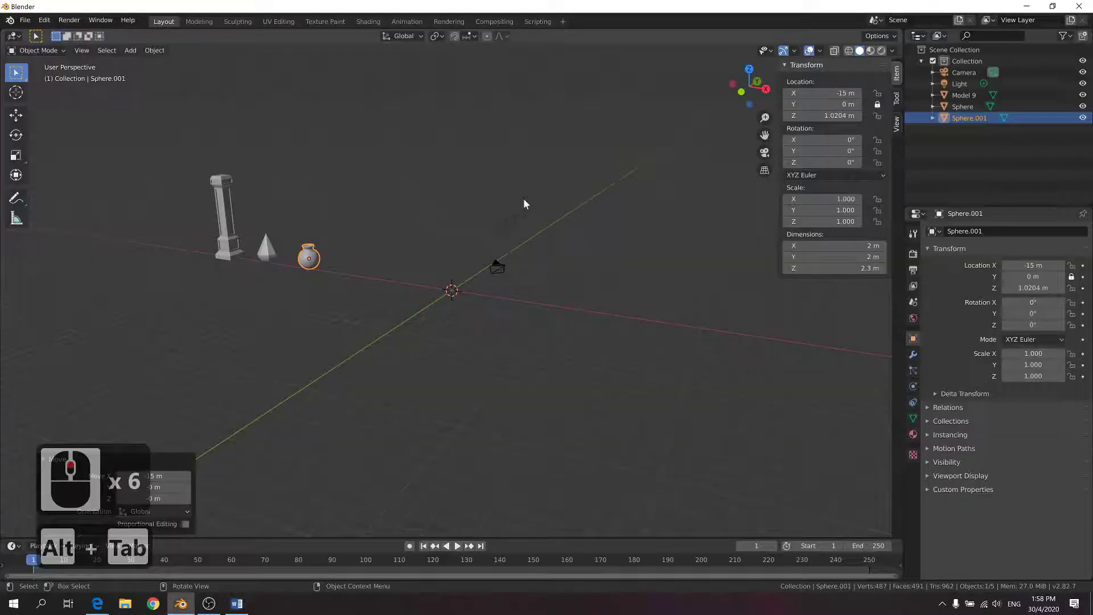
Deselect the vase, add a cylinder mesh at the world origin, and check it against the lab sheet
click(436, 184)
click(177, 105)
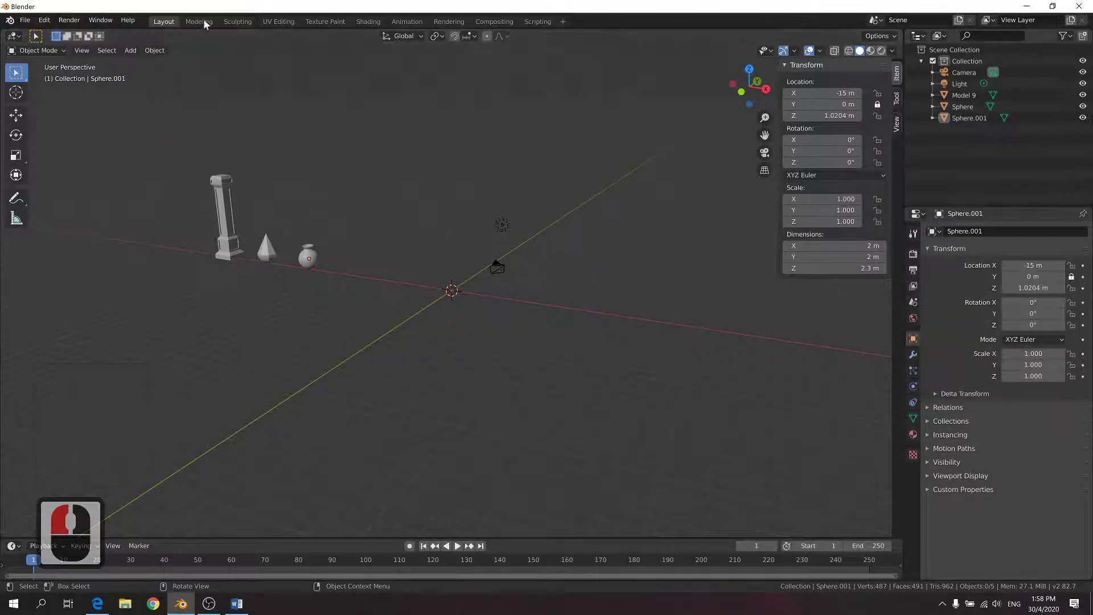
click(130, 51)
click(168, 63)
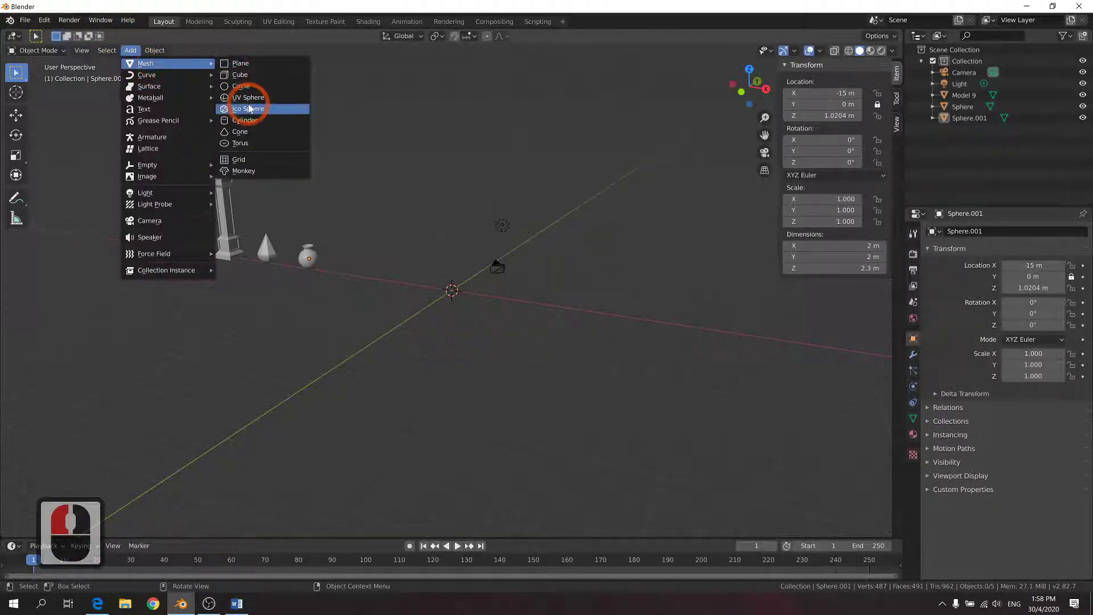
click(257, 120)
scroll(506, 187, up, 6)
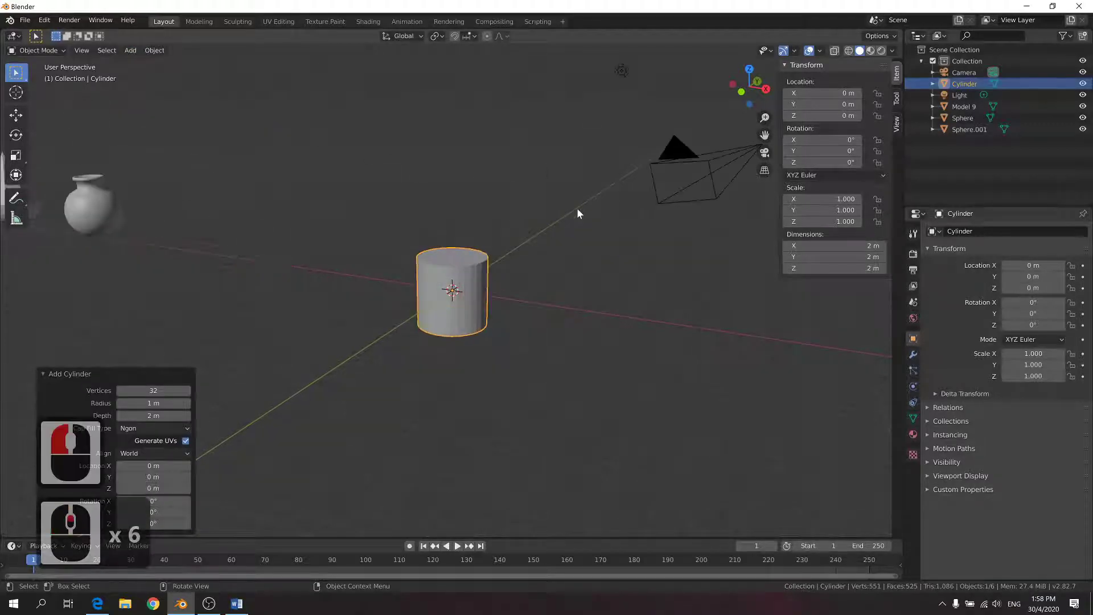
key(alt+Tab)
key(alt+Tab)
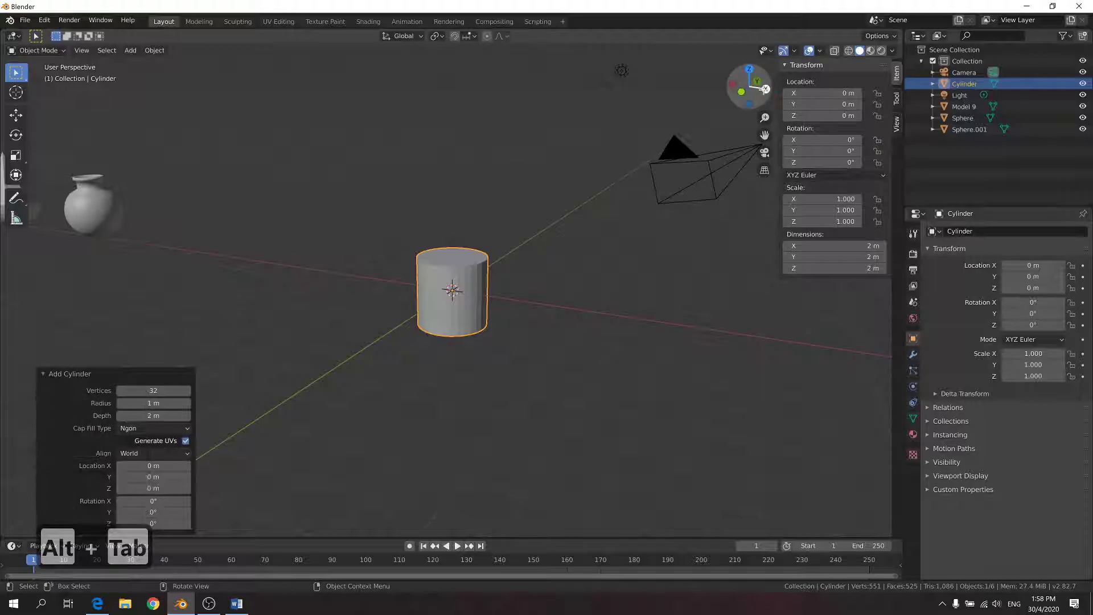
Try to raise the cylinder about 1.01 m along Z in the back view, and undo the move
click(748, 94)
click(765, 87)
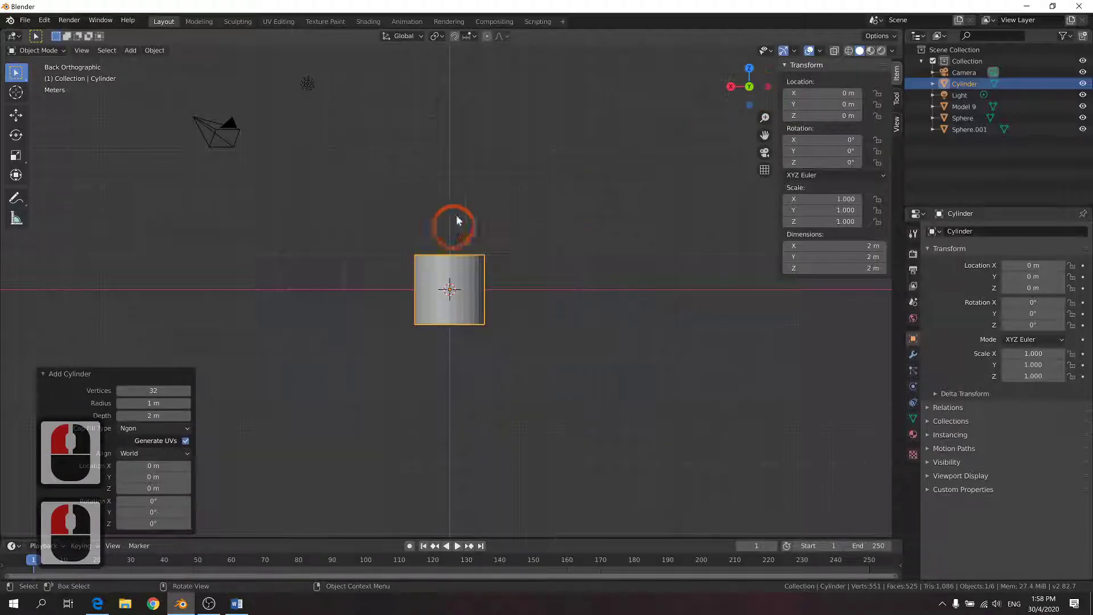
key(g)
key(z)
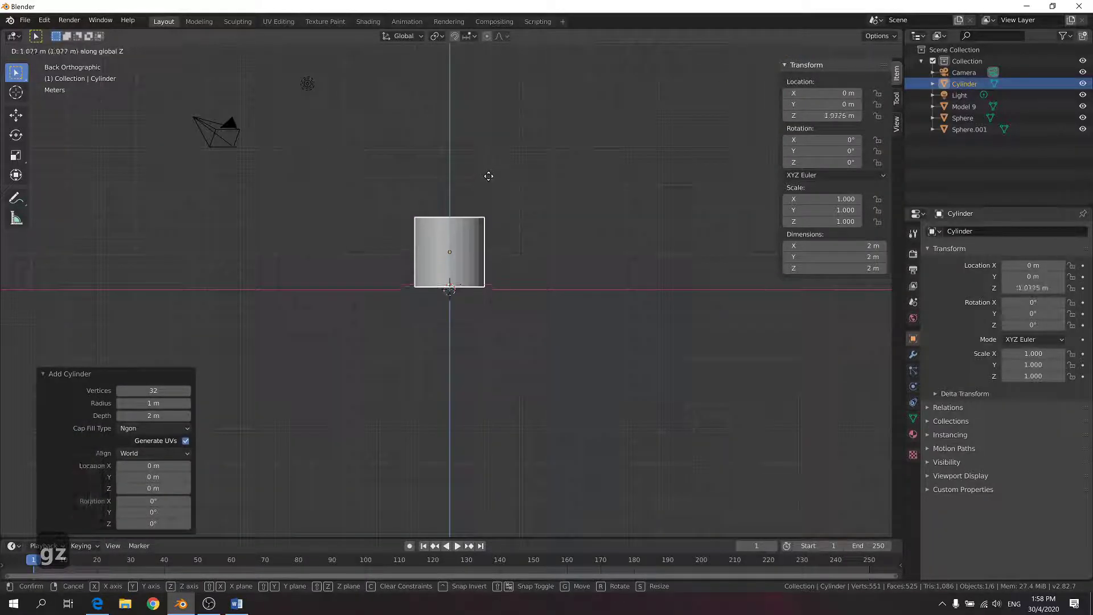
click(462, 236)
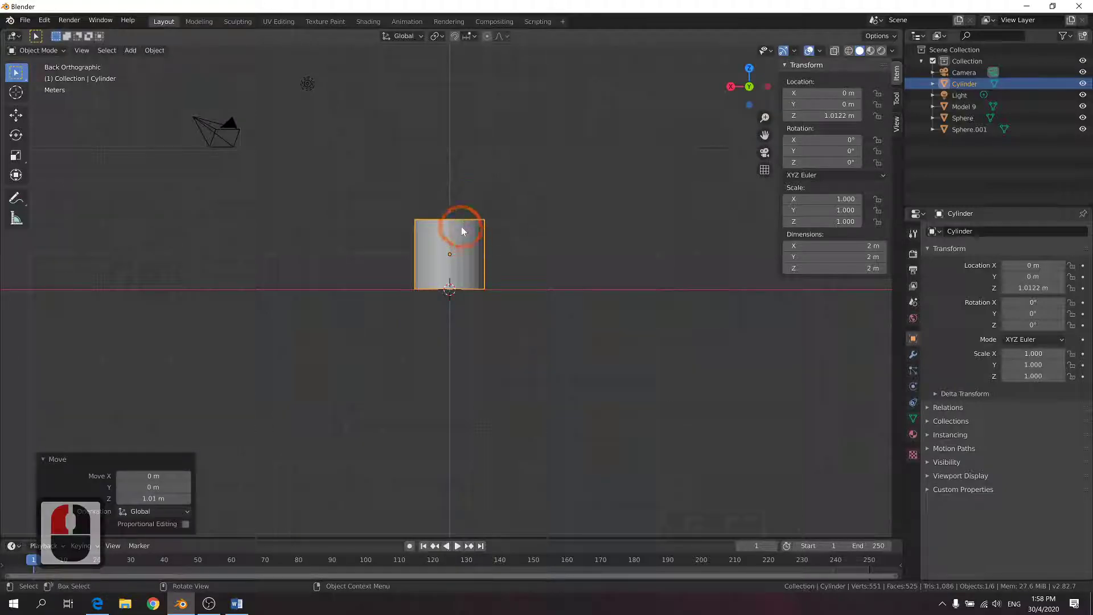
key(ctrl+z)
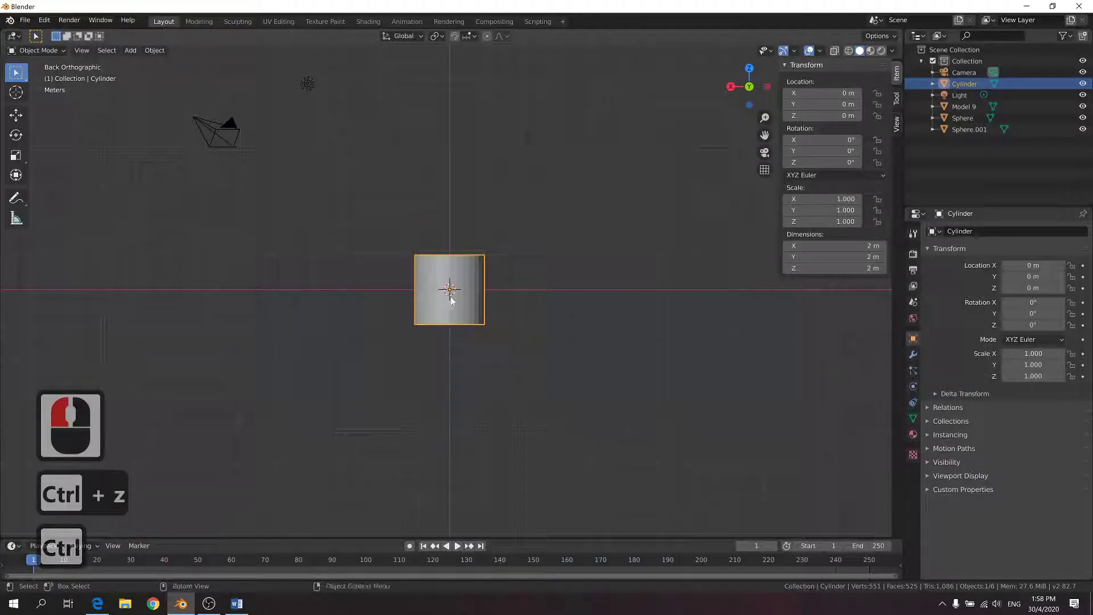
Undo the cylinder's creation, and add a new cylinder mesh with 16 vertices at the world origin
key(ctrl+z)
click(106, 50)
click(130, 50)
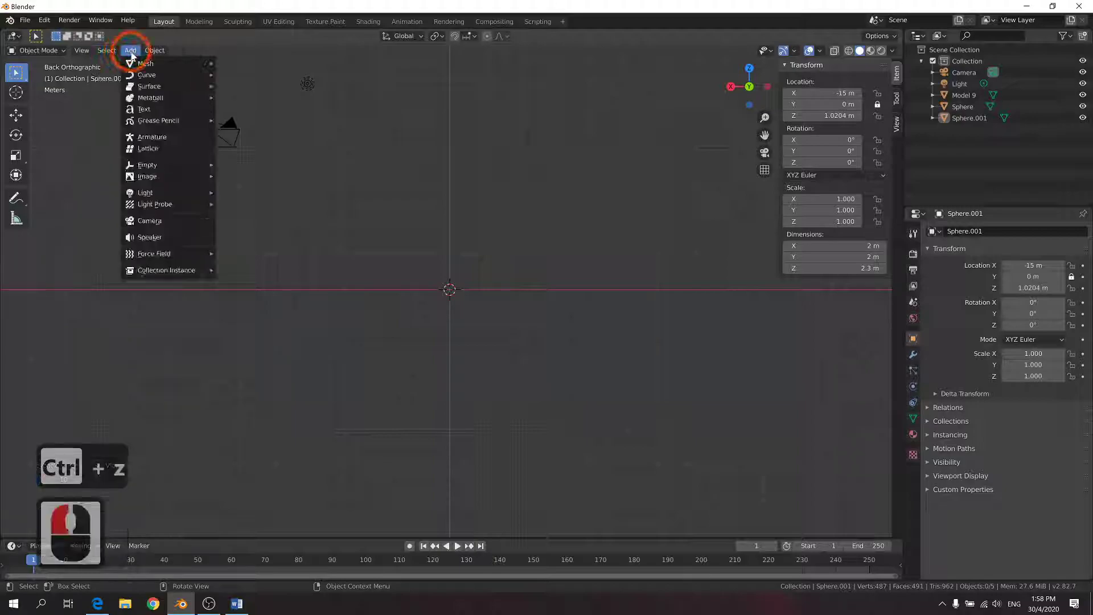
click(131, 50)
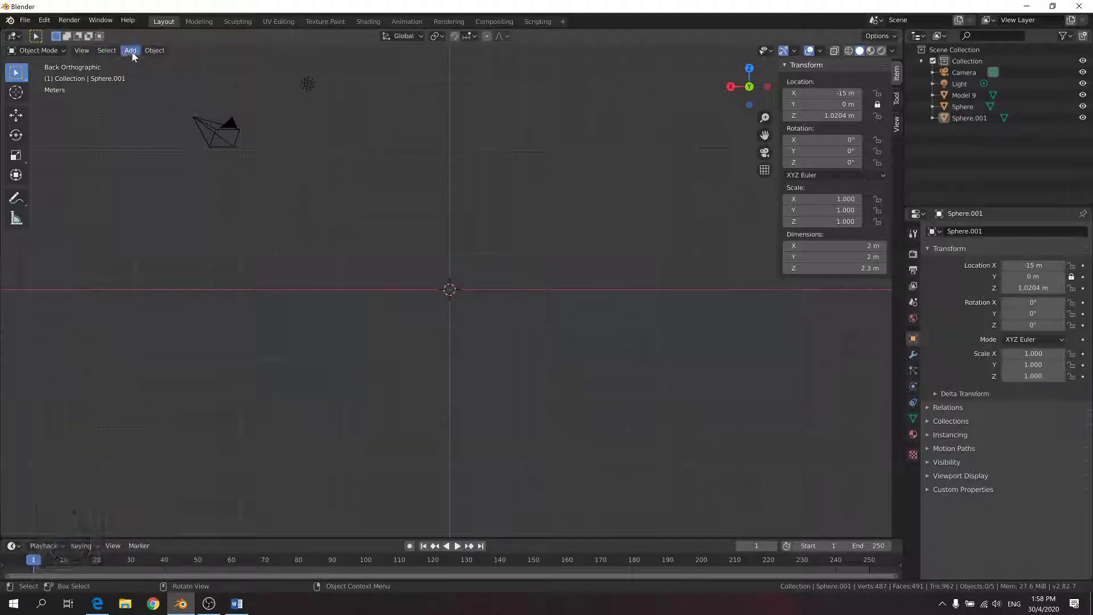
click(130, 50)
mouse_move(158, 64)
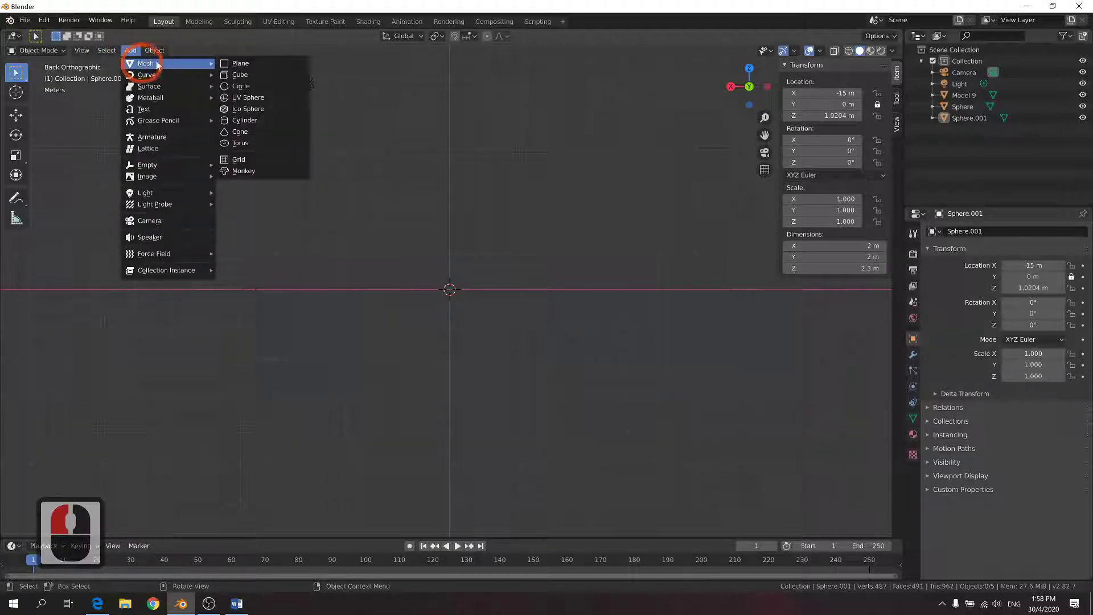
click(268, 120)
click(160, 389)
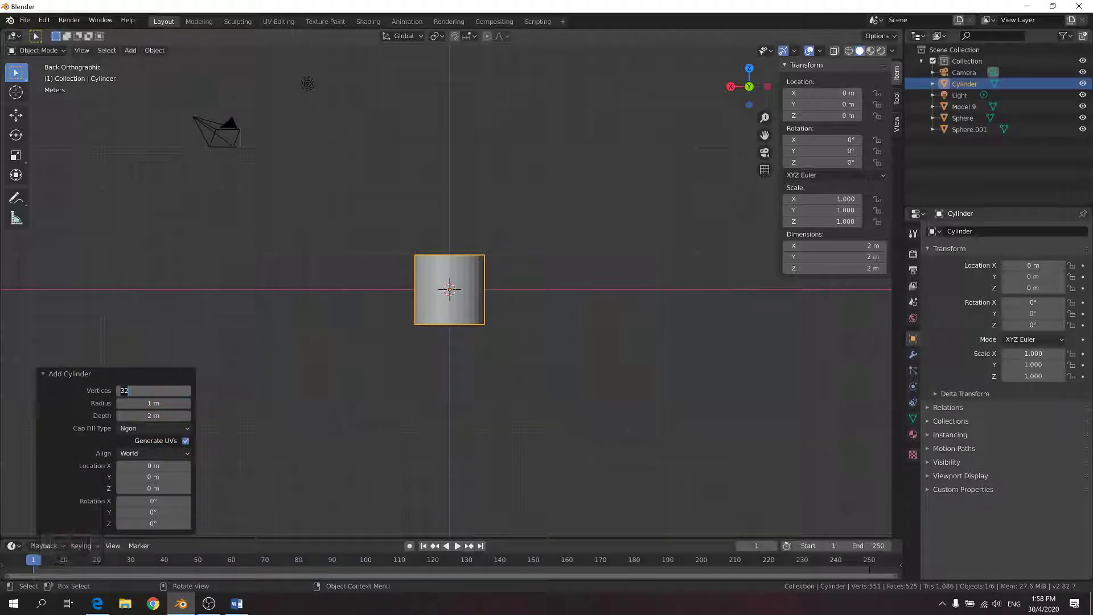
text(16)
key(Return)
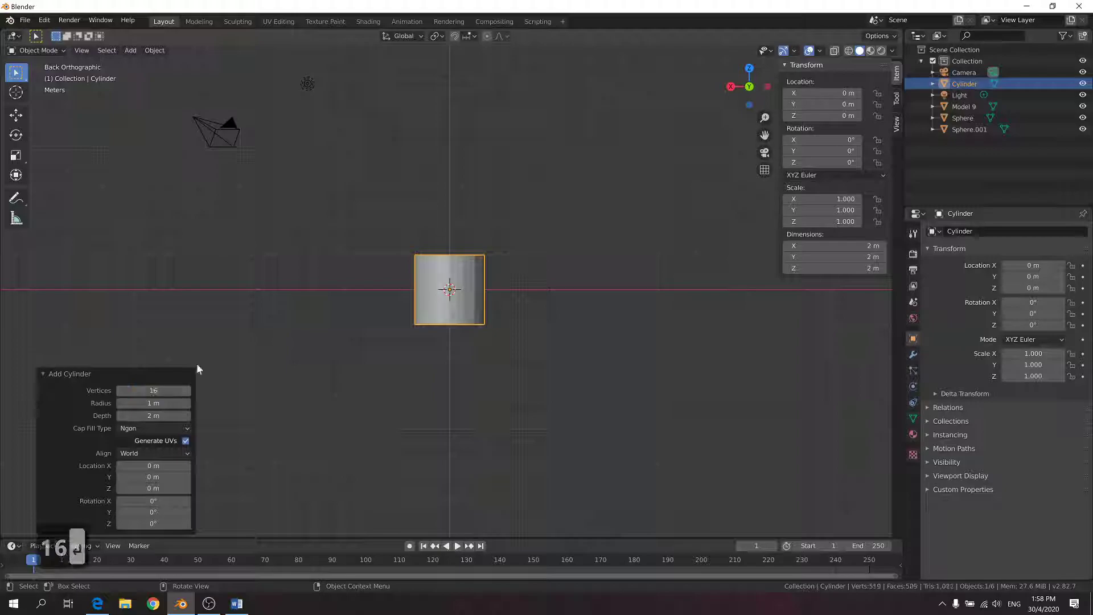
Raise the cylinder about 1.01 m along Z so its base rests near the ground line
key(g)
key(z)
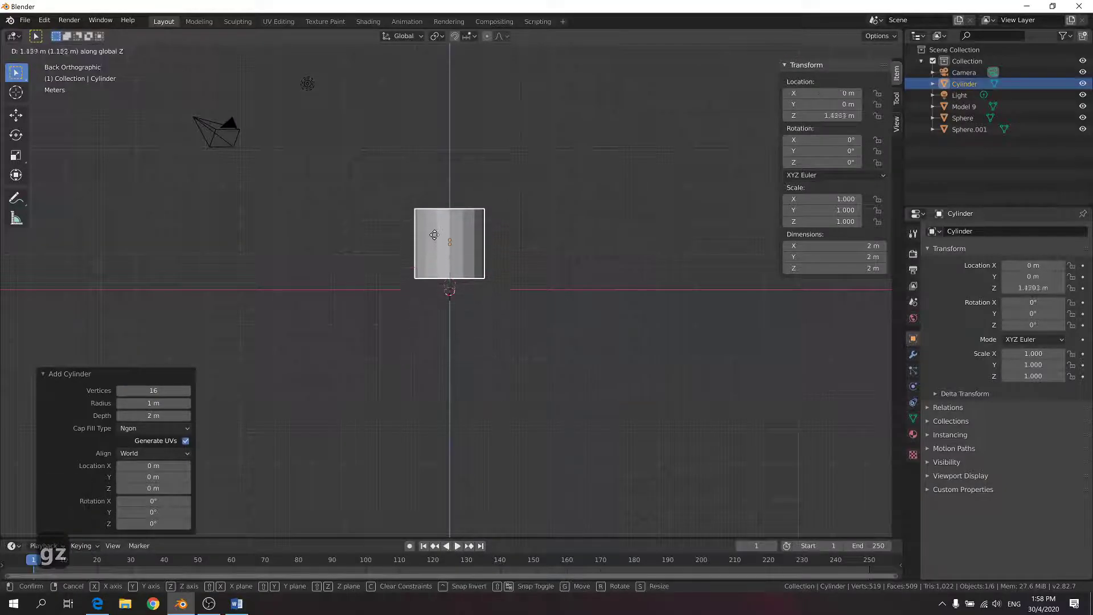
click(446, 246)
Delete the cylinder's top face in Edit Mode, and check the bottle-shaped vase in the lab sheet
middle_drag(503, 245, 480, 285)
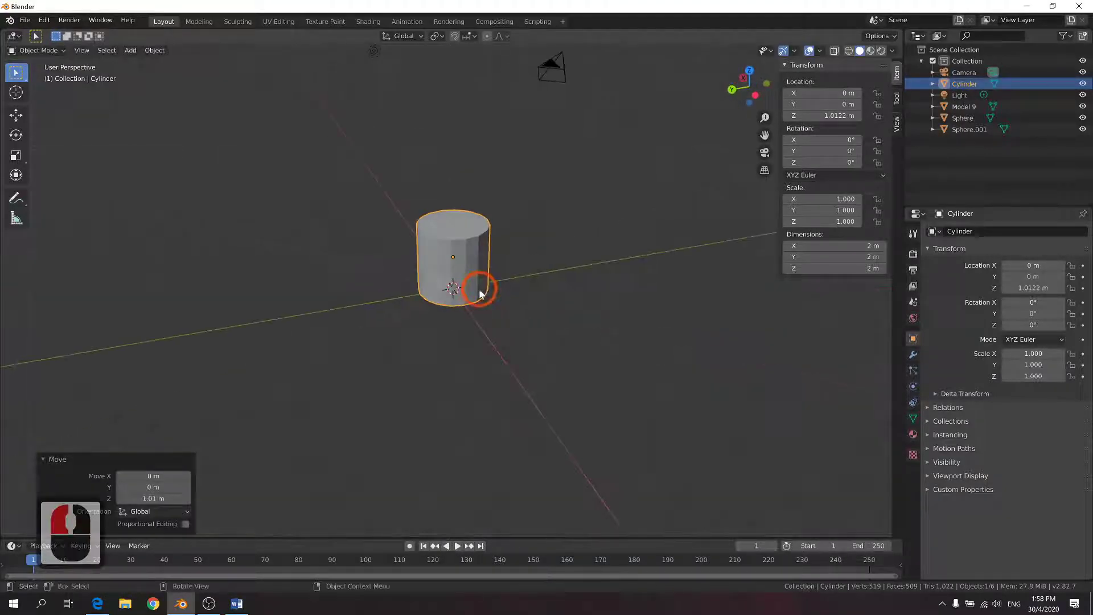
click(456, 229)
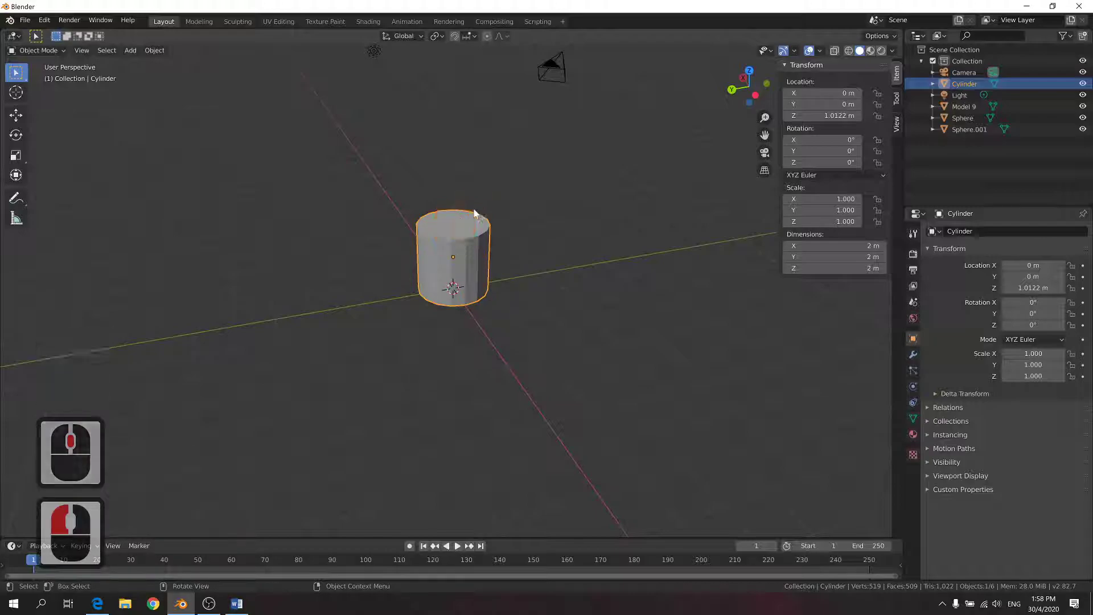
key(Tab)
click(467, 226)
key(3)
click(467, 225)
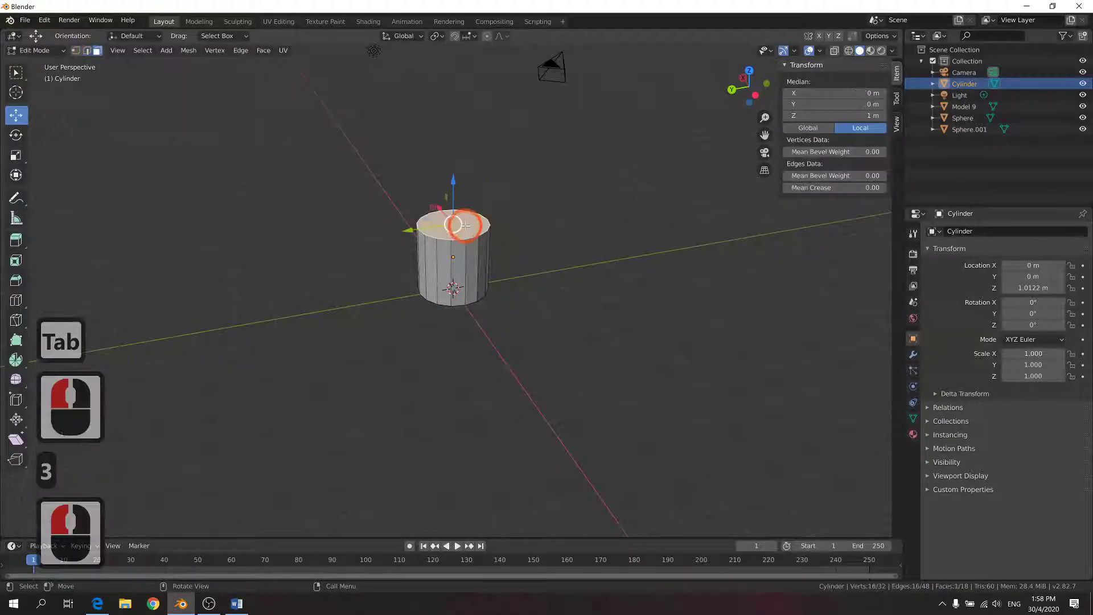
key(Delete)
click(512, 230)
scroll(530, 231, down, 2)
key(alt+Tab)
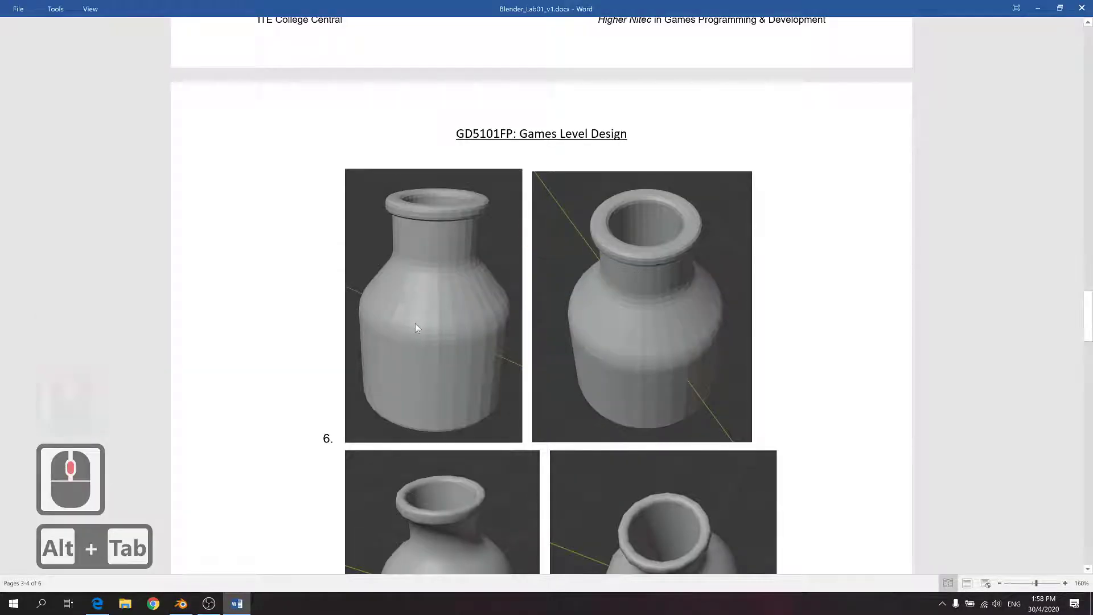
key(alt+Tab)
Select the cylinder's open top edge loop, lower it about 0.44 m along Z, and compare with the lab sheet
double_click(465, 225)
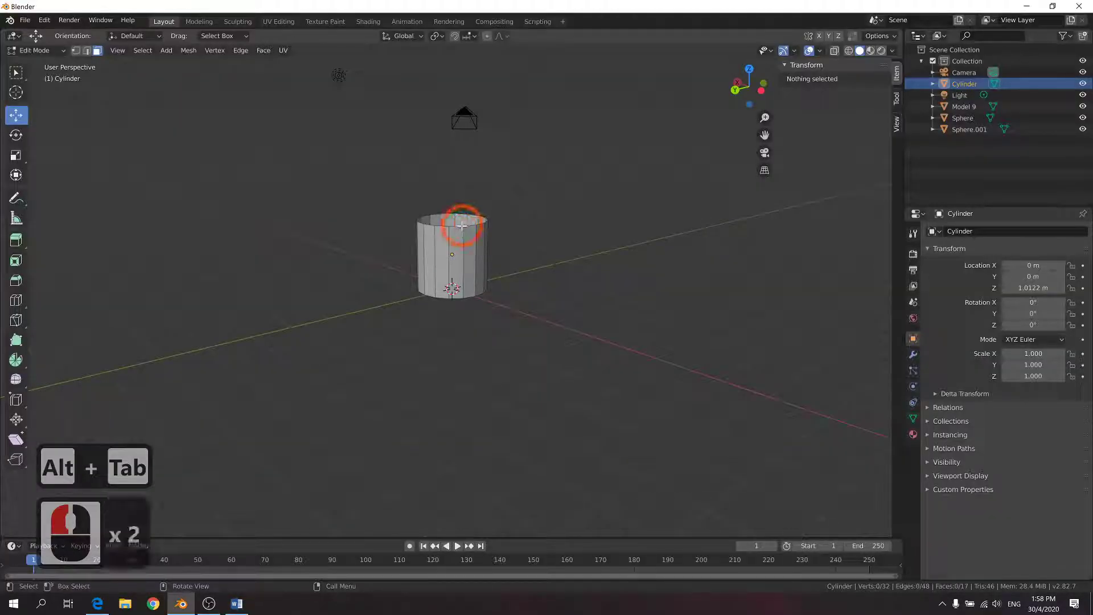
alt+click(462, 225)
shift+double_click(478, 221)
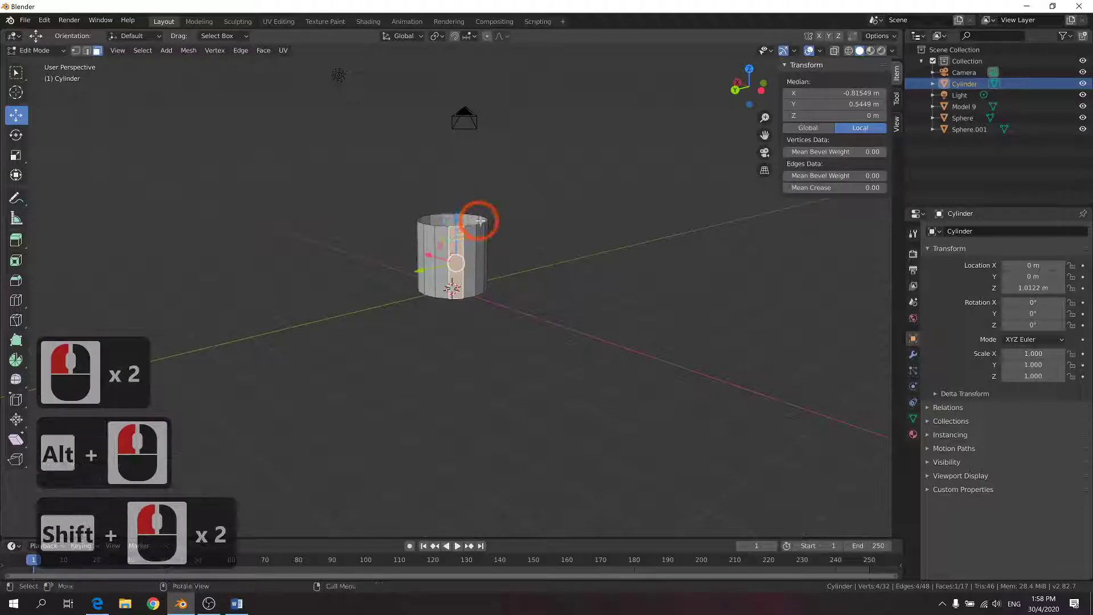
scroll(480, 221, up, 4)
scroll(473, 211, up, 1)
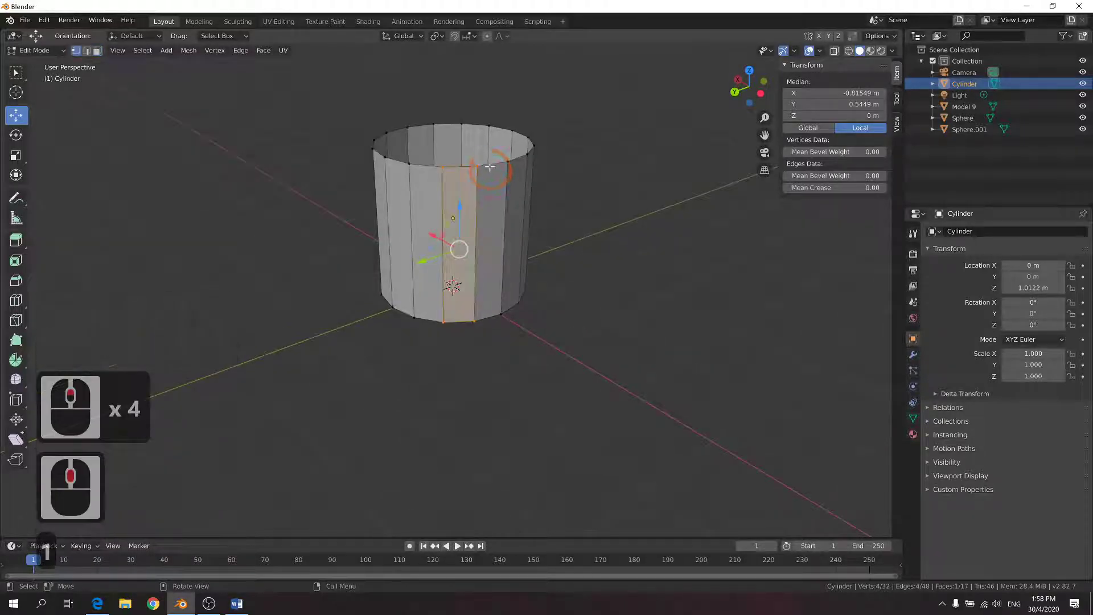
key(2)
click(489, 166)
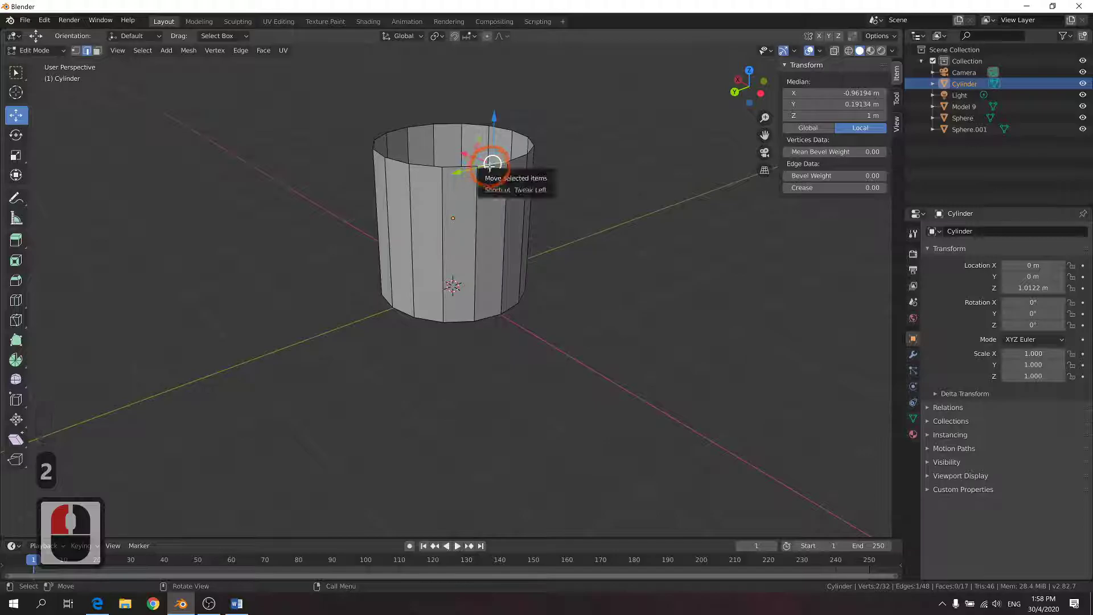
shift+click(489, 167)
shift+click(490, 167)
drag(458, 100, 461, 134)
key(alt+Tab)
key(alt+Tab)
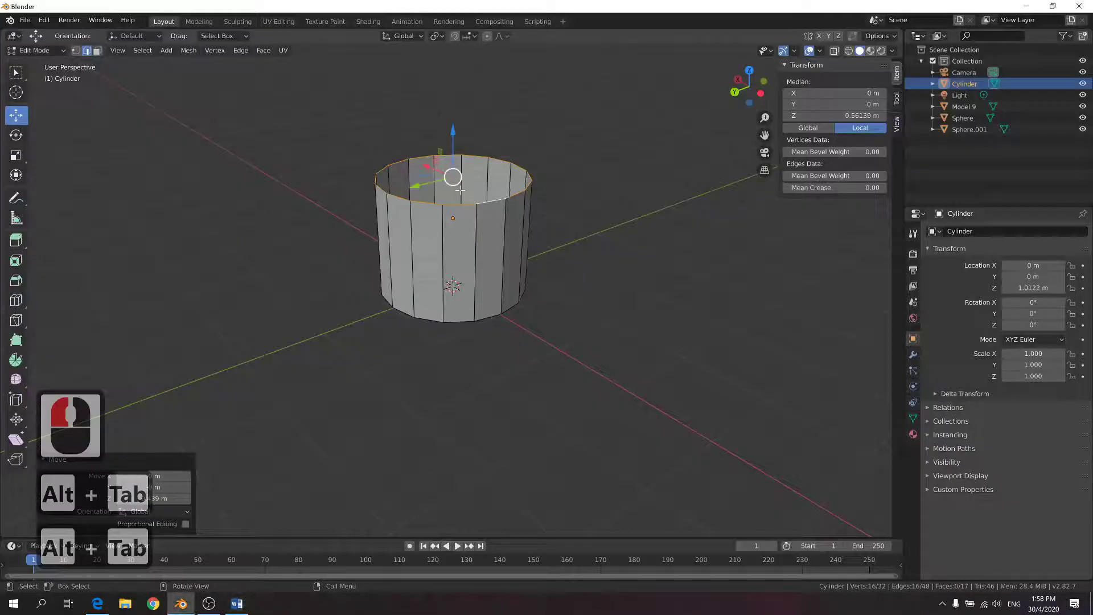
Extrude the top edge loop about 0.67 m along Z, and scale it inward to form the sloping shoulder
key(e)
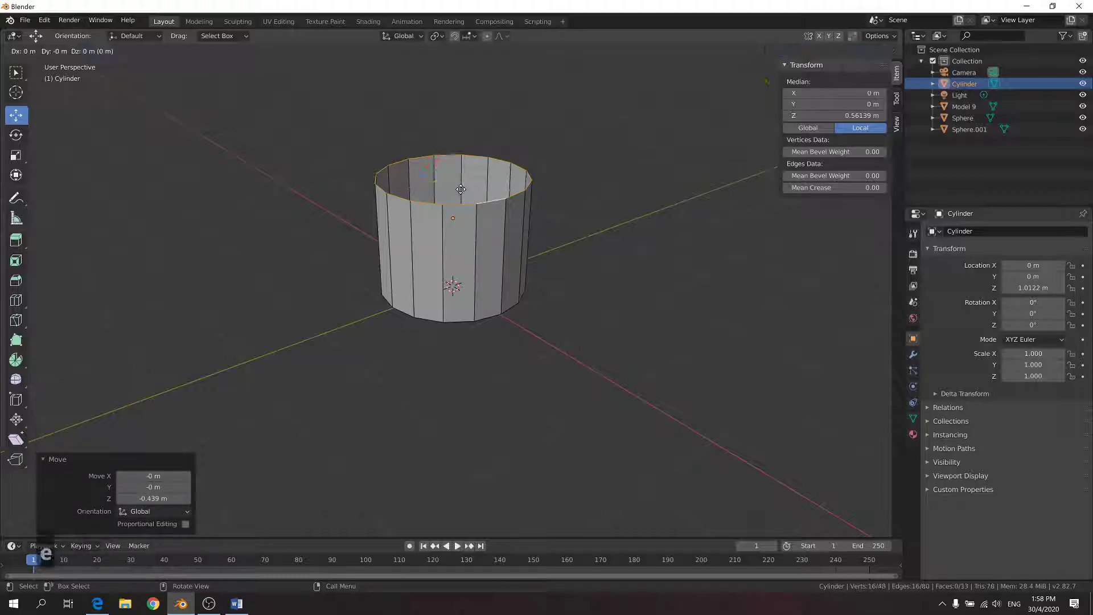
key(z)
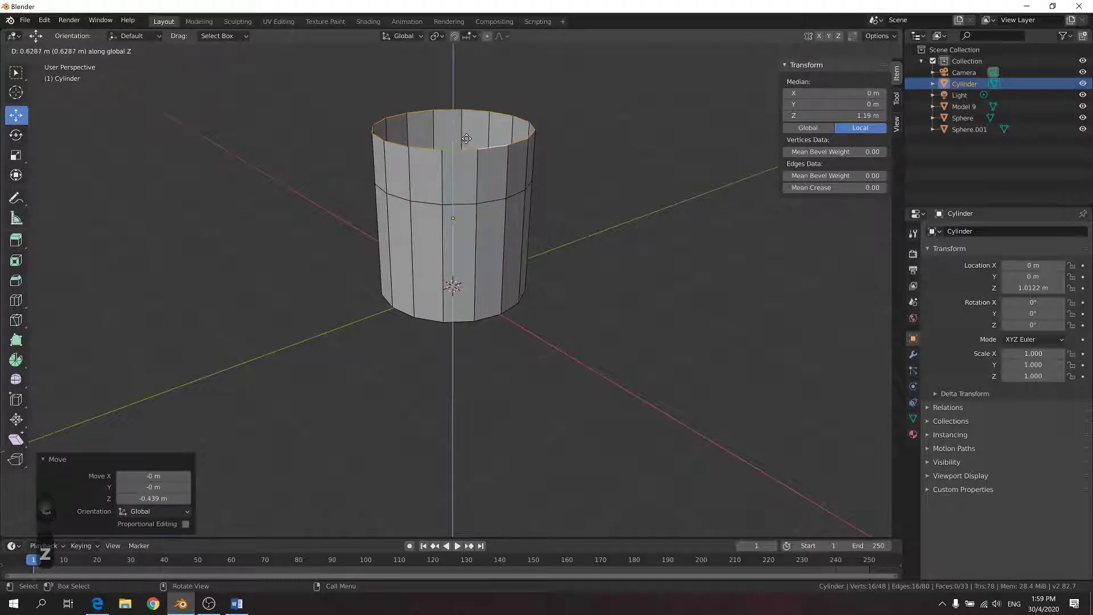
click(464, 128)
key(s)
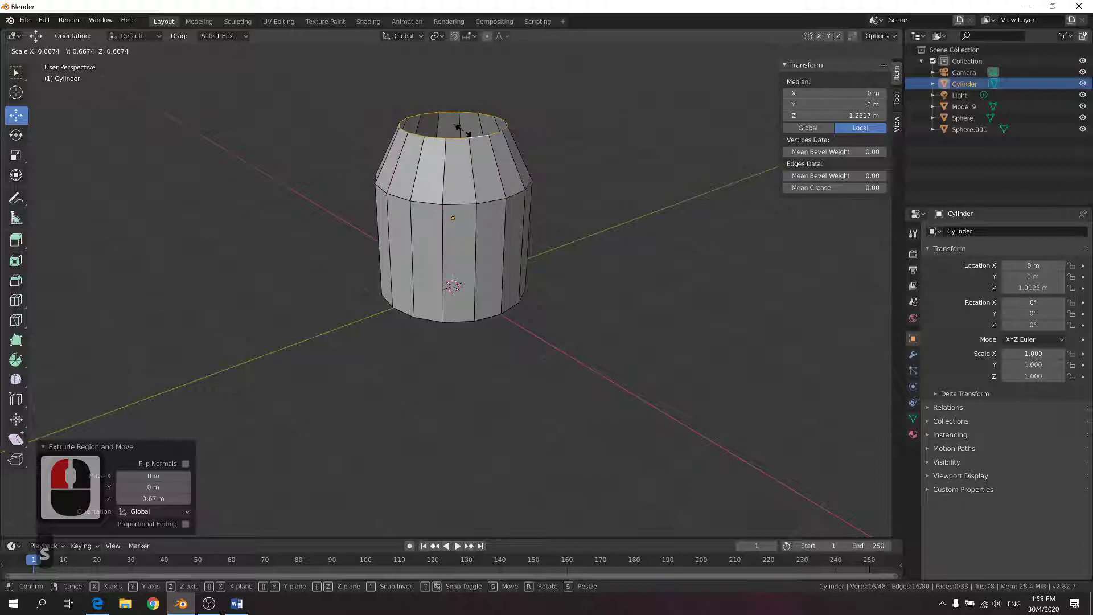
click(456, 122)
Lower the shoulder's top edge loop slightly, compare with the lab sheet, and scale the loop by about 0.777
mouse_move(447, 93)
mouse_down()
mouse_move(449, 69)
mouse_move(459, 100)
mouse_up()
key(alt+Tab)
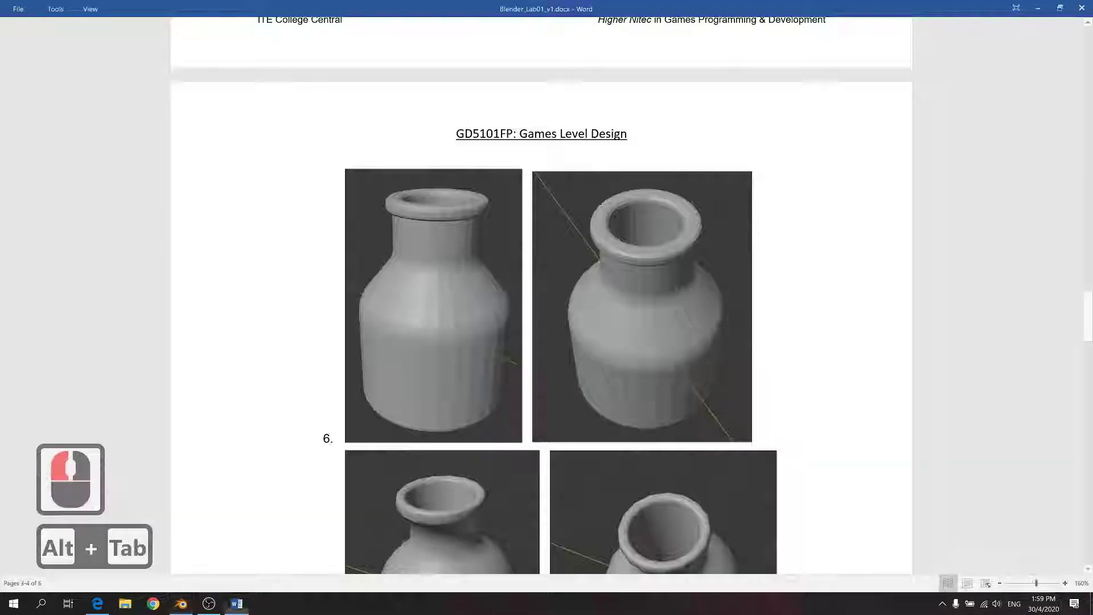
key(alt+Tab)
key(s)
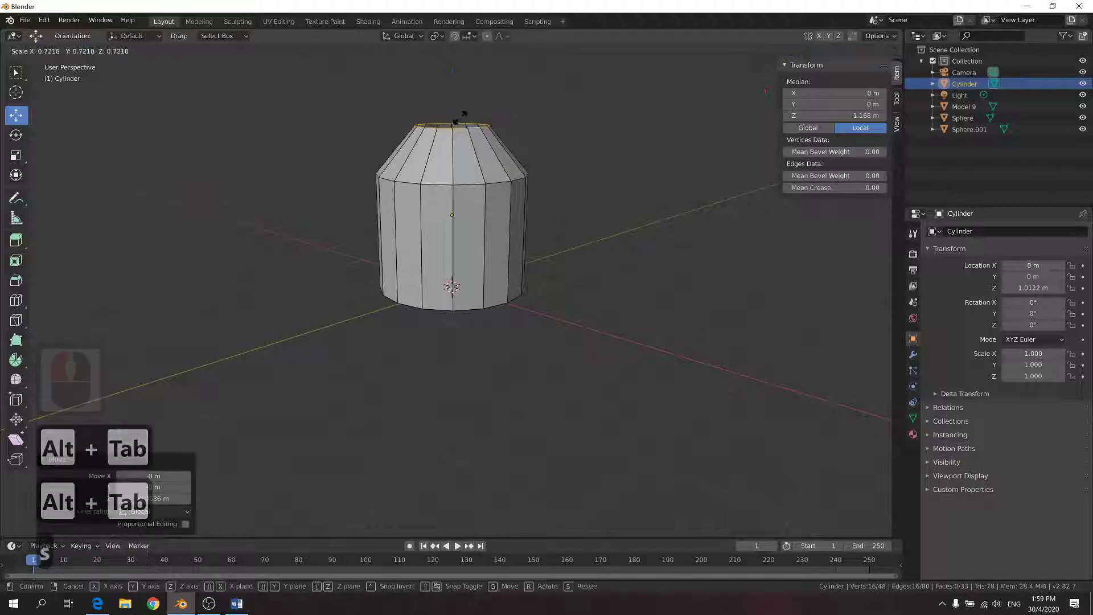
click(488, 110)
Try extruding the shoulder's top edge loop about 0.54 m along Z as a neck, and compare it with the lab sheet
shift+middle_drag(519, 126, 518, 164)
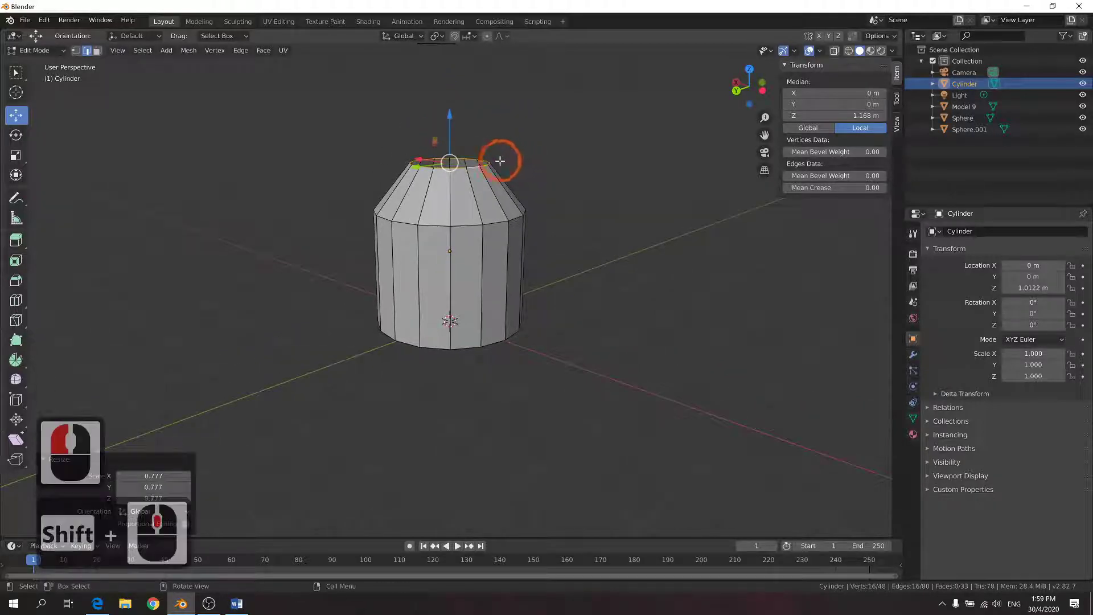
key(e)
key(z)
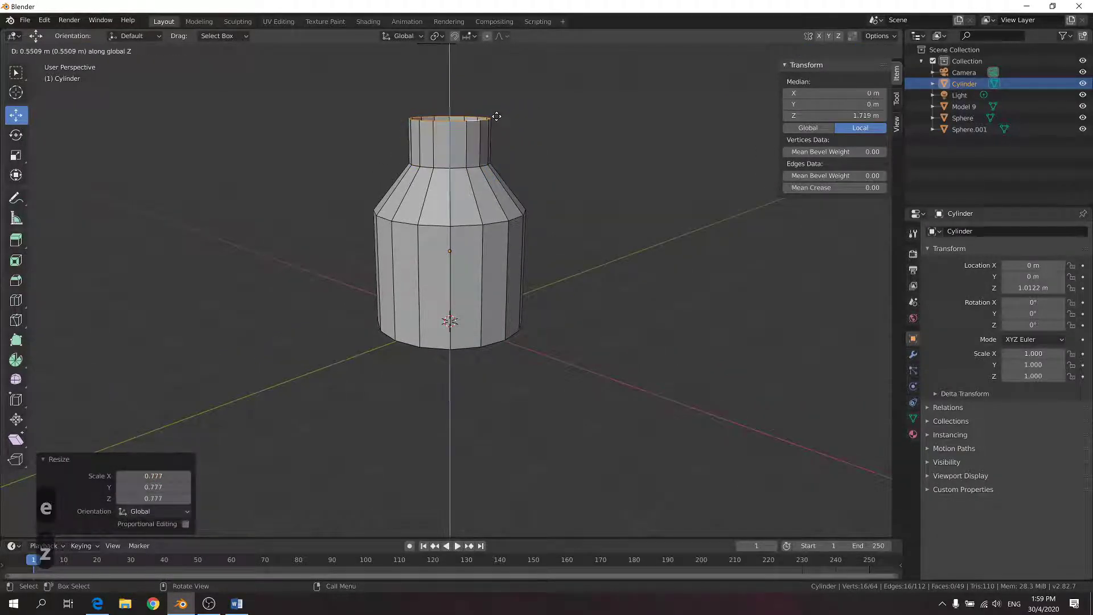
click(497, 117)
key(alt+Tab)
key(alt+Tab)
key(alt+Tab)
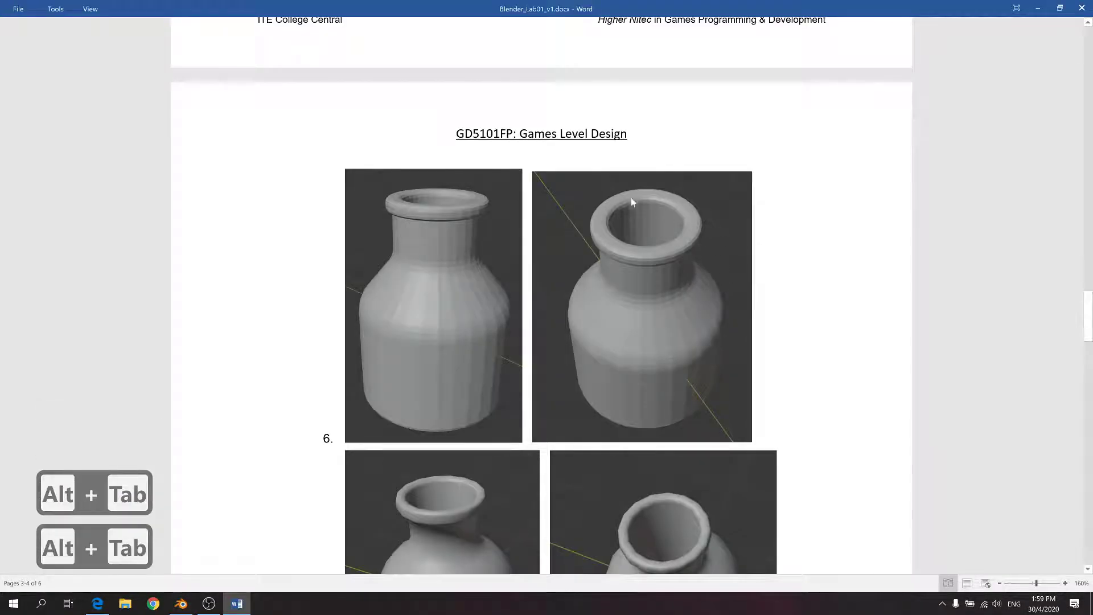
key(alt+Tab)
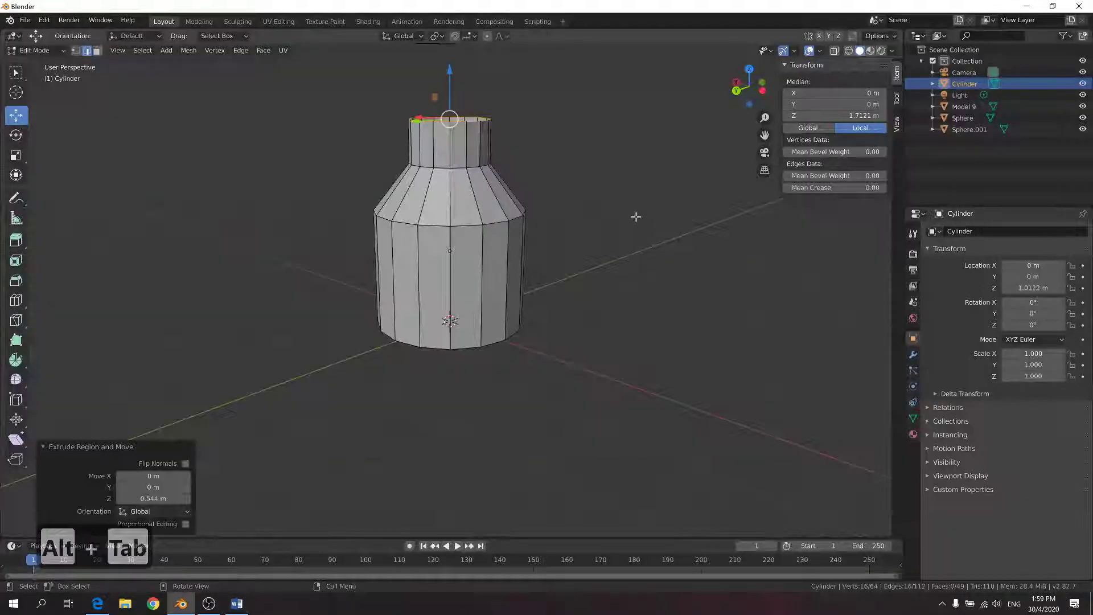
Try extruding the neck's rim about 0.09 m further along Z, and undo both neck extrusions
shift+middle_drag(508, 140, 498, 181)
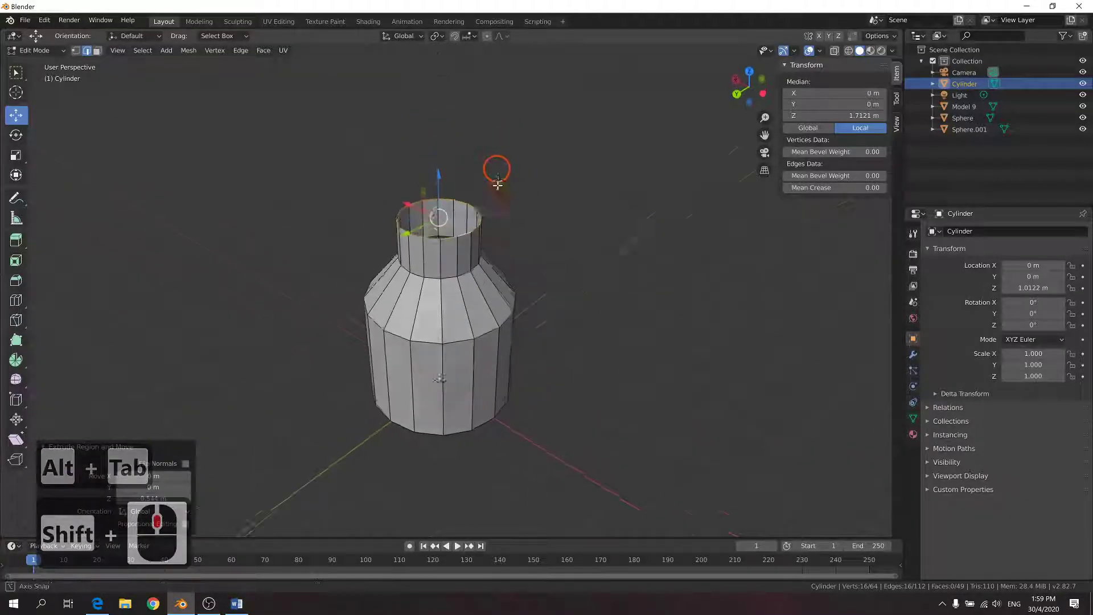
key(e)
key(z)
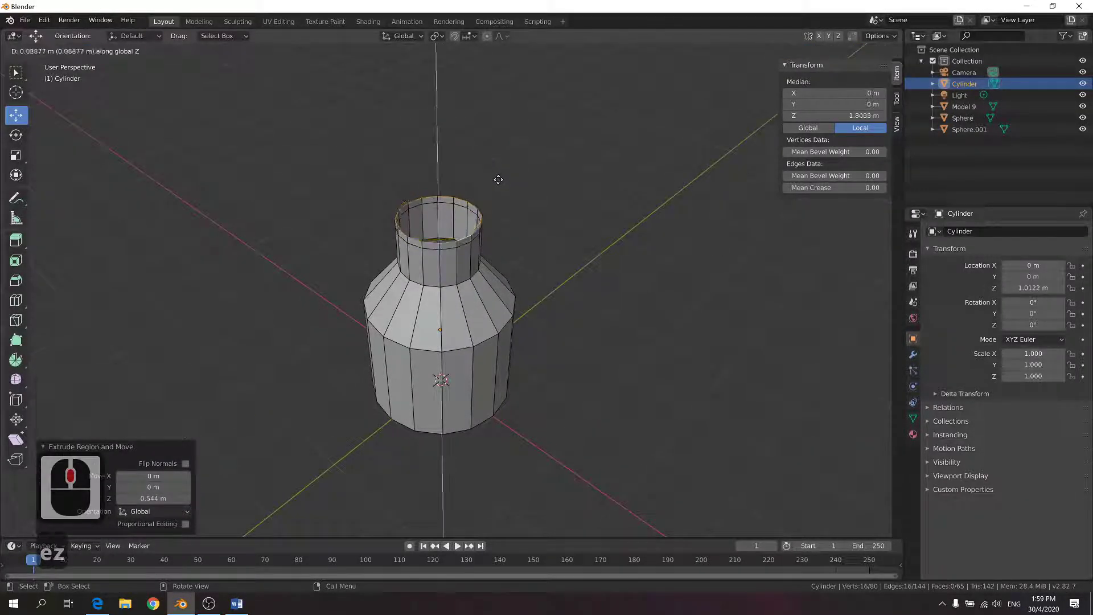
click(498, 179)
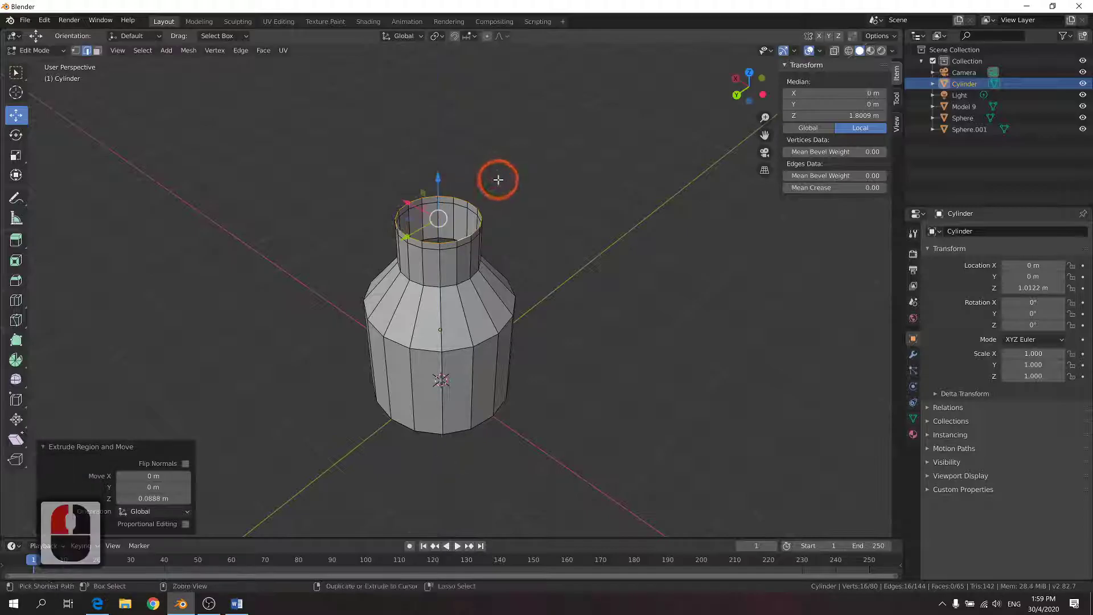
key(ctrl+z)
key(ctrl+z)
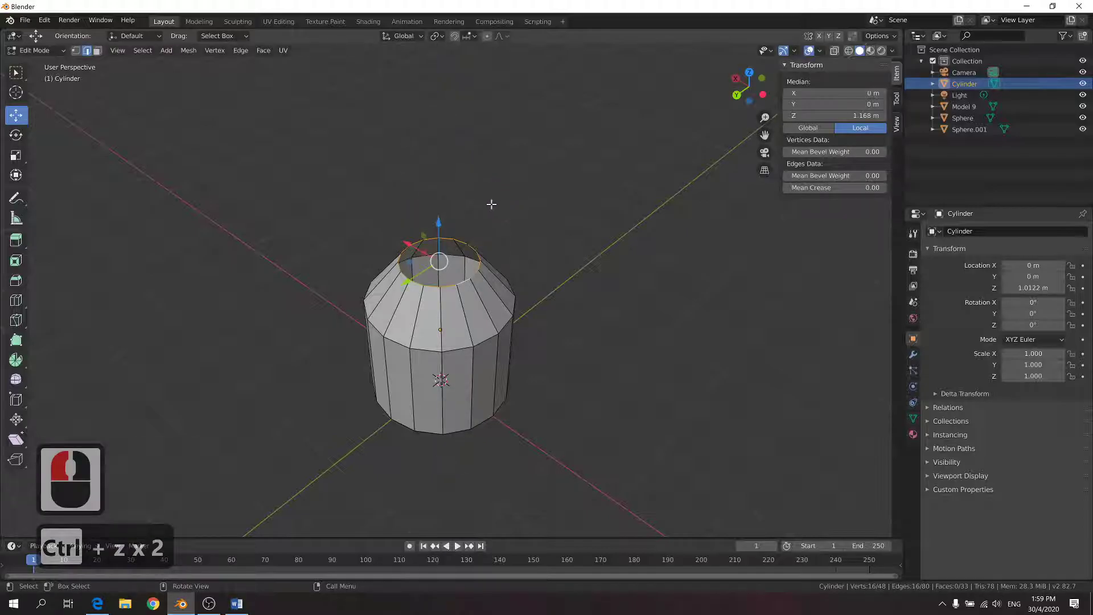
Extrude the shoulder's top edge loop about 0.44 m along Z to form the neck
key(e)
key(z)
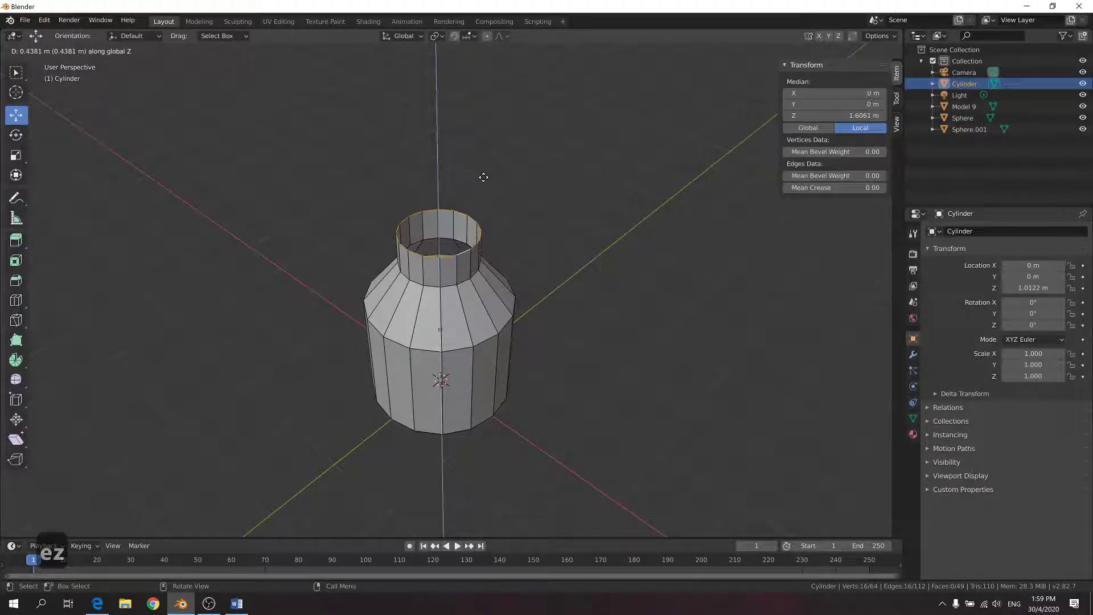
click(483, 177)
Extrude the neck's rim outward by scaling, and extrude it up about 0.14 m along Z to form the lip
key(e)
key(s)
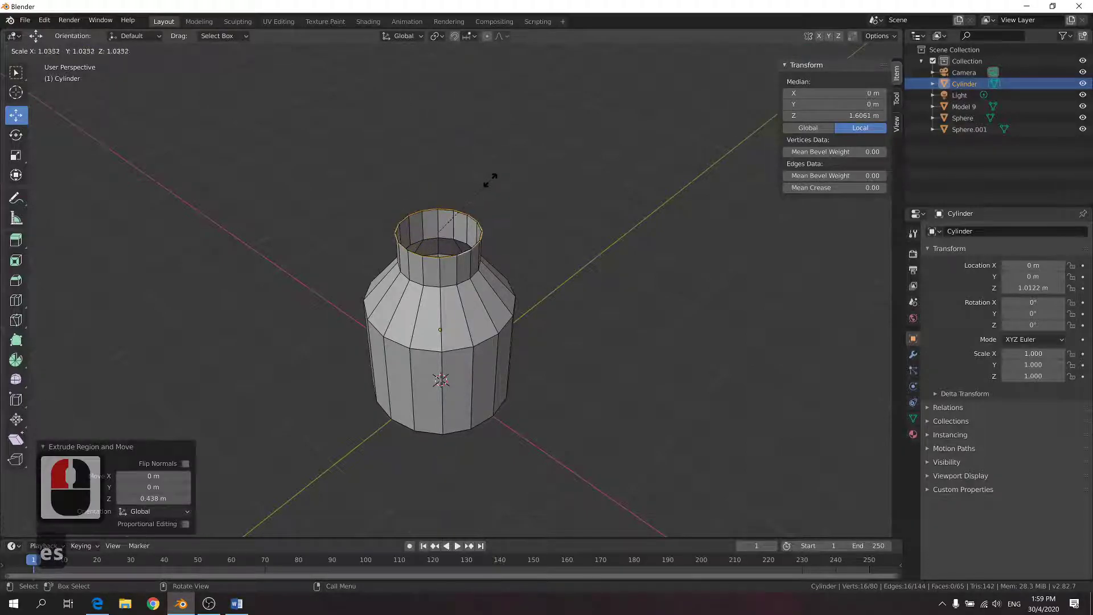
click(503, 182)
key(e)
key(z)
click(497, 172)
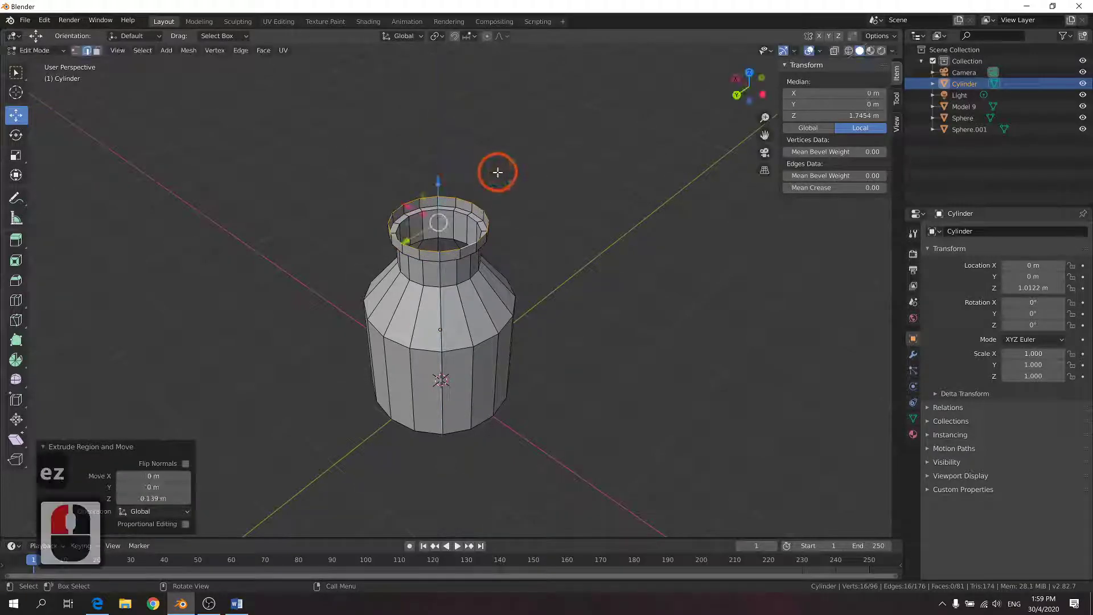
Extrude the lip's top edge loop inward at about 0.685 scale, and extrude it down about 1.93 m along Z as the inner wall
key(e)
key(s)
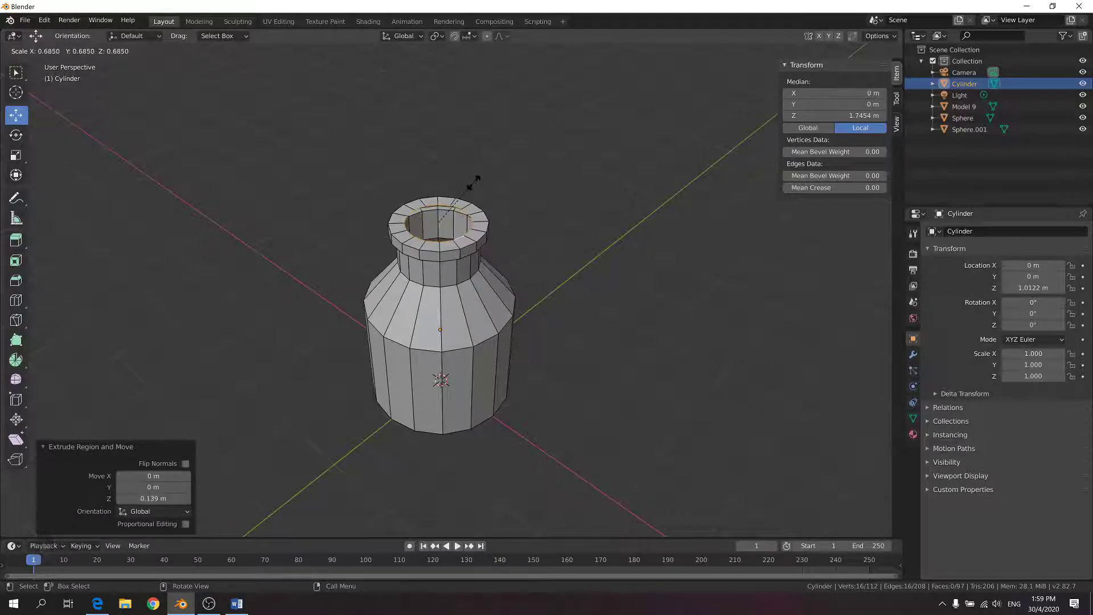
click(474, 182)
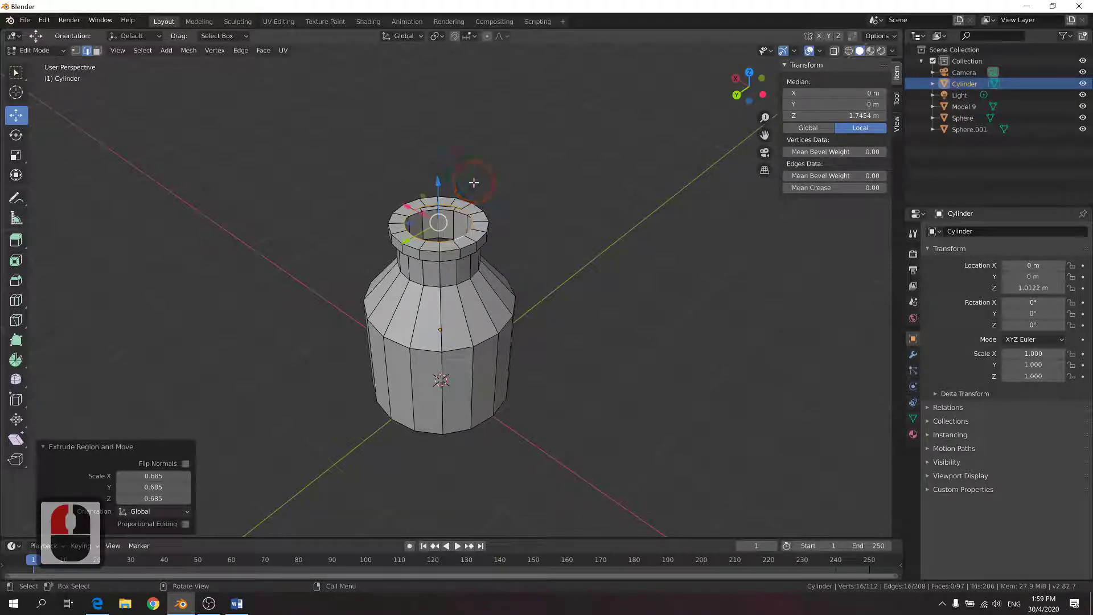
key(e)
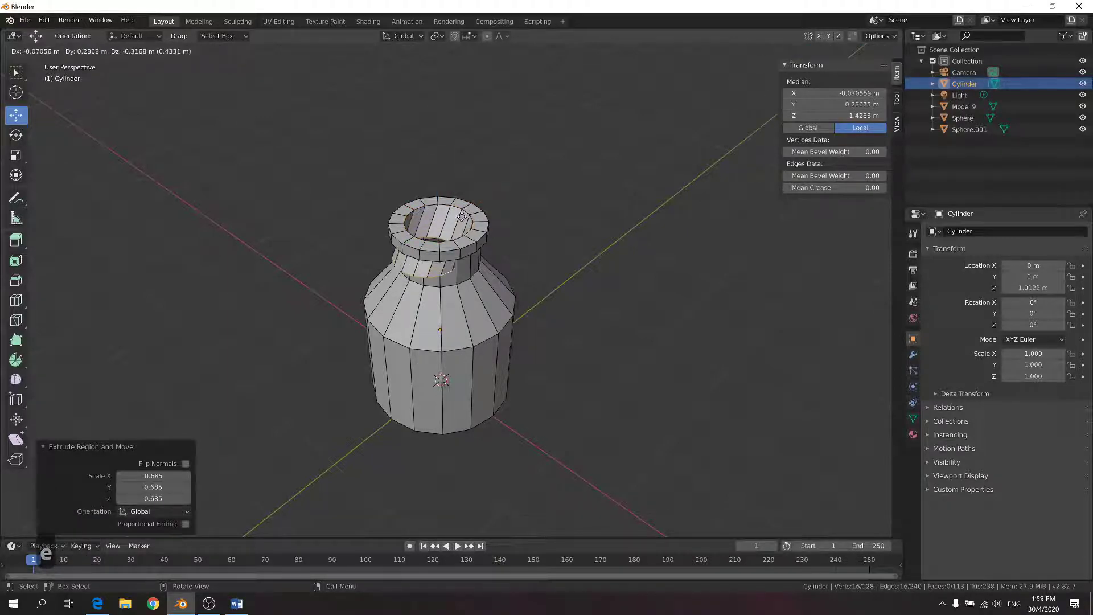
key(z)
click(470, 288)
middle_drag(469, 288, 497, 300)
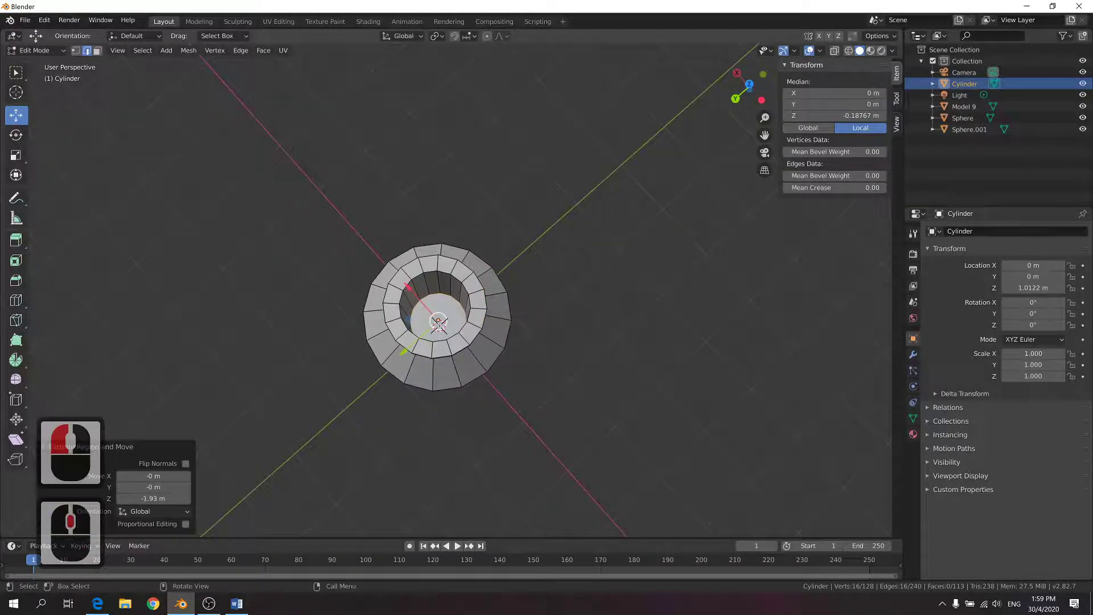
Fill the open bottom edge loop of the bottle's inner wall with a face to close the floor
mouse_move(438, 312)
middle_down()
mouse_move(453, 285)
mouse_move(461, 307)
mouse_move(468, 287)
mouse_move(450, 309)
middle_up()
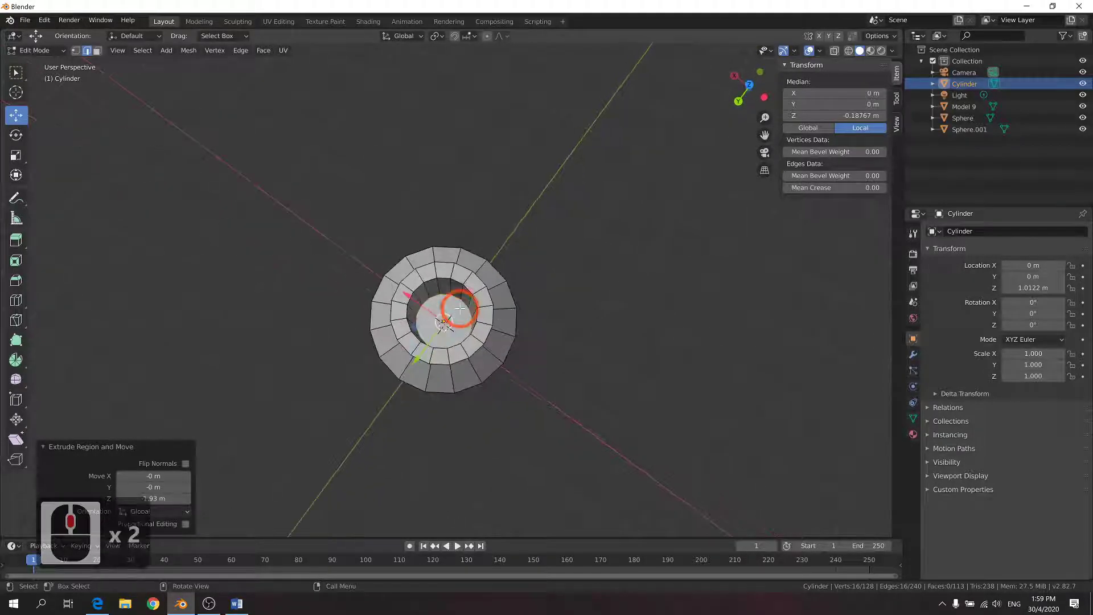
key(f)
click(496, 363)
middle_drag(496, 363, 516, 275)
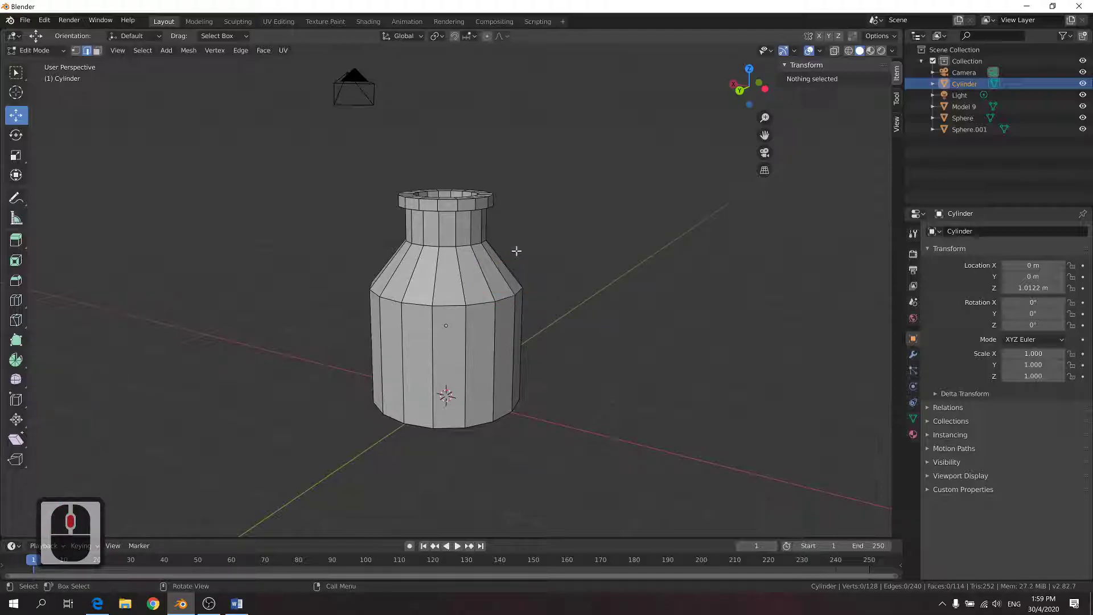
Check picture 6 in the Word lab sheet, and bevel the Blender bottle's body-to-shoulder edge loop about 0.142 m with 2 segments
key(alt+Tab)
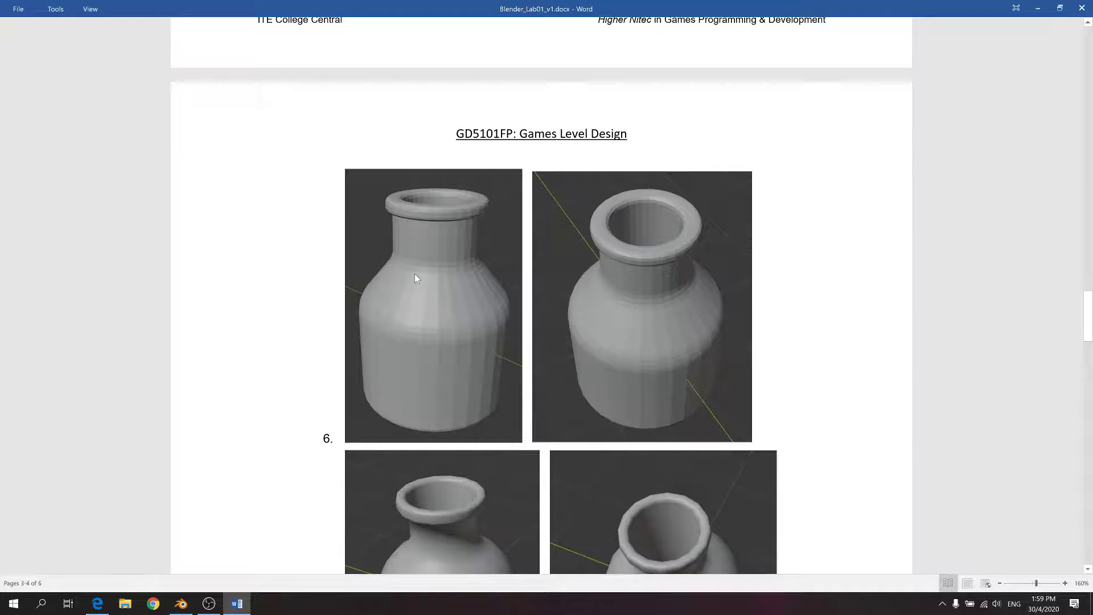
key(alt+Tab)
middle_drag(454, 263, 419, 269)
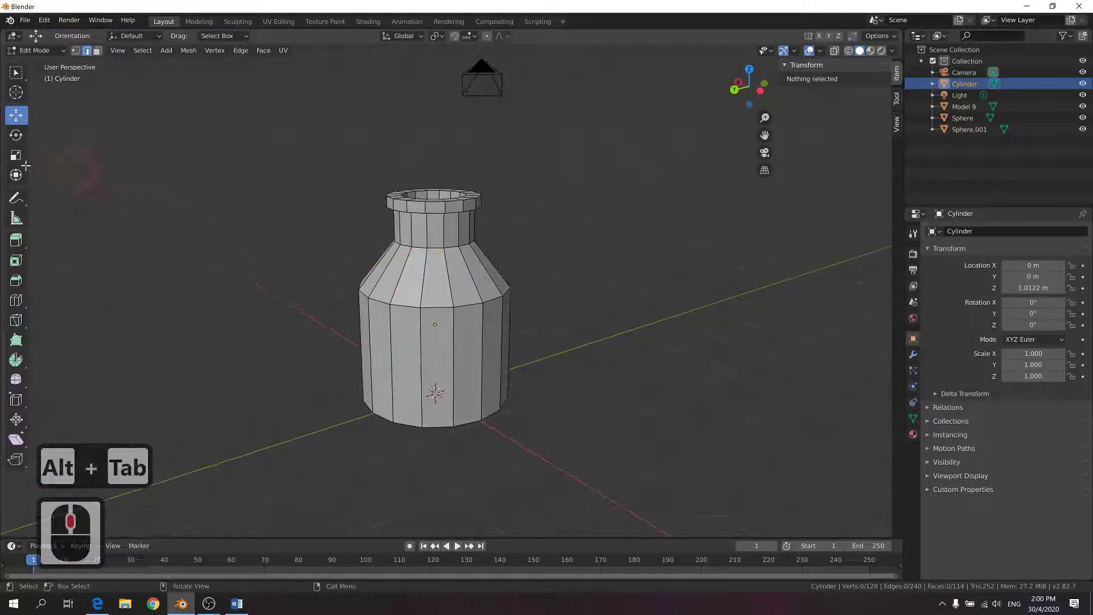
click(409, 312)
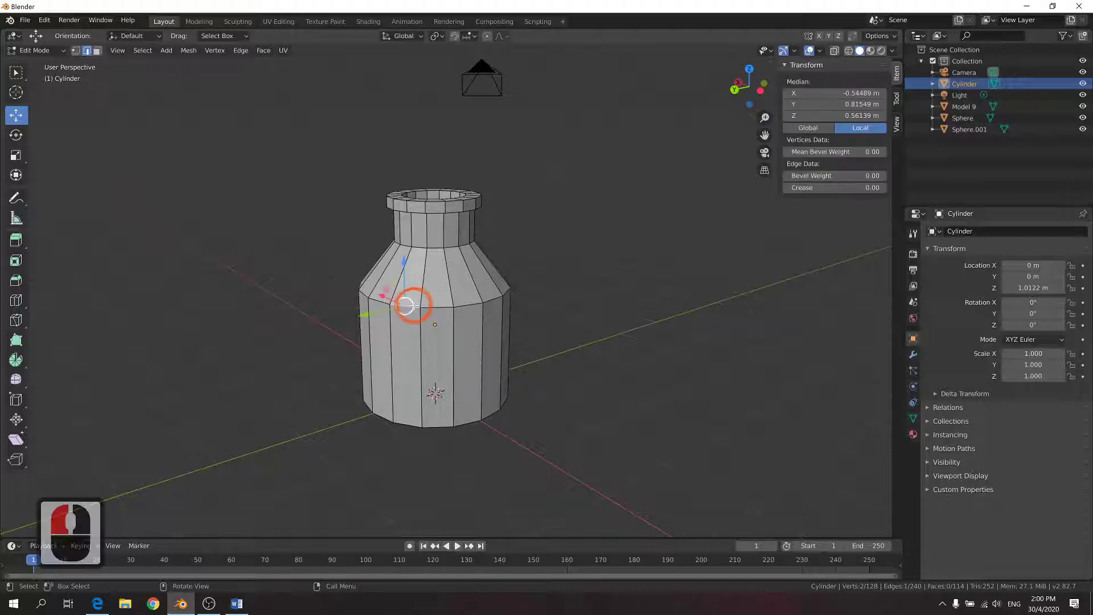
shift+double_click(403, 309)
click(14, 281)
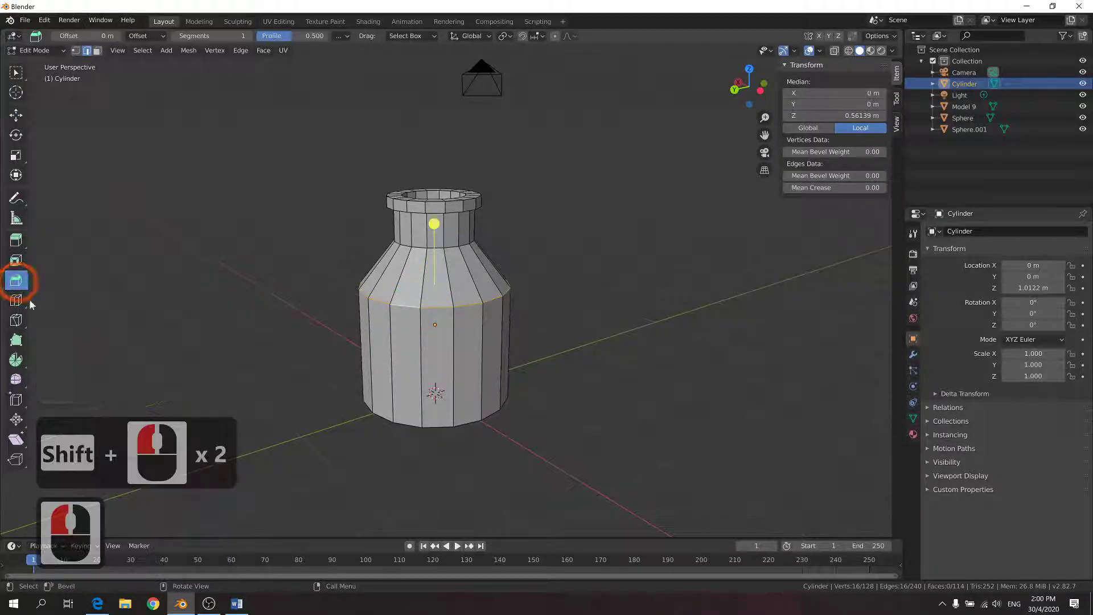
drag(433, 225, 436, 218)
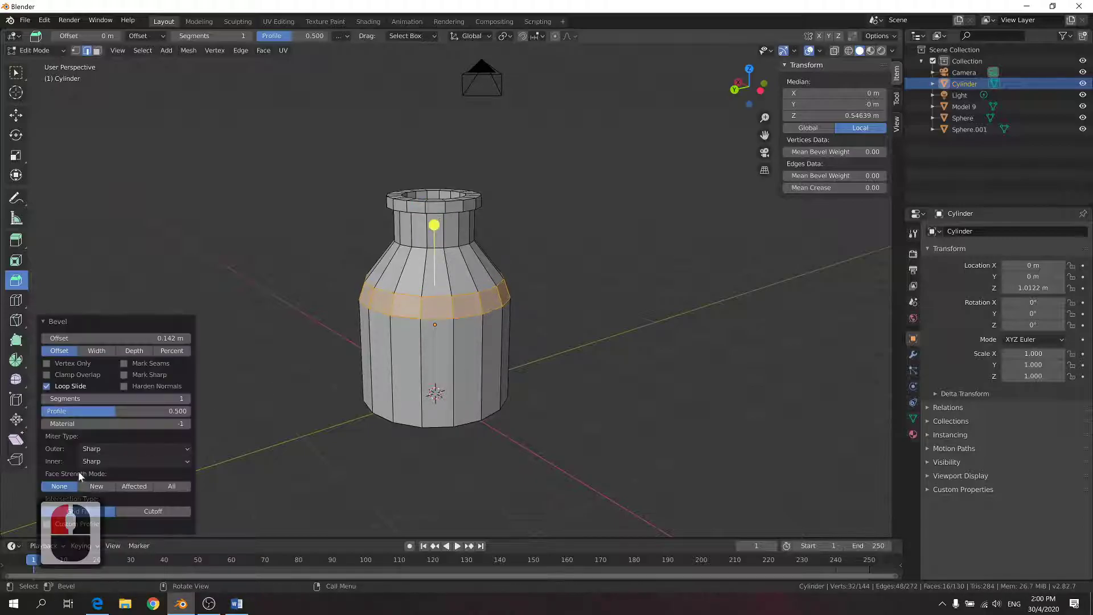
click(189, 398)
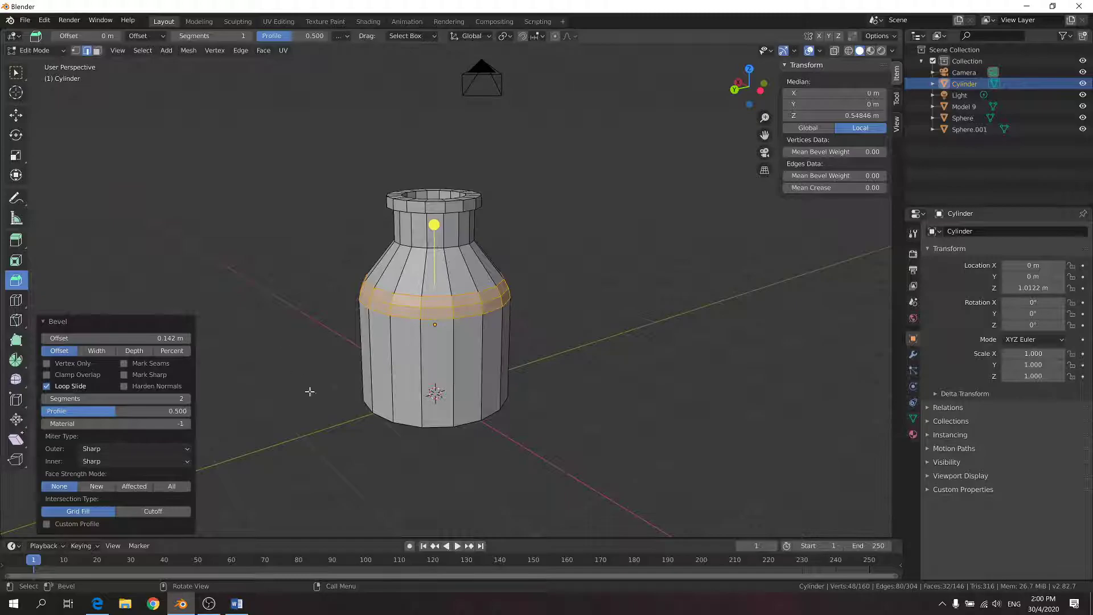
Bevel the edge loop where the shoulder meets the neck about 0.096 m with 2 segments
click(420, 247)
alt+double_click(433, 247)
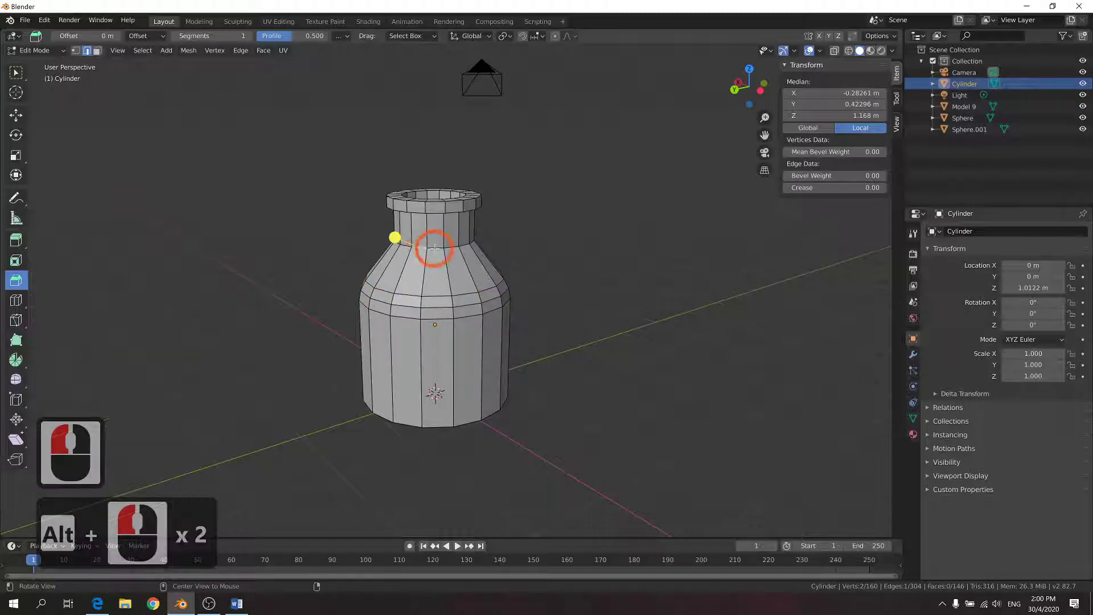
shift+click(435, 247)
shift+click(435, 247)
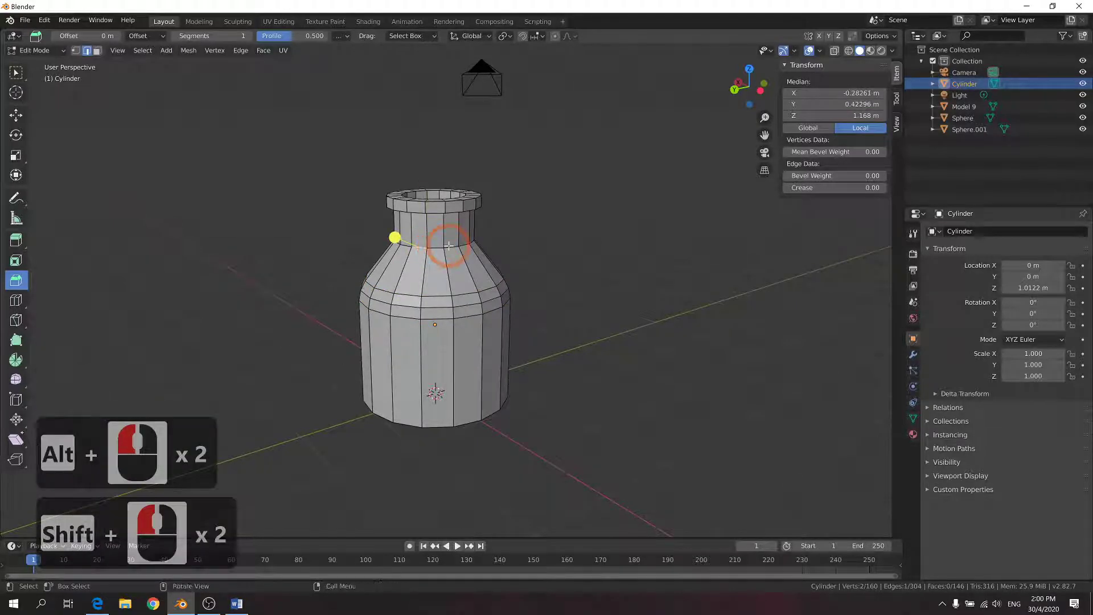
shift+double_click(449, 246)
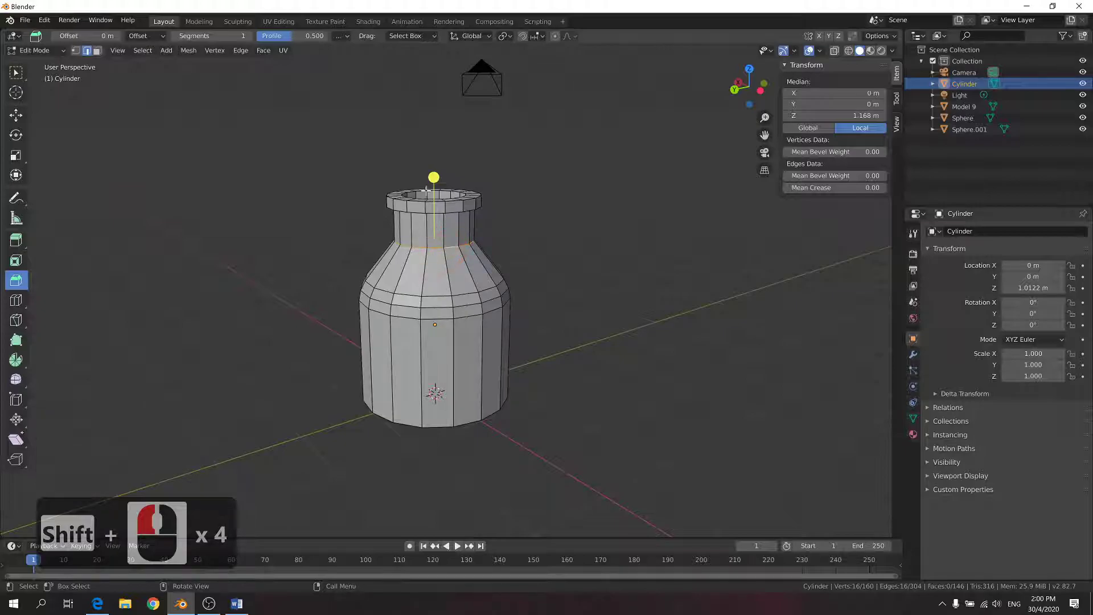
drag(434, 177, 422, 187)
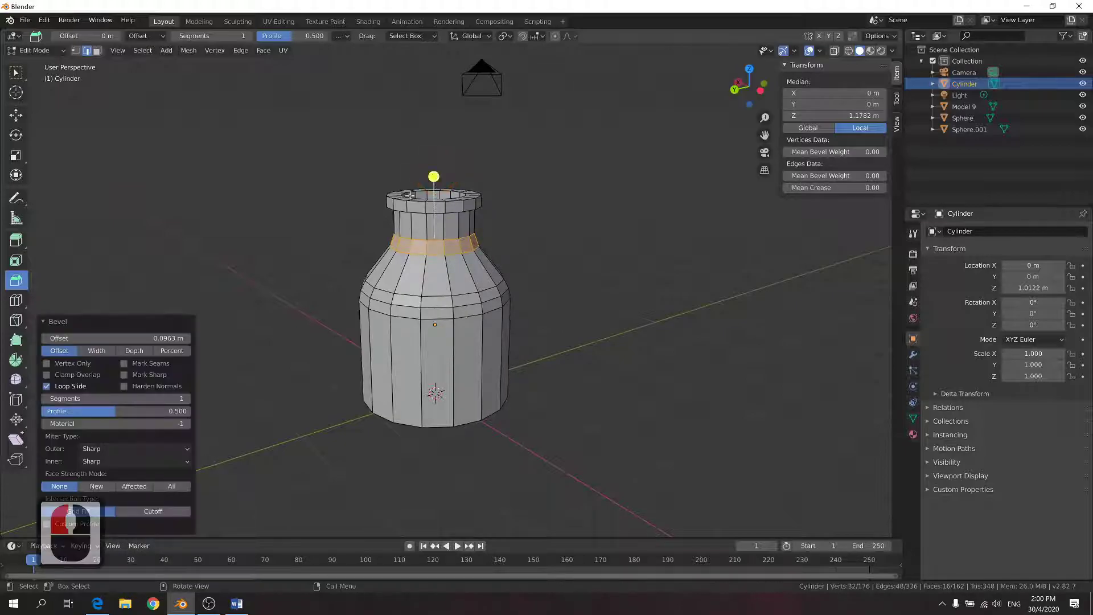
click(188, 398)
click(444, 481)
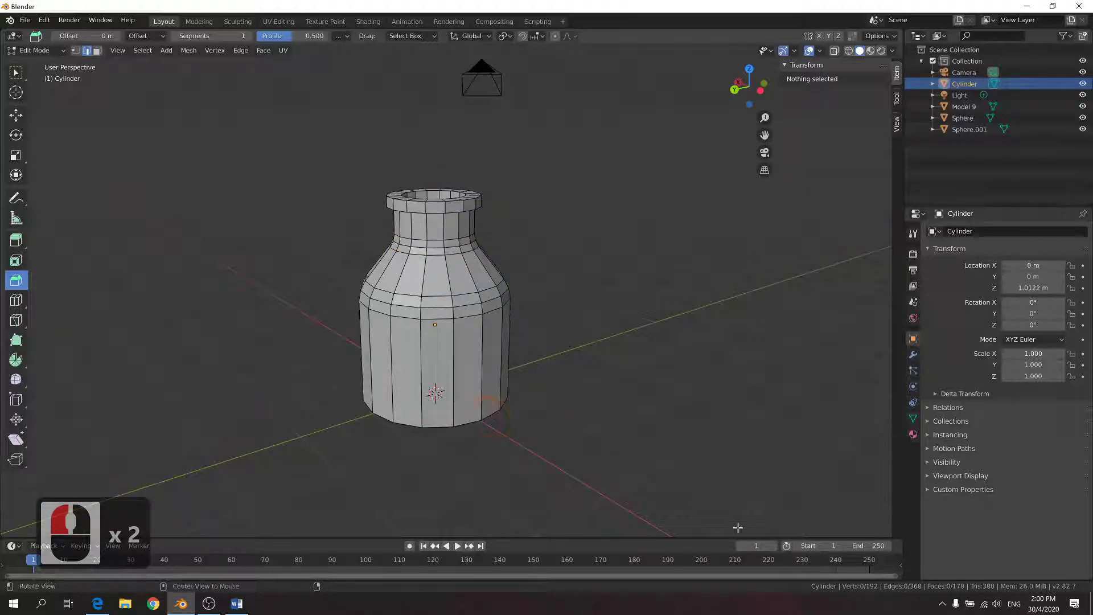
Compare the base with picture 6 in the Word lab sheet, and bevel the bottle's bottom edge loop about 0.152 m with 2 segments
key(alt+Tab)
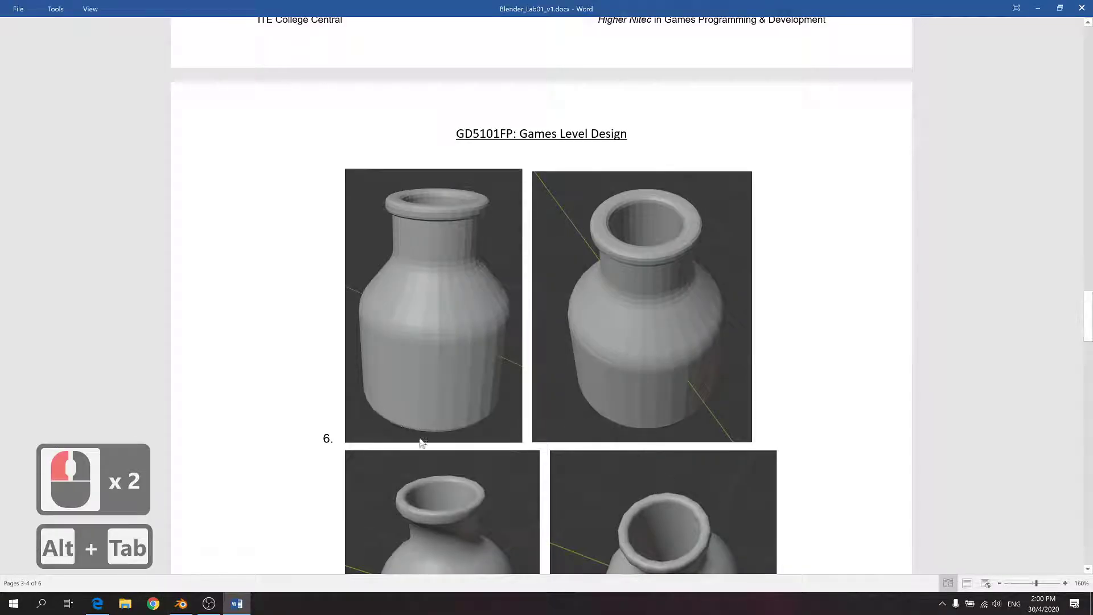
key(alt+Tab)
key(alt)
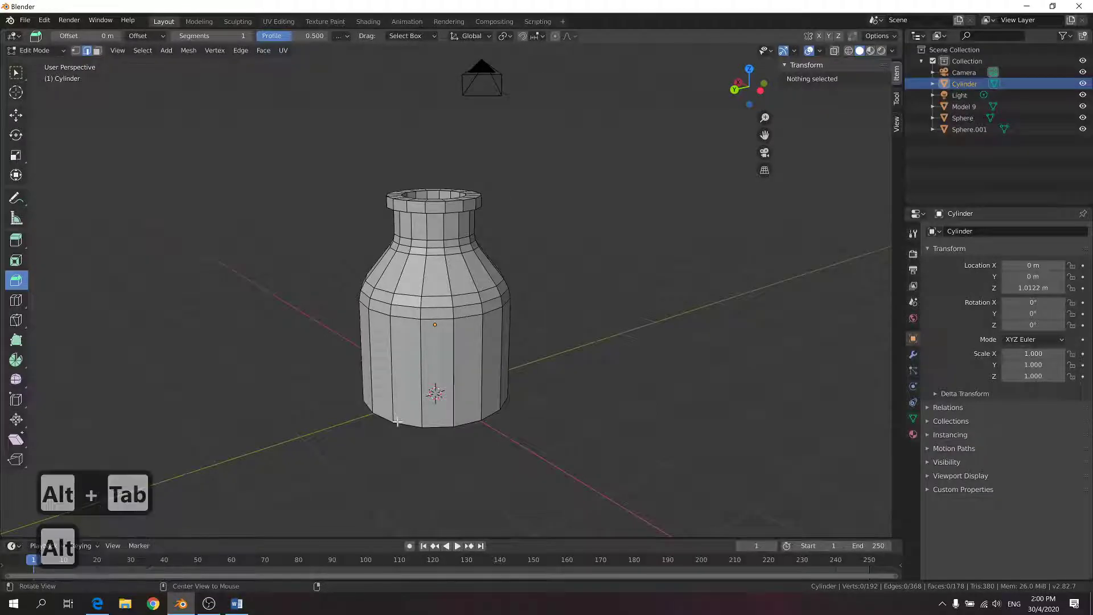
alt+shift+click(397, 423)
alt+shift+click(397, 422)
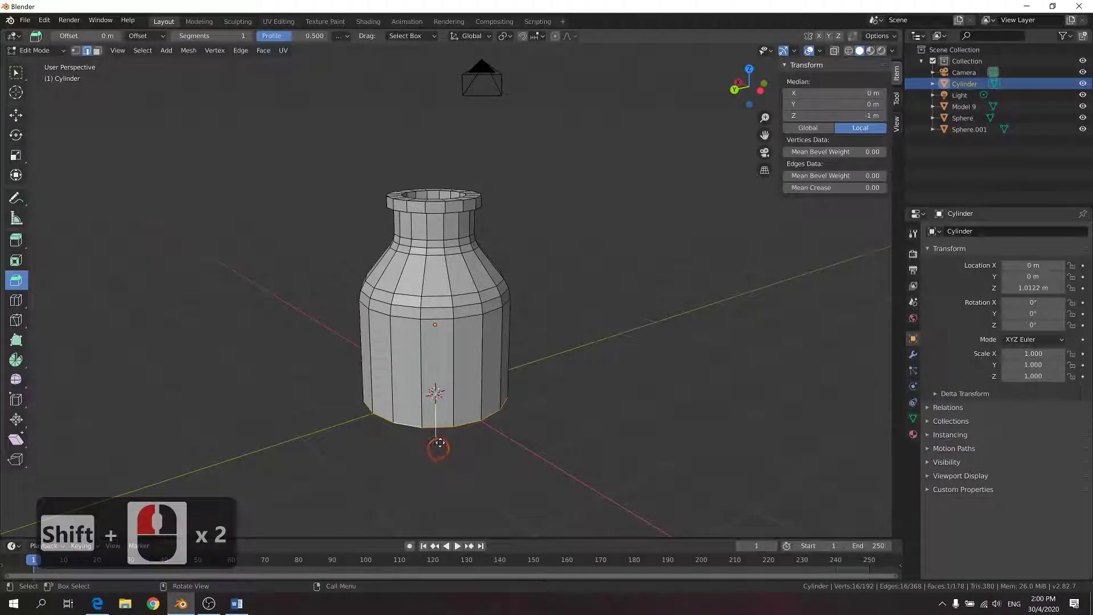
drag(438, 445, 439, 456)
click(189, 398)
Bevel the lip's top outer edge loop about 0.059 m with 2 segments
middle_drag(557, 398, 488, 268)
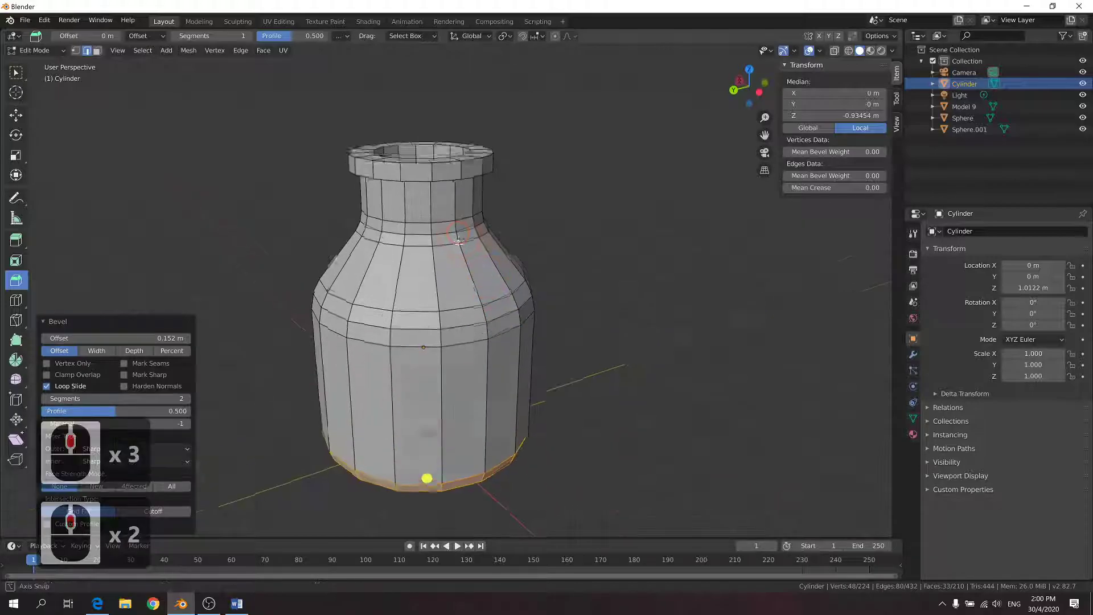
middle_drag(458, 234, 452, 229)
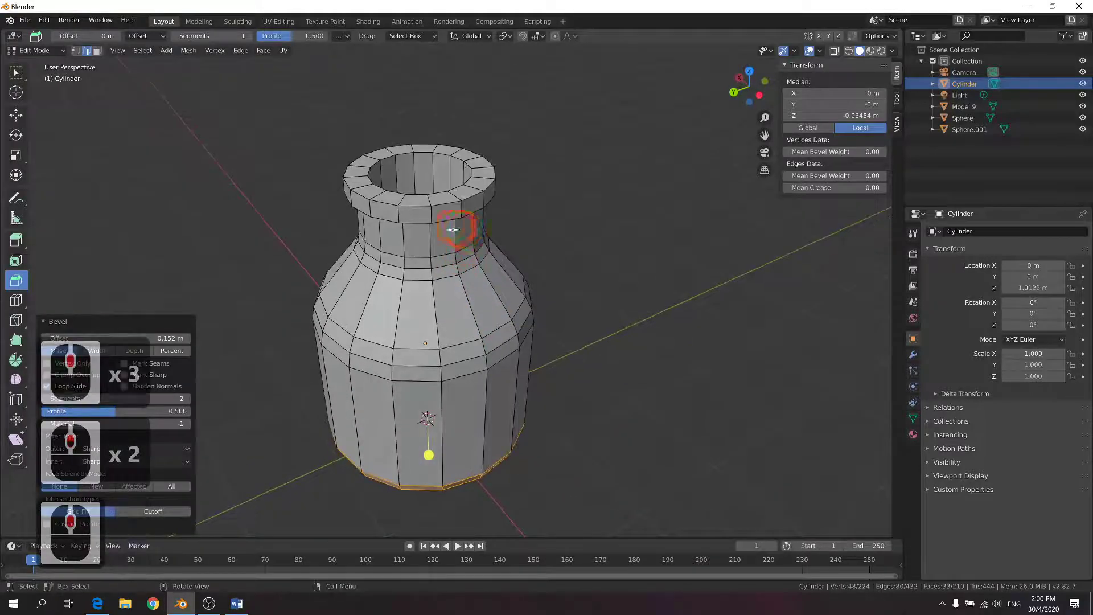
alt+shift+click(409, 203)
click(408, 203)
shift+double_click(408, 203)
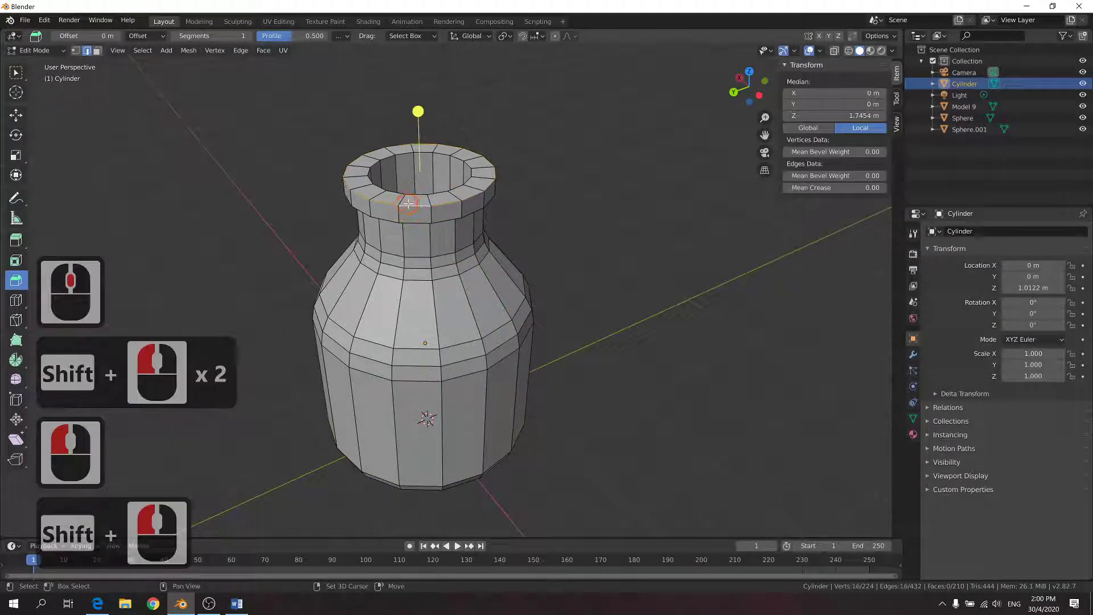
click(19, 285)
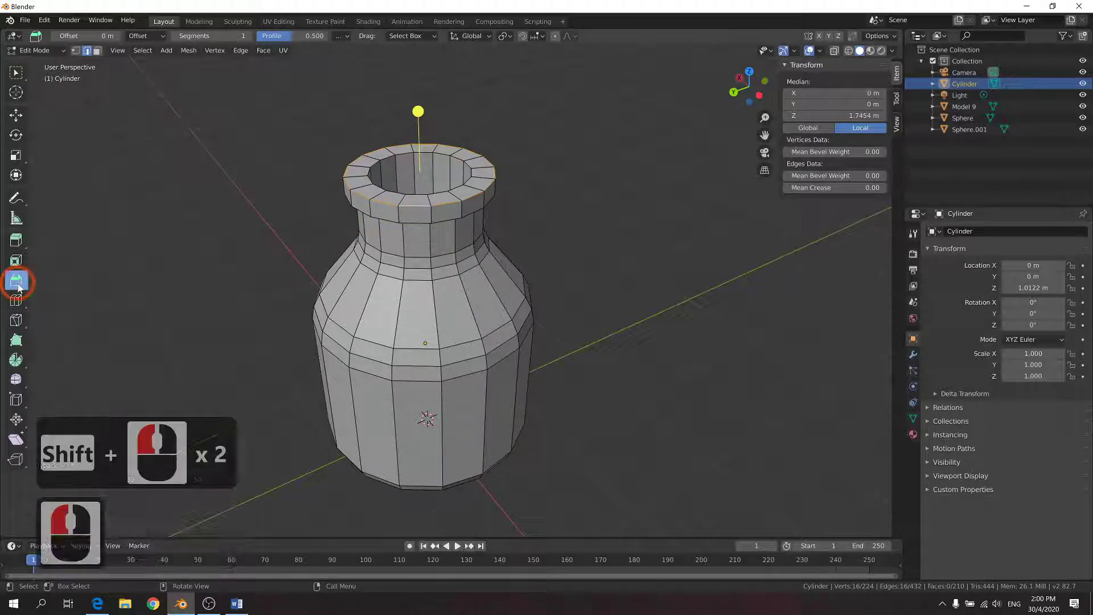
drag(418, 113, 417, 111)
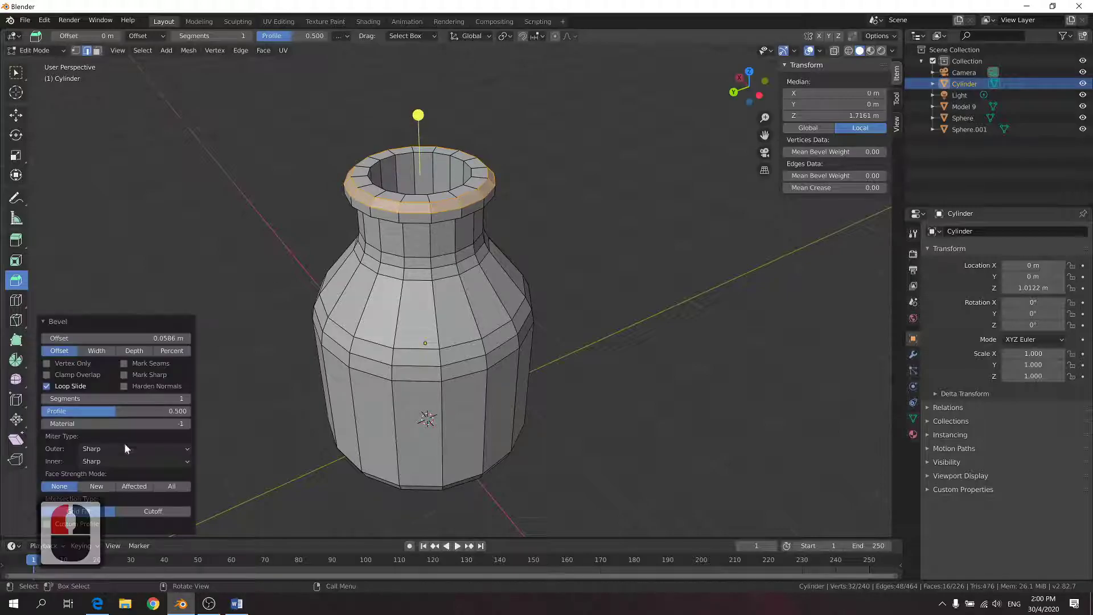
click(186, 399)
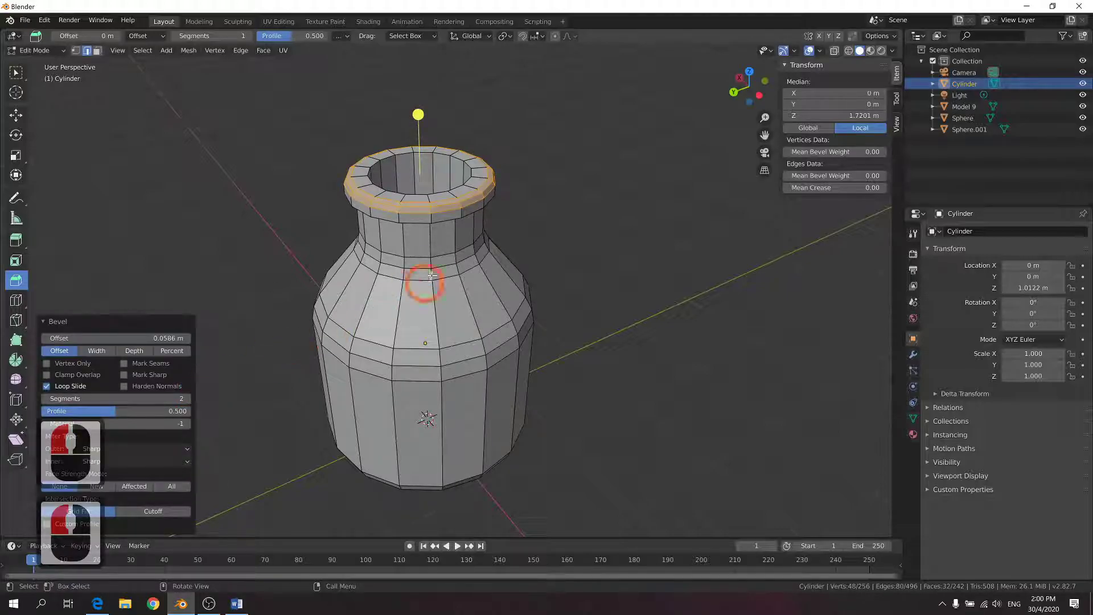
Bevel the lip's lower outer edge loop about 0.032 m with 1 segment
click(427, 225)
shift+click(428, 224)
shift+click(428, 224)
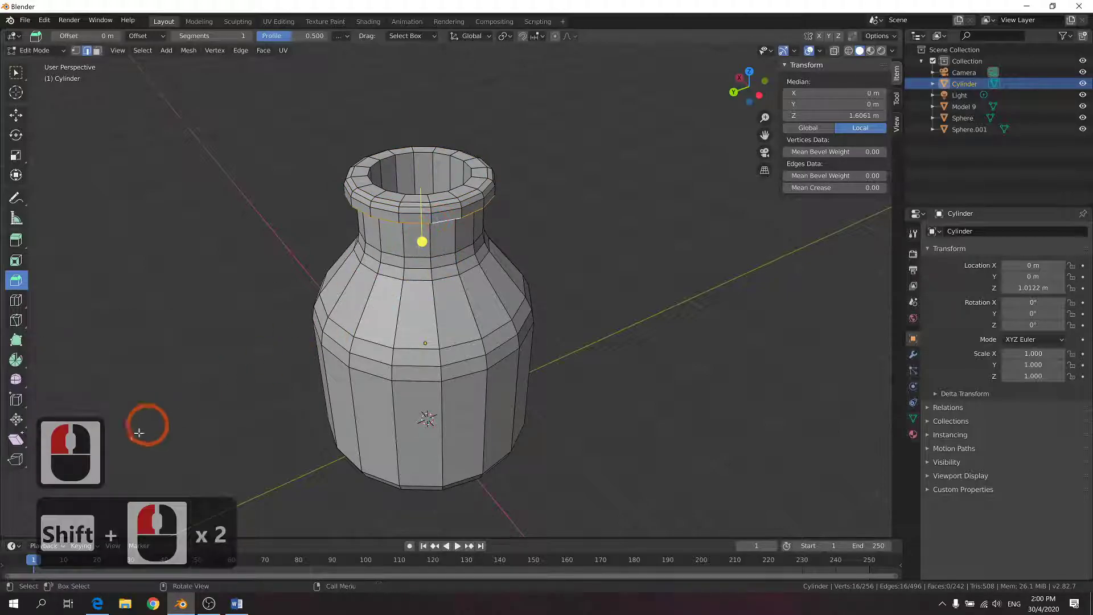
click(441, 244)
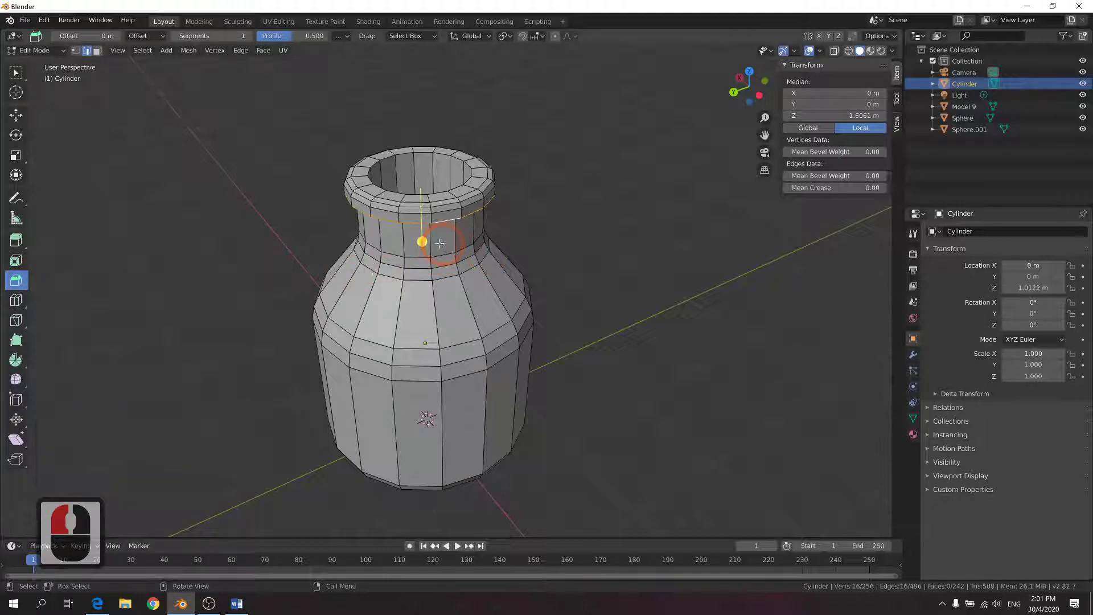
drag(422, 241, 423, 245)
Bevel the inner edge loop around the mouth of the bottle about 0.065 m with 2 segments, and clear the selection
middle_drag(581, 251, 598, 215)
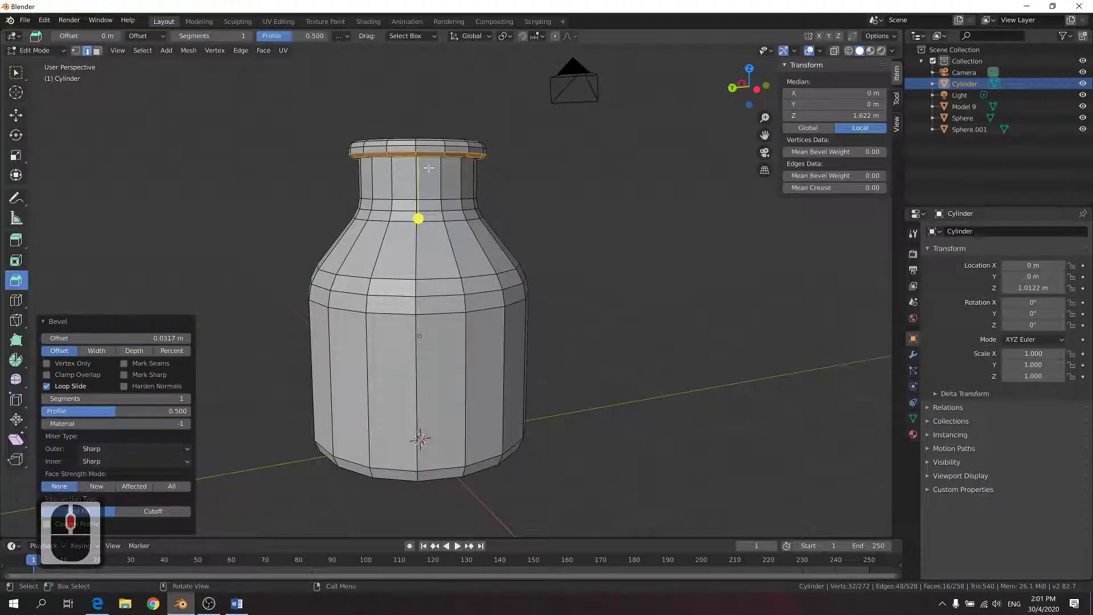
middle_drag(440, 154, 443, 233)
click(453, 214)
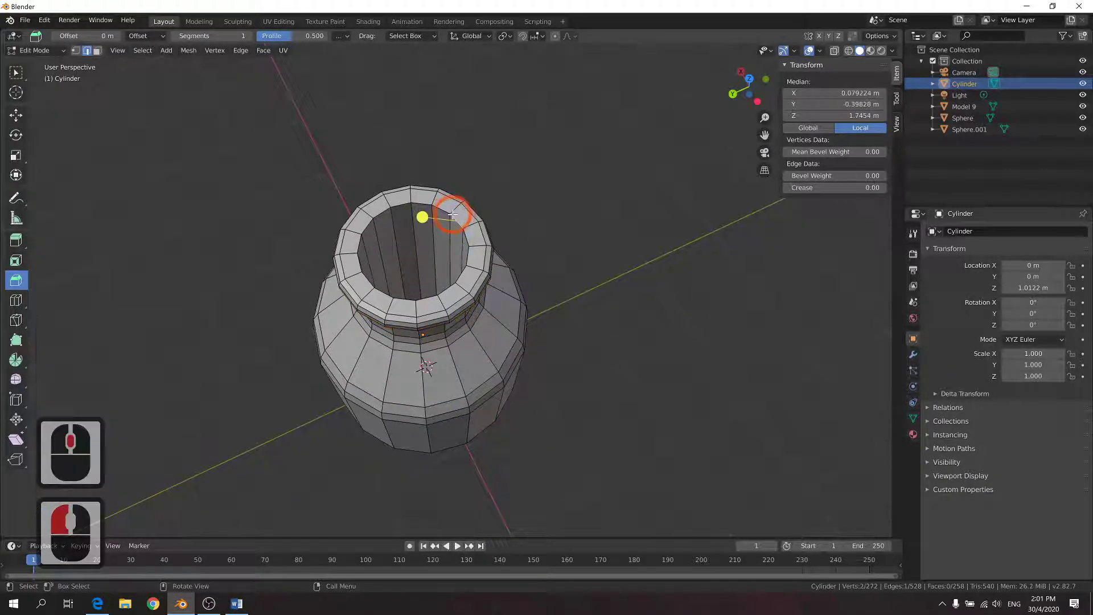
shift+double_click(453, 215)
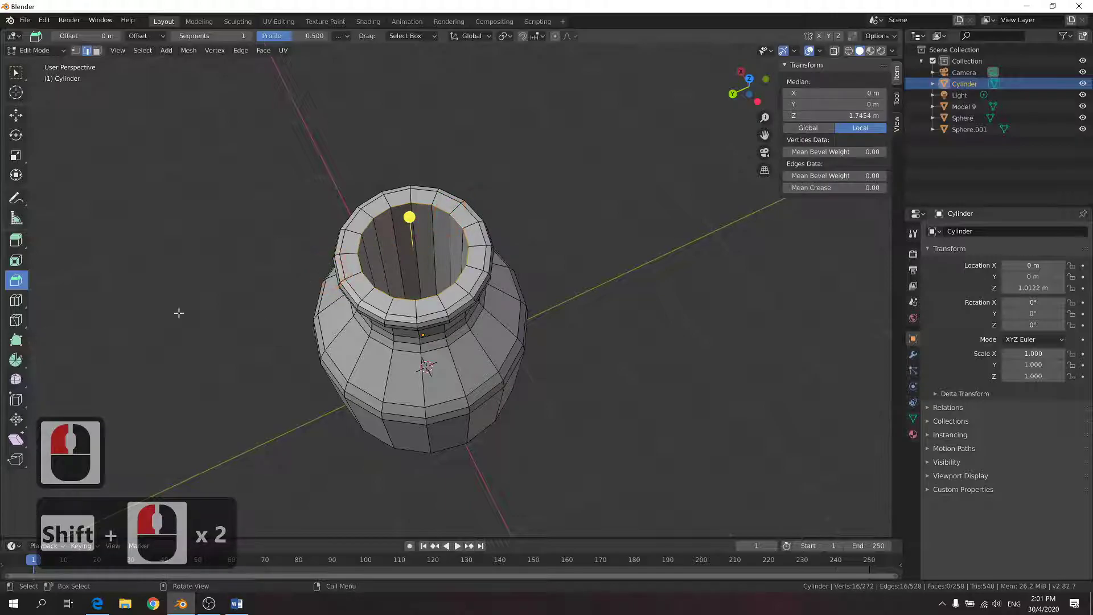
drag(409, 217, 405, 212)
click(190, 399)
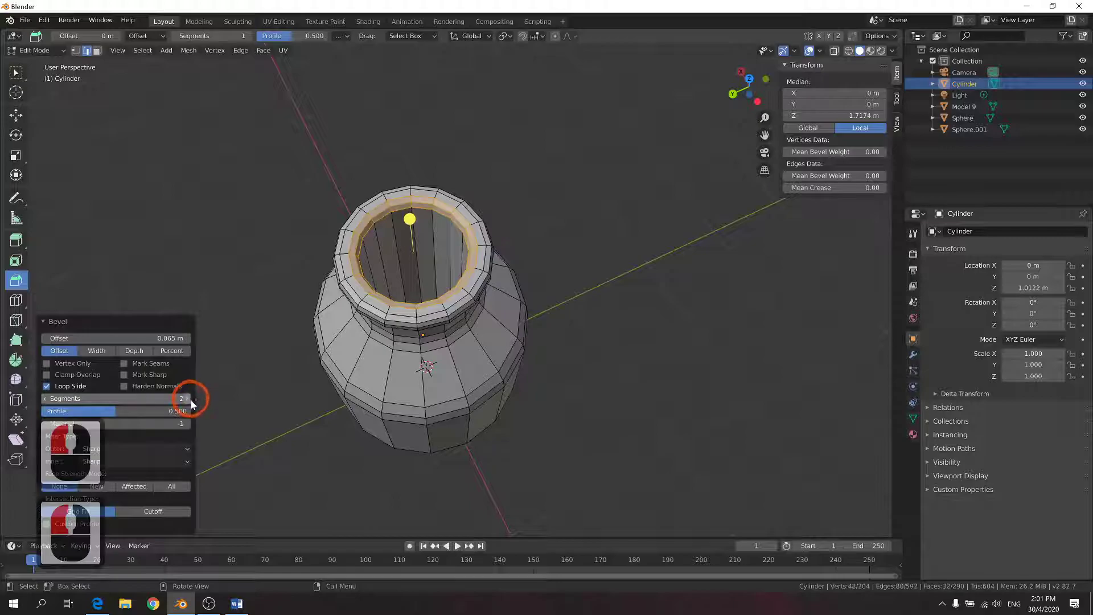
middle_drag(265, 410, 325, 380)
click(642, 458)
middle_drag(587, 427, 571, 384)
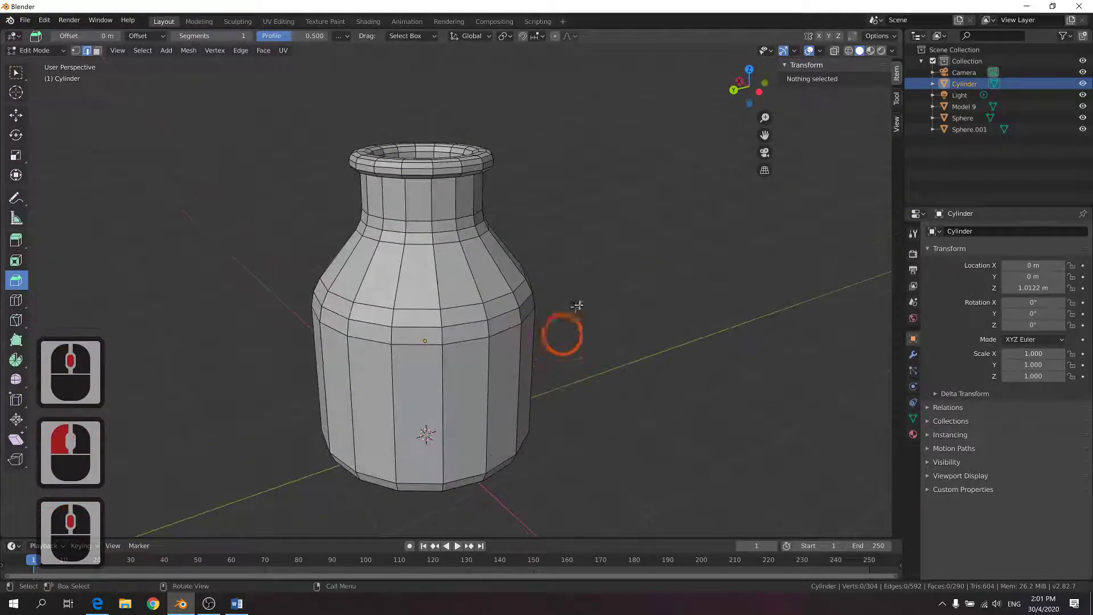
Return to Object Mode and apply Shade Smooth to the bottle vase
key(Tab)
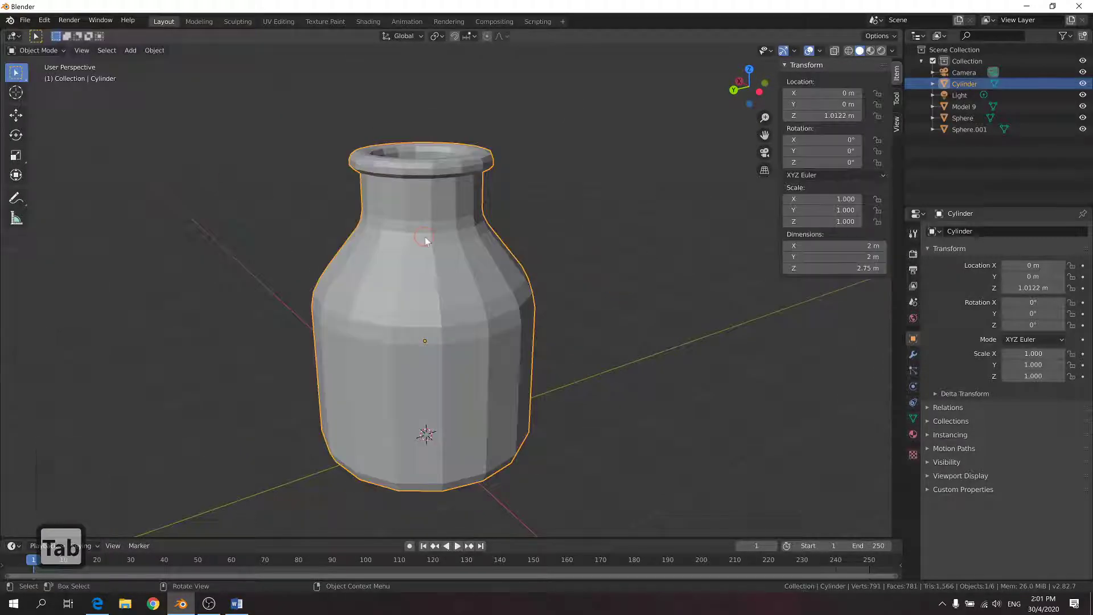
middle_drag(424, 237, 475, 251)
right_click(475, 255)
click(481, 242)
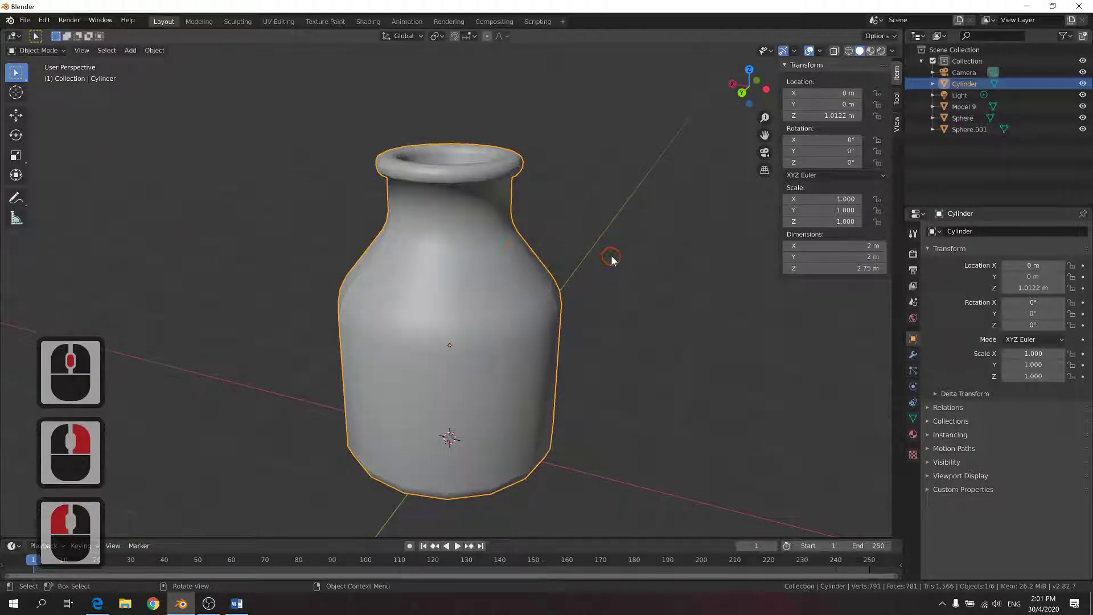
click(610, 261)
Move the bottle vase along the X axis beside the finished models and set its X location to -10 m
scroll(610, 261, down, 4)
middle_drag(514, 275, 461, 287)
scroll(461, 288, down, 2)
click(477, 316)
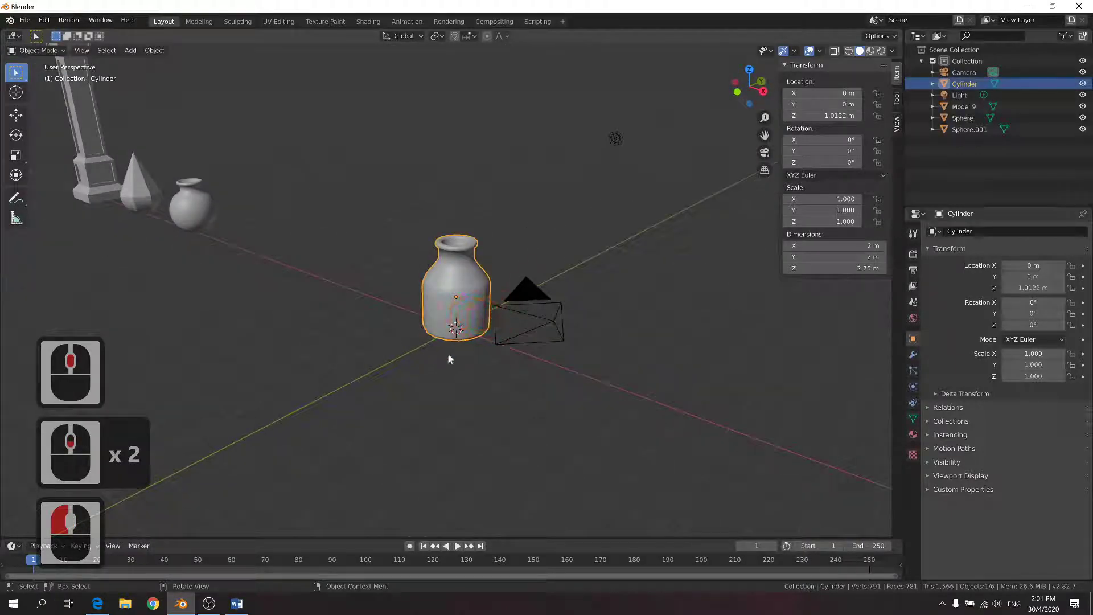
key(g)
key(x)
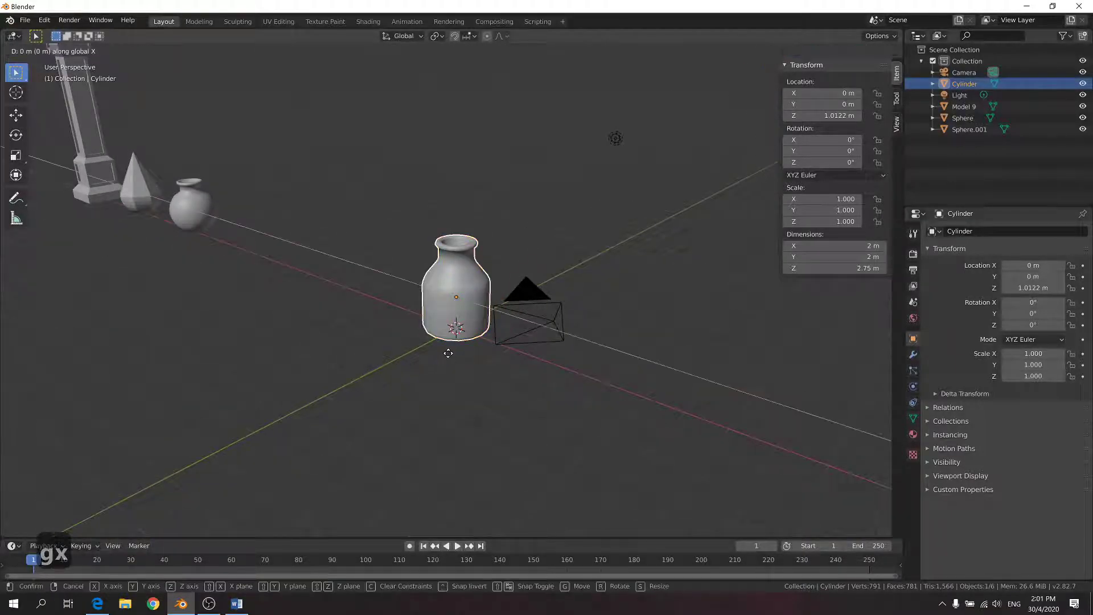
click(229, 293)
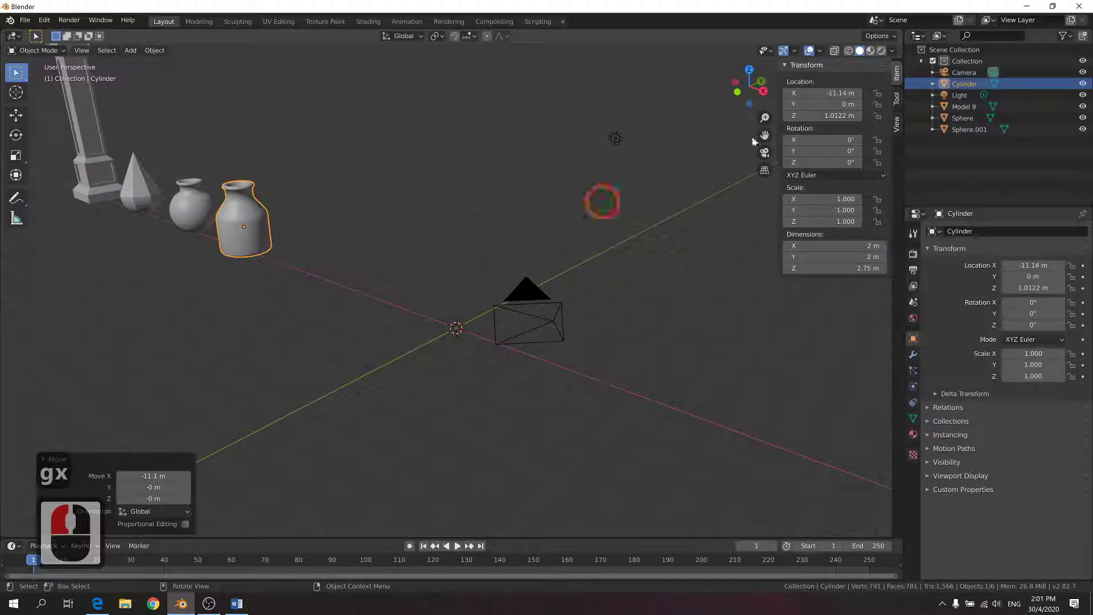
double_click(820, 92)
text(-100)
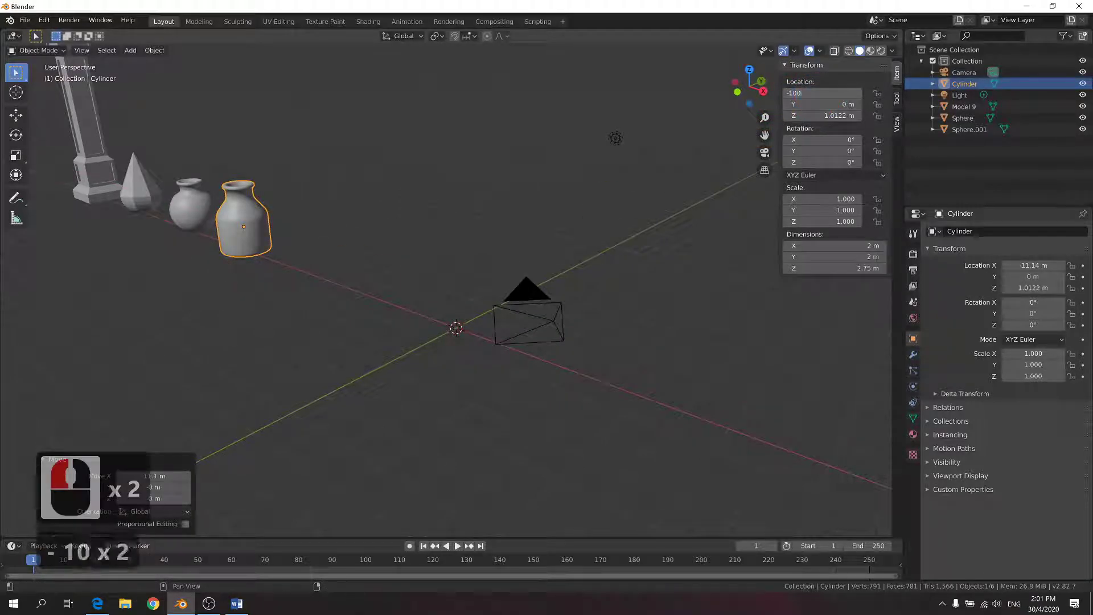
key(BackSpace)
key(BackSpace)
key(Return)
Check pictures 4 and 5 in the Word lab sheet, and add a mesh cube to the Blender scene
key(alt+Tab)
scroll(652, 241, up, 15)
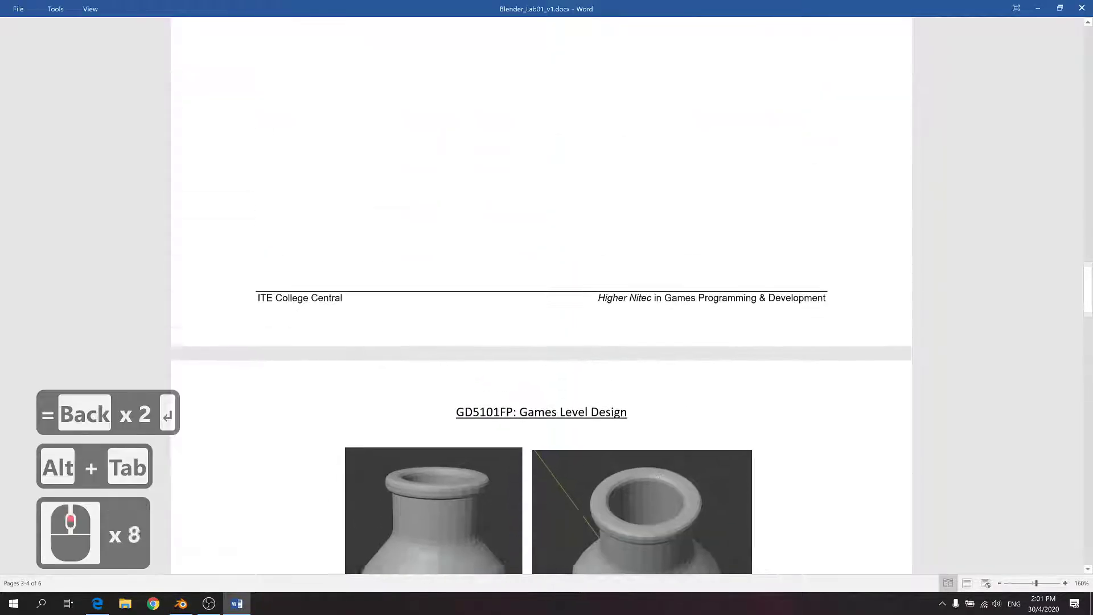
scroll(652, 240, up, 1)
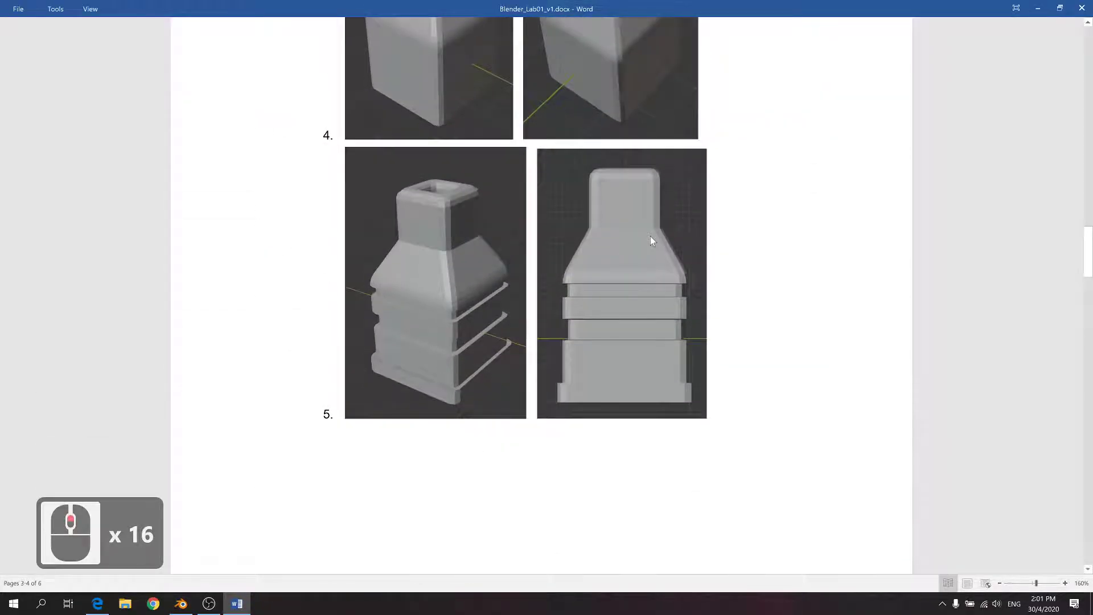
scroll(652, 240, up, 2)
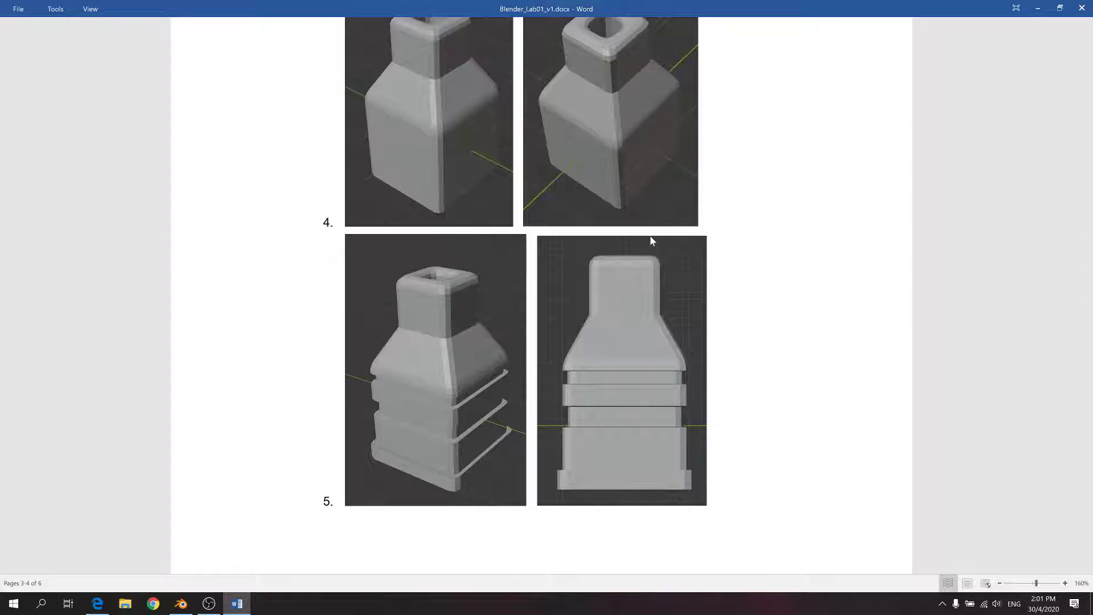
scroll(652, 240, up, 1)
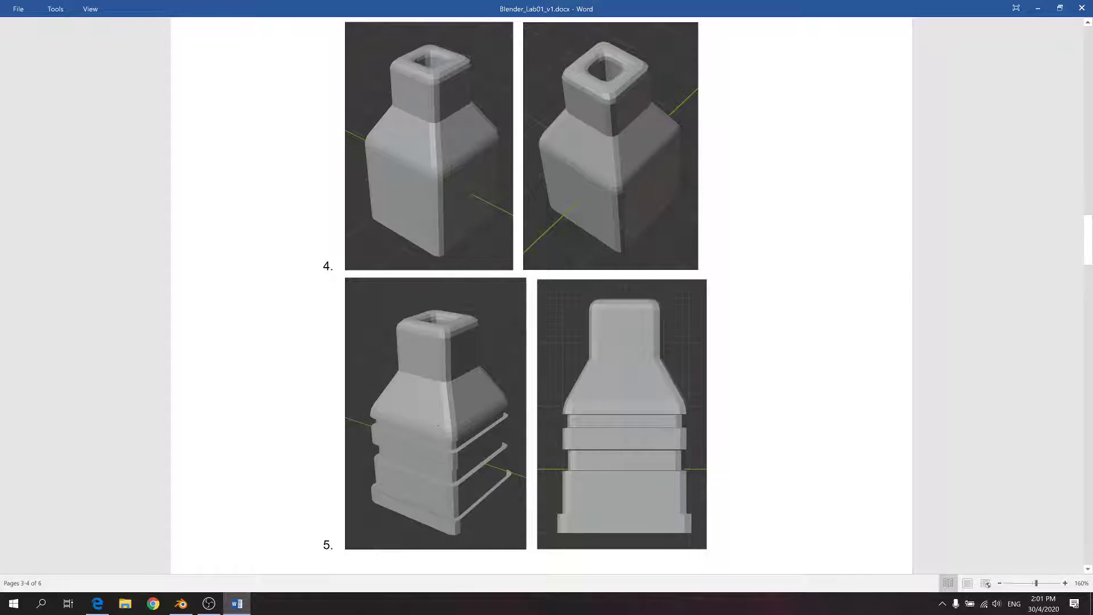
key(alt+Tab)
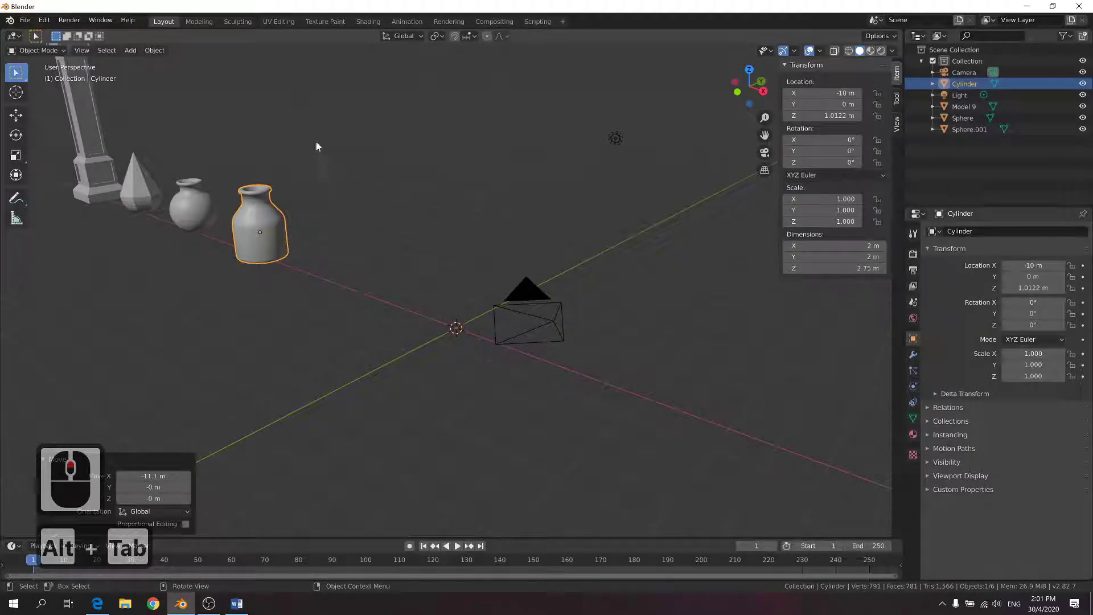
click(131, 50)
mouse_move(171, 63)
click(239, 79)
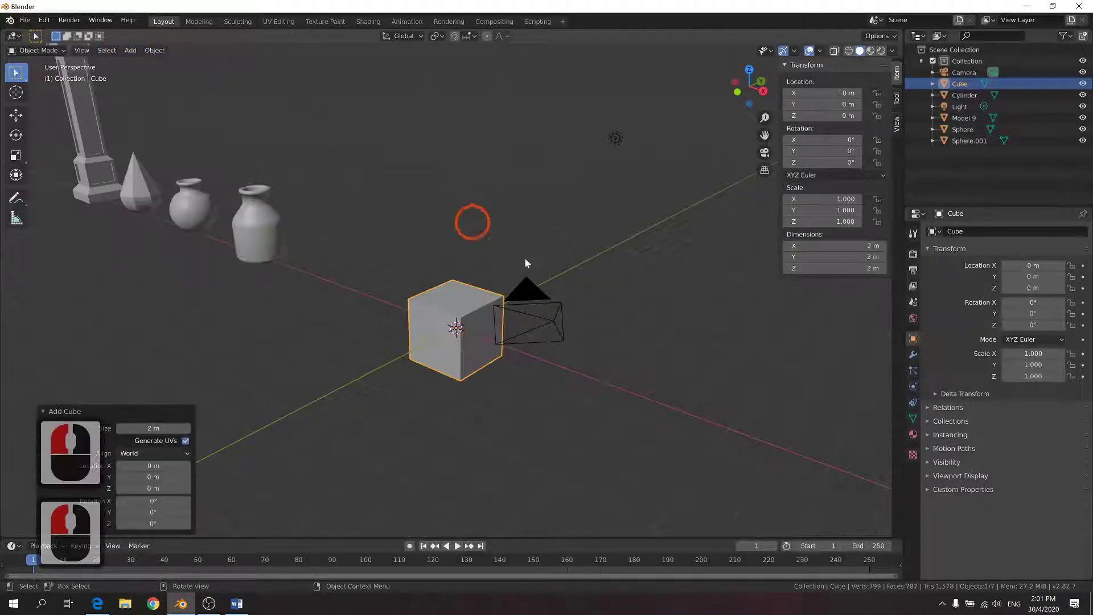
Raise the cube about 1.03 m along the Z axis so it stands near the ground line
click(738, 91)
key(g)
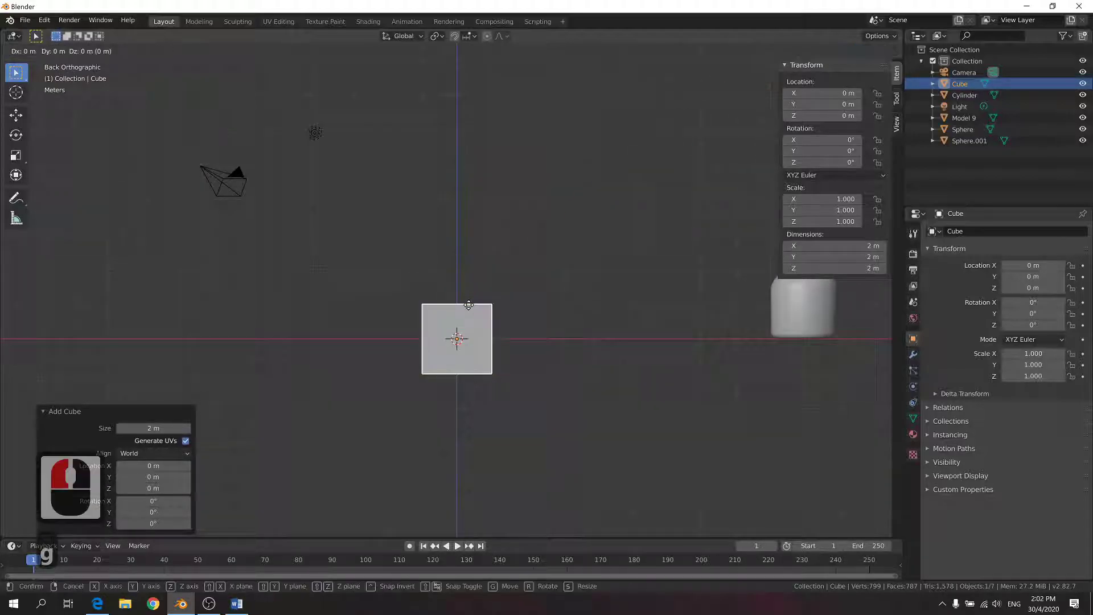
key(z)
click(470, 274)
middle_drag(471, 274, 644, 293)
Check picture 4 in the lab sheet, and in Edit Mode extrude the cube's top face upward about 0.69 m
key(alt+Tab)
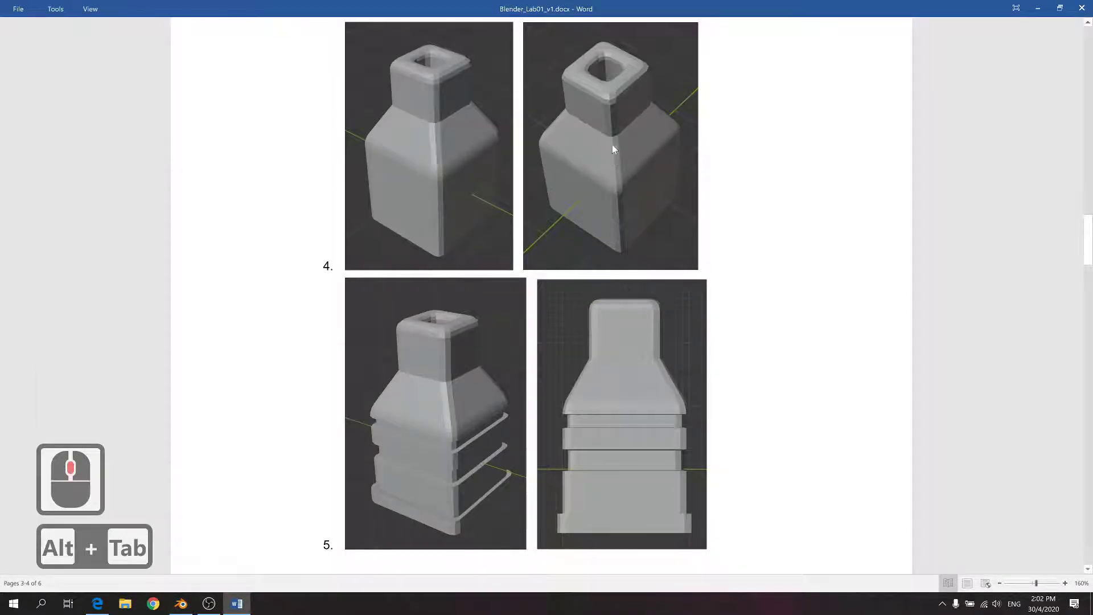
key(alt+Tab)
middle_drag(468, 259, 468, 260)
click(446, 262)
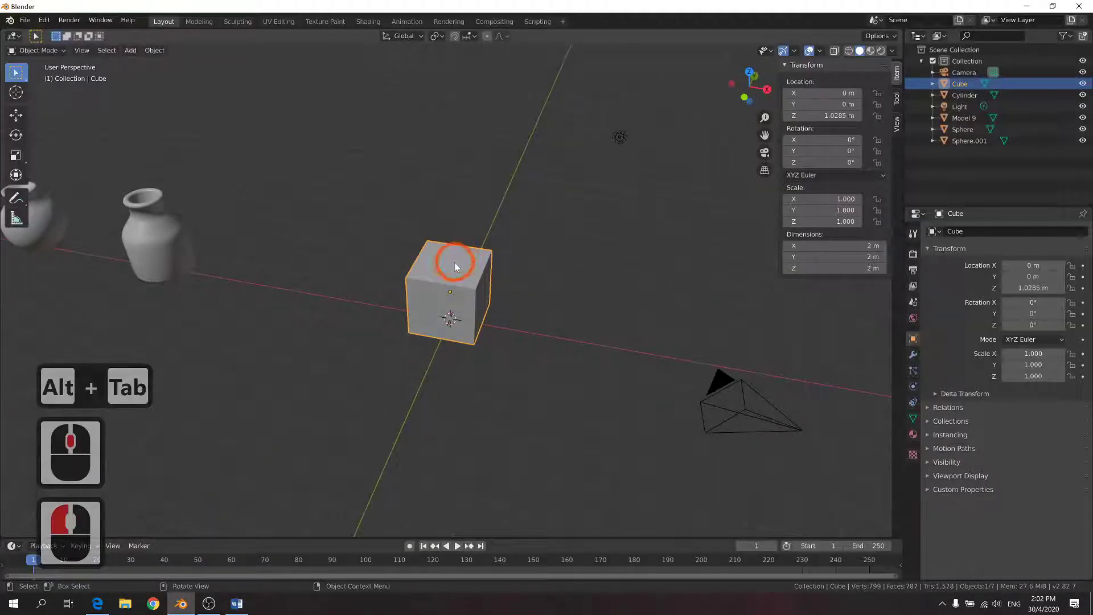
key(Tab)
click(446, 268)
key(3)
click(447, 263)
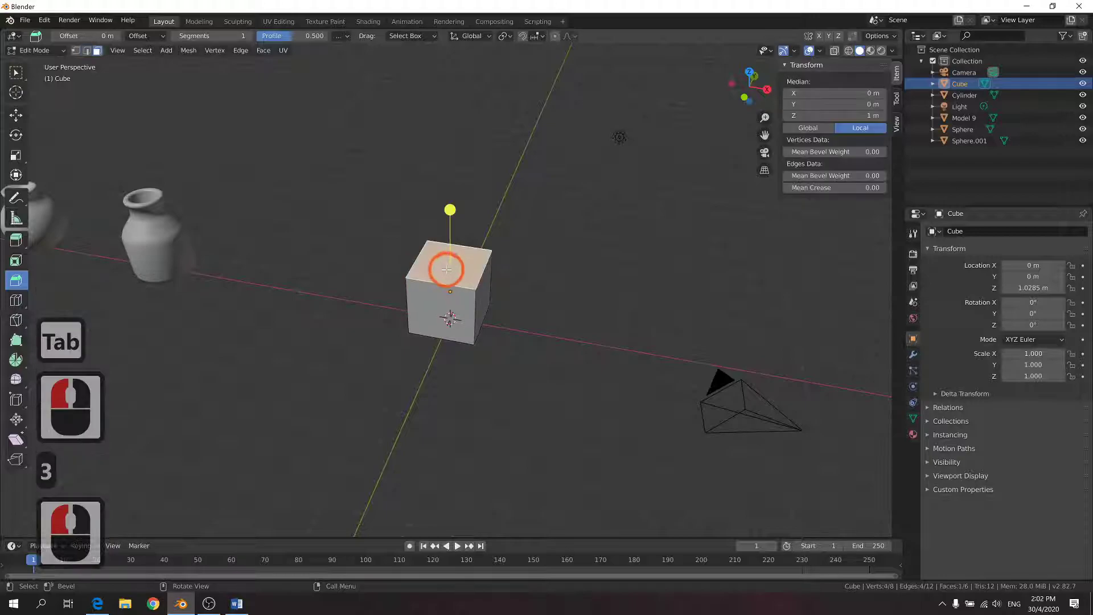
key(e)
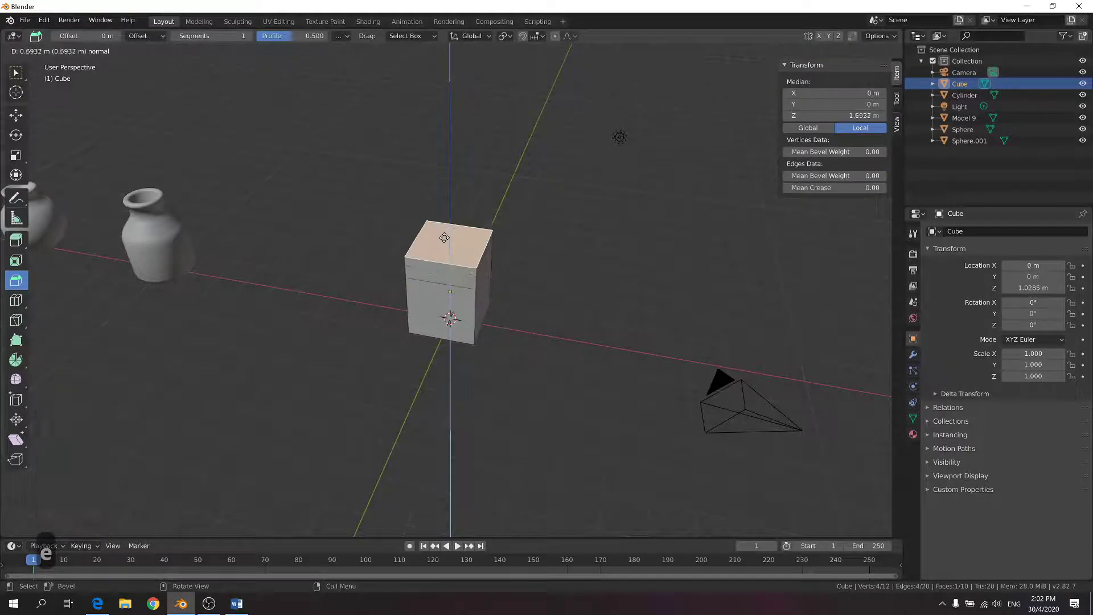
click(444, 237)
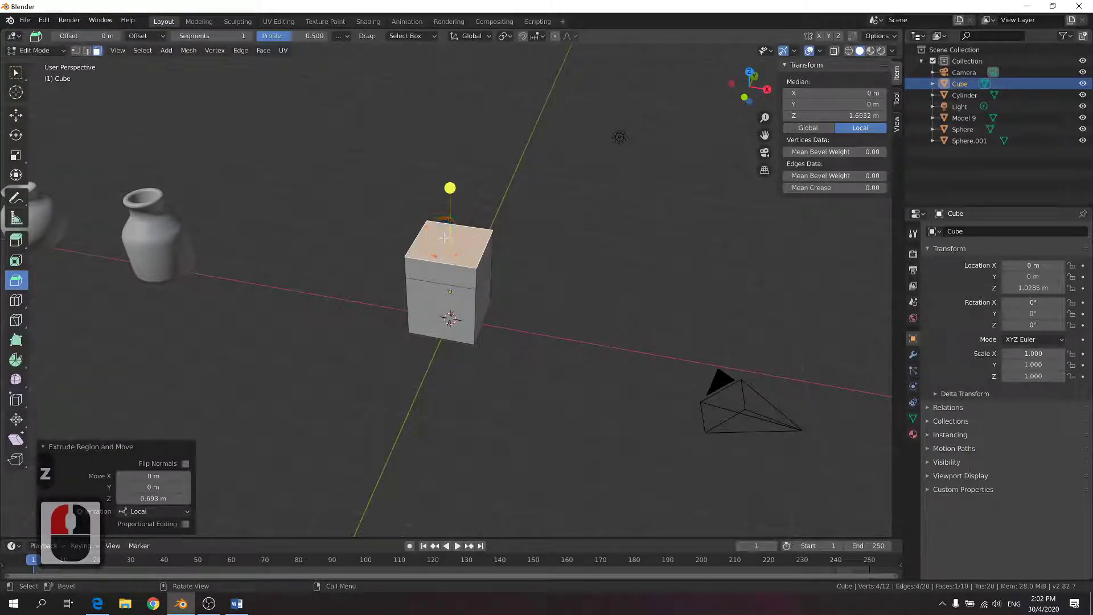
Scale the top face to about 0.71 to slope the shoulder, and extrude it up about 0.75 m as the neck
key(s)
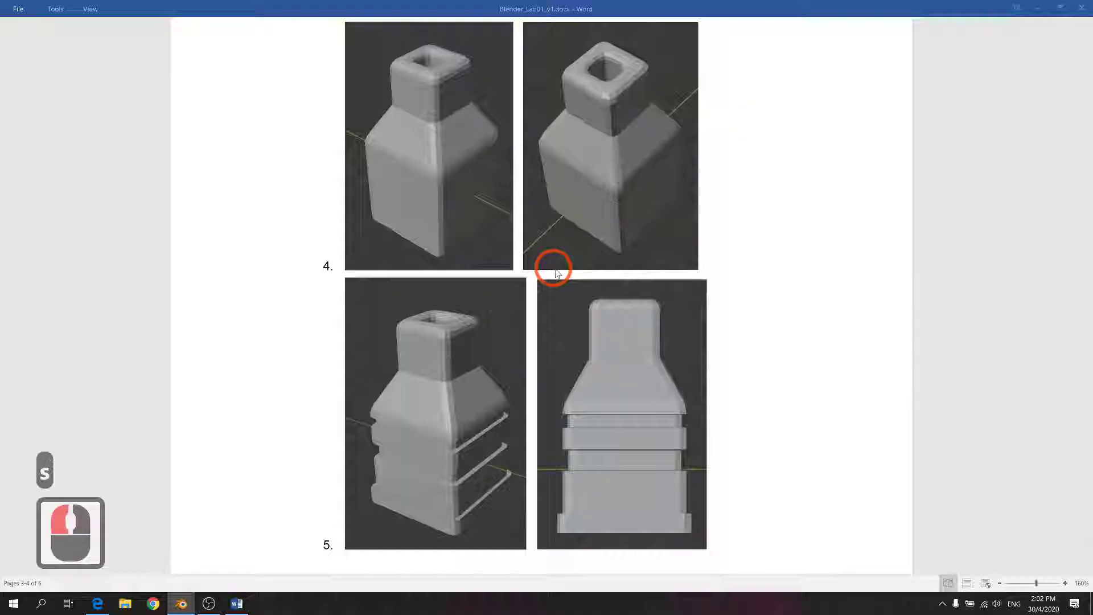
key(alt+Tab)
key(e)
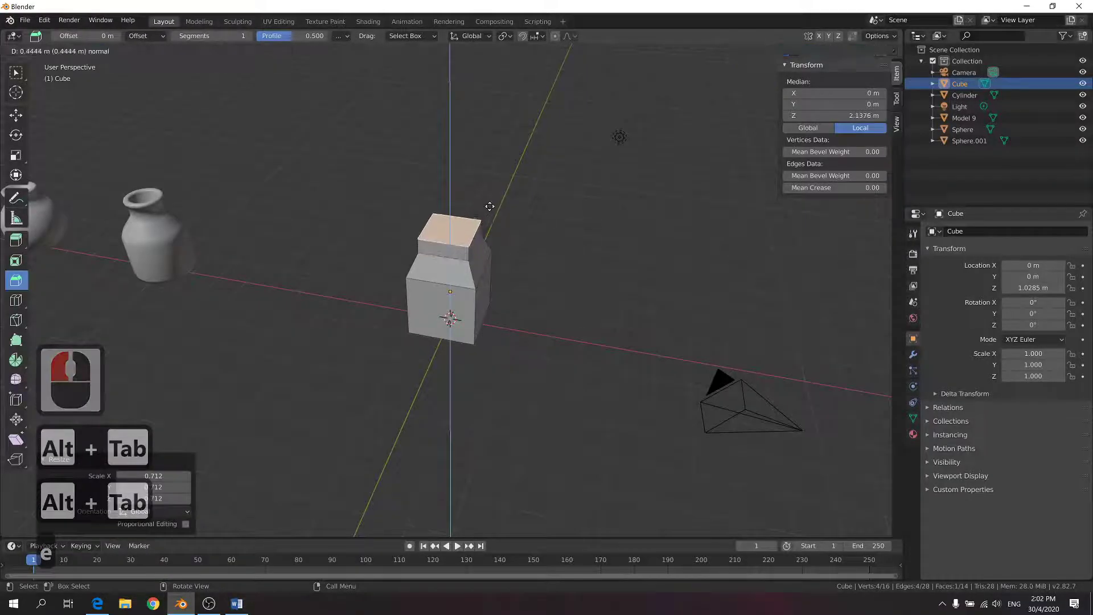
click(490, 203)
key(alt+Tab)
key(alt+Tab)
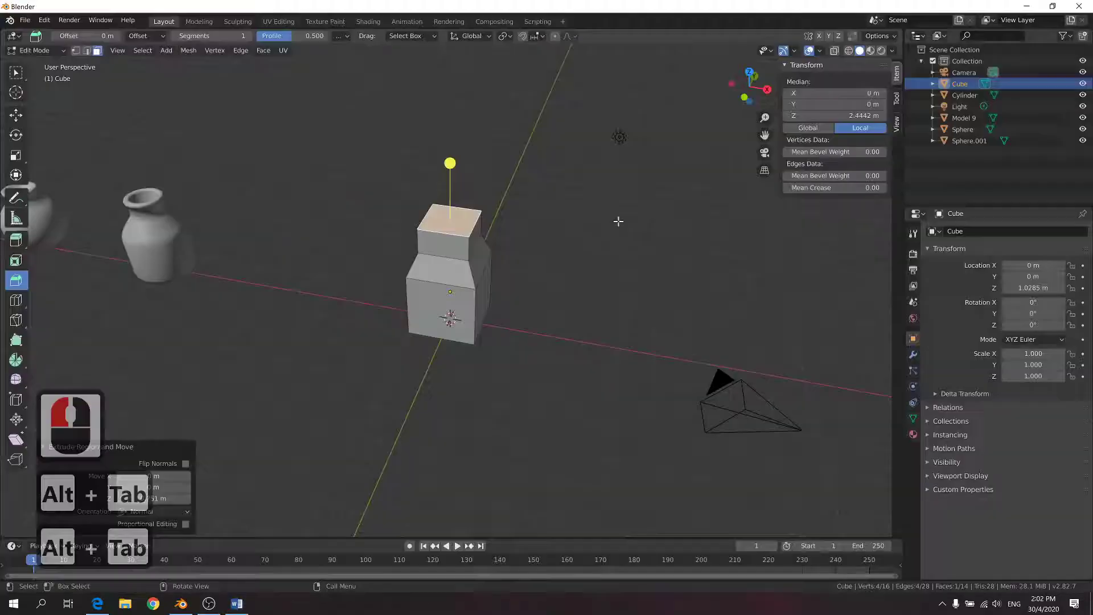
Extrude the neck's top face in place and scale it to about 0.61 to form the rim
mouse_move(467, 220)
middle_down()
mouse_move(501, 212)
mouse_move(485, 215)
middle_up()
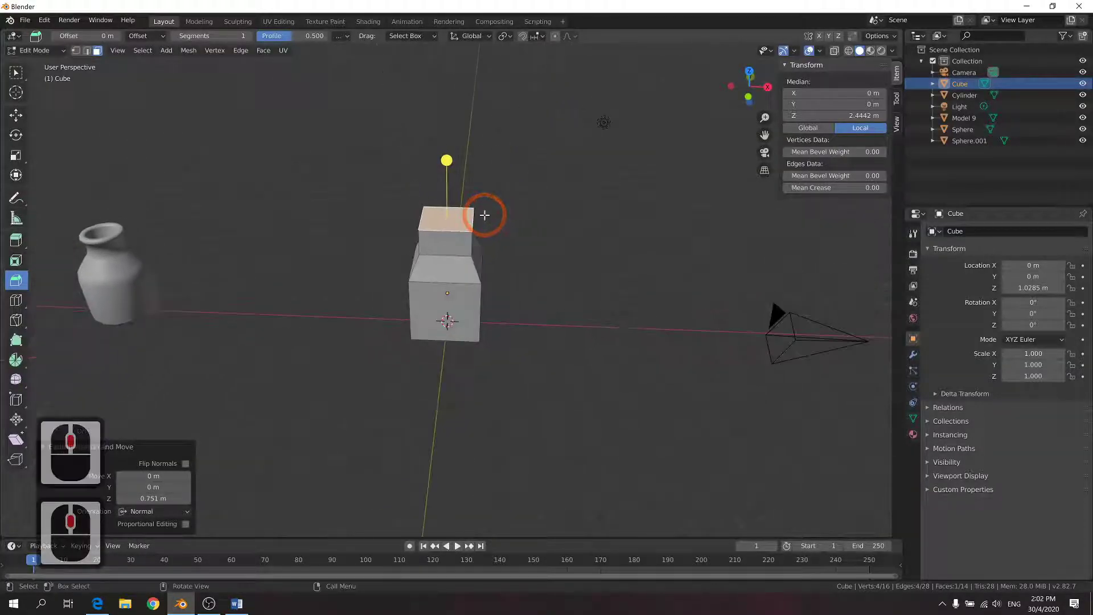
key(e)
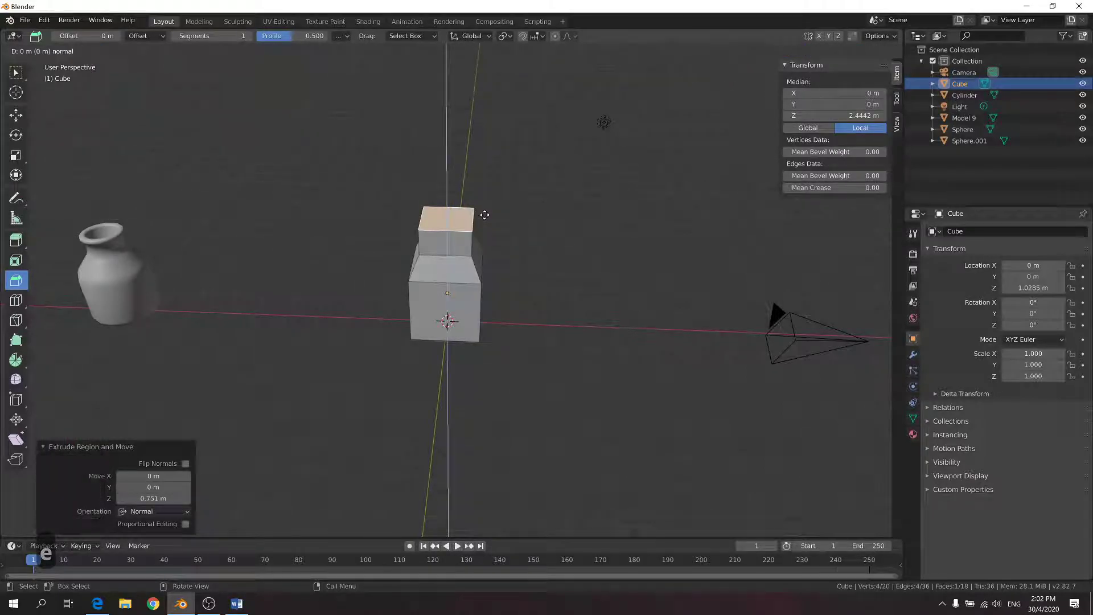
key(s)
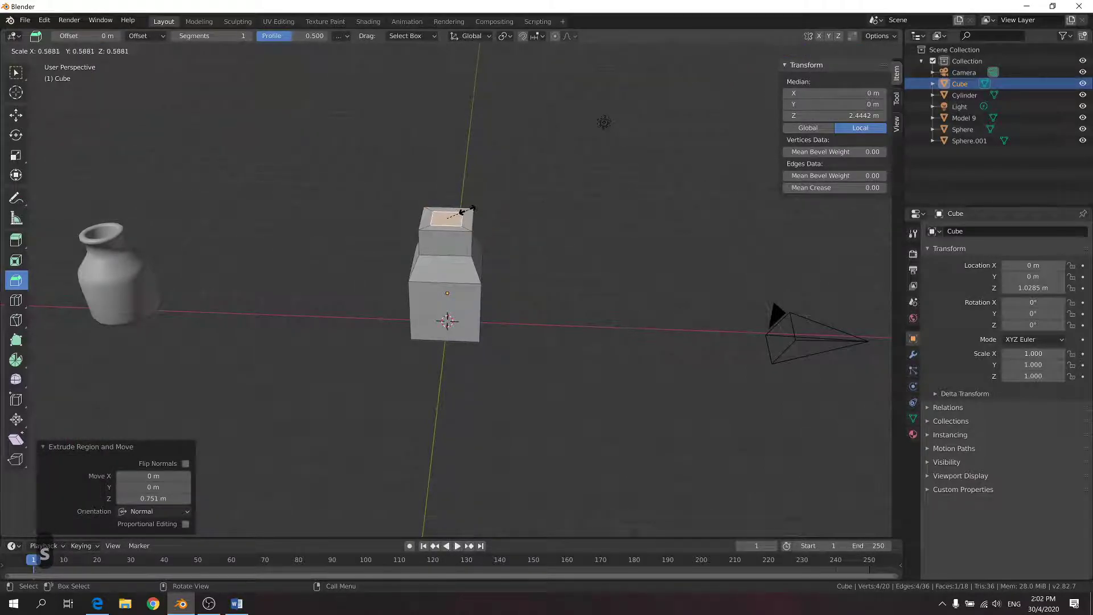
click(468, 209)
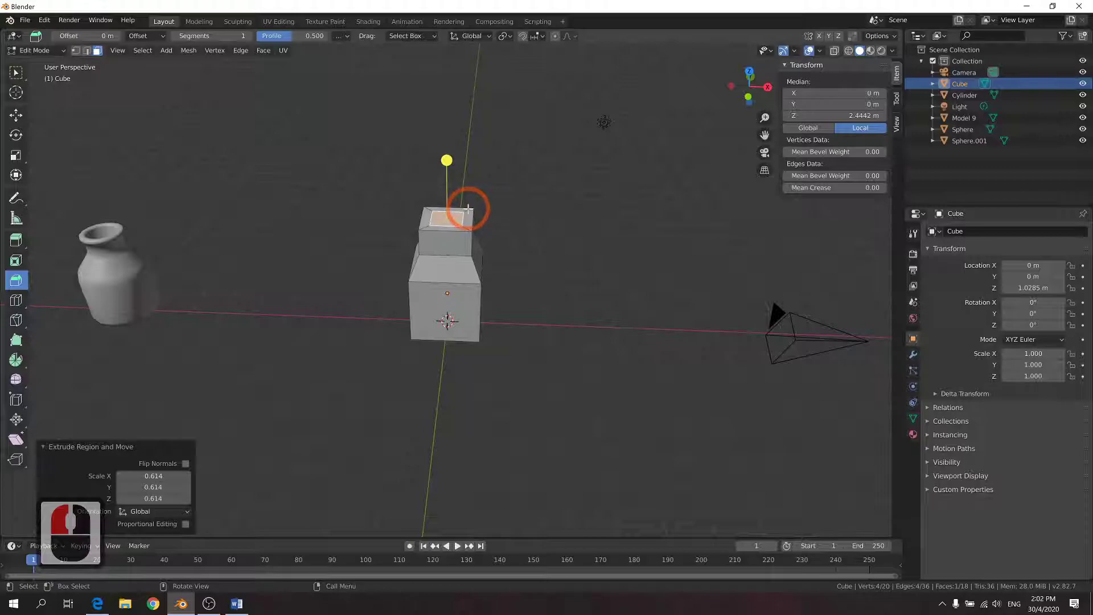
Extrude the inner face down into the neck to hollow the mouth, and compare the bottle with picture 4 in the lab sheet
key(e)
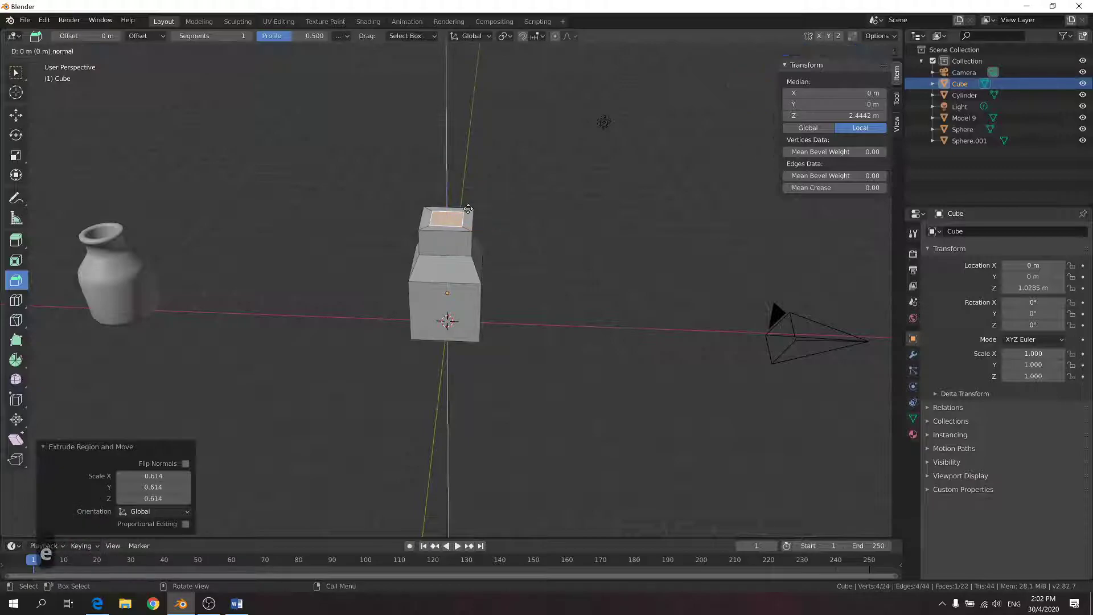
click(475, 260)
middle_drag(546, 252, 455, 253)
click(571, 245)
key(alt+Tab)
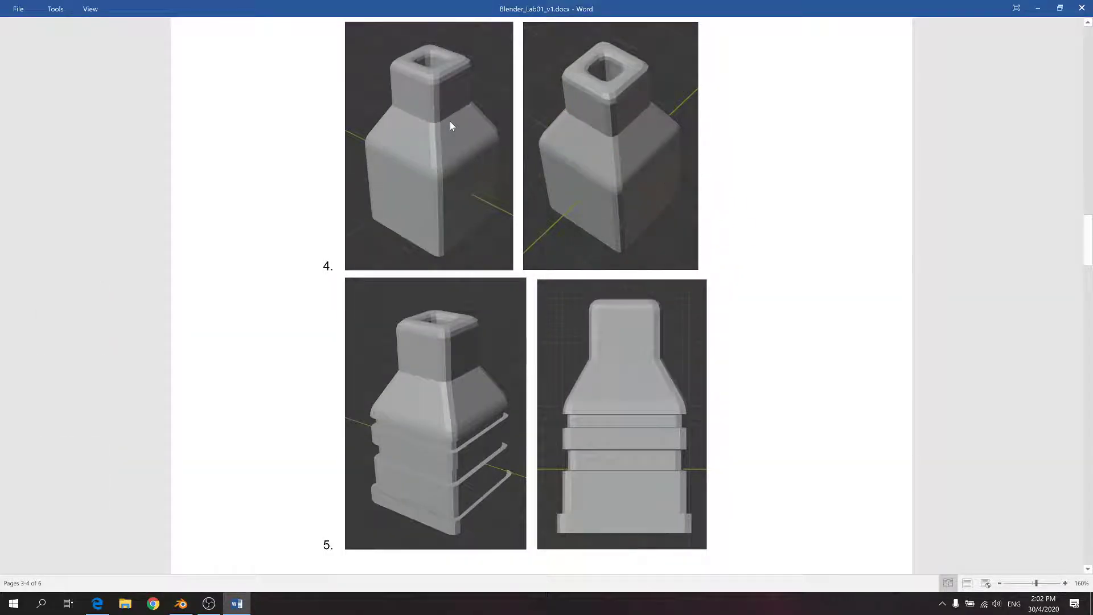
key(alt+Tab)
key(alt+Tab)
key(alt+Tab)
key(alt+Tab)
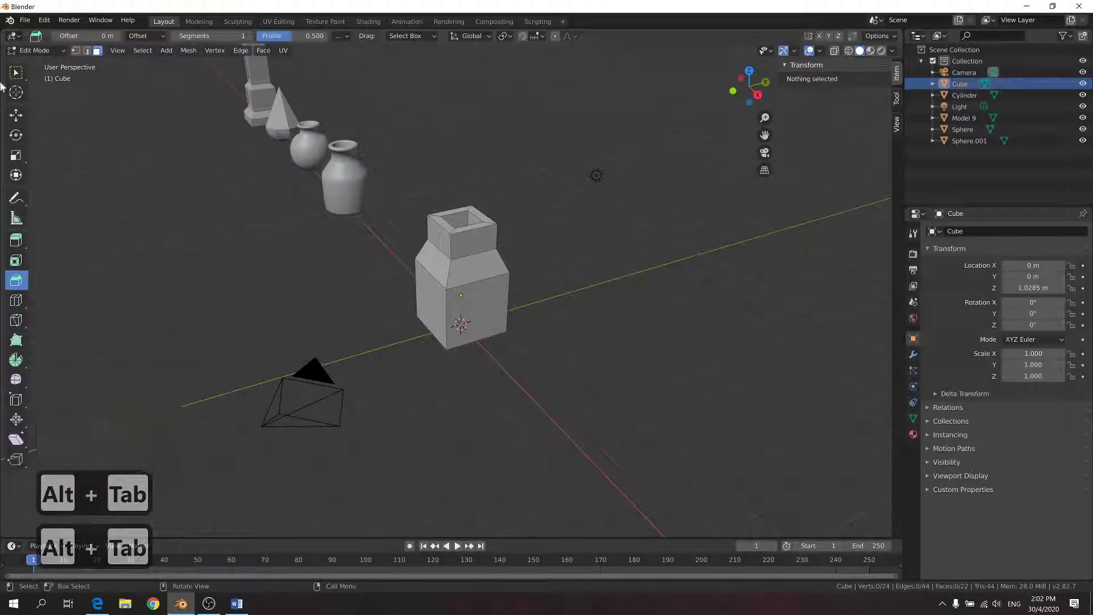
Bevel the outer edge loop of the square rim about 0.079 m with 2 segments
click(16, 280)
alt+click(477, 236)
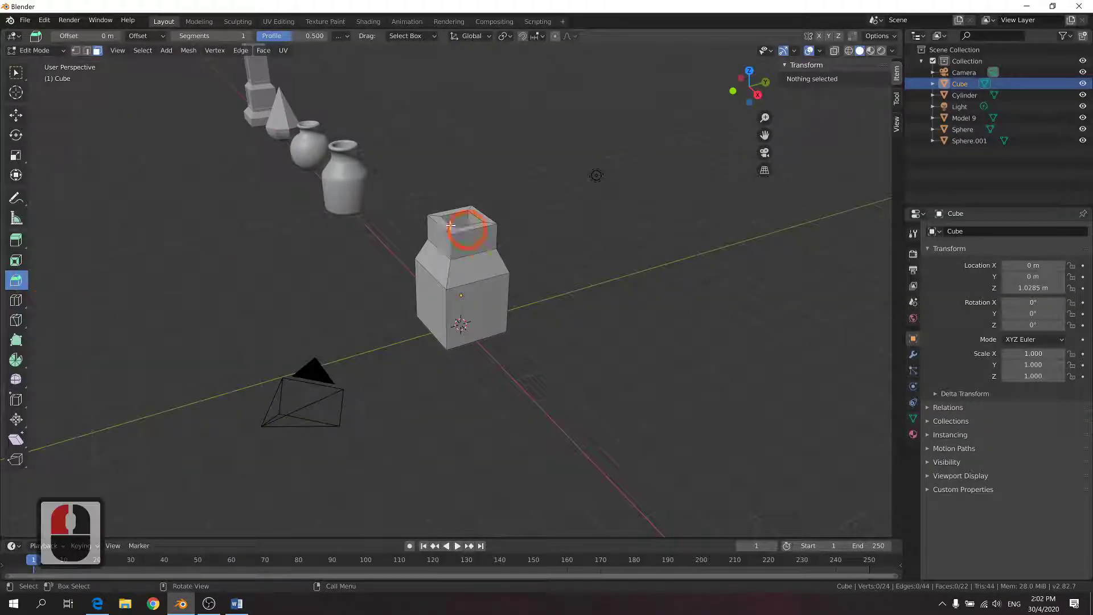
alt+click(472, 228)
shift+click(473, 228)
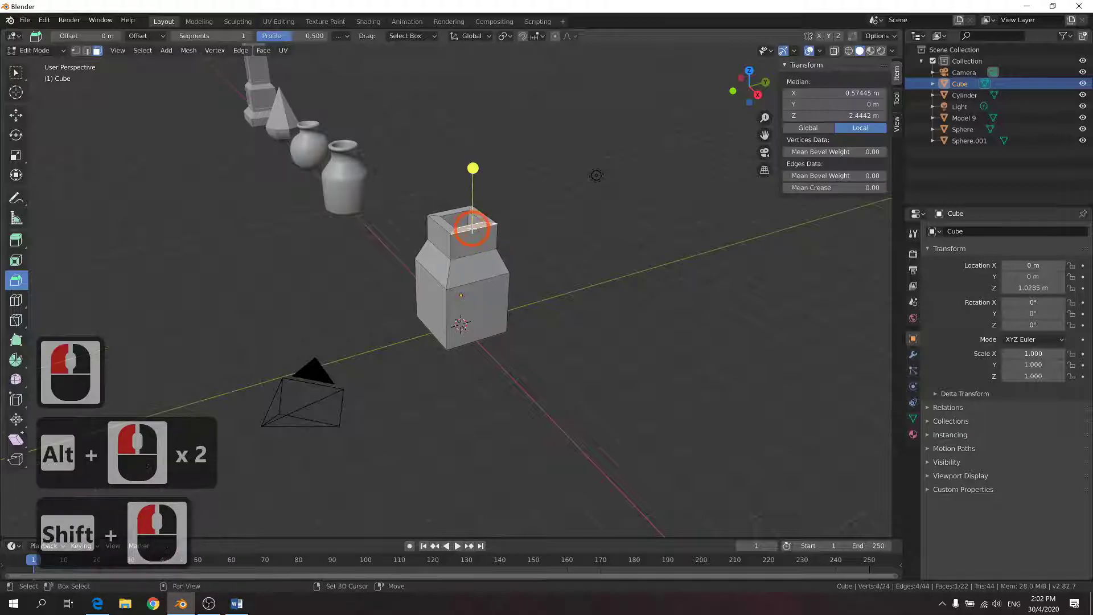
shift+click(473, 227)
click(89, 52)
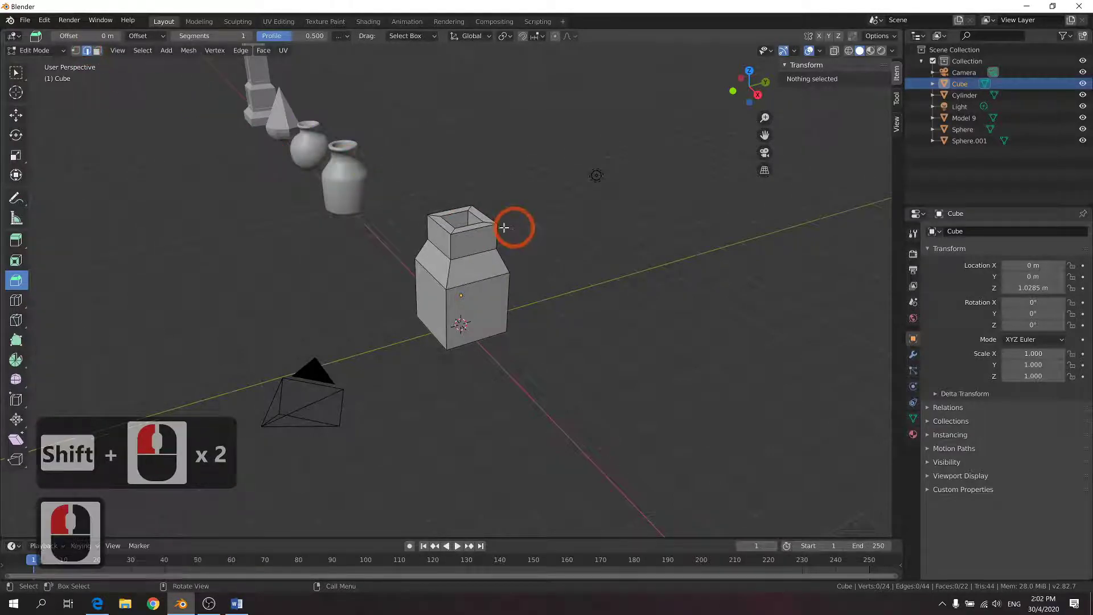
shift+double_click(471, 228)
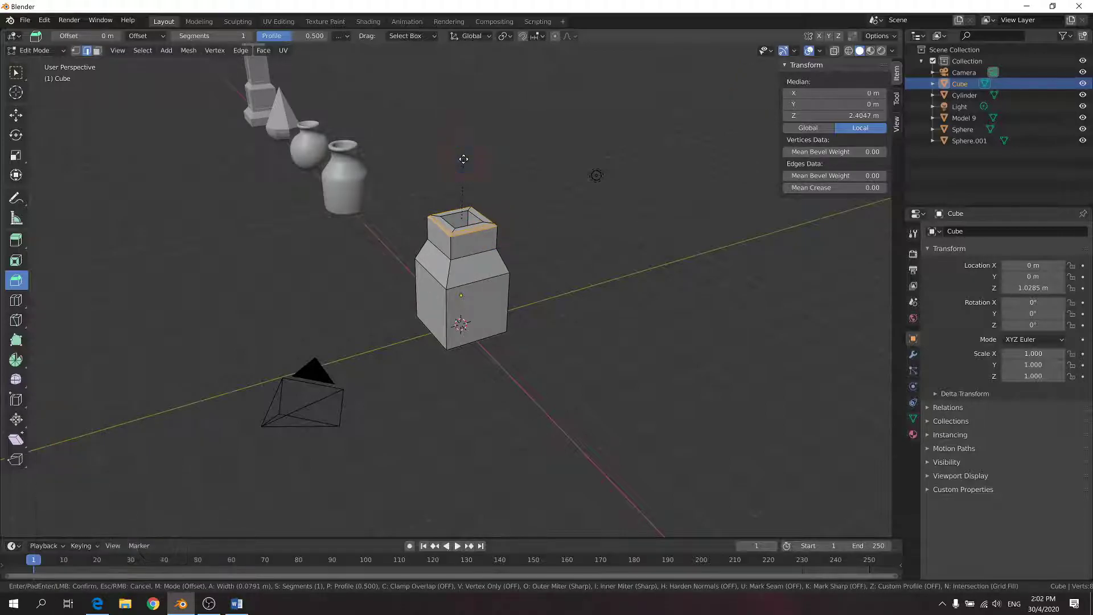
click(463, 160)
click(188, 398)
Bevel the inner edge loop around the square bottle's mouth with 1 segment
click(453, 215)
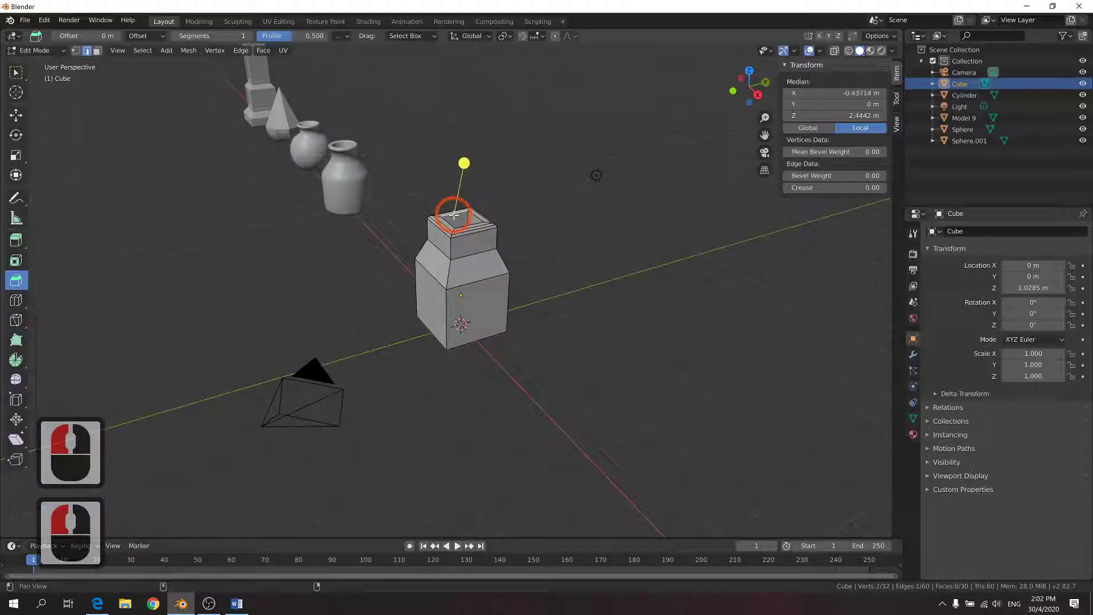
click(454, 216)
shift+click(454, 215)
shift+click(453, 215)
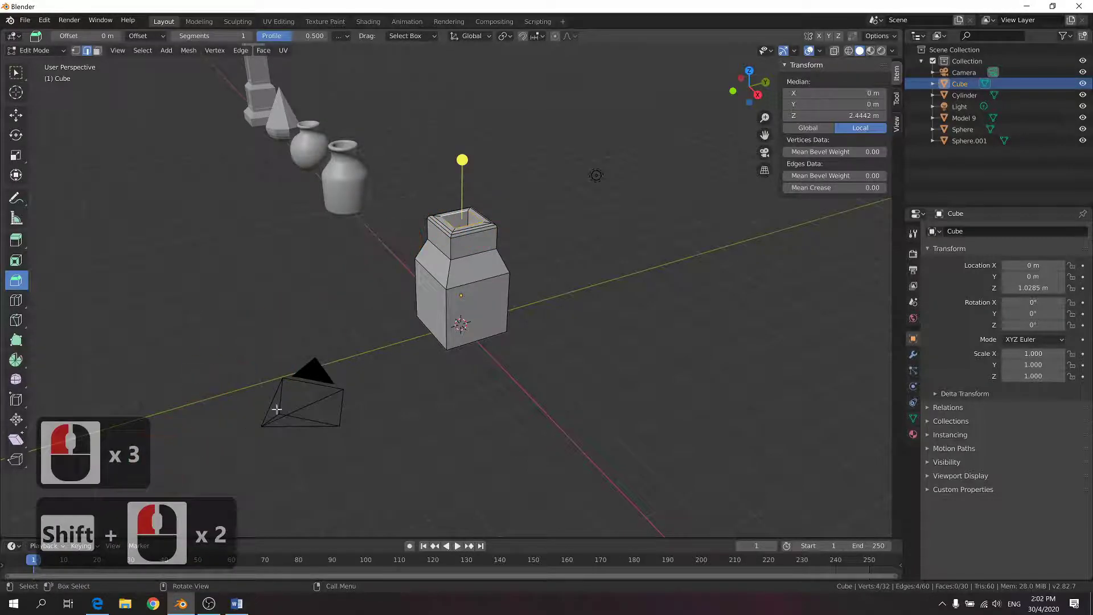
click(462, 161)
drag(469, 164, 469, 163)
click(472, 164)
scroll(549, 232, up, 5)
middle_drag(549, 234, 547, 171)
Compare the square bottle's edges with picture 4 in the Word lab sheet
key(alt+Tab)
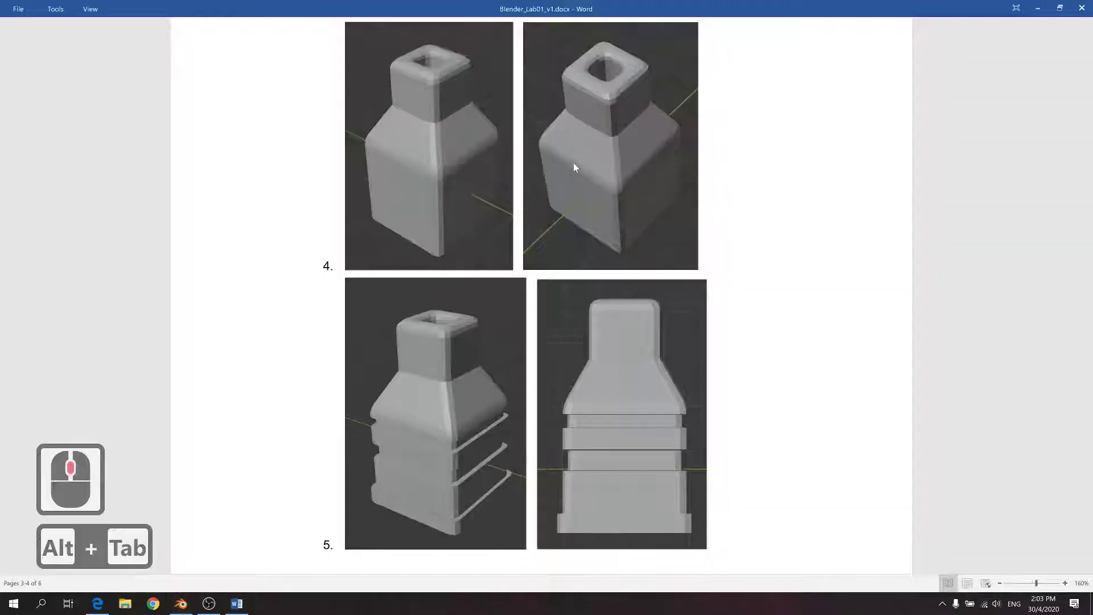
key(alt+Tab)
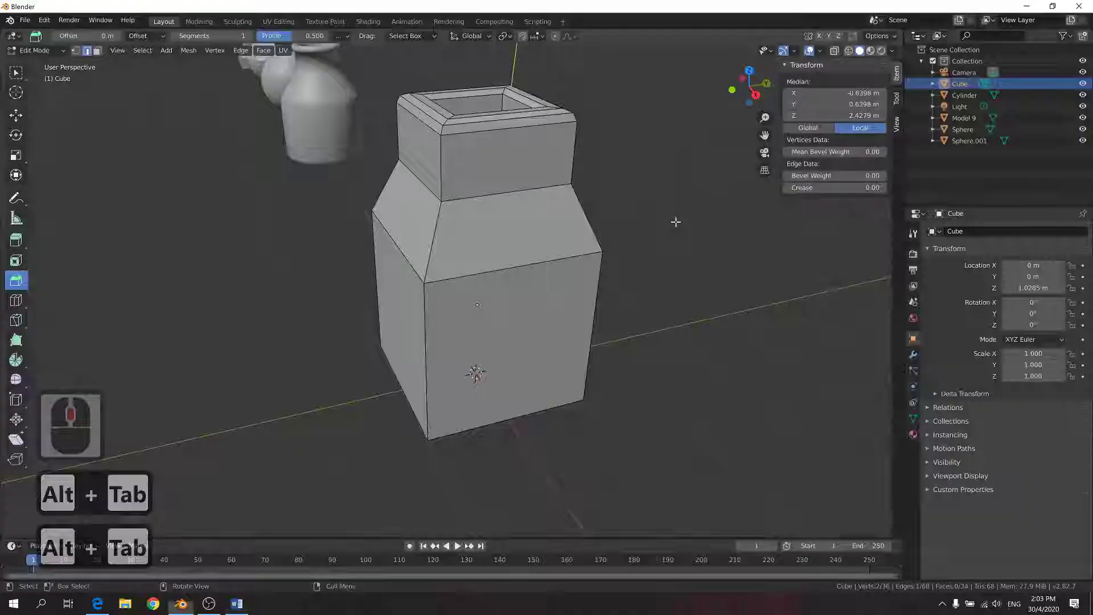
key(alt+Tab)
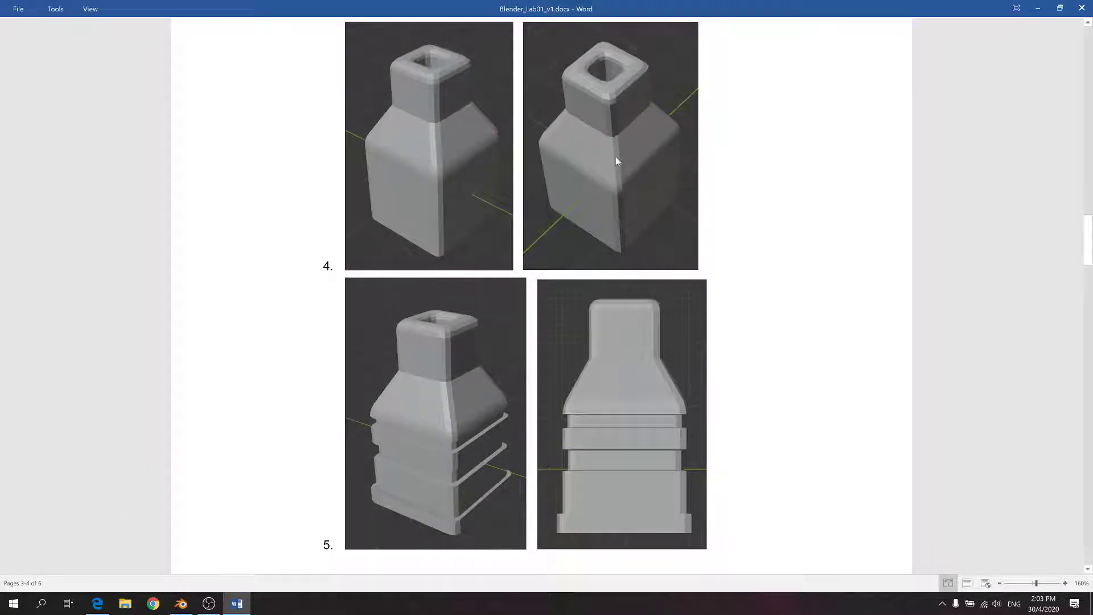
Return to Blender and bevel the edge loop around the square bottle's shoulder about 0.118 m with 2 segments
key(alt+Tab)
click(396, 249)
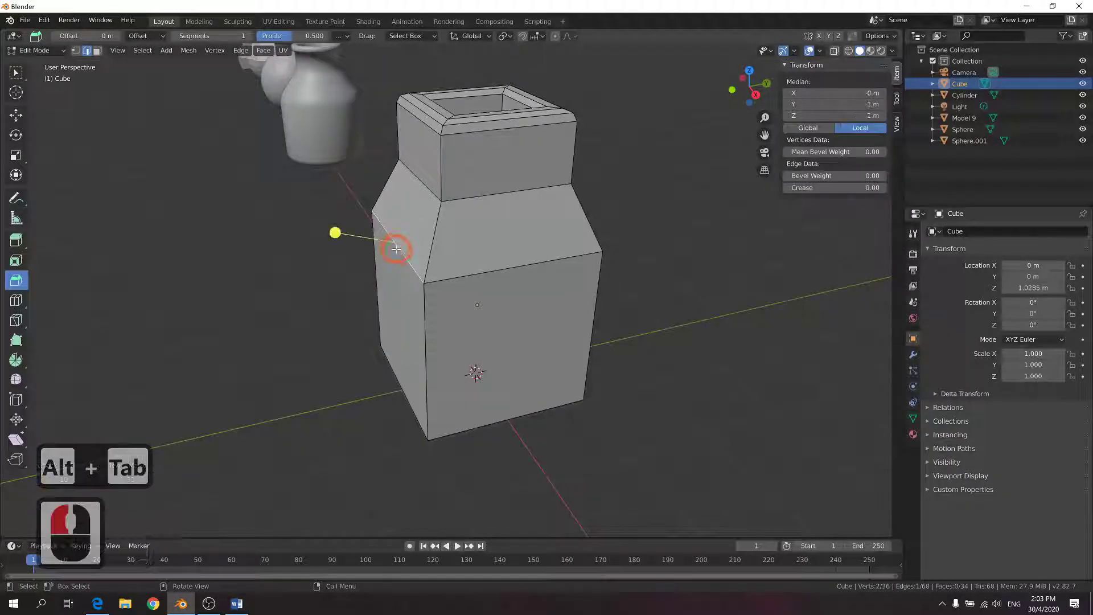
alt+click(396, 249)
alt+click(396, 249)
shift+click(397, 248)
shift+click(396, 249)
drag(477, 157, 487, 171)
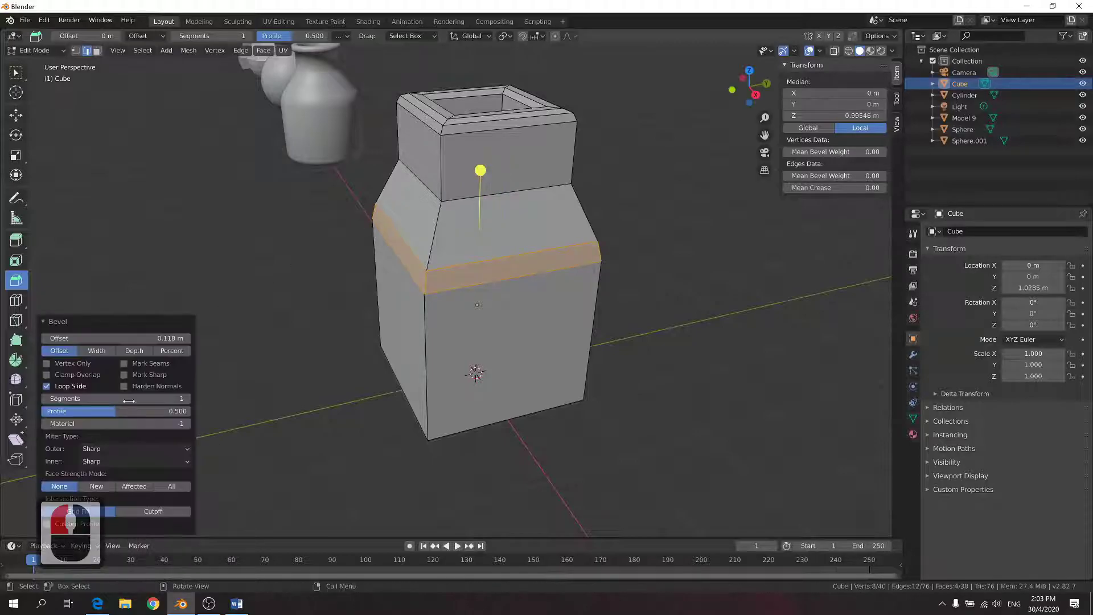
click(188, 398)
key(alt+Tab)
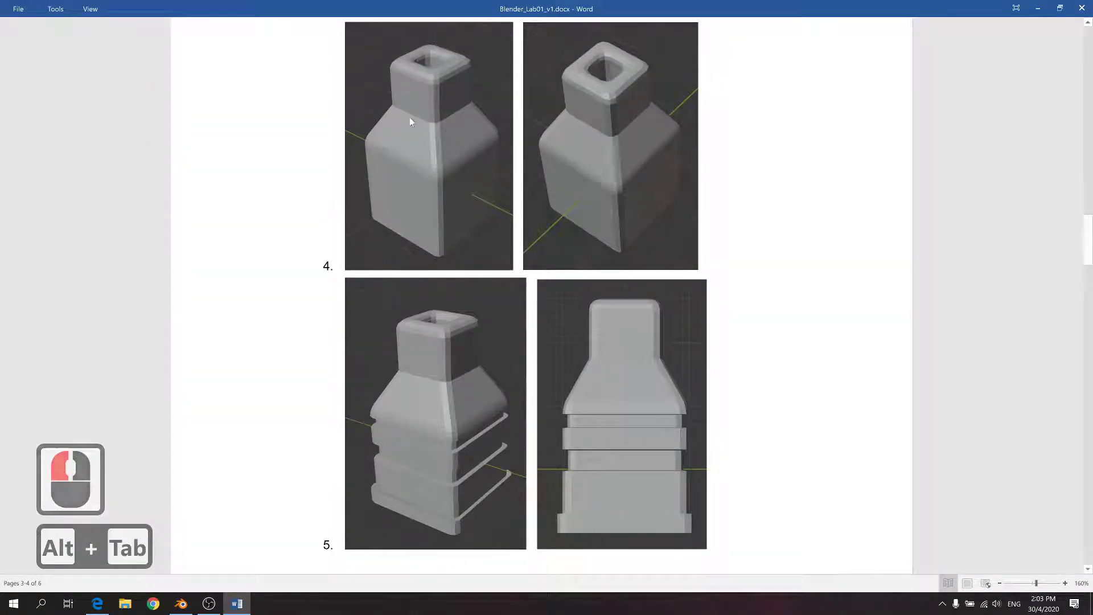
key(alt+Tab)
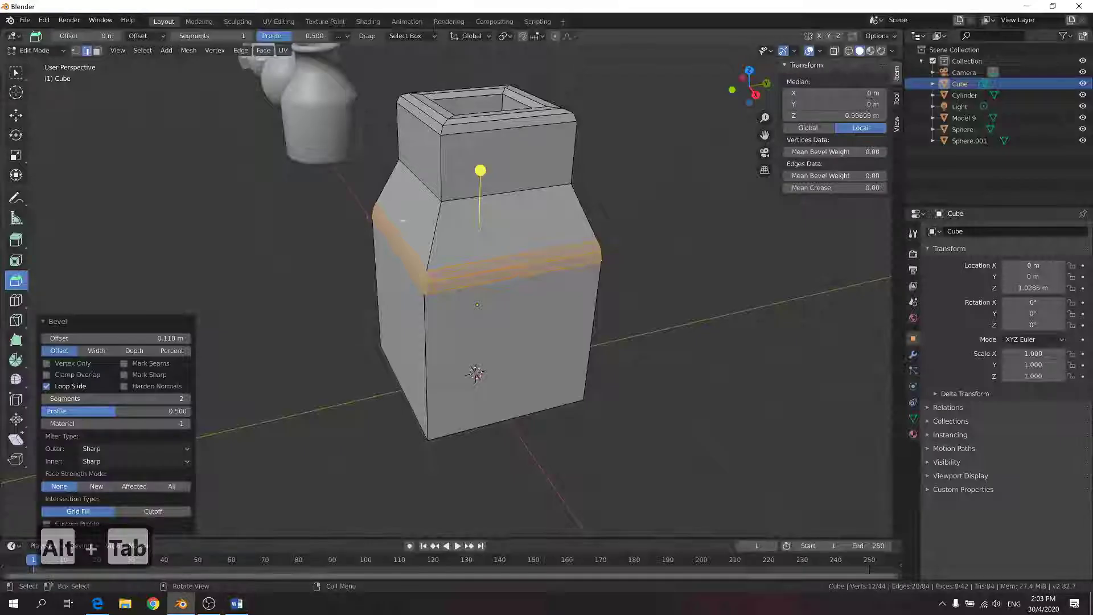
Bevel the square bottle's four vertical corner edge loops, from base to mouth, about 0.115 m with 2 segments
click(439, 173)
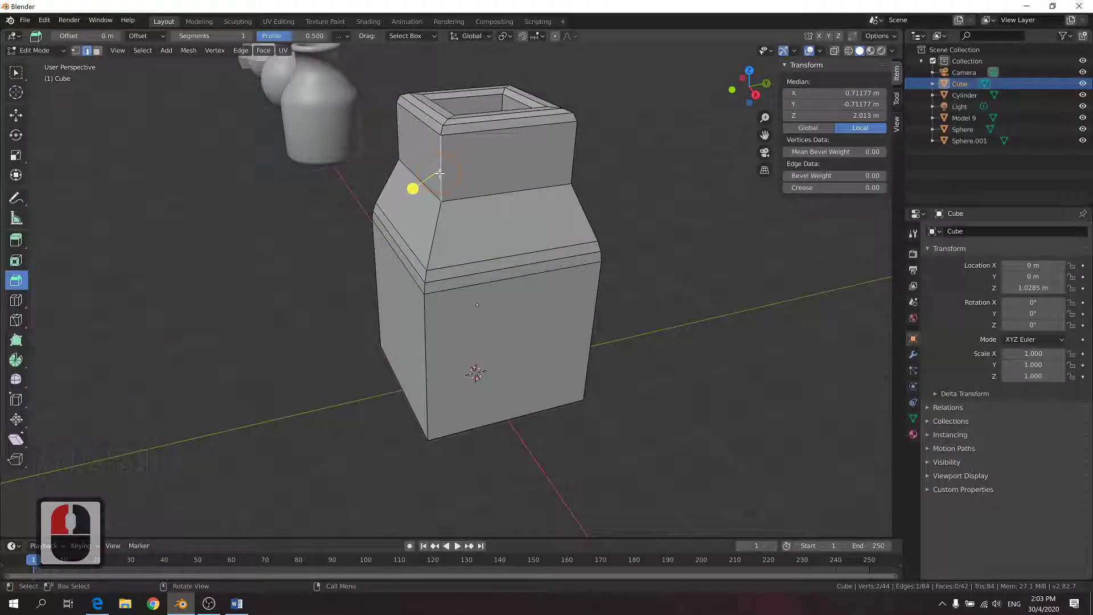
click(447, 160)
shift+double_click(444, 160)
middle_drag(452, 152, 488, 230)
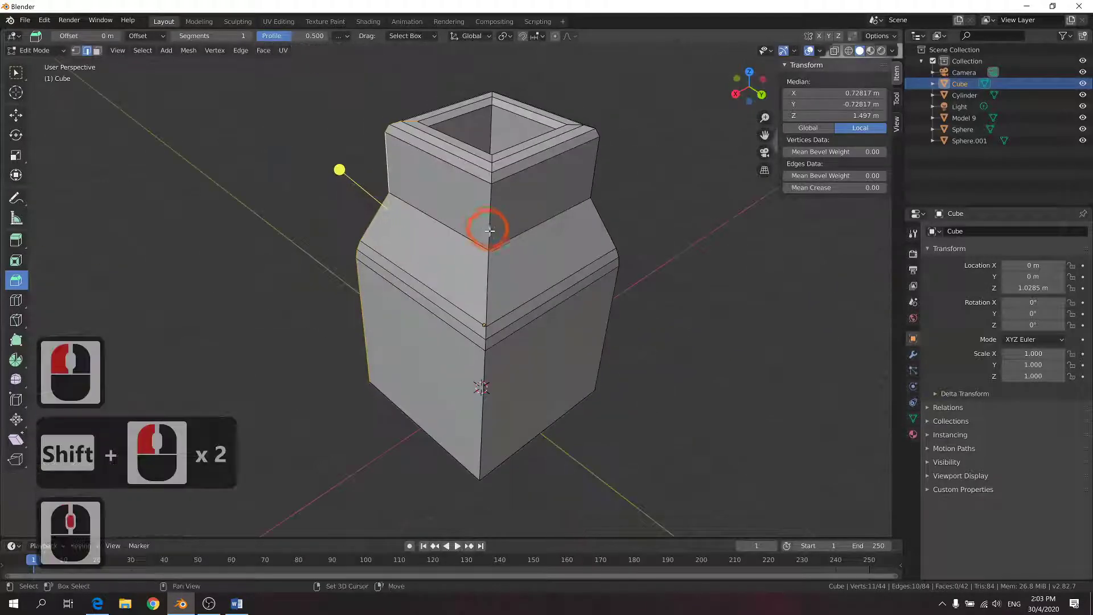
shift+double_click(488, 229)
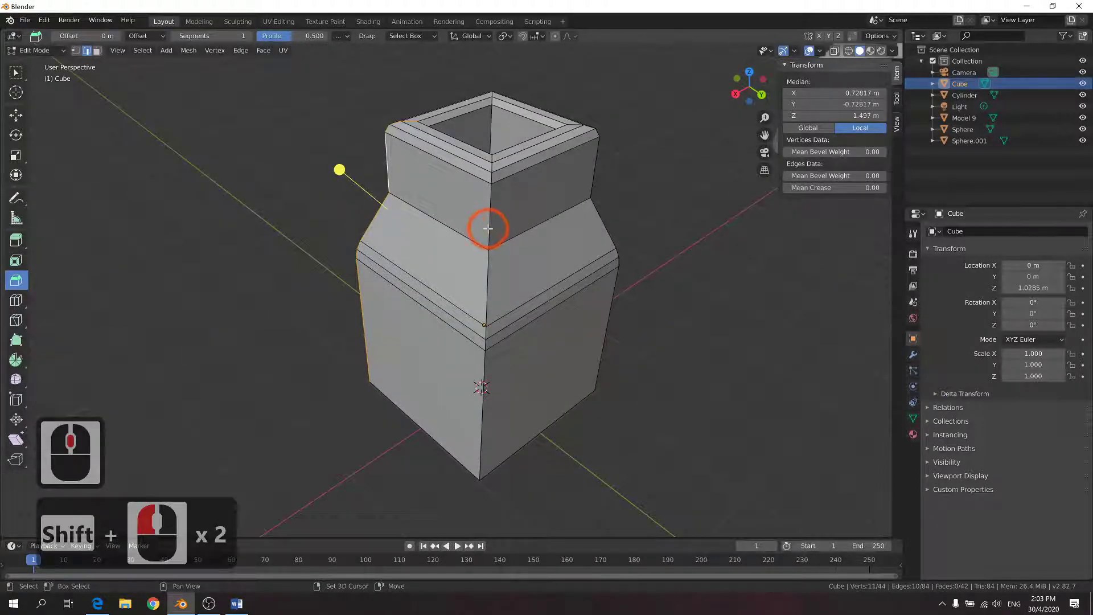
shift+double_click(488, 228)
middle_drag(488, 225, 566, 229)
shift+click(493, 248)
shift+click(493, 249)
shift+double_click(503, 252)
middle_click(565, 228)
ctrl+click(501, 178)
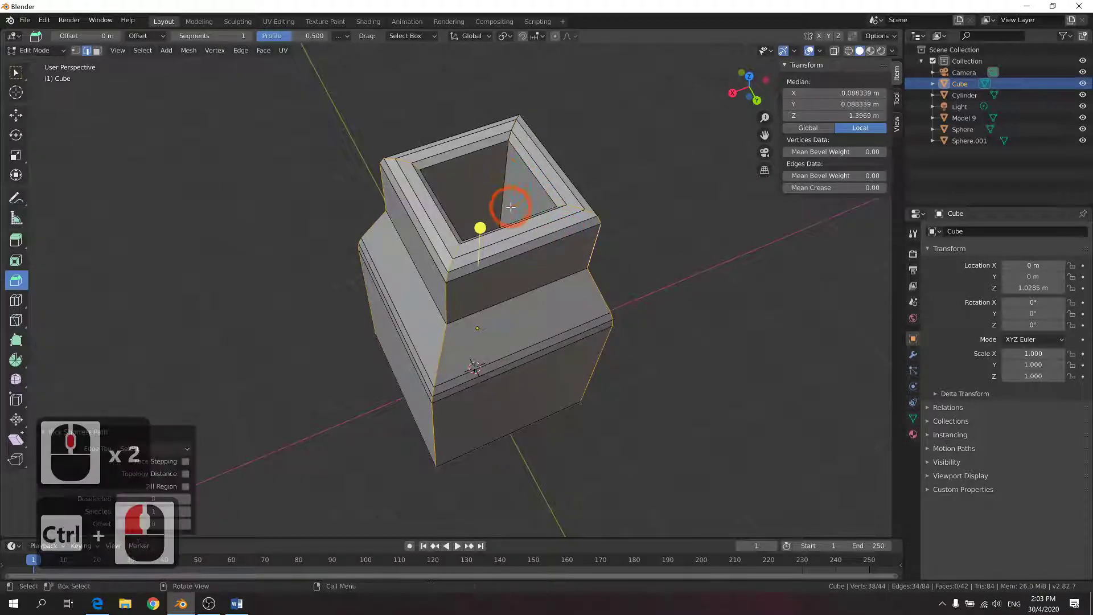
key(ctrl+z)
middle_drag(511, 207, 415, 134)
drag(415, 134, 415, 127)
click(181, 399)
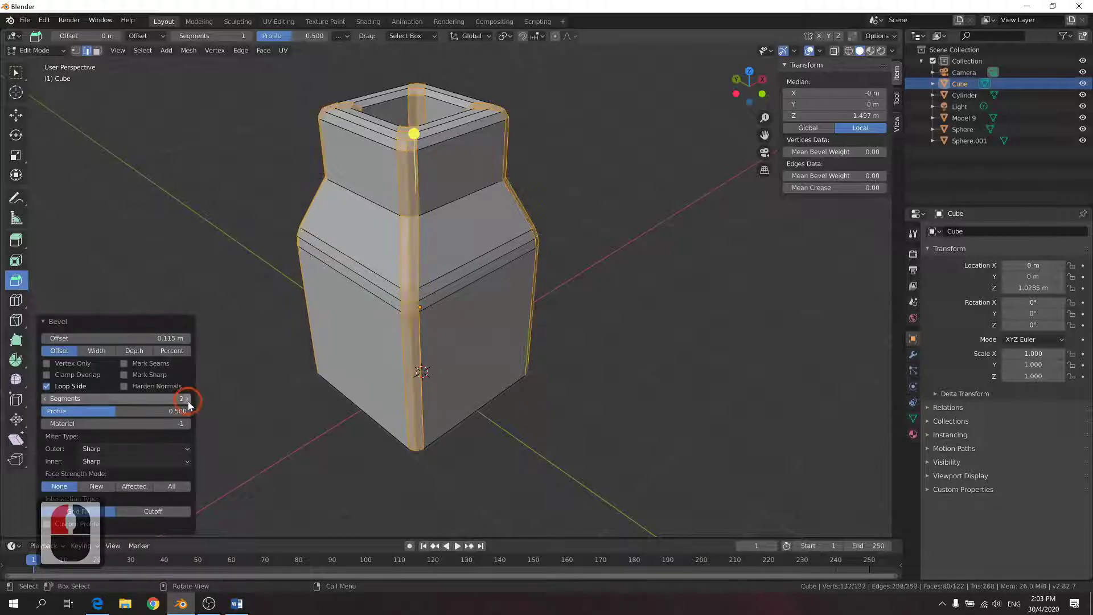
middle_drag(556, 330, 615, 319)
click(623, 349)
Compare the bevelled square bottle's corners and proportions with picture 4 in the Word lab sheet
key(alt+Tab)
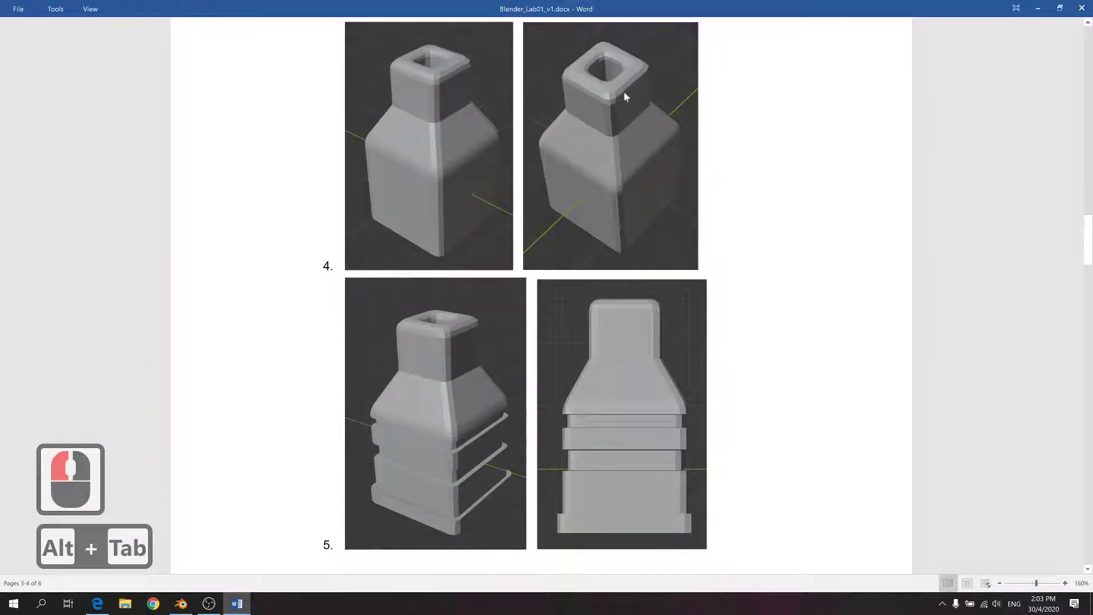
key(alt+Tab)
scroll(462, 217, down, 3)
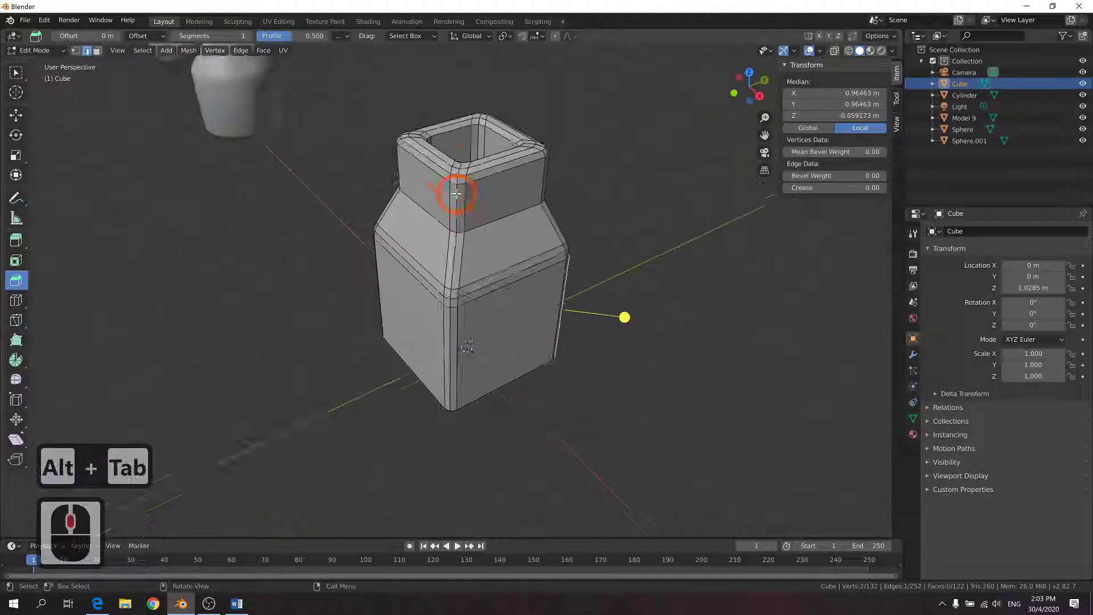
middle_drag(455, 196, 413, 155)
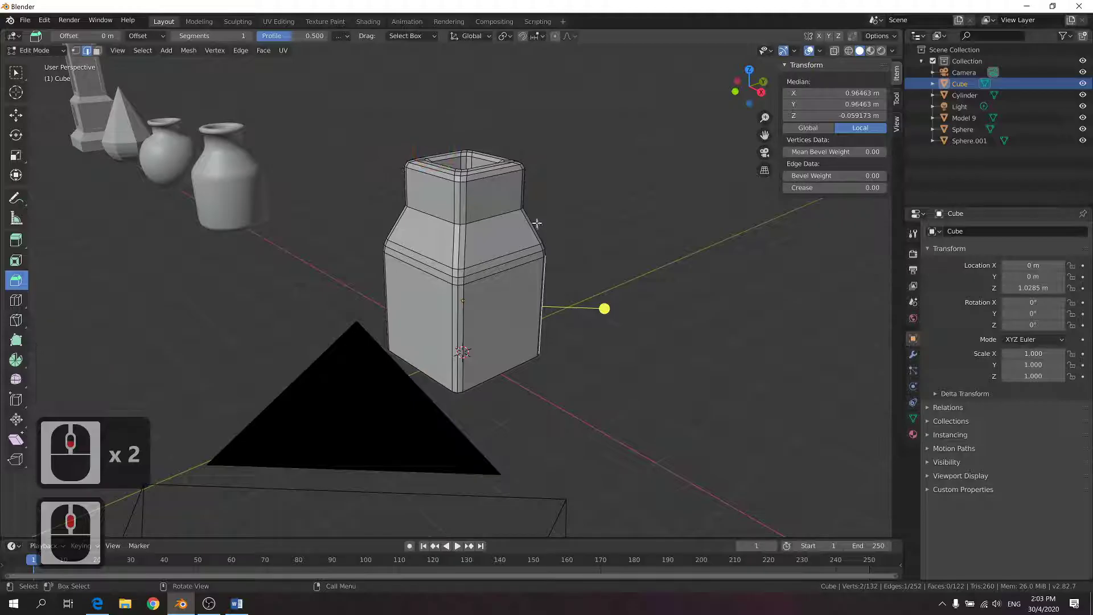
key(alt+Tab)
key(alt+Tab)
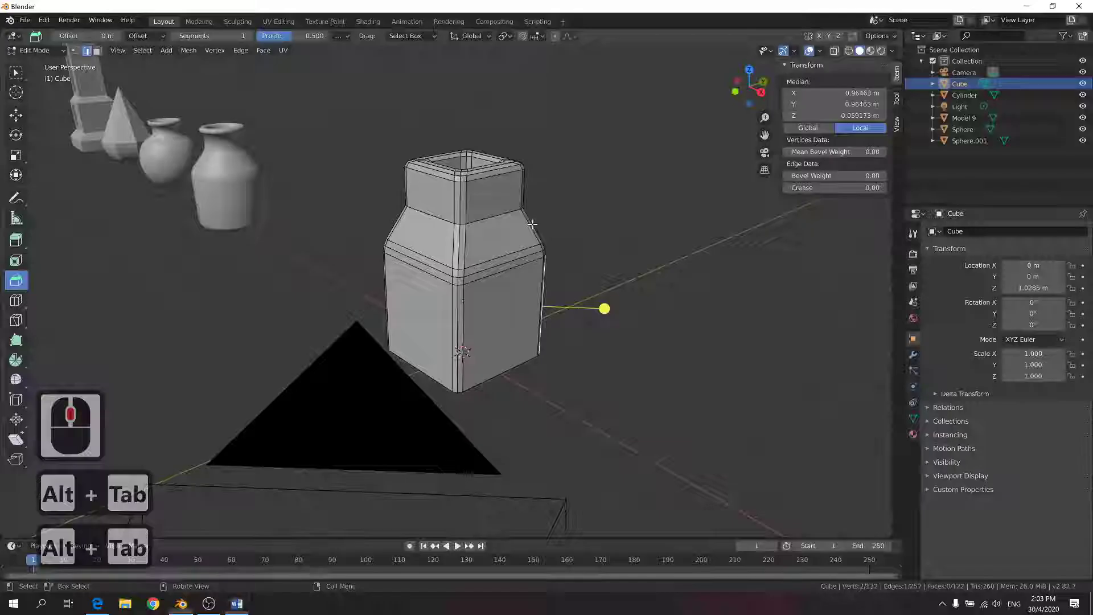
Select the whole neck through the mesh in wireframe shading and scale it uniformly to about 0.826
click(760, 90)
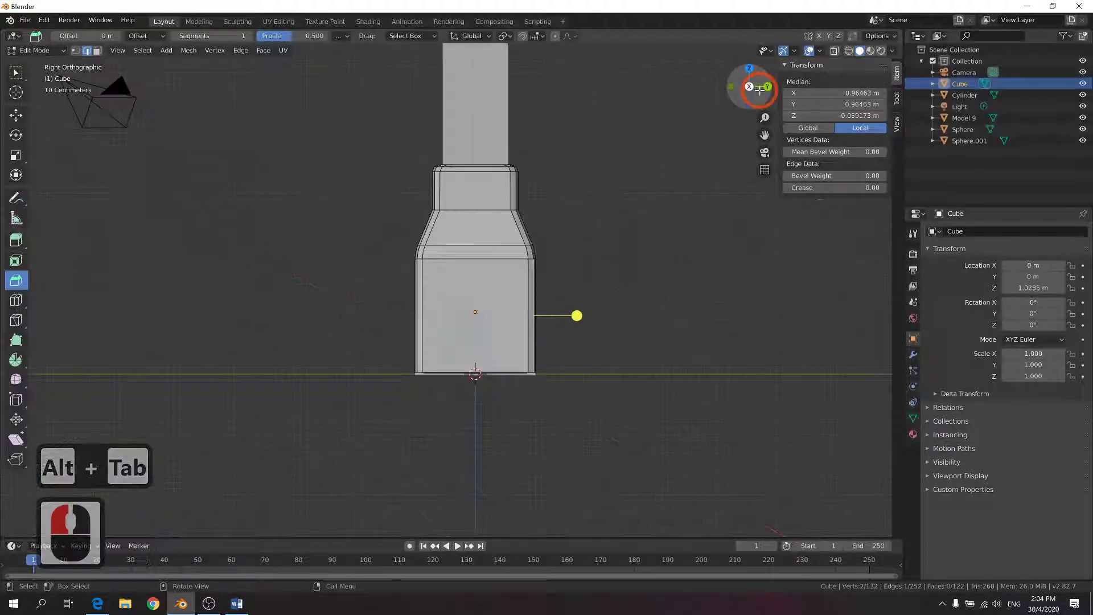
click(757, 84)
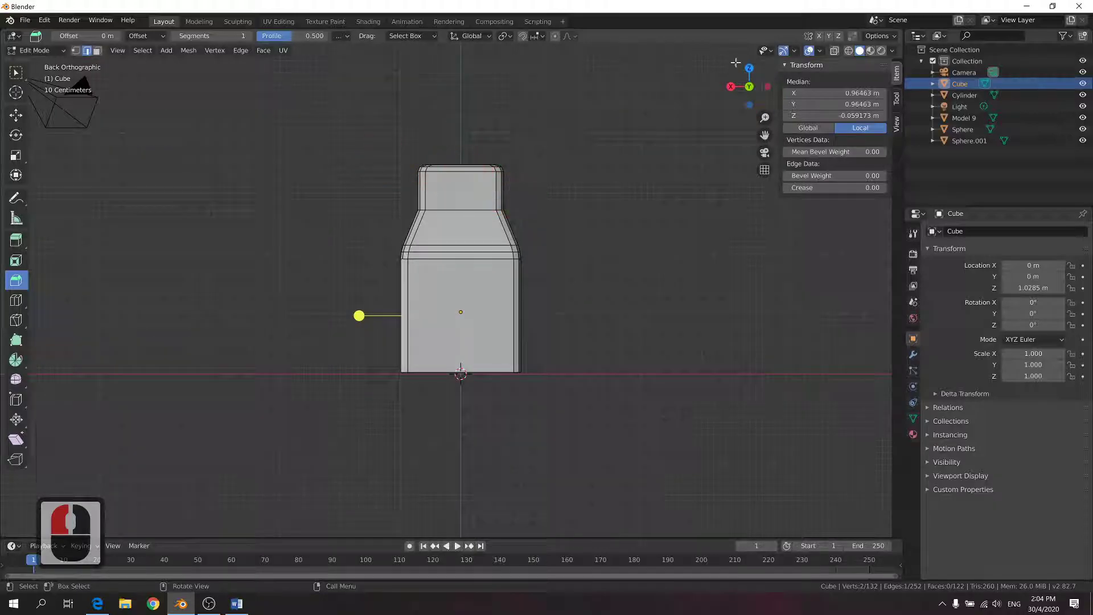
click(849, 53)
drag(361, 113, 536, 224)
middle_drag(537, 224, 602, 238)
key(s)
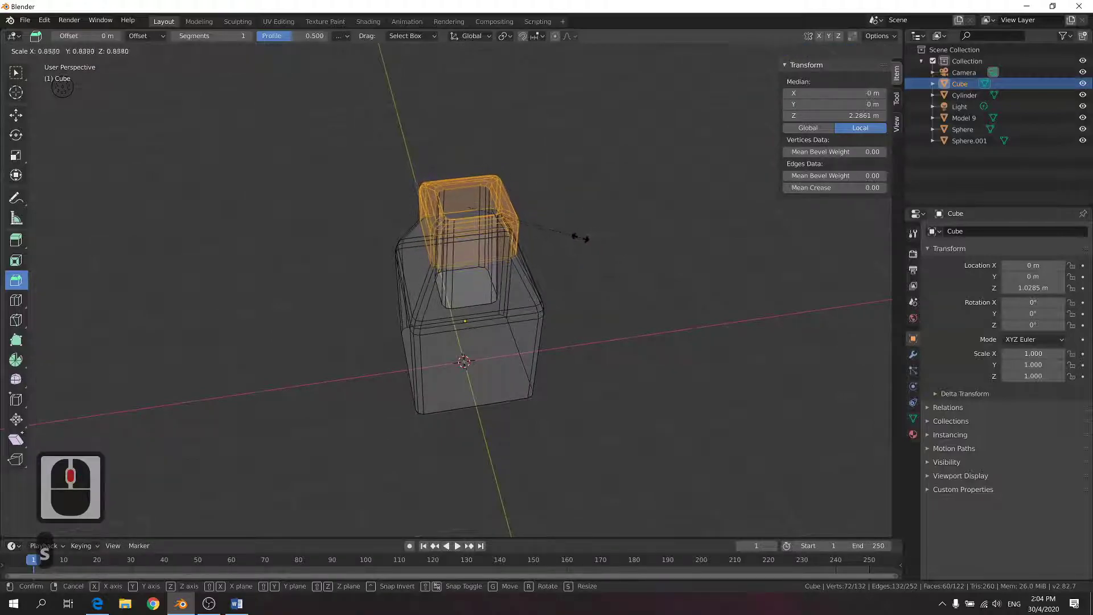
click(575, 238)
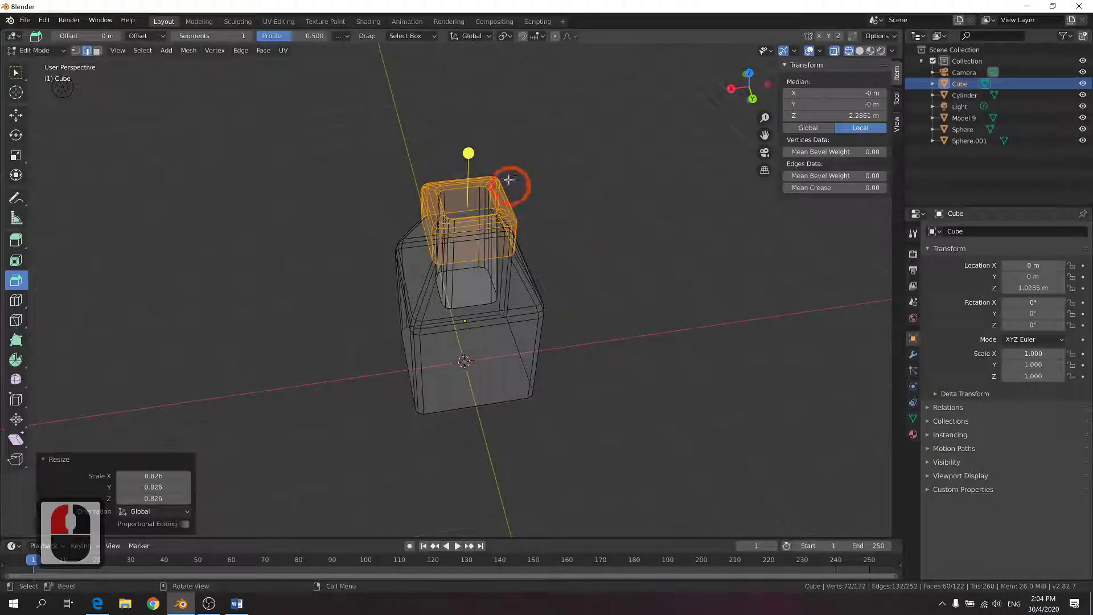
Lower the selected neck about 0.279 m along Z, and return to Object Mode with solid shading
key(g)
key(z)
click(477, 185)
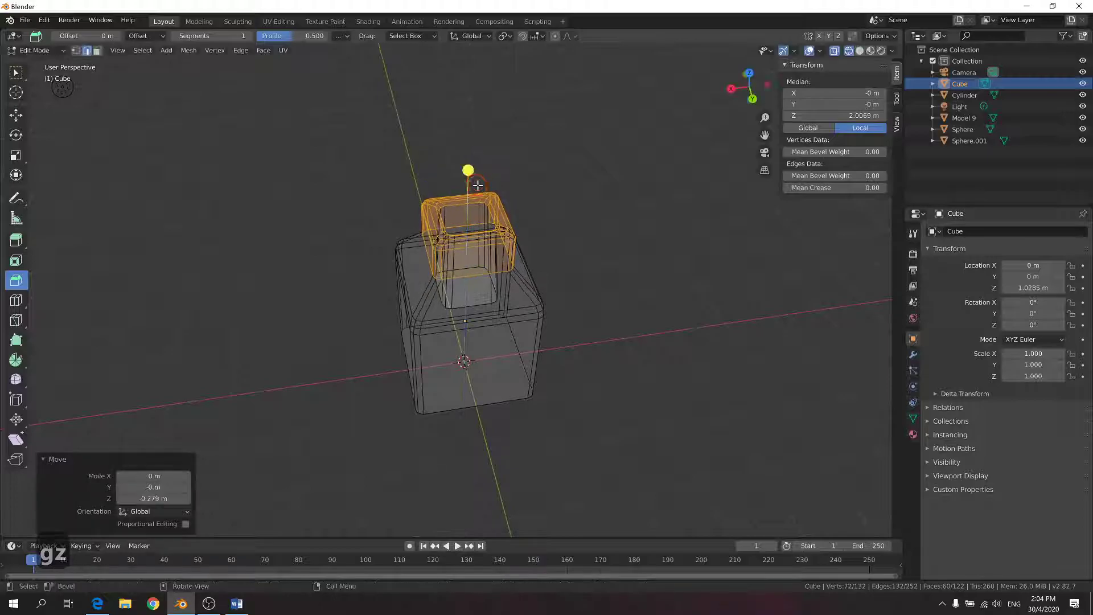
click(541, 256)
mouse_move(541, 257)
middle_down()
mouse_move(366, 280)
mouse_move(649, 283)
mouse_move(568, 263)
mouse_move(510, 268)
middle_up()
click(786, 80)
click(859, 51)
key(Tab)
key(alt+Tab)
key(alt+Tab)
middle_drag(483, 316, 472, 280)
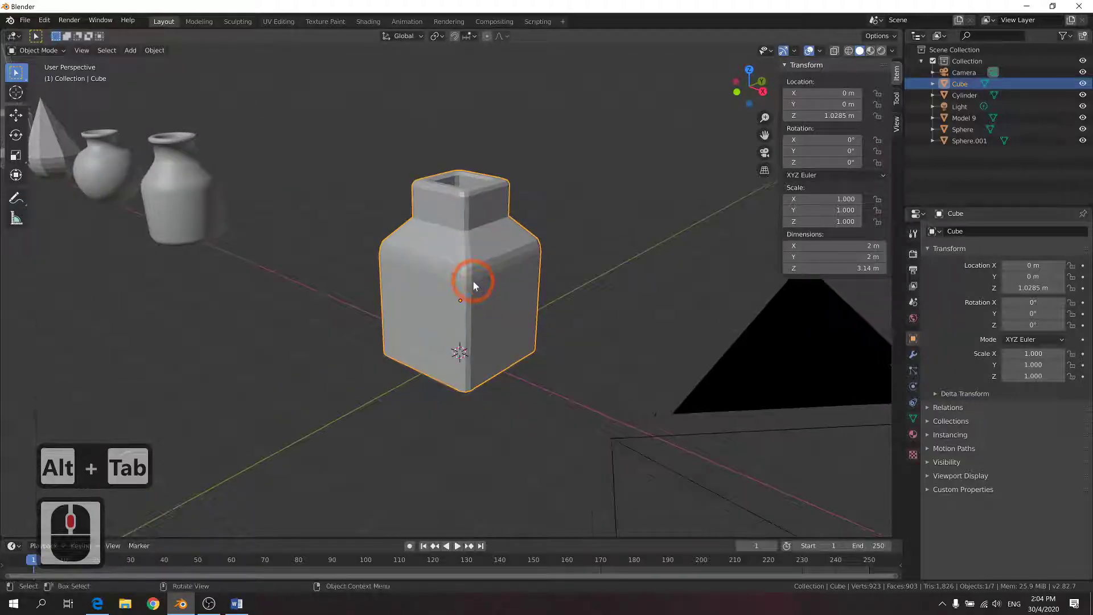
Paste the object held on the clipboard into the scene and move it
right_click(531, 278)
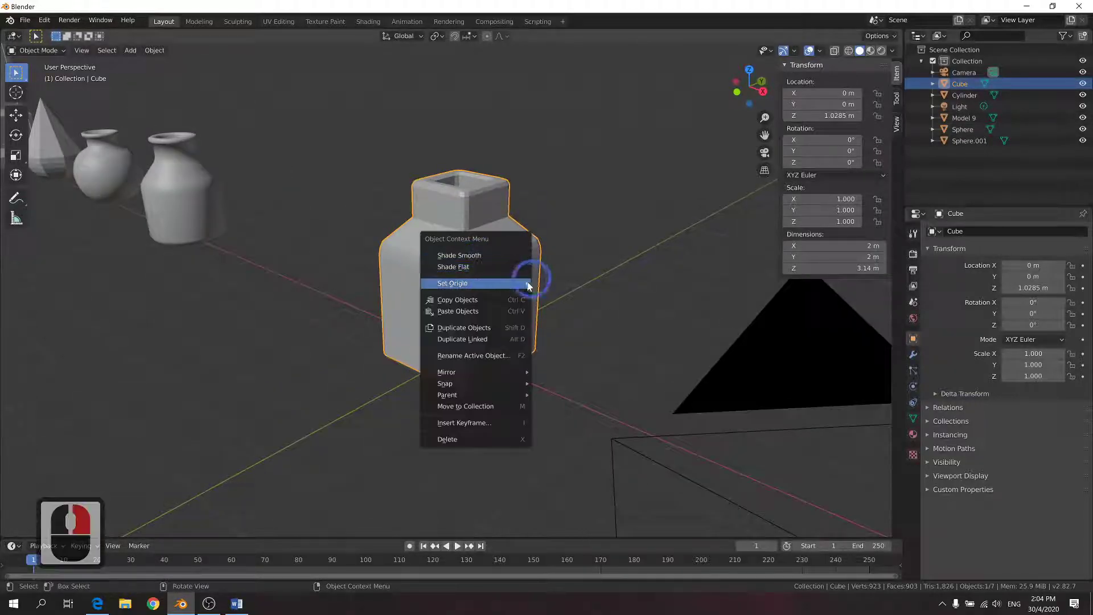
click(506, 319)
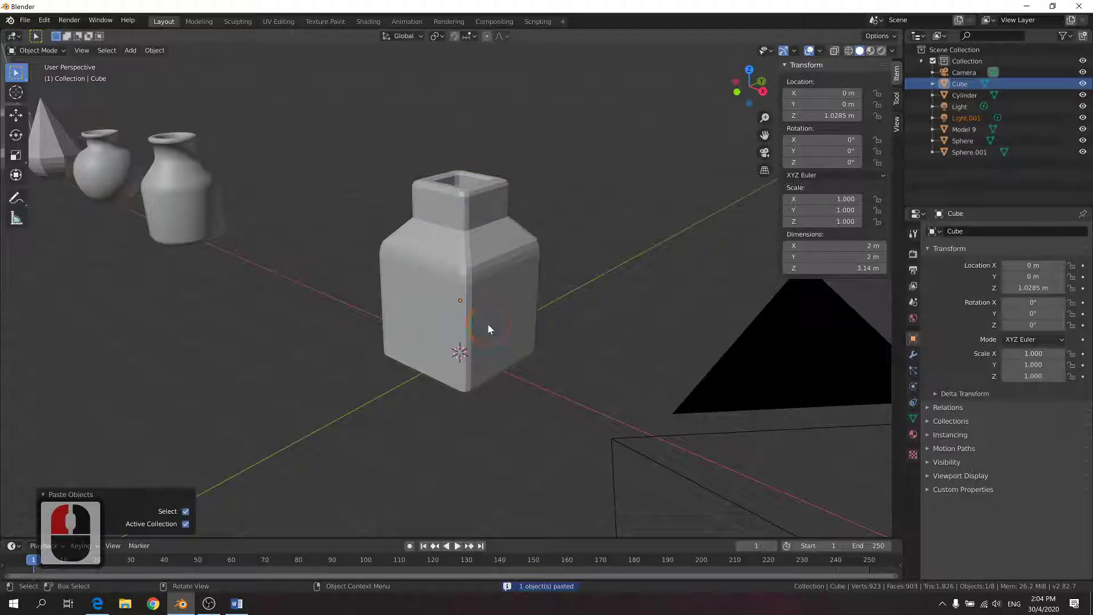
key(g)
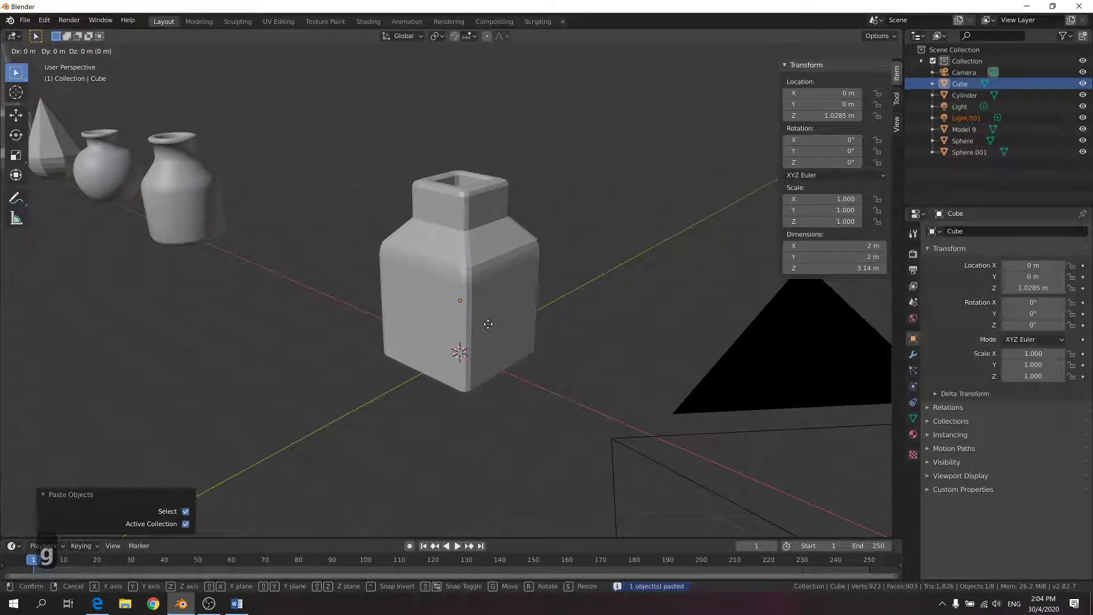
key(x)
click(459, 301)
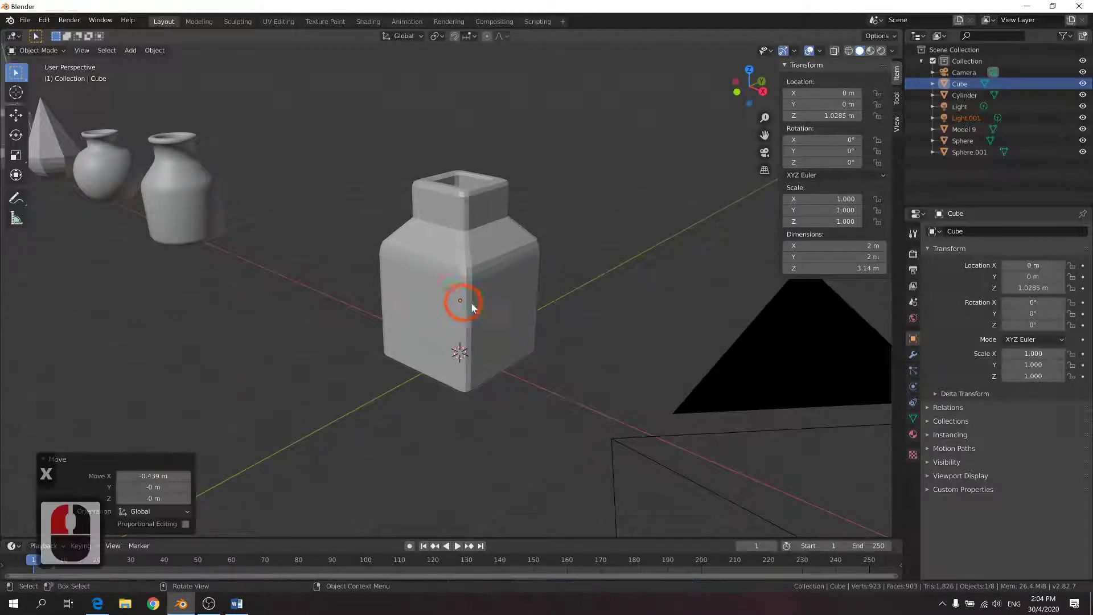
key(g)
click(430, 264)
Move the square bottle along the X axis toward the other vases and set its X location to -5 m
click(439, 265)
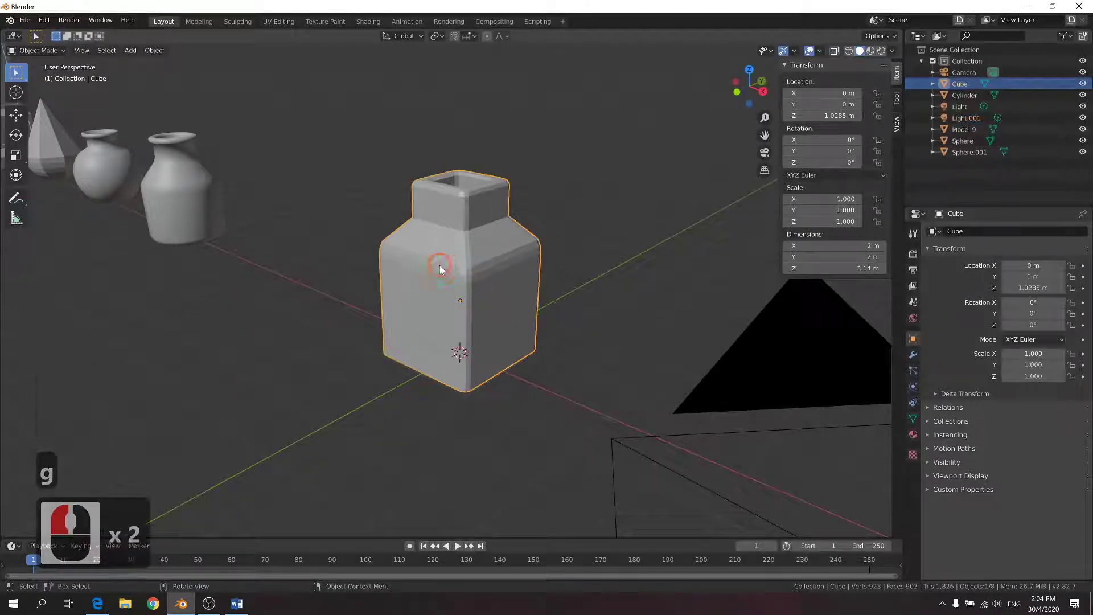
key(g)
key(x)
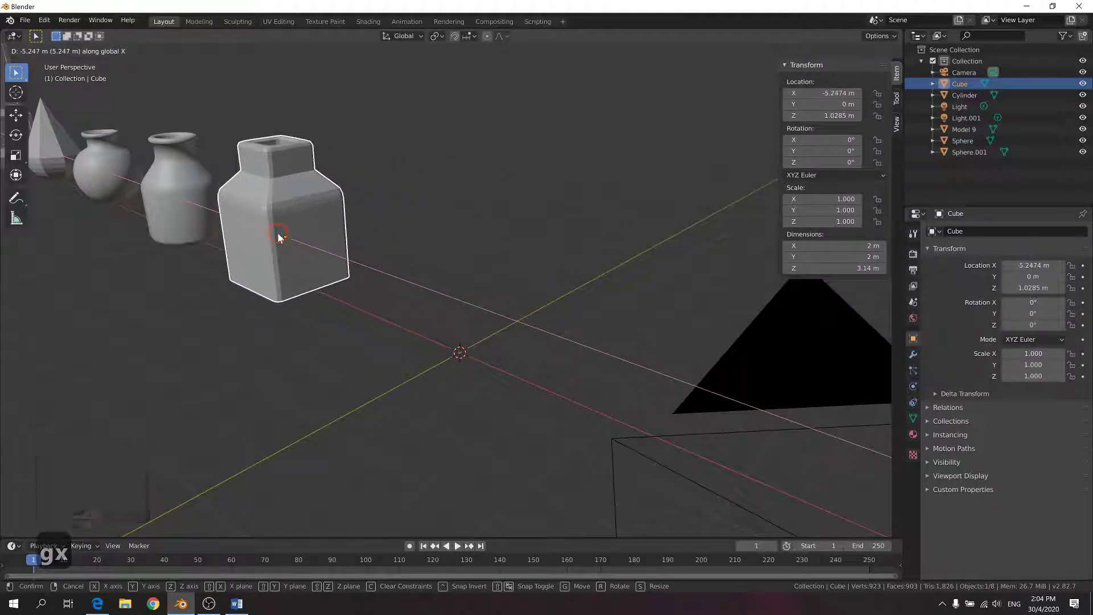
click(381, 269)
middle_drag(381, 268, 410, 245)
click(842, 92)
text(-5)
key(Return)
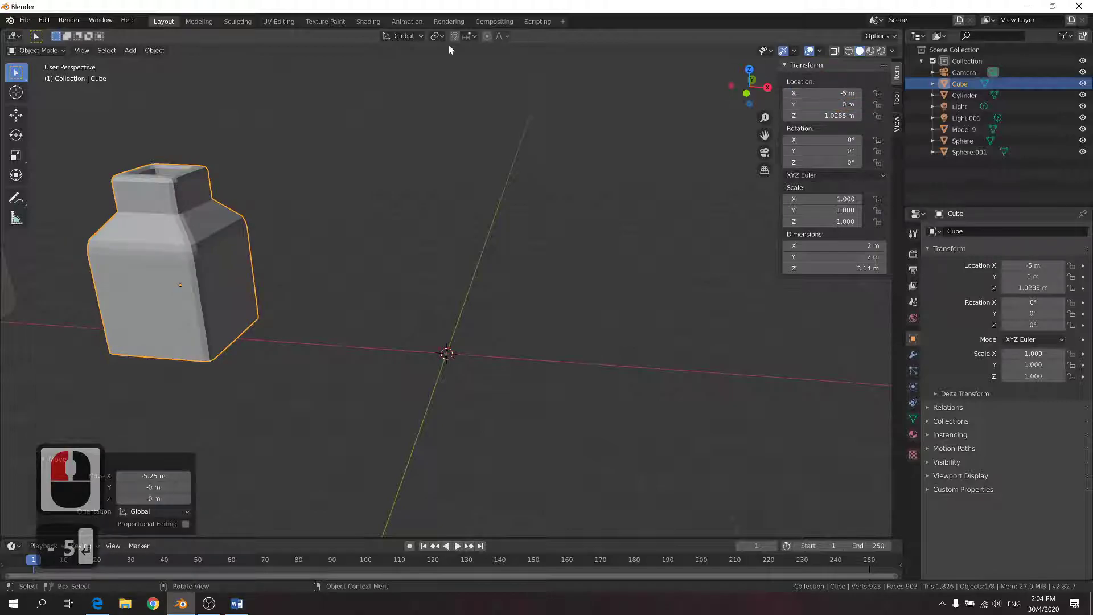
Copy and paste the square bottle, and move the copy about 4.39 m along the X axis
scroll(256, 252, down, 2)
right_click(256, 252)
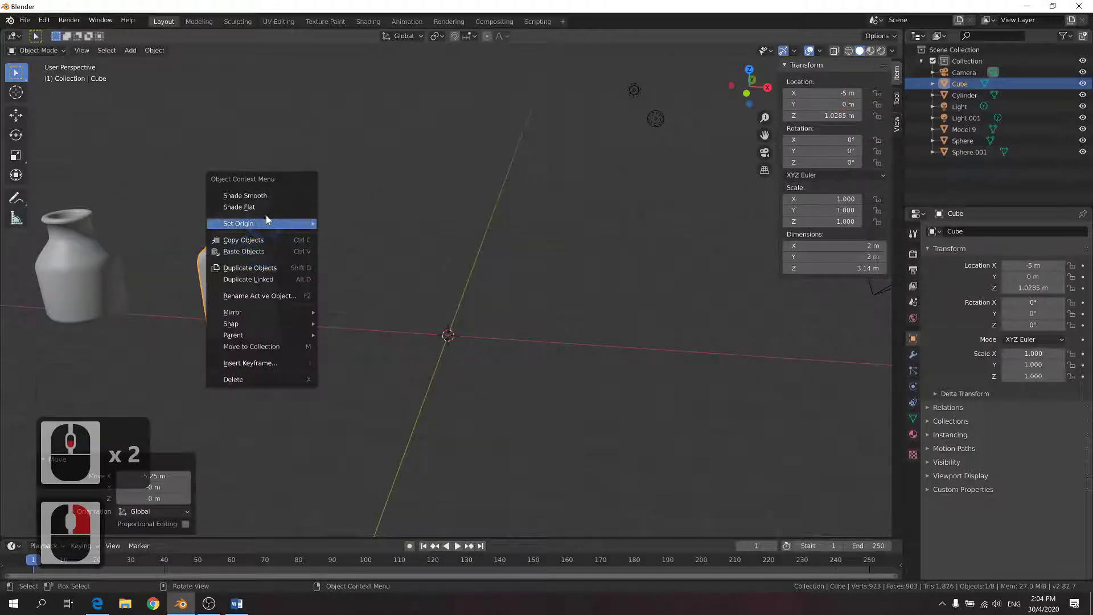
click(258, 246)
right_click(354, 234)
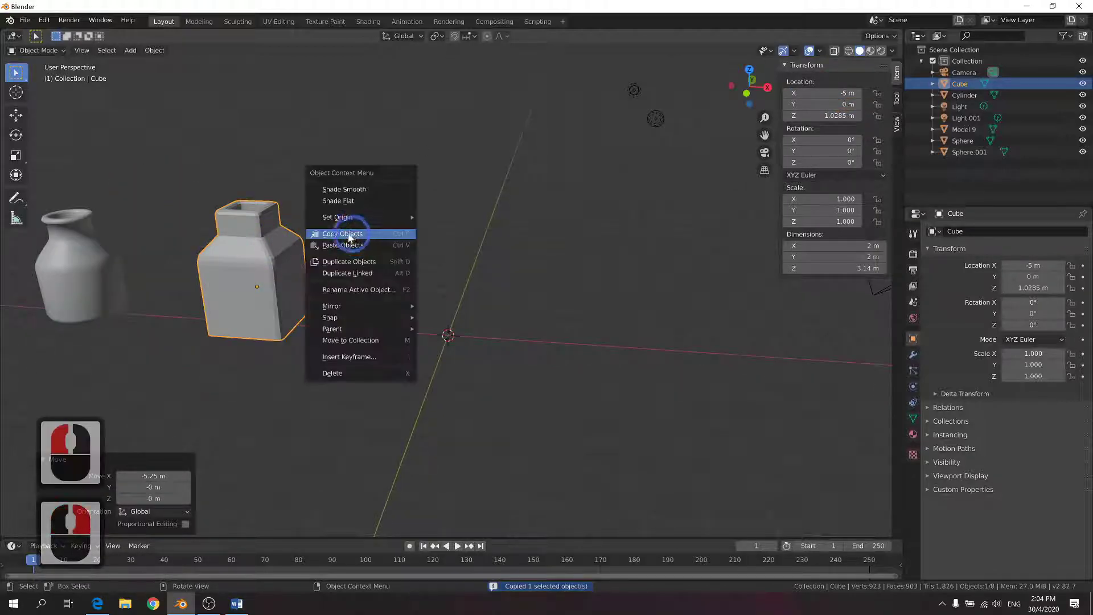
click(347, 245)
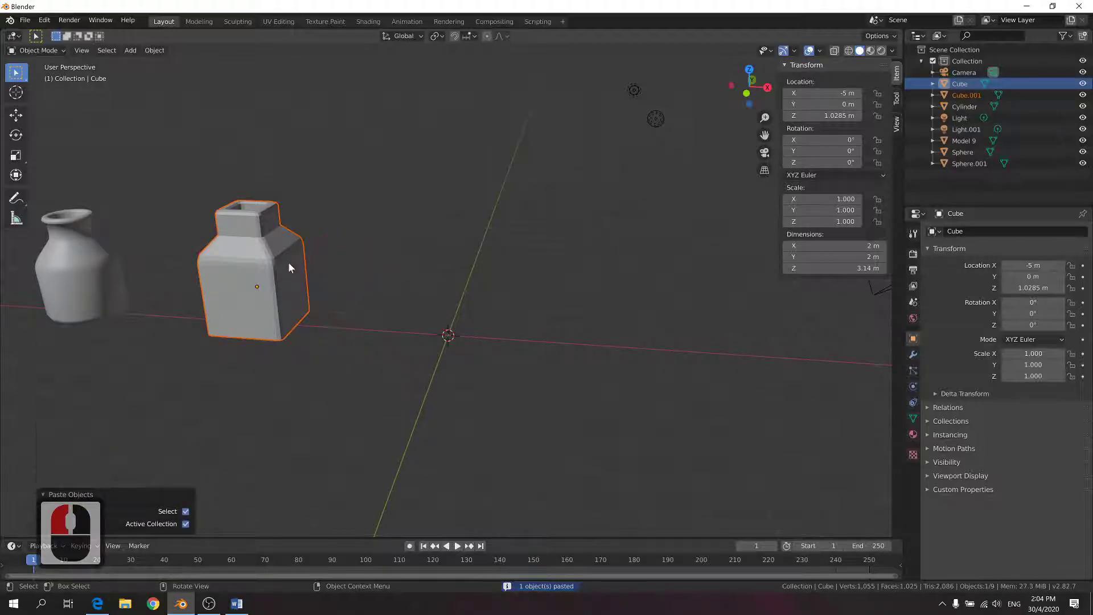
key(g)
key(x)
click(455, 285)
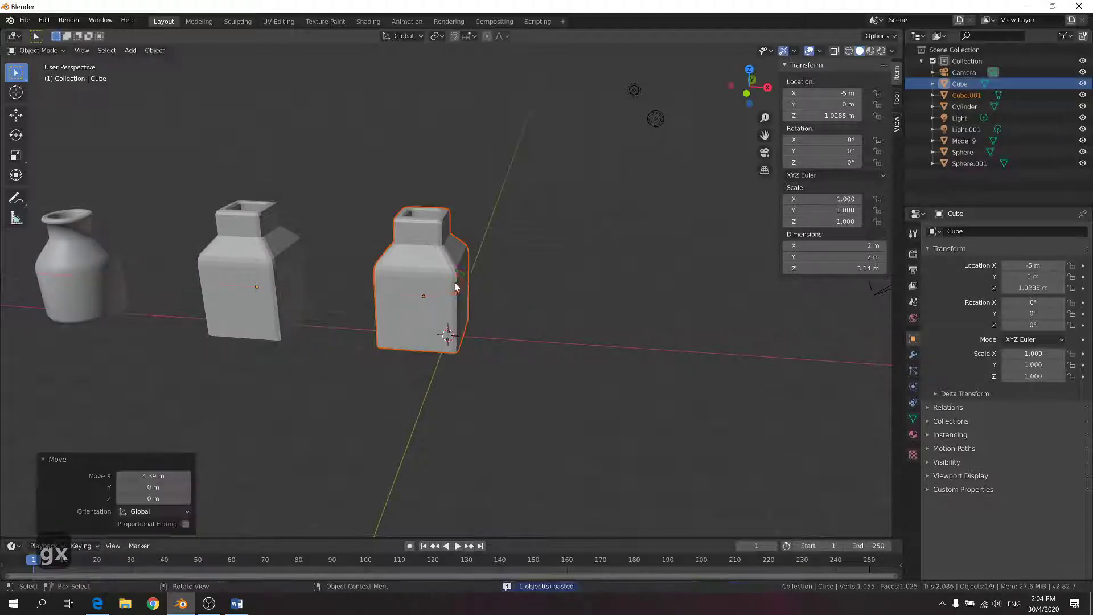
Try setting the original square bottle's Z location to 0 m, and undo it
double_click(849, 116)
text(0)
key(Return)
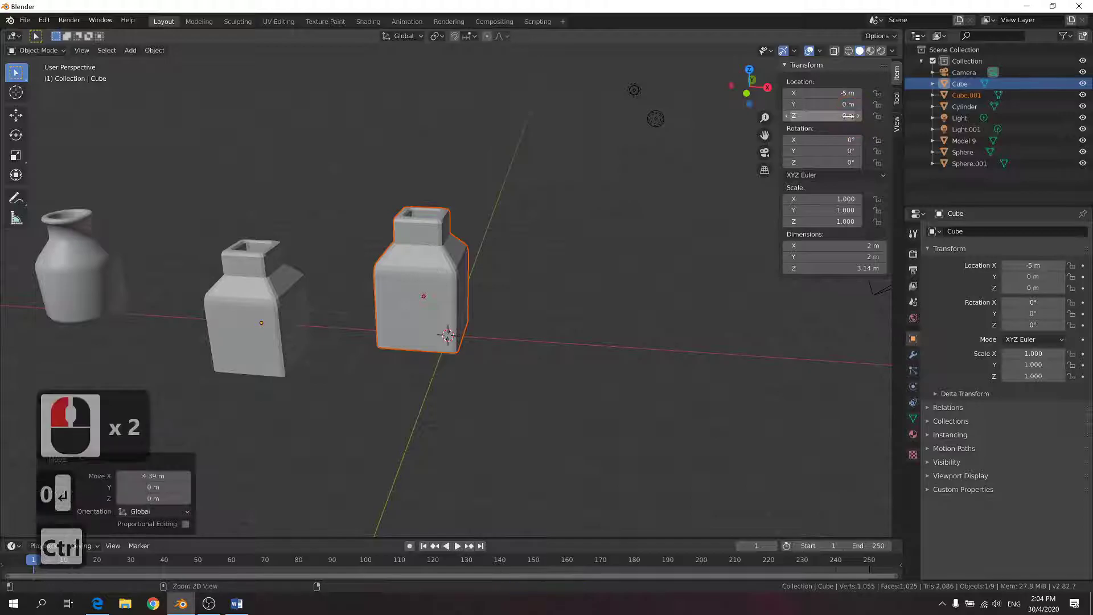
key(ctrl+z)
Set the copied square bottle's X location to 0 m after trying and undoing a Z location of 0 m, and switch to the Word lab sheet
click(469, 269)
click(460, 270)
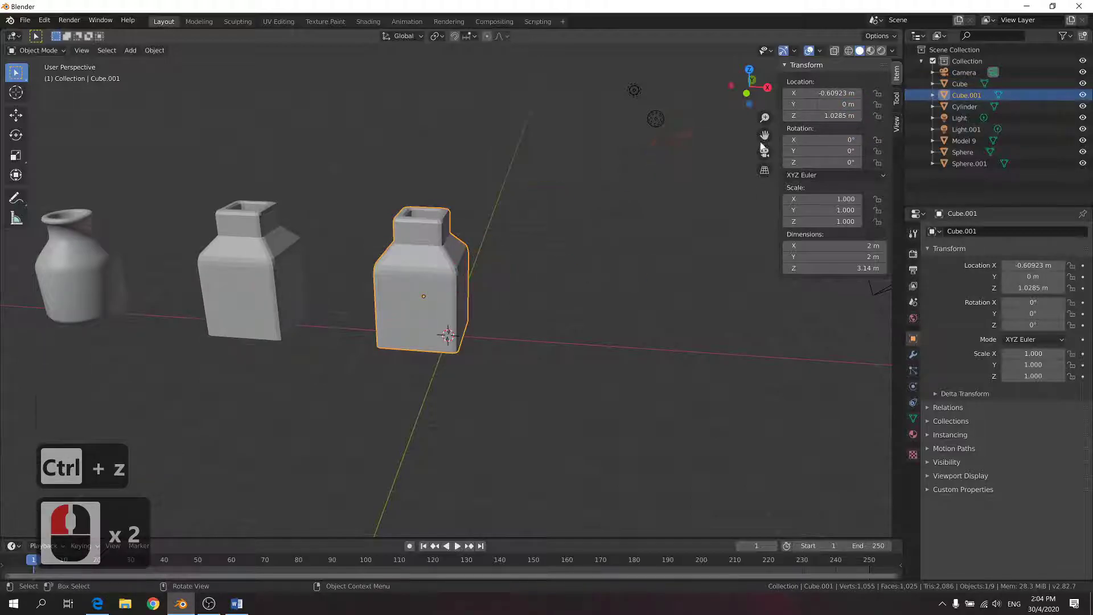
click(815, 114)
text(0)
key(Return)
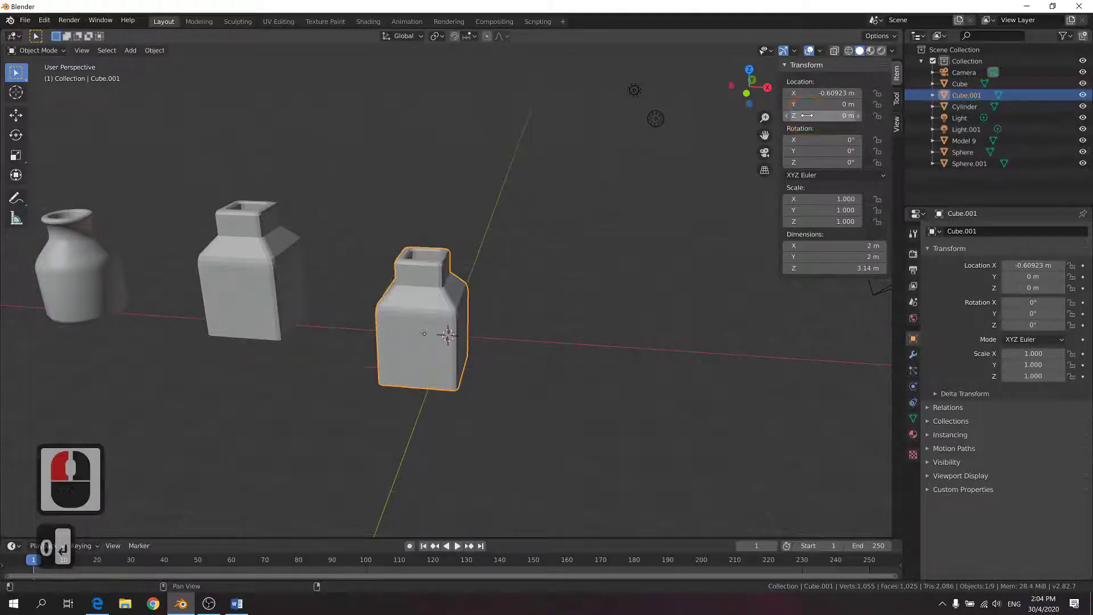
key(ctrl+z)
click(831, 92)
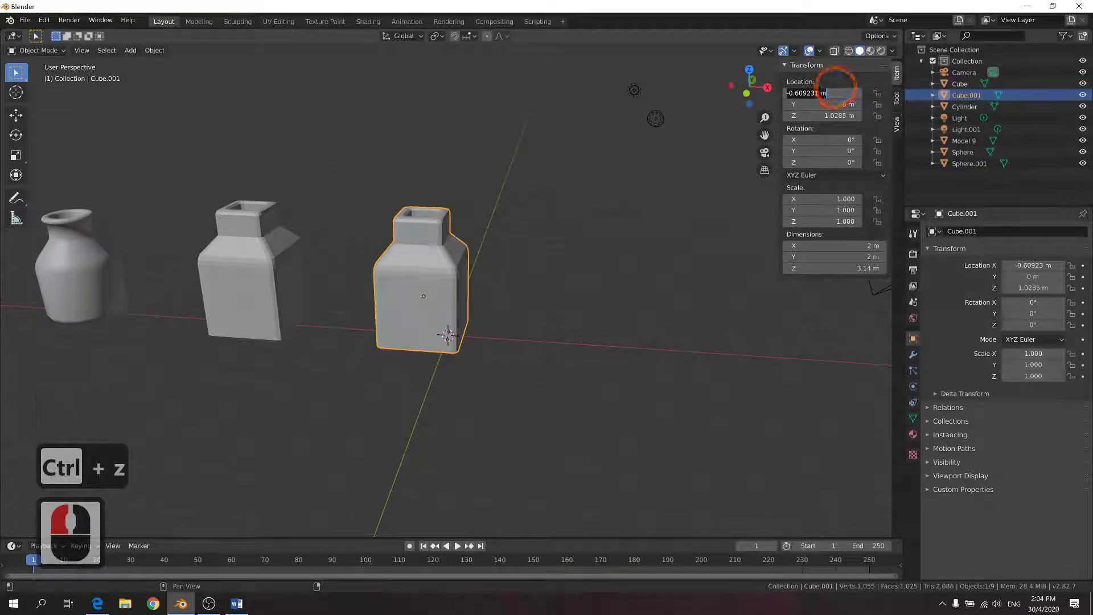
text(0)
key(Return)
click(610, 251)
key(alt+Tab)
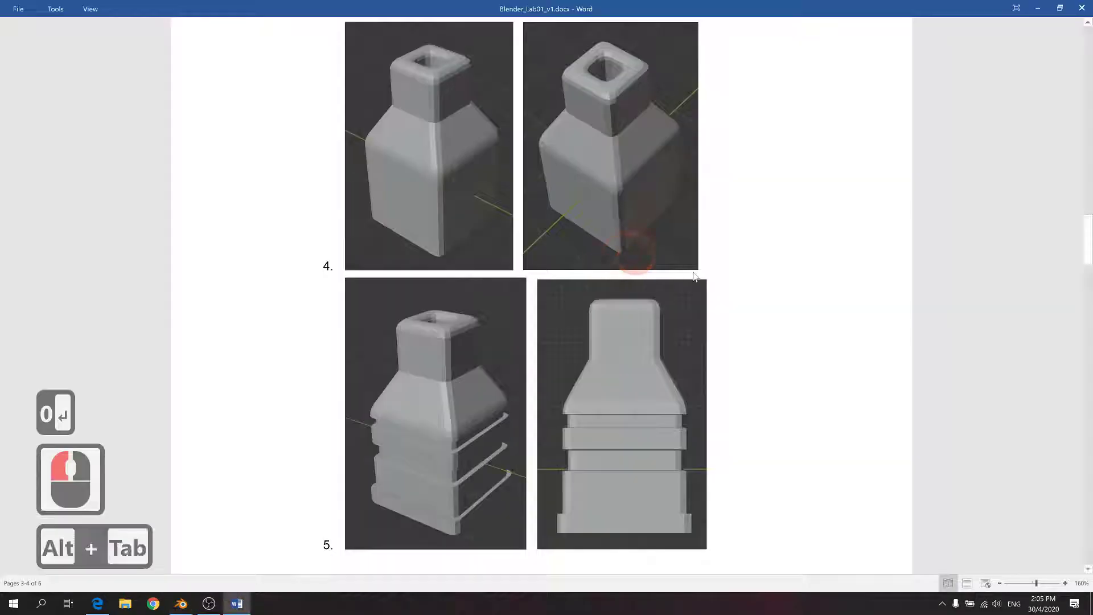
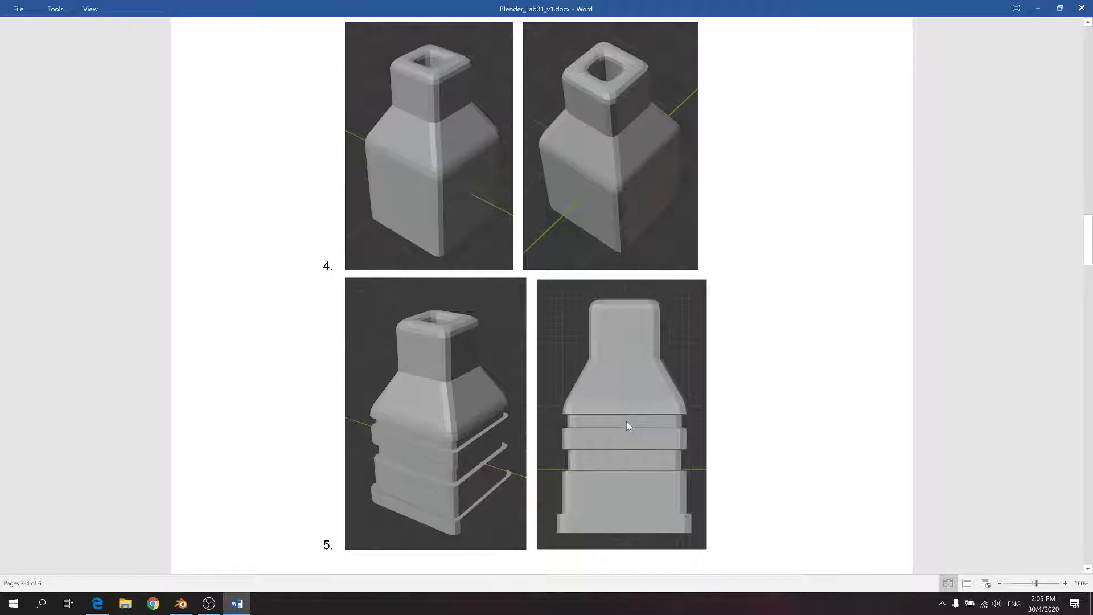
Switch to Blender, edit the copied bottle, and add a horizontal loop cut around its body, raised about 0.597 m along Z
key(alt+Tab)
middle_drag(492, 272, 456, 276)
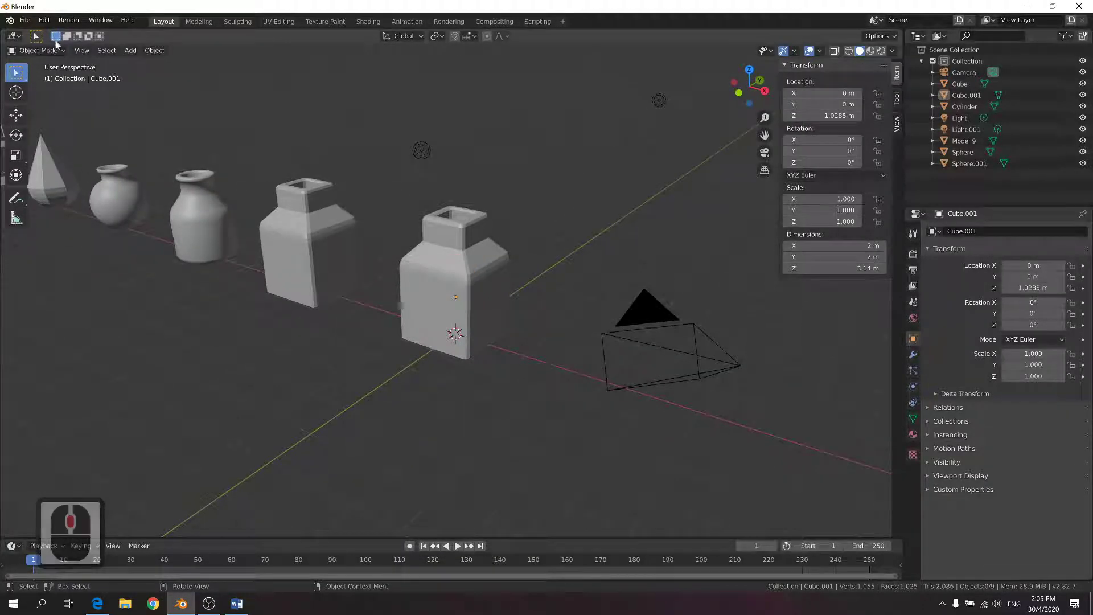
click(448, 293)
key(Tab)
click(20, 286)
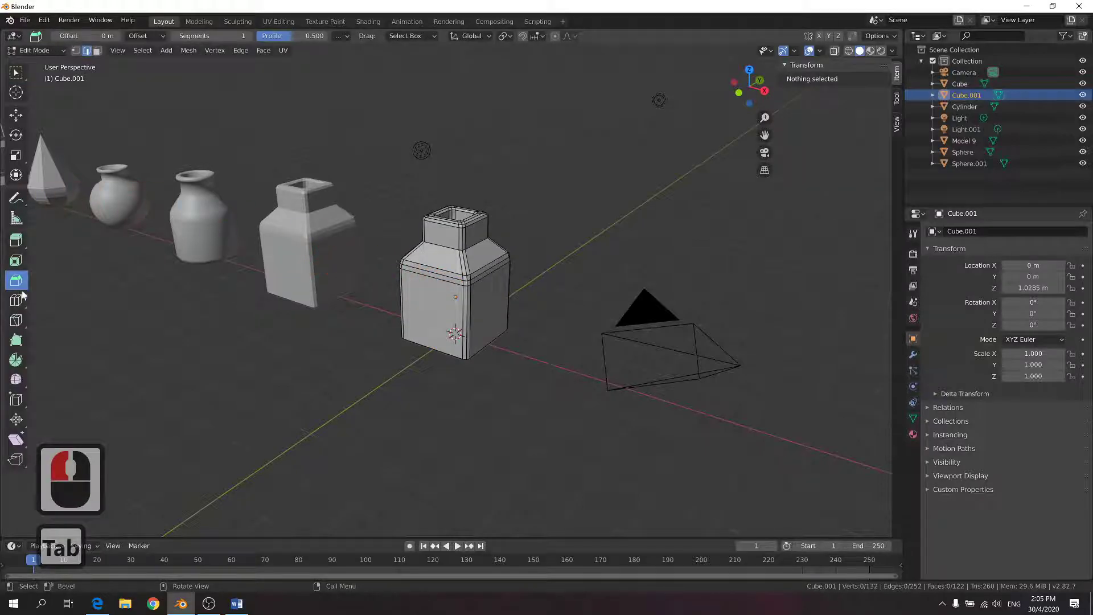
click(15, 306)
click(453, 329)
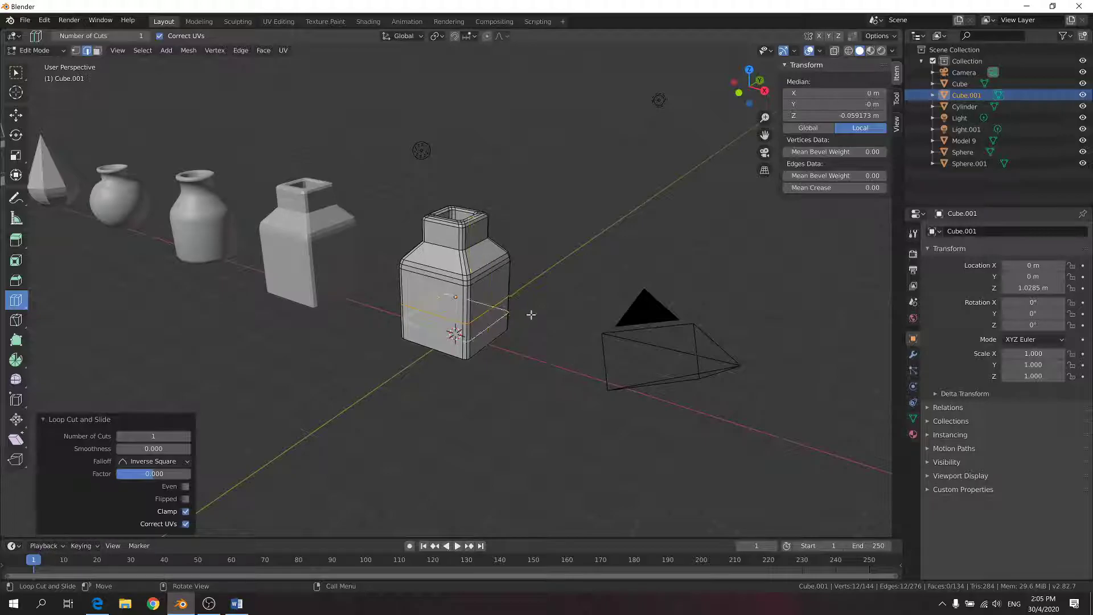
key(g)
key(z)
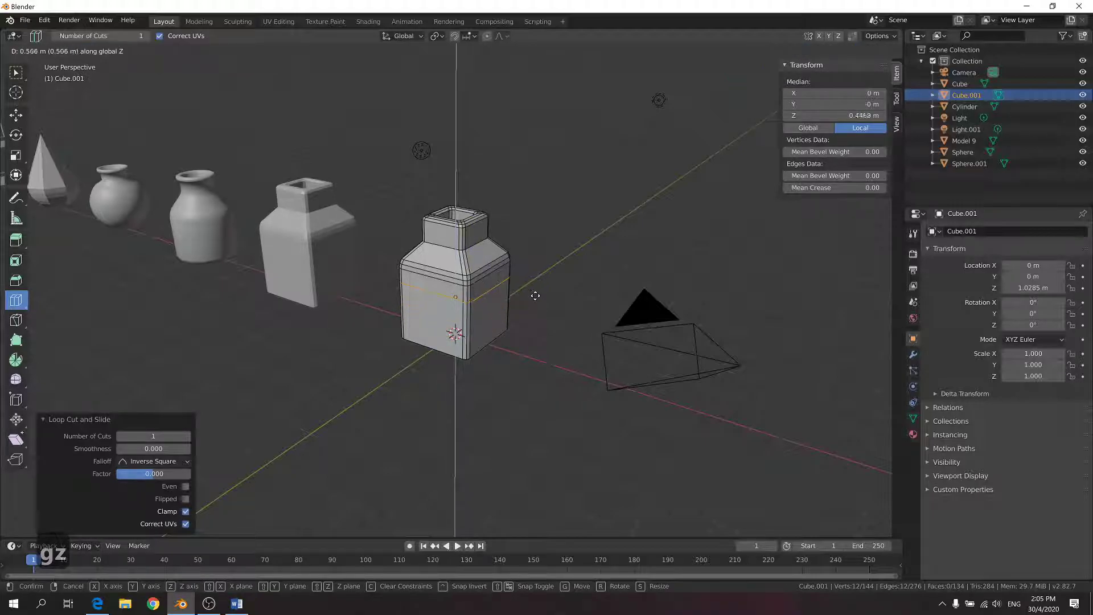
click(520, 305)
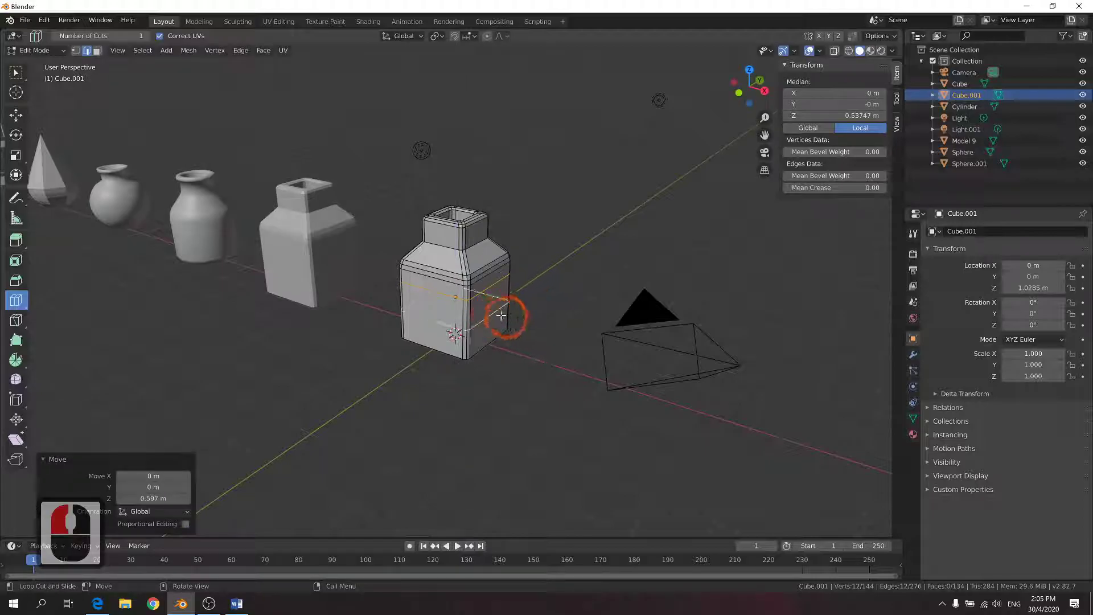
Add a second horizontal loop cut on the body below the first and raise it about 0.556 m along Z
click(500, 314)
key(g)
key(z)
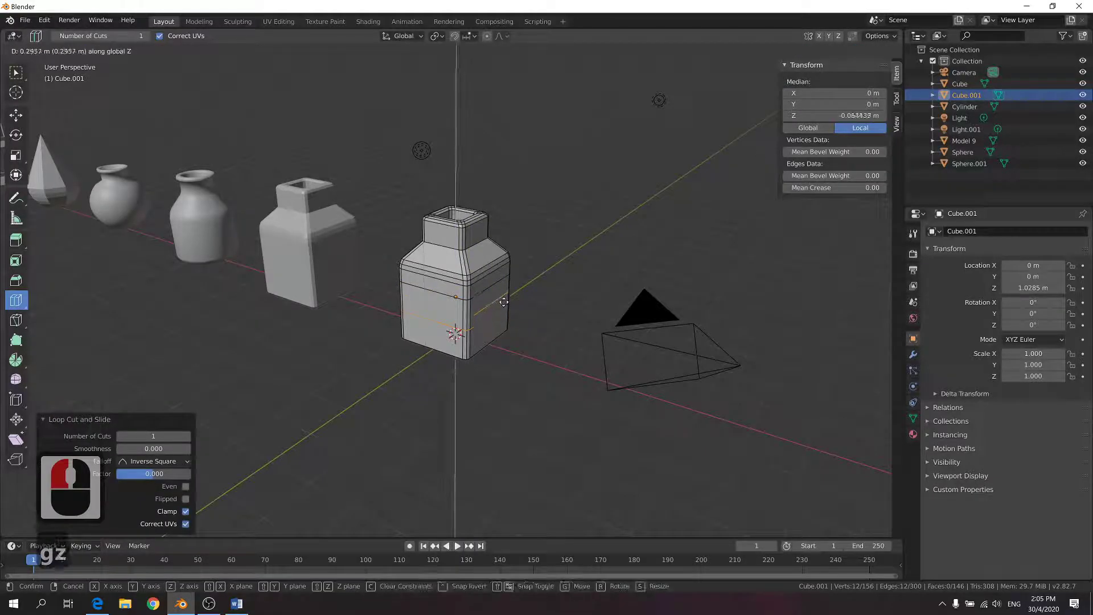
click(506, 293)
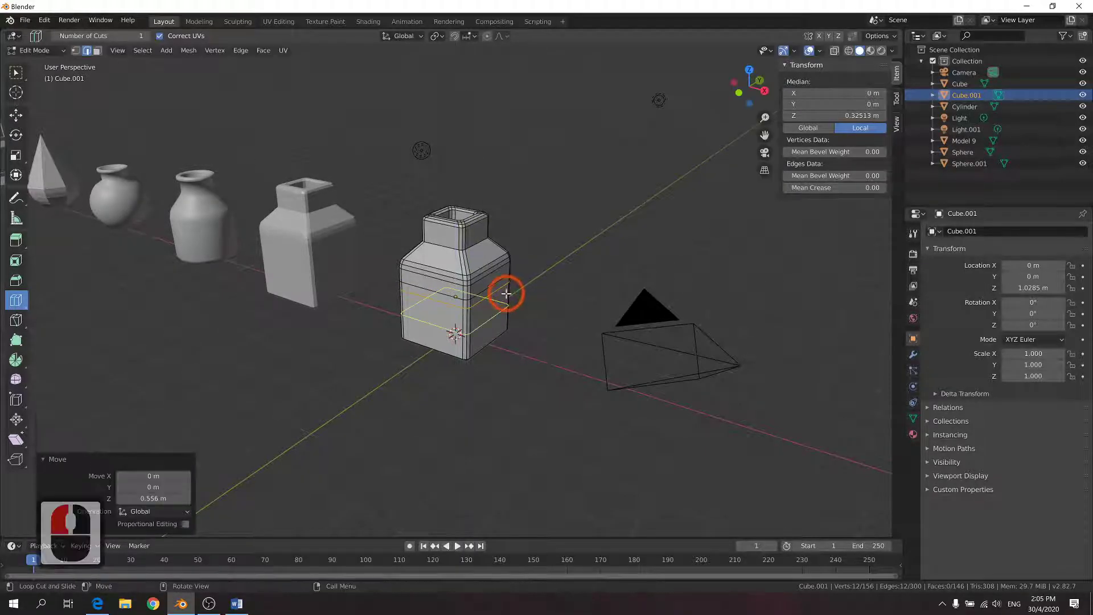
Add two more horizontal loop cuts lower on the bottle's body, moving the lower one about 0.124 m down along Z
click(506, 296)
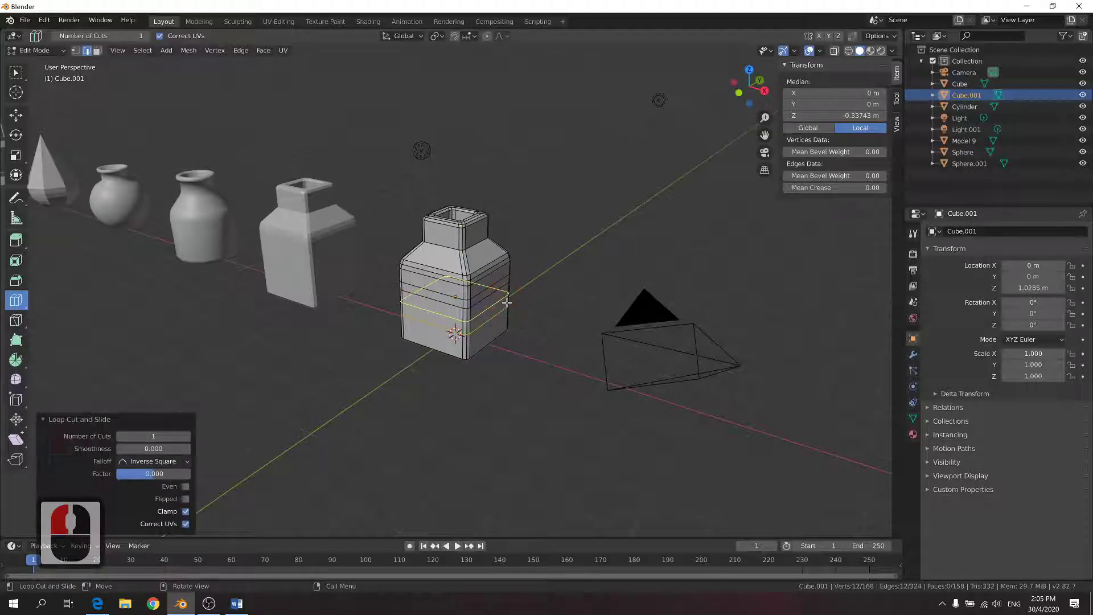
click(507, 302)
key(g)
key(z)
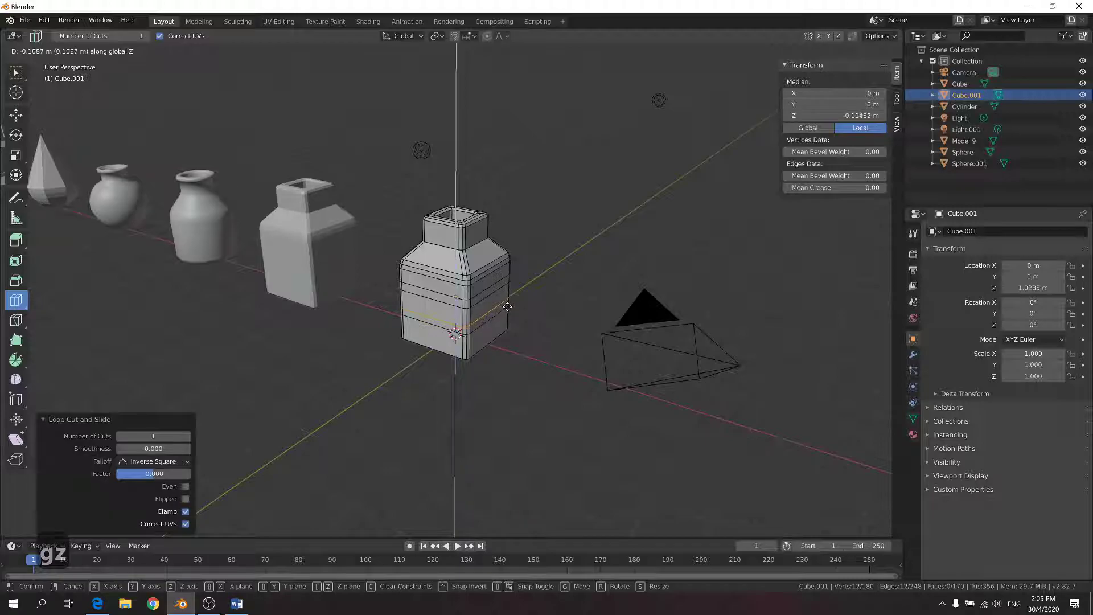
click(507, 307)
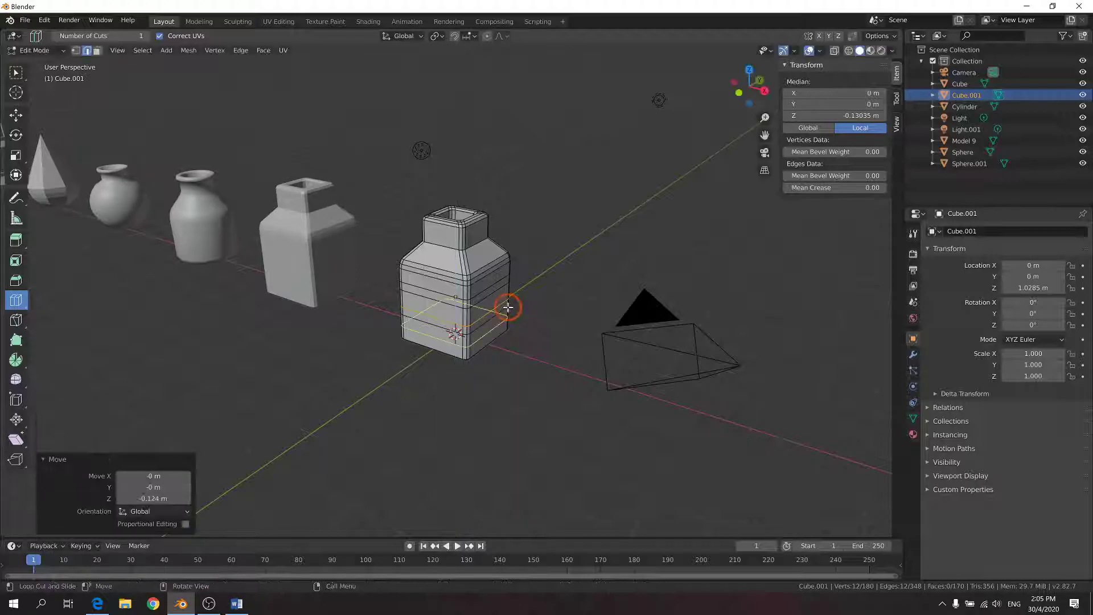
Add a fifth horizontal loop cut around the bottle close to its base
click(456, 337)
key(Return)
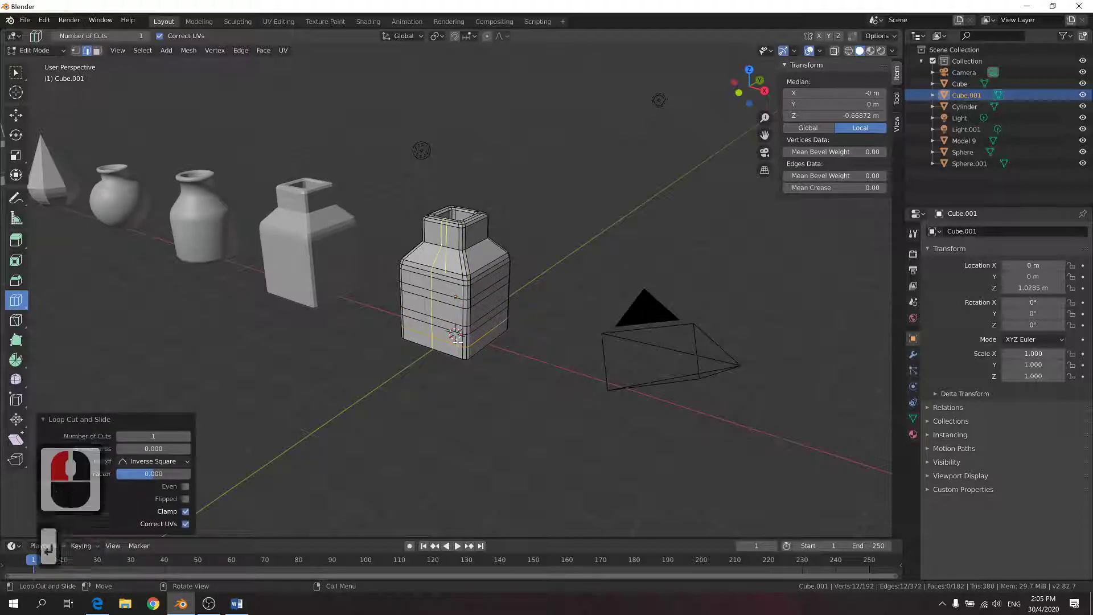
click(530, 350)
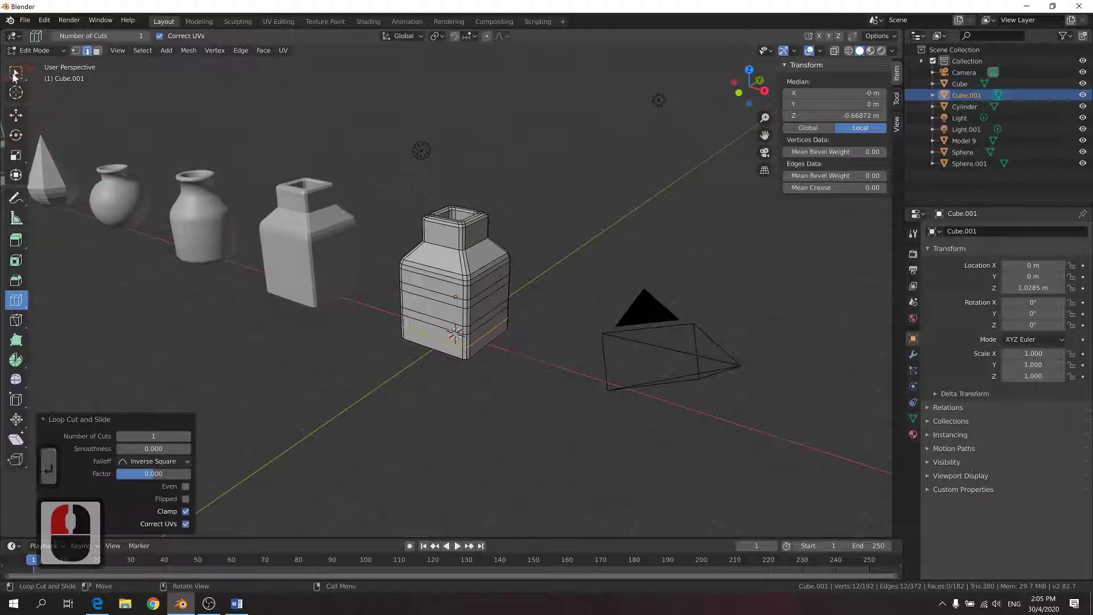
In face selection mode, select all faces of the upper narrow band around the bottle's body, including the rounded corners
click(14, 76)
scroll(527, 309, up, 4)
middle_drag(537, 295, 456, 264)
click(97, 50)
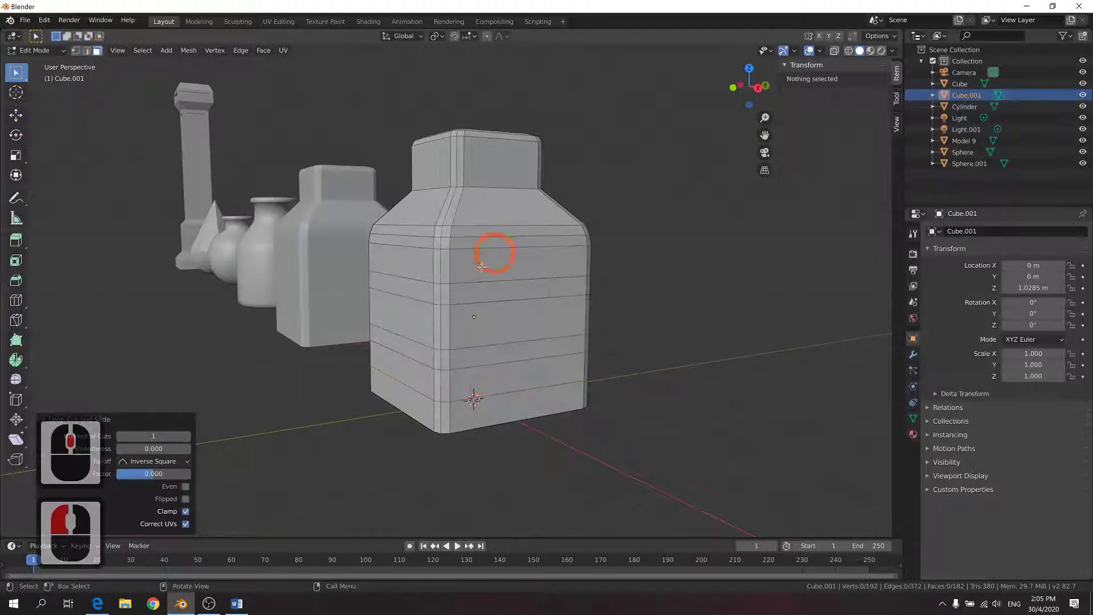
click(422, 288)
shift+click(439, 291)
shift+click(447, 291)
shift+click(489, 291)
middle_drag(504, 291, 386, 325)
shift+click(387, 322)
shift+click(352, 328)
shift+click(431, 321)
shift+click(405, 330)
shift+click(434, 329)
shift+click(433, 329)
shift+click(390, 332)
shift+click(400, 336)
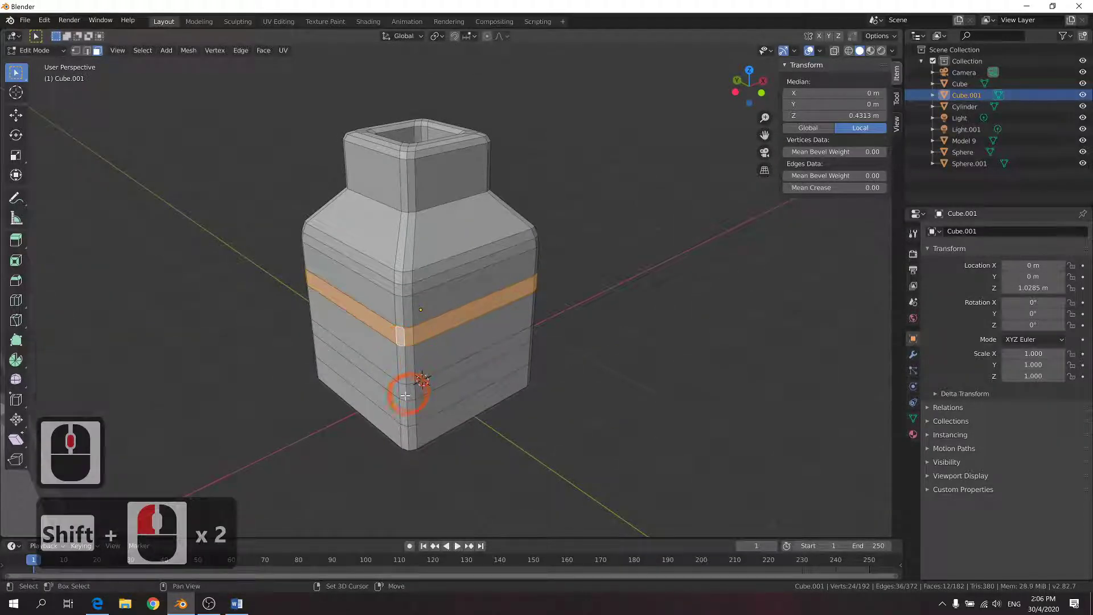
Add all faces of the lower narrow band around the bottle's body to the selection
shift+click(426, 386)
shift+click(380, 380)
middle_drag(502, 376, 442, 390)
shift+click(435, 378)
shift+click(428, 377)
shift+click(434, 377)
shift+click(448, 373)
shift+click(465, 417)
shift+click(480, 404)
shift+click(479, 398)
middle_drag(537, 404, 532, 325)
shift+click(450, 427)
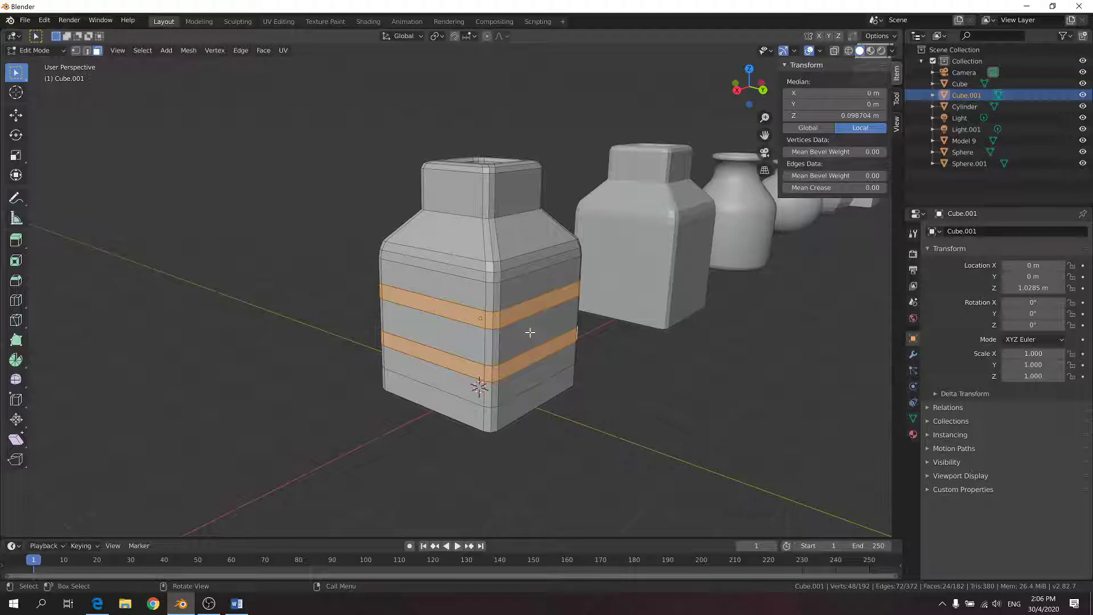
Extrude both selected bands and scale them inward to form two recessed grooves around the body
key(e)
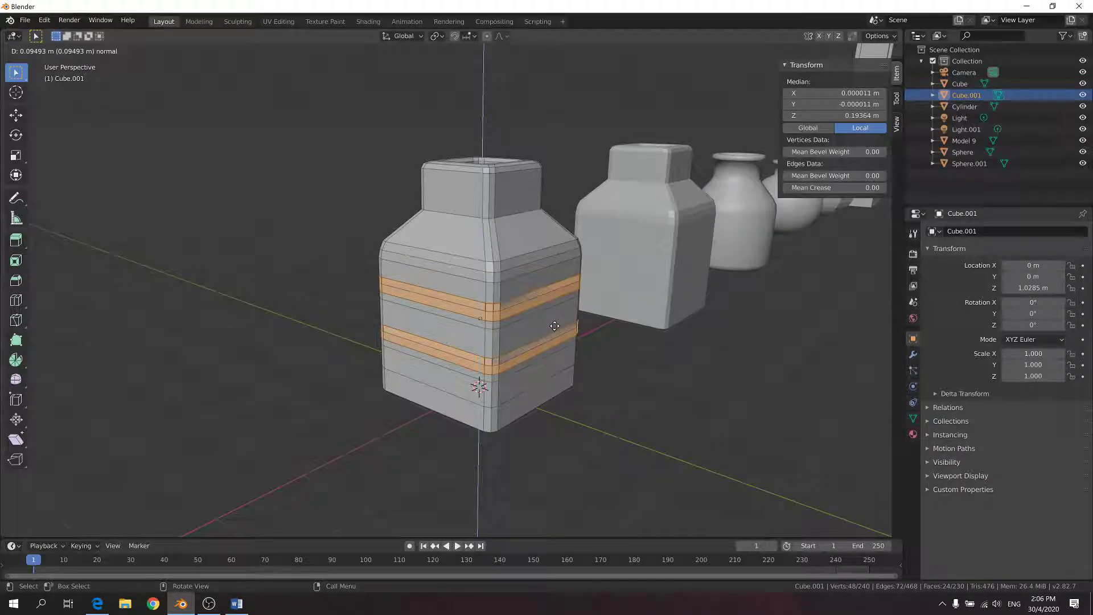
key(s)
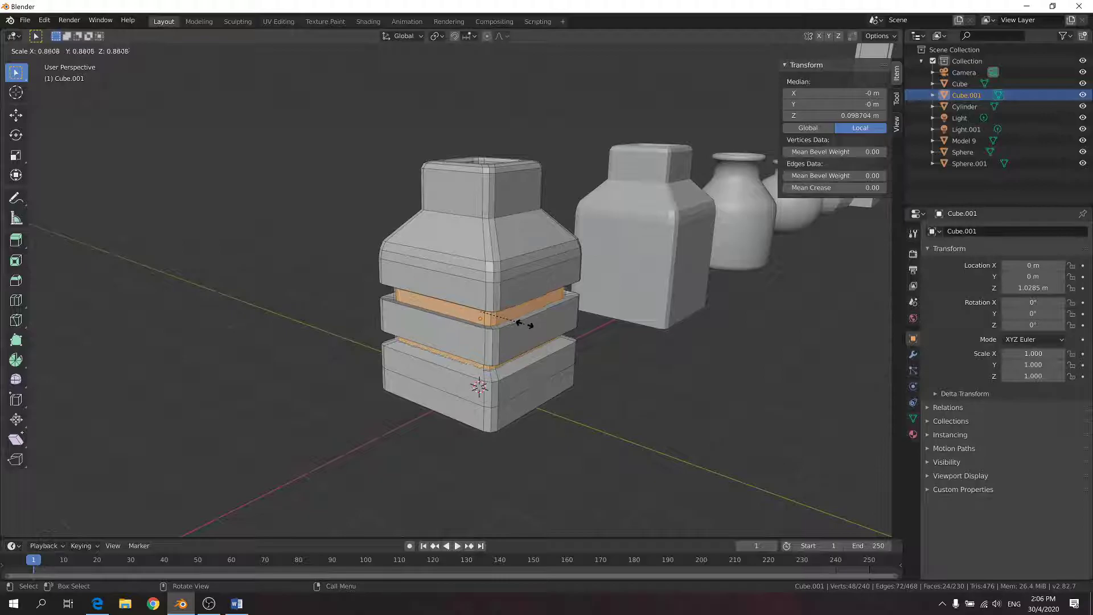
key(shift)
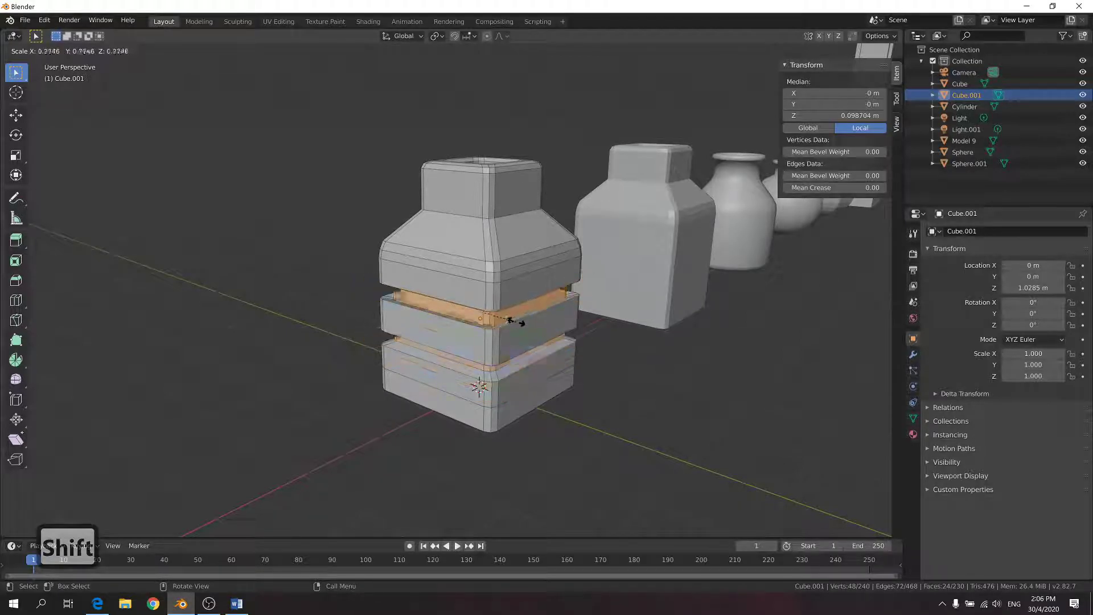
shift+click(570, 325)
Replace the selection with all the faces of the bottom band around the bottle's base, corners included
click(306, 395)
middle_drag(292, 394, 415, 367)
click(437, 381)
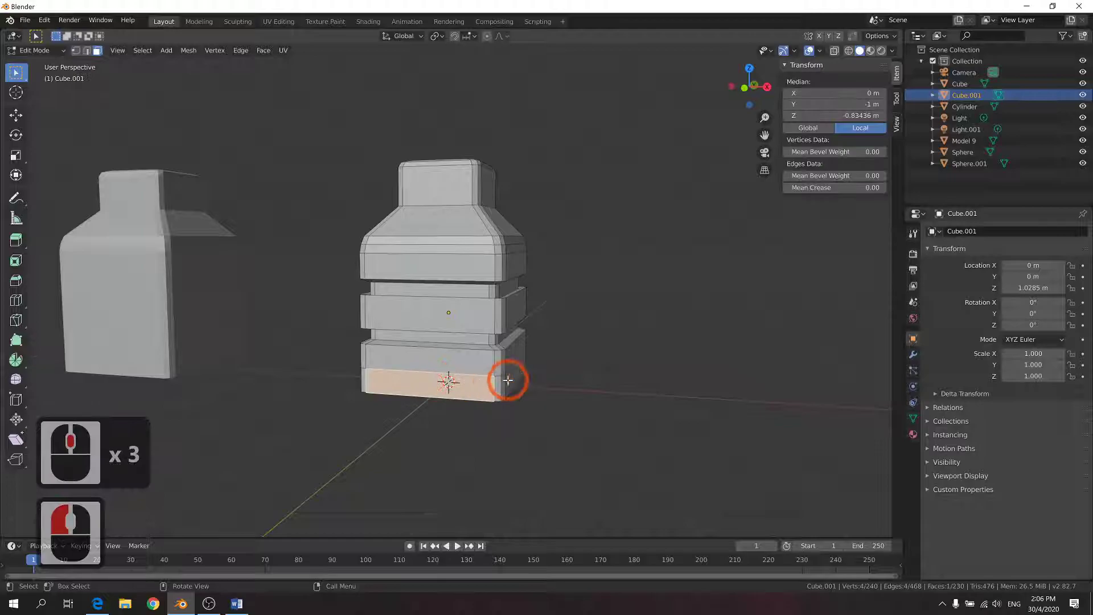
shift+click(504, 387)
shift+click(519, 380)
middle_drag(519, 380, 342, 391)
shift+click(473, 397)
shift+click(470, 397)
shift+click(484, 393)
shift+click(445, 409)
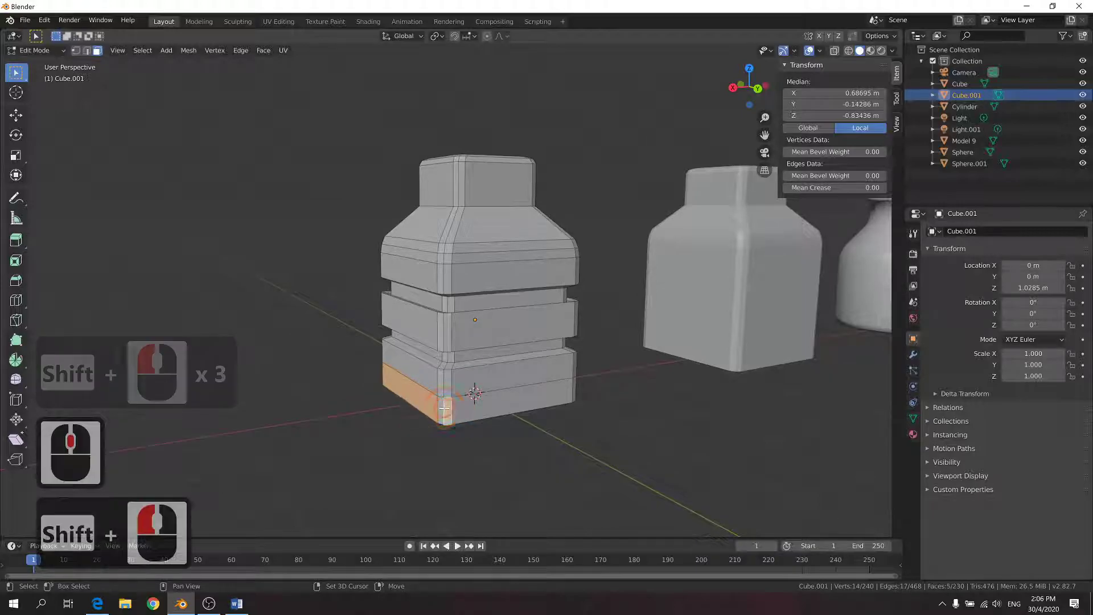
shift+click(440, 409)
shift+click(449, 410)
shift+click(456, 411)
shift+click(449, 409)
middle_drag(533, 398, 383, 414)
shift+click(375, 420)
shift+click(379, 419)
shift+click(380, 418)
shift+click(403, 405)
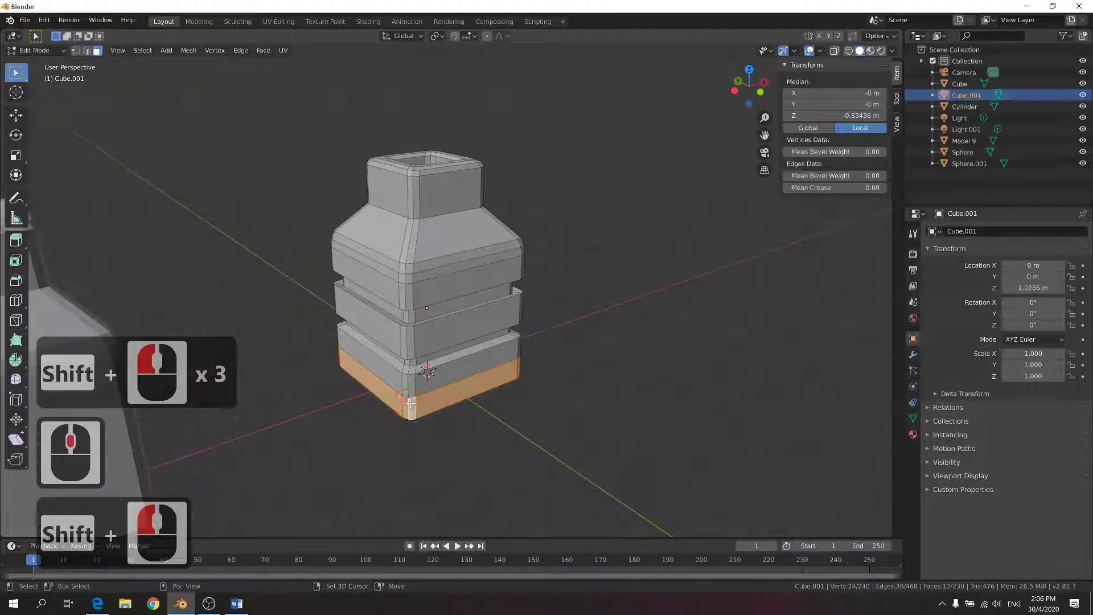
shift+click(471, 401)
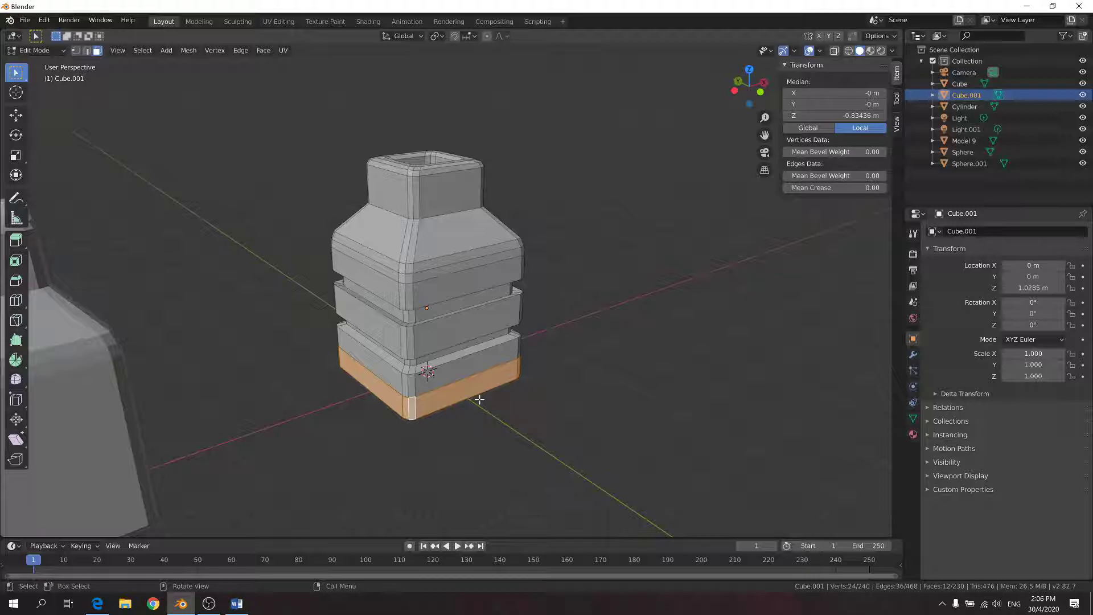
Extrude the bottom band, scale it outward by about 1.098, fine-tune its size, and clear the selection
key(e)
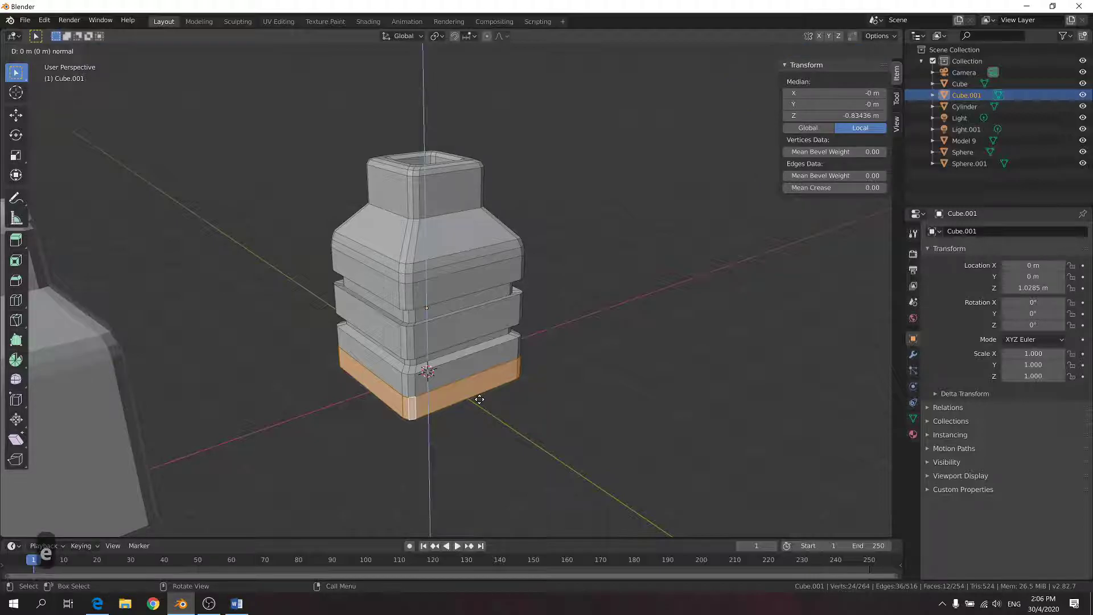
click(479, 399)
key(s)
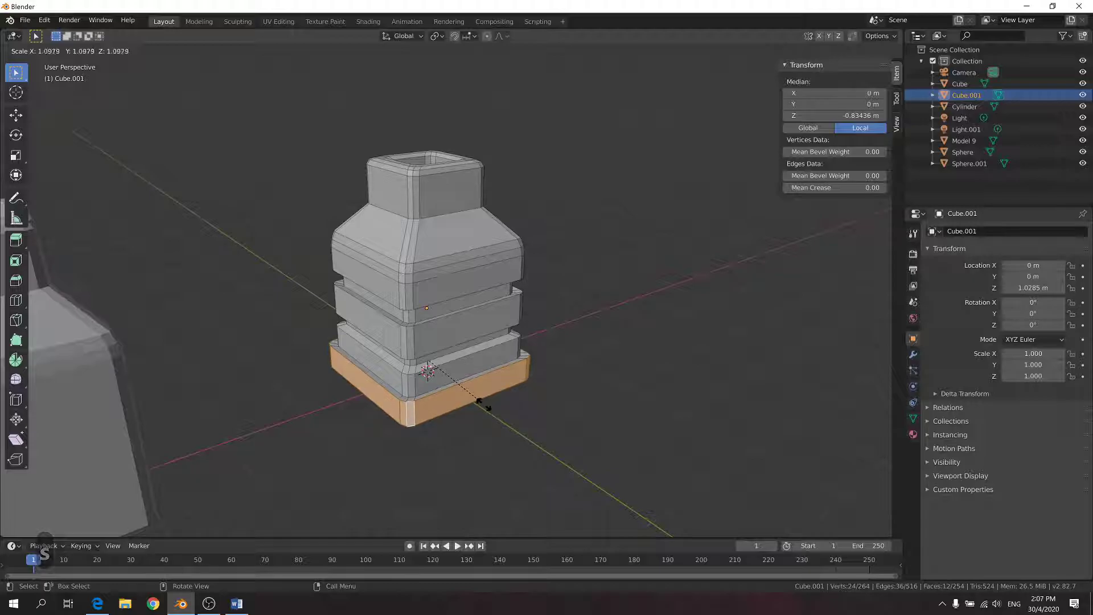
click(487, 406)
middle_drag(641, 408, 508, 399)
key(s)
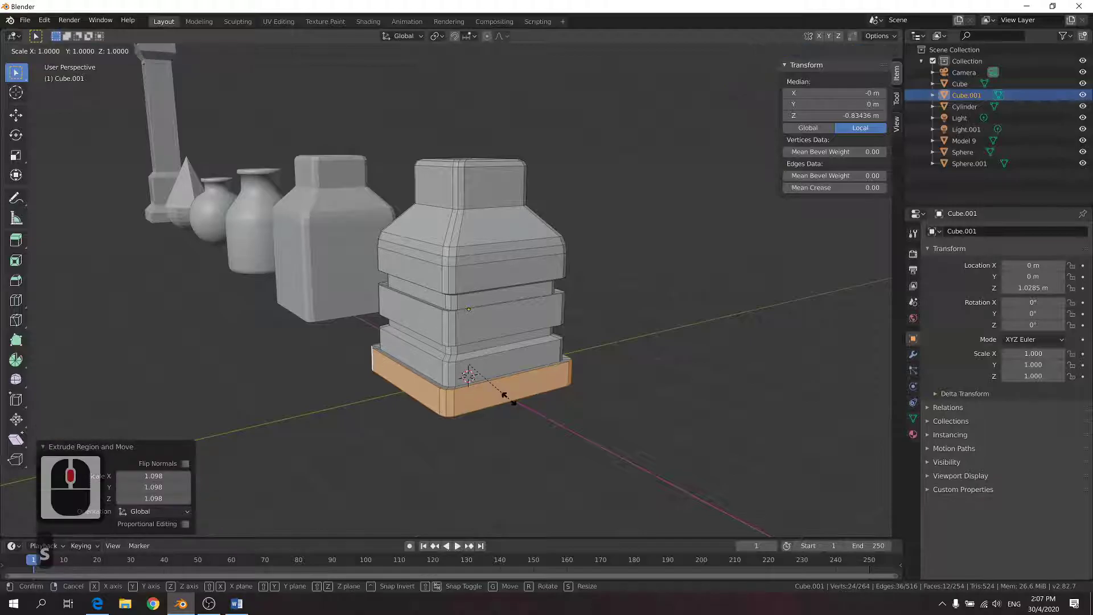
click(513, 401)
double_click(559, 439)
middle_drag(559, 439, 452, 420)
Compare the grooved bottle with picture 5 in the Word lab sheet, review the earlier pictures, and return to Blender
key(alt+Tab)
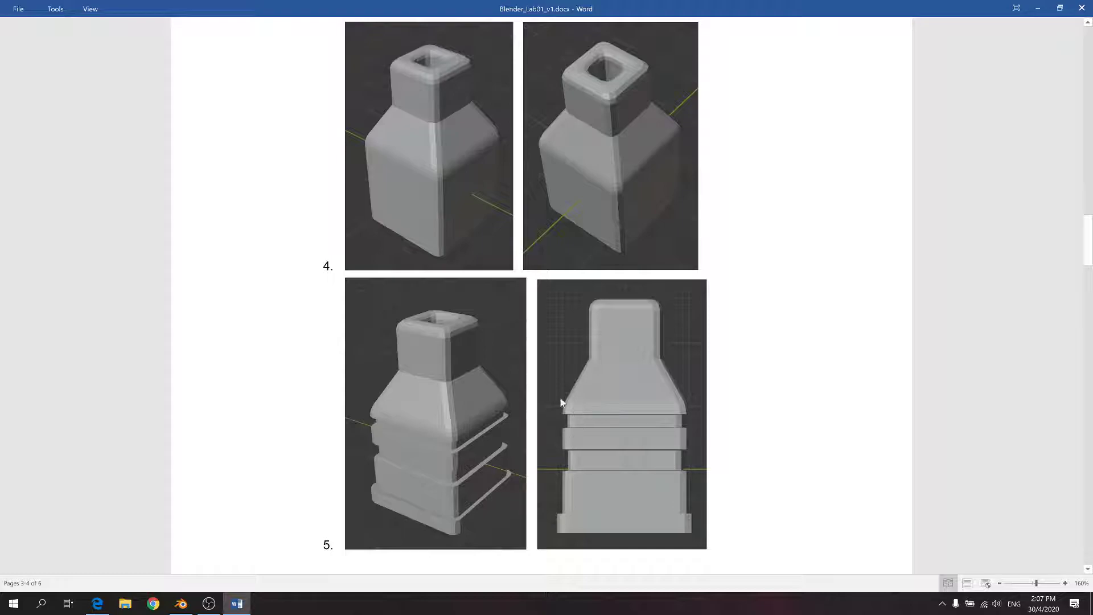
key(alt+Tab)
middle_drag(589, 431, 547, 310)
key(alt+Tab)
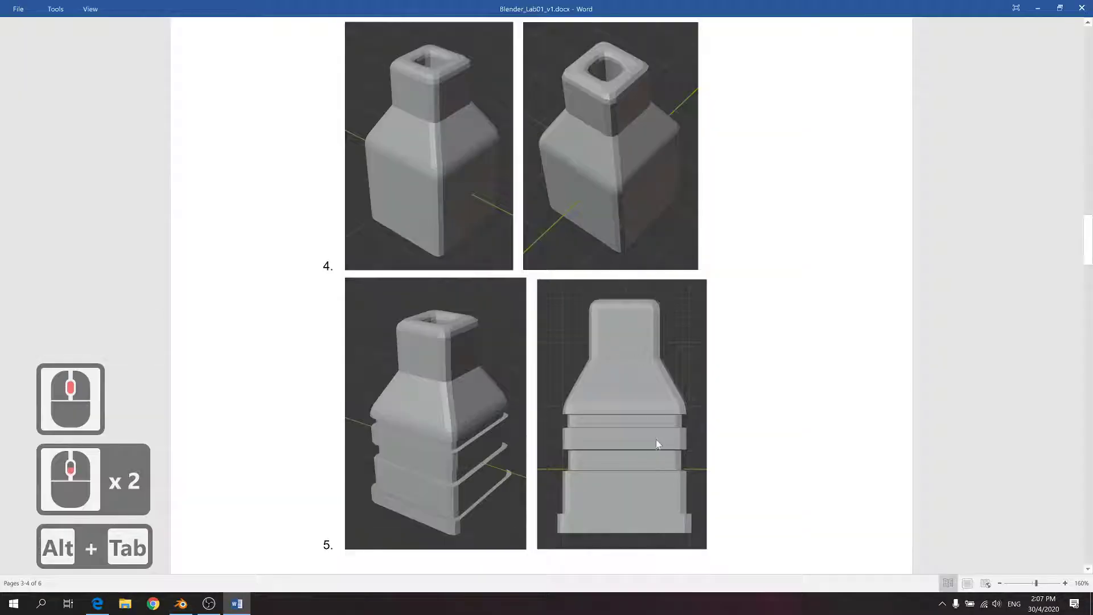
key(alt+Tab)
scroll(493, 308, down, 3)
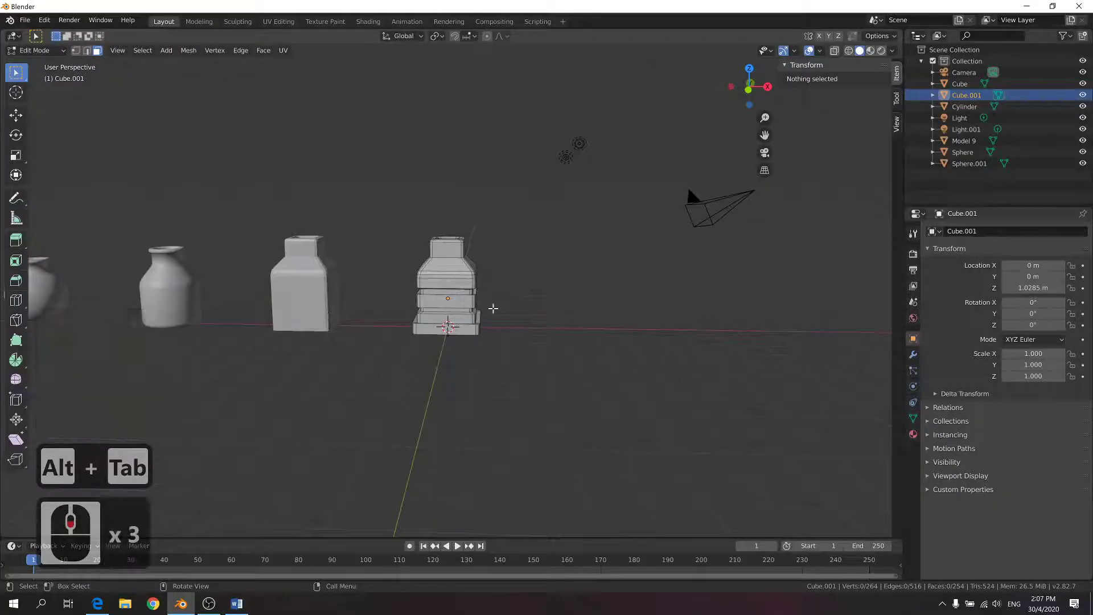
scroll(505, 257, down, 3)
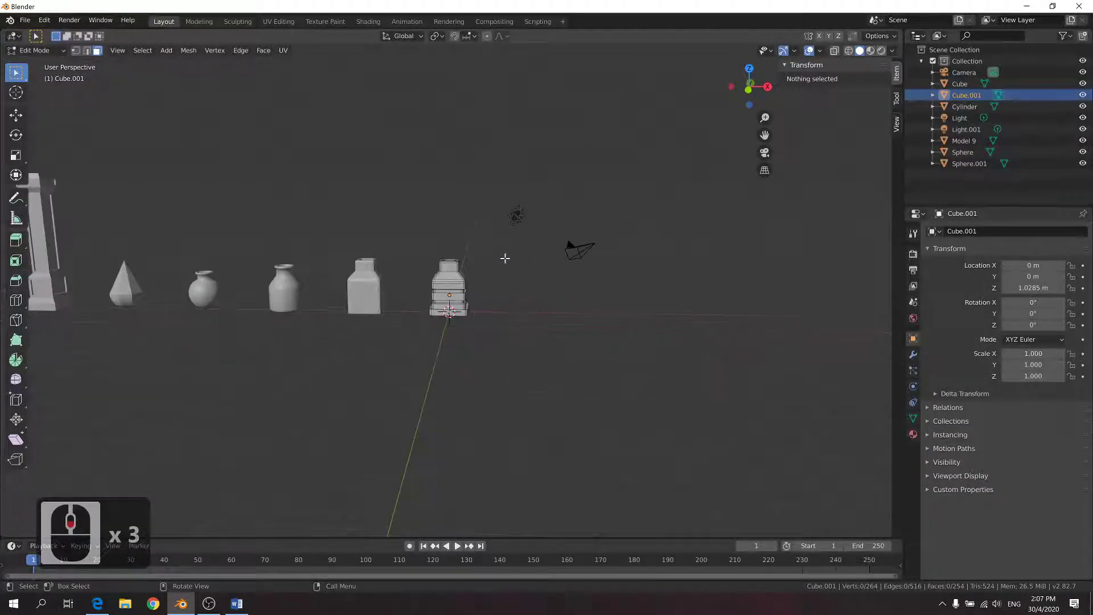
scroll(504, 261, up, 1)
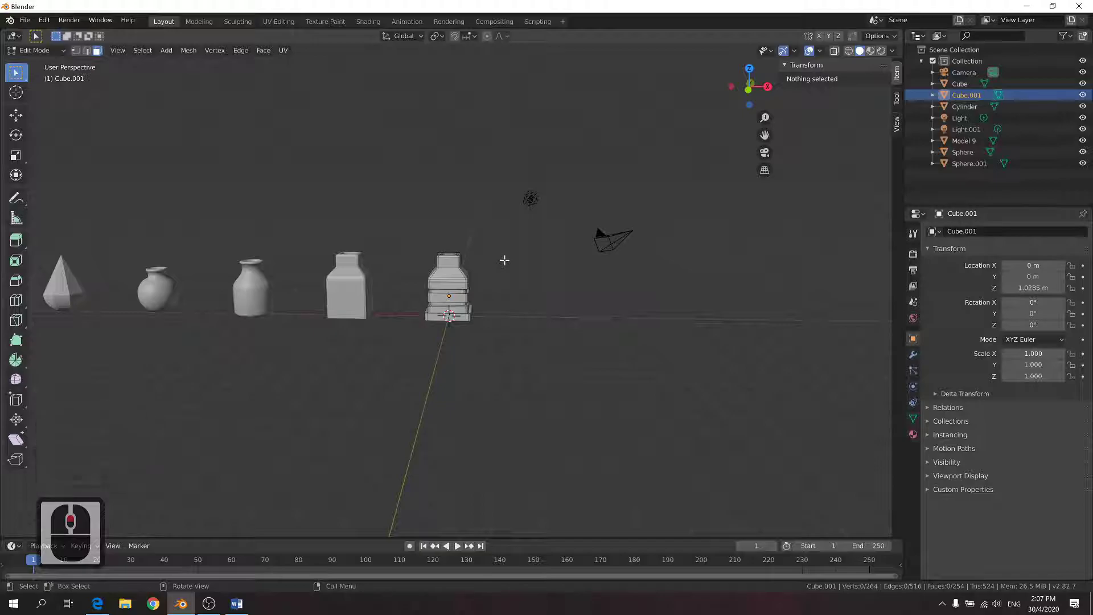
key(alt+Tab)
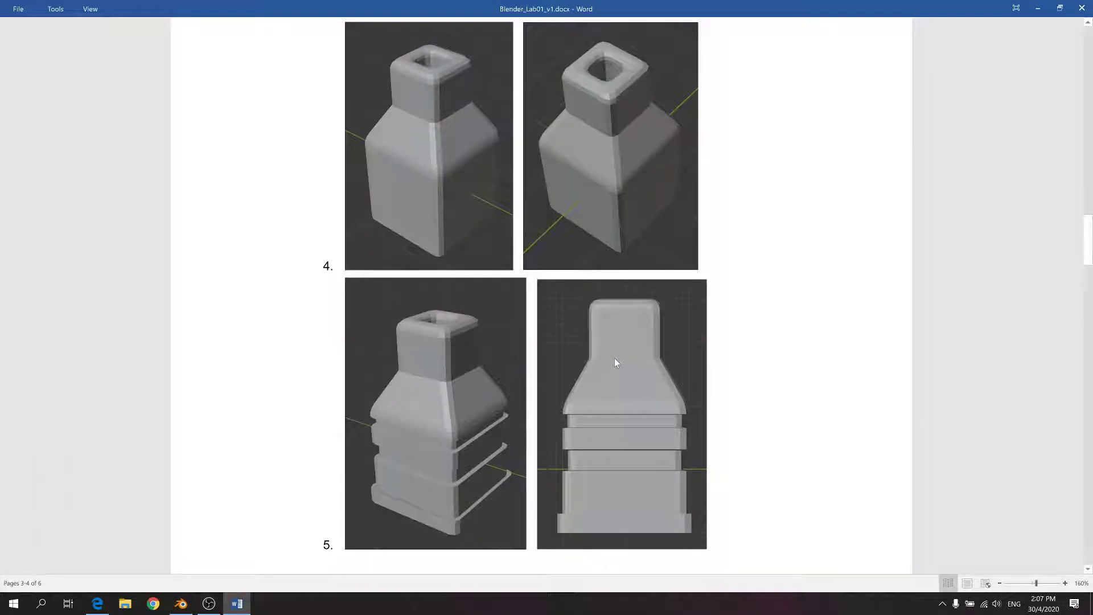
scroll(515, 392, up, 14)
scroll(518, 392, up, 4)
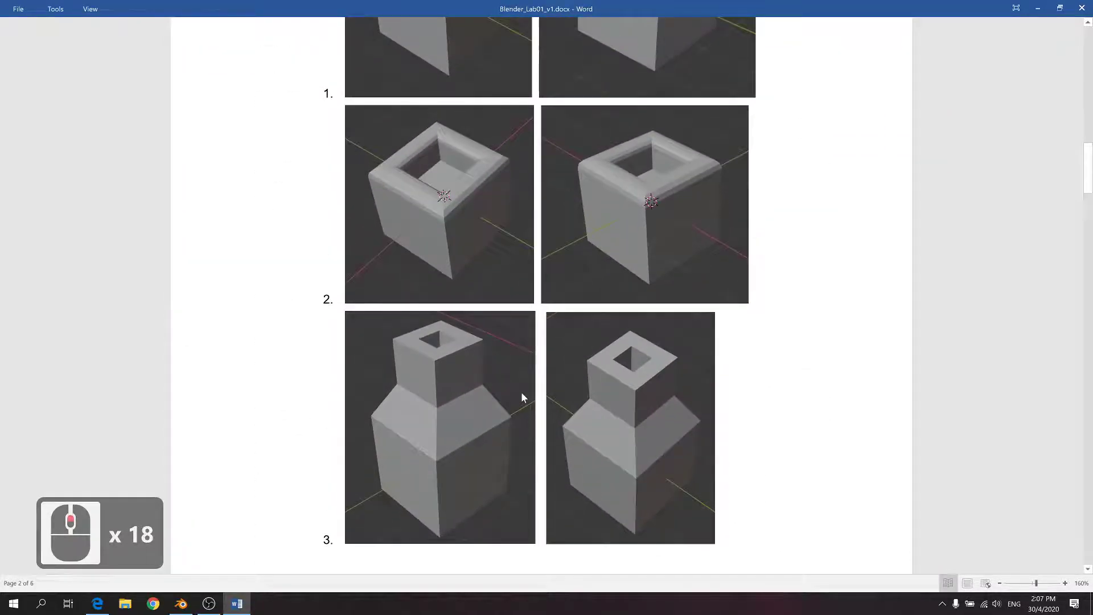
key(alt+Tab)
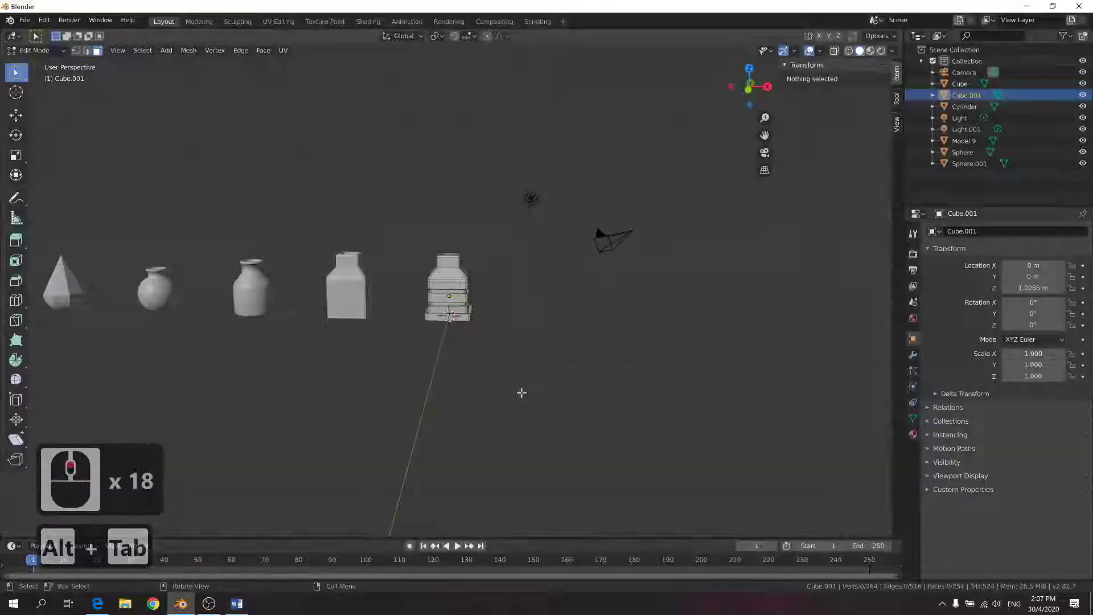
click(561, 267)
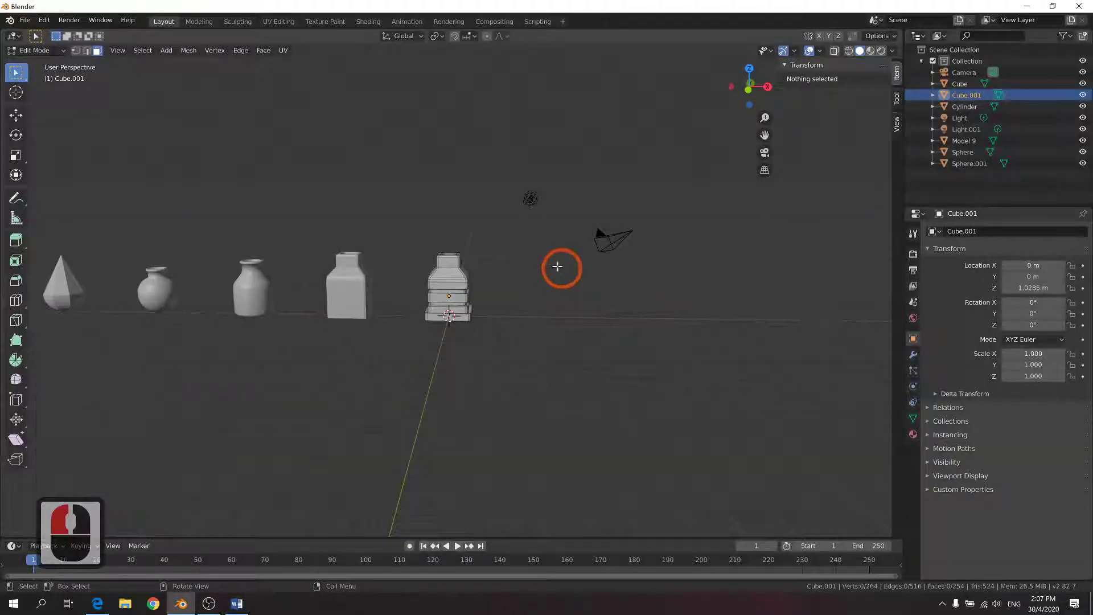
Finish editing the grooved bottle, clear the selection, and add a new cube mesh to the scene
key(Tab)
click(525, 237)
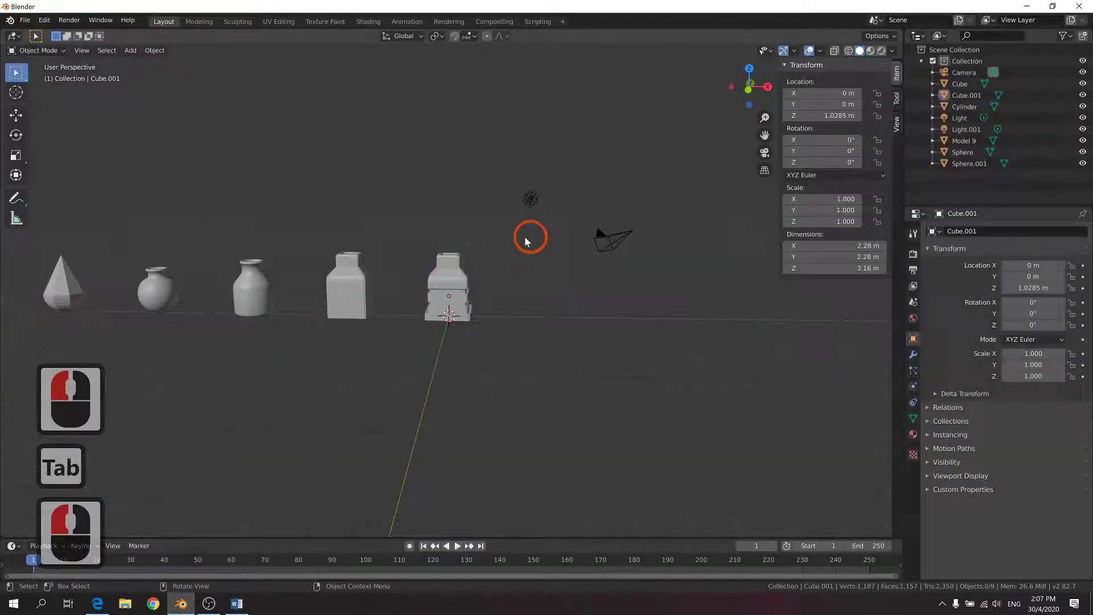
click(131, 50)
mouse_move(170, 63)
click(249, 77)
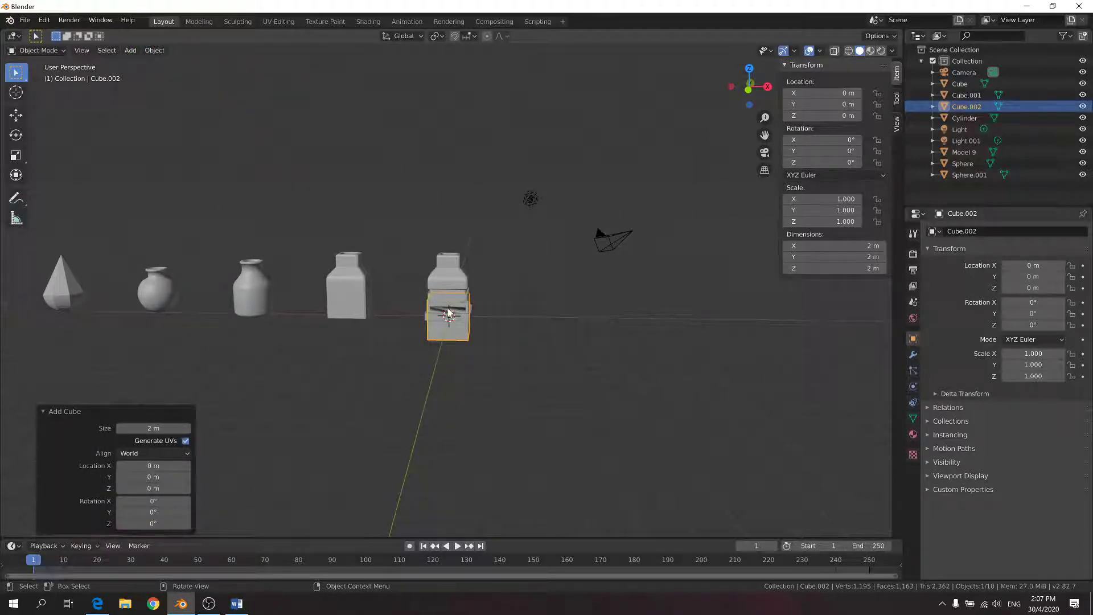
Move the new cube along the X axis, away from the grooved bottle, and set its X location to 5 m
key(g)
key(x)
click(528, 313)
click(832, 119)
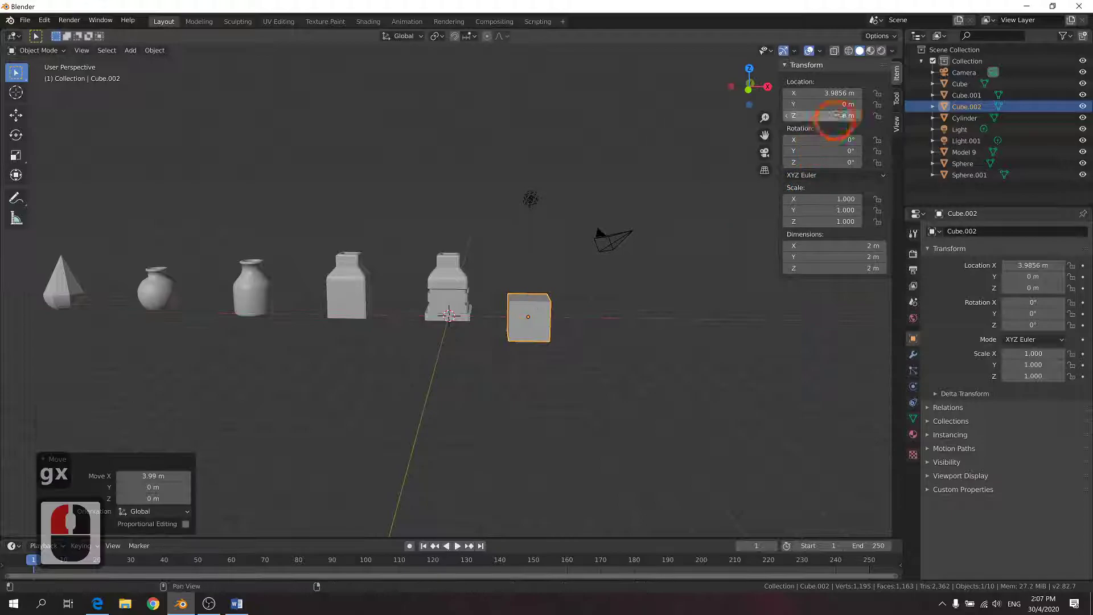
click(833, 94)
click(834, 93)
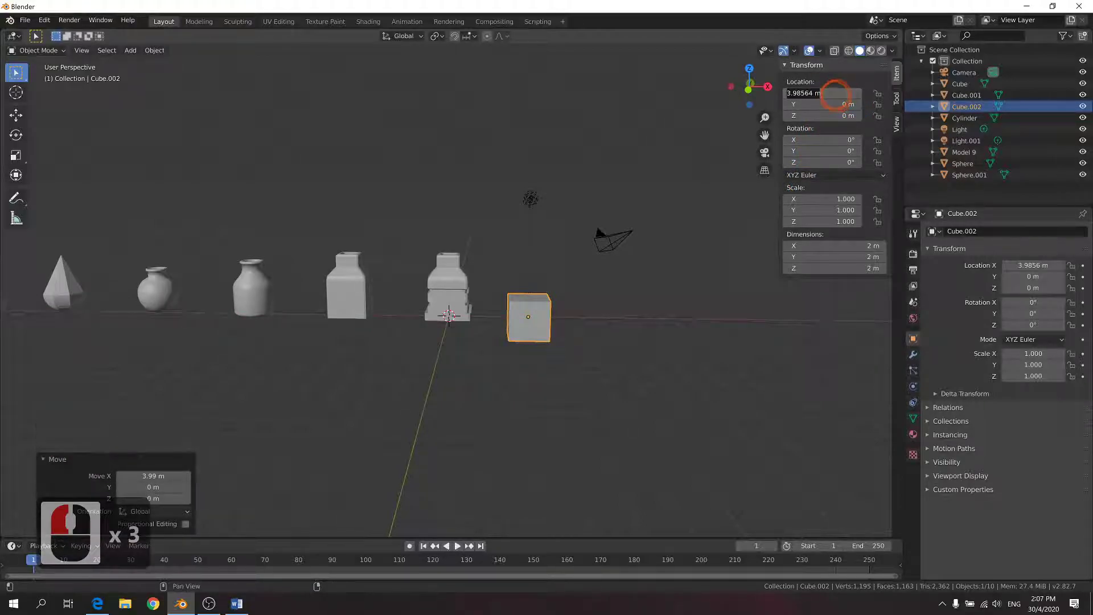
text(5)
key(Return)
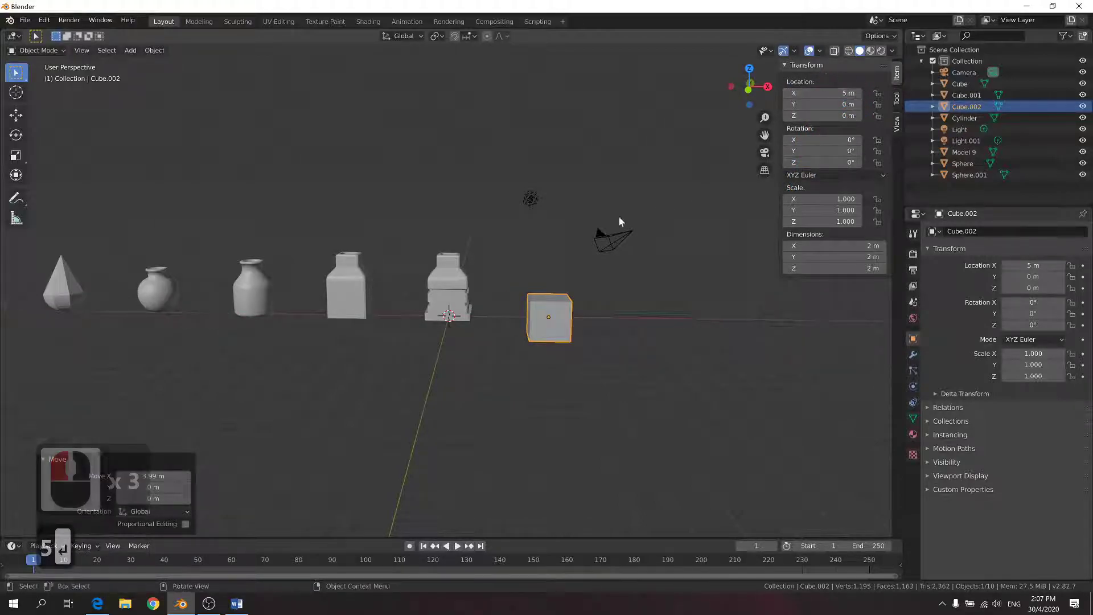
Set the cube's Z location to 1 m and check picture 3 in the Word lab sheet before returning to Blender
click(840, 118)
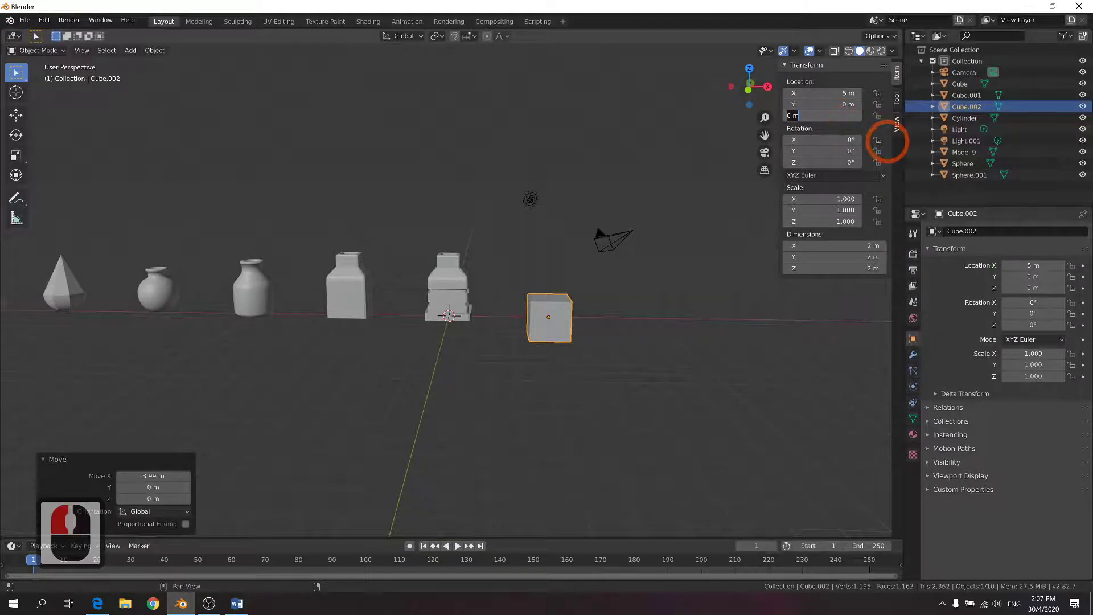
text(.5)
key(Return)
click(816, 115)
text(1)
key(Return)
key(alt+Tab)
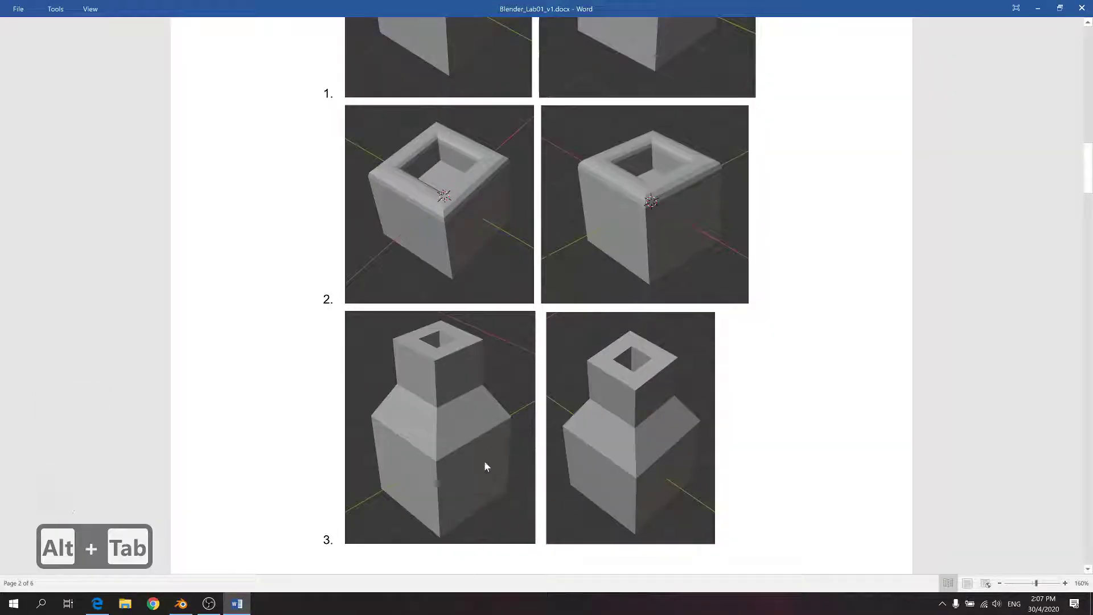
key(alt+Tab)
Extrude the cube's top face upward, scale it to 0.733 for the sloped shoulder, and extrude it up again for the neck
key(Tab)
mouse_move(589, 259)
middle_down()
mouse_move(557, 288)
mouse_move(593, 312)
mouse_move(600, 268)
middle_up()
scroll(593, 313, up, 4)
click(600, 268)
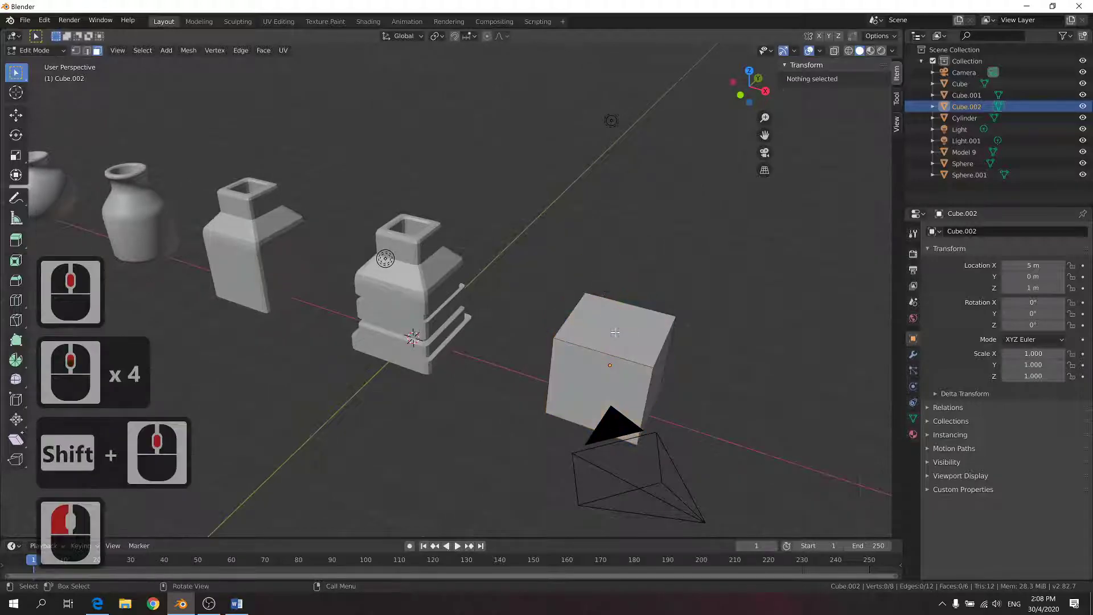
click(615, 325)
key(e)
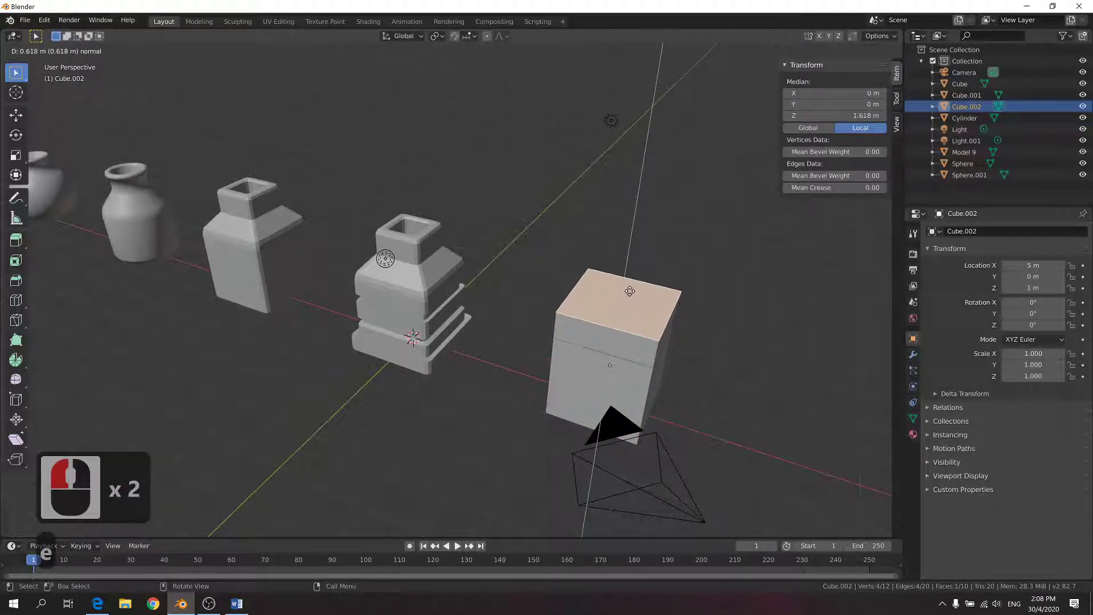
click(627, 294)
key(s)
click(627, 294)
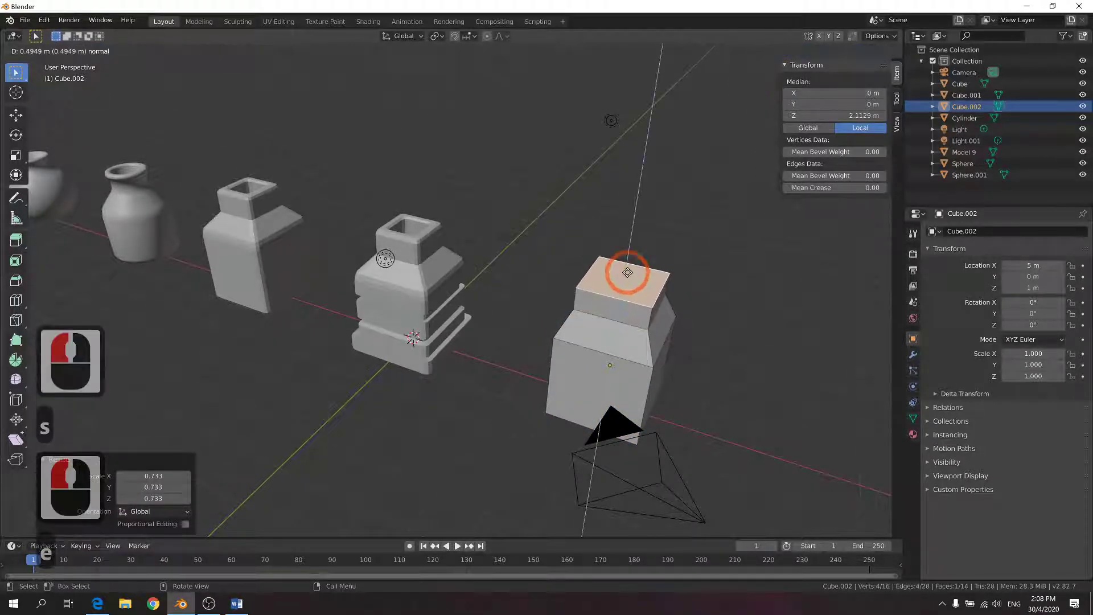
key(e)
click(629, 265)
Extrude the neck's top face inward at a scale of 0.602 and extrude it down about 1.27 m to hollow the opening
key(e)
key(s)
click(624, 269)
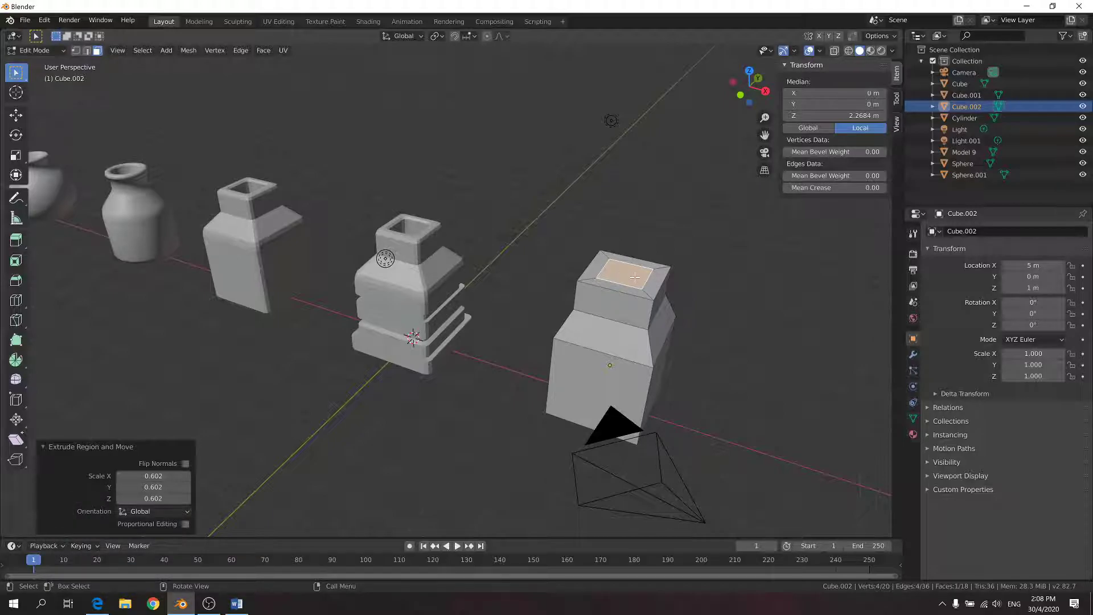
key(e)
click(638, 331)
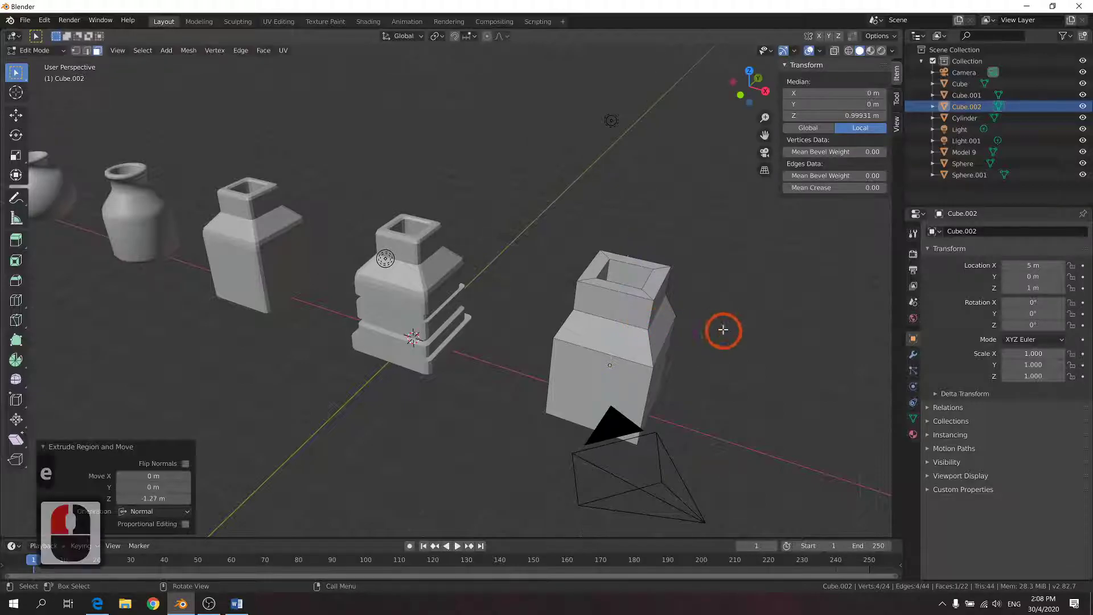
Review the Word lab sheet's pictures, return to Blender, and finish editing the bottle with nothing selected
key(alt+Tab)
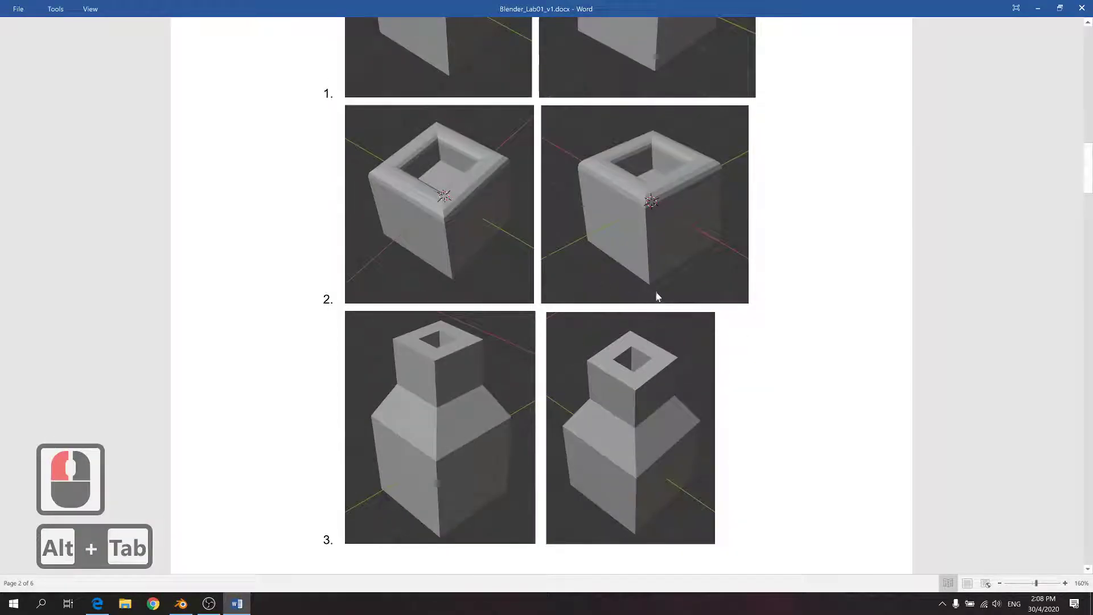
scroll(656, 296, up, 2)
key(alt+Tab)
click(596, 210)
key(Tab)
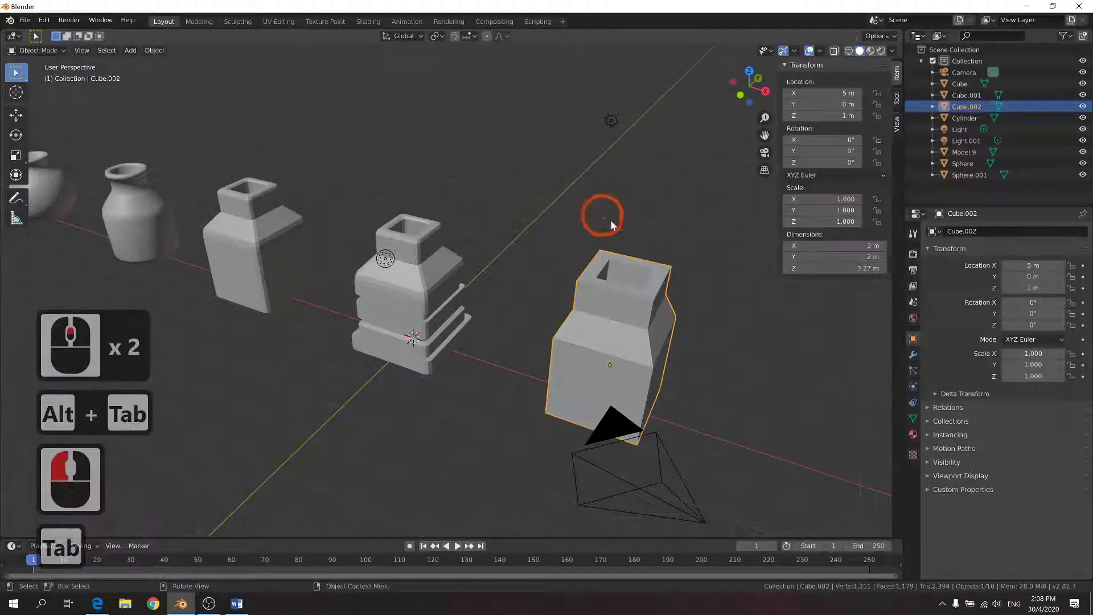
scroll(609, 224, down, 3)
click(529, 213)
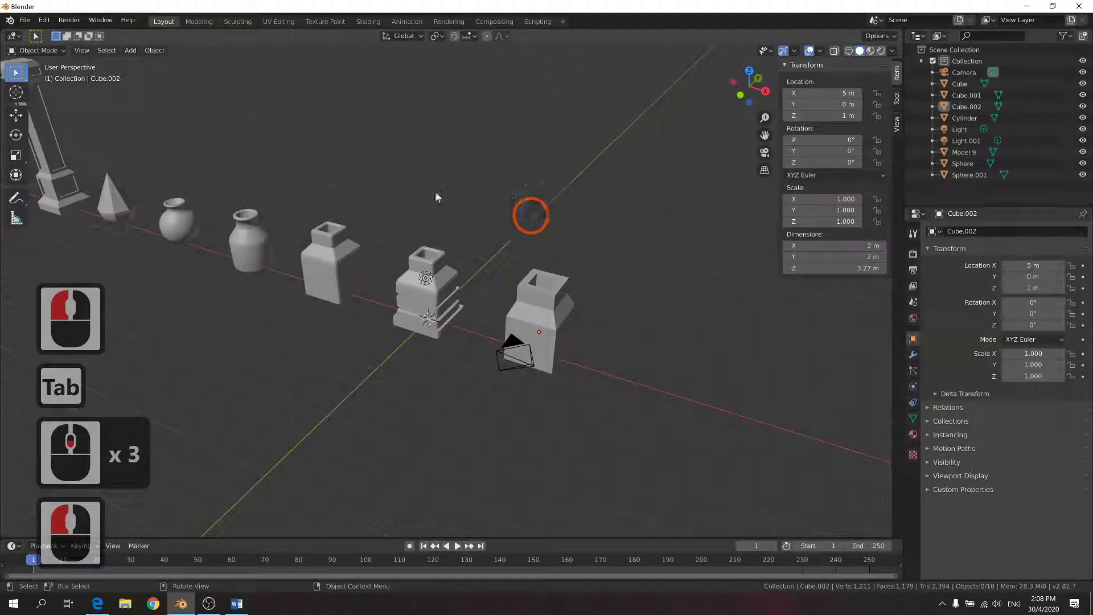
Add another cube and place it at X 10 m and Z 1 m
click(130, 50)
mouse_move(147, 64)
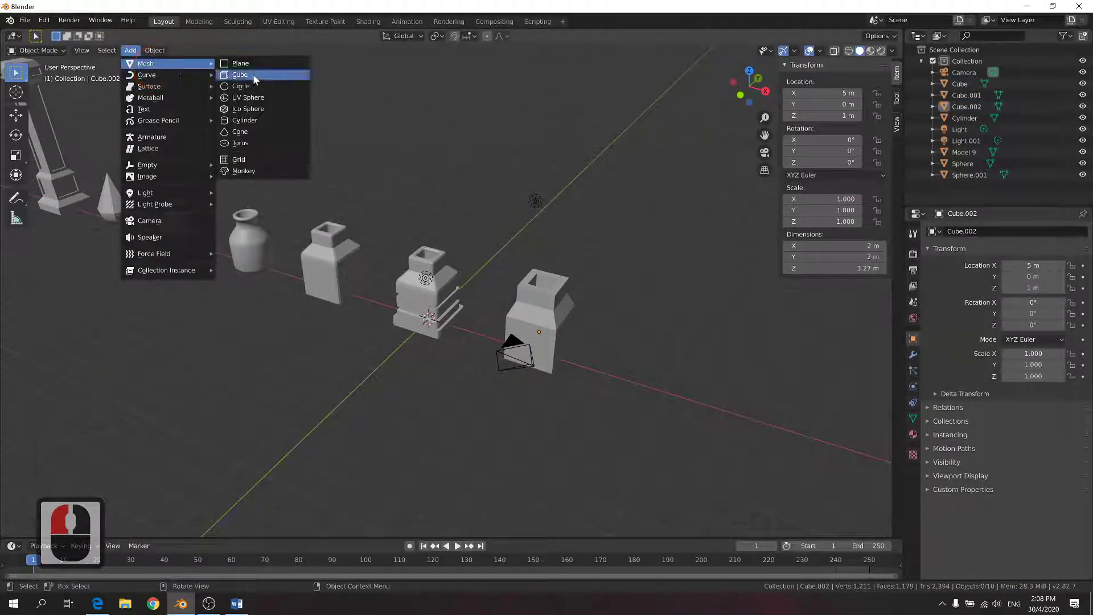
click(255, 80)
click(843, 94)
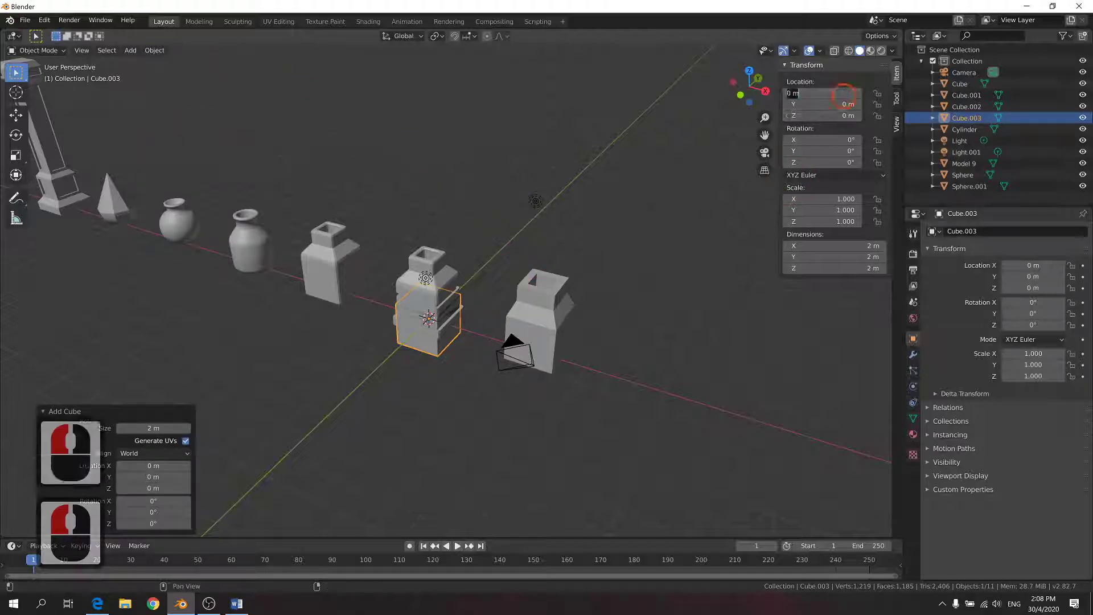
text(10)
key(Tab)
key(Tab)
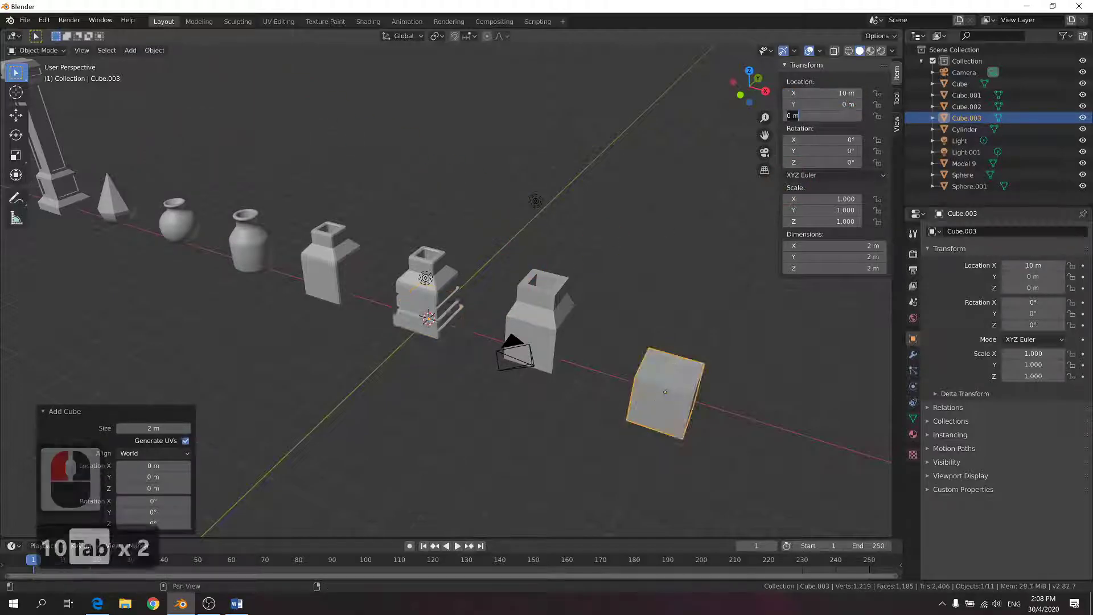
text(1)
key(Return)
After checking picture 2, extrude the new cube's top face inward at a scale of 0.586 and down about 0.78 m
key(alt+Tab)
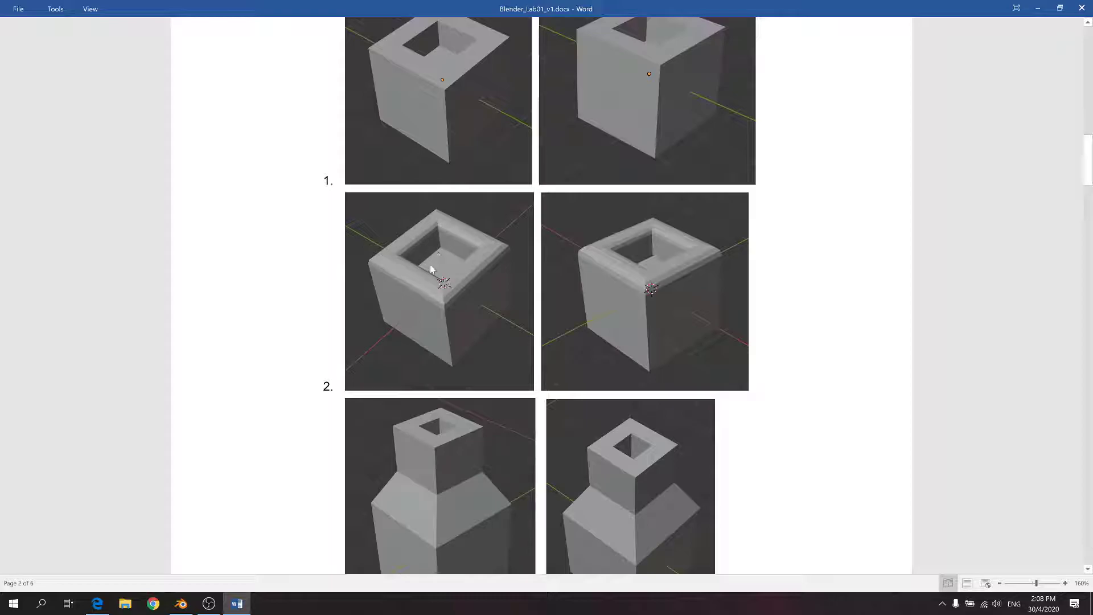
key(alt+Tab)
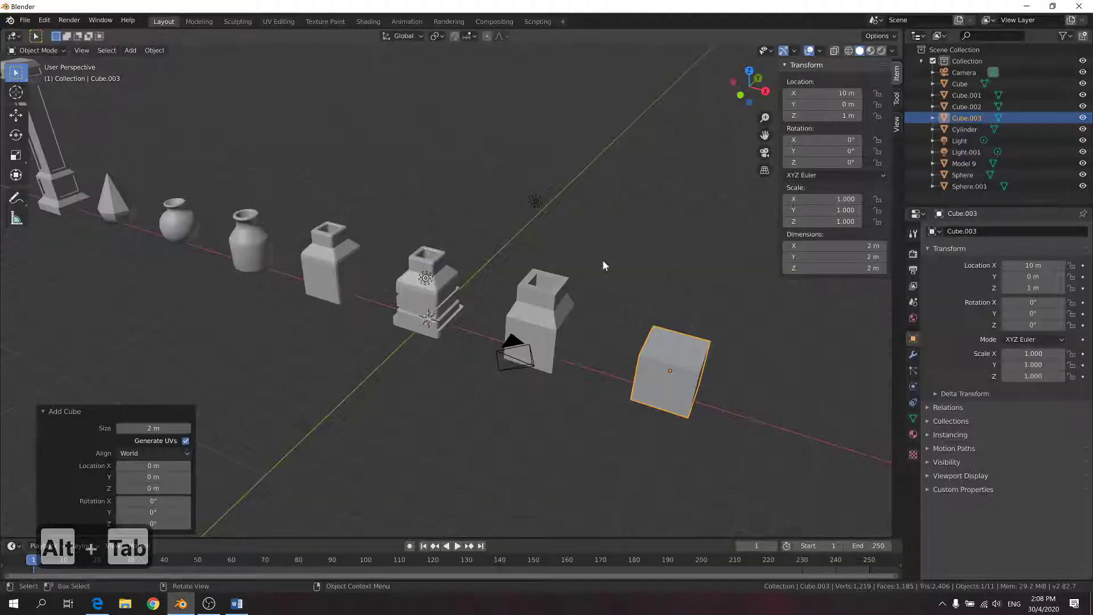
key(Tab)
click(689, 348)
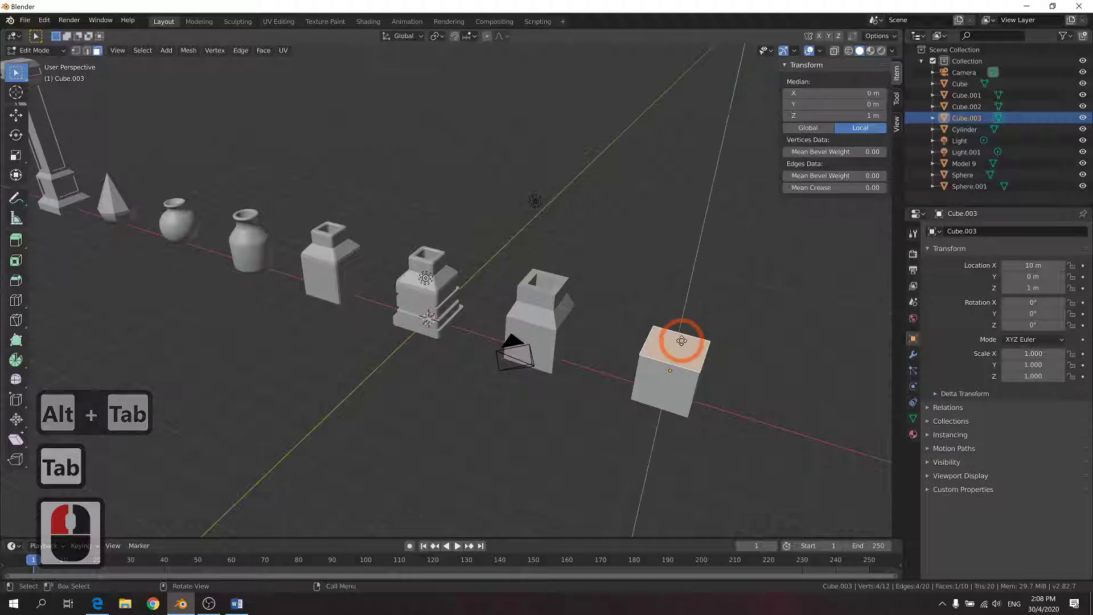
key(e)
key(s)
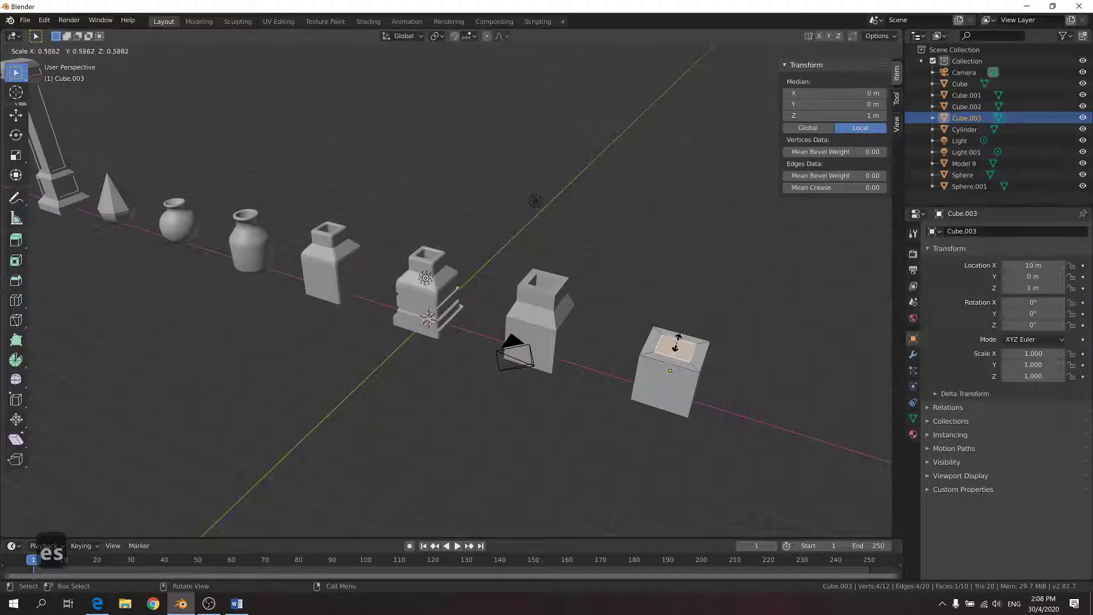
click(677, 341)
key(e)
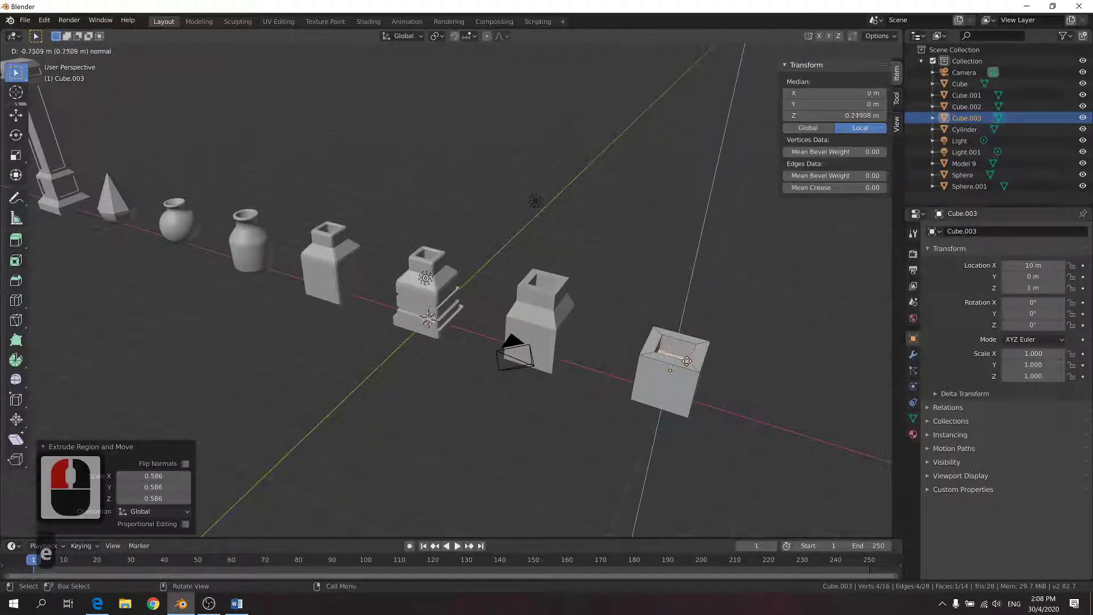
click(687, 360)
Check picture 2 in the Word lab sheet again, return to Blender, and switch mesh selection to edges
middle_drag(708, 361, 732, 344)
key(alt+Tab)
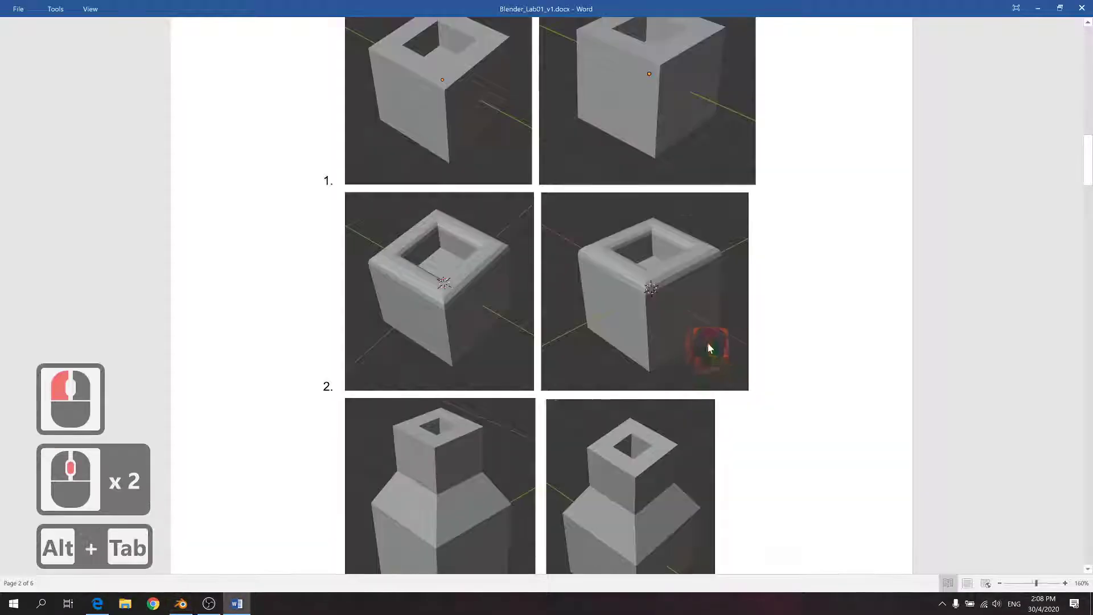
key(alt+Tab)
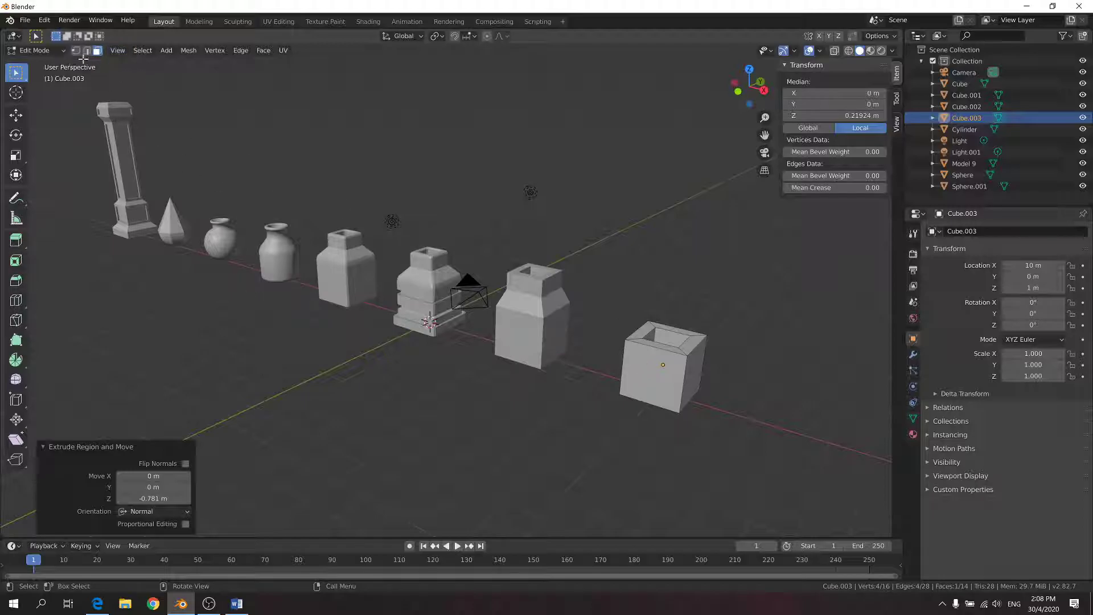
key(1)
key(2)
key(3)
key(1)
key(2)
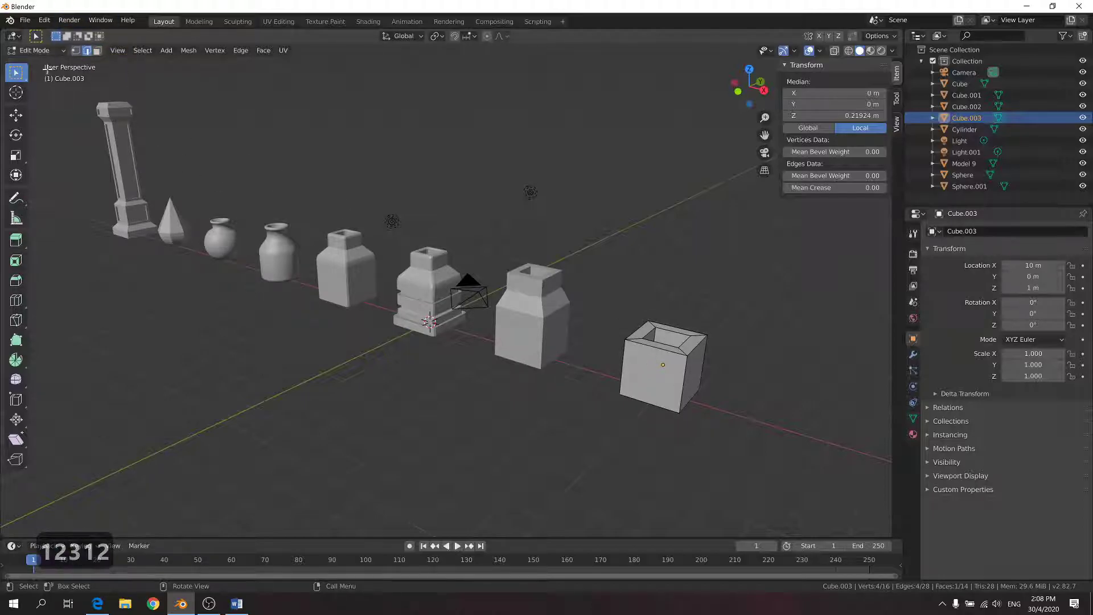
key(1)
key(2)
key(3)
key(1)
key(2)
key(3)
key(1)
key(2)
key(3)
key(1)
key(2)
key(3)
key(1)
key(2)
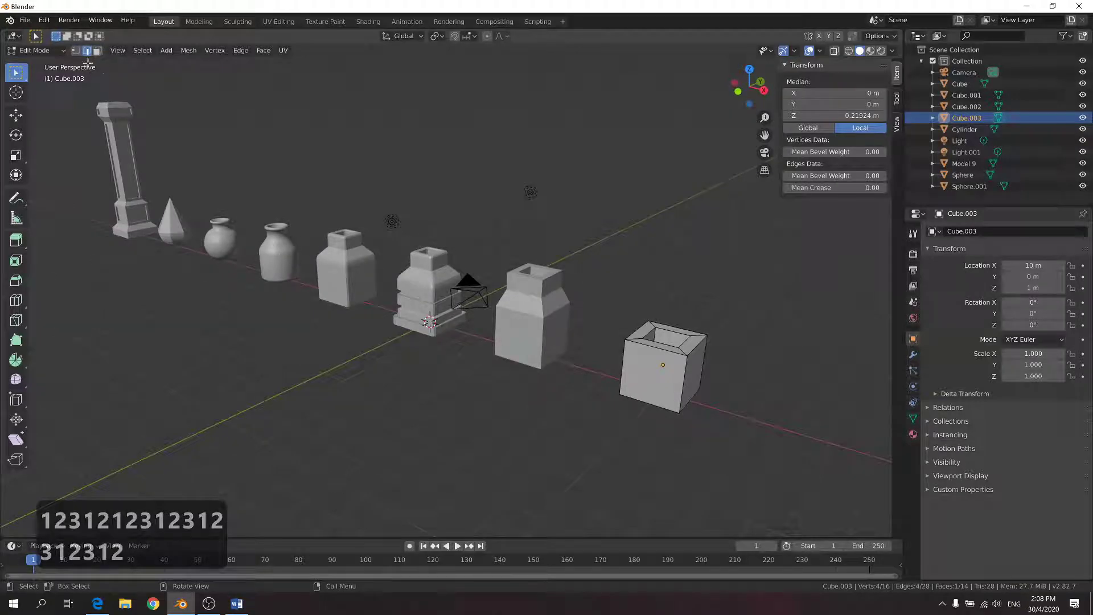
Select all the inner and outer edges of the hollow cube's top rim
click(661, 345)
shift+click(661, 343)
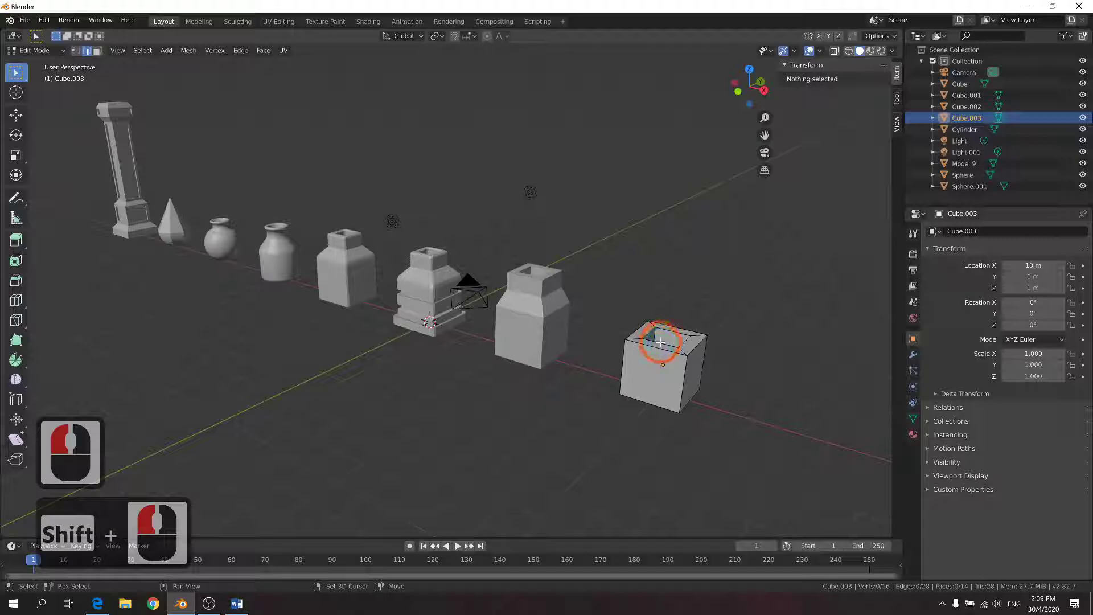
shift+double_click(660, 343)
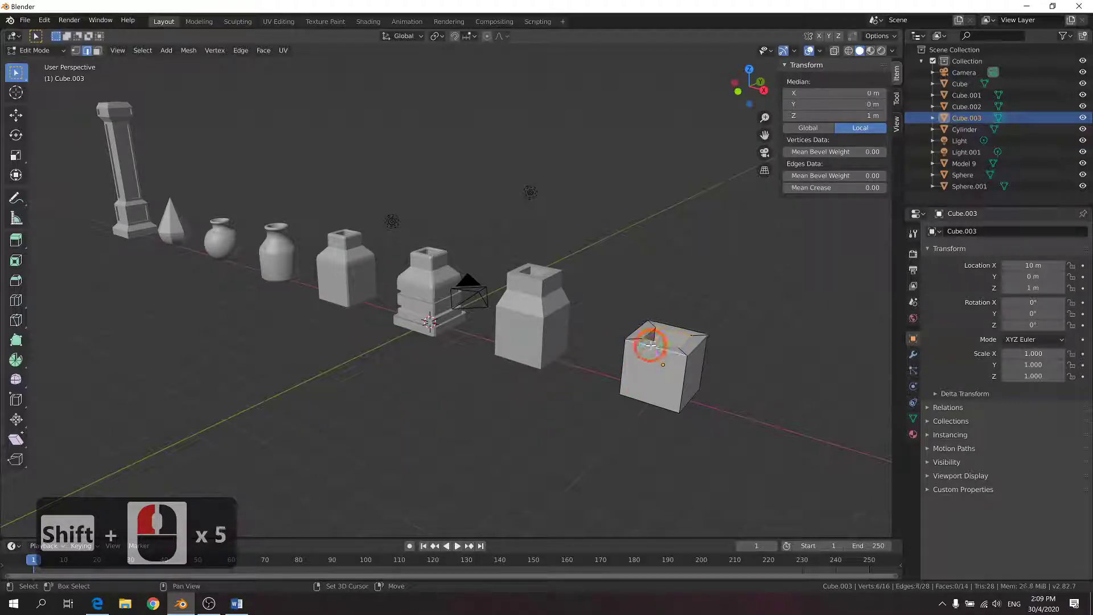
Bevel the selected rim edges with a 0.159 m offset and 2 segments, and clear the selection
click(16, 280)
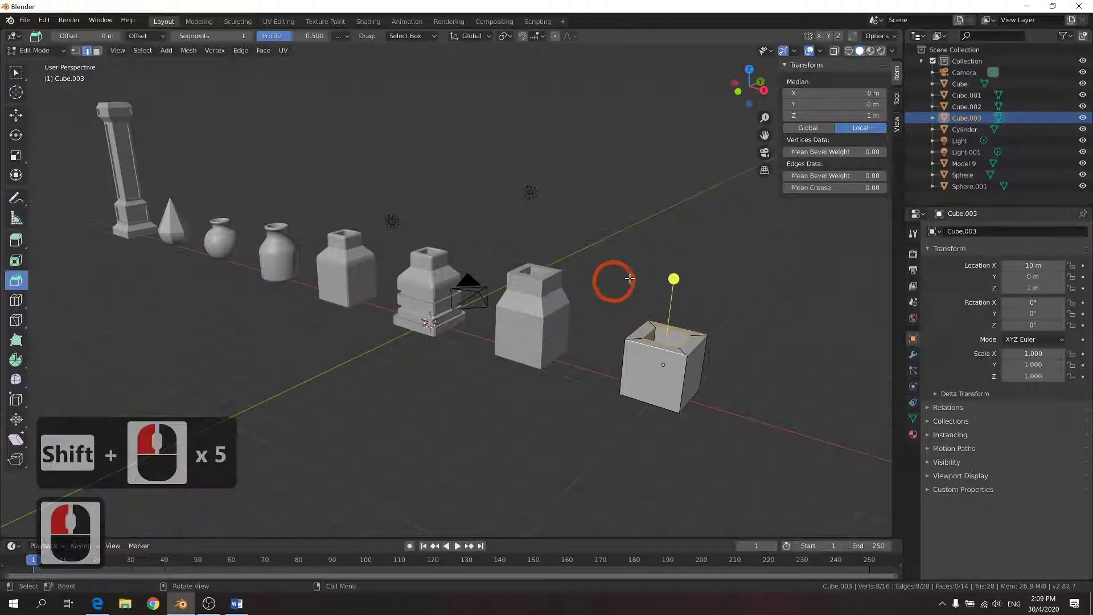
drag(672, 276, 673, 274)
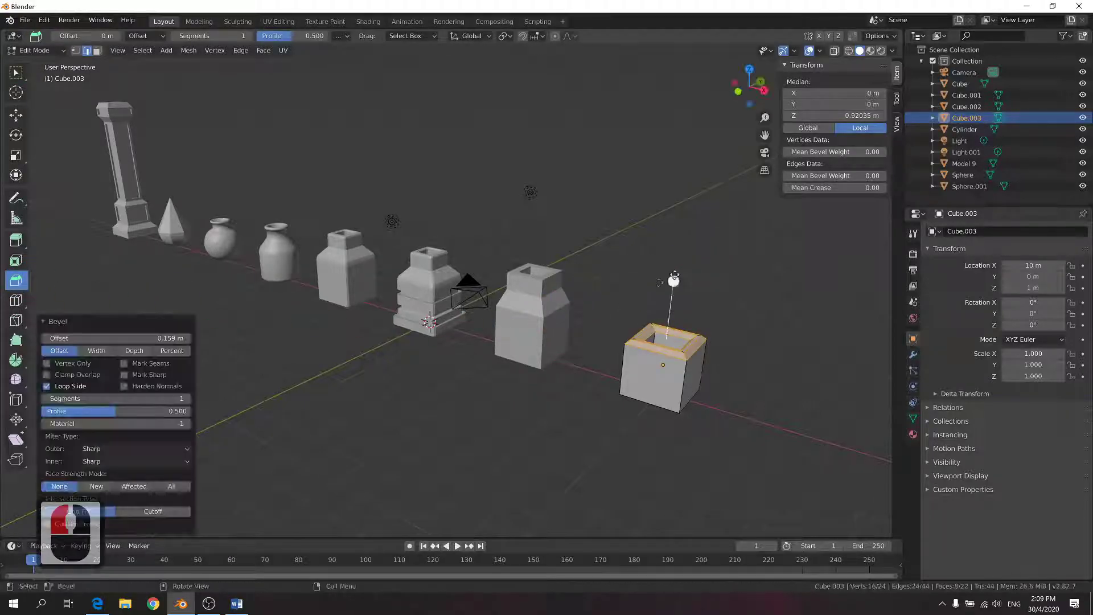
click(566, 466)
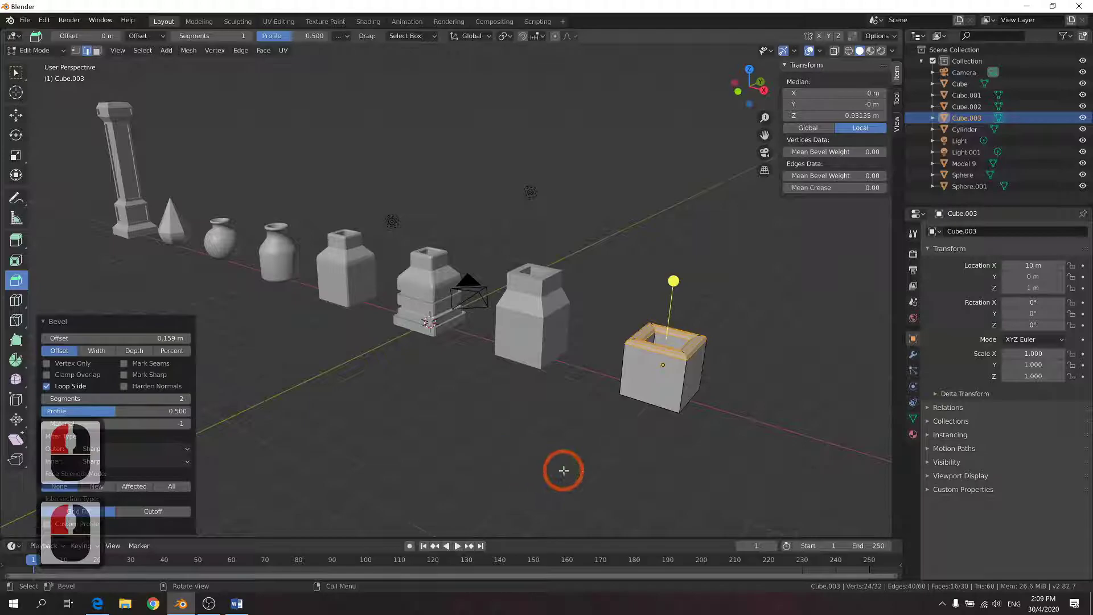
click(608, 450)
Compare the beveled cube with picture 2 in the Word lab sheet, review picture 1, and return to Blender
middle_drag(711, 409, 654, 415)
key(alt+Tab)
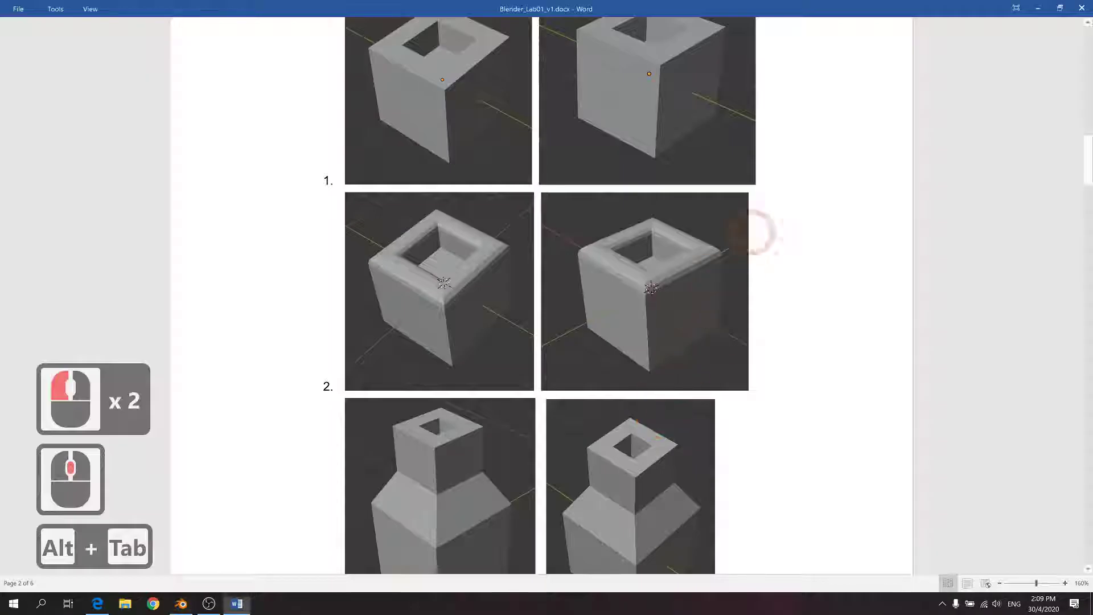
shift+middle_drag(628, 282, 817, 217)
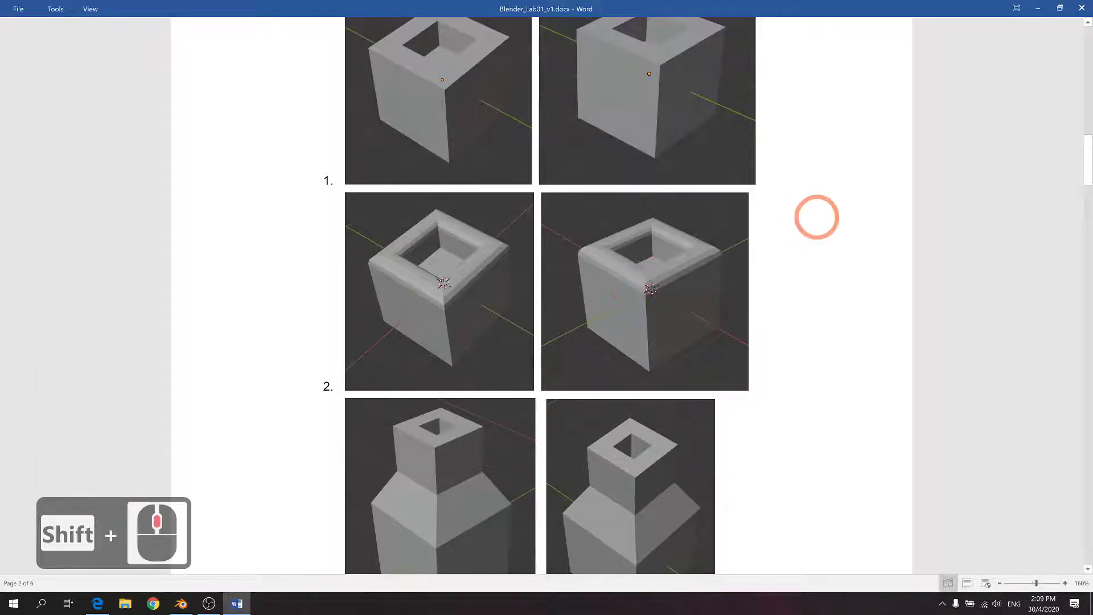
scroll(817, 218, up, 2)
key(alt+Tab)
middle_drag(676, 319, 632, 262)
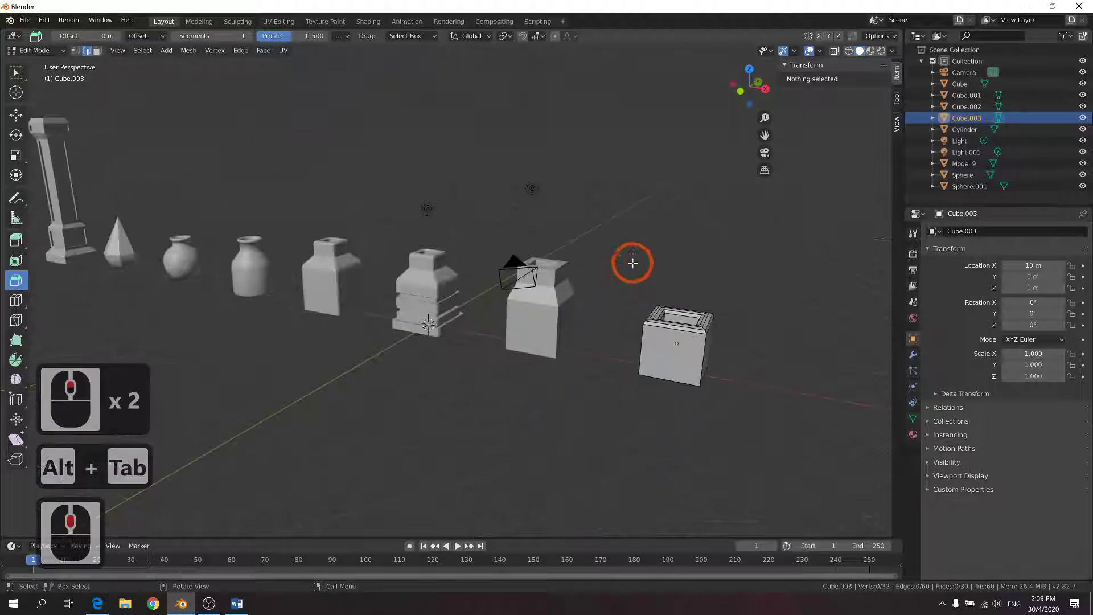
Return the beveled cube to Object Mode, add a new mesh cube, and set its X location to 15 m
click(649, 259)
click(613, 195)
key(Tab)
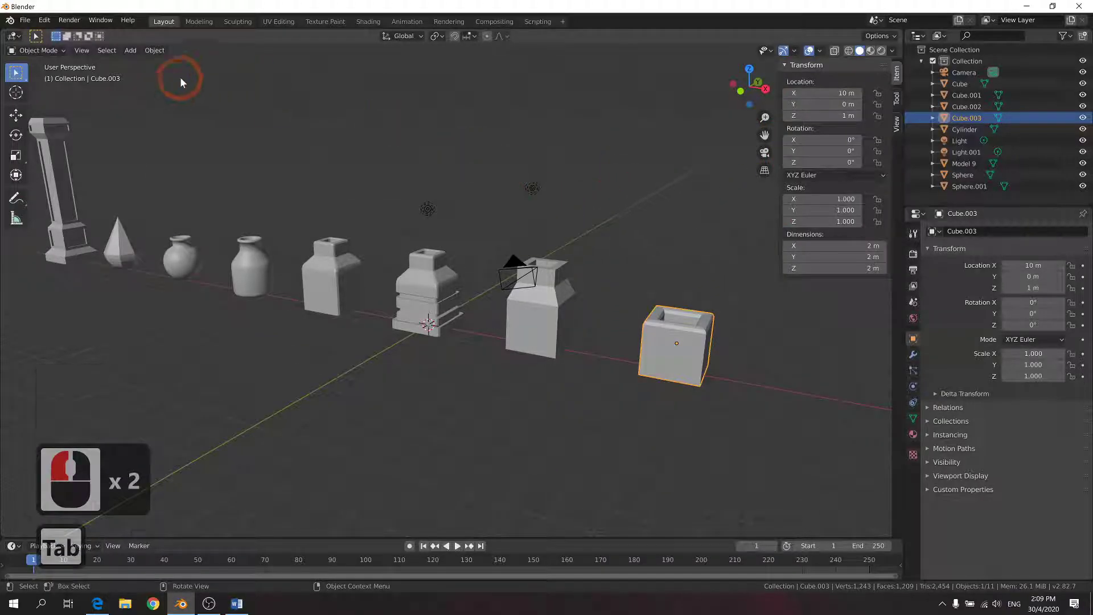
click(158, 70)
click(132, 51)
mouse_move(145, 64)
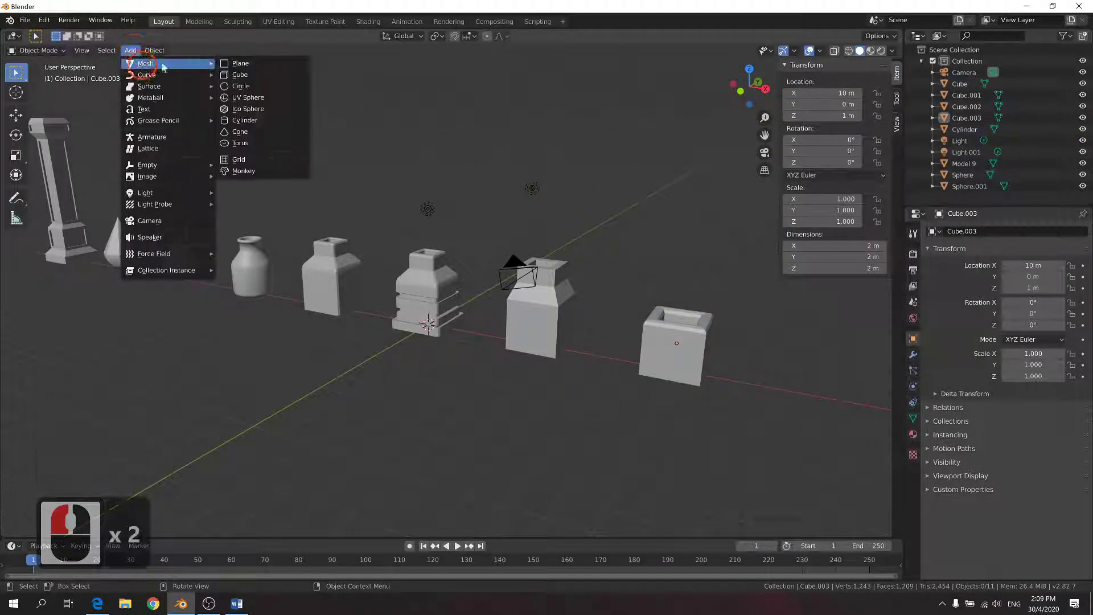
click(229, 79)
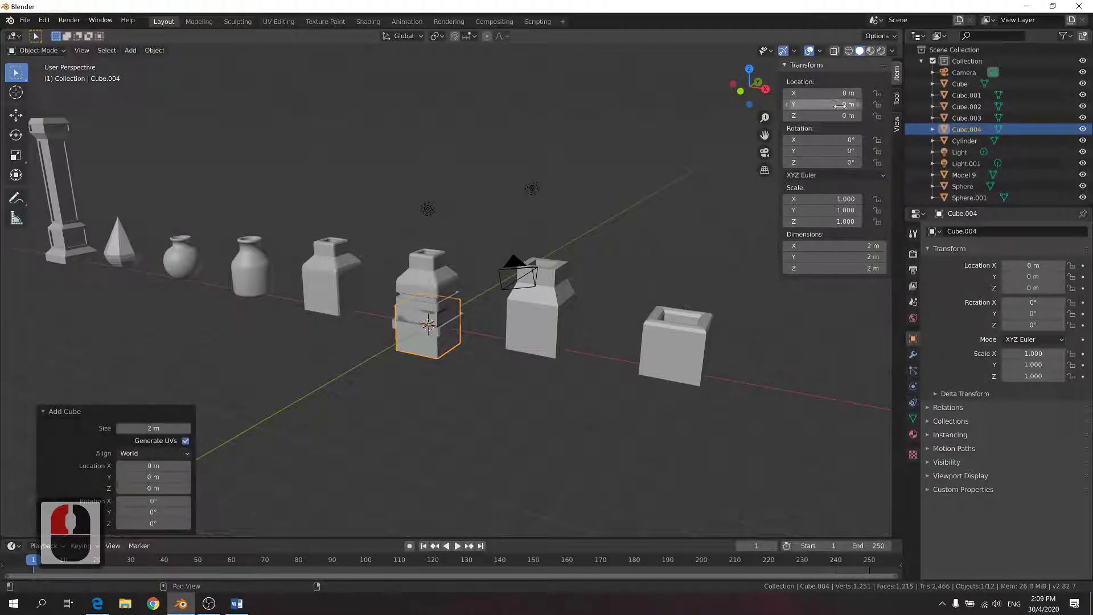
text(15)
key(Return)
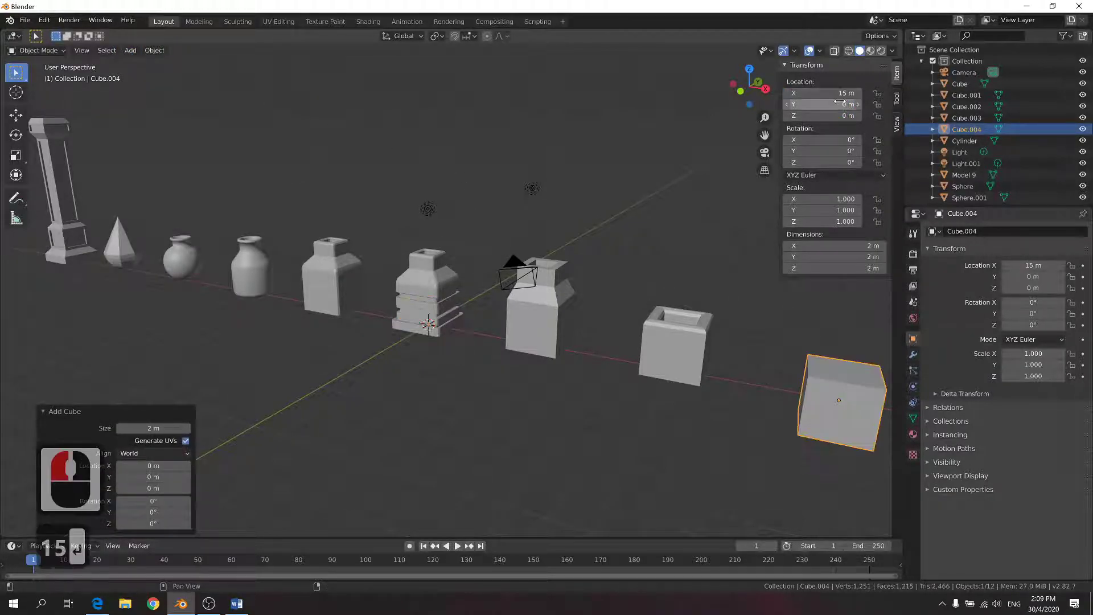
Enable snapping and set the new cube's Z location to 1 m in Object Mode
key(Tab)
key(shift+Tab)
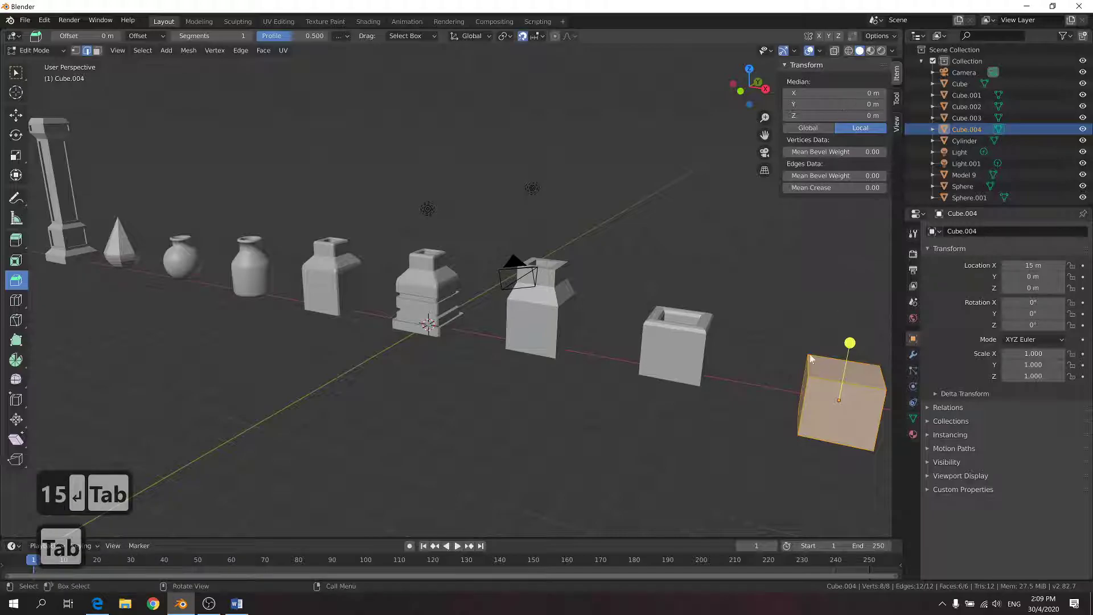
click(831, 374)
double_click(827, 374)
key(Tab)
double_click(845, 116)
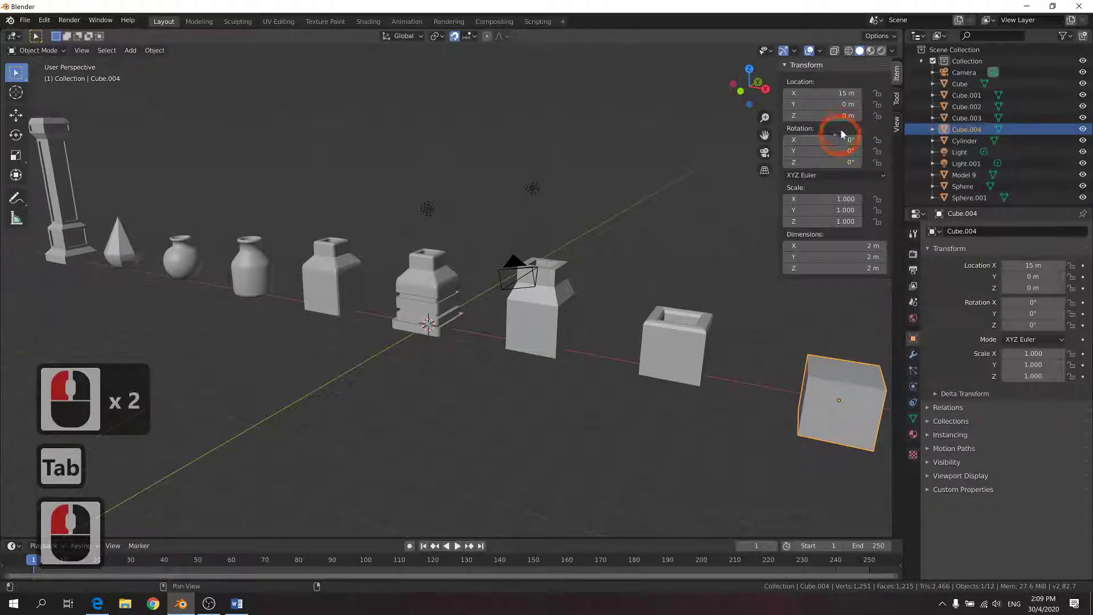
click(845, 116)
text(1)
key(Return)
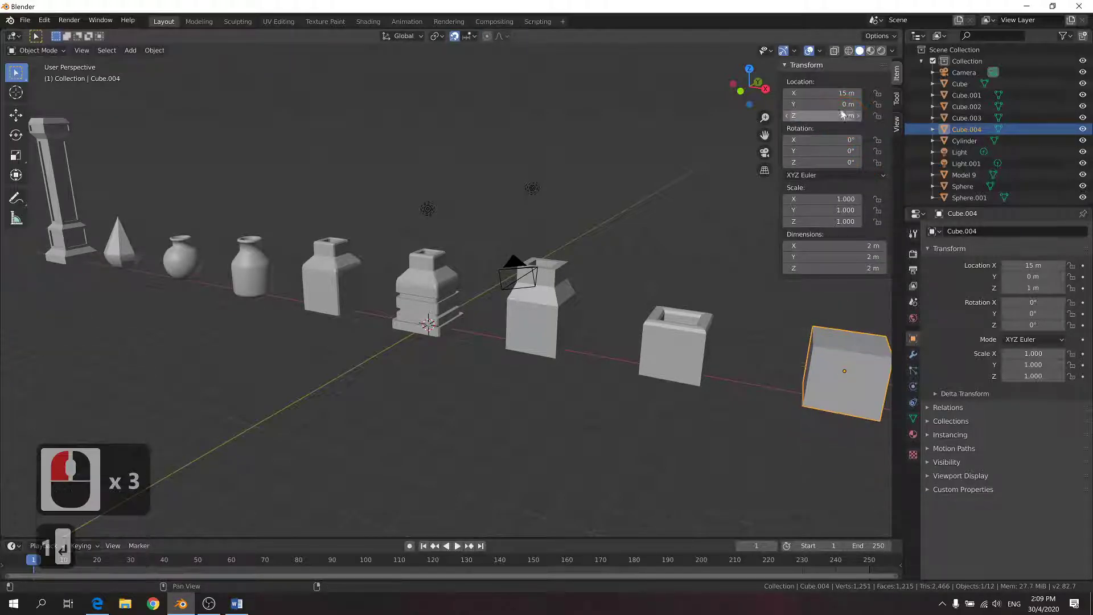
Check picture 1 in the Word lab sheet, return to Blender, and select the new cube's top face in Edit Mode
shift+middle_drag(722, 279, 612, 295)
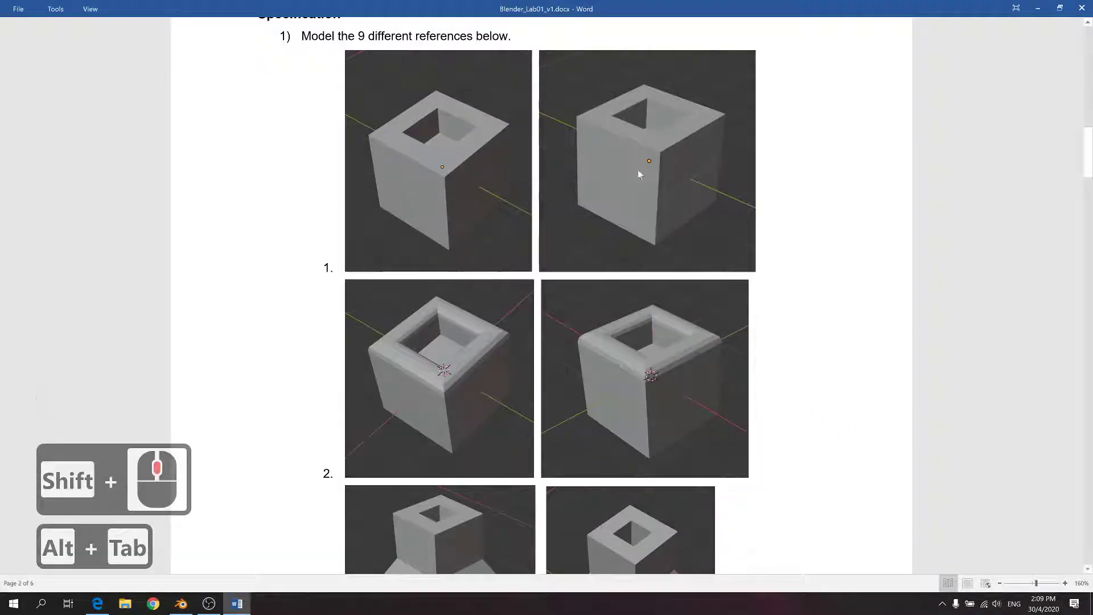
key(alt+Tab)
key(Tab)
click(705, 353)
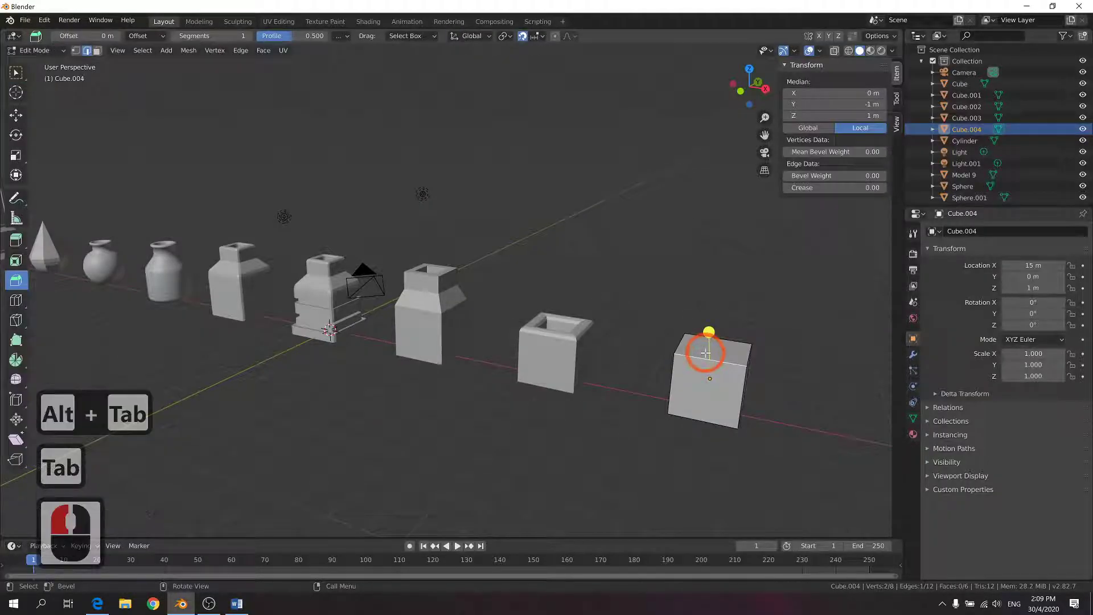
key(3)
click(706, 353)
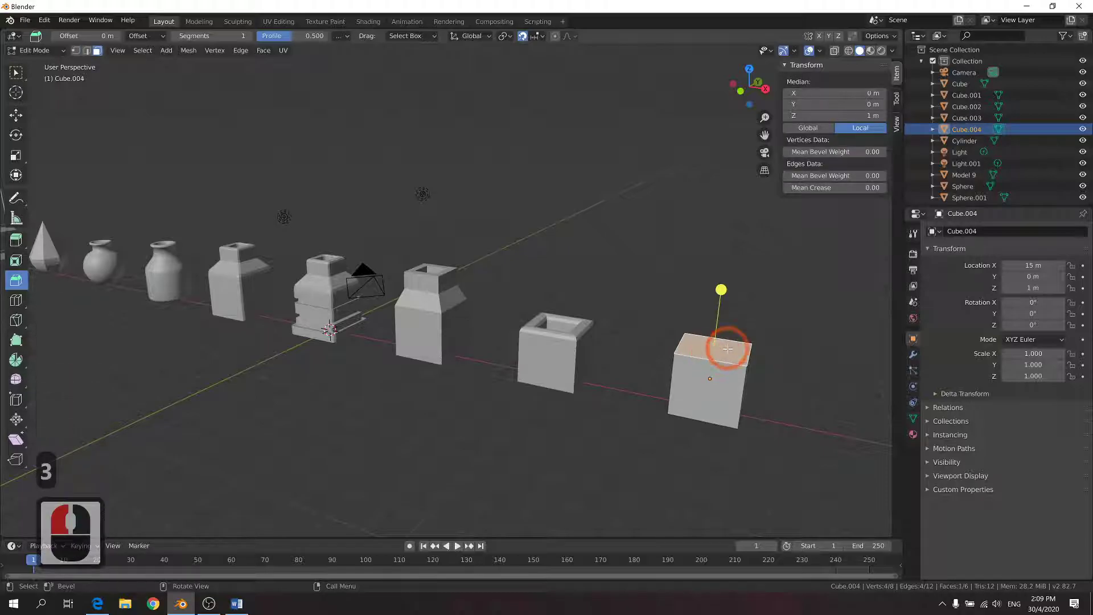
middle_drag(725, 341, 712, 361)
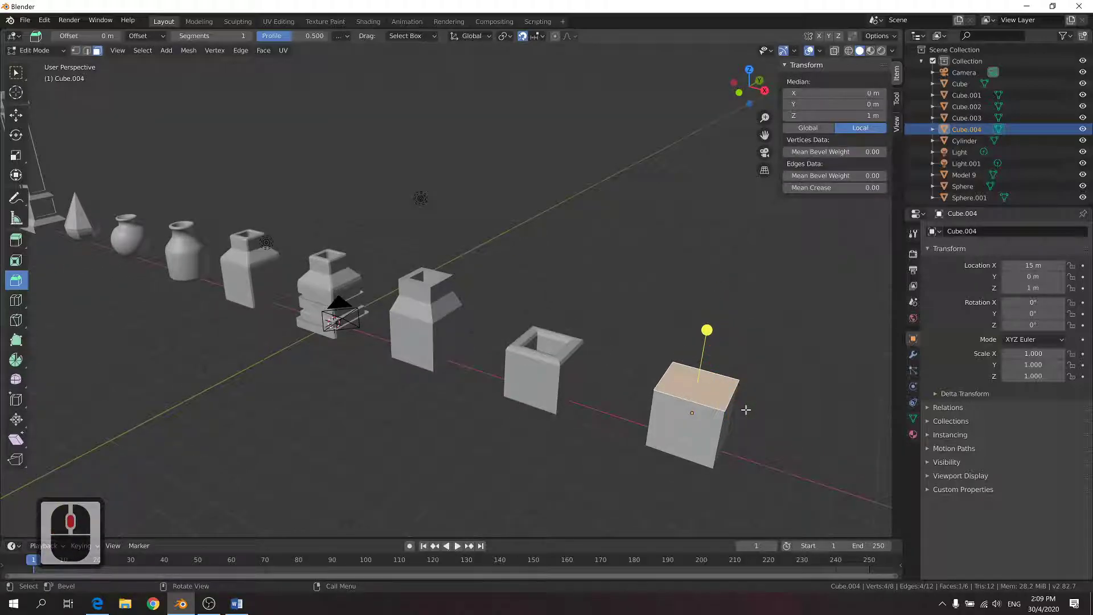
Extrude the top face scaled to 0.6, extrude the inner face down into the cube to hollow it, and clear the selection
key(e)
key(s)
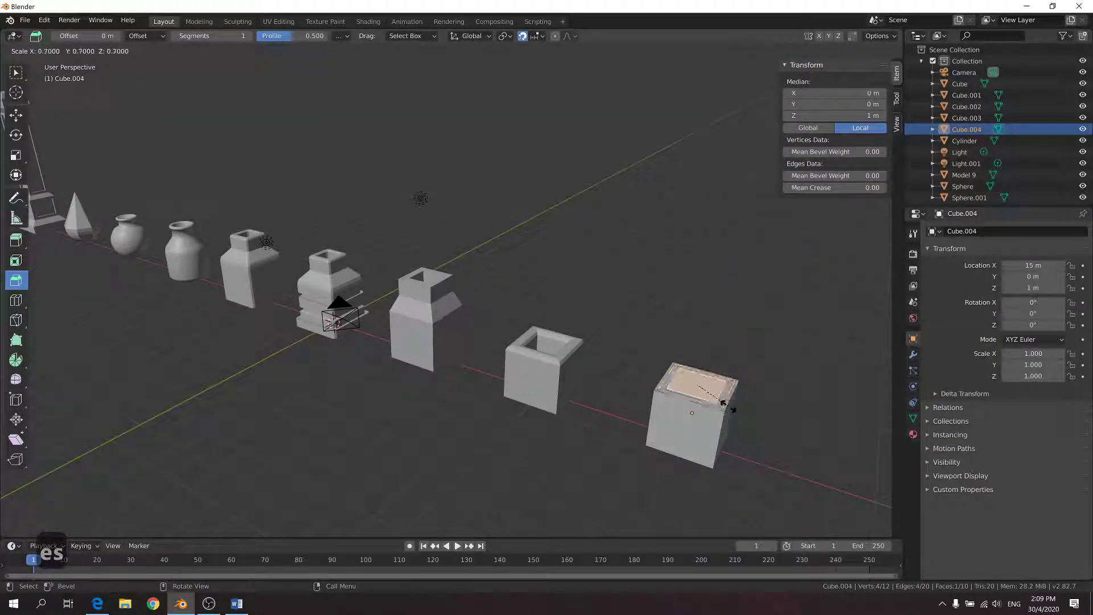
click(725, 402)
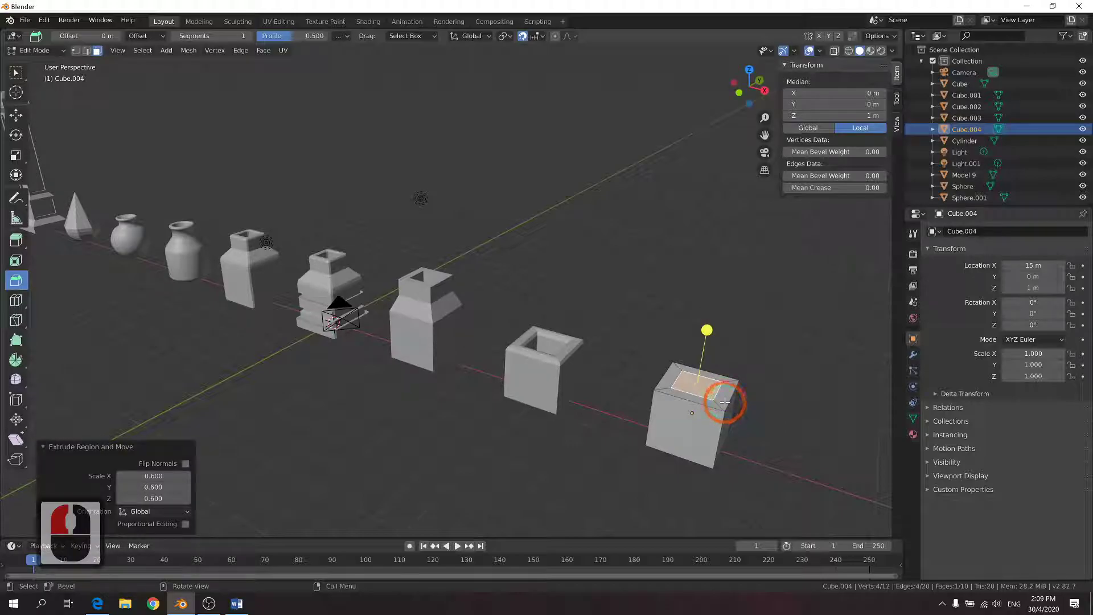
key(e)
click(728, 432)
click(772, 430)
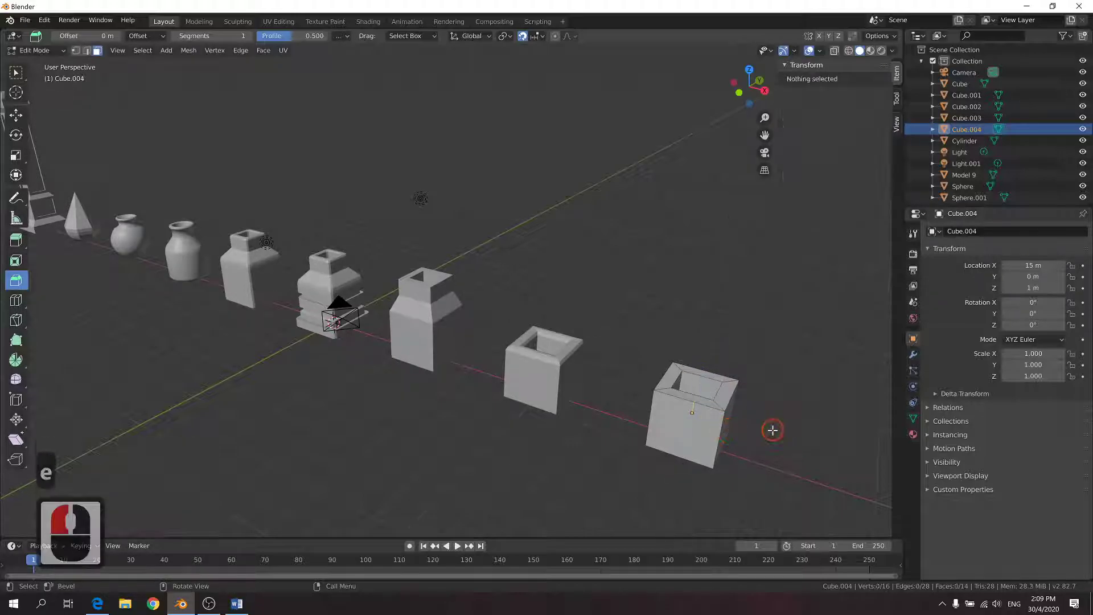
Review the full row of models, return to Object Mode, and deselect the hollow cube
mouse_move(708, 432)
middle_down()
mouse_move(630, 430)
mouse_move(609, 422)
mouse_move(608, 402)
mouse_move(702, 390)
mouse_move(706, 418)
middle_up()
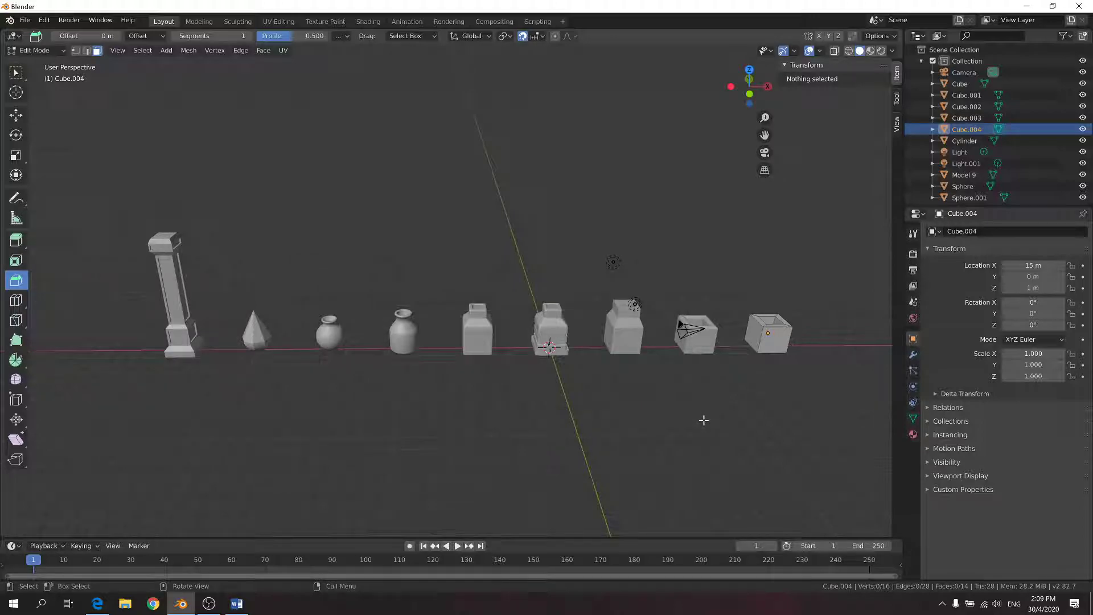
scroll(719, 317, up, 2)
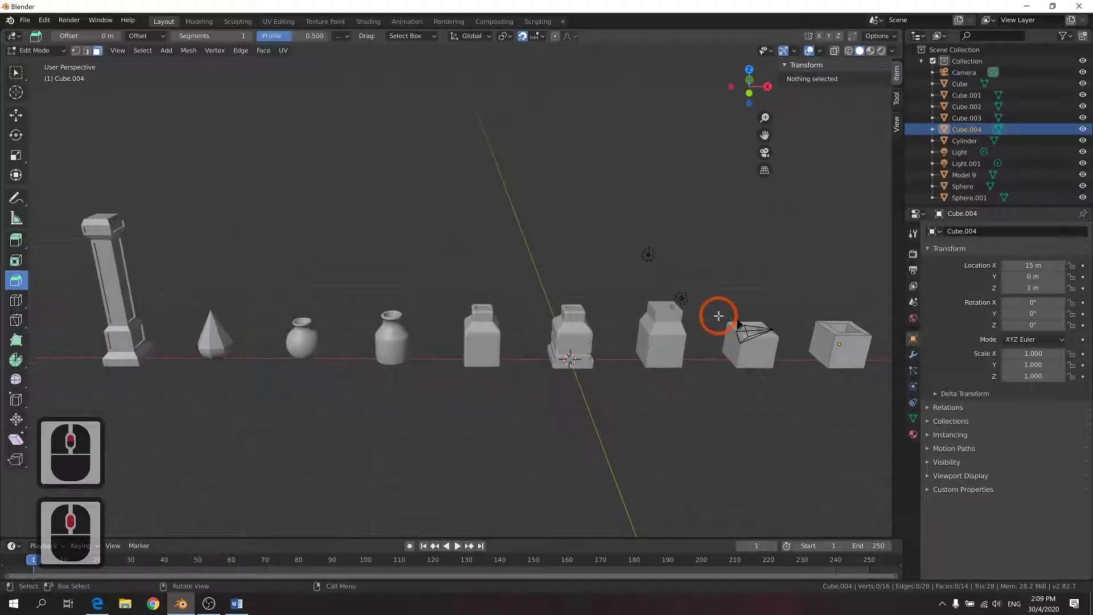
shift+middle_drag(699, 371, 685, 385)
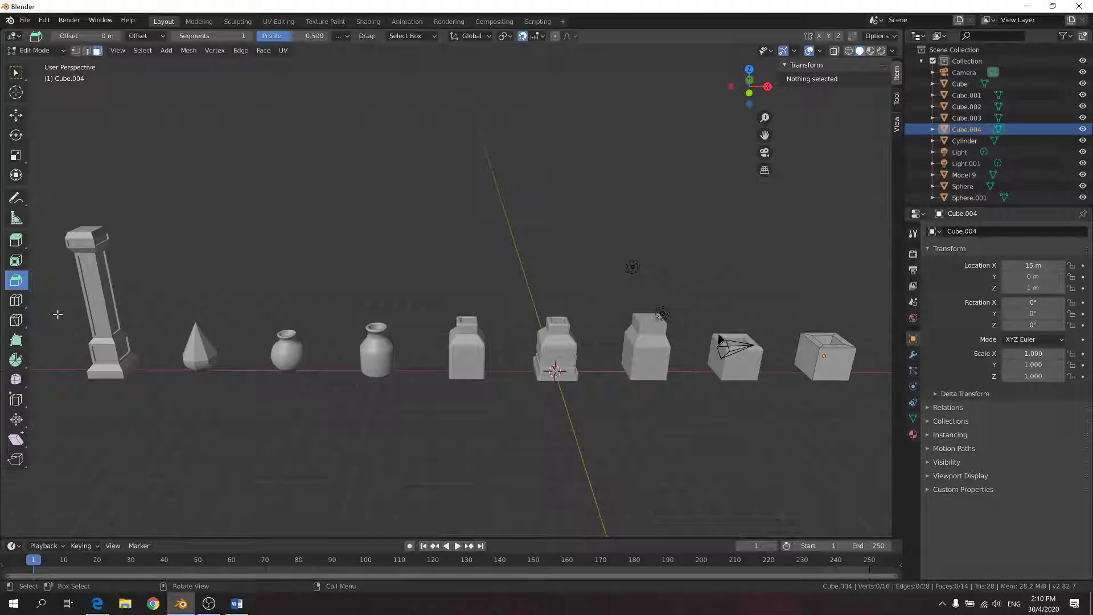
key(Tab)
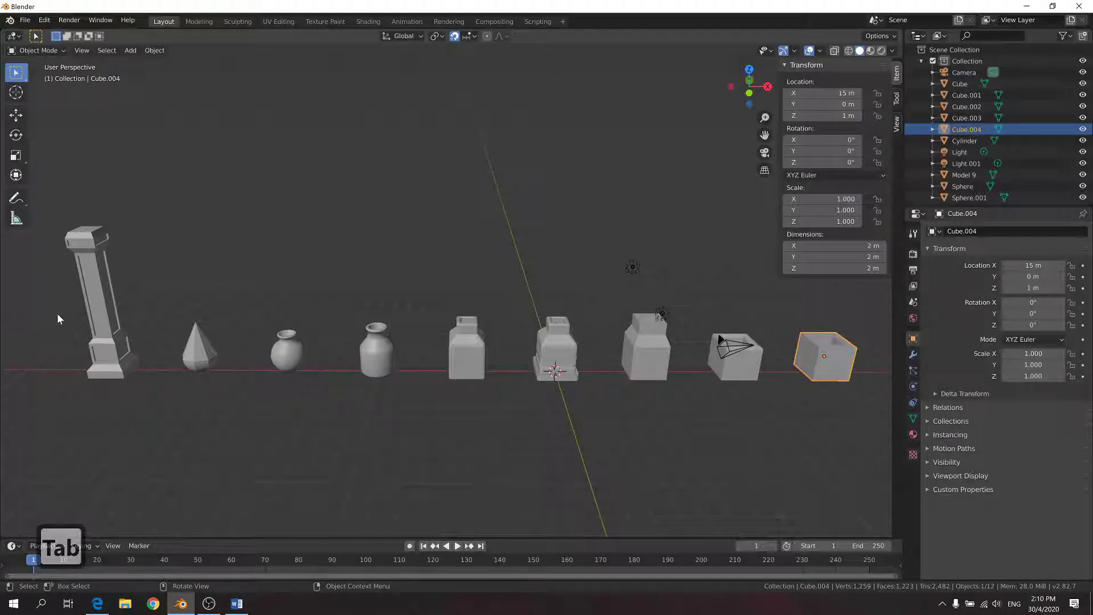
click(476, 399)
middle_drag(476, 399, 473, 401)
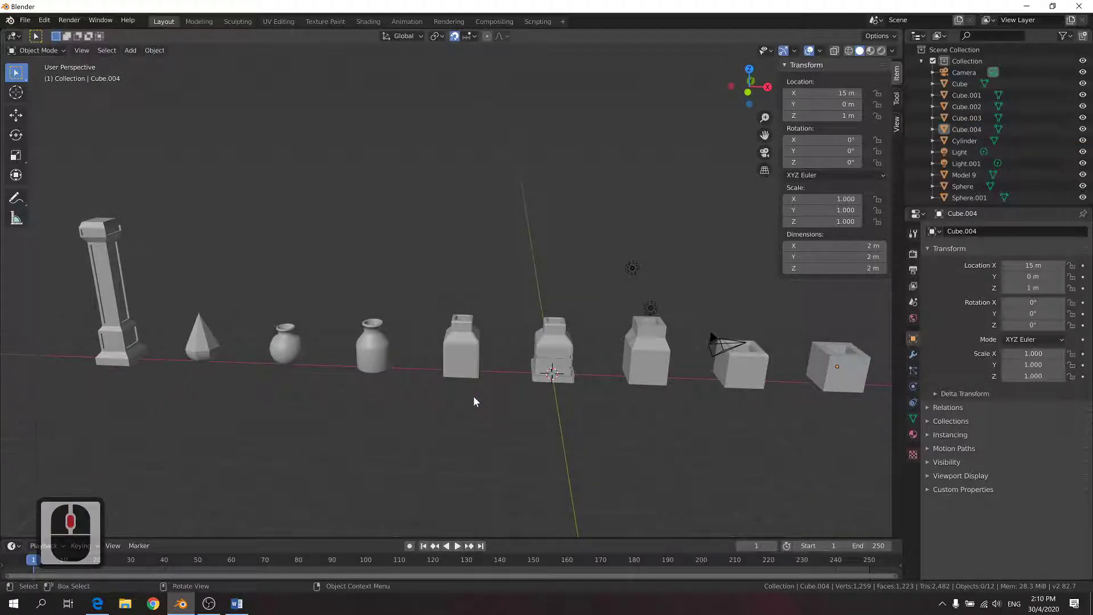